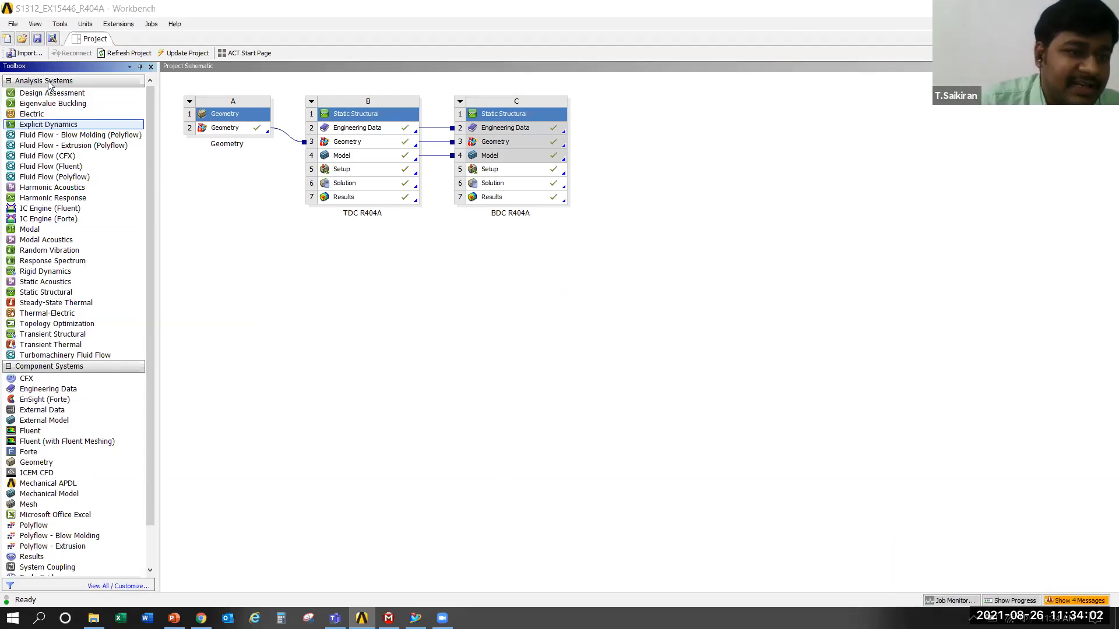
Widen the toolbox pane slightly beside the project schematic
left_click_drag(159, 123, 171, 123)
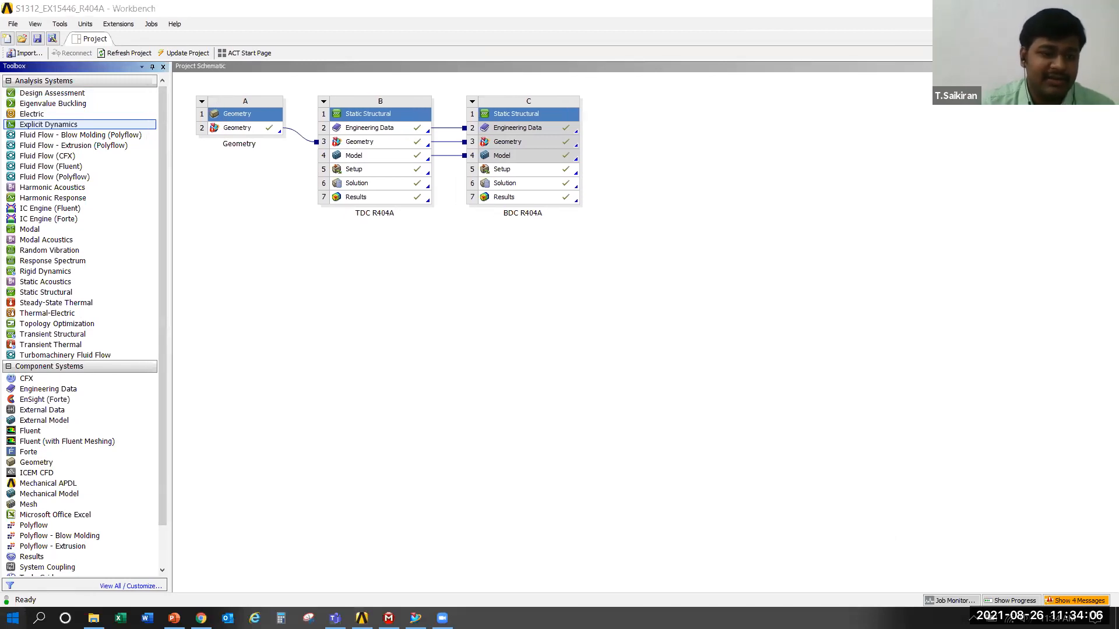
key("super")
left_click(807, 260)
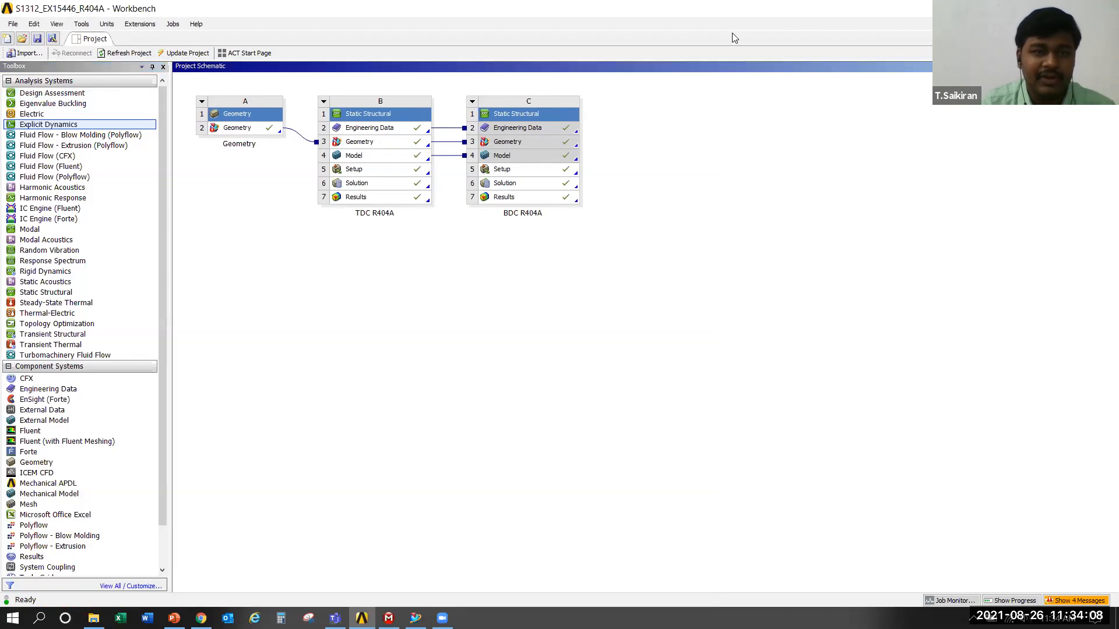
left_click_drag(179, 91, 738, 251)
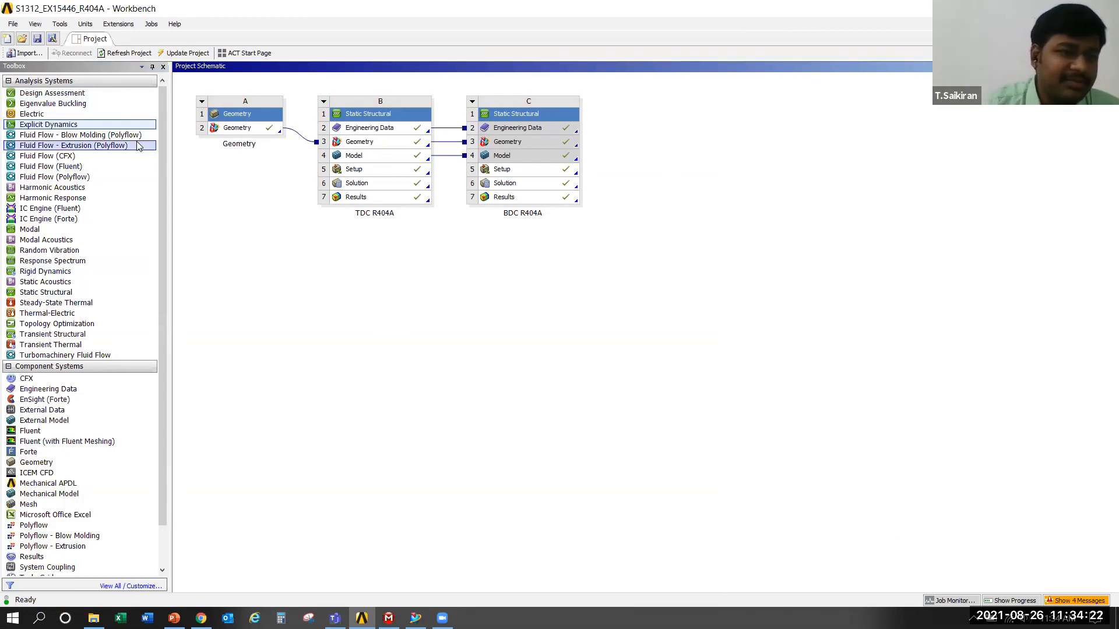
Add a standalone Explicit Dynamics system below the Geometry system in the project schematic
left_click(54, 127)
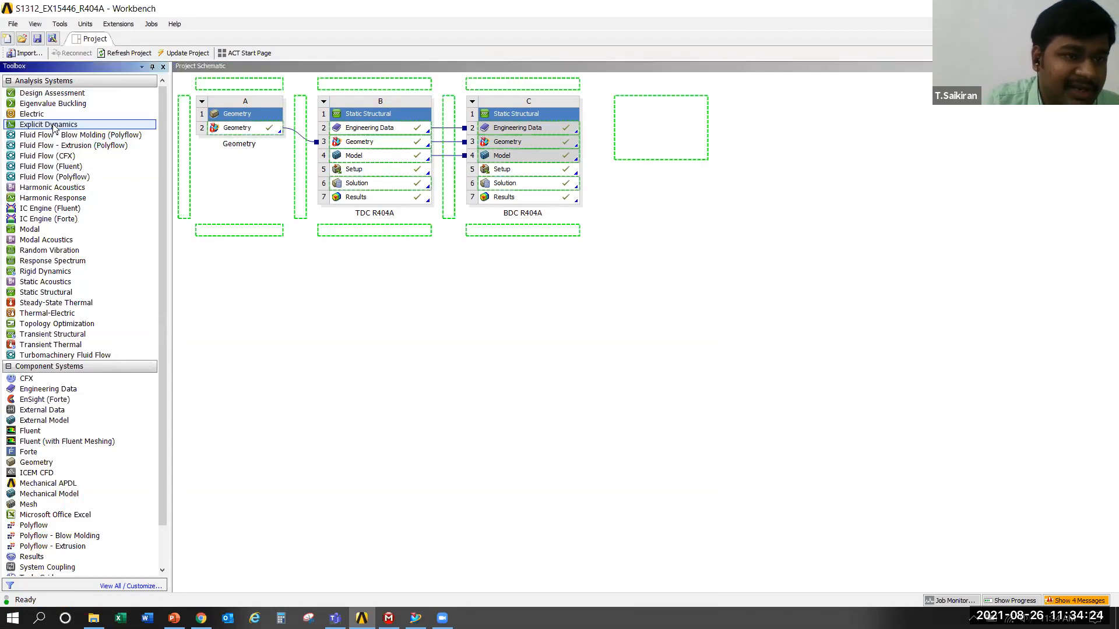
left_click_drag(54, 127, 251, 235)
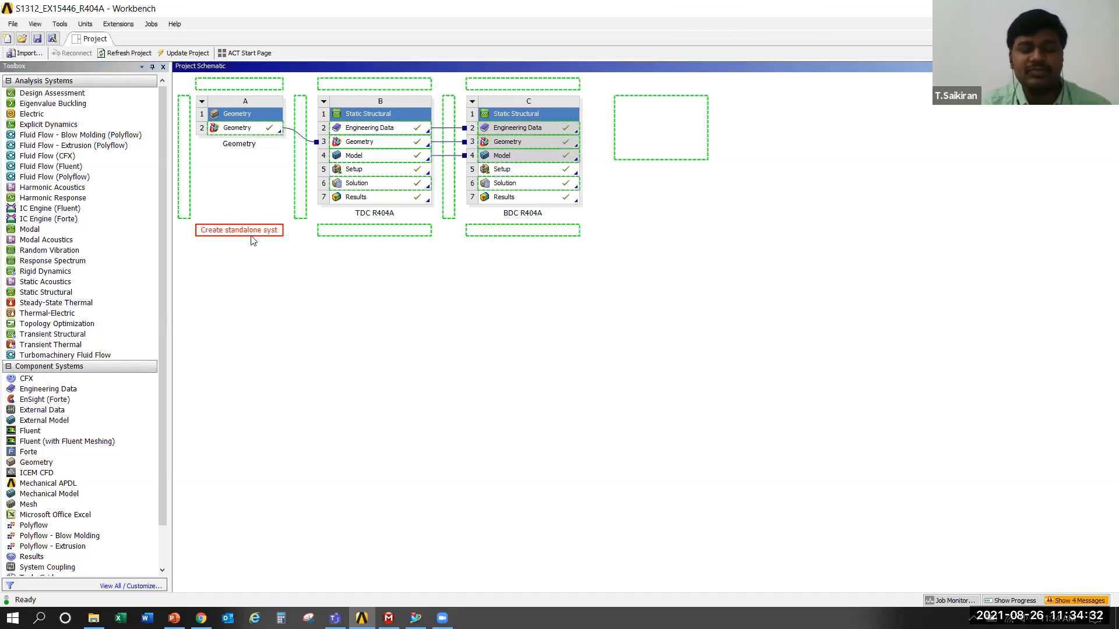
left_click(443, 308)
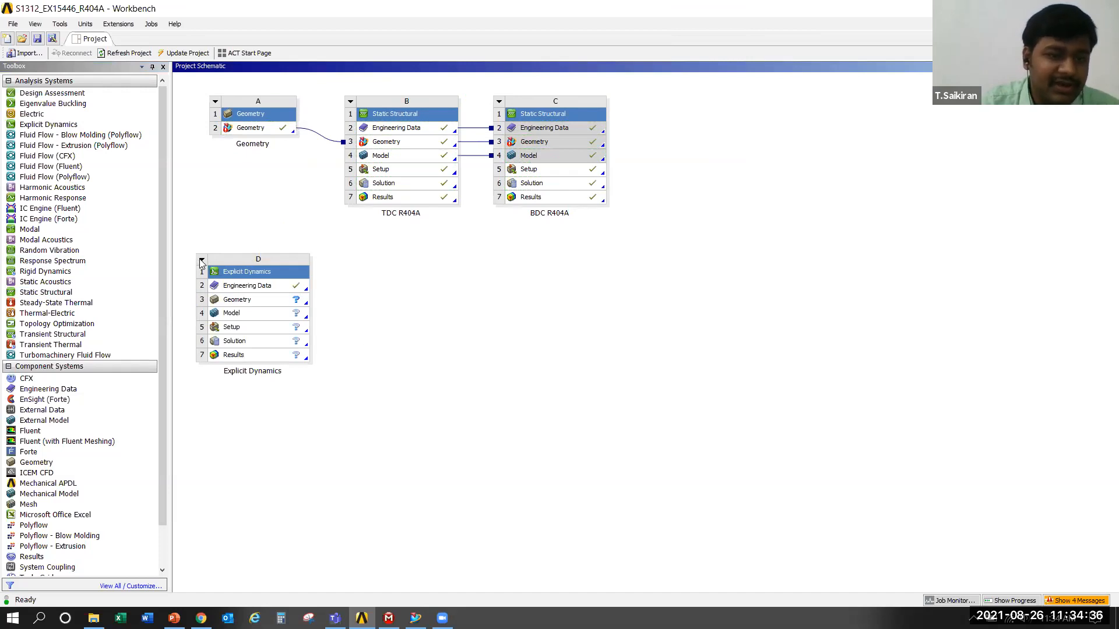
Delete the Explicit Dynamics system from the project schematic, including its unshared data
left_click(201, 260)
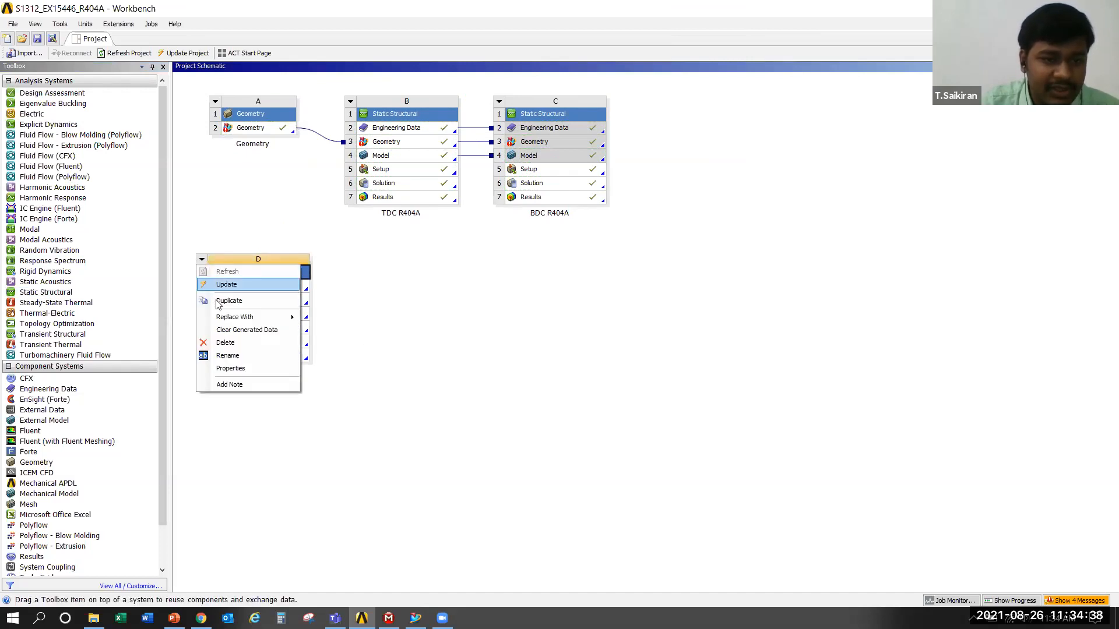
left_click(254, 344)
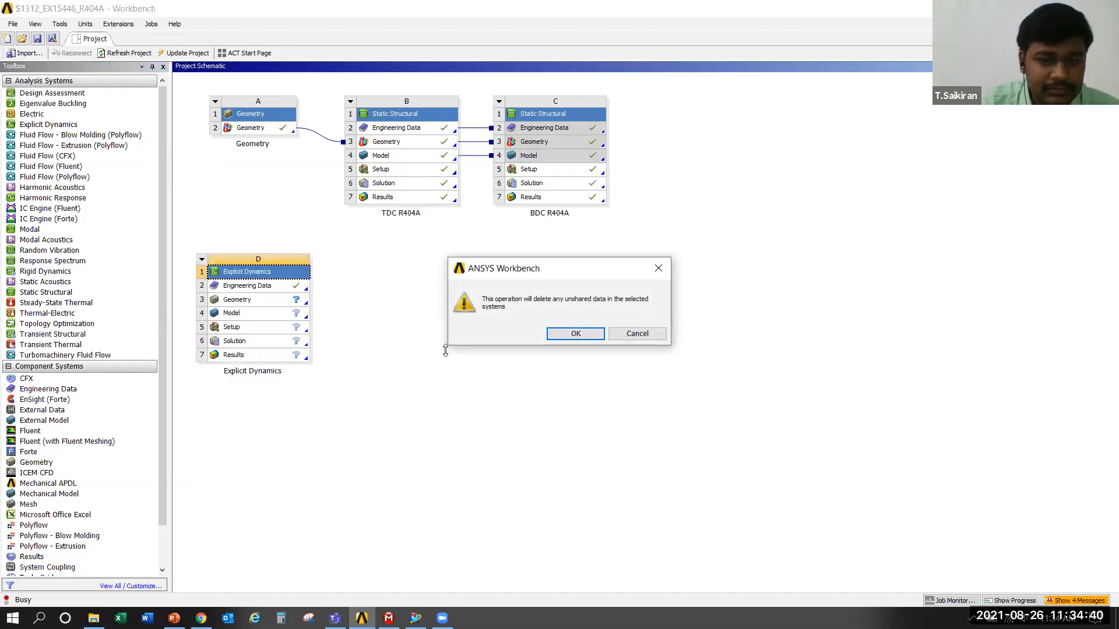
left_click(563, 333)
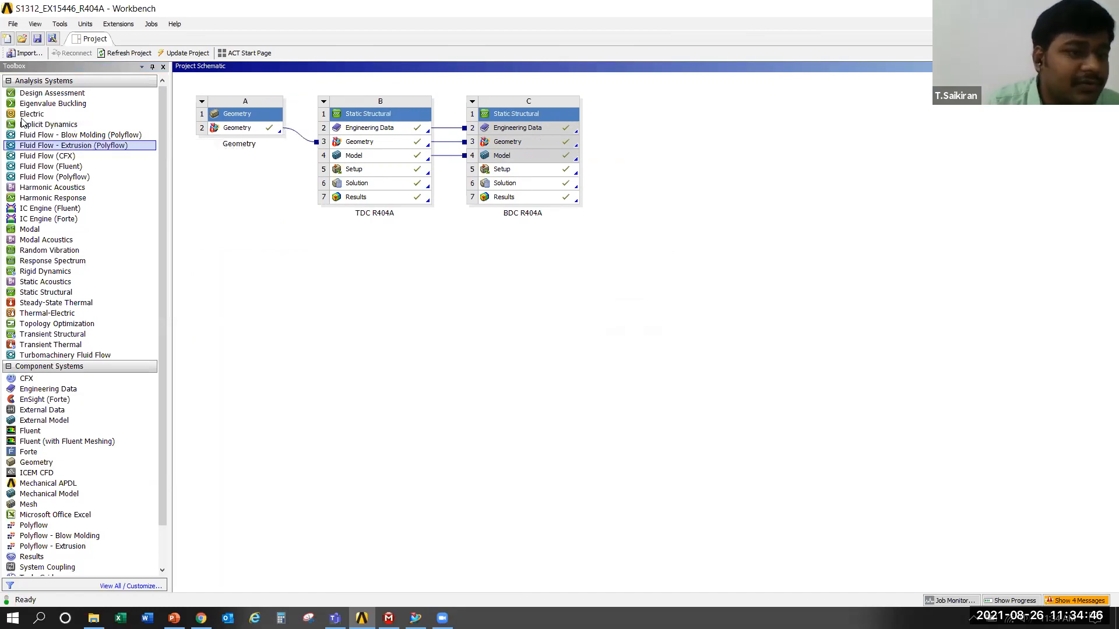
Review the available analysis systems, from the Fluid Flow types through Modal and Static Structural, down to the component systems
left_click(59, 135)
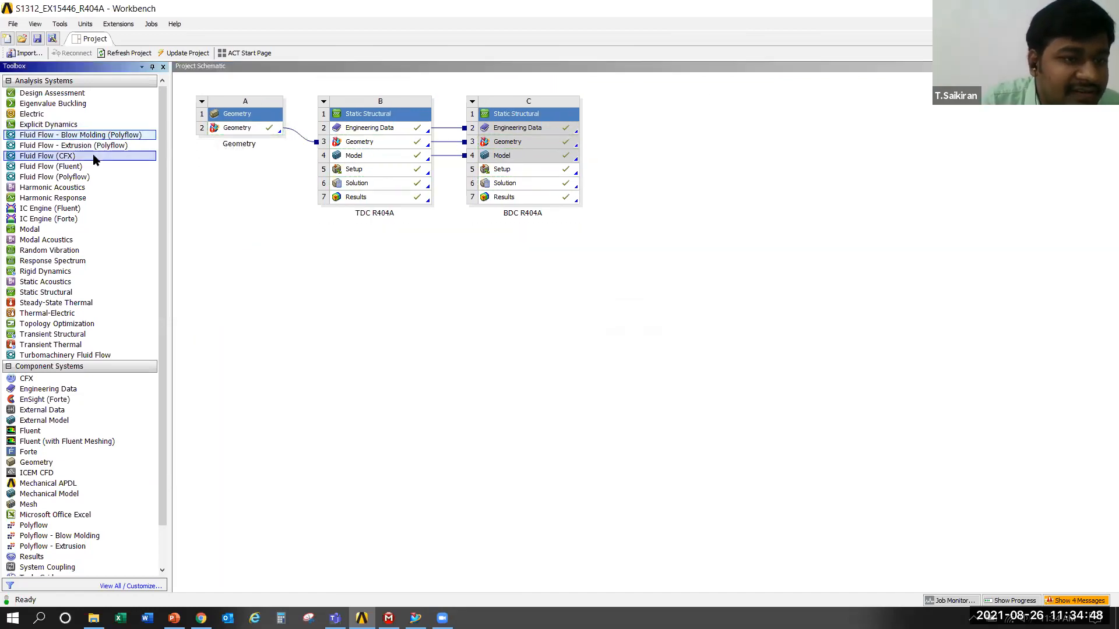
left_click(98, 148)
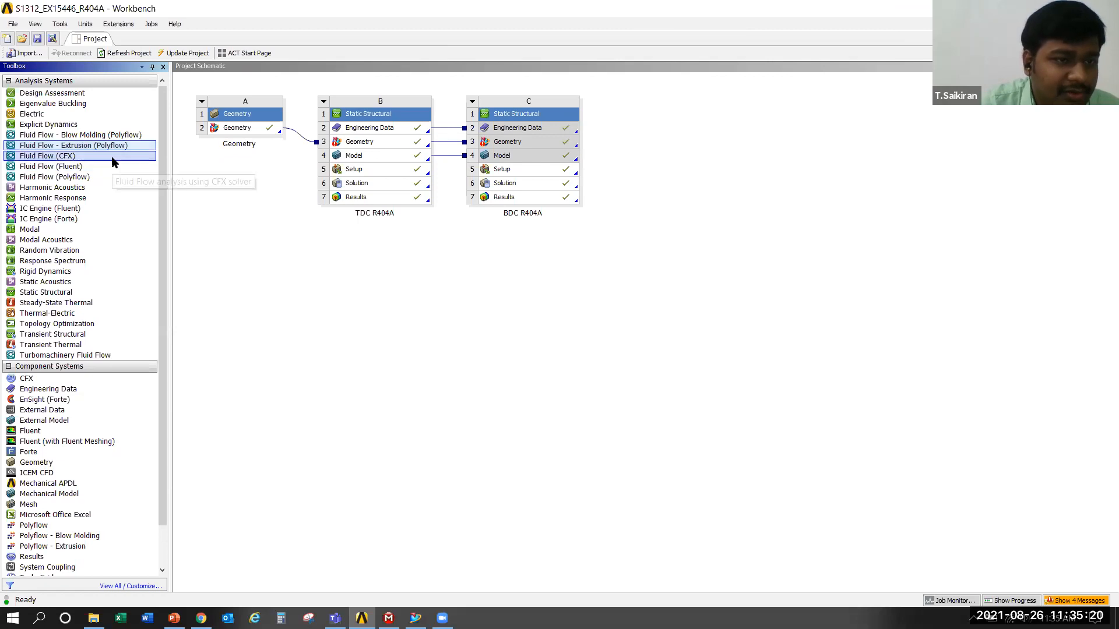
left_click(113, 156)
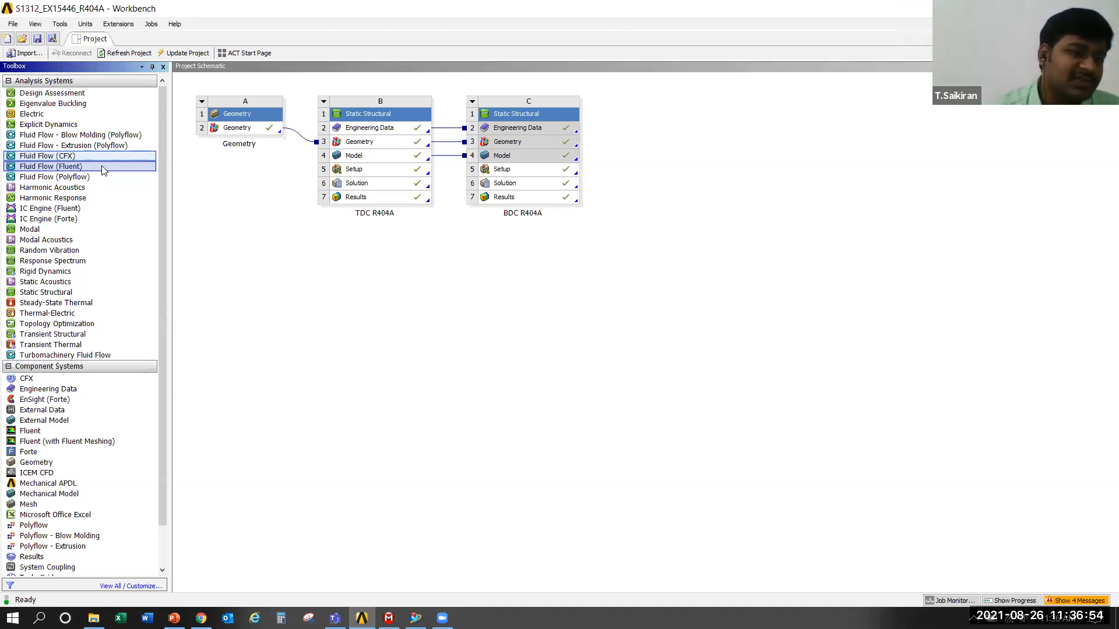
left_click_drag(74, 231, 74, 236)
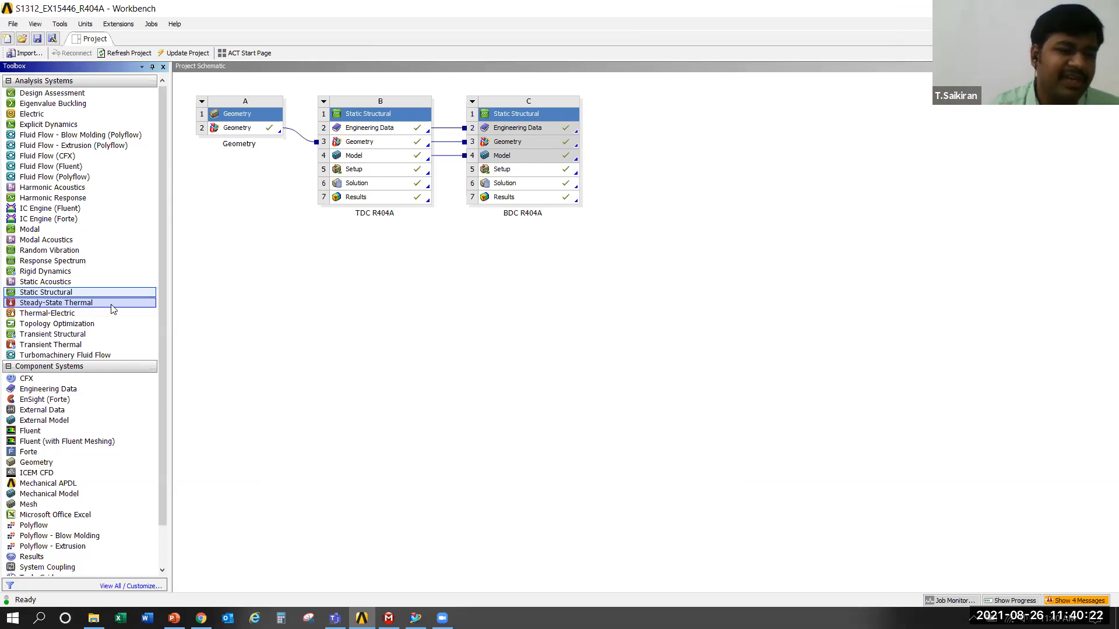
left_click_drag(159, 190, 161, 255)
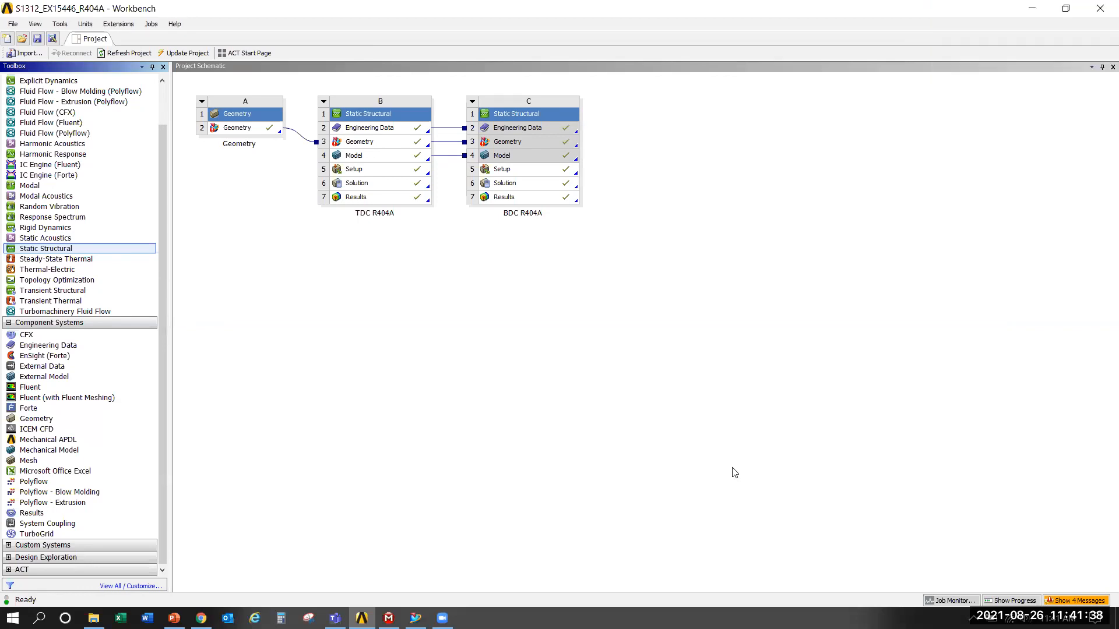
Add a standalone Static Structural system below the Geometry system, keeping its default name
left_click(134, 460)
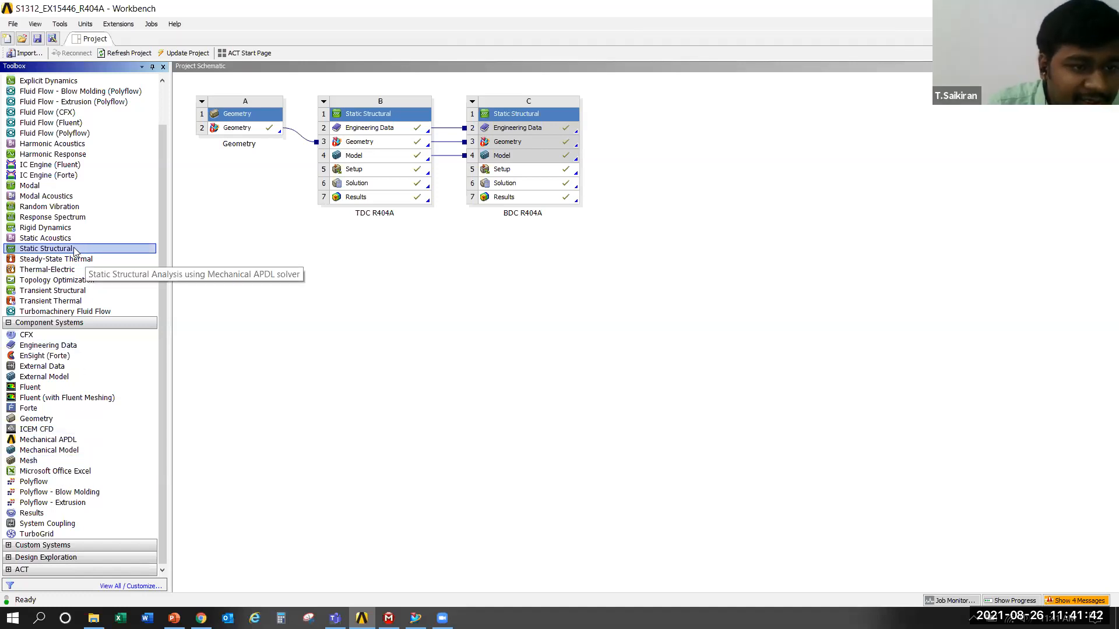
left_click_drag(74, 250, 262, 233)
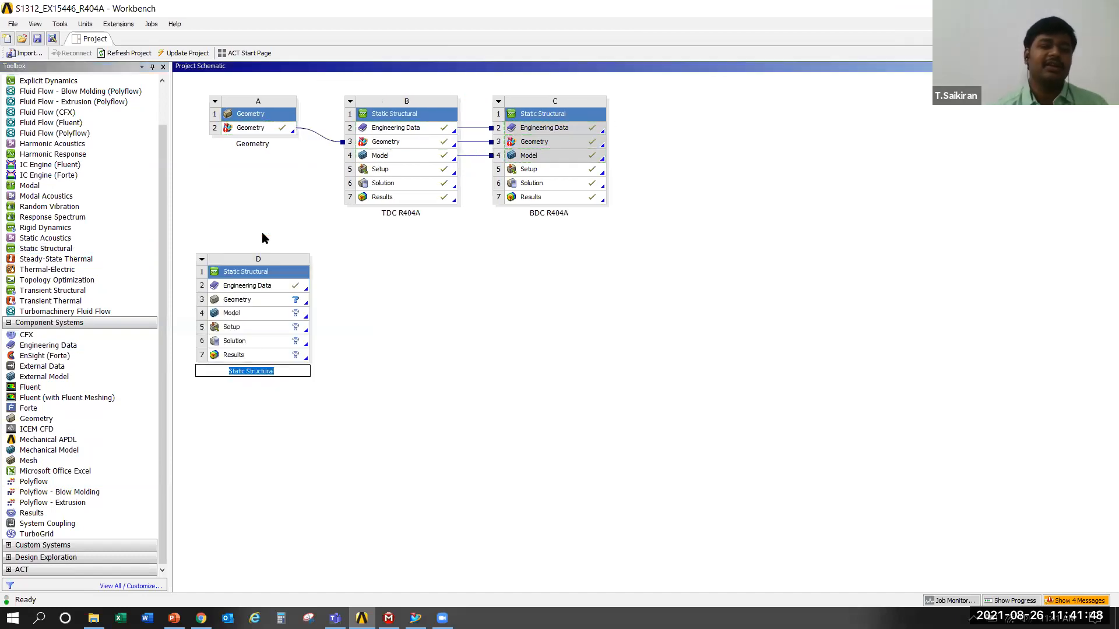
left_click(276, 283)
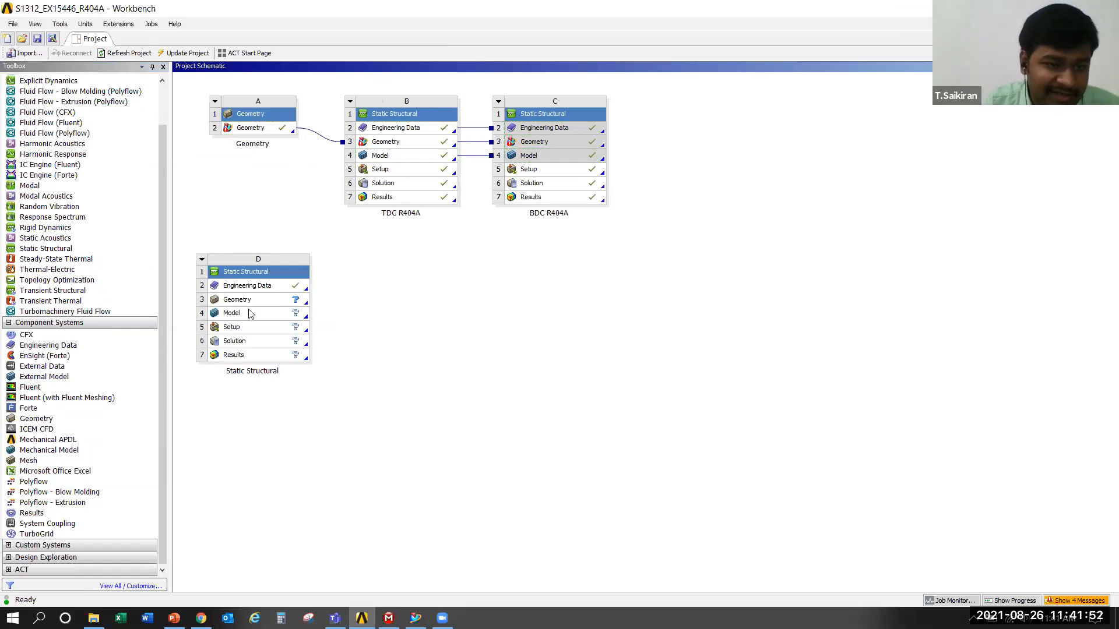
Examine the new Static Structural system's cells in order: Engineering Data, Geometry, Model, Setup, Solution and Results
left_click(260, 287)
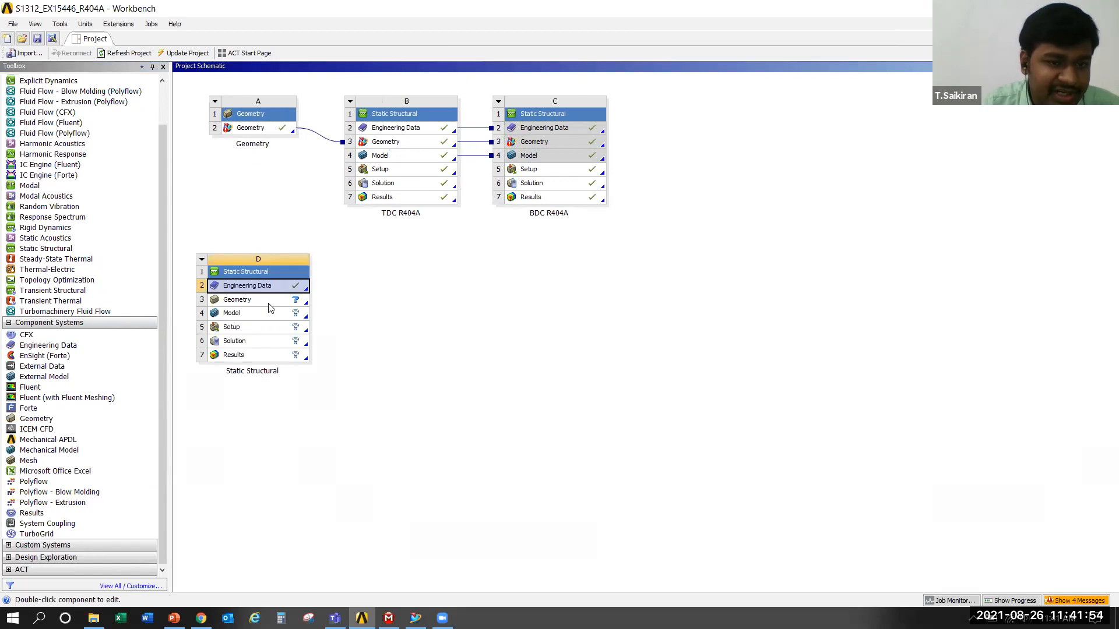
left_click(272, 313)
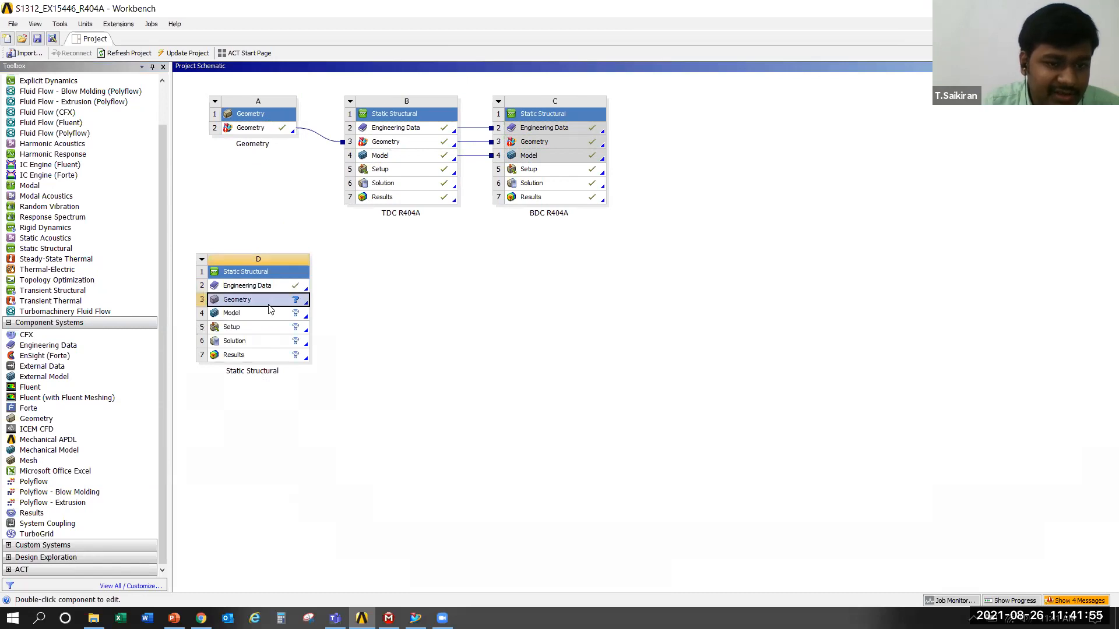
left_click(274, 340)
left_click(271, 354)
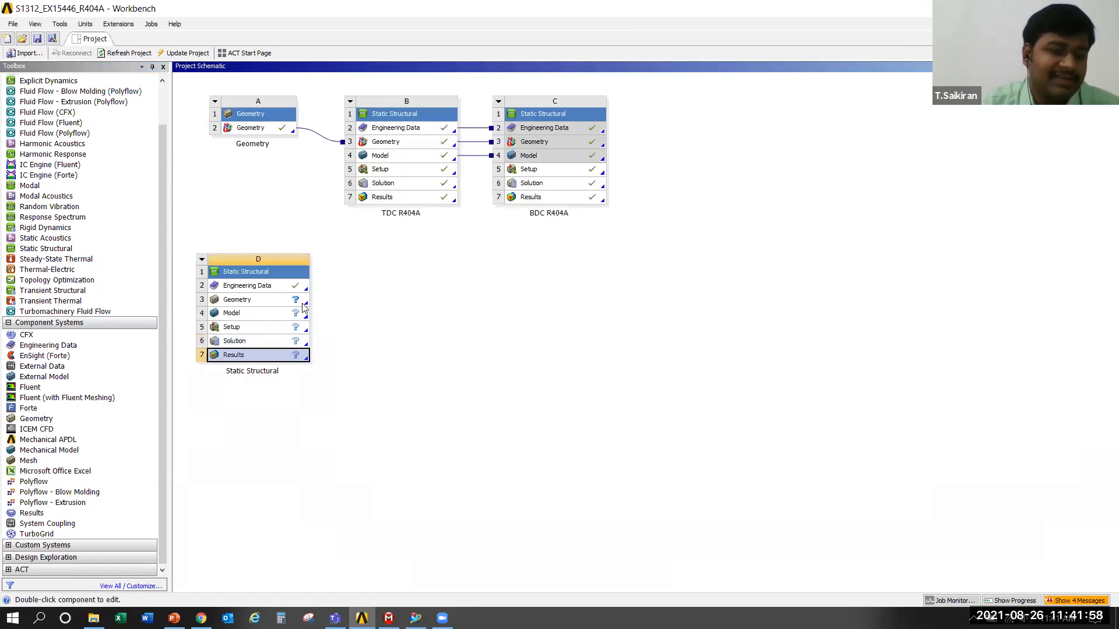
left_click(264, 287)
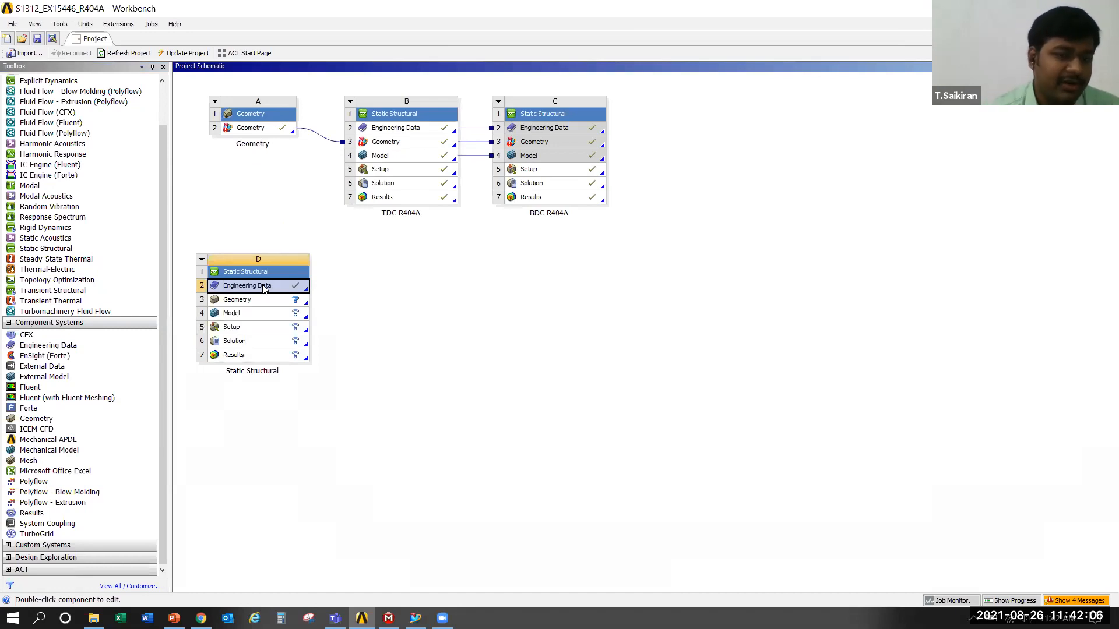
left_click(260, 305)
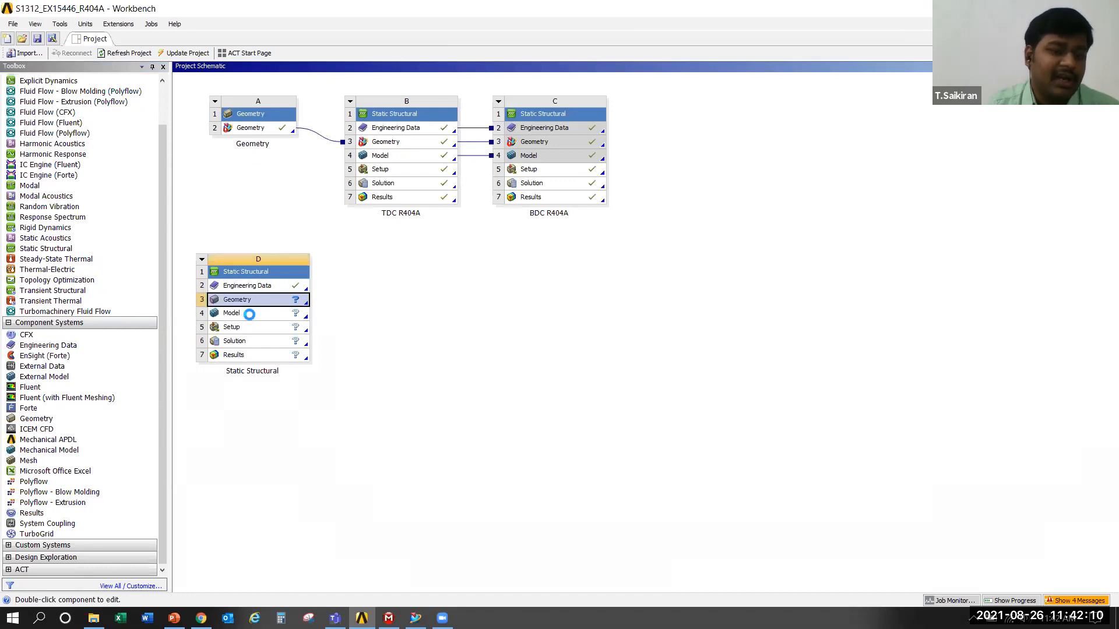
left_click(251, 318)
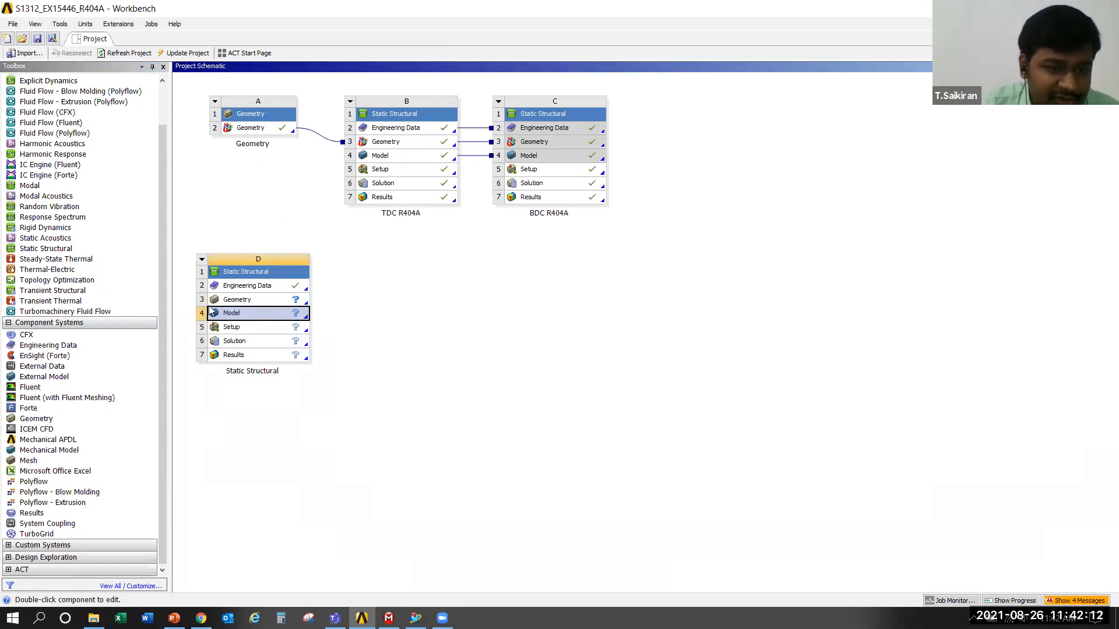
left_click(235, 328)
left_click(276, 344)
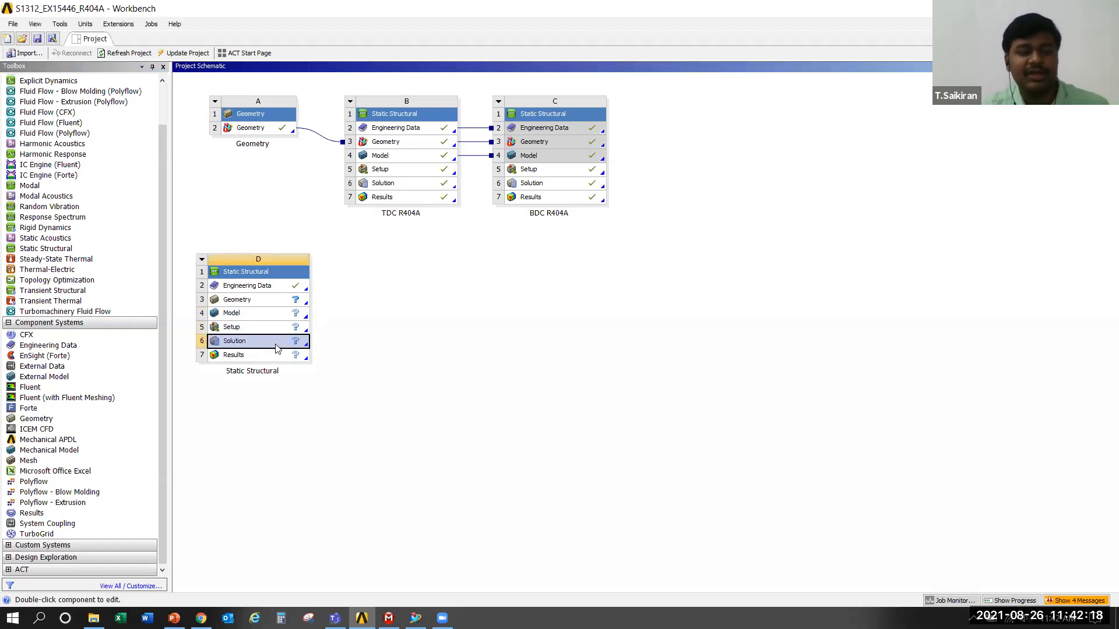
left_click(244, 358)
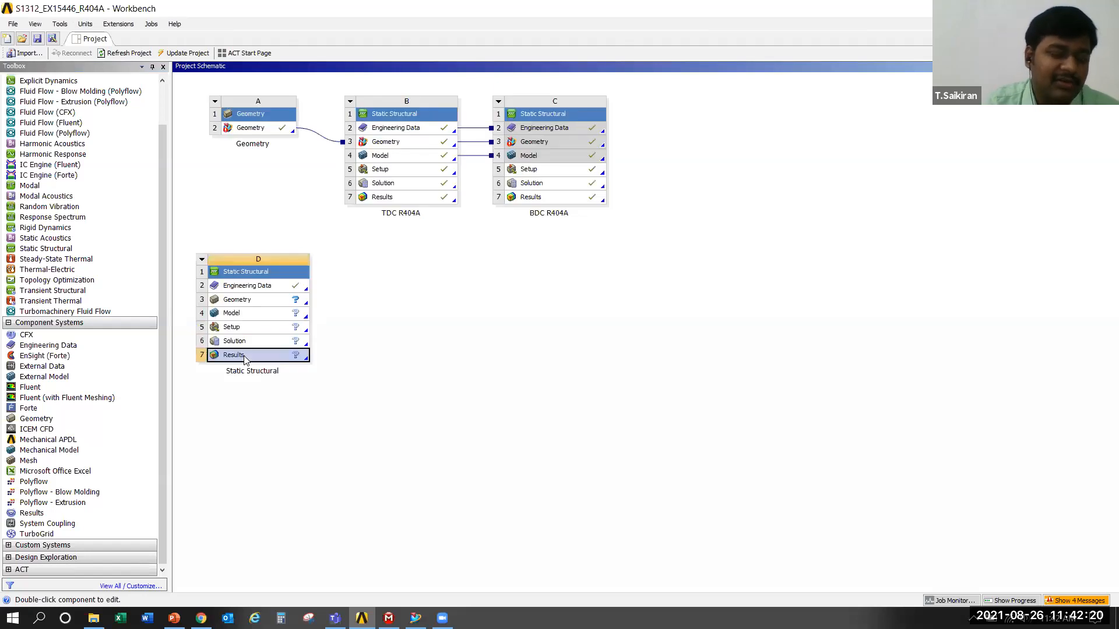
left_click(425, 317)
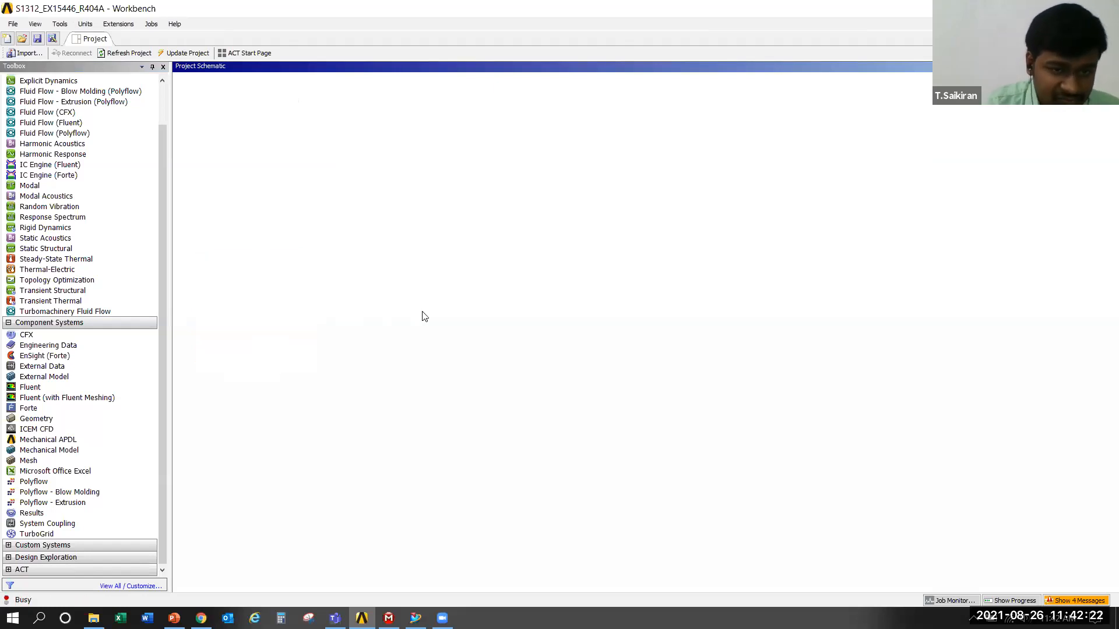
Inspect the Structural Steel properties in the new Static Structural system's Engineering Data, widening the material outline, and return to the project schematic
double_click(245, 285)
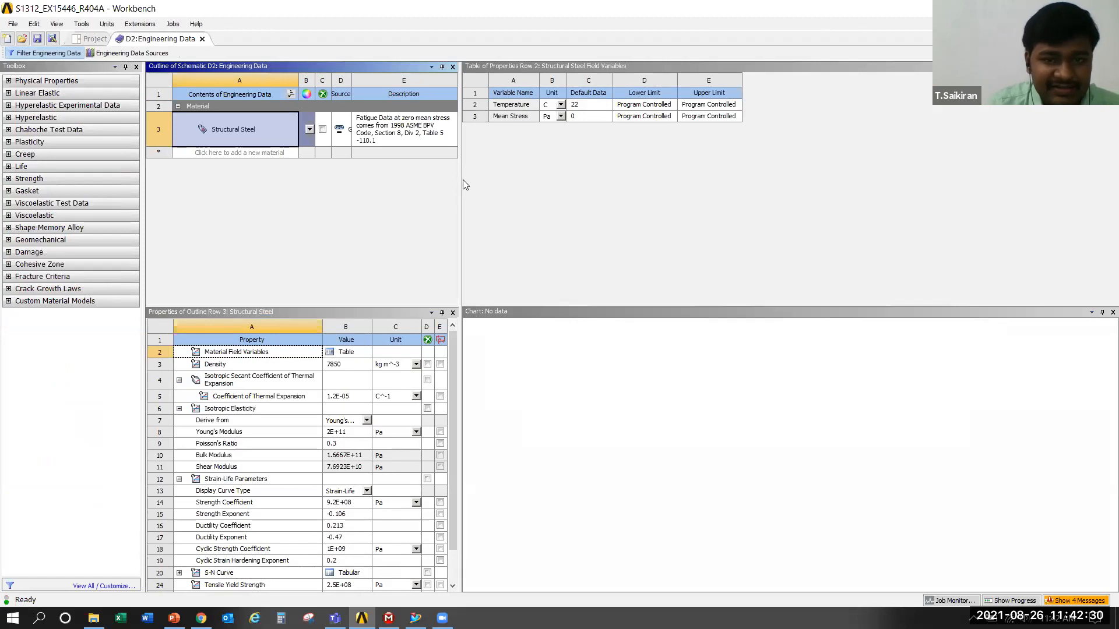
left_click_drag(461, 179, 550, 185)
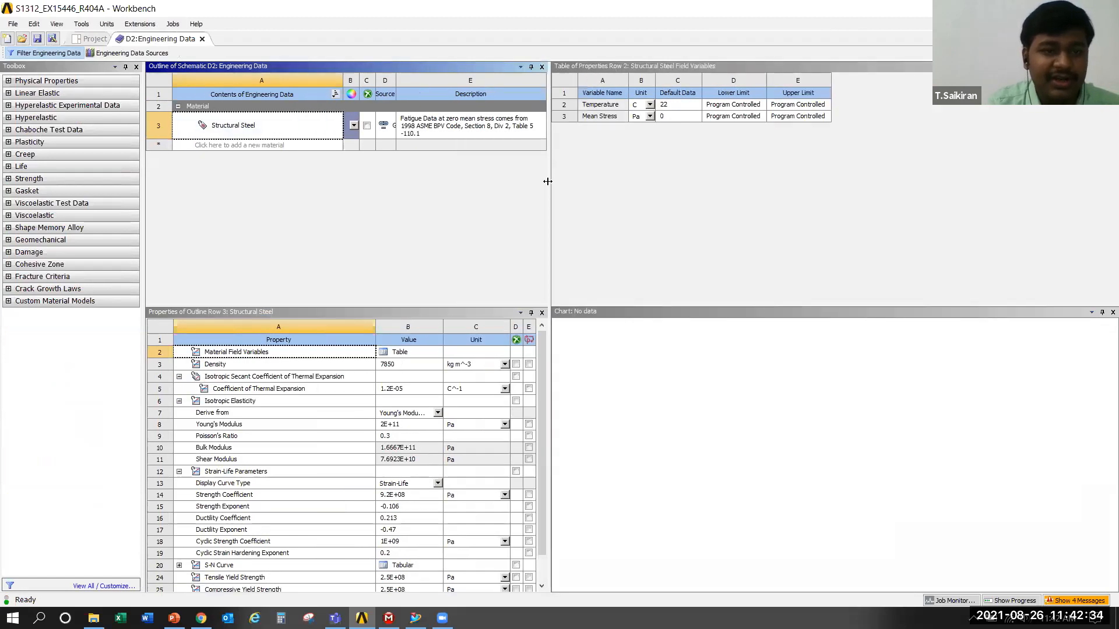
left_click(203, 39)
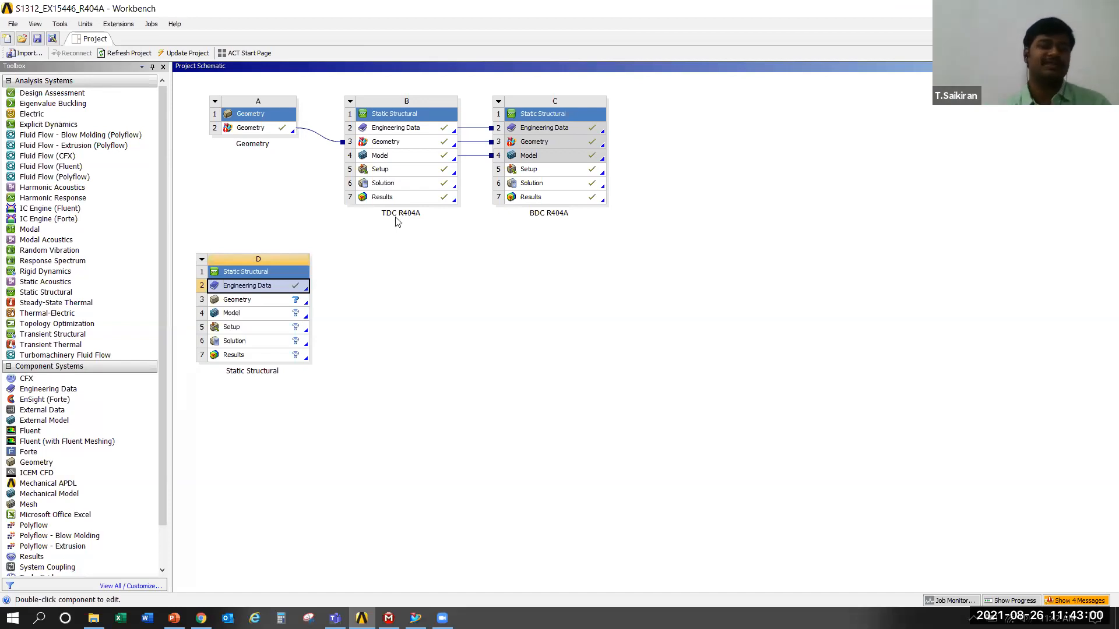
Open the Engineering Data Sources for the new Static Structural system and browse the list of material libraries
double_click(254, 286)
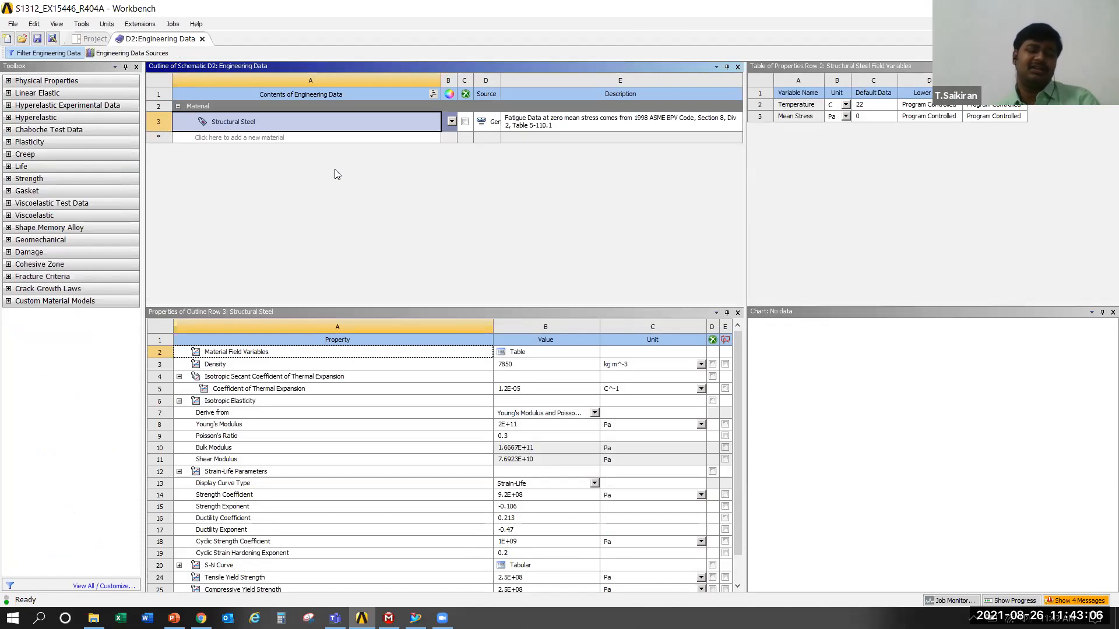
left_click(135, 55)
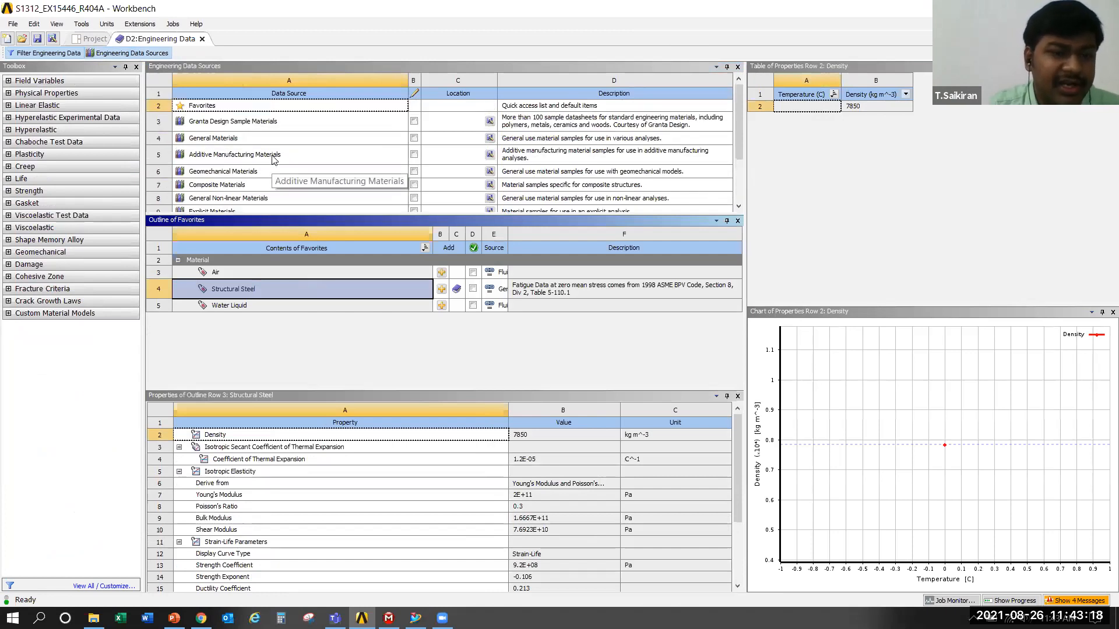
scroll(274, 161, "down", 1)
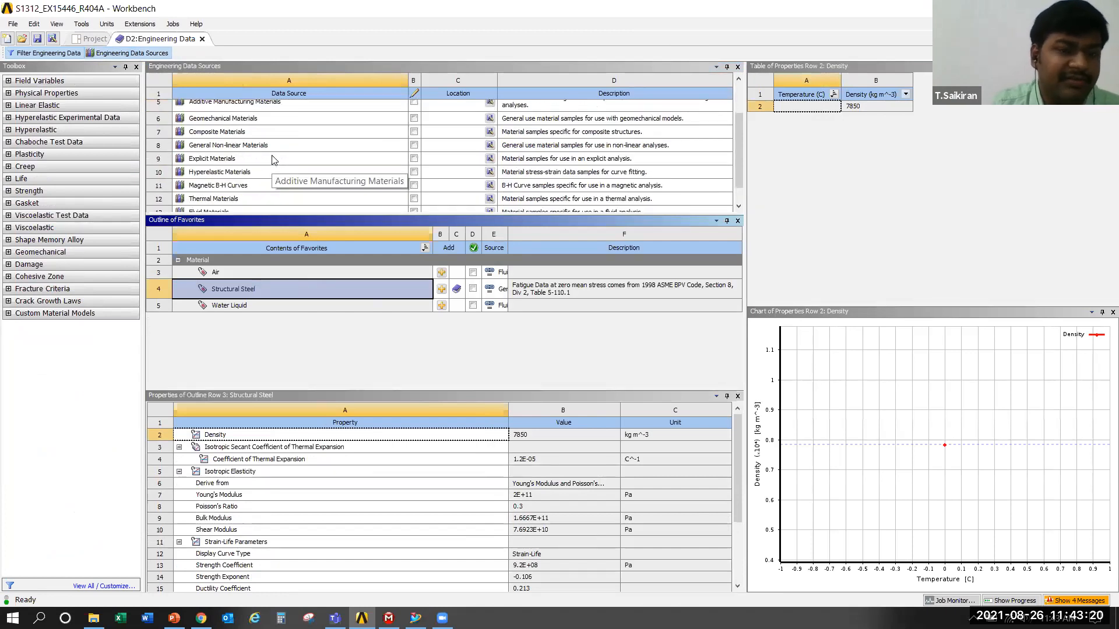
scroll(274, 161, "down", 1)
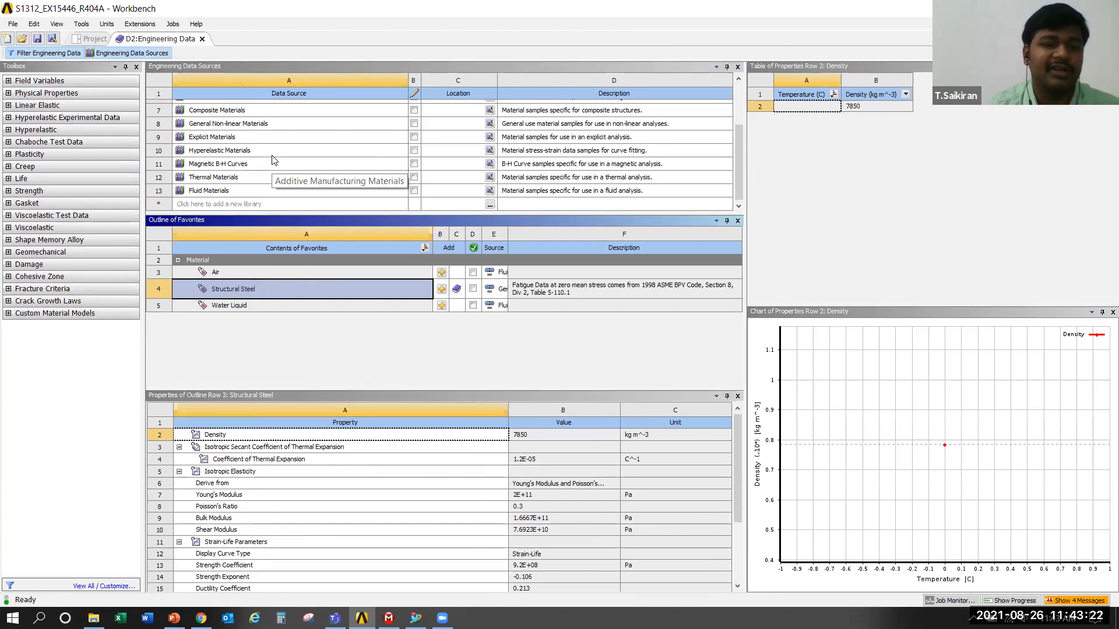
scroll(274, 160, "up", 3)
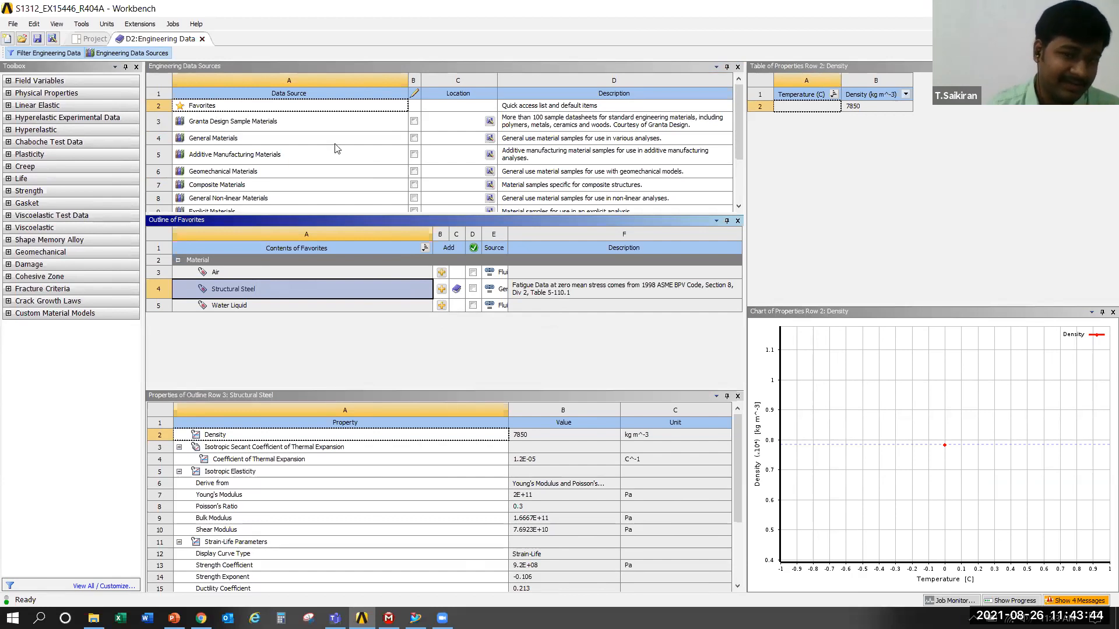
scroll(358, 167, "down", 1)
scroll(357, 168, "down", 1)
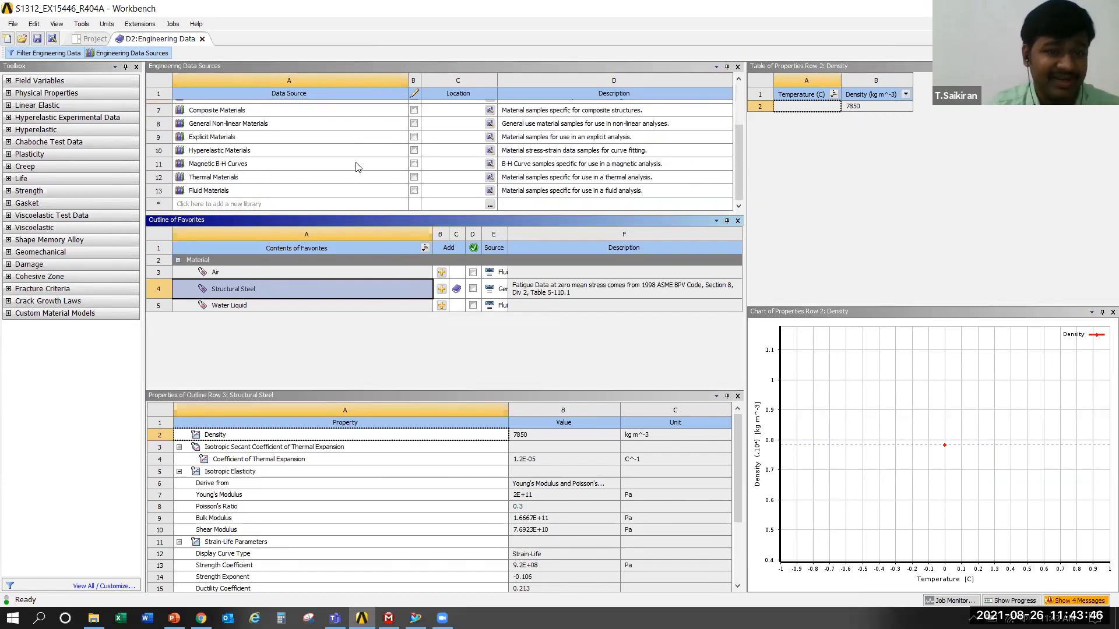
Reopen the Engineering Data of the standalone Static Structural system and add a new material named EN GJL200
scroll(357, 167, "up", 3)
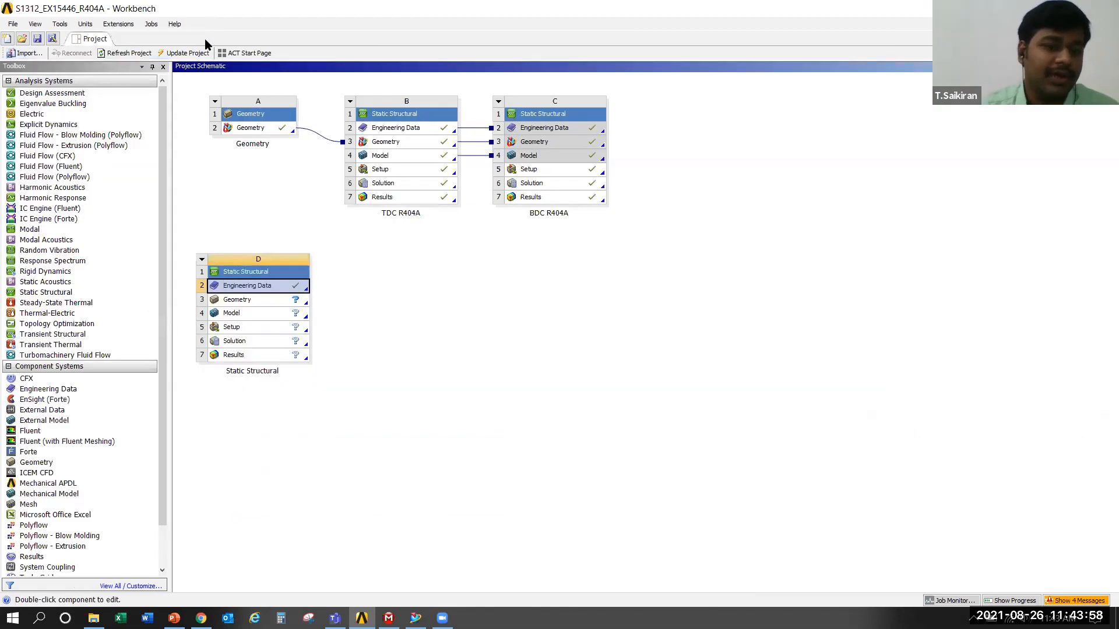
double_click(261, 284)
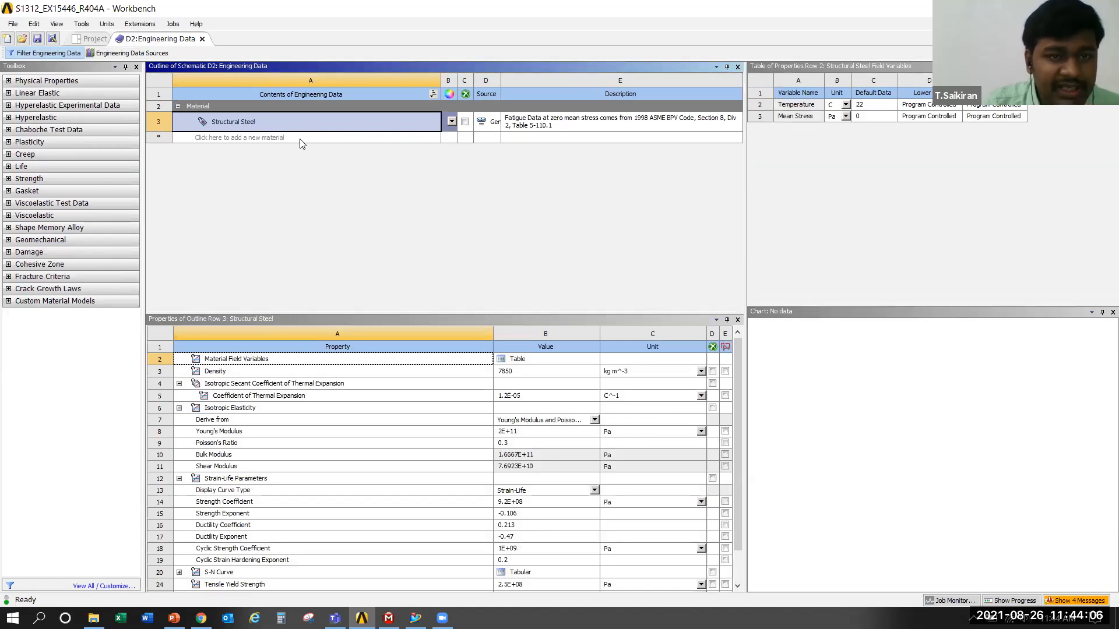
left_click(301, 139)
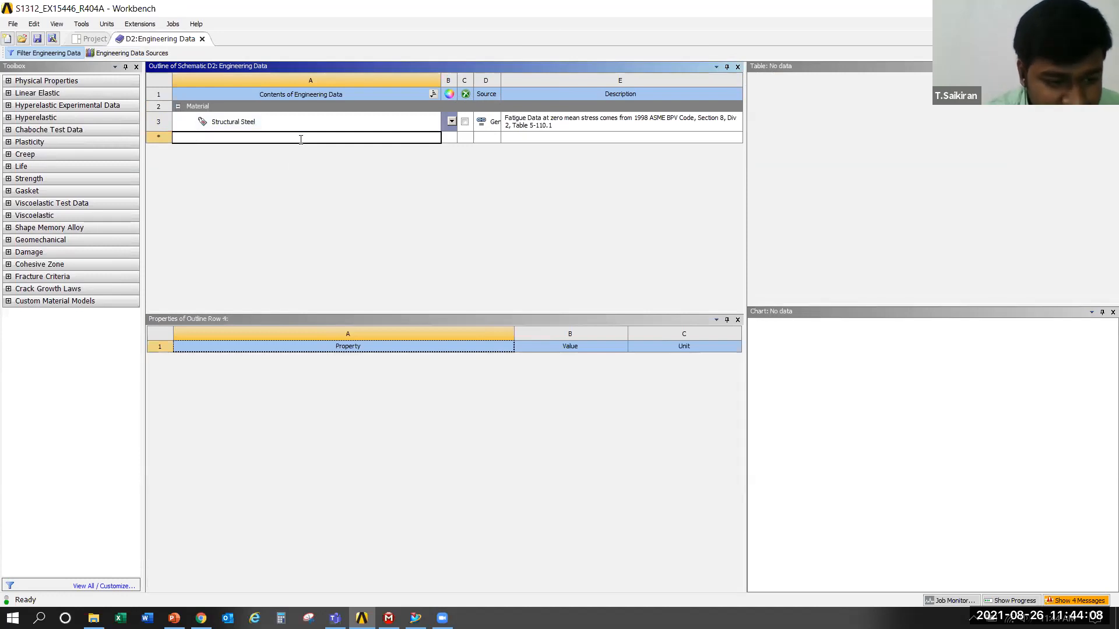
type("EN")
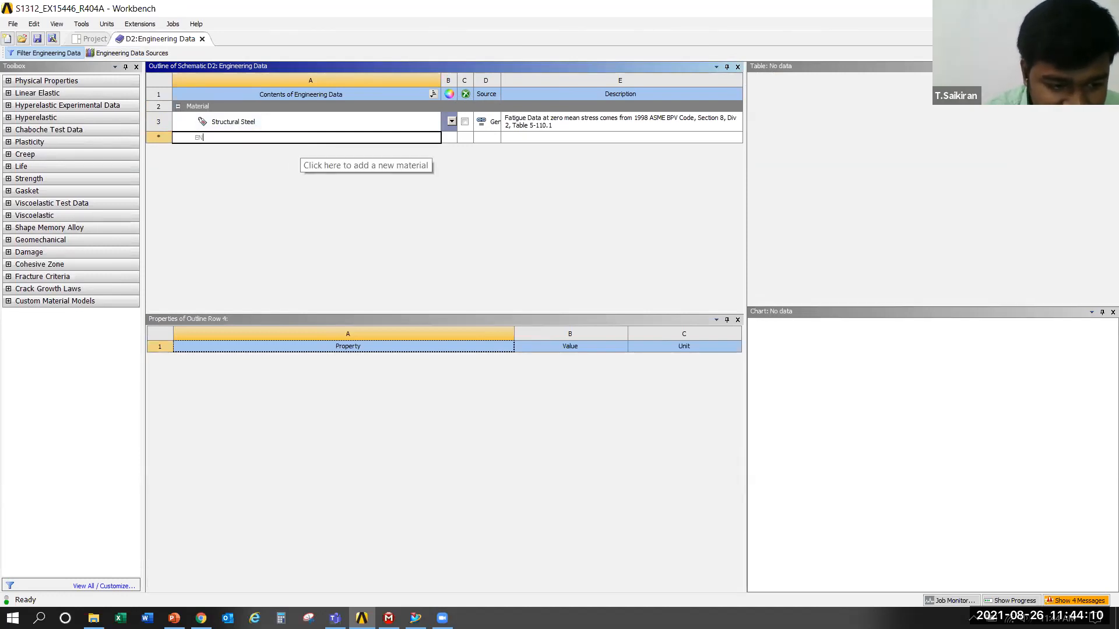
type(" G")
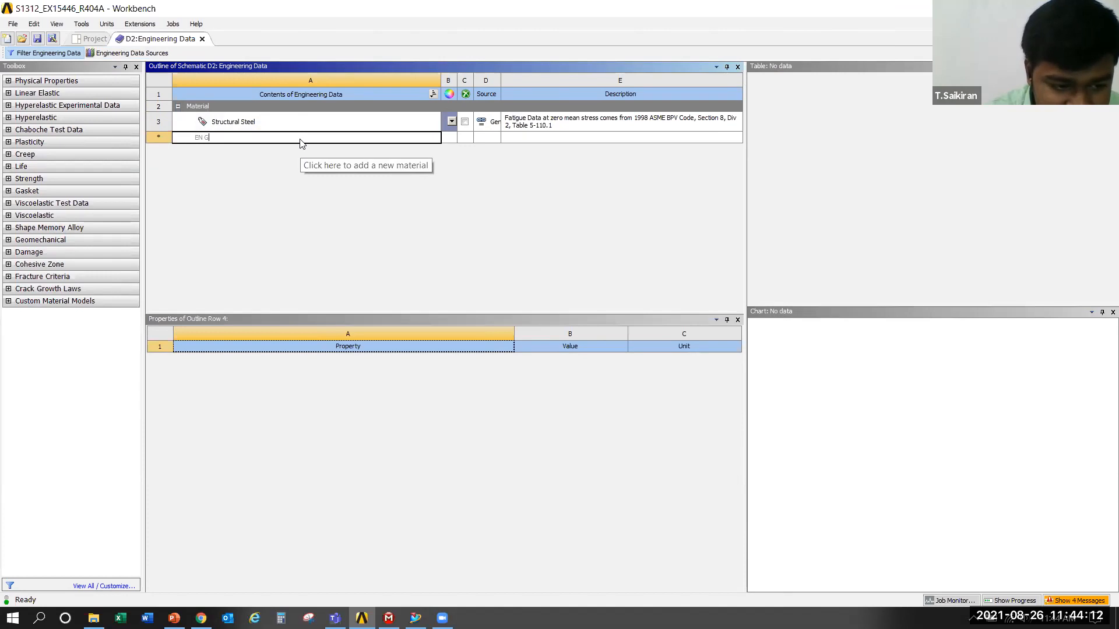
type("JL200")
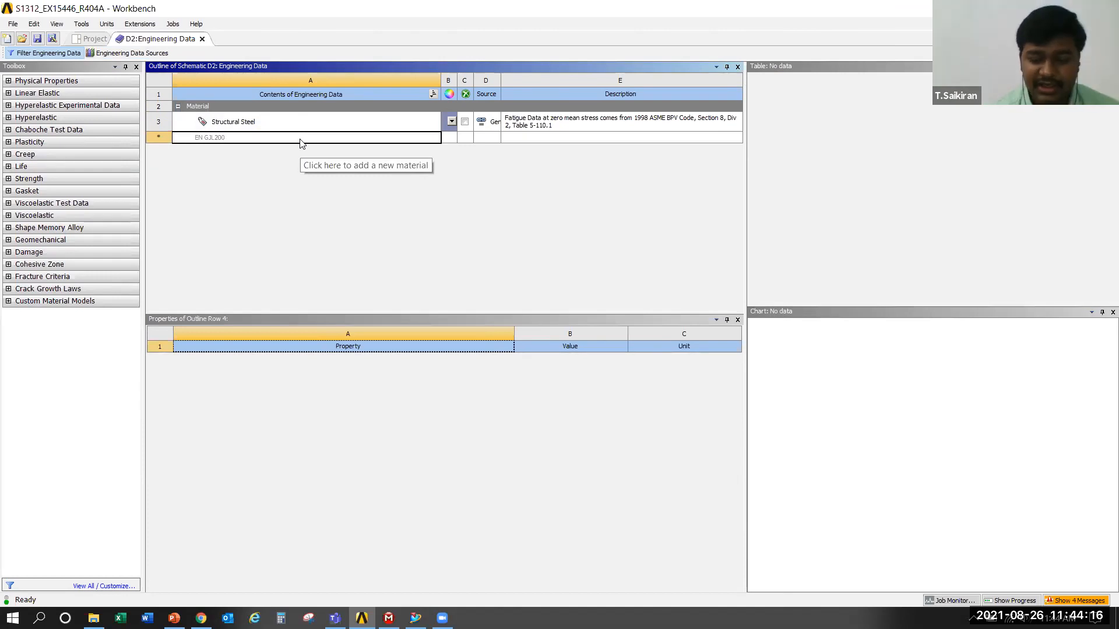
key("Escape")
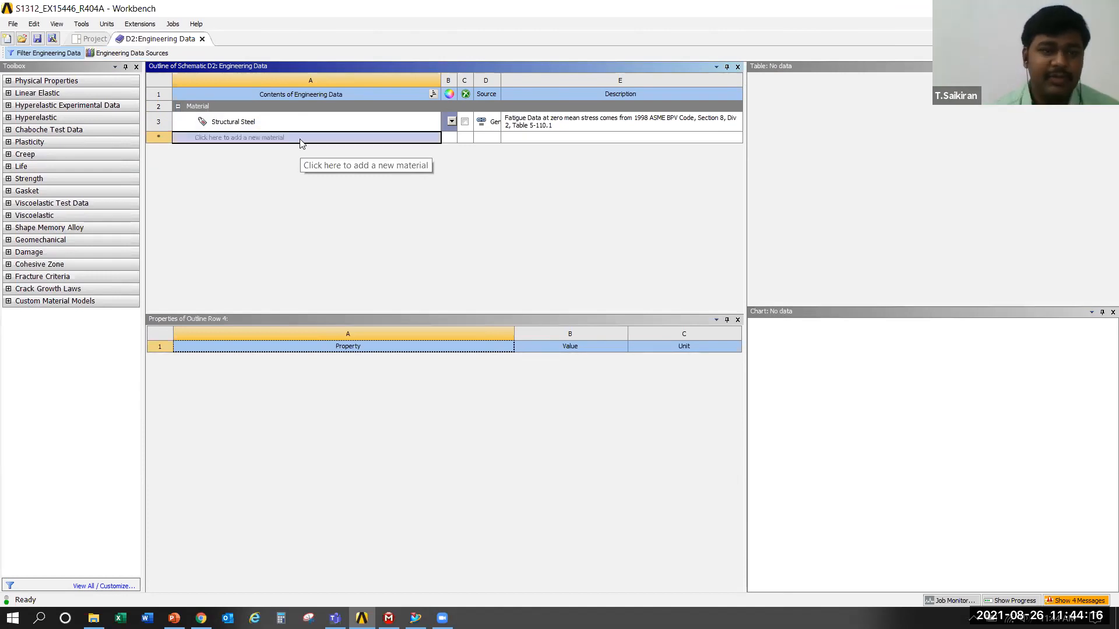
left_click(229, 142)
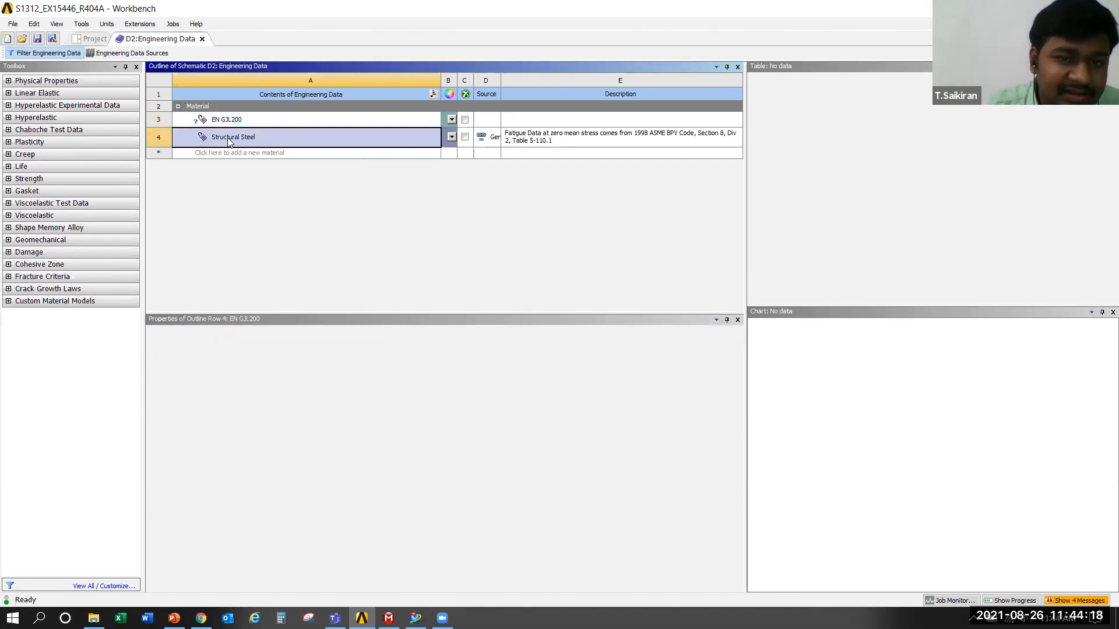
Compare the new EN GJL200 material with Structural Steel, and add the Isotropic Elasticity property to EN GJL200
left_click(255, 118)
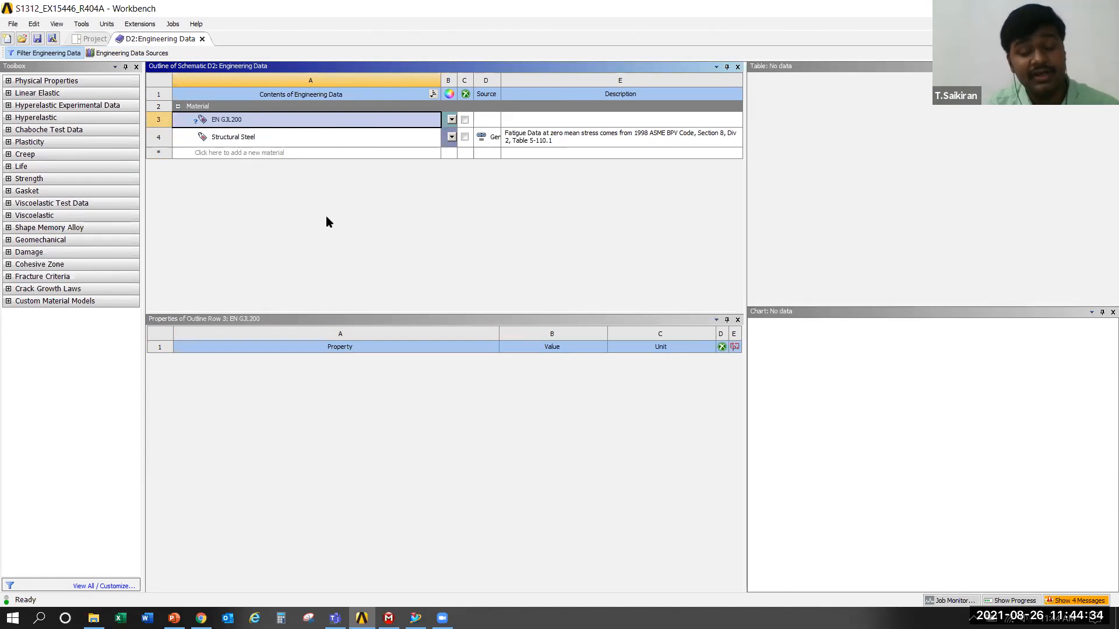
left_click(235, 136)
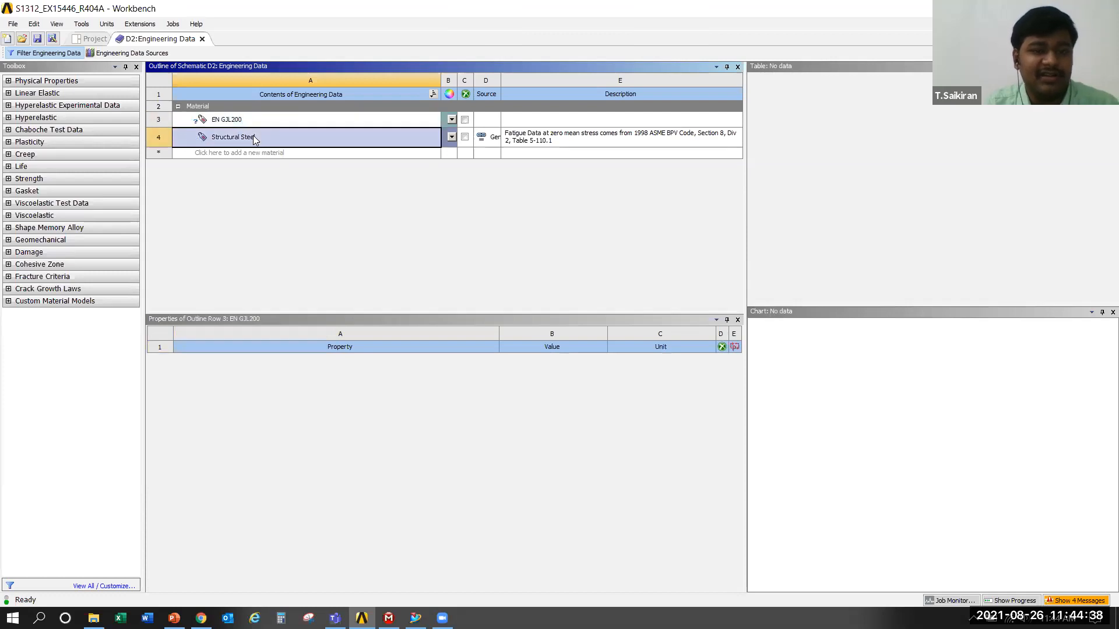
scroll(497, 482, "down", 1)
scroll(492, 507, "up", 1)
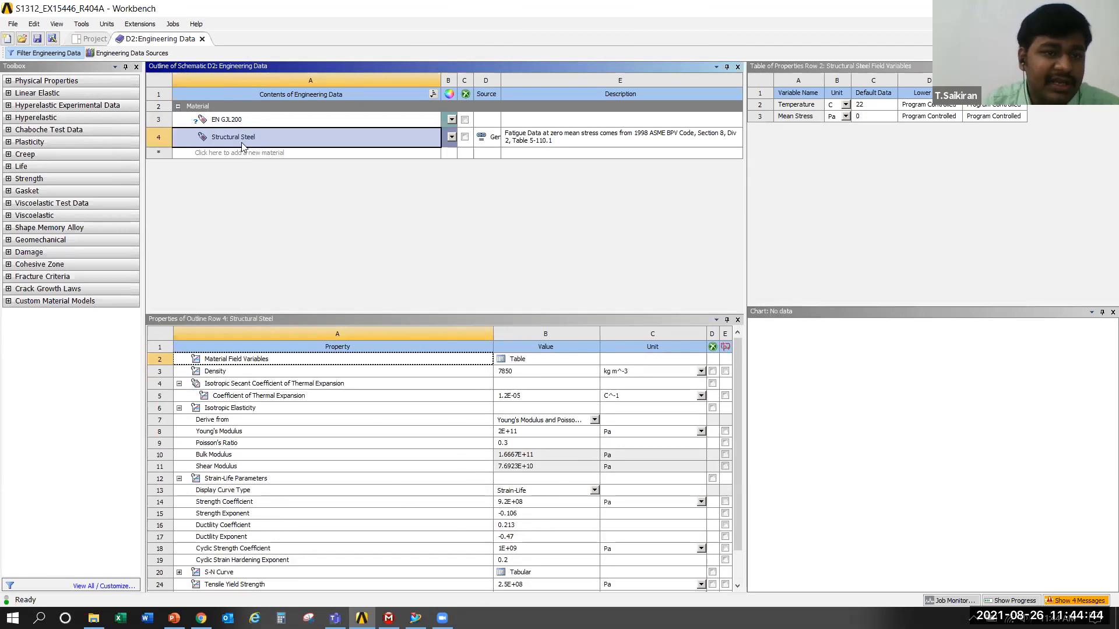
left_click(244, 124)
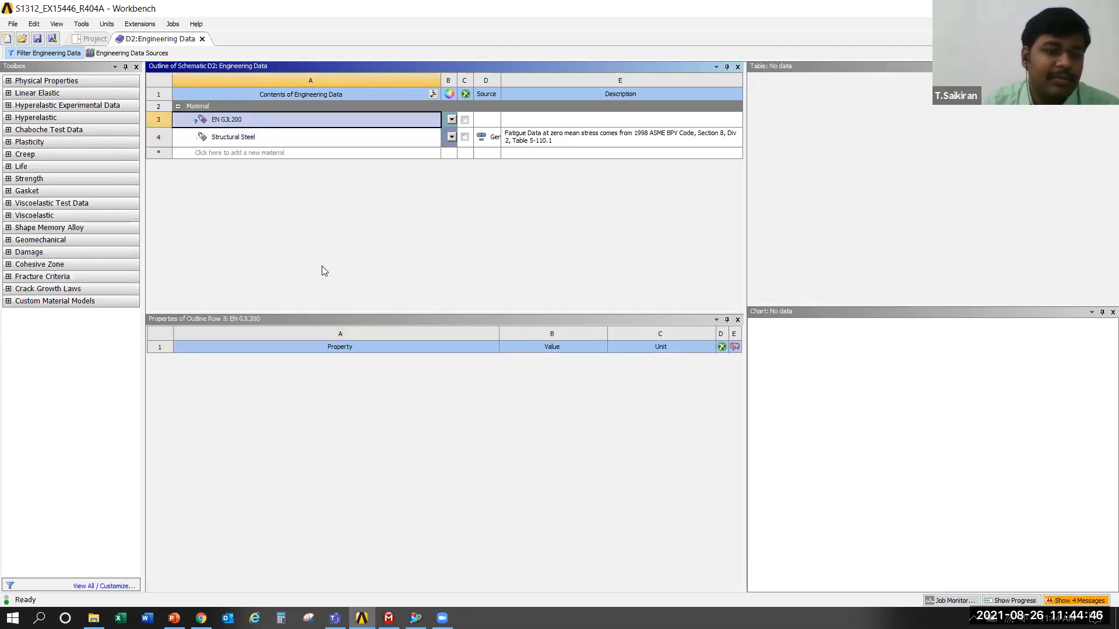
left_click(8, 91)
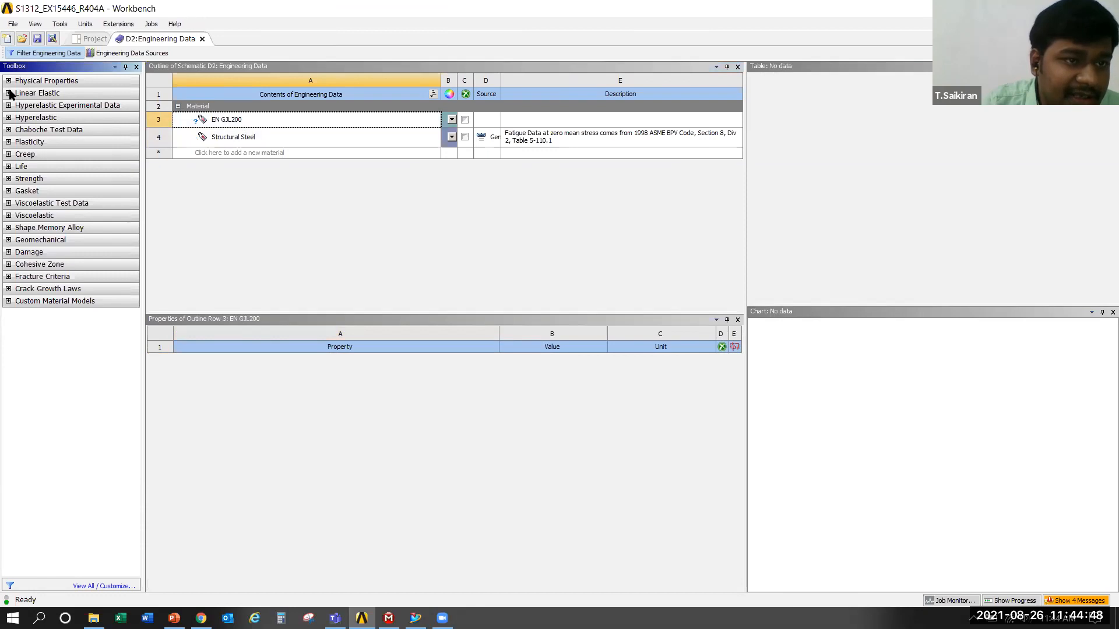
left_click(40, 93)
double_click(60, 107)
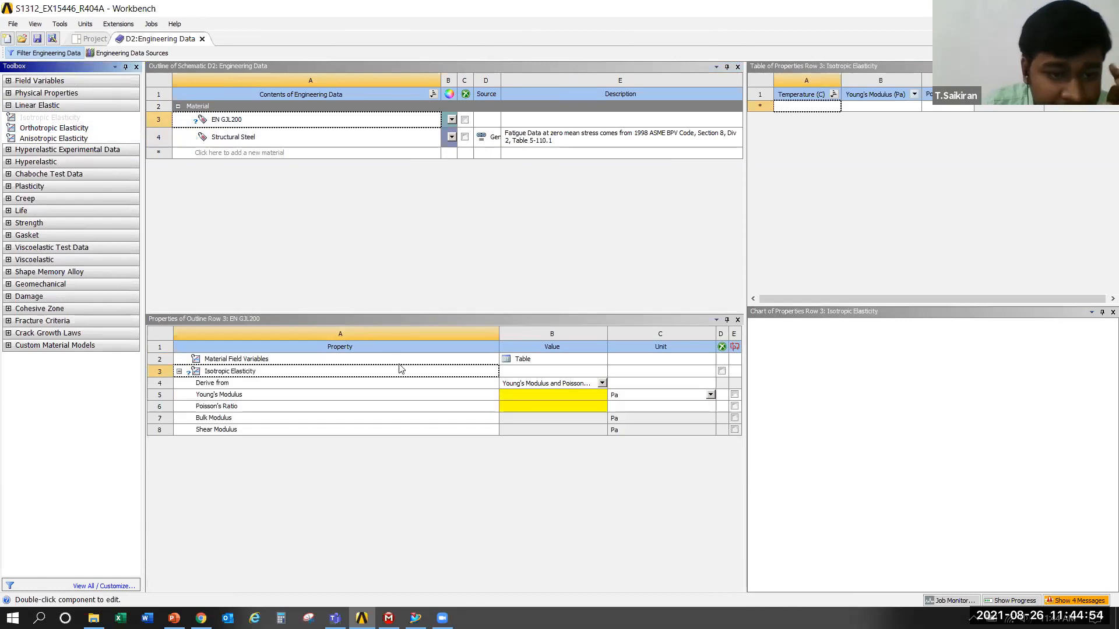
Review the elasticity derivation options for EN GJL200 and set its Young's modulus to 1.2E+05 MPa
left_click(602, 383)
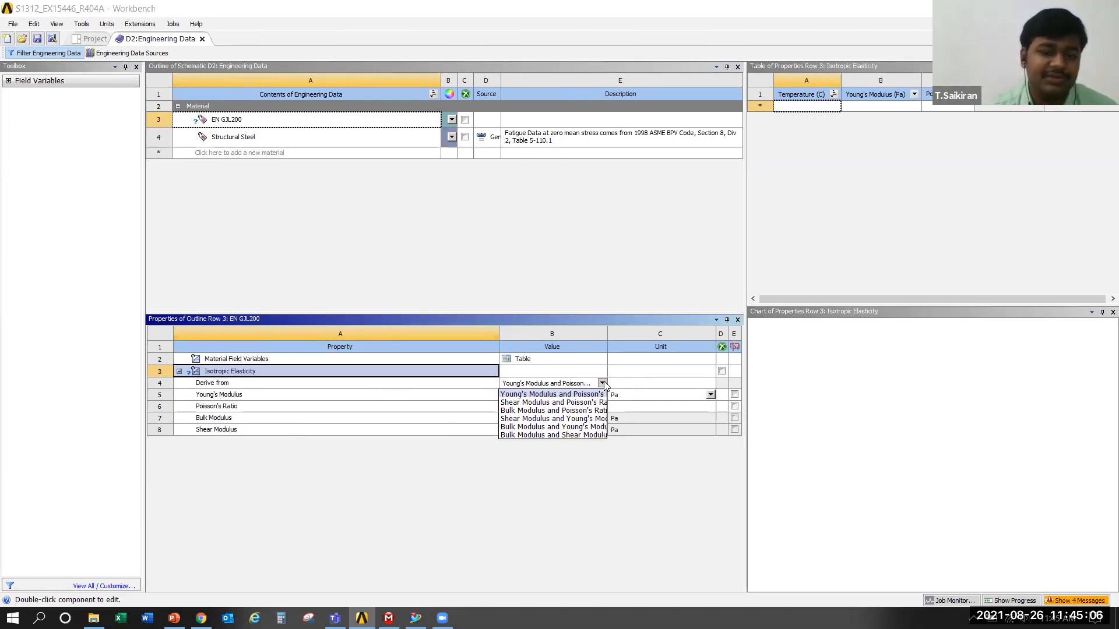
key("alt+Tab")
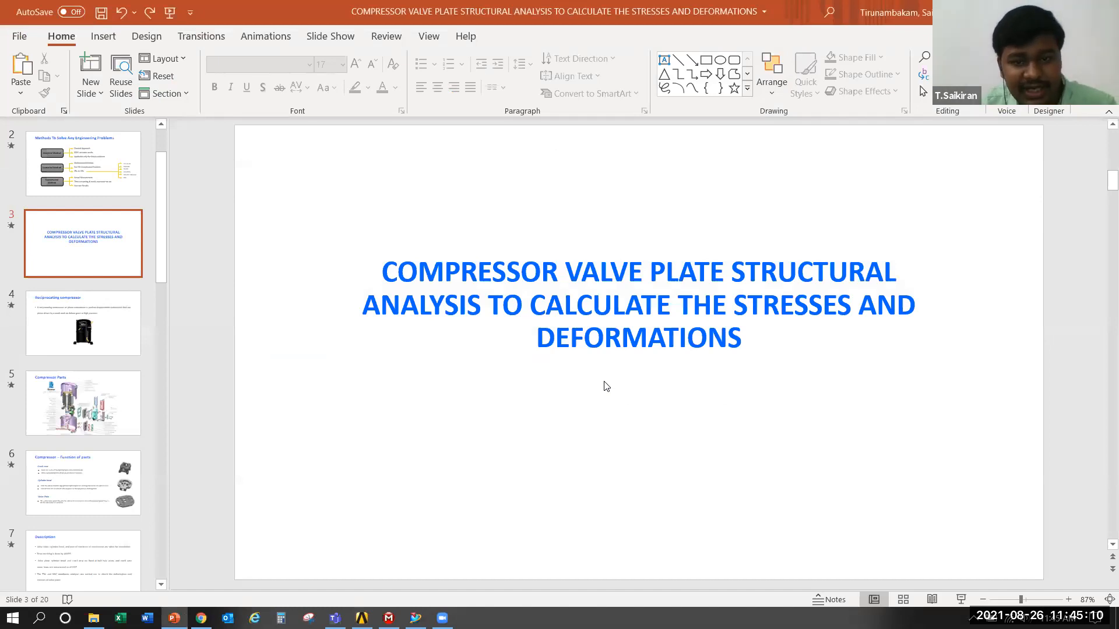
key("alt+Tab")
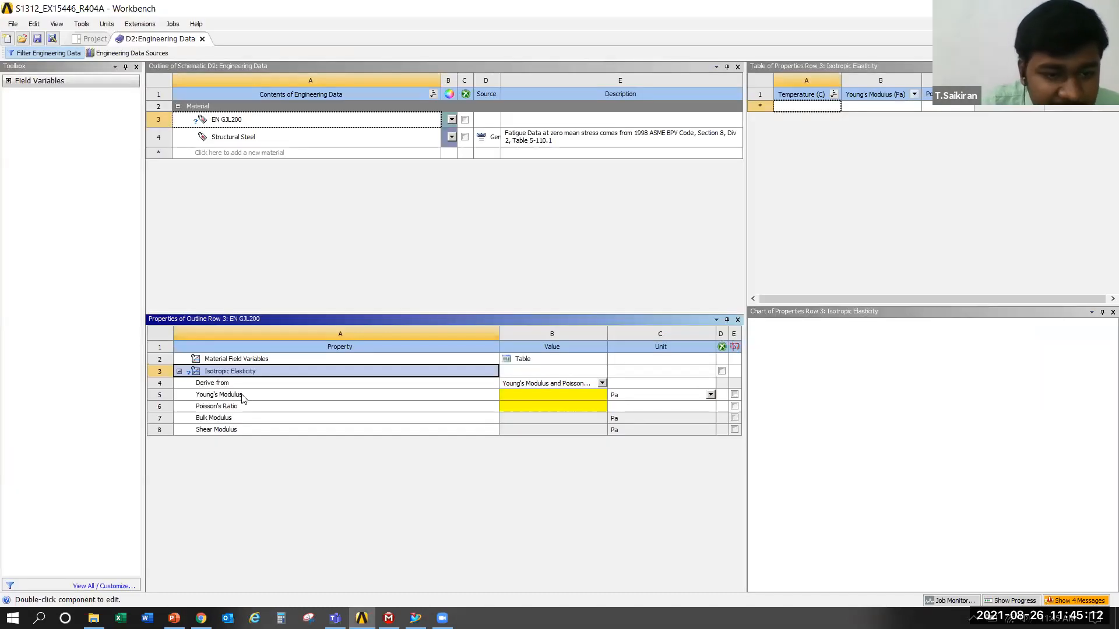
left_click(619, 397)
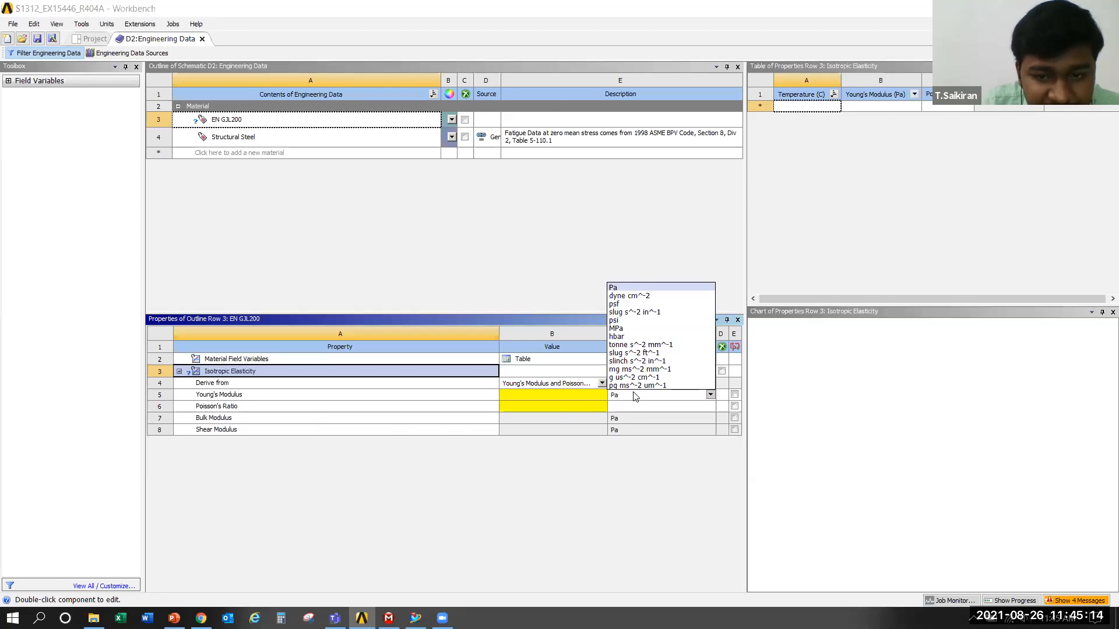
left_click(650, 330)
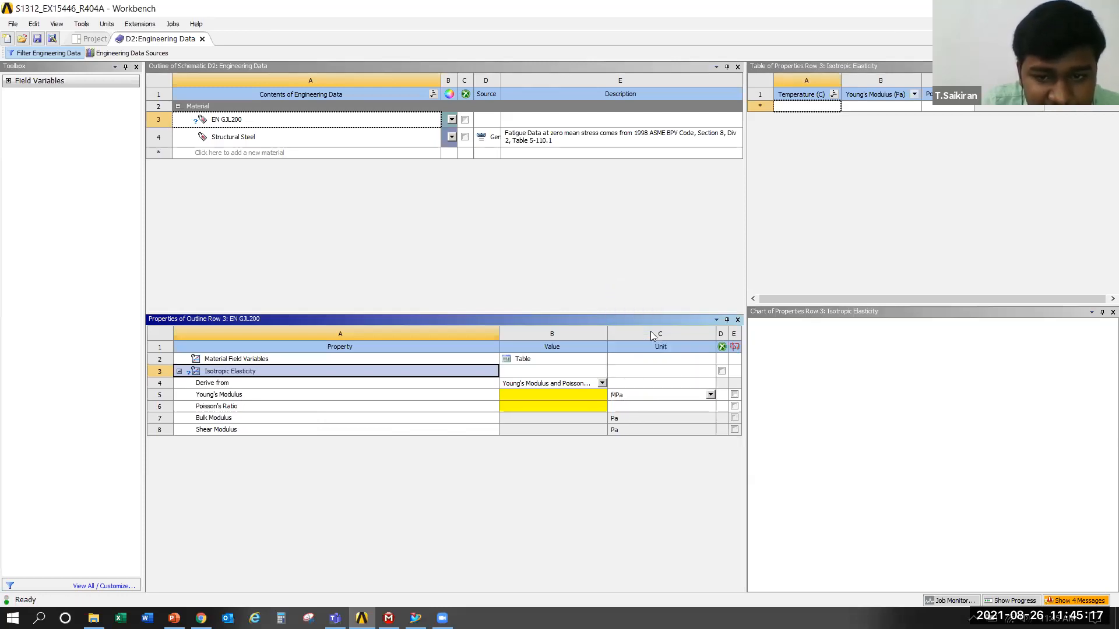
left_click(545, 394)
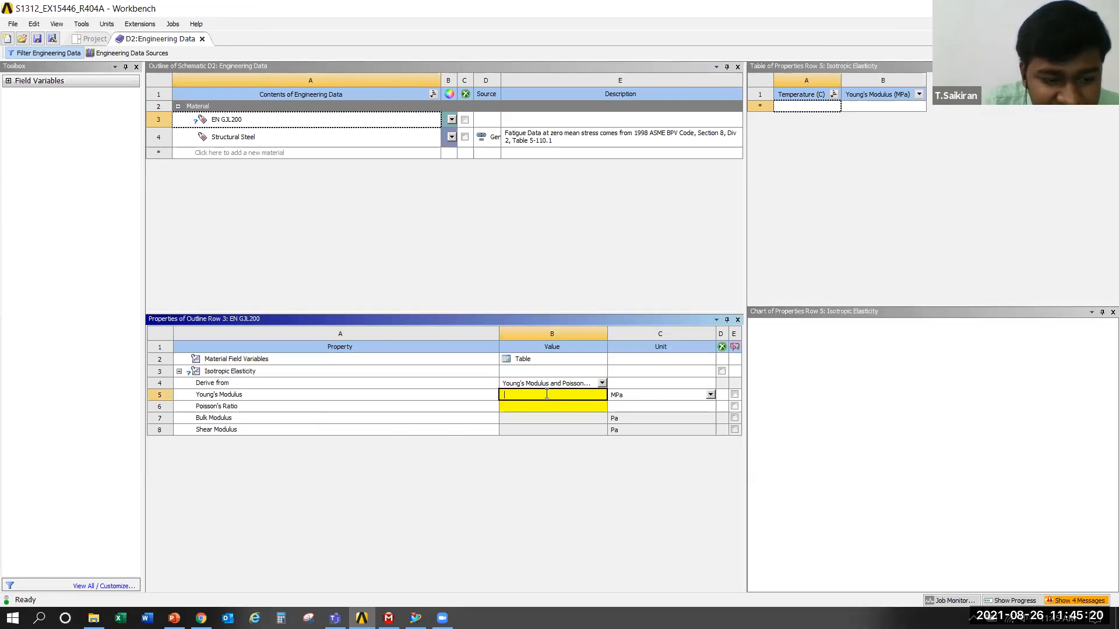
type("1.2E+05")
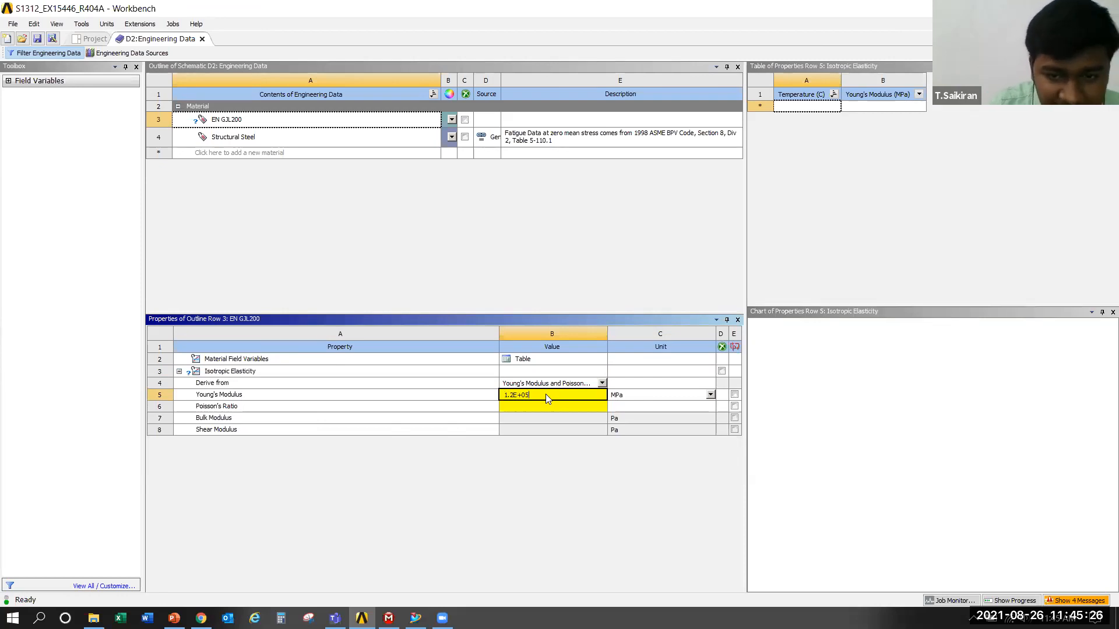
key("Return")
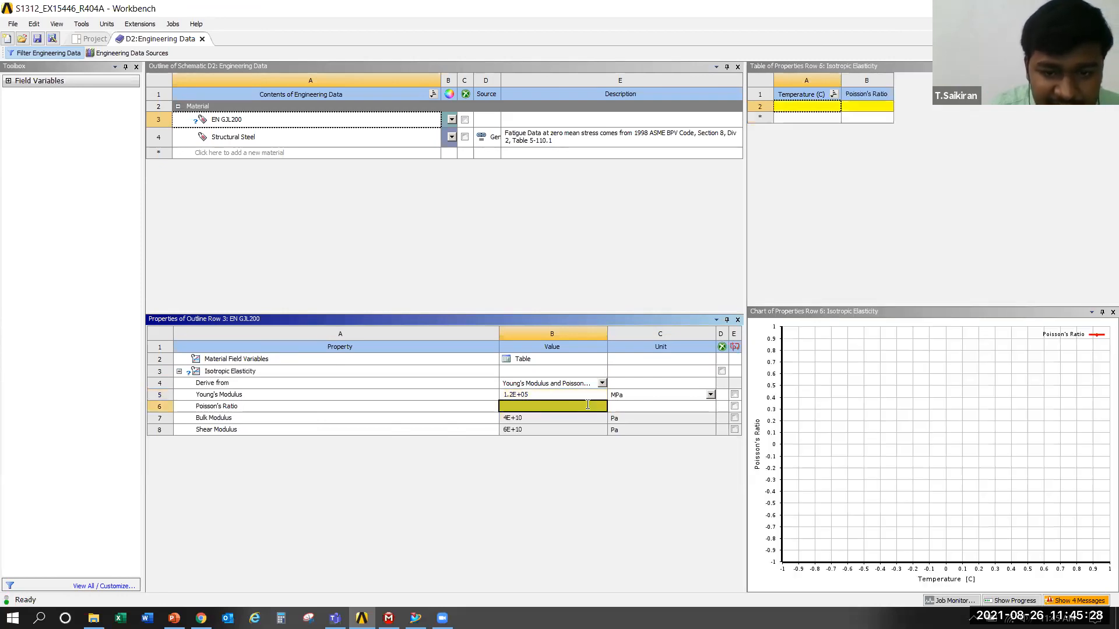
Set the Poisson's ratio of EN GJL200 to 0.265
left_click(587, 406)
type("0.25")
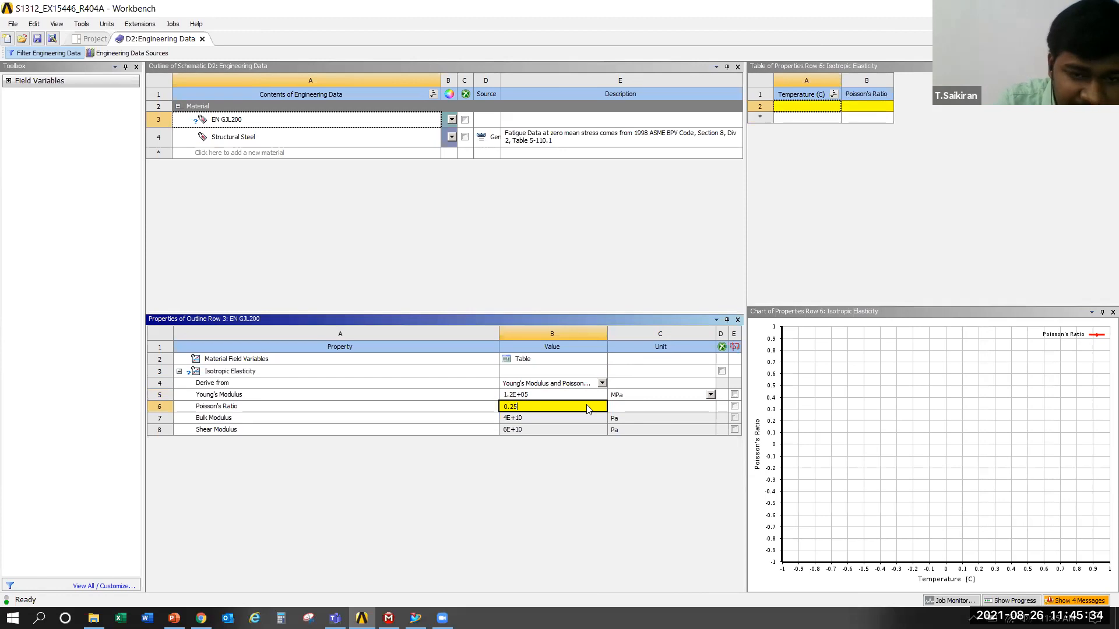
key("BackSpace")
type("65")
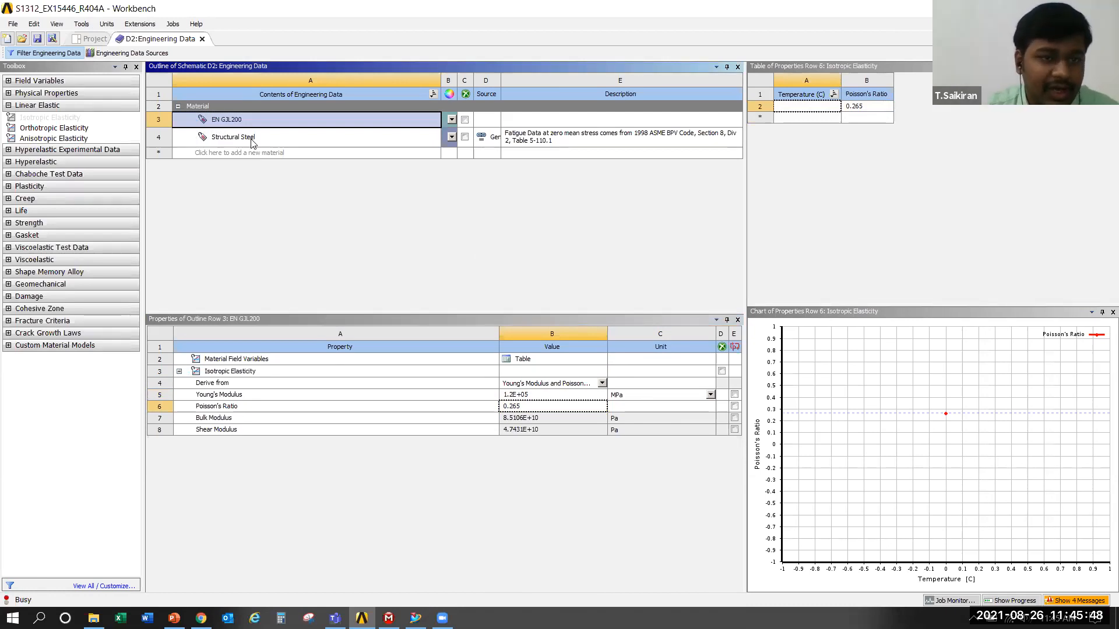
Add another new material named FC0205-45 and give it the Isotropic Elasticity property
left_click(279, 154)
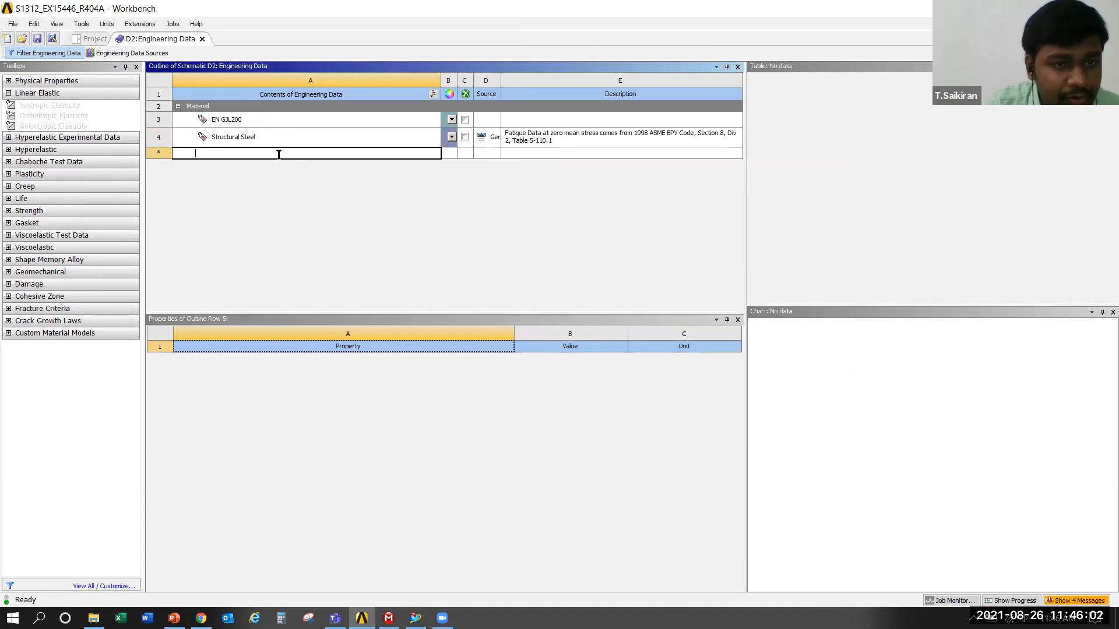
type("F")
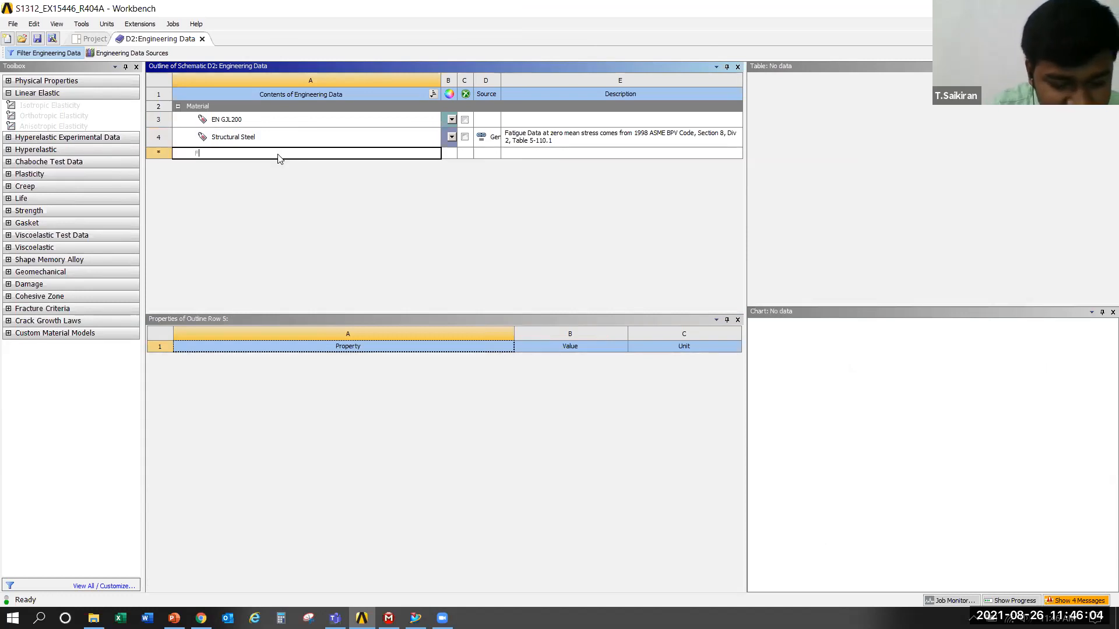
type("C020")
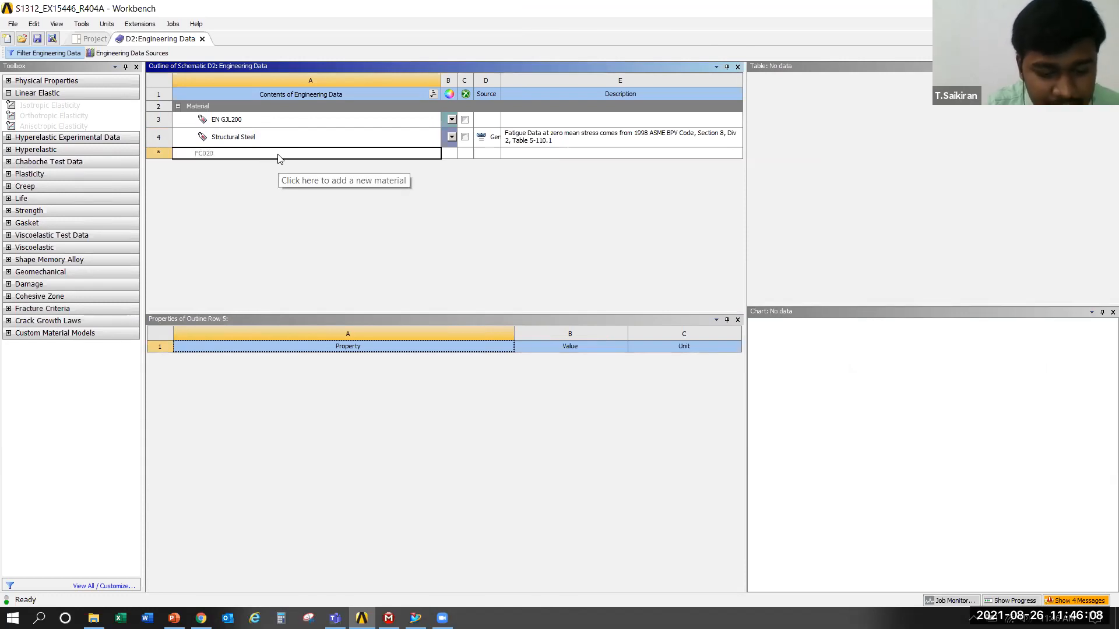
type("5")
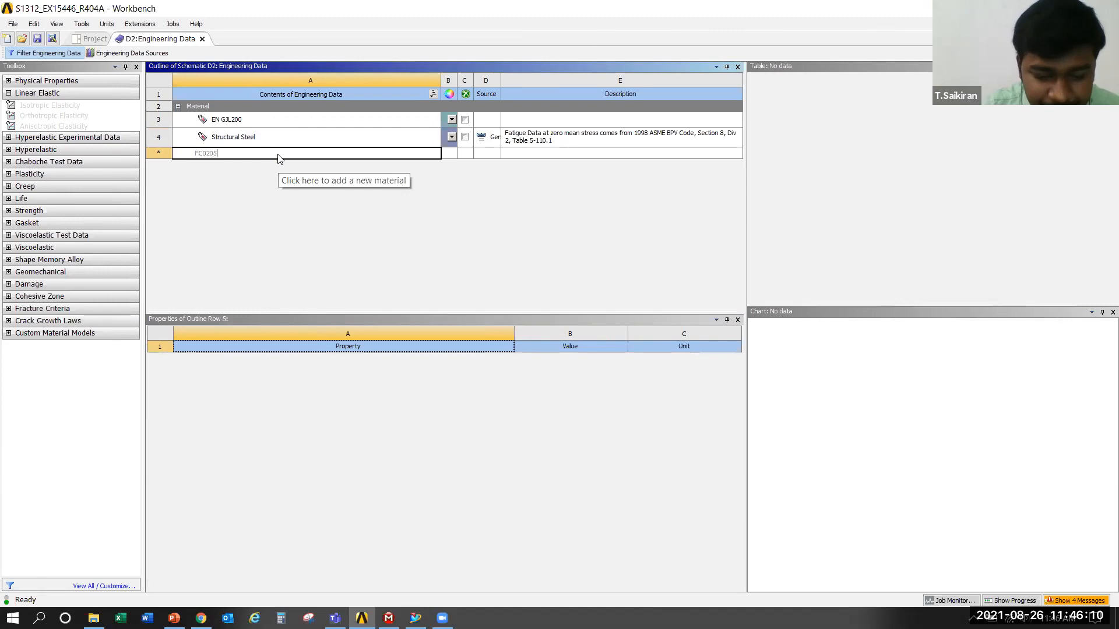
type("-45")
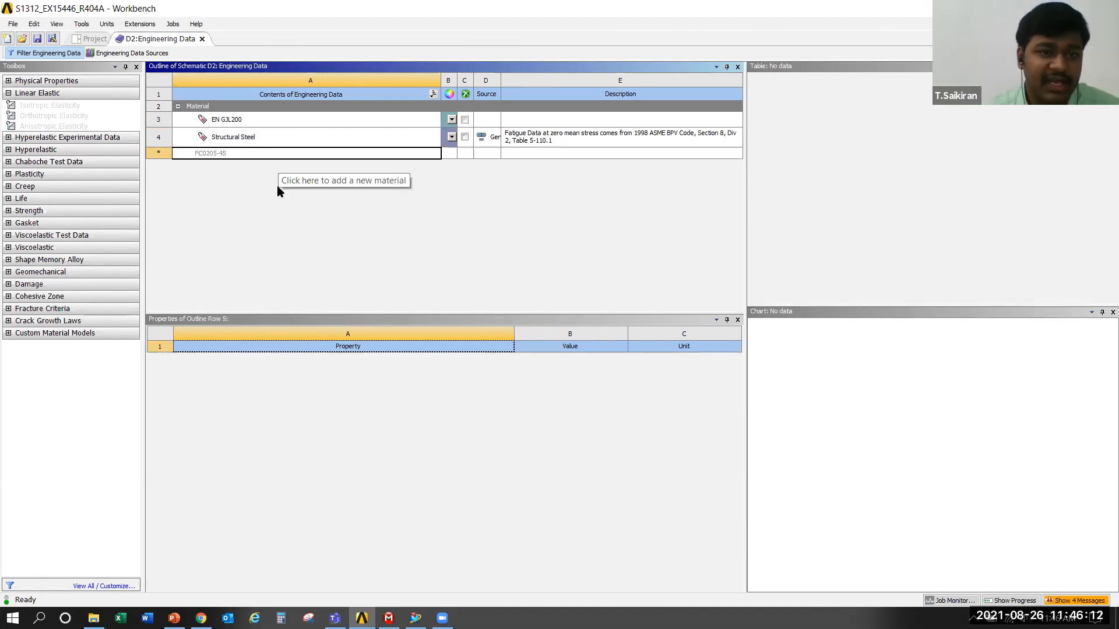
key("Return")
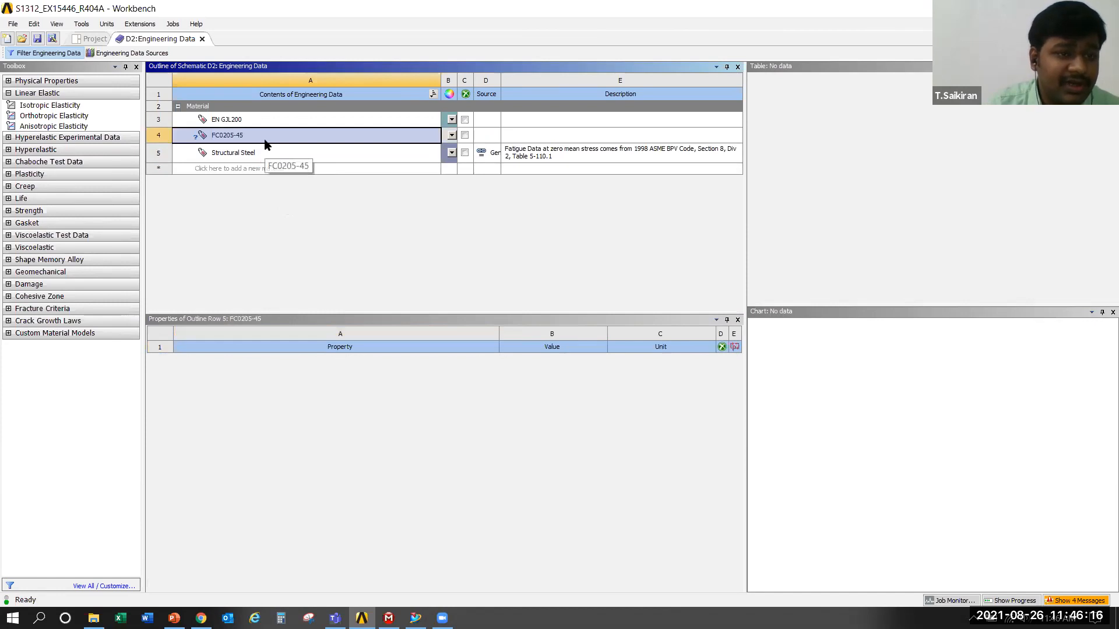
double_click(67, 107)
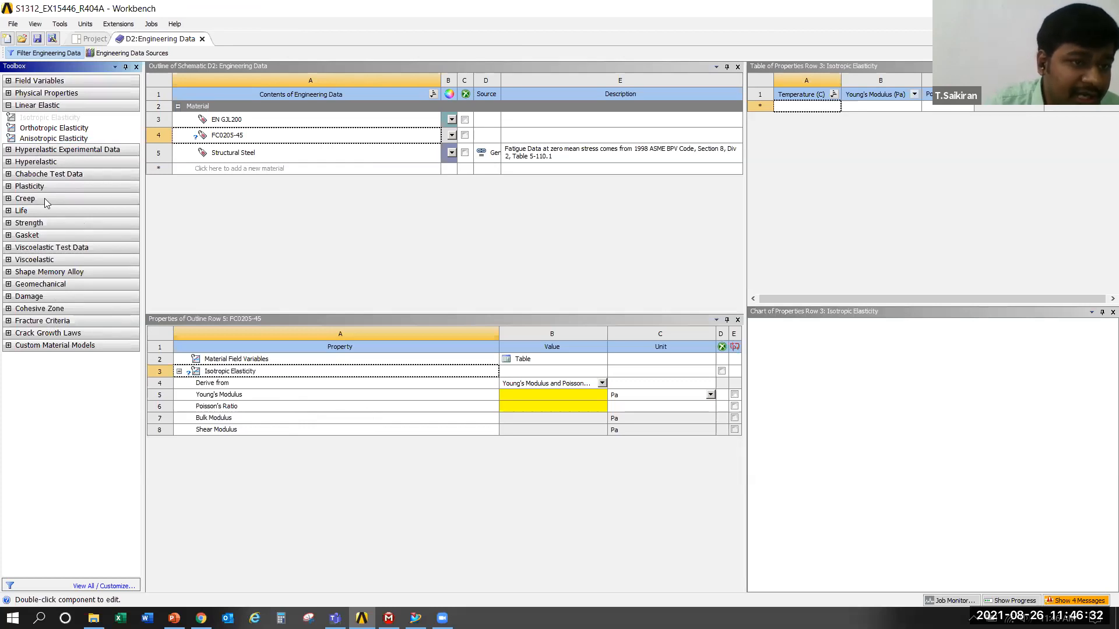
left_click(8, 198)
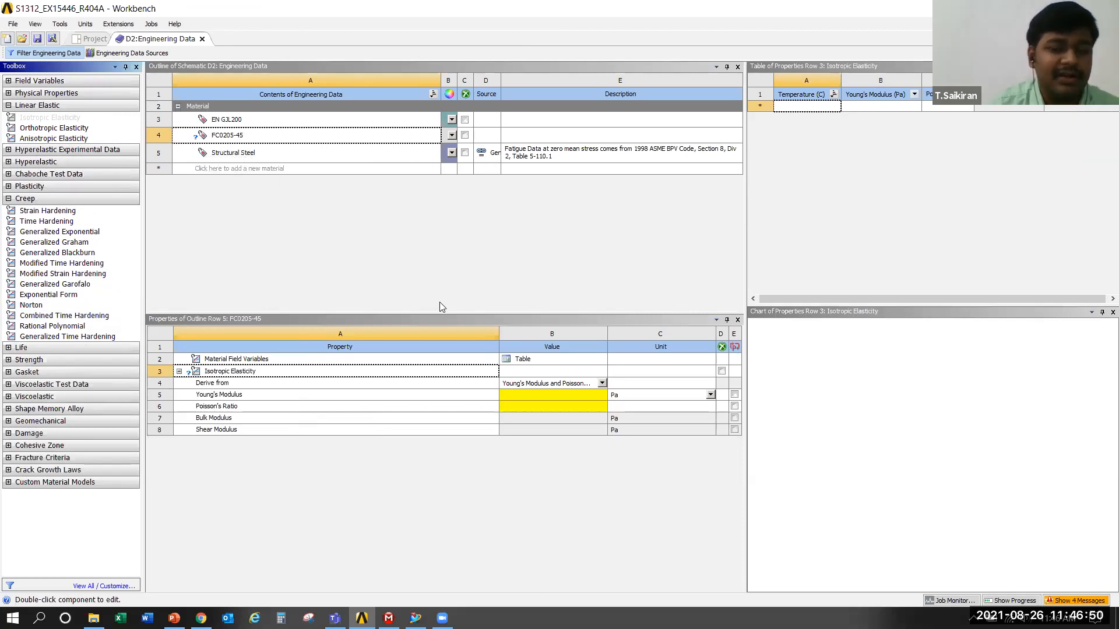
Set the Young's modulus of FC0205-45 to 1.35E+05, using MPa as the unit
left_click(672, 393)
left_click(617, 328)
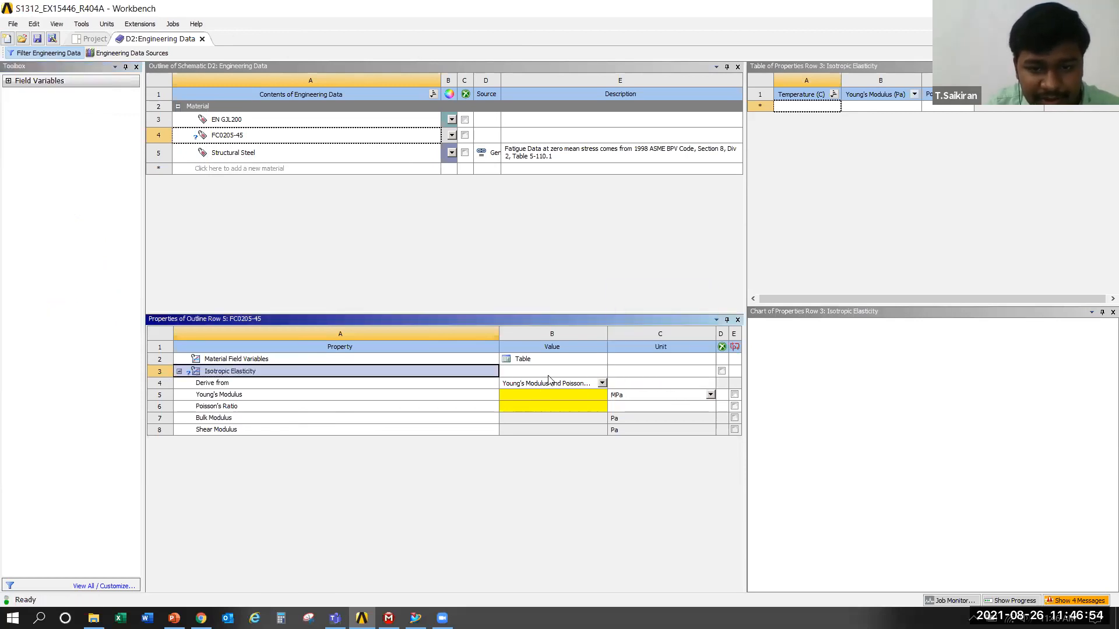
left_click(519, 392)
left_click(518, 392)
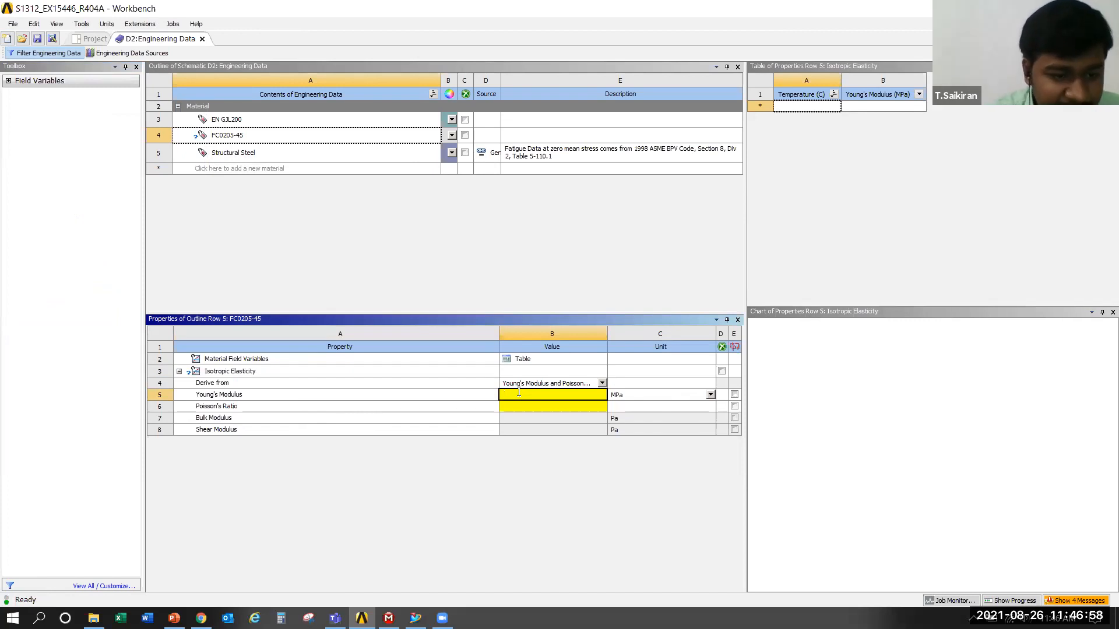
type("1")
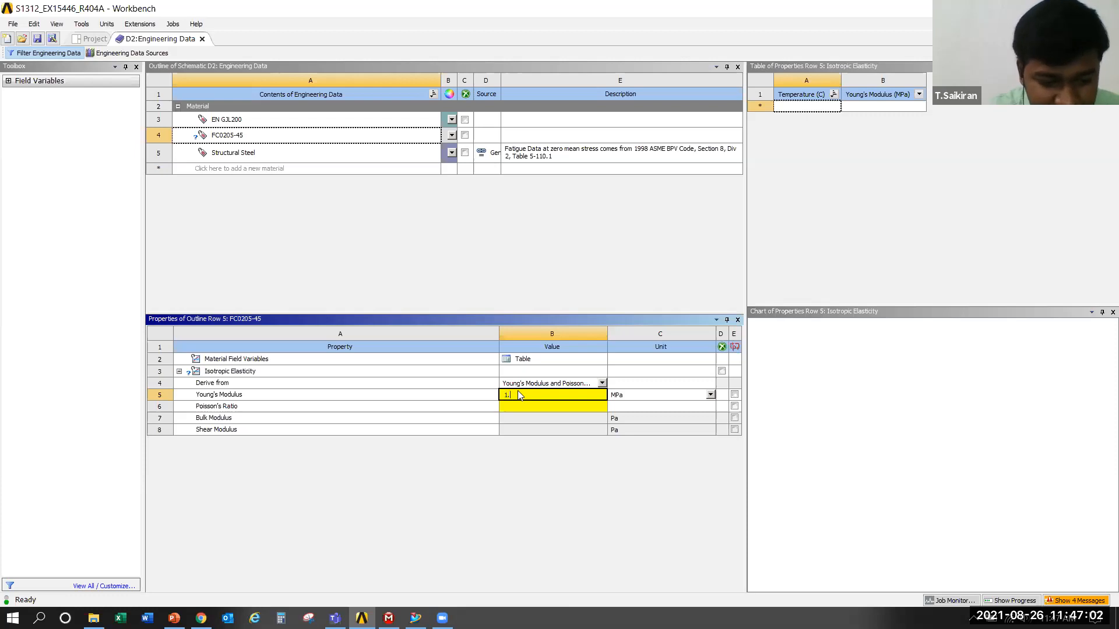
type(".35")
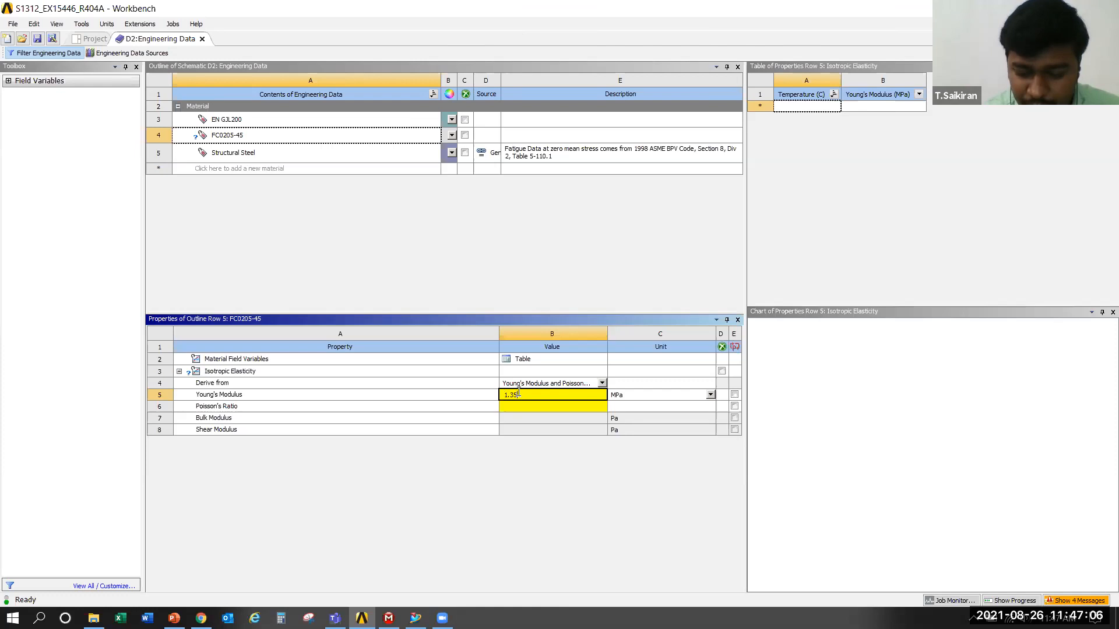
type("e")
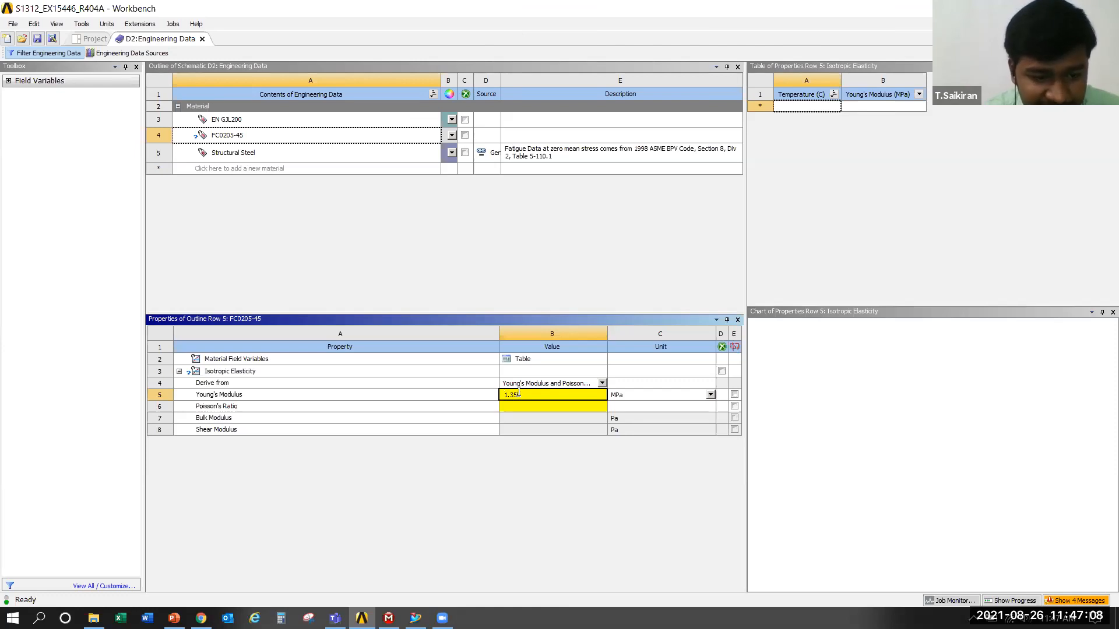
type("+05")
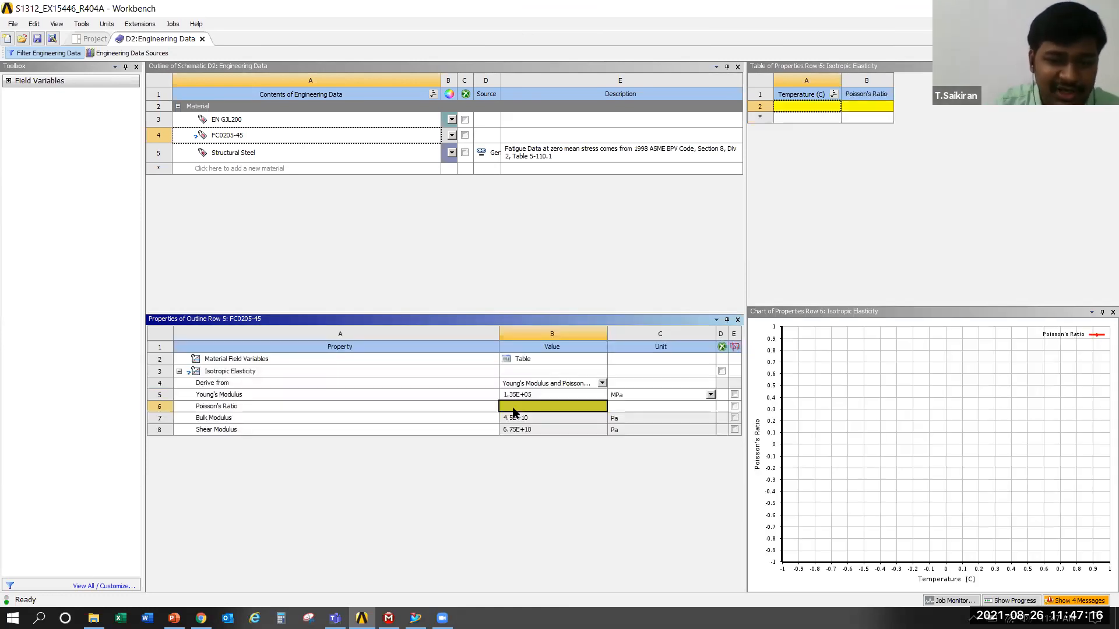
Set the Poisson's ratio of FC0205-45 to 0.25 and close Engineering Data to return to the project schematic
left_click(514, 408)
type("0.2")
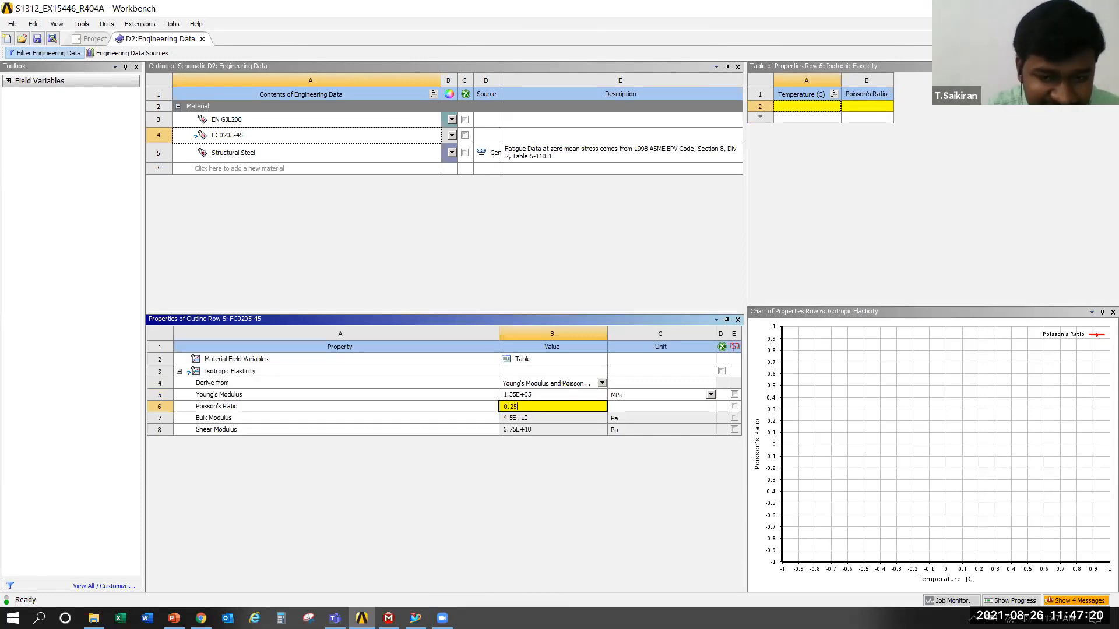
type("5")
key("Return")
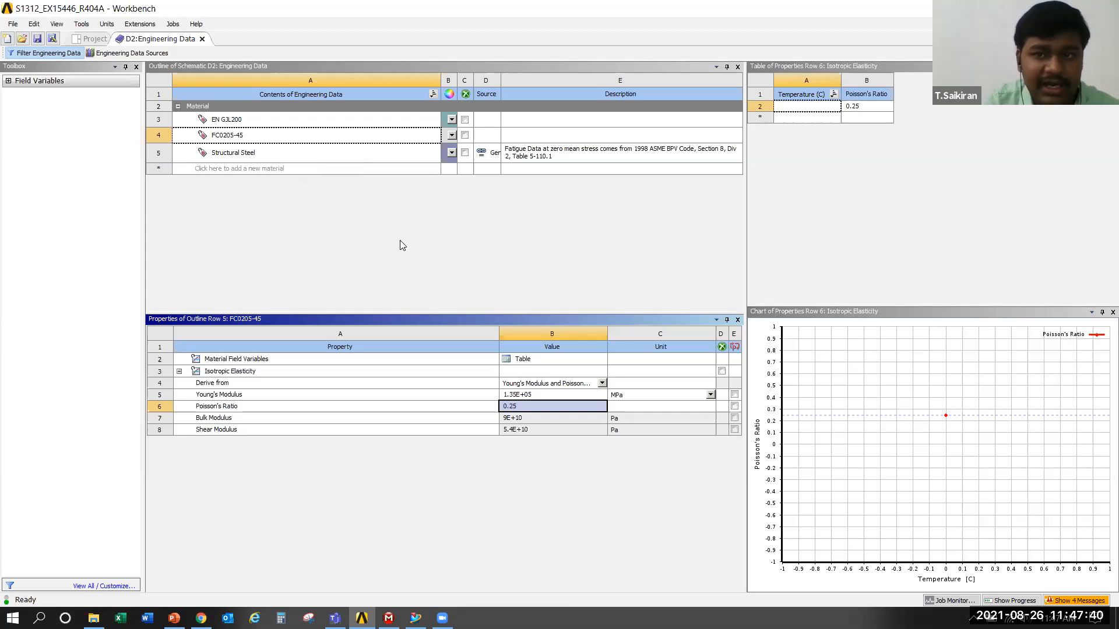
left_click(202, 39)
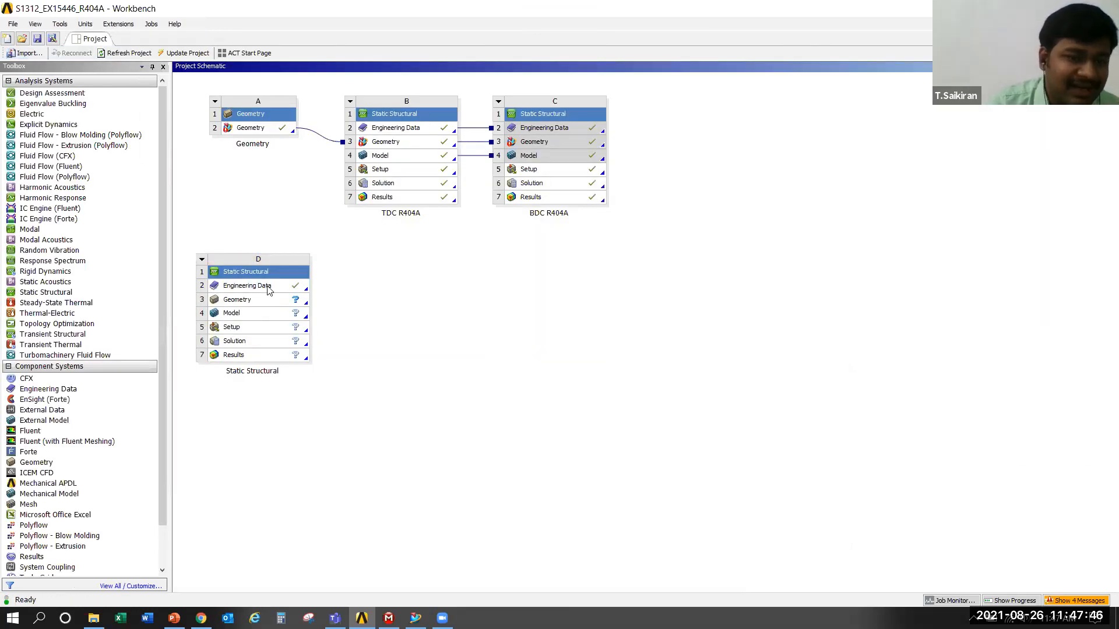
Import the S1312_Model part file from the VP folder under Desktop > CVR as the geometry of Static Structural system D
left_click(267, 302)
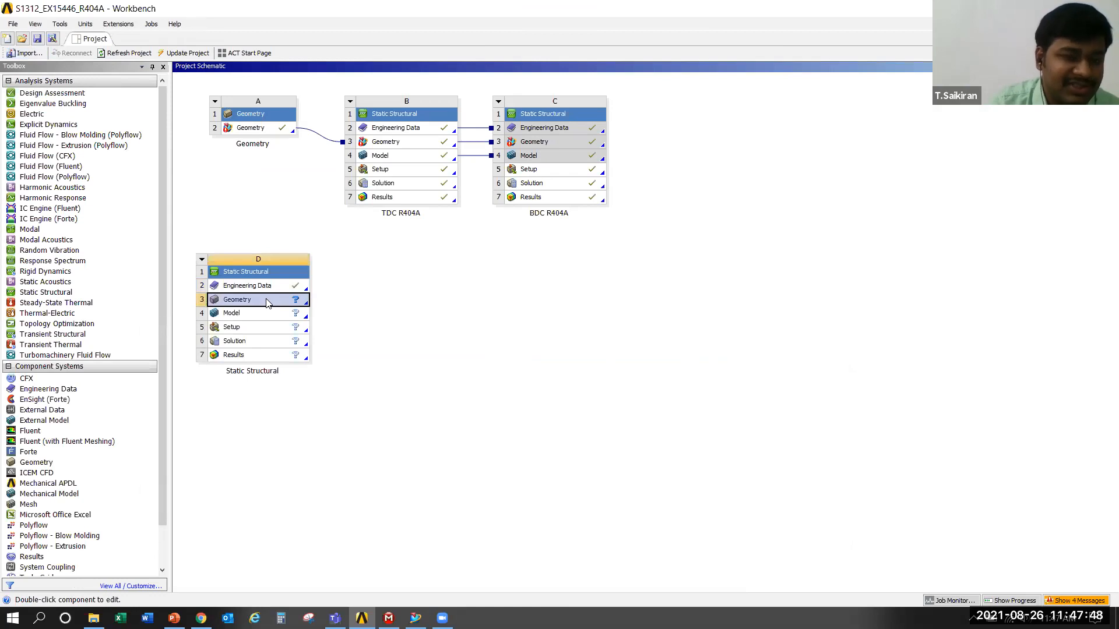
right_click(267, 302)
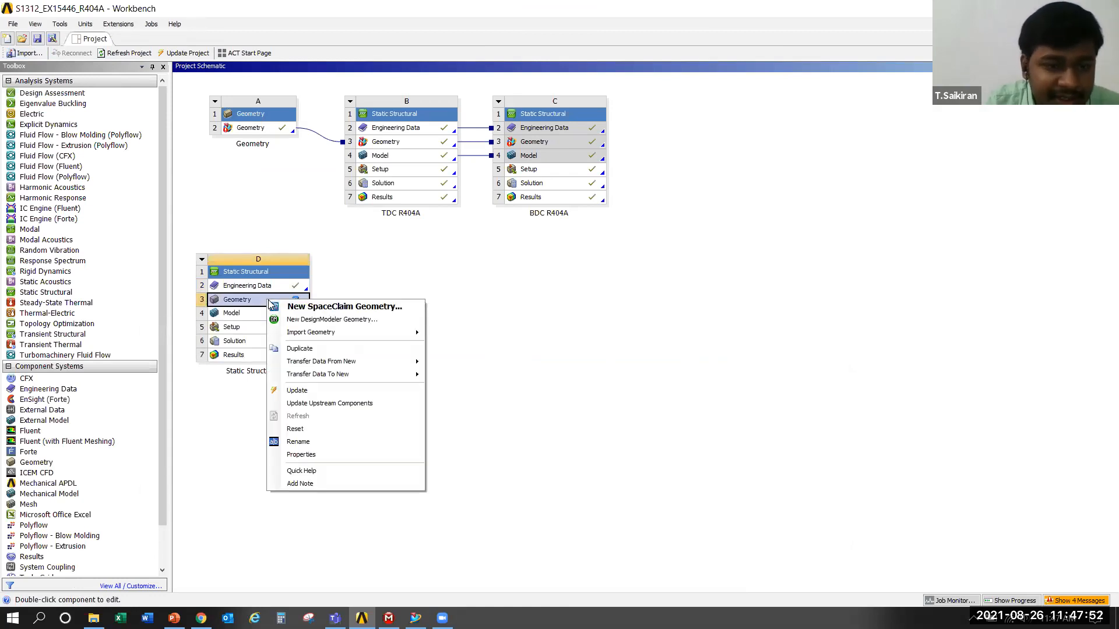
mouse_move(321, 339)
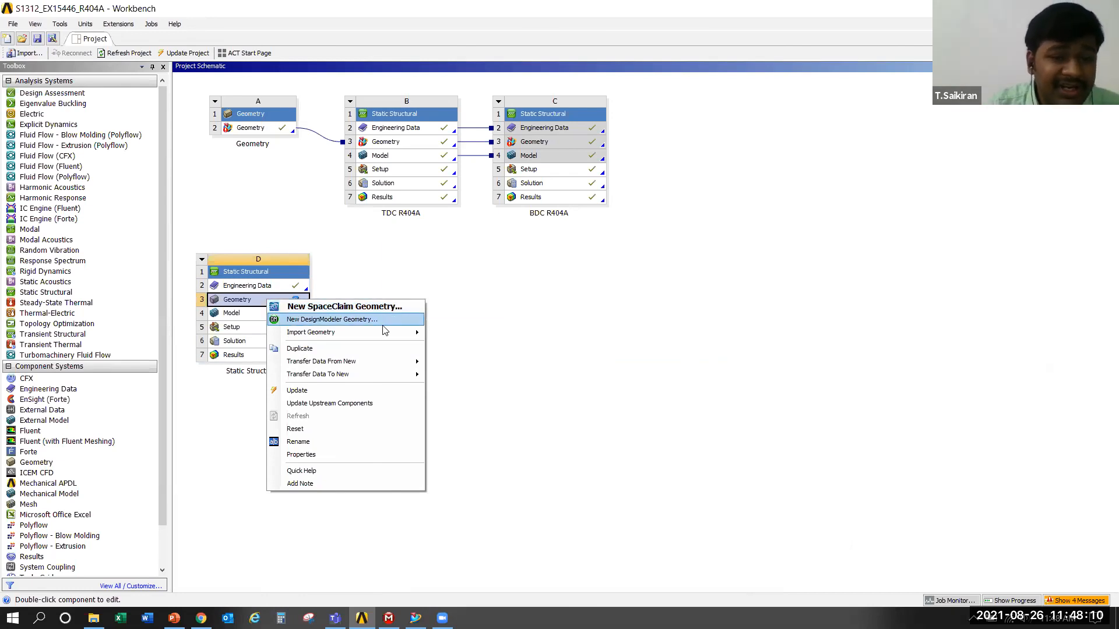
mouse_move(393, 335)
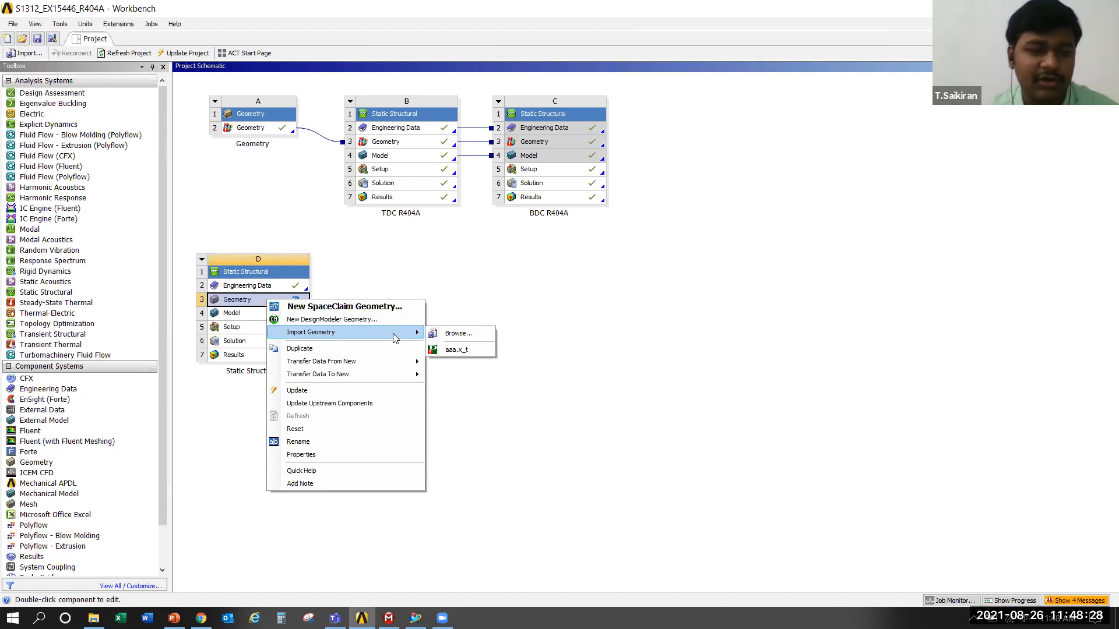
left_click(472, 336)
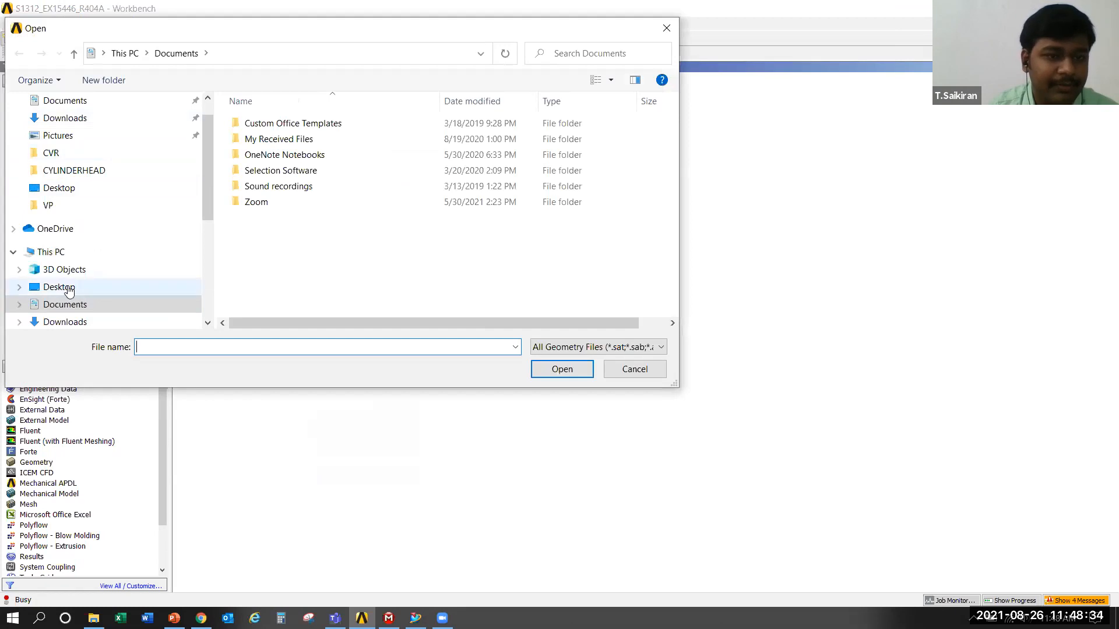
left_click(61, 288)
scroll(265, 175, "down", 1)
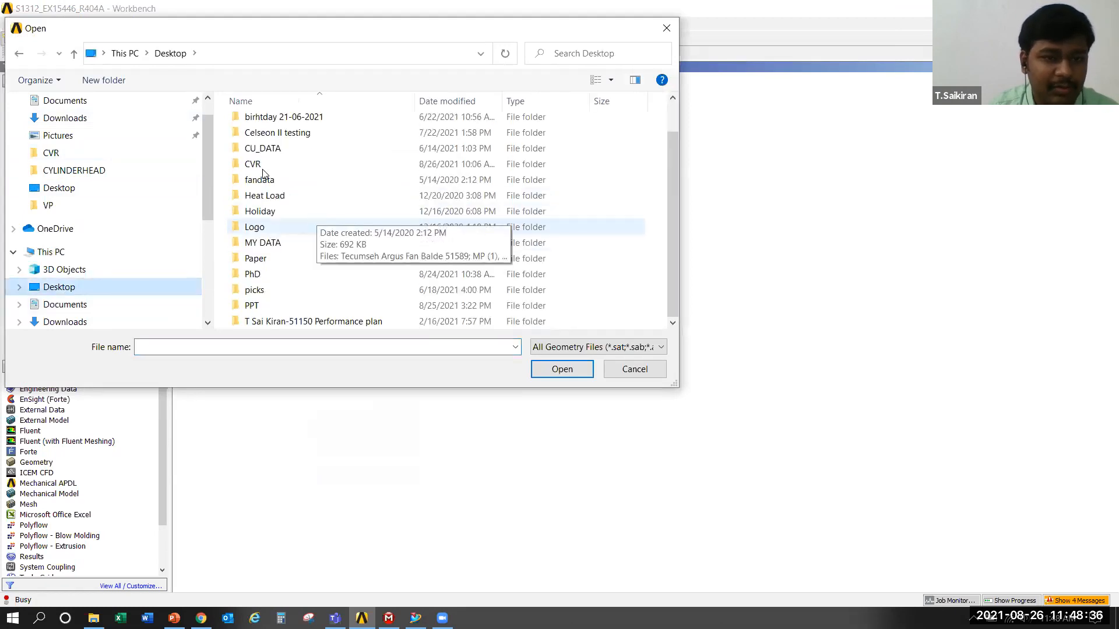
double_click(255, 164)
left_click(298, 124)
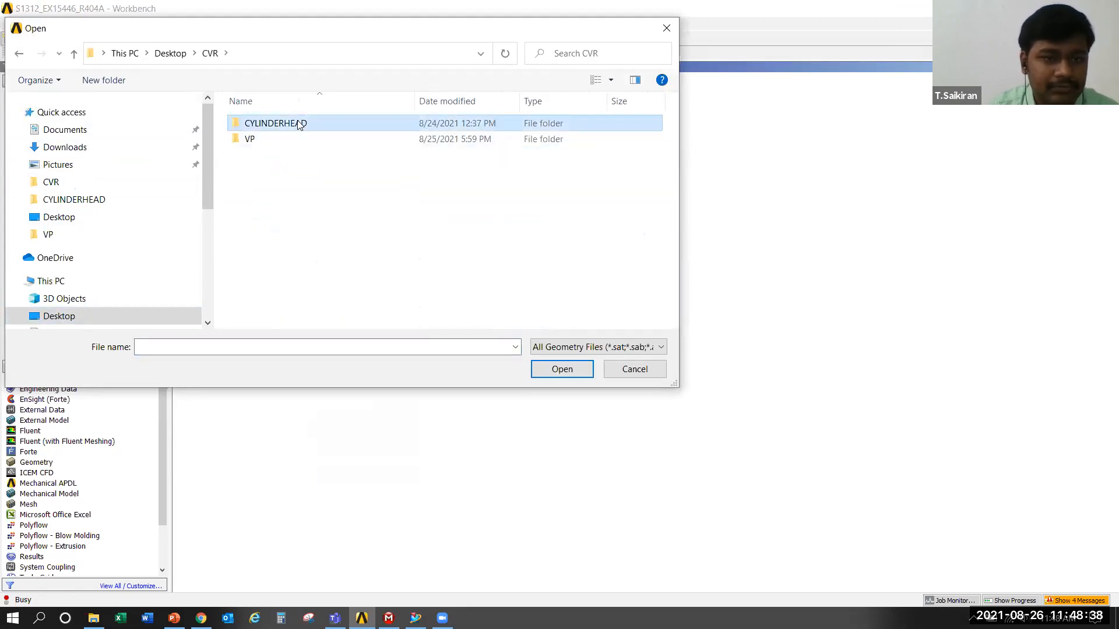
double_click(299, 124)
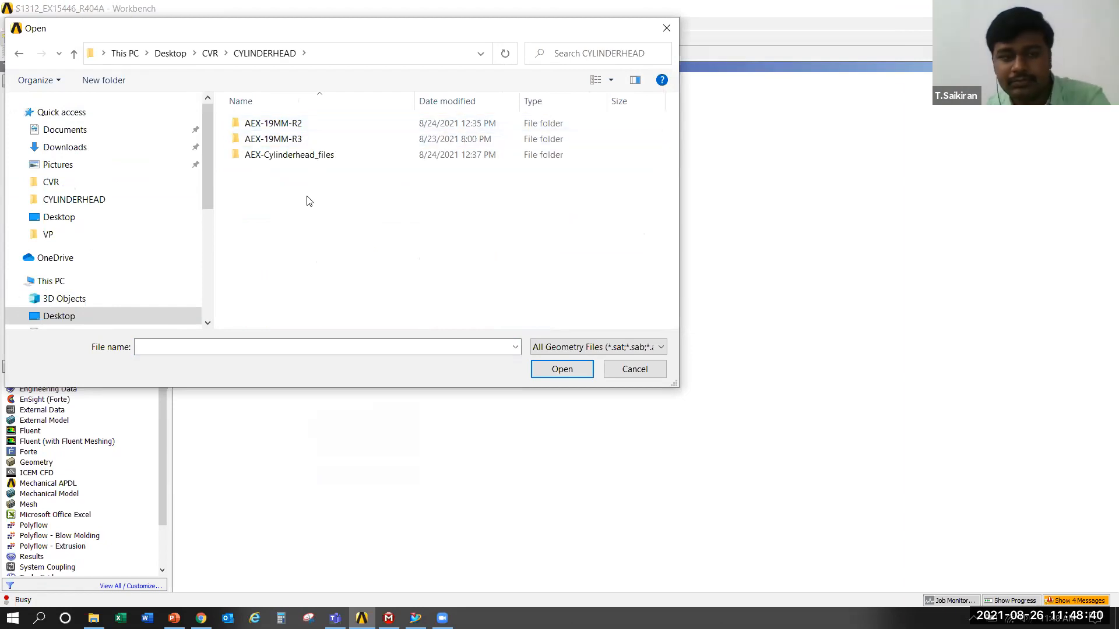
key("BackSpace")
double_click(256, 140)
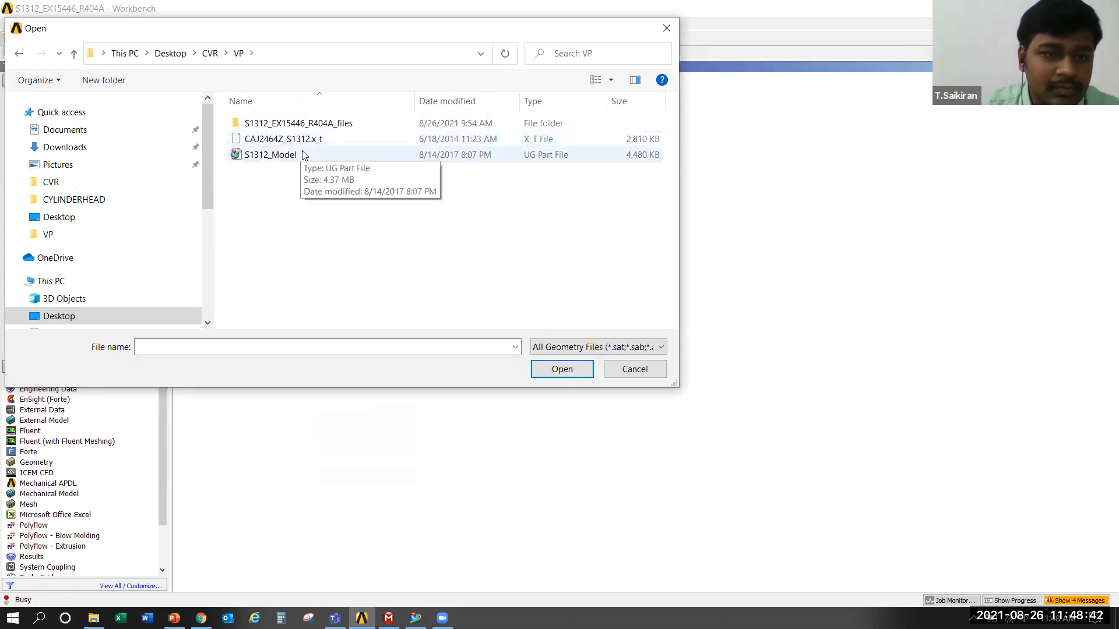
left_click(303, 155)
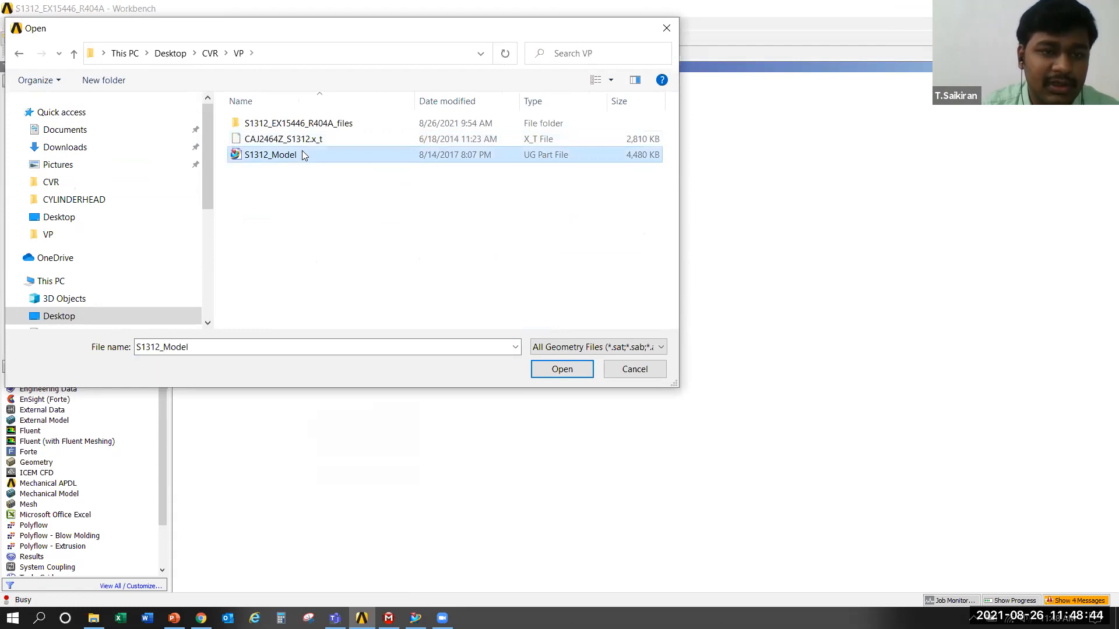
double_click(303, 155)
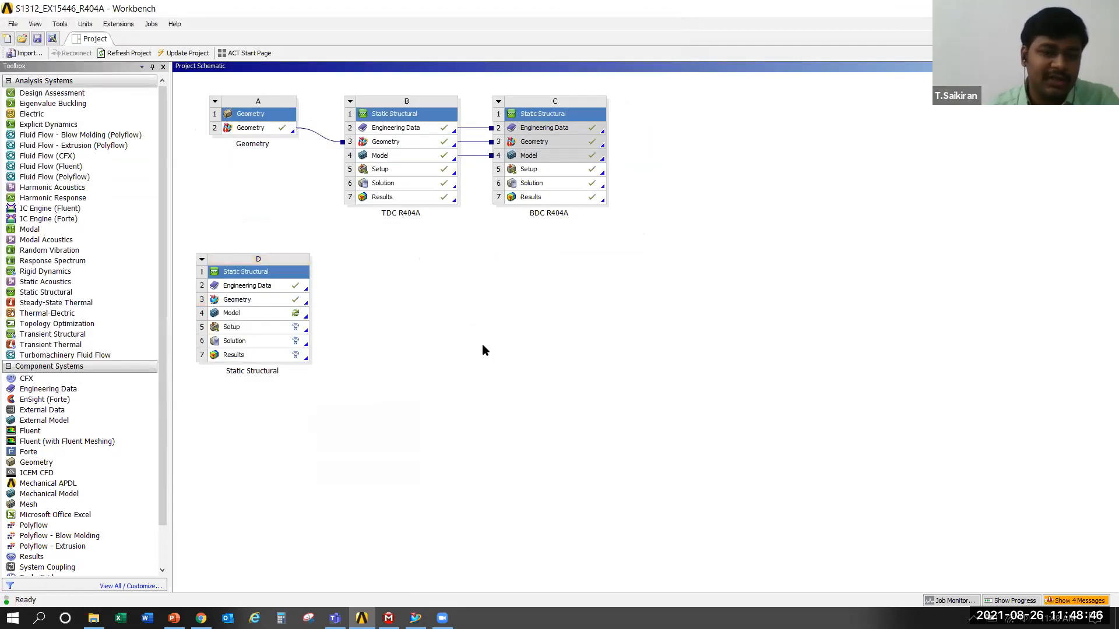
Open the Model cell of Static Structural system D in Mechanical
left_click(257, 300)
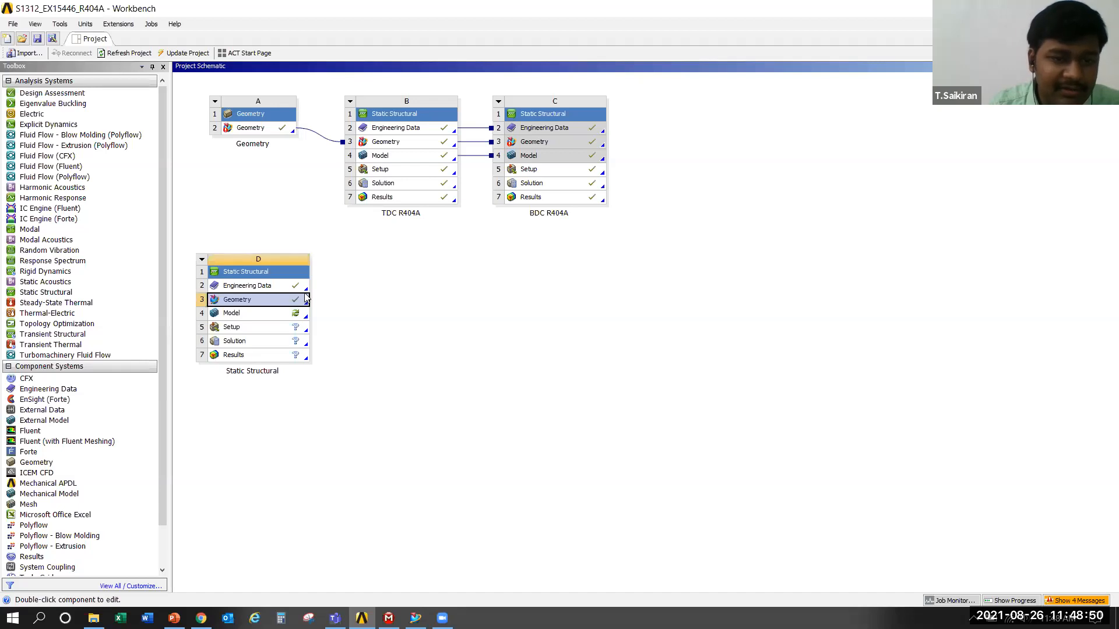
left_click(261, 320)
double_click(261, 318)
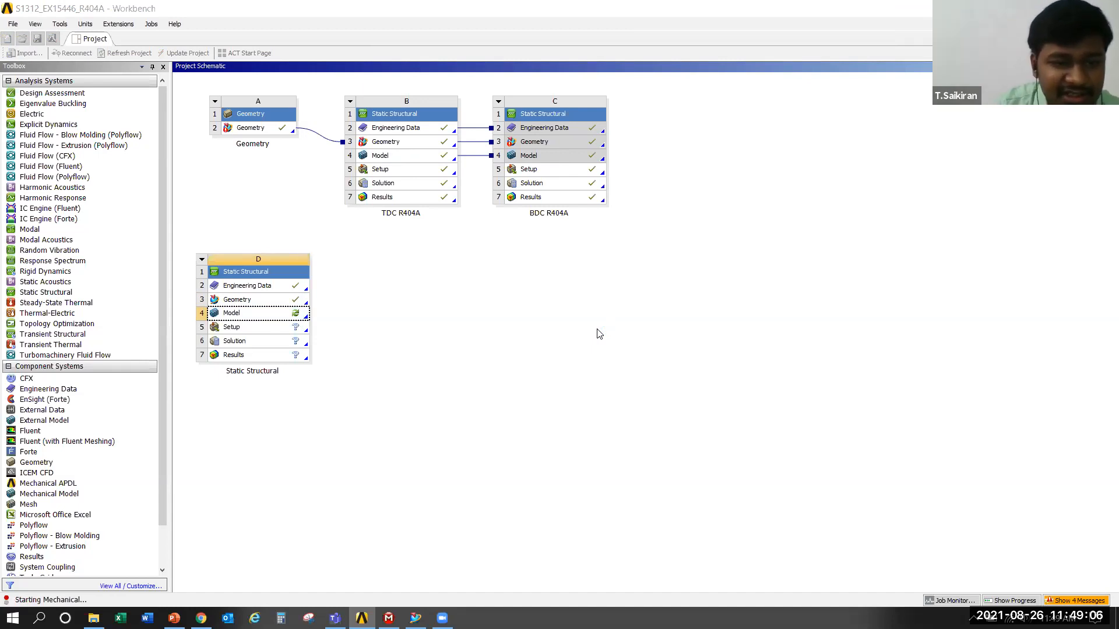
left_click(281, 301)
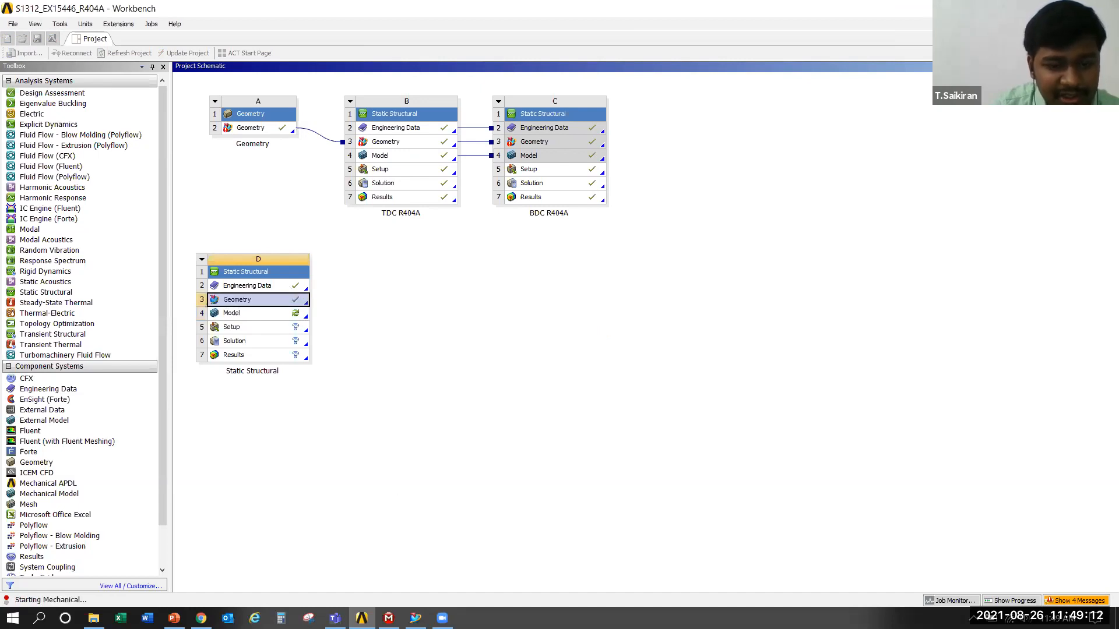
View the existing Multiple Systems model in Mechanical and return to the Workbench project schematic
mouse_move(389, 618)
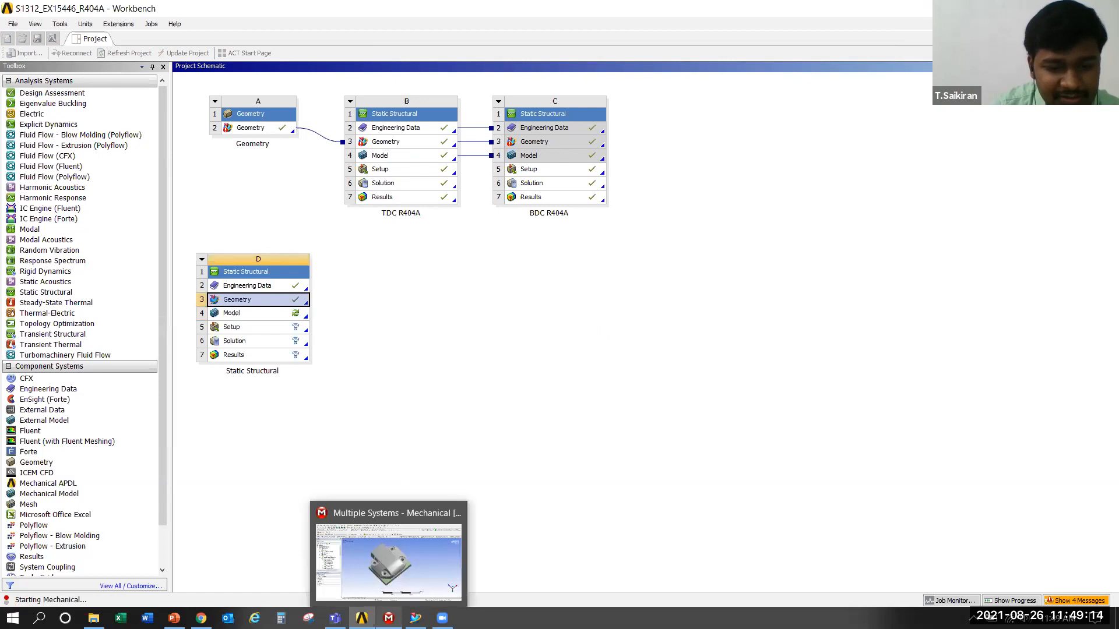
left_click(401, 562)
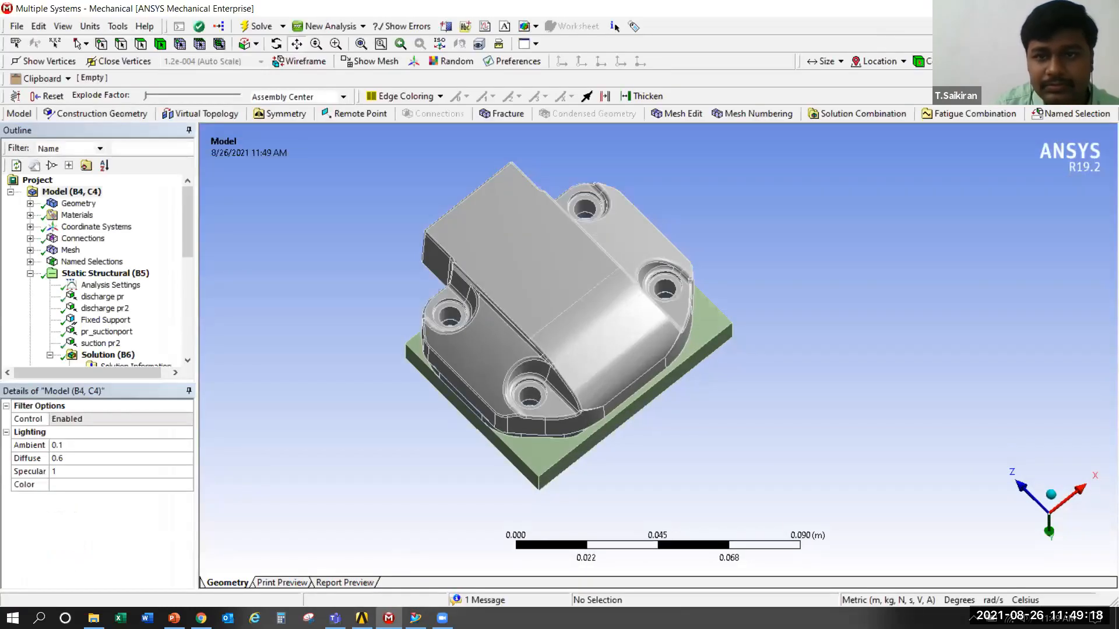
left_click(1035, 8)
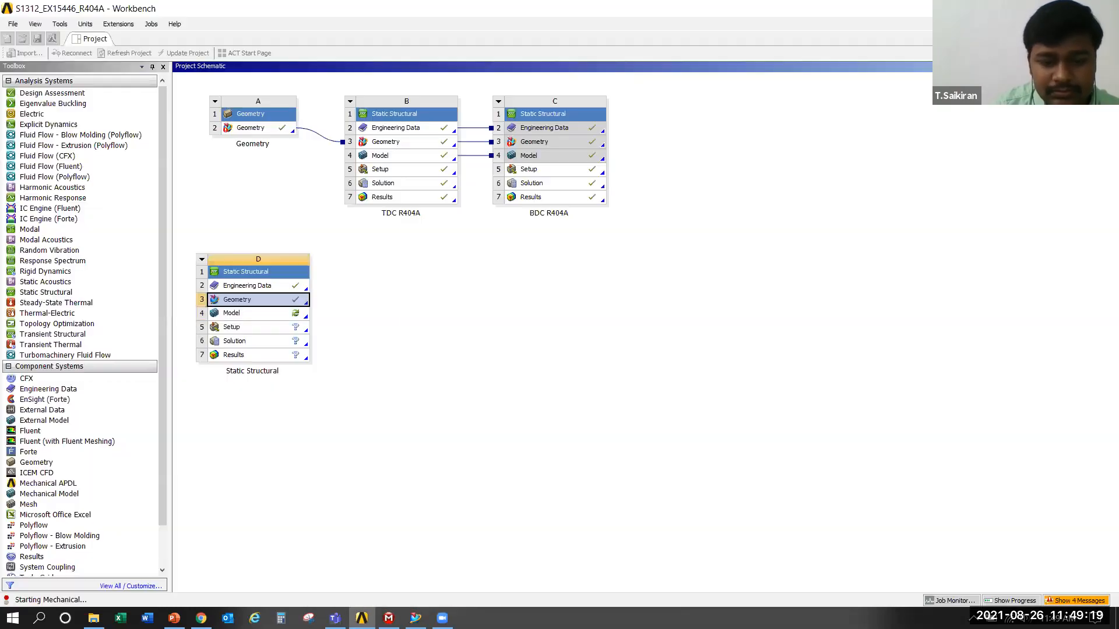
left_click(484, 301)
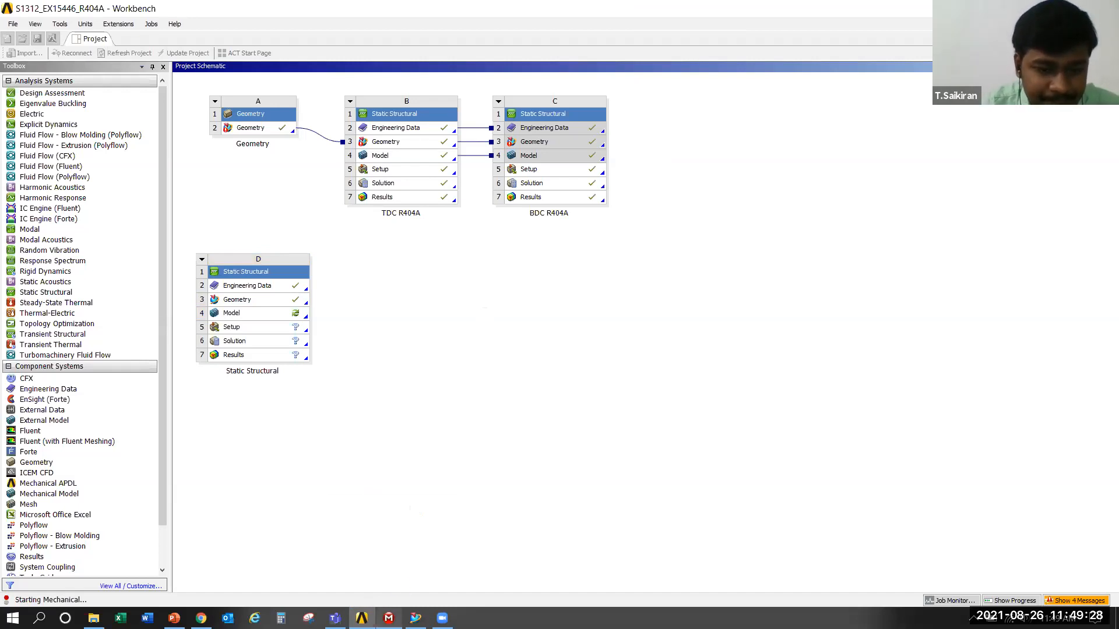
Switch to NX to view the compressor assembly model, and return to the Workbench project schematic
mouse_move(389, 618)
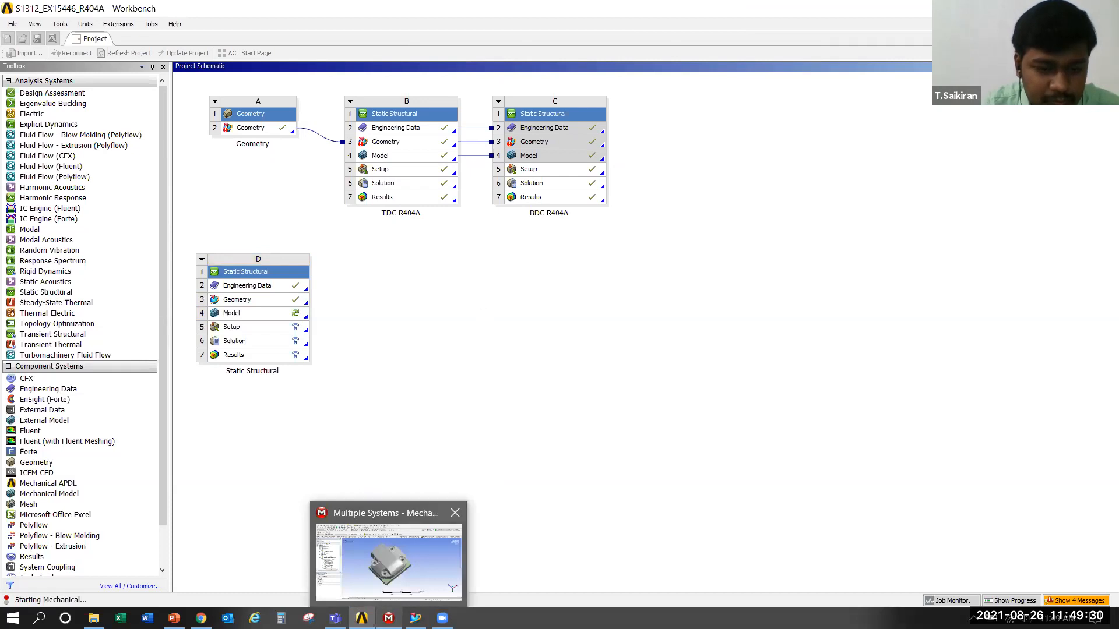
left_click(416, 618)
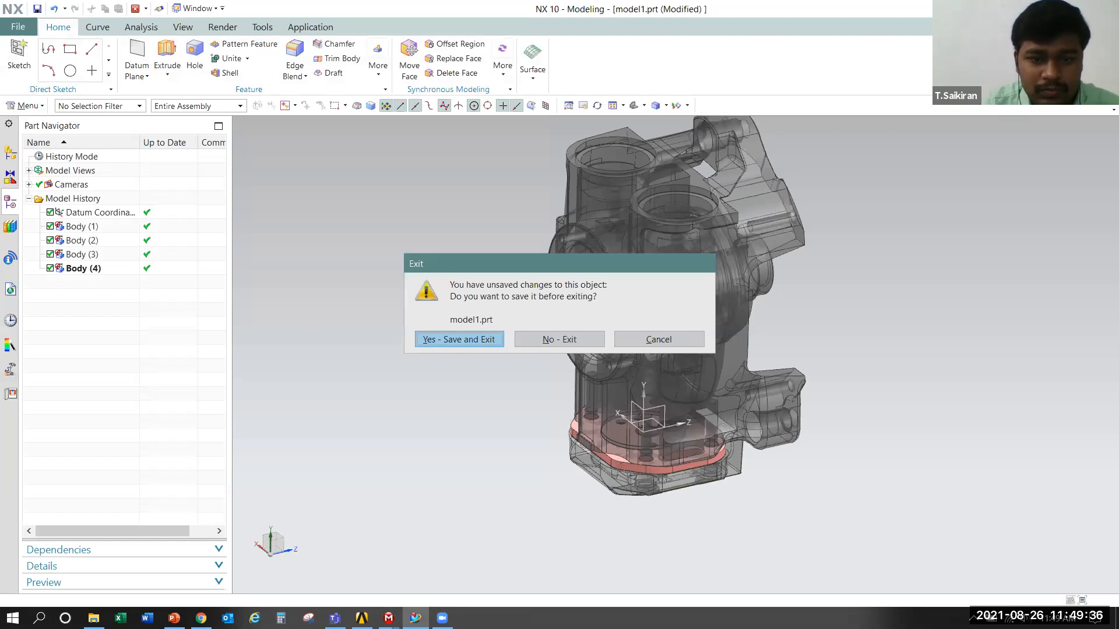
left_click(550, 343)
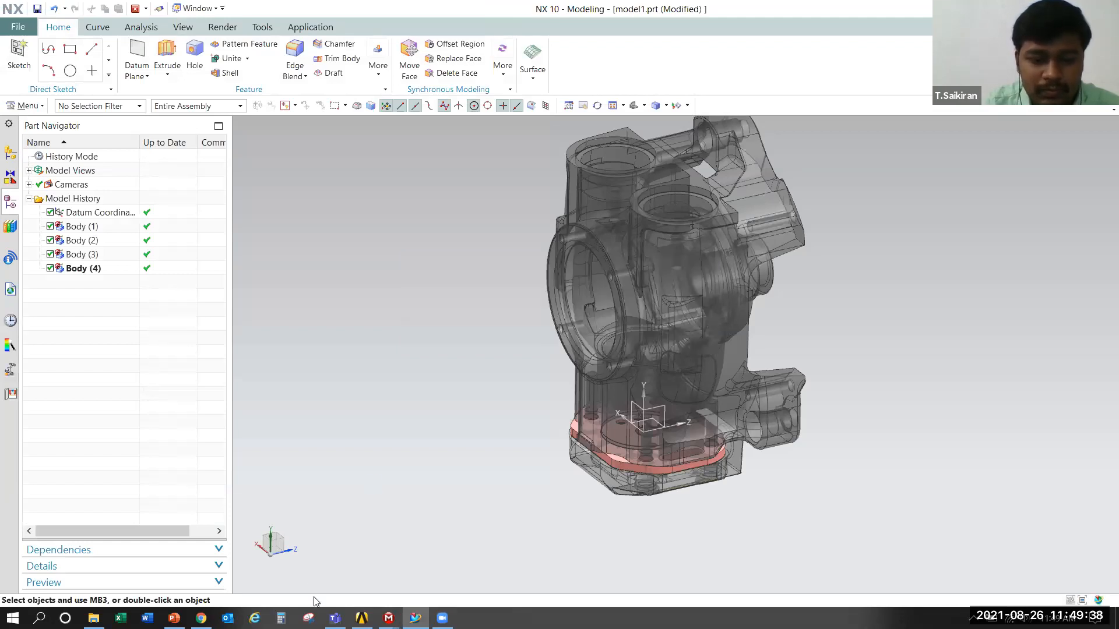
mouse_move(362, 618)
left_click(442, 533)
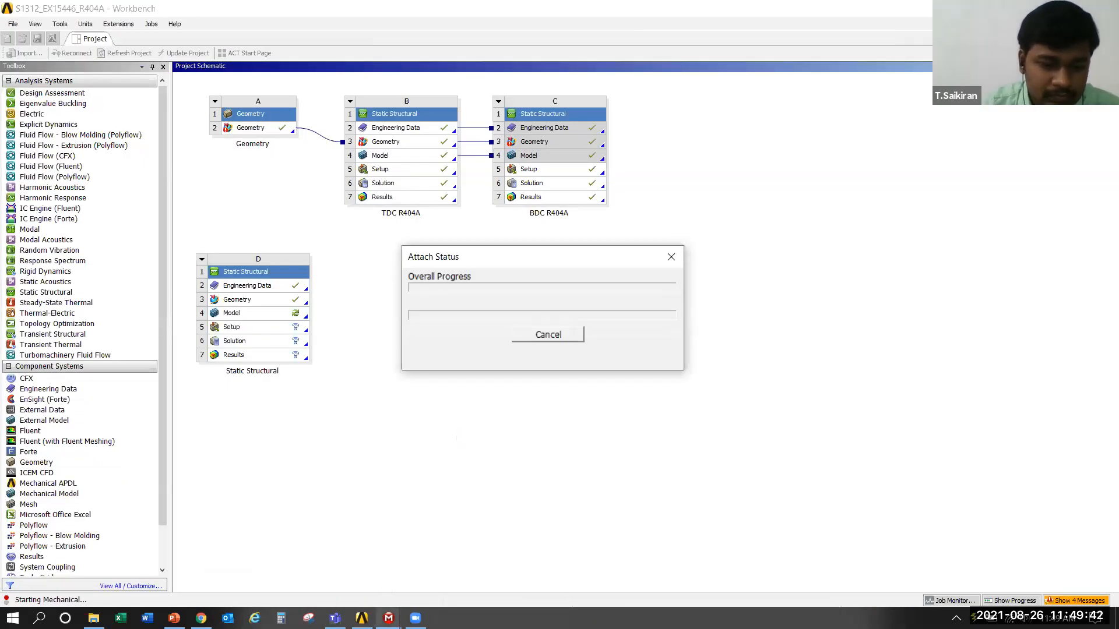
Inspect the Multiple Systems assembly in Mechanical from its other side, and switch to the new Mechanical window for system D
mouse_move(388, 617)
left_click(331, 537)
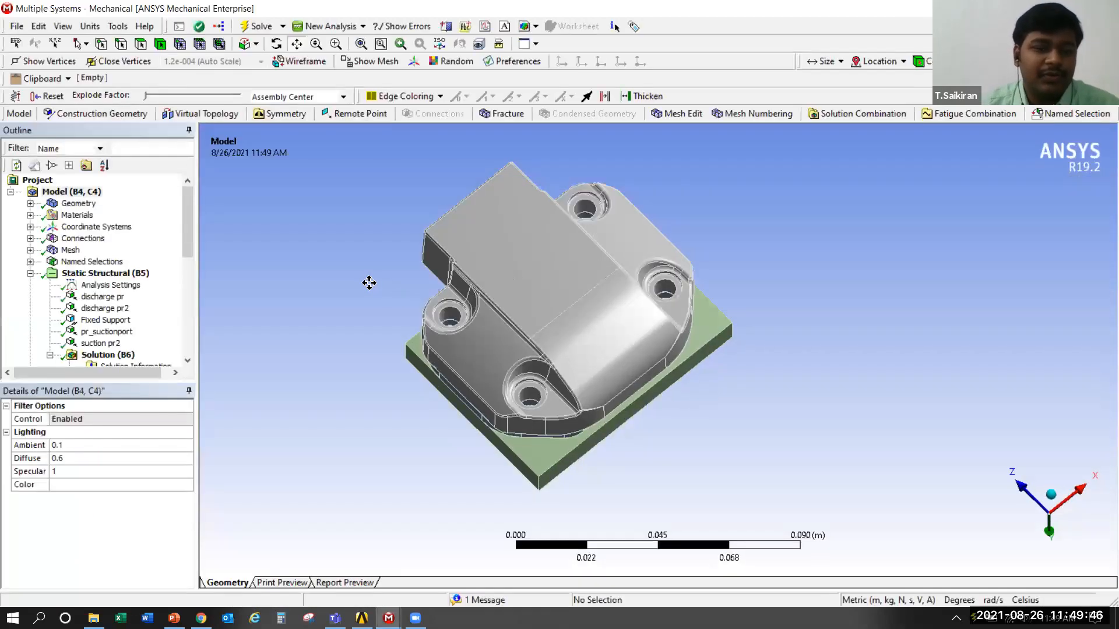
middle_click_drag(369, 283, 466, 362)
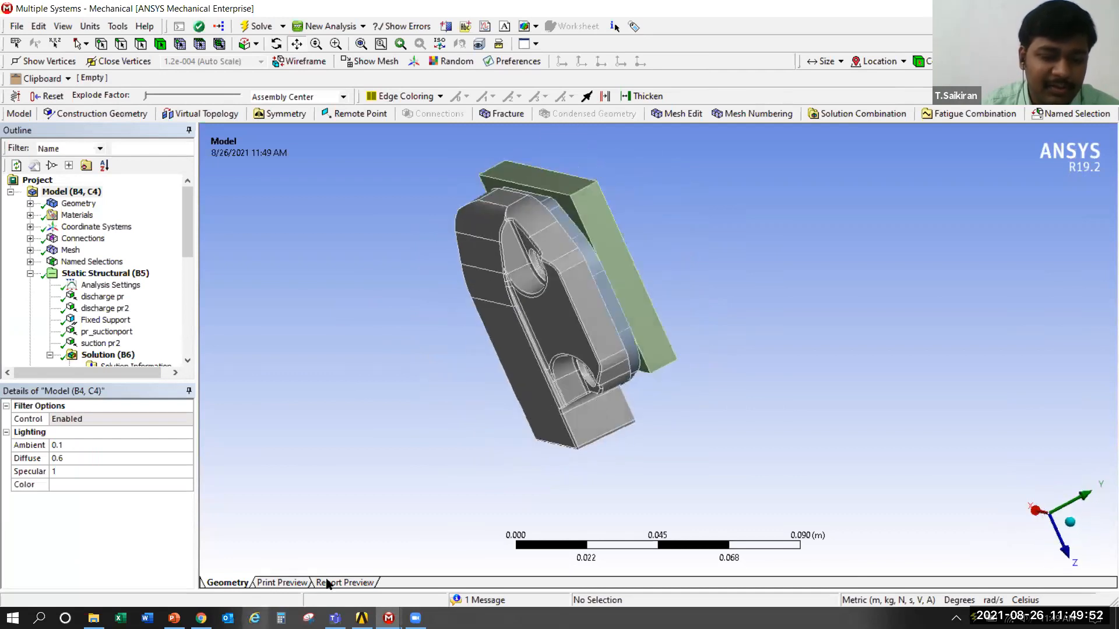
mouse_move(388, 618)
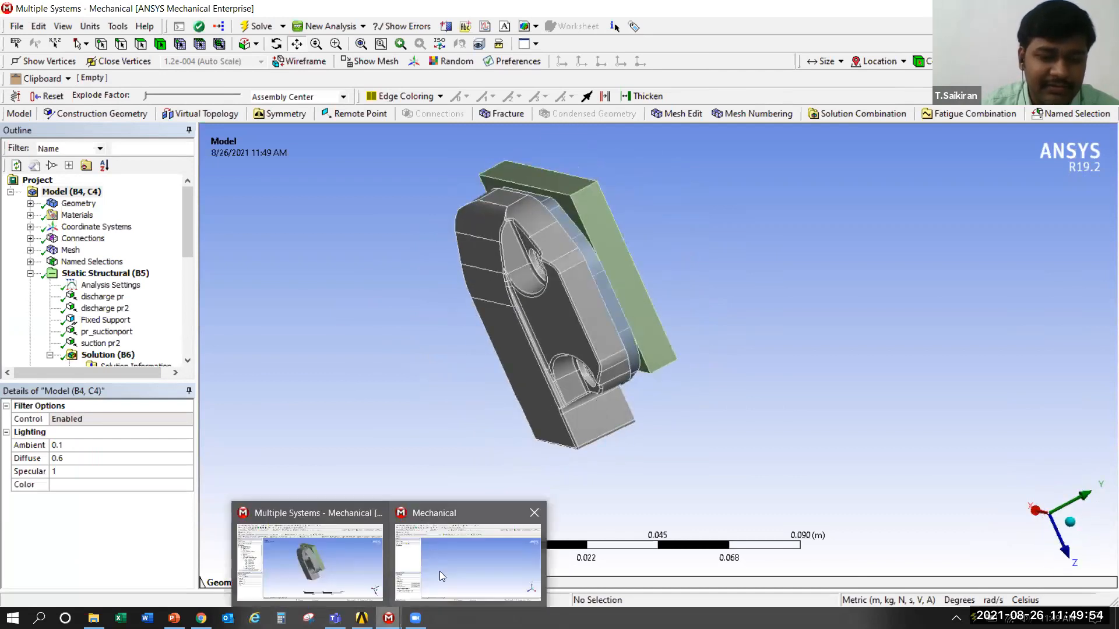
left_click(469, 553)
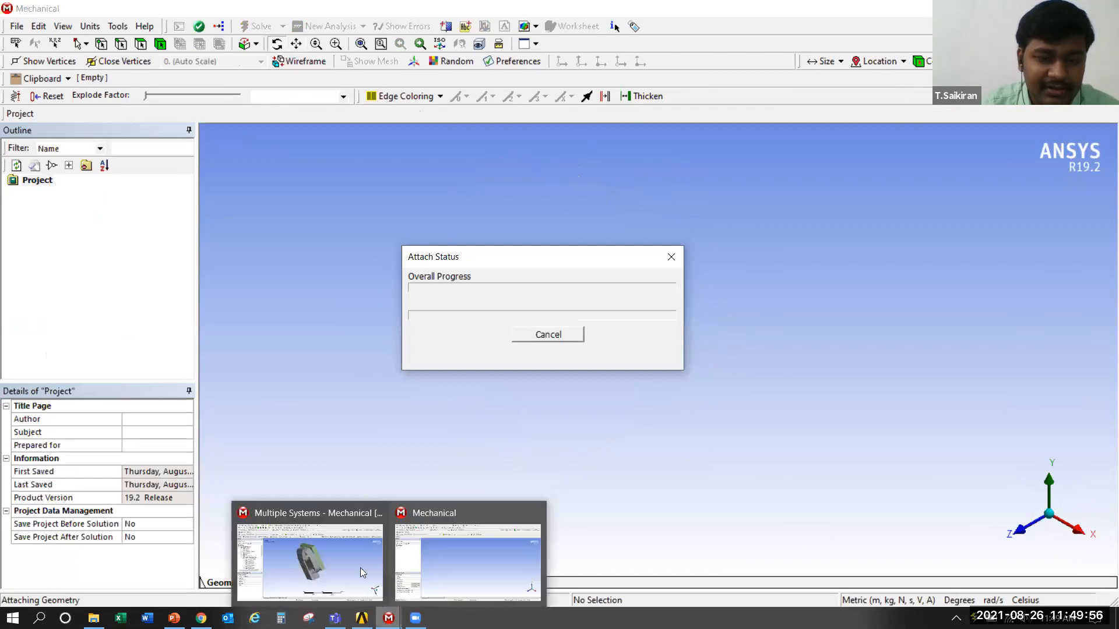
View the Multiple Systems assembly while the other geometry attaches, and return to the Mechanical window of Static Structural system D
left_click(306, 556)
middle_click_drag(678, 283, 637, 364)
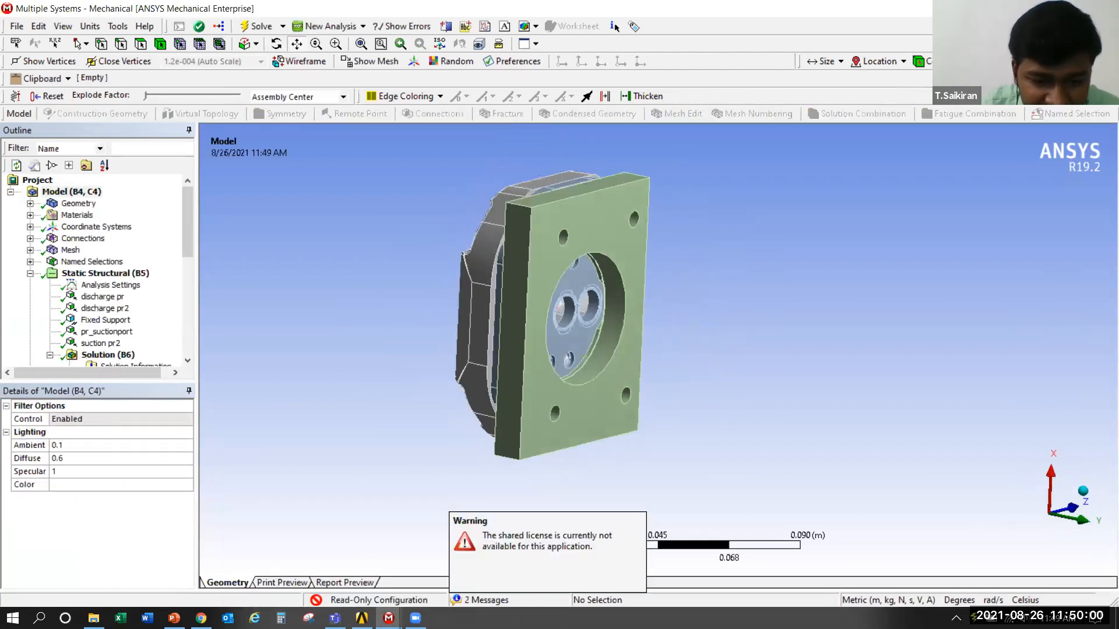
mouse_move(388, 618)
left_click(464, 559)
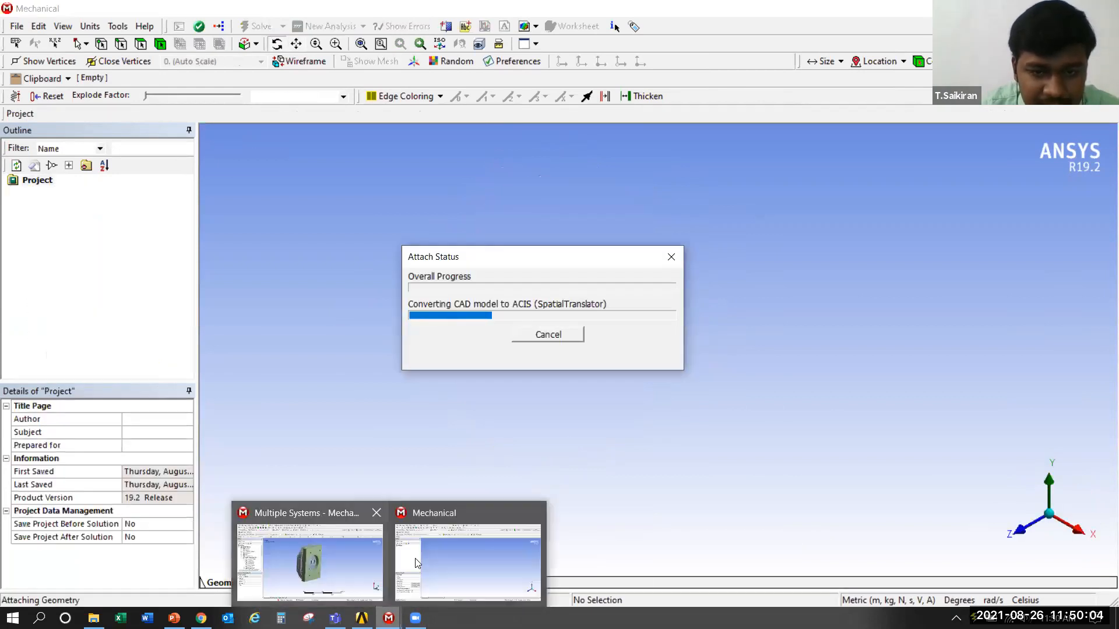
left_click(359, 553)
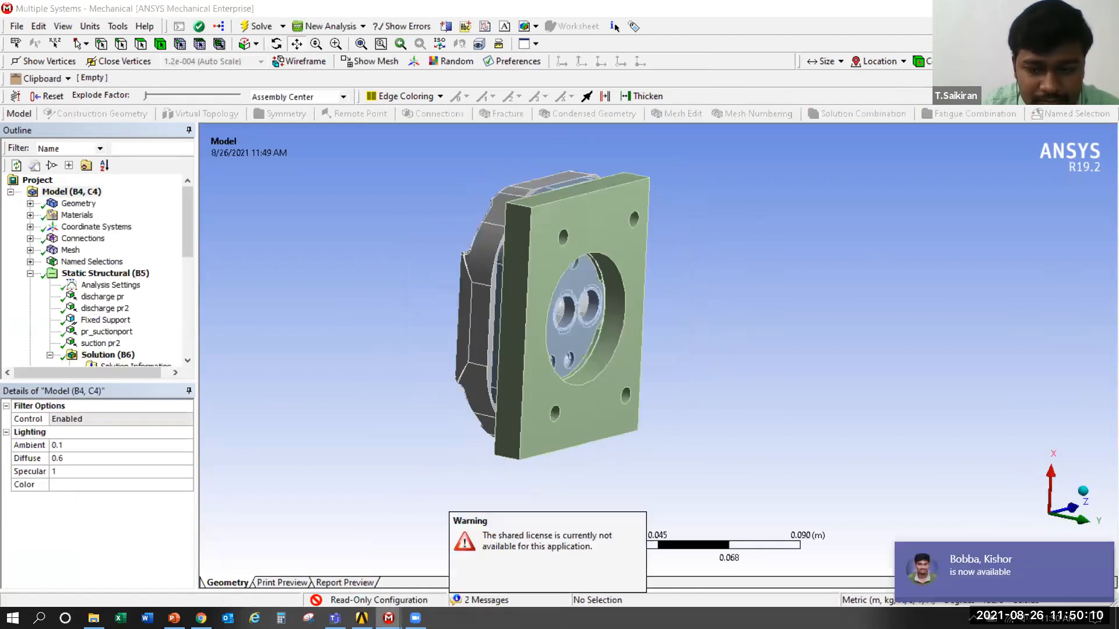
mouse_move(389, 618)
left_click(442, 549)
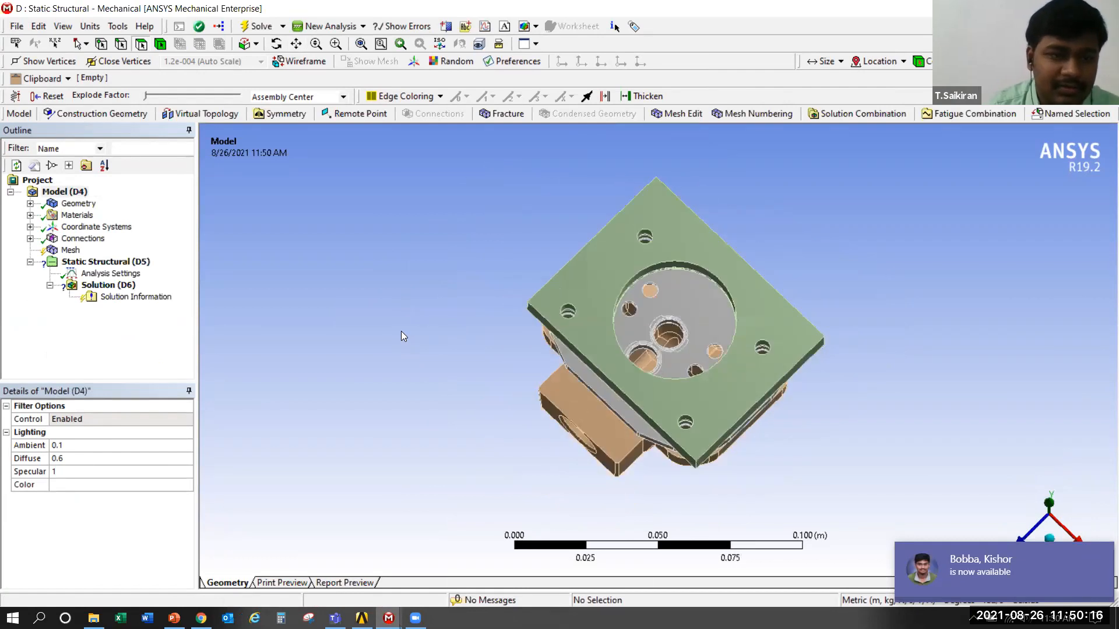
Inspect the imported compressor assembly in system D from its front, back and cover sides
middle_click_drag(419, 304, 444, 290)
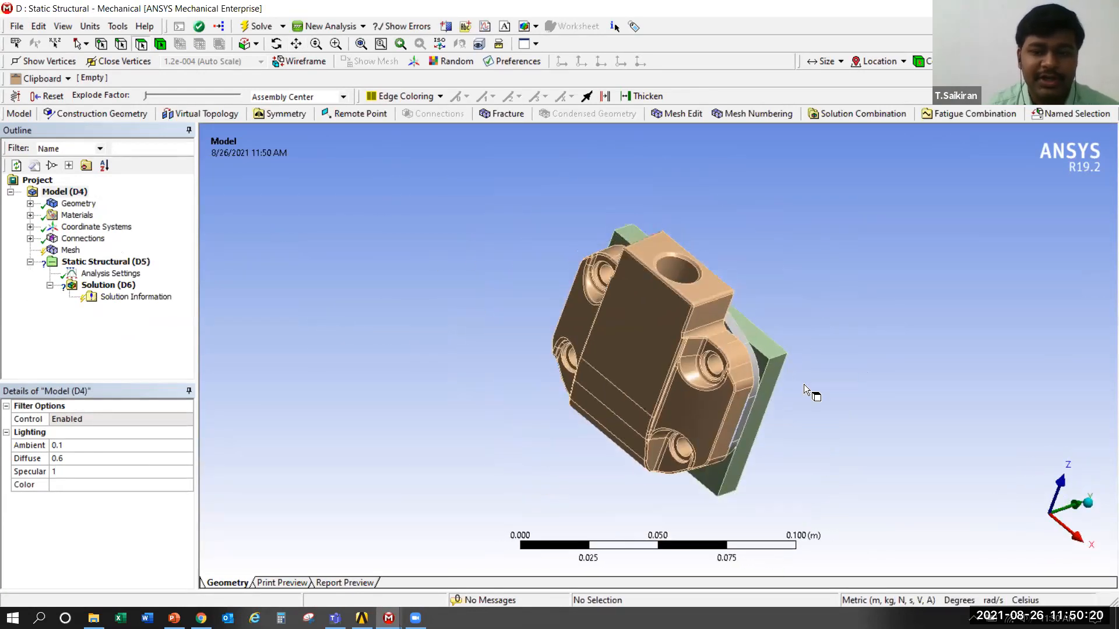
middle_click_drag(798, 367, 449, 237)
scroll(757, 379, "up", 2)
scroll(757, 379, "down", 2)
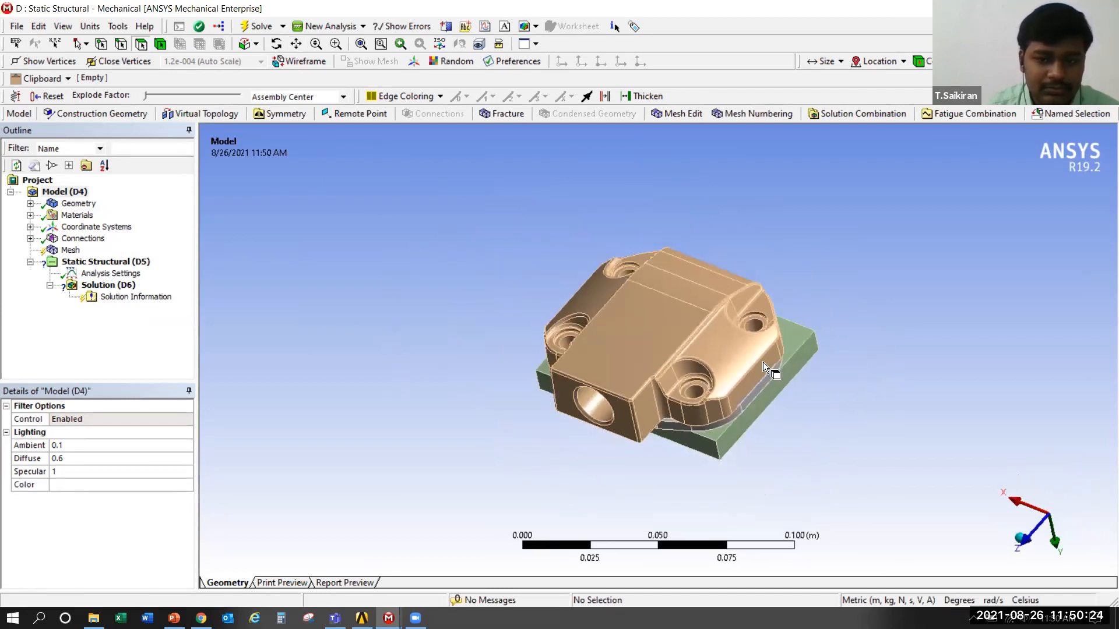
middle_click_drag(764, 347, 656, 323, "ctrl")
scroll(655, 322, "up", 2)
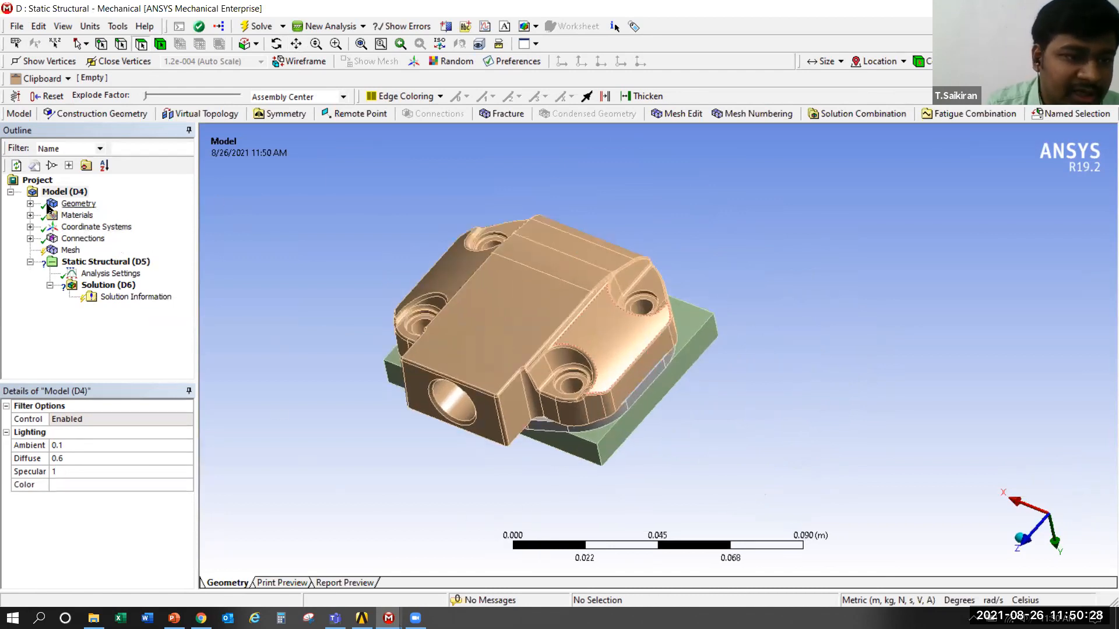
Expand the Geometry branch and highlight each of the S1312_Model-FreeParts bodies in turn to identify them in the assembly
left_click(30, 203)
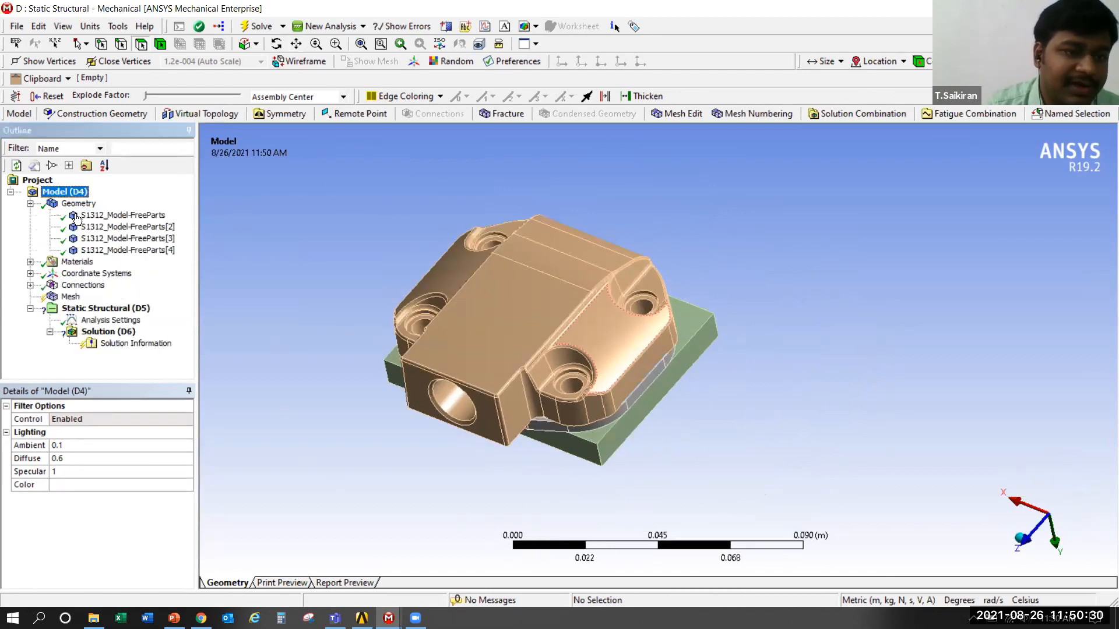
left_click(144, 216)
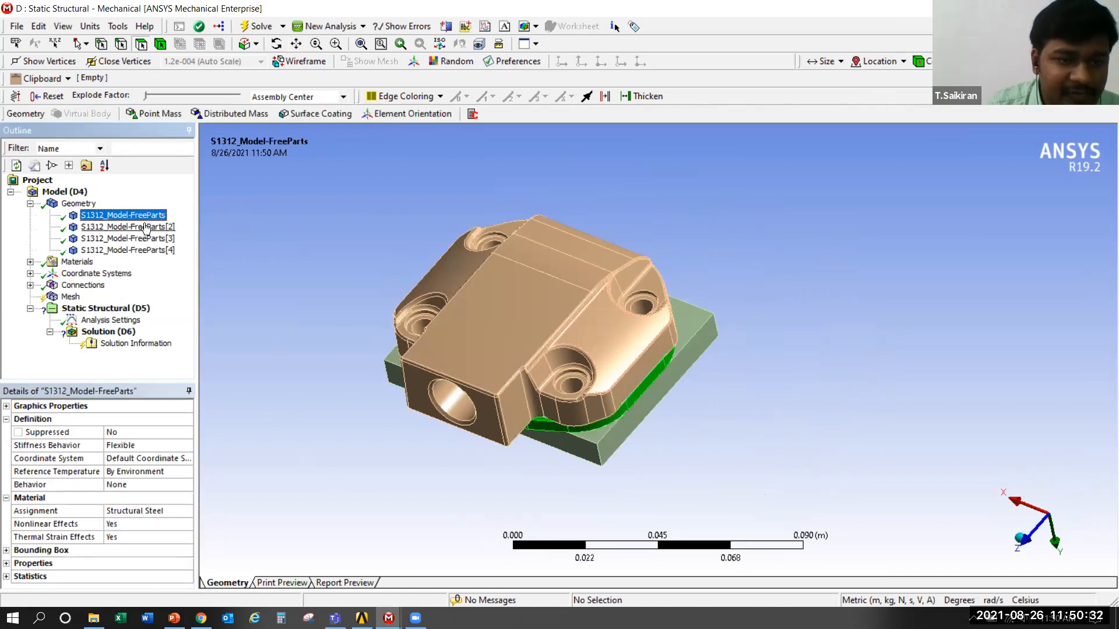
left_click(146, 227)
left_click(148, 239)
left_click(152, 251)
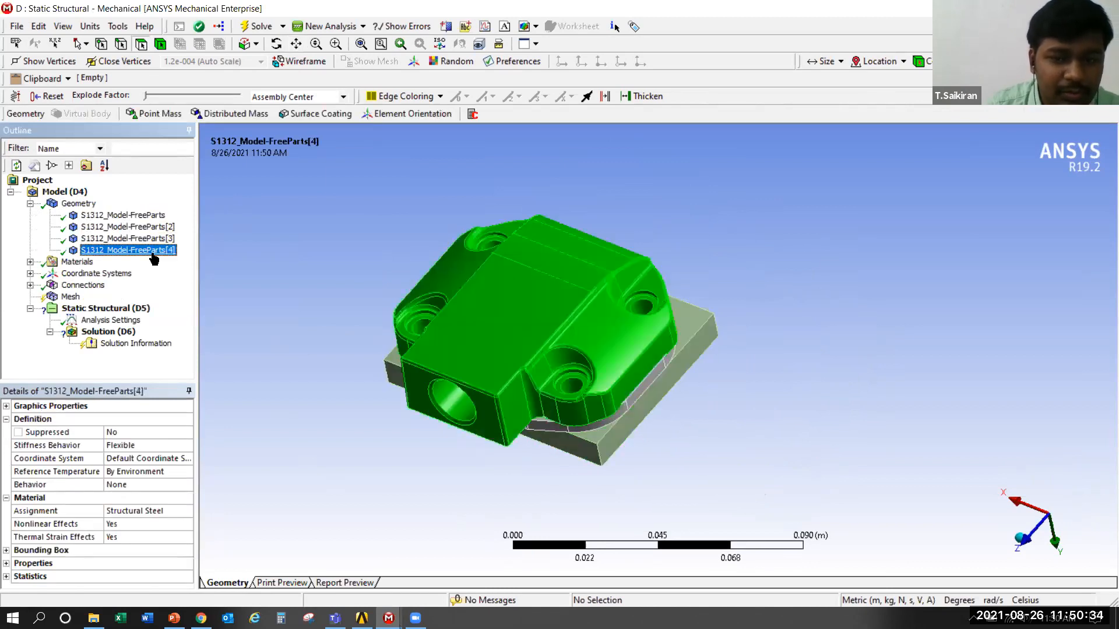
Hide the large cover body of the assembly to expose the plates underneath
left_click(592, 290)
left_click(697, 205)
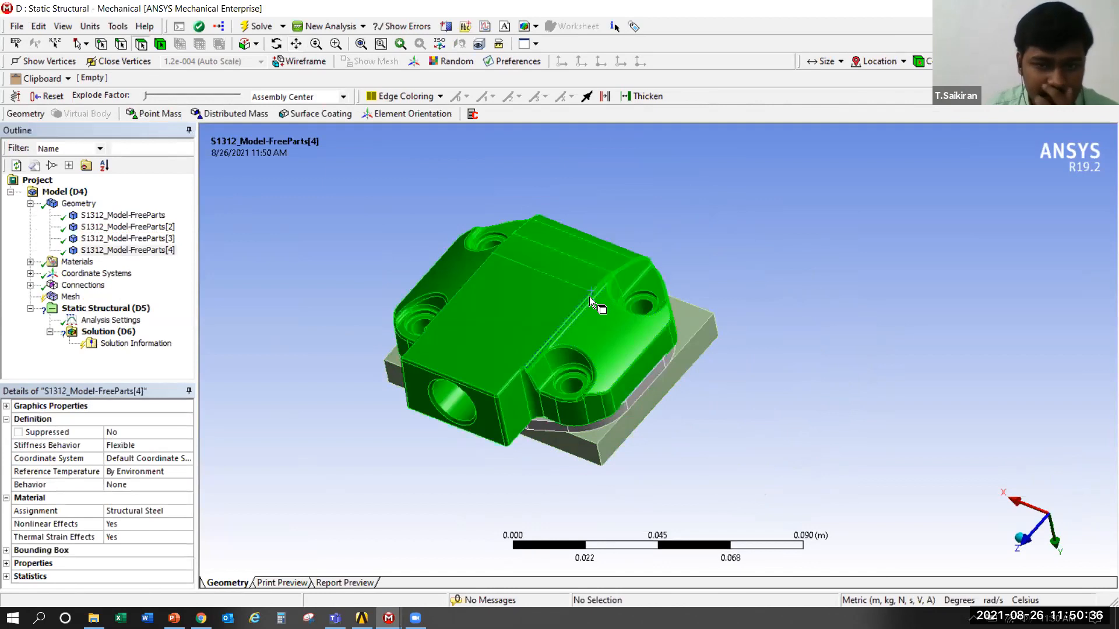
left_click(533, 309)
right_click(532, 309)
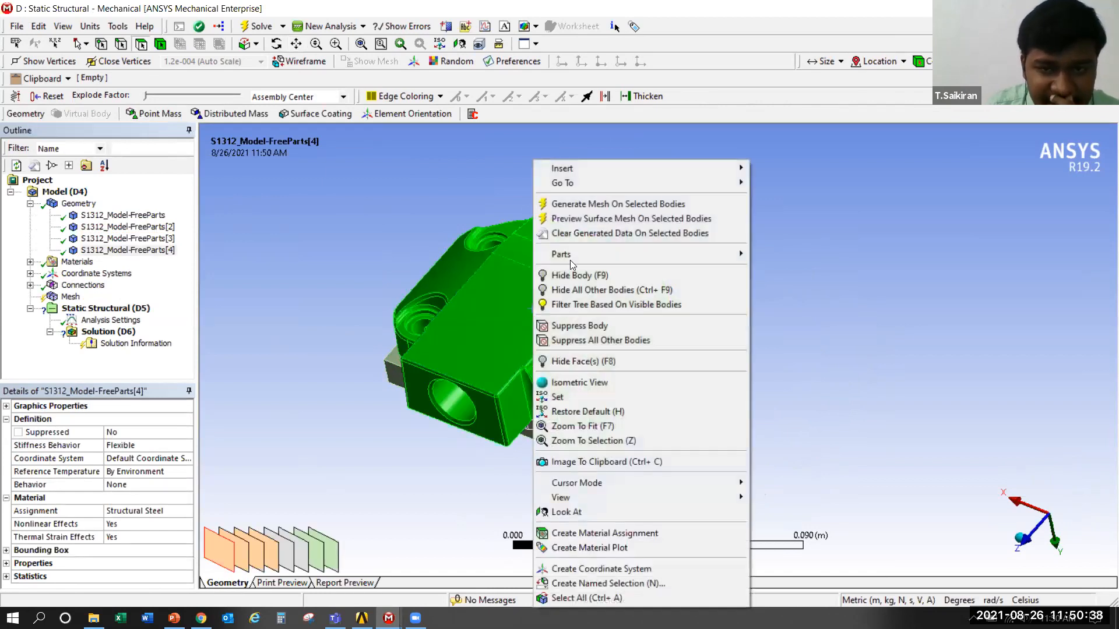
left_click(608, 274)
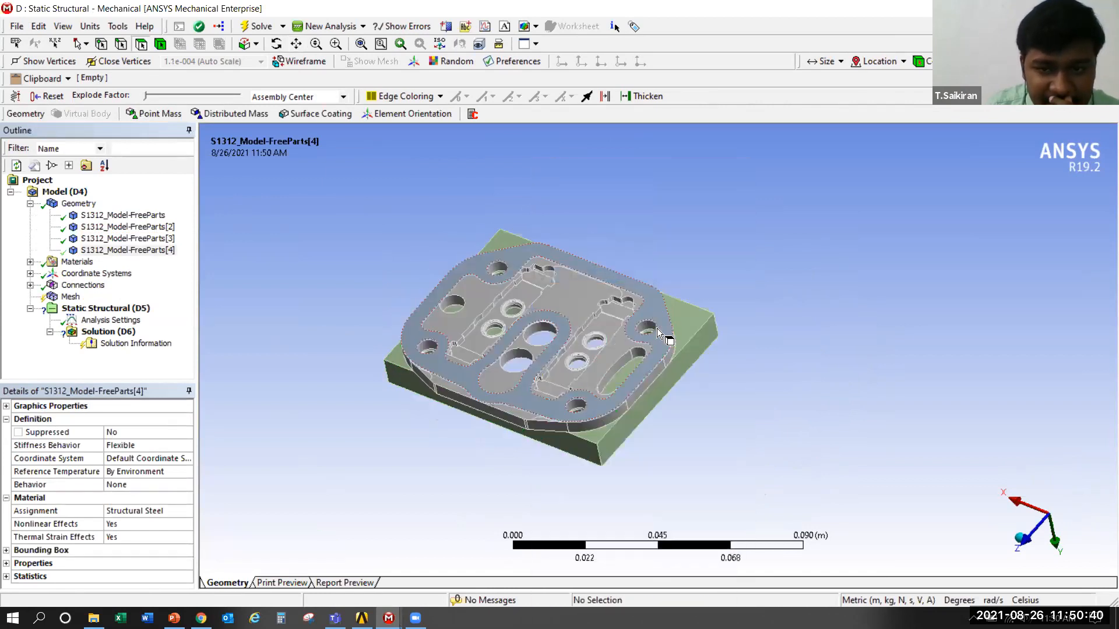
Hide the valve plate and the square base plate, isolating the thin gasket
left_click(555, 302)
right_click(556, 300)
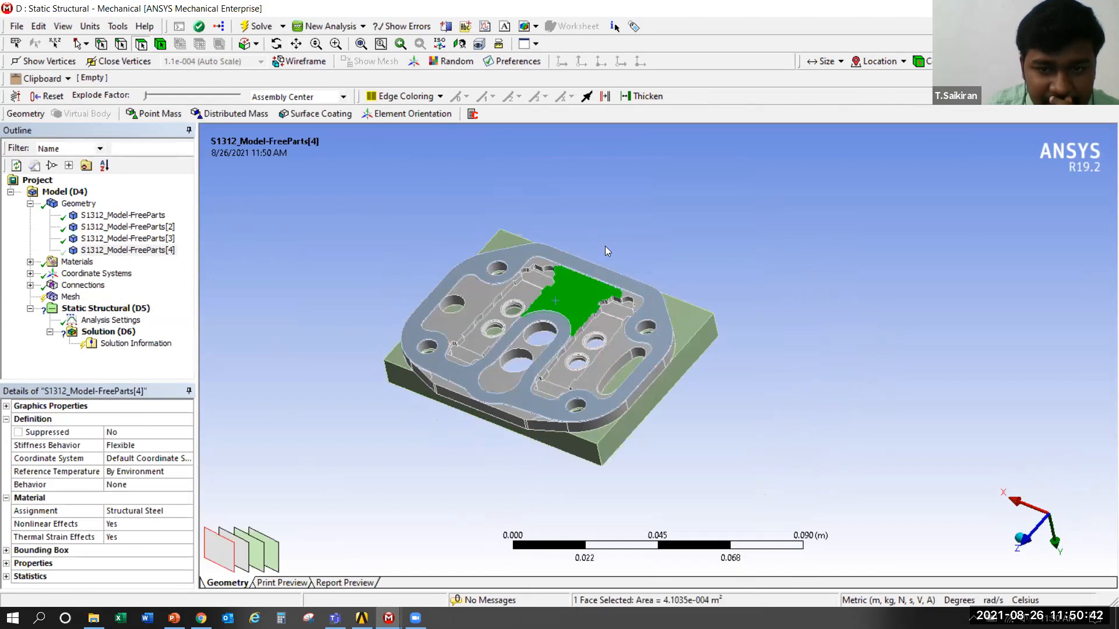
left_click(605, 246)
left_click(688, 324)
right_click(687, 324)
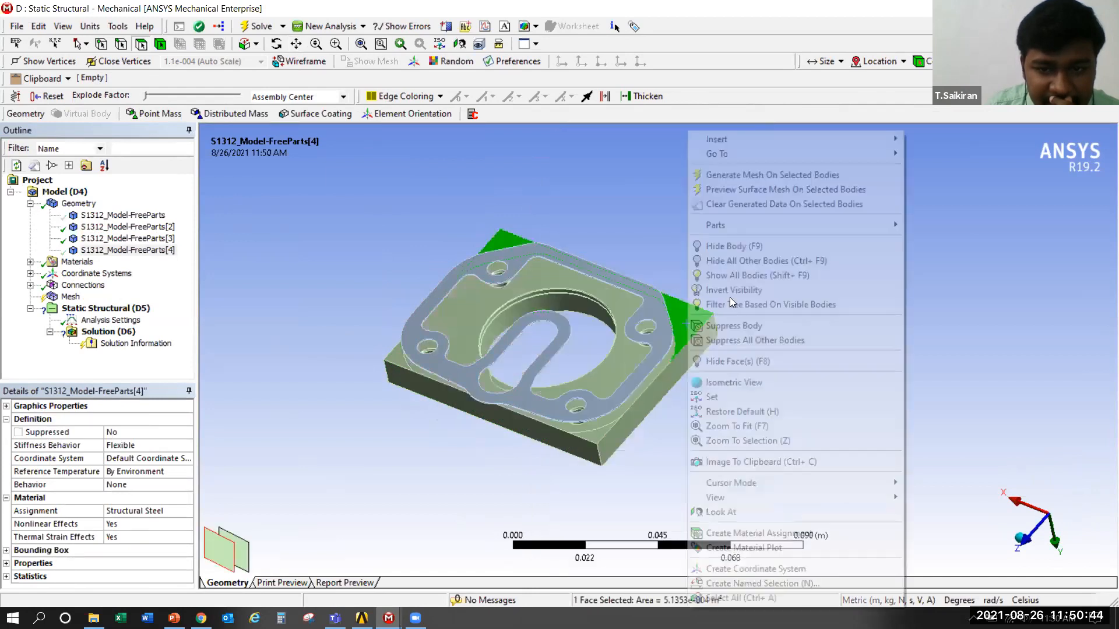
left_click(737, 245)
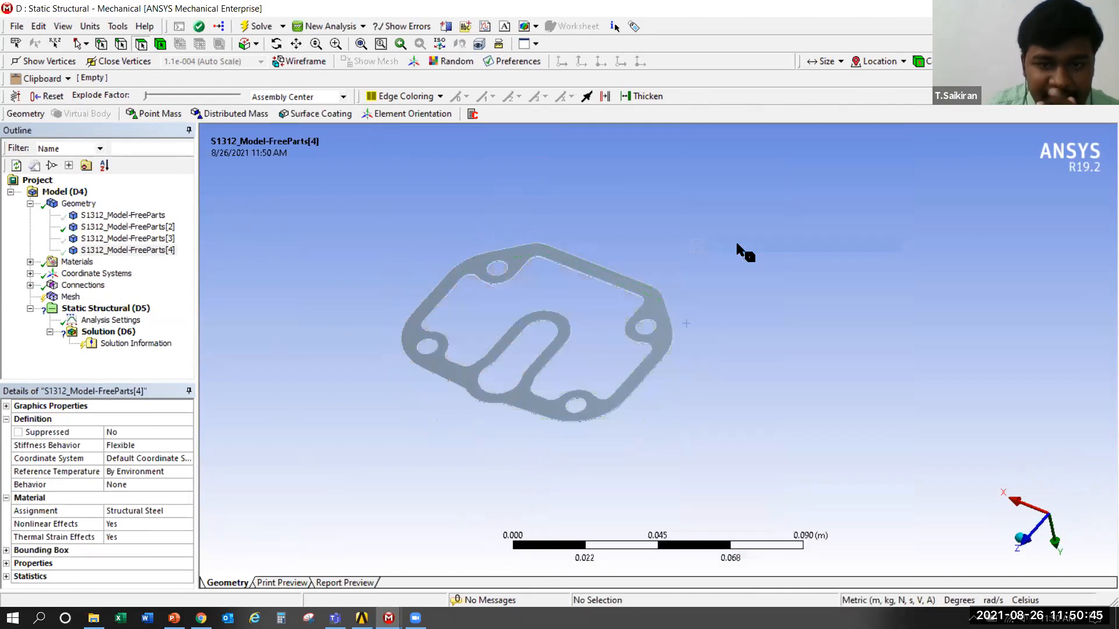
Suppress the thin gasket body S1312_Model-FreeParts[2]
left_click(656, 315)
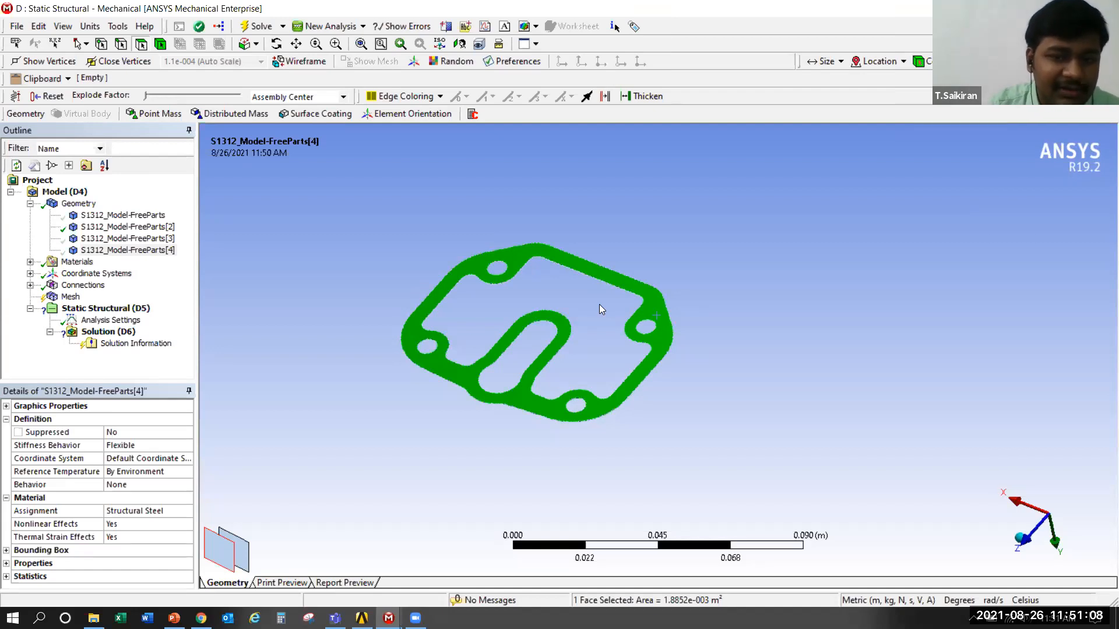
right_click(511, 260)
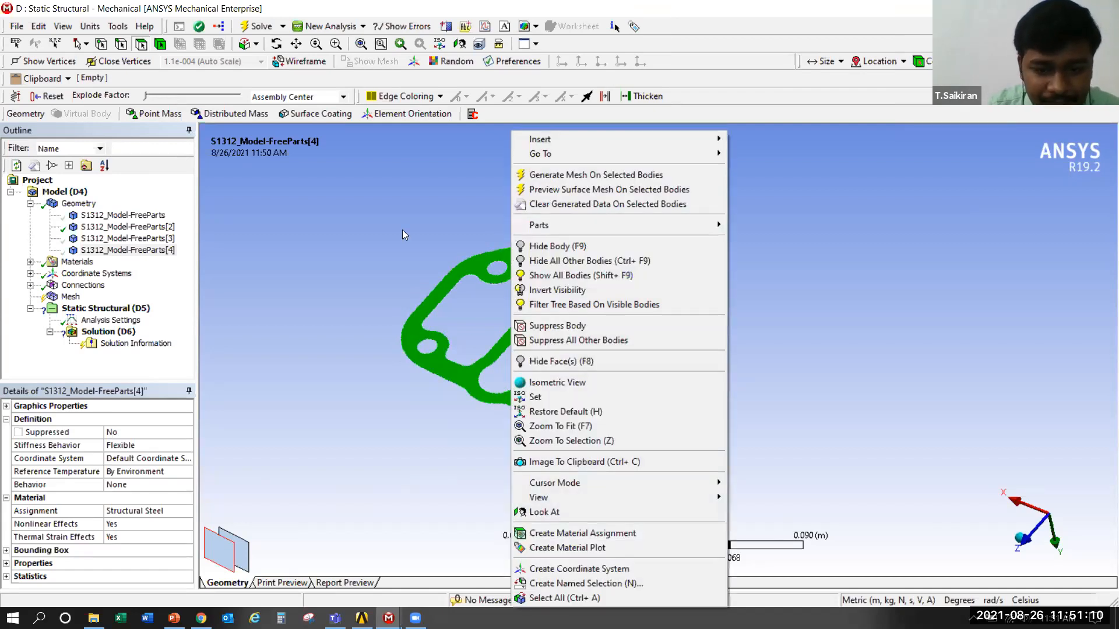
left_click(116, 231)
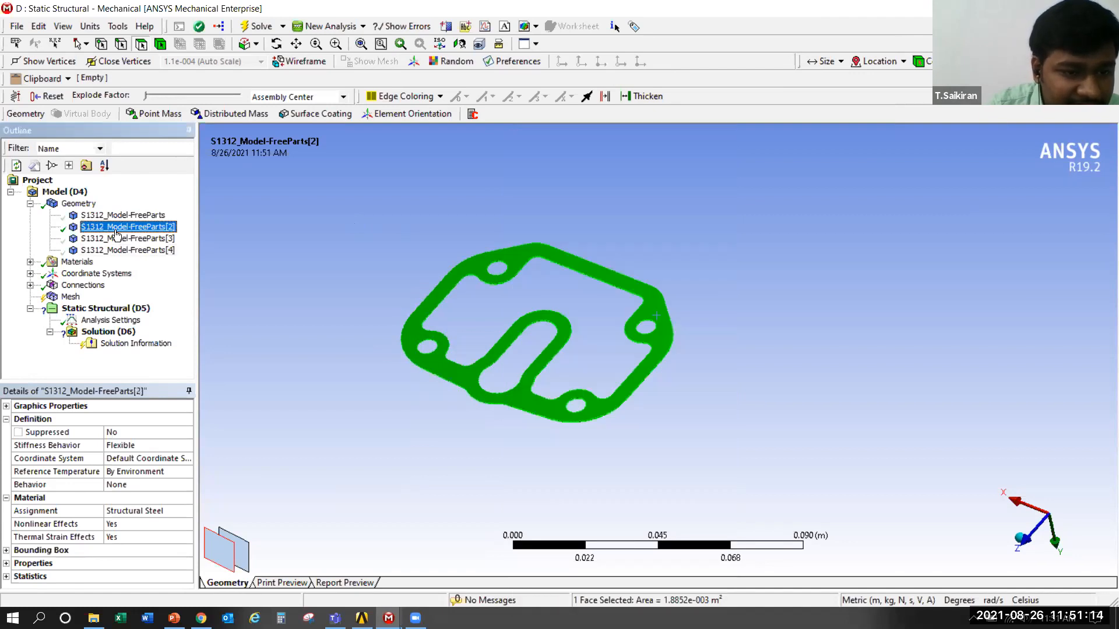
right_click(116, 234)
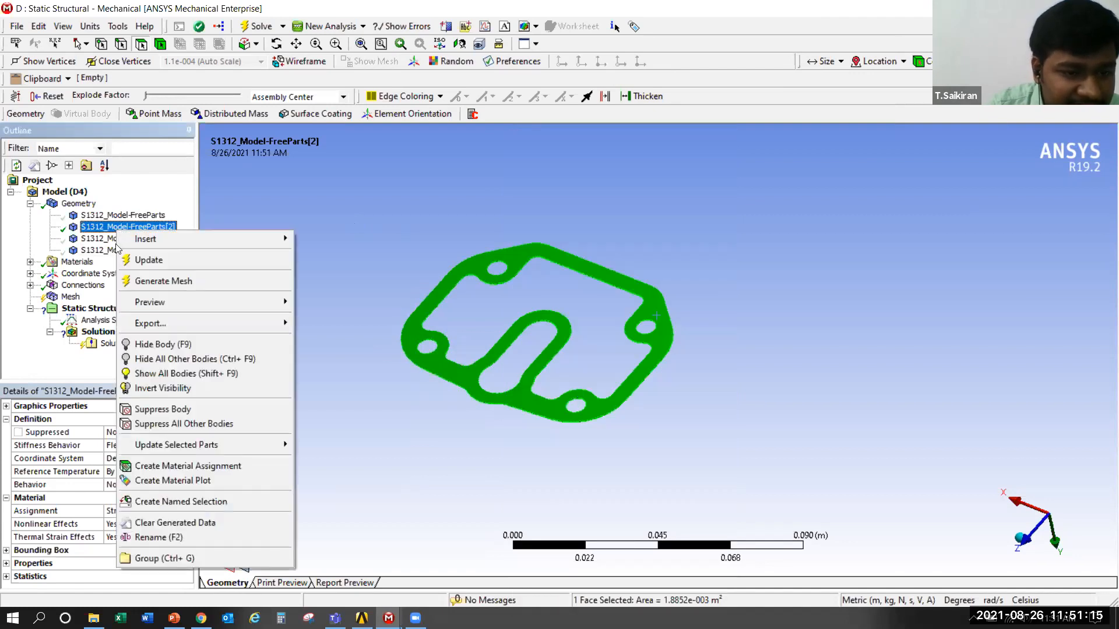
left_click(202, 416)
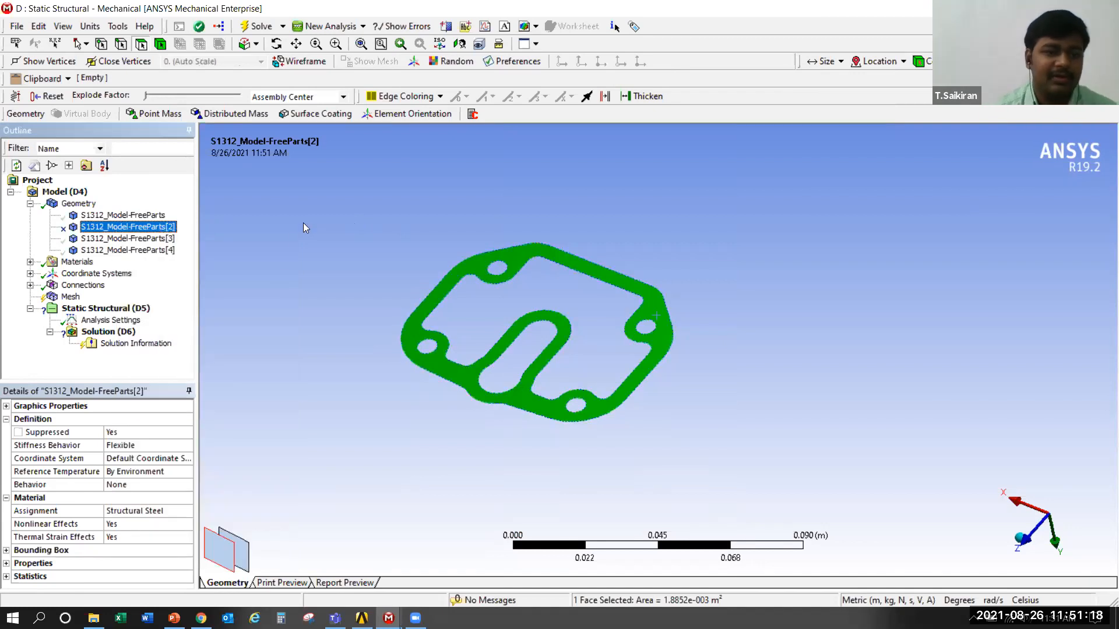
Show all hidden bodies of the assembly again
left_click(131, 240)
right_click(334, 224)
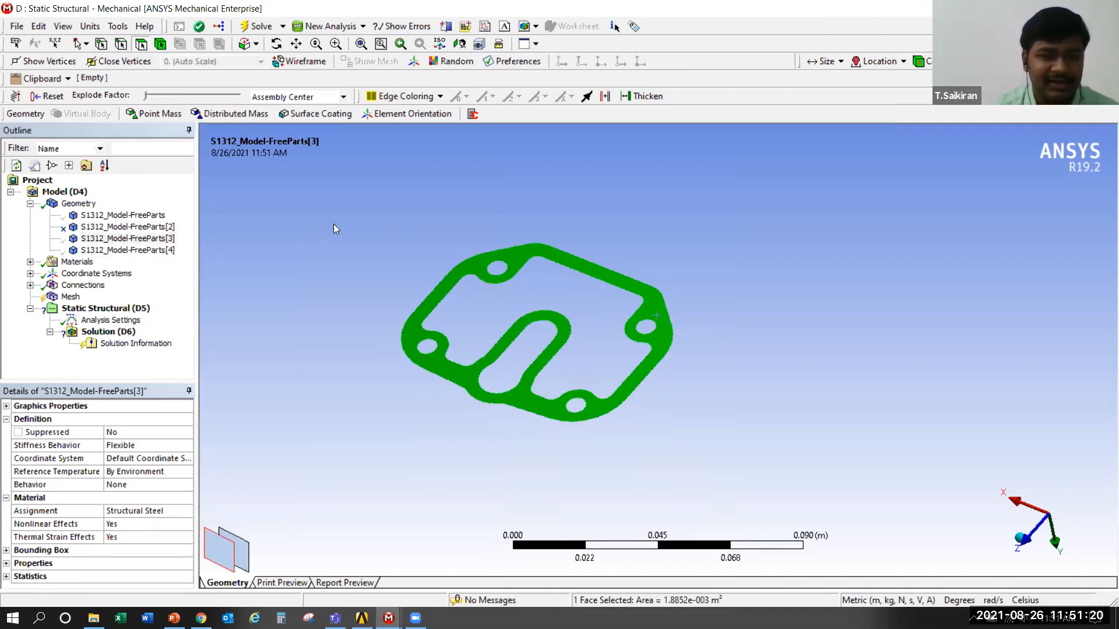
left_click(108, 216)
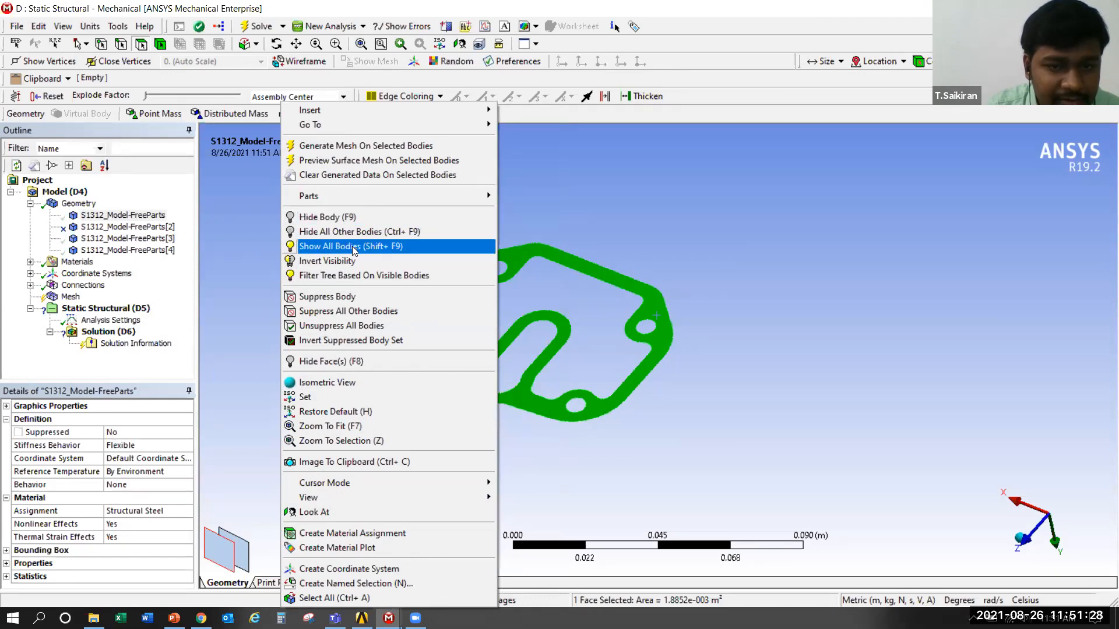
left_click(352, 246)
Highlight the unsuppressed bodies and examine the valve plate between the cover and the base plate from several angles
left_click(140, 250)
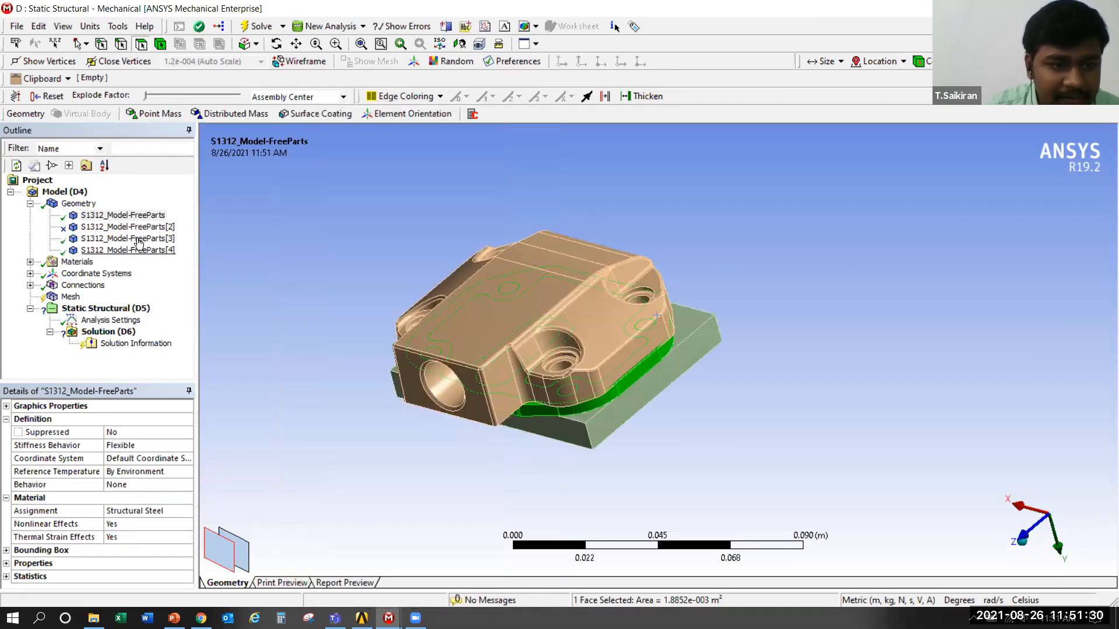
left_click(141, 239)
left_click(123, 215)
middle_click_drag(654, 427, 318, 246)
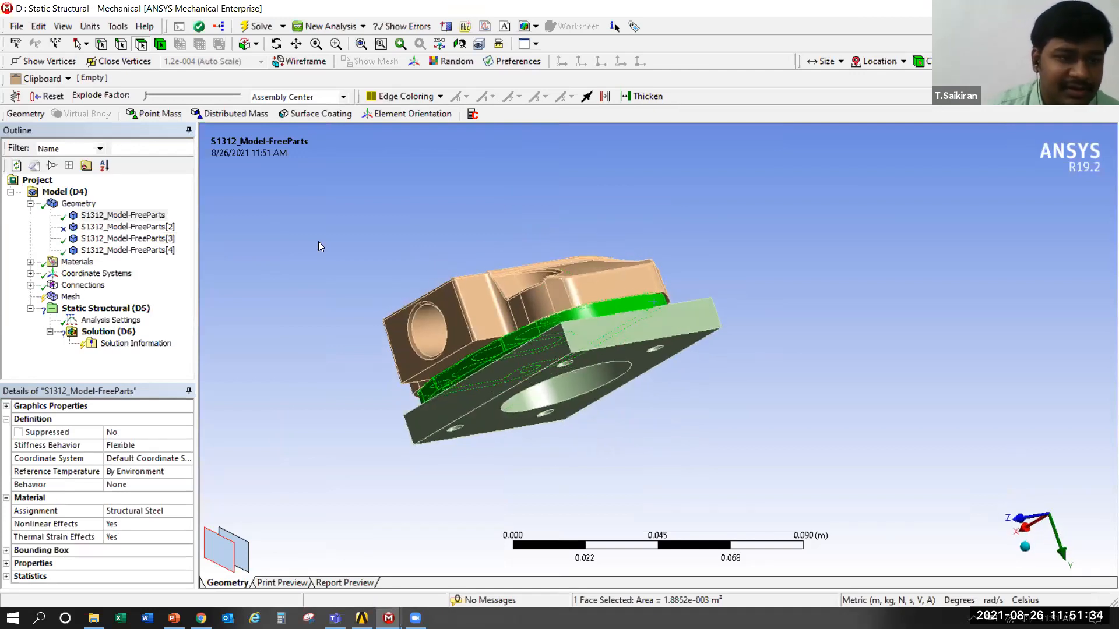
left_click(319, 243)
left_click(123, 215)
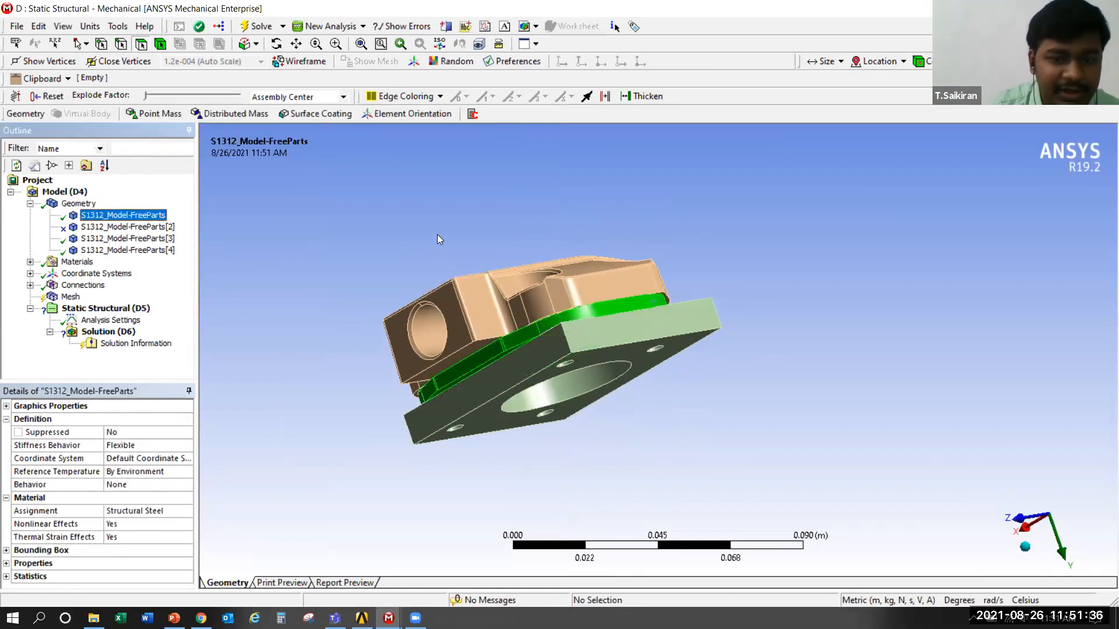
middle_click_drag(454, 263, 492, 298)
scroll(689, 308, "up", 2)
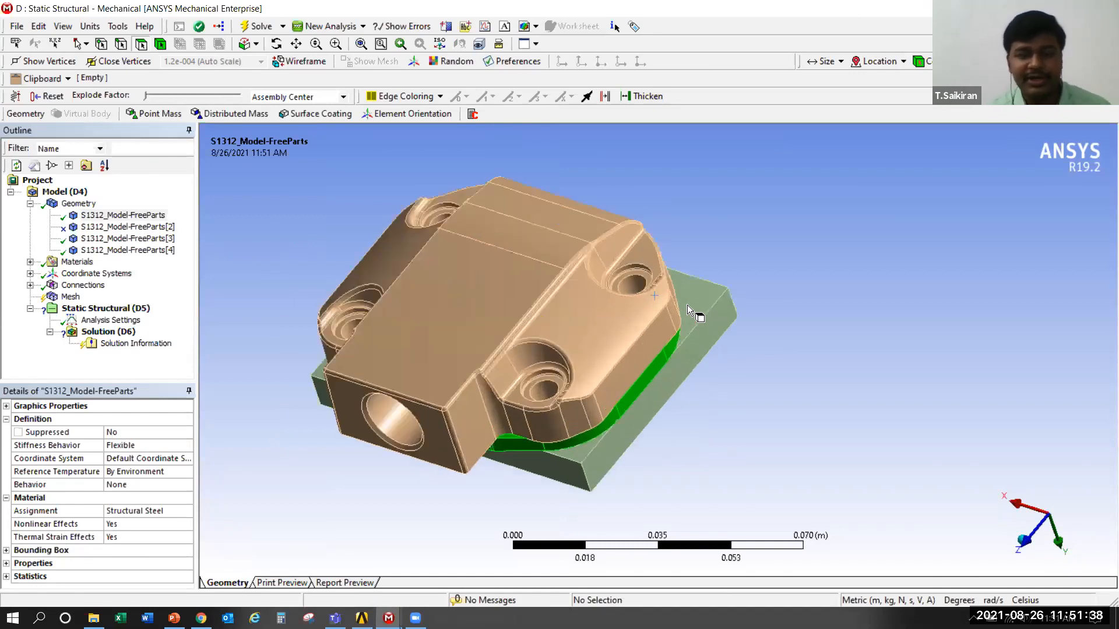
scroll(687, 305, "down", 1)
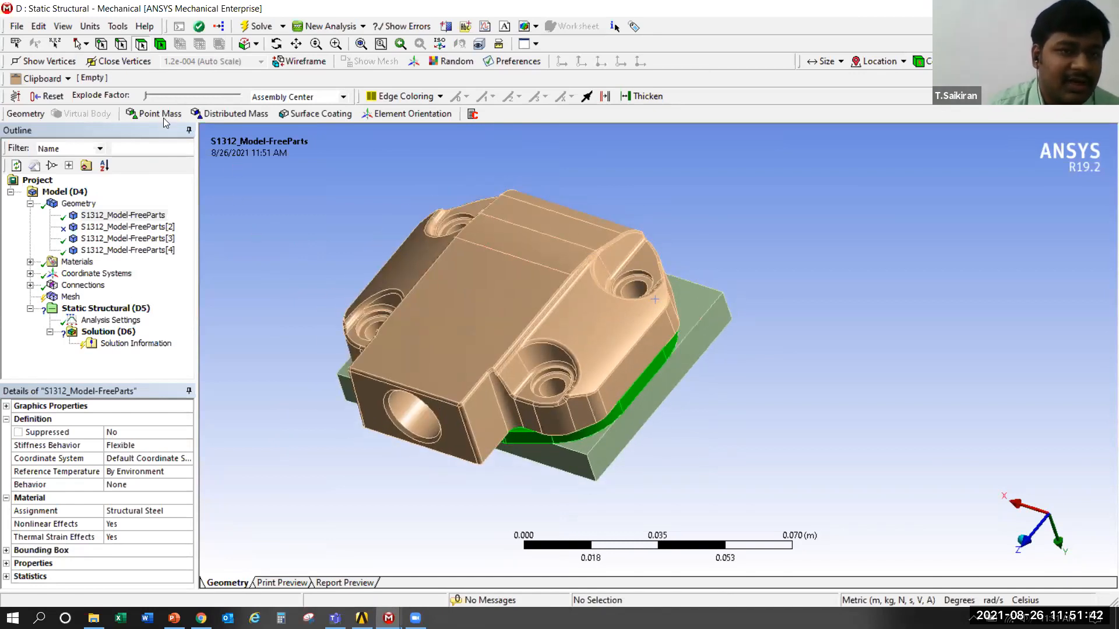
left_click(15, 26)
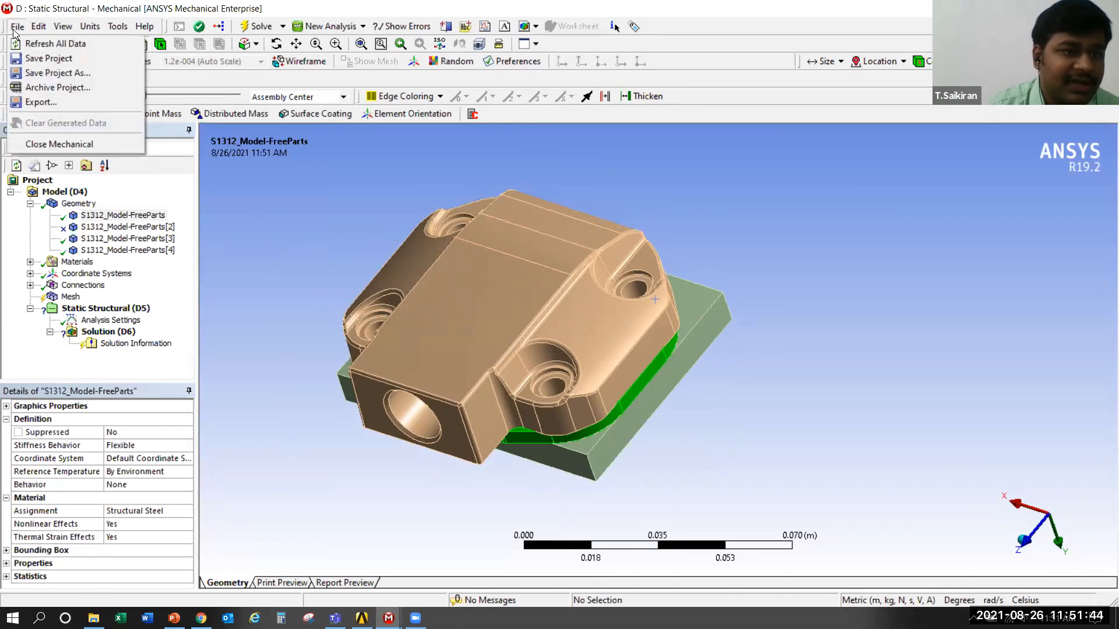
left_click(63, 26)
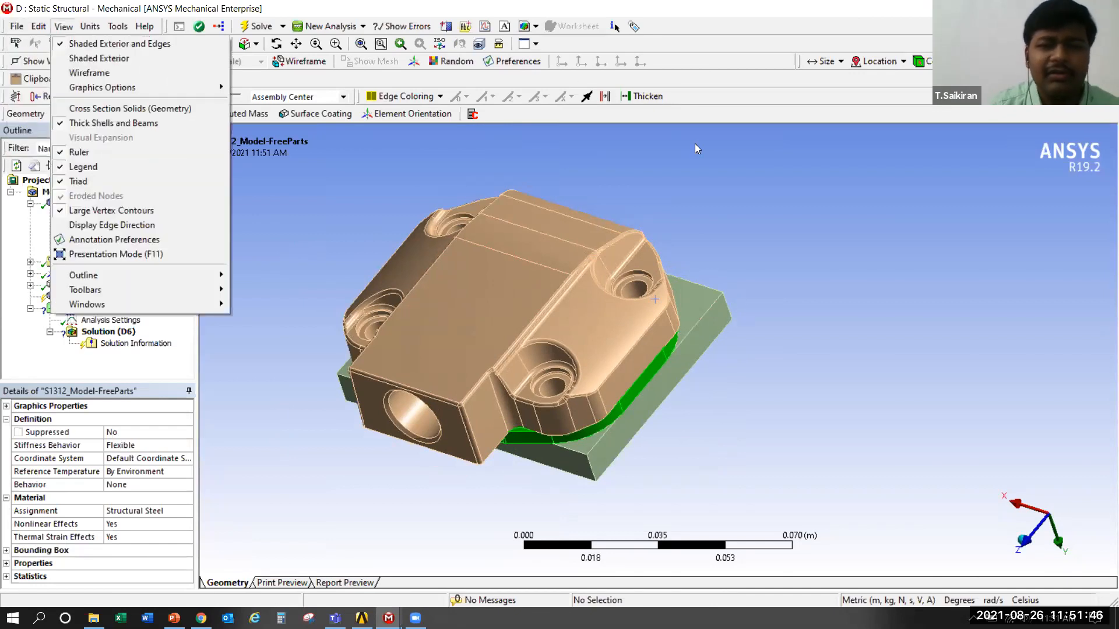
left_click(713, 204)
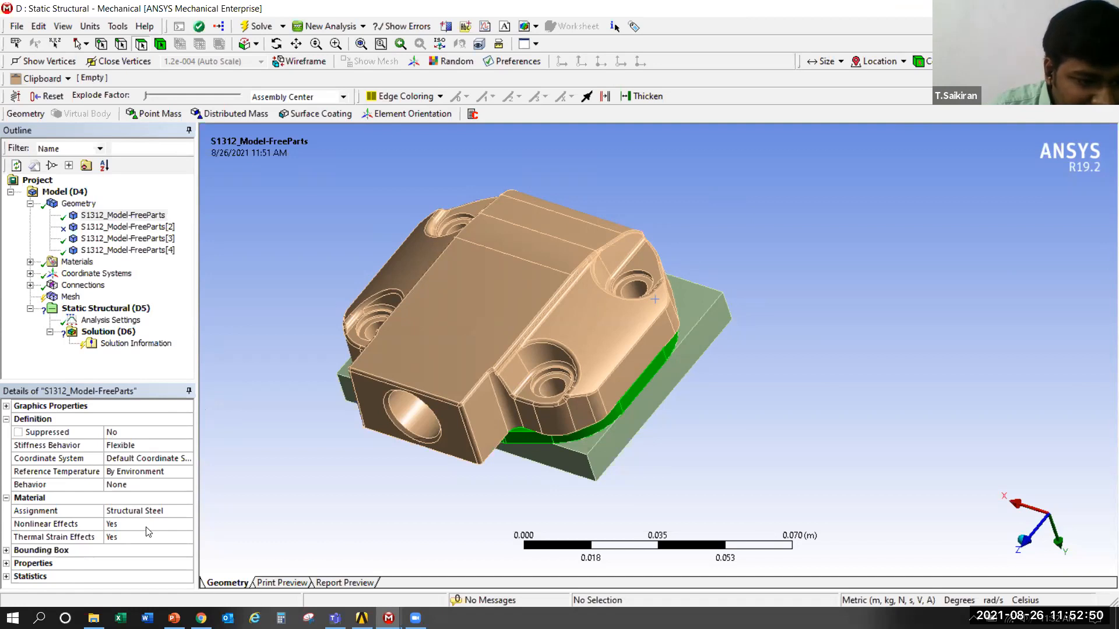
Assign the material EN GJL200 to the valve plate body S1312_Model-FreeParts
left_click(149, 512)
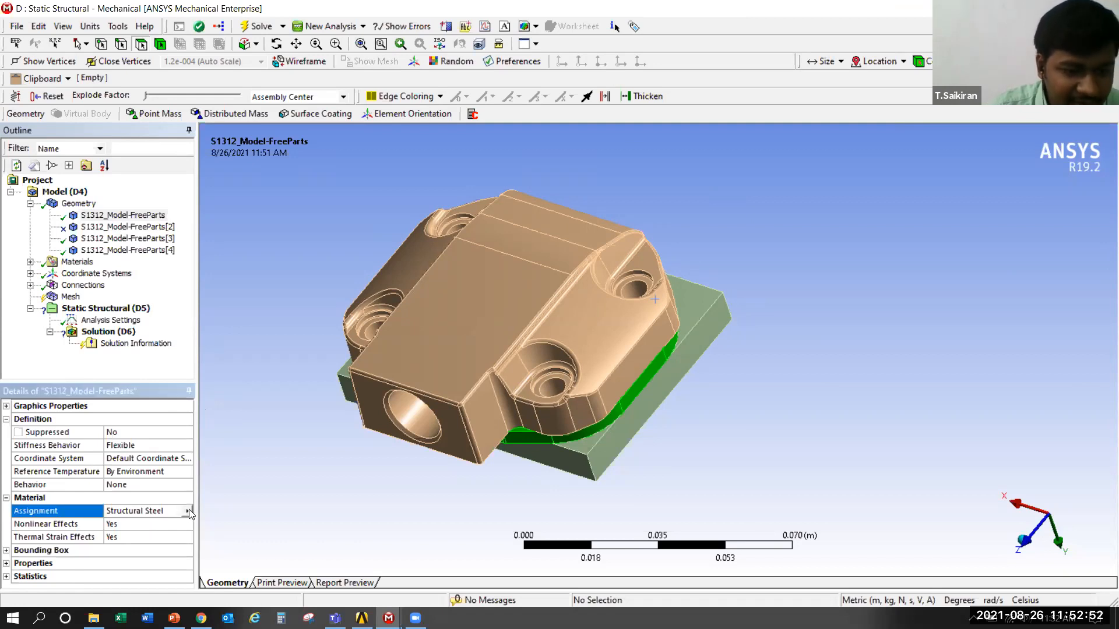
left_click(188, 511)
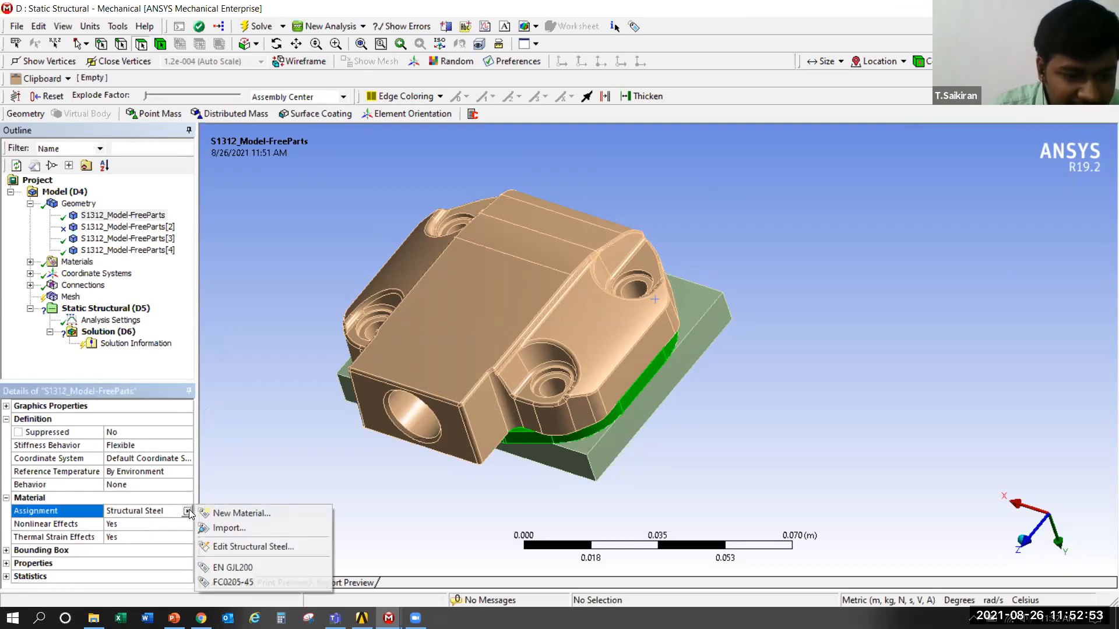
left_click(261, 568)
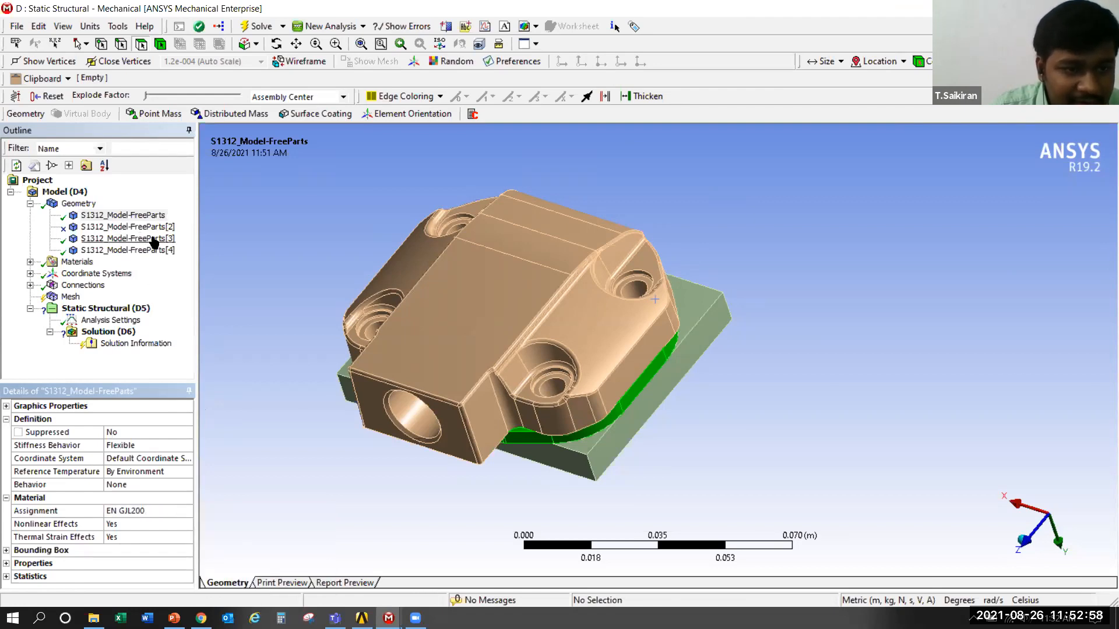
Rename the valve plate body S1312_Model-FreeParts as VP
left_click(153, 239)
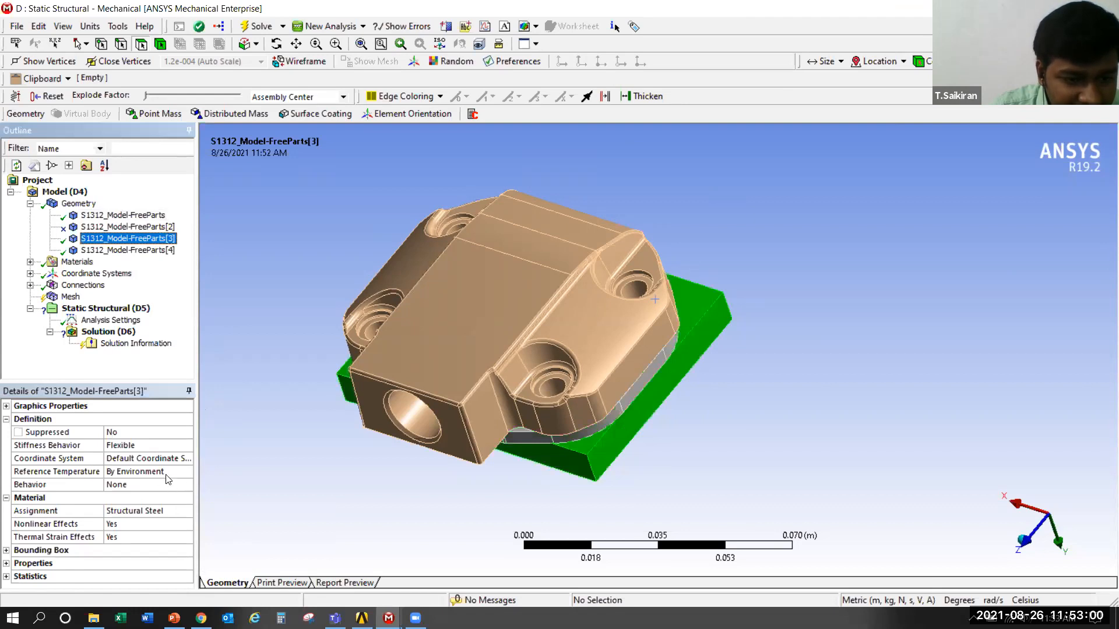
left_click(175, 512)
left_click(123, 216)
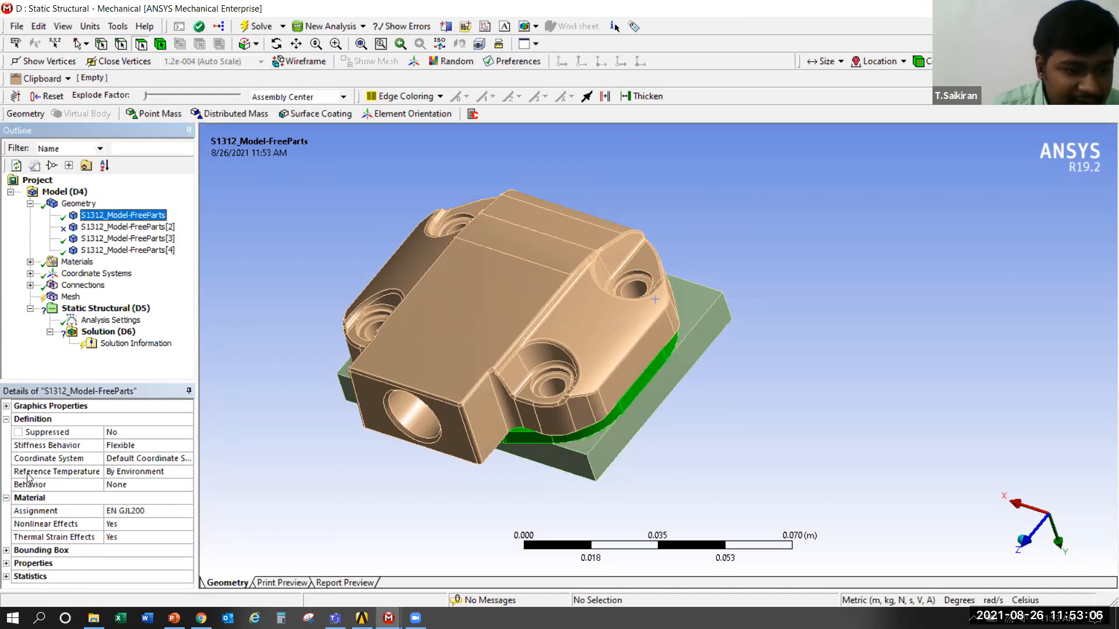
right_click(119, 215)
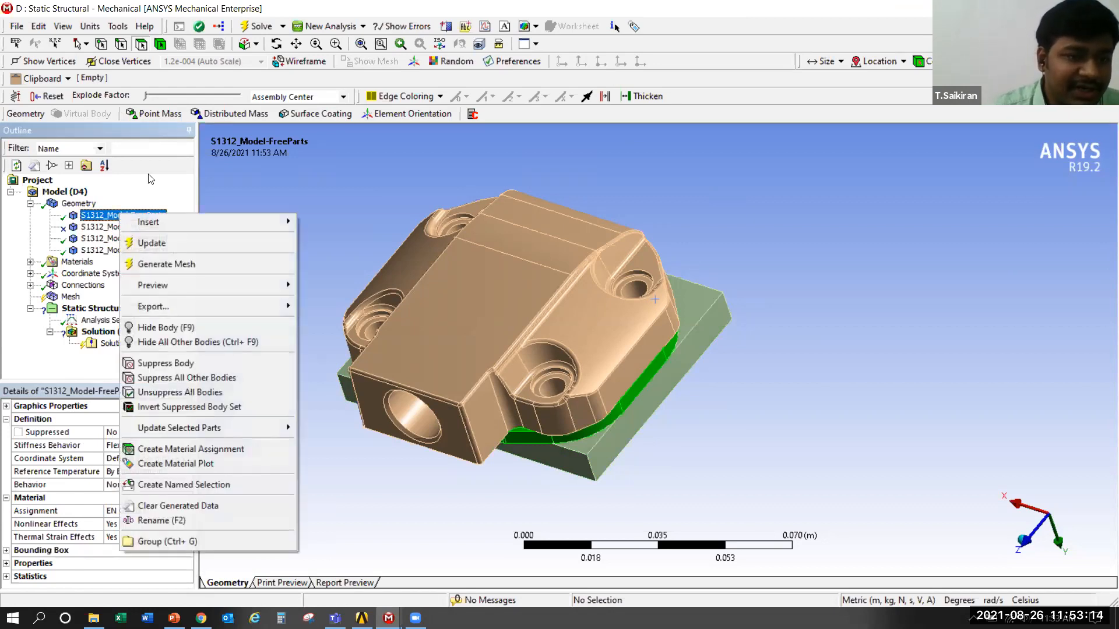
left_click(148, 175)
left_click(121, 215)
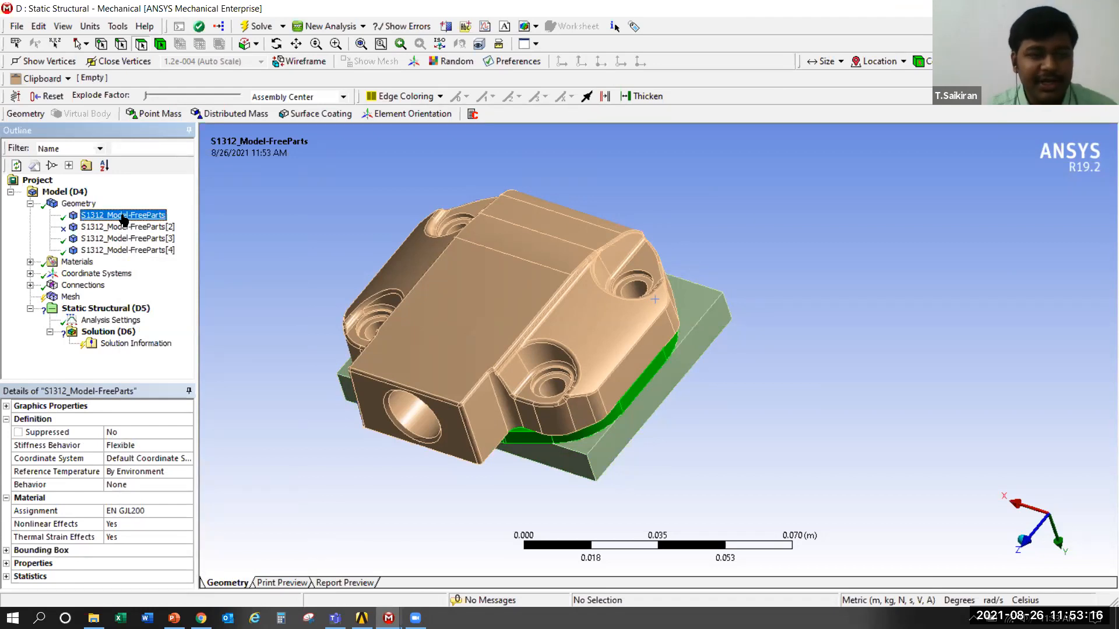
right_click(124, 219)
left_click(160, 521)
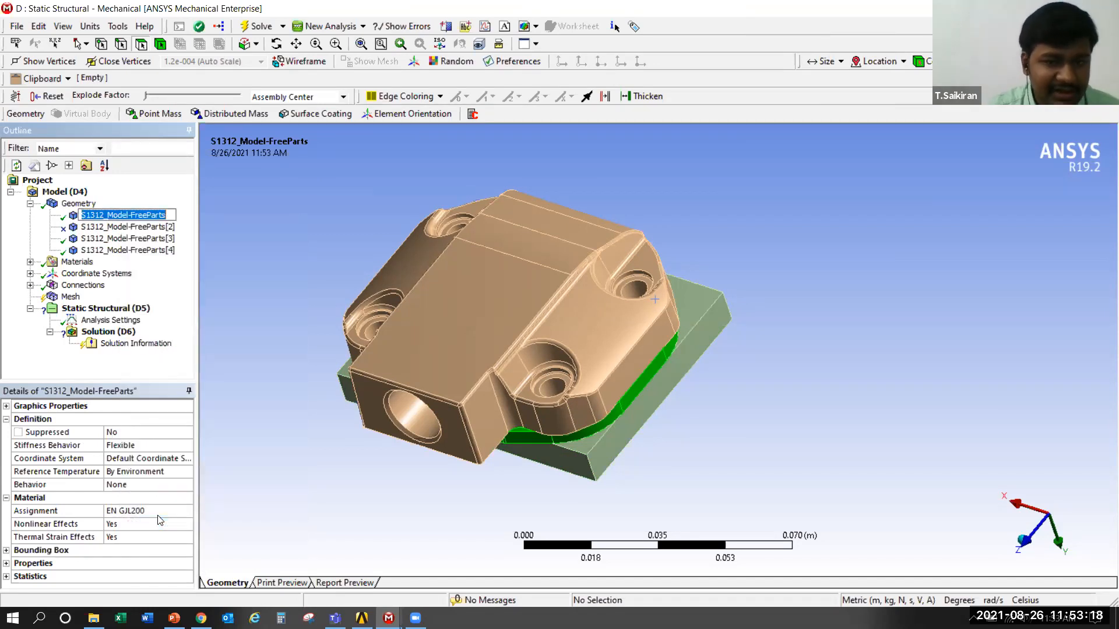
type("VP")
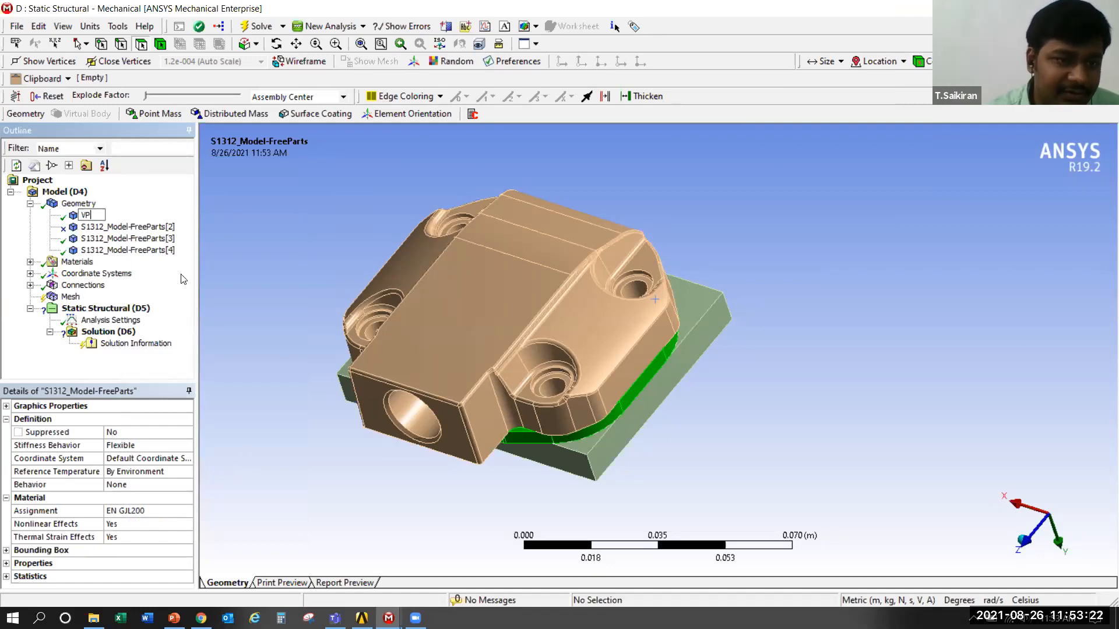
Rename the base plate body S1312_Model-FreeParts[3] as CC
left_click(150, 241)
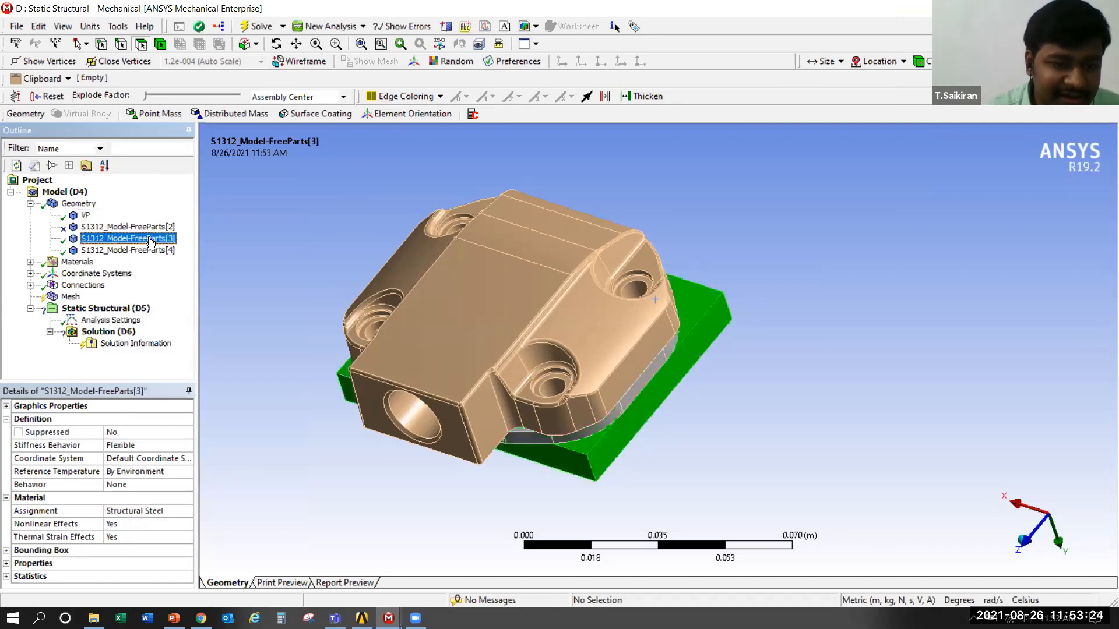
right_click(150, 242)
left_click(199, 543)
type("CC")
Rename the cover body S1312_Model-FreeParts[4] as CH
left_click(155, 253)
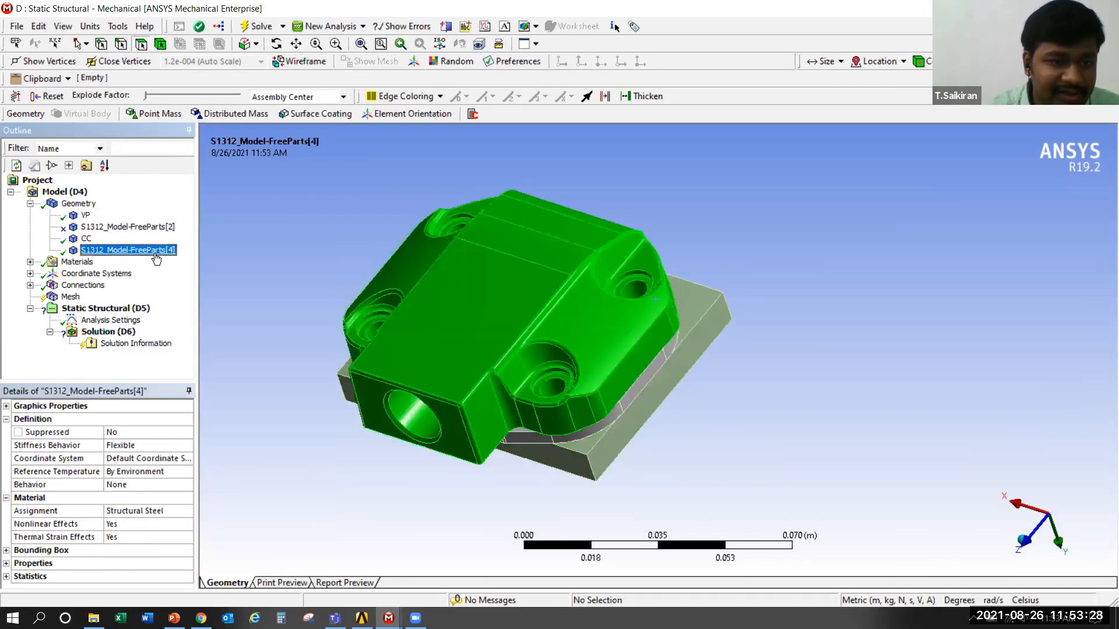
right_click(156, 258)
left_click(233, 561)
type("CH")
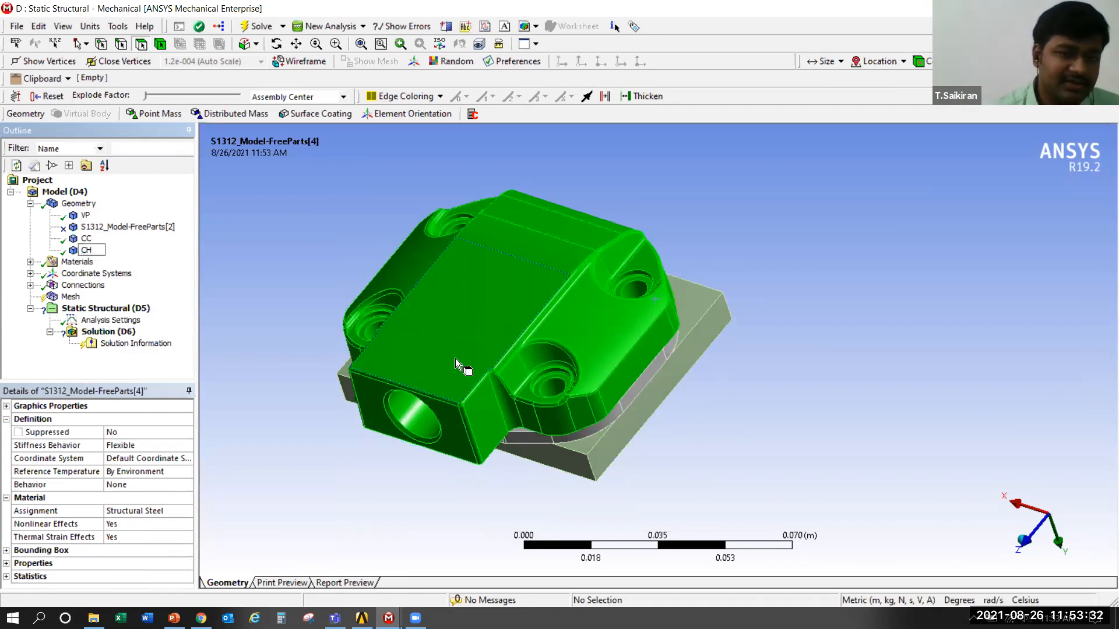
left_click(232, 249)
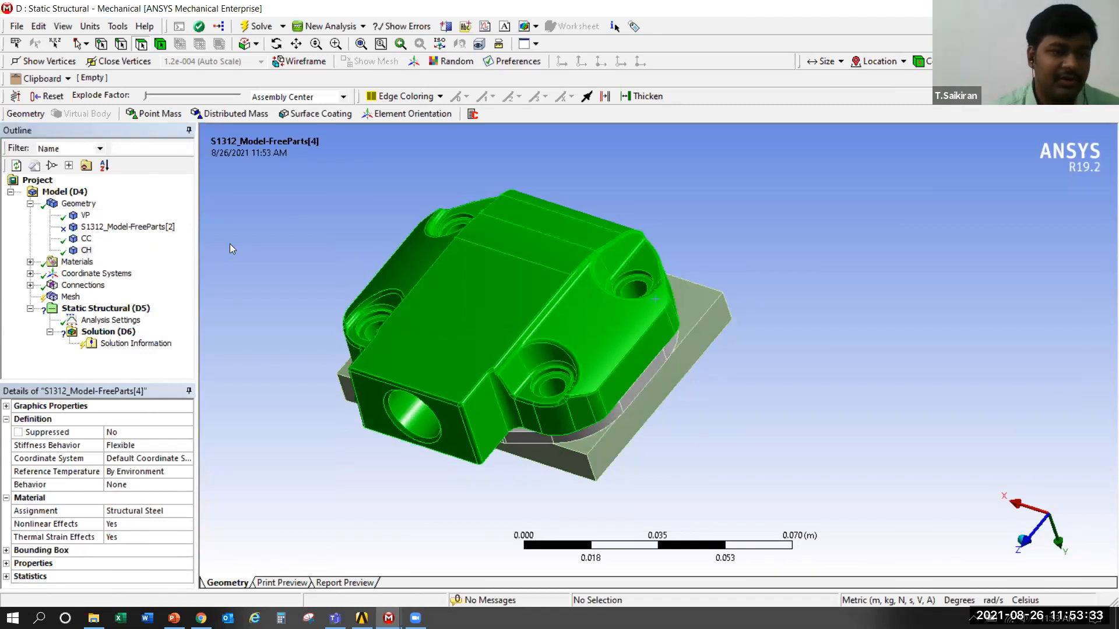
Check the material of body VP and assign FC0205-45 to body CC
left_click(83, 217)
left_click(133, 512)
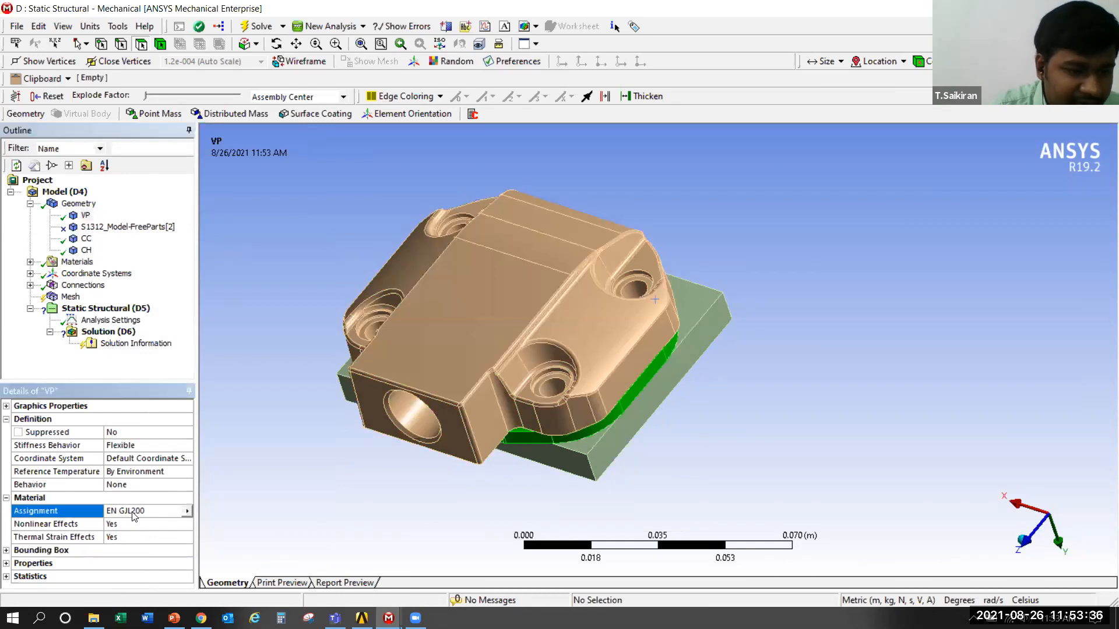
left_click(85, 239)
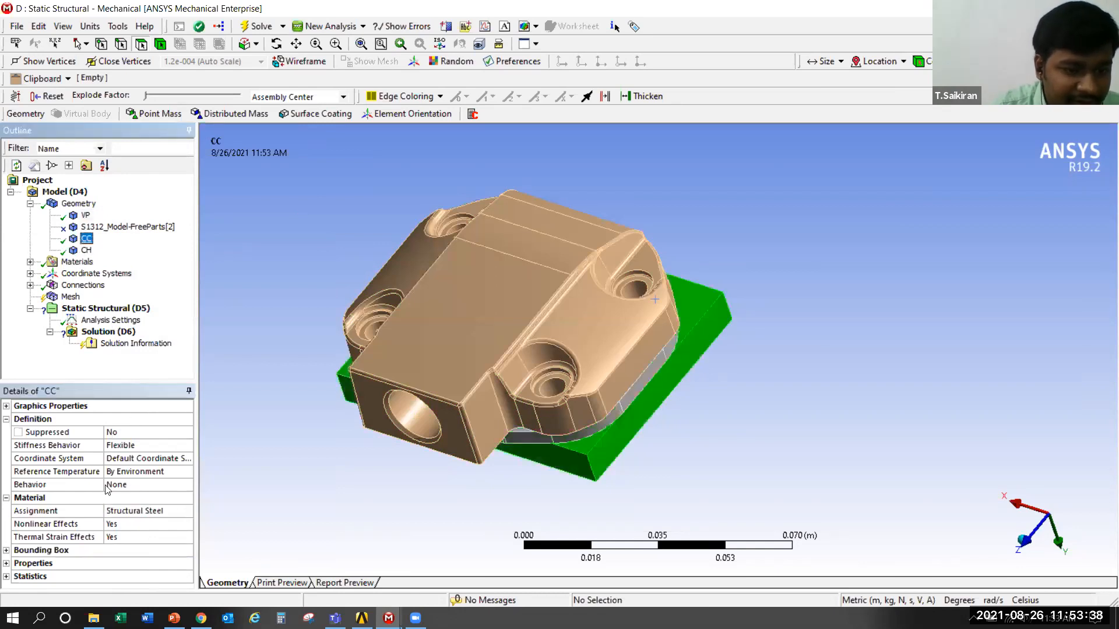
left_click(161, 512)
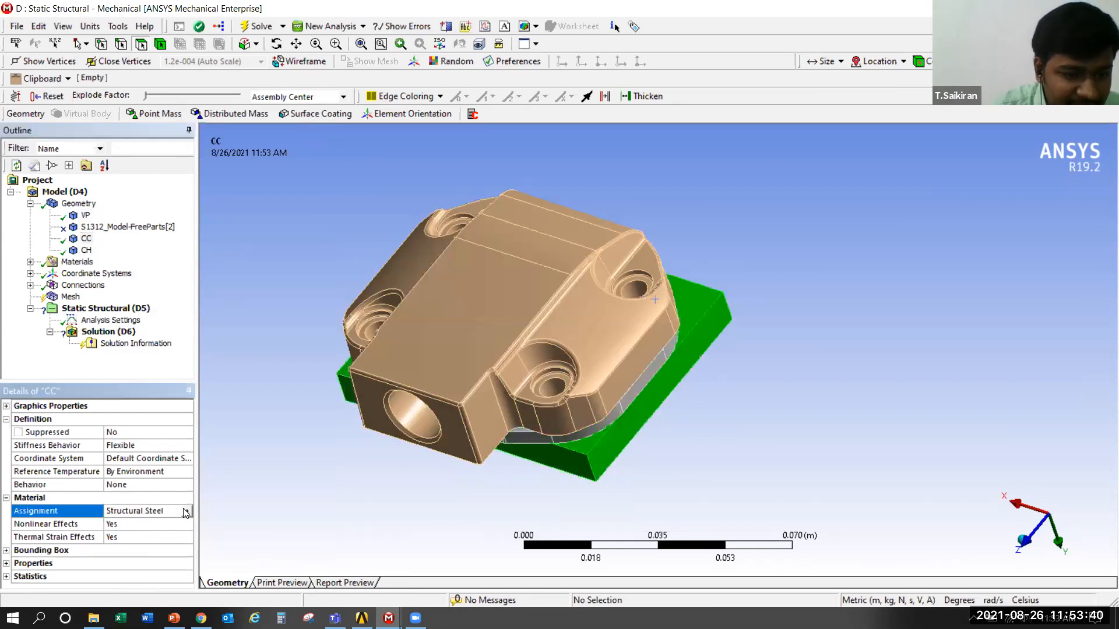
left_click(186, 511)
left_click(233, 582)
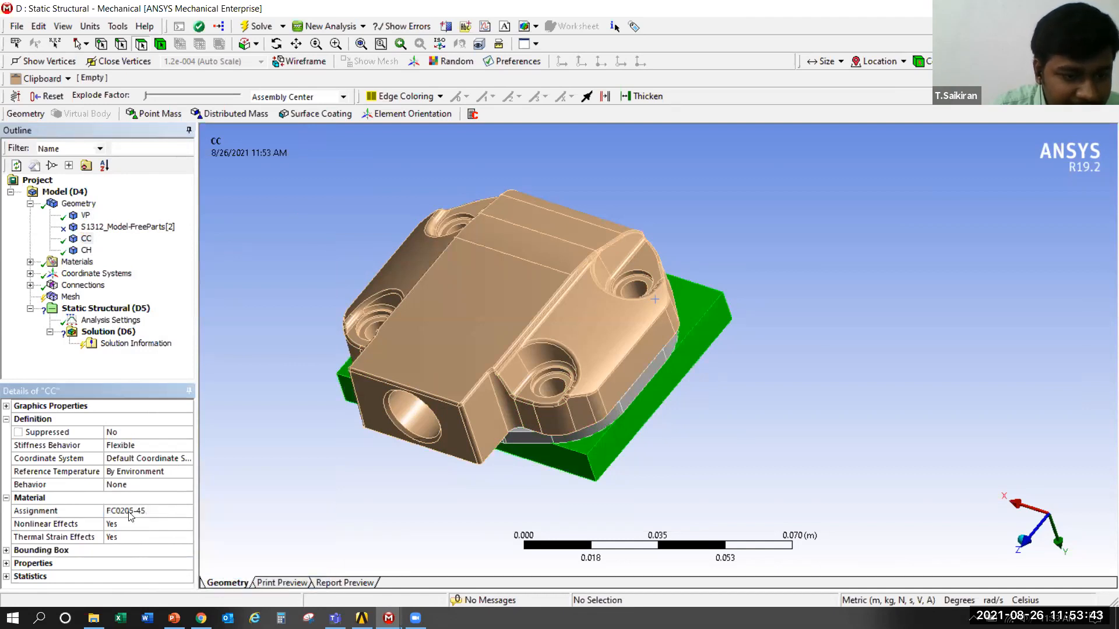
Assign the material FC0205-45 to body CH and review its assignment options
left_click(86, 216)
left_click(86, 250)
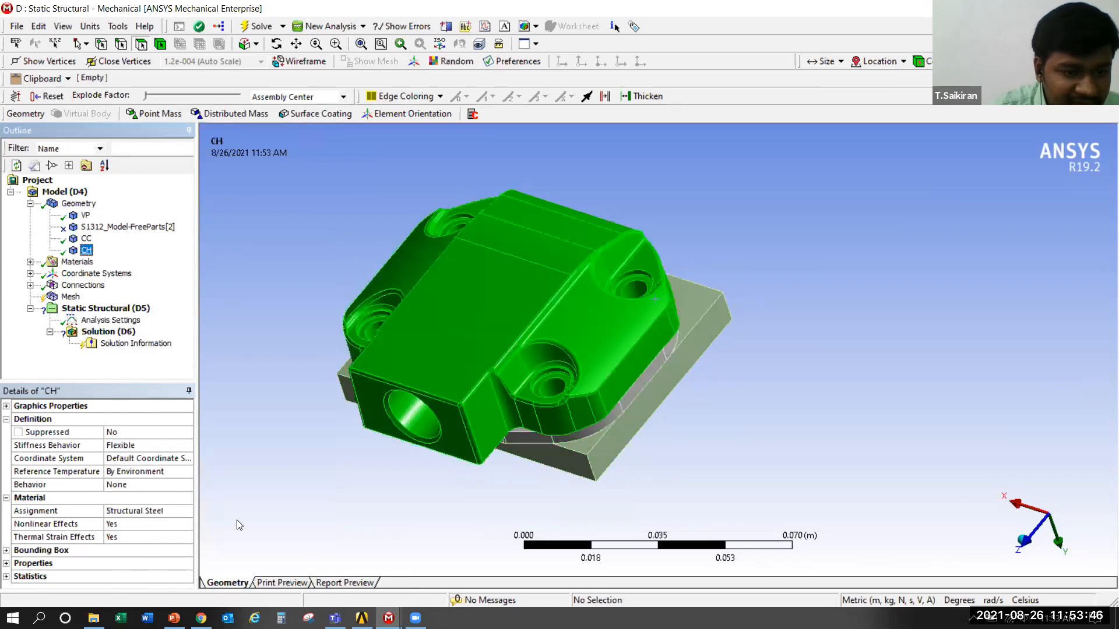
left_click(162, 514)
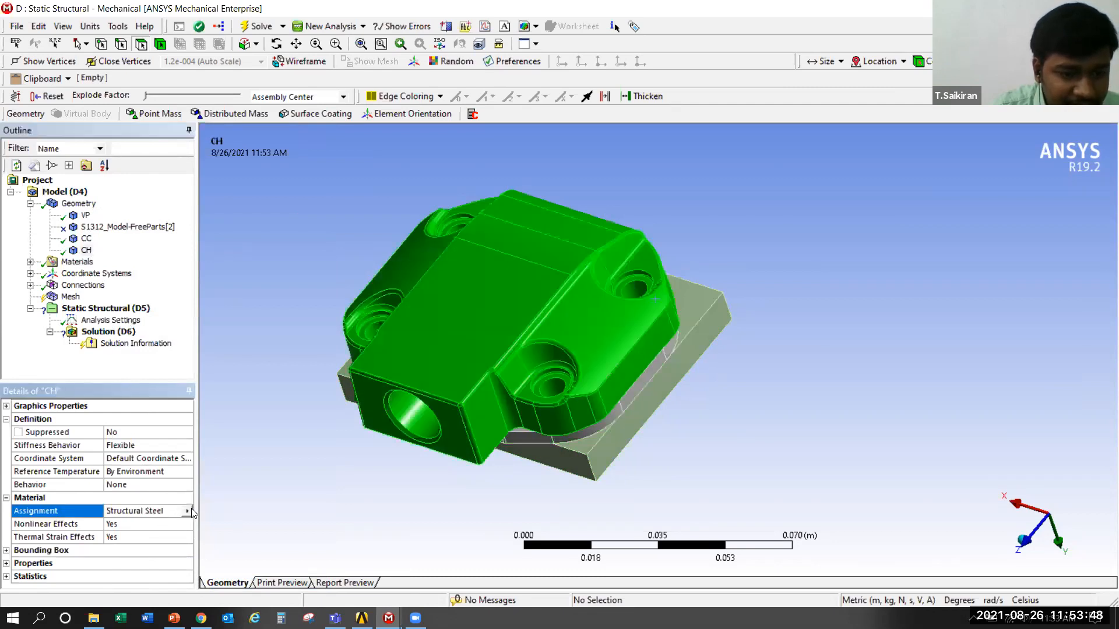
left_click(187, 512)
left_click(233, 582)
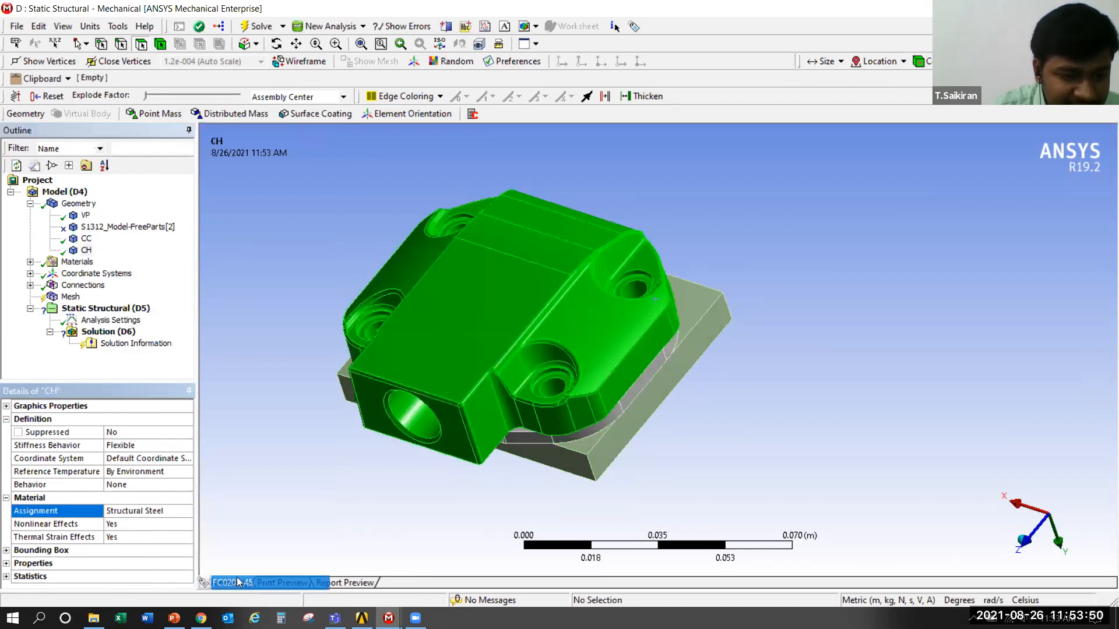
left_click(87, 251)
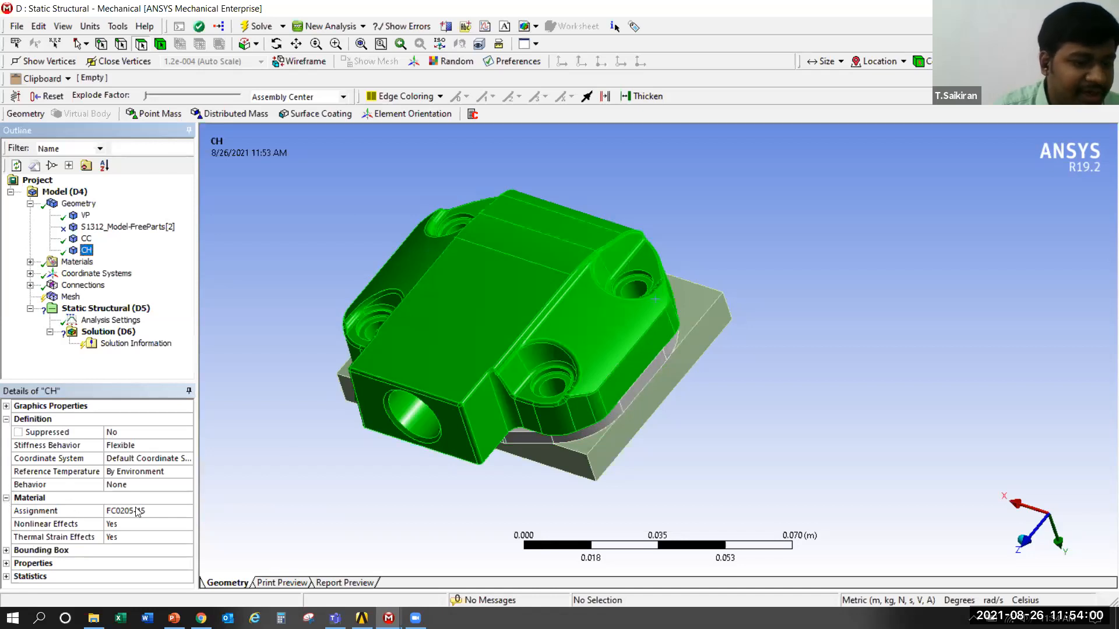
left_click(185, 512)
left_click(187, 512)
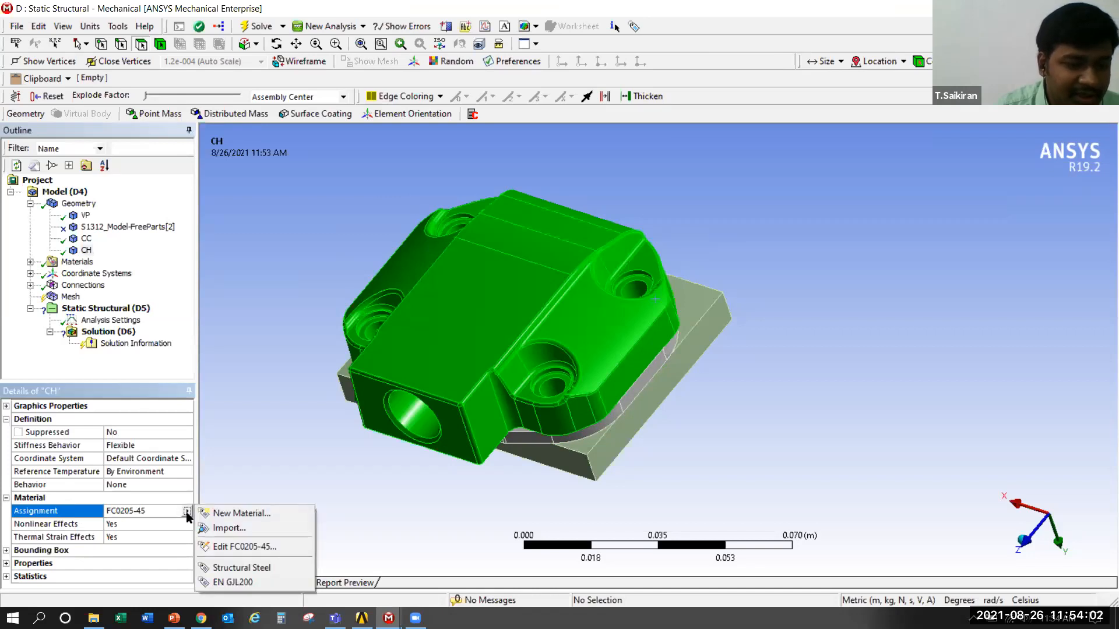
left_click(155, 513)
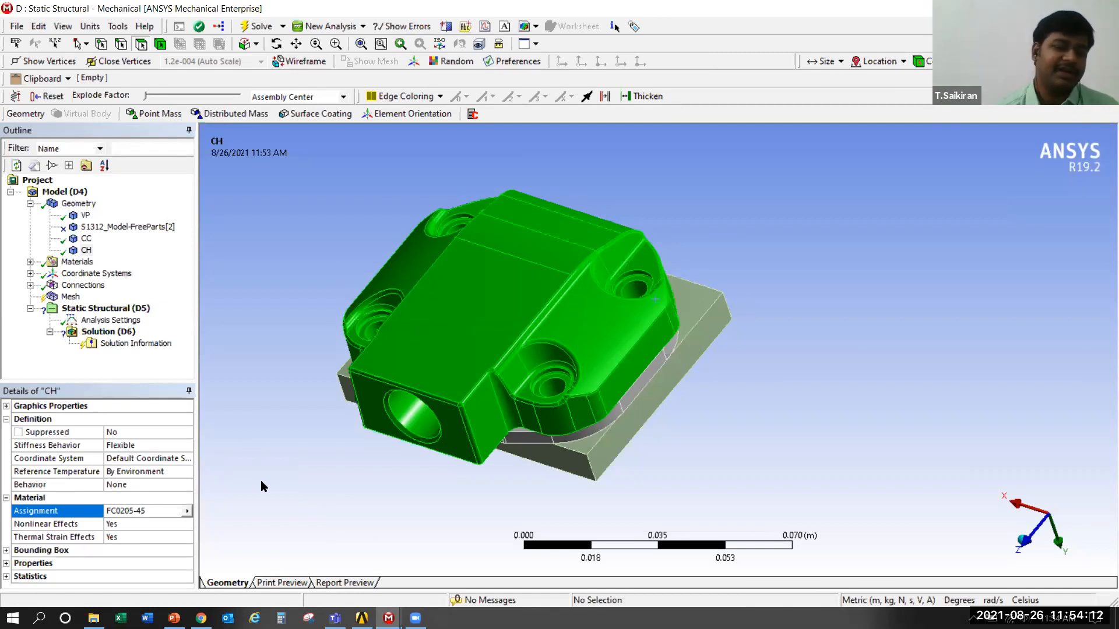
Inspect the automatically generated contact regions under Connections and delete all three of them
left_click(30, 204)
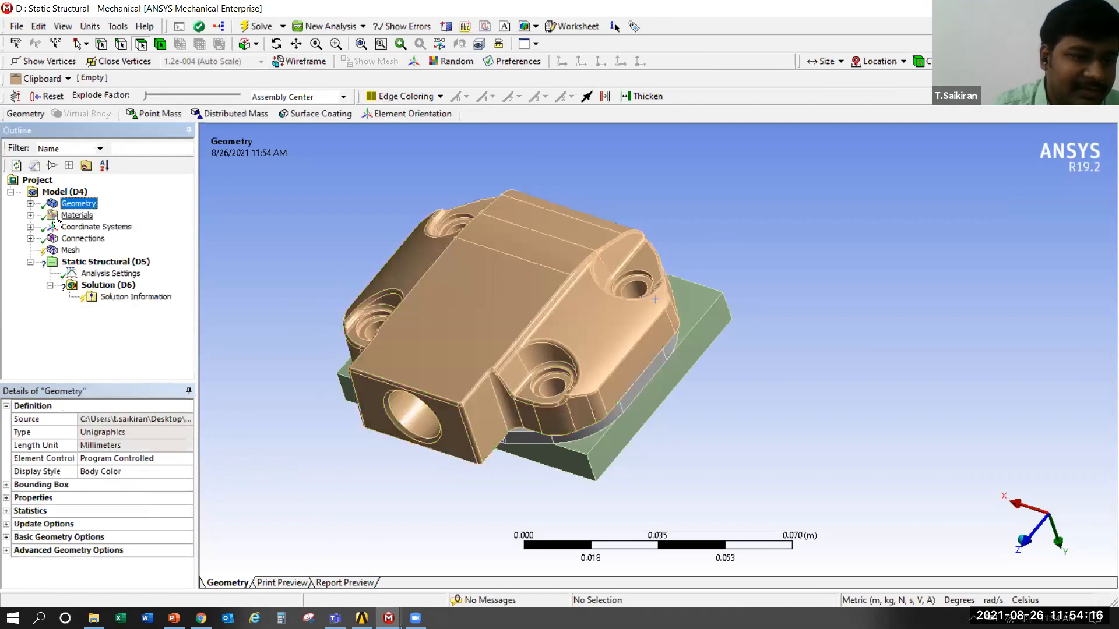
left_click(31, 239)
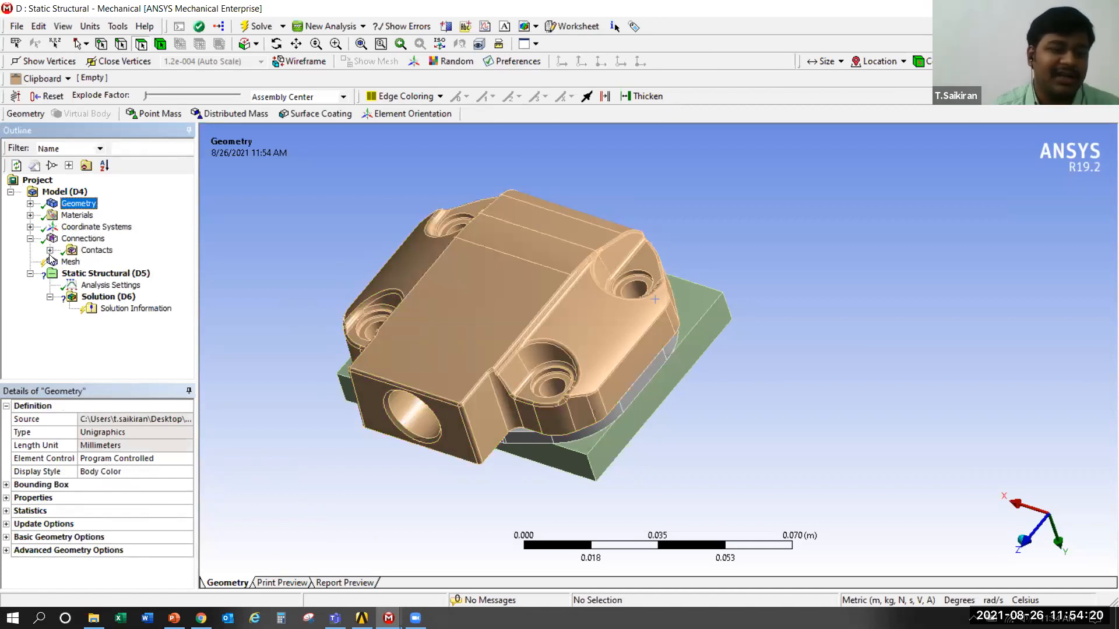
left_click(50, 251)
left_click(128, 262)
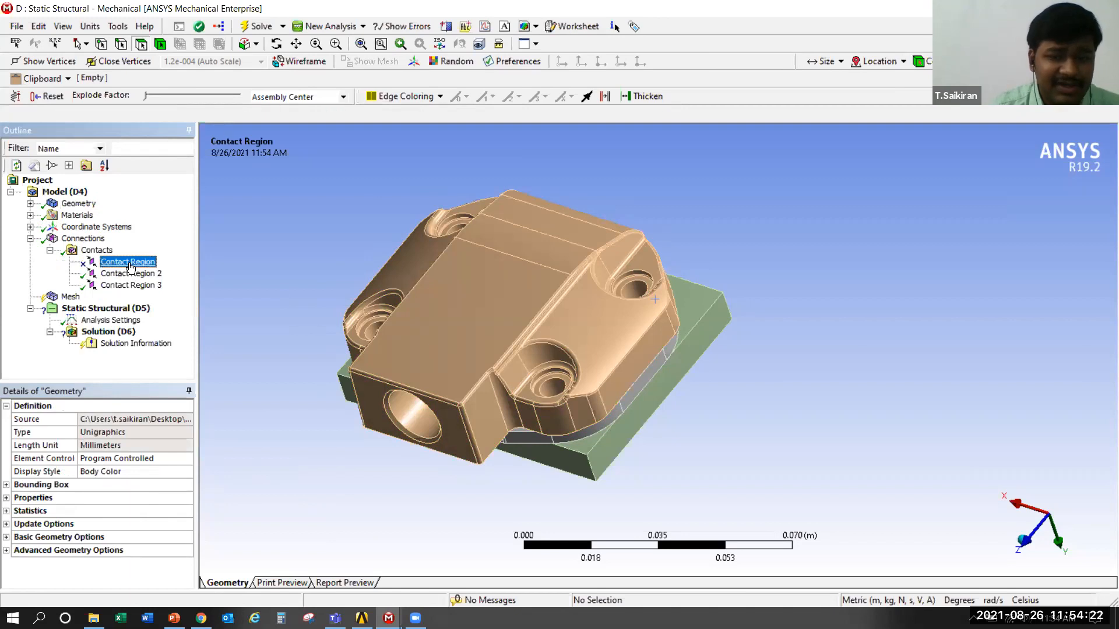
left_click(120, 274)
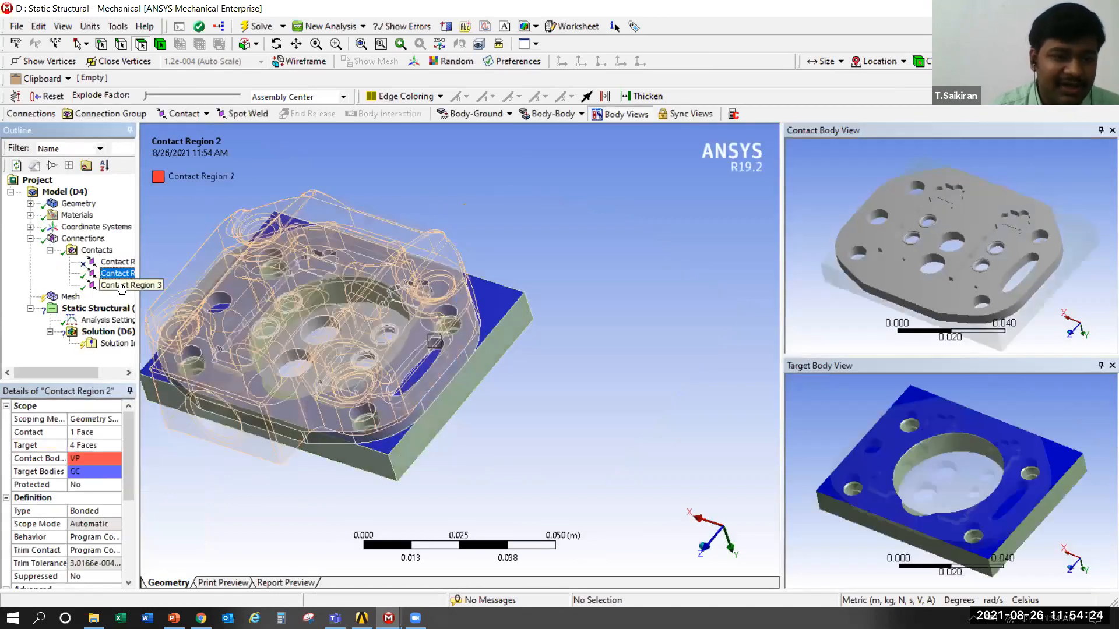
left_click(120, 263)
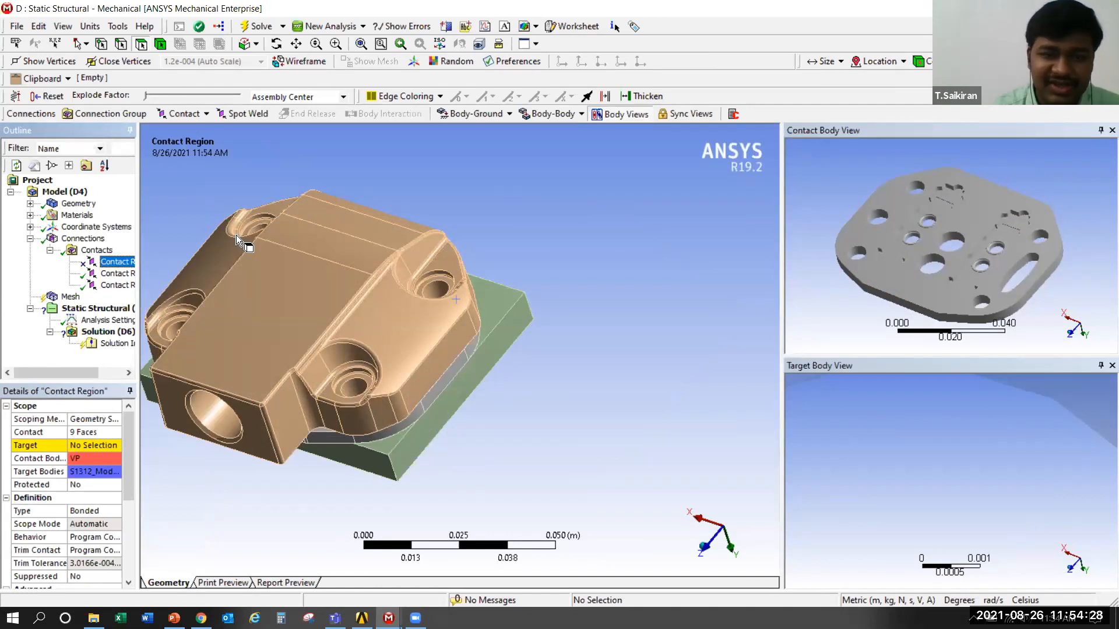
key("shift+Down")
key("shift+Down")
right_click(115, 266)
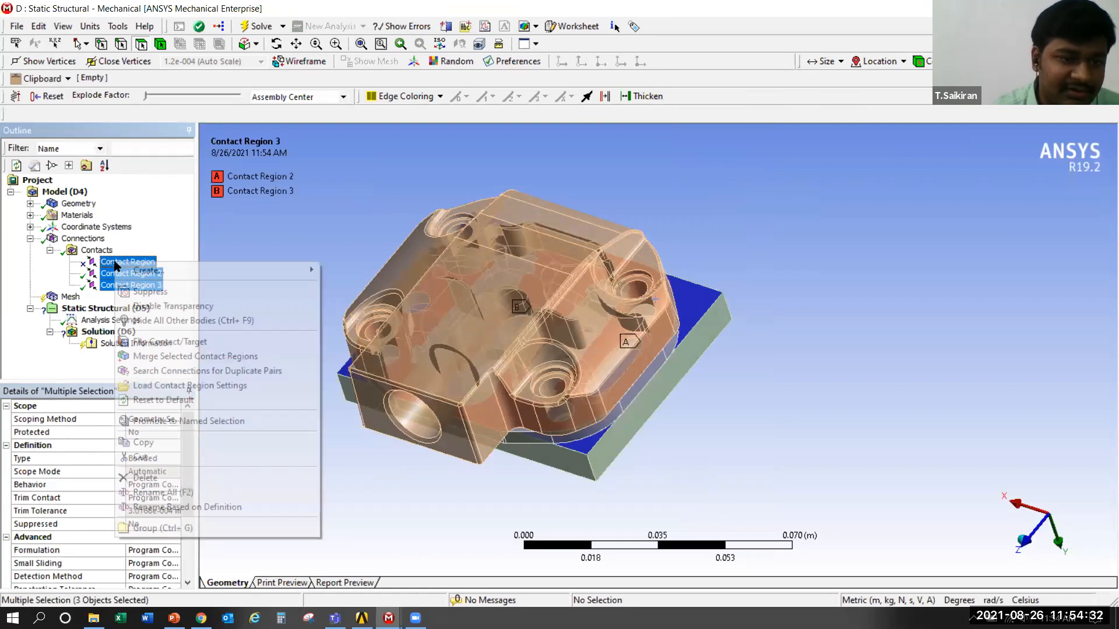
left_click(138, 479)
left_click(527, 366)
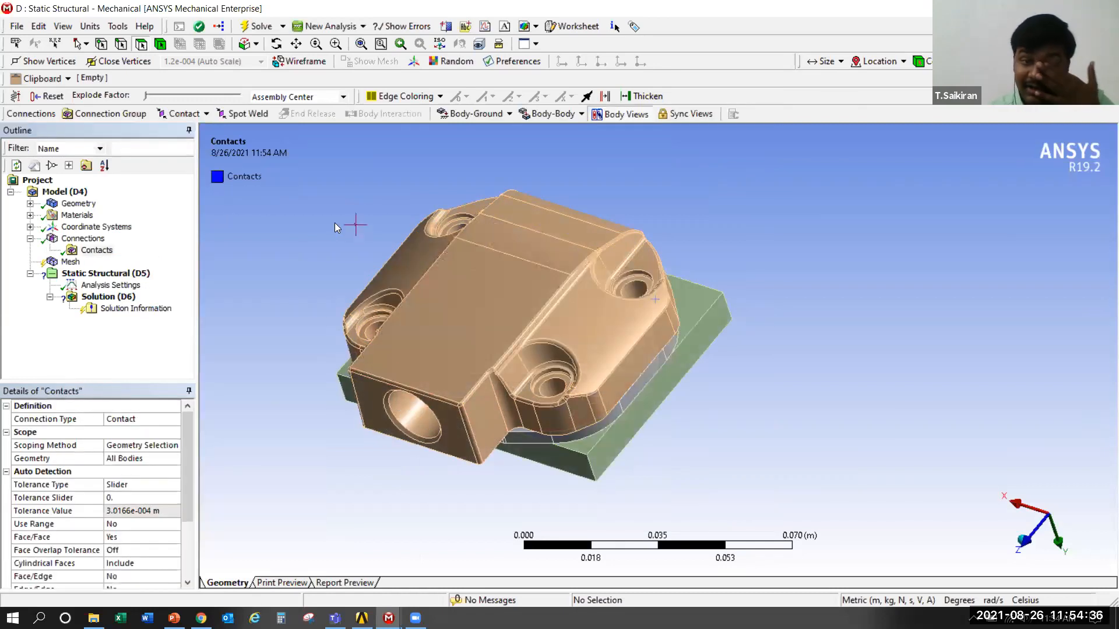
Examine the interfaces between the cover, valve plate and base plate from several angles
middle_click_drag(353, 323, 332, 291)
scroll(572, 292, "up", 3)
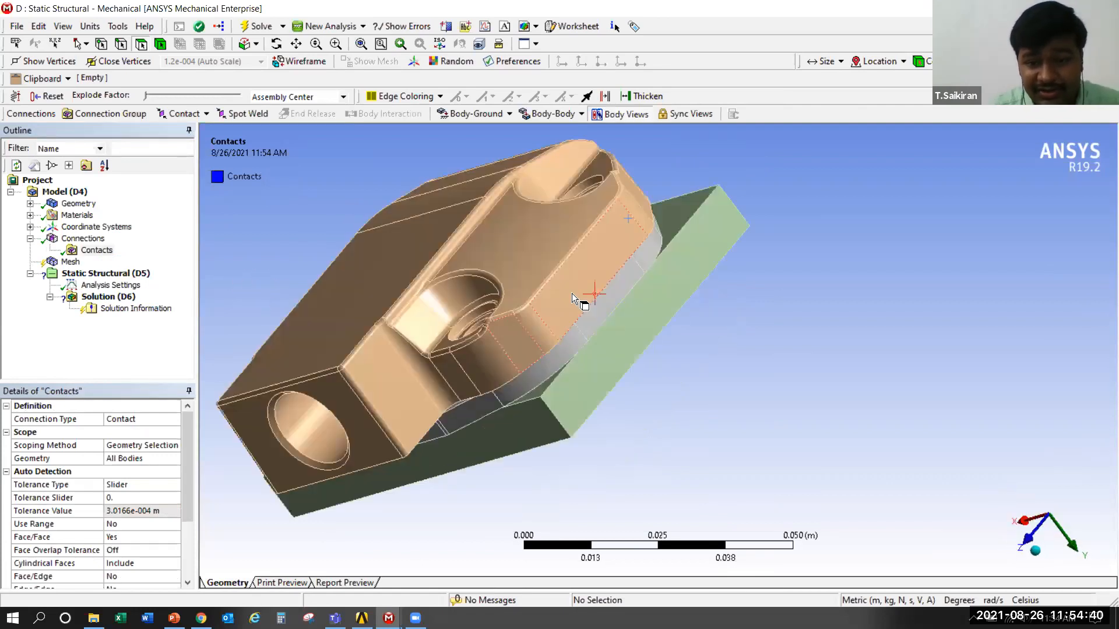
middle_click_drag(612, 342, 688, 278)
scroll(701, 274, "up", 2)
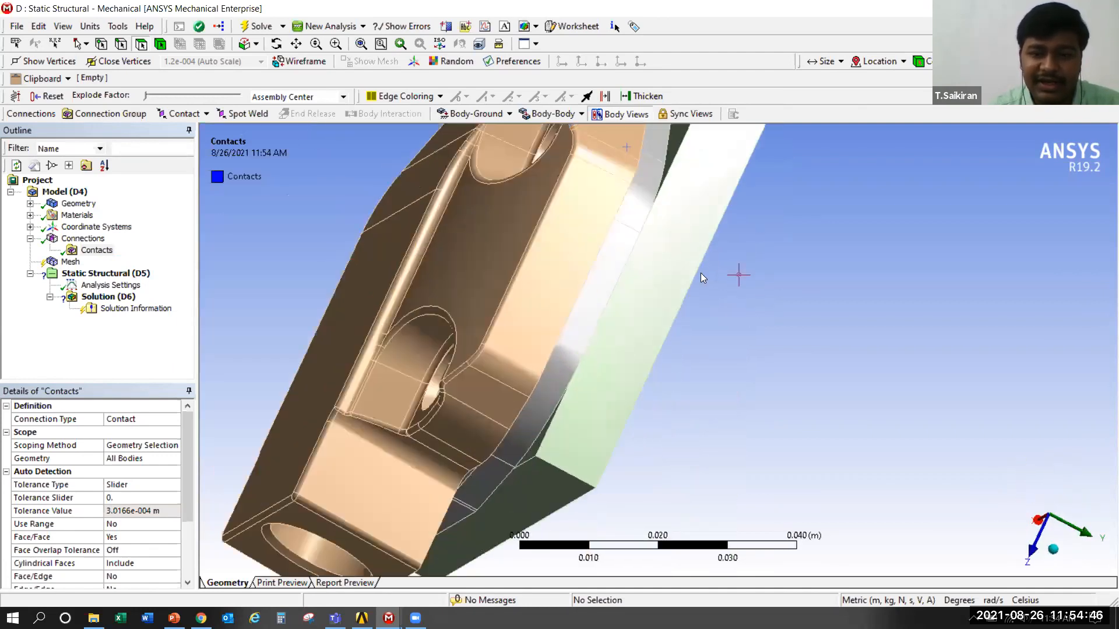
scroll(662, 349, "down", 5)
middle_click_drag(594, 295, 349, 435)
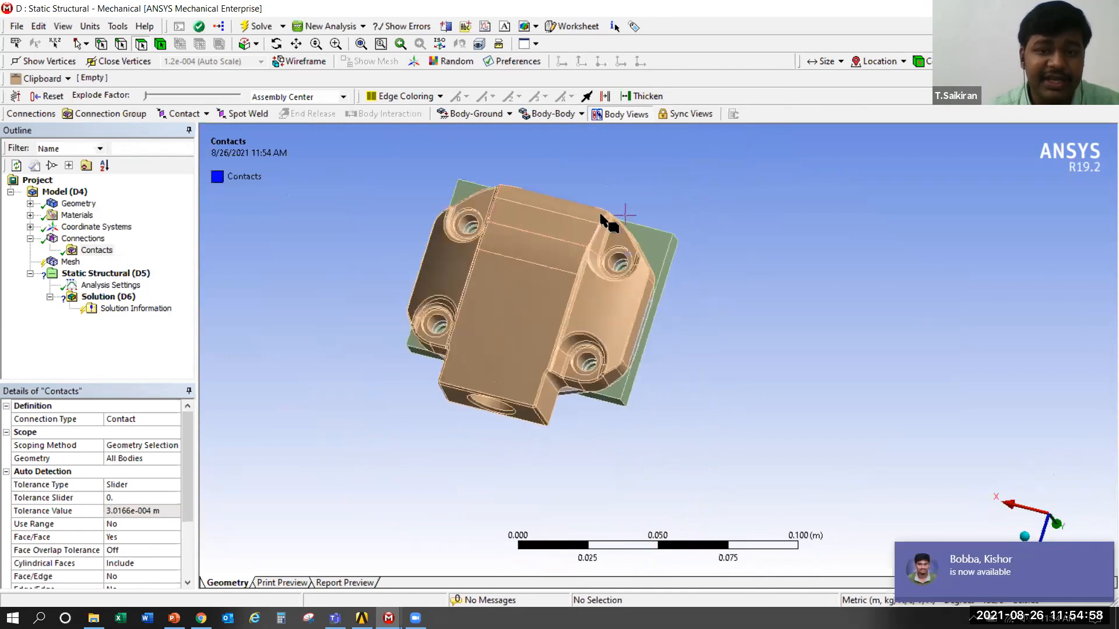
scroll(474, 283, "up", 2)
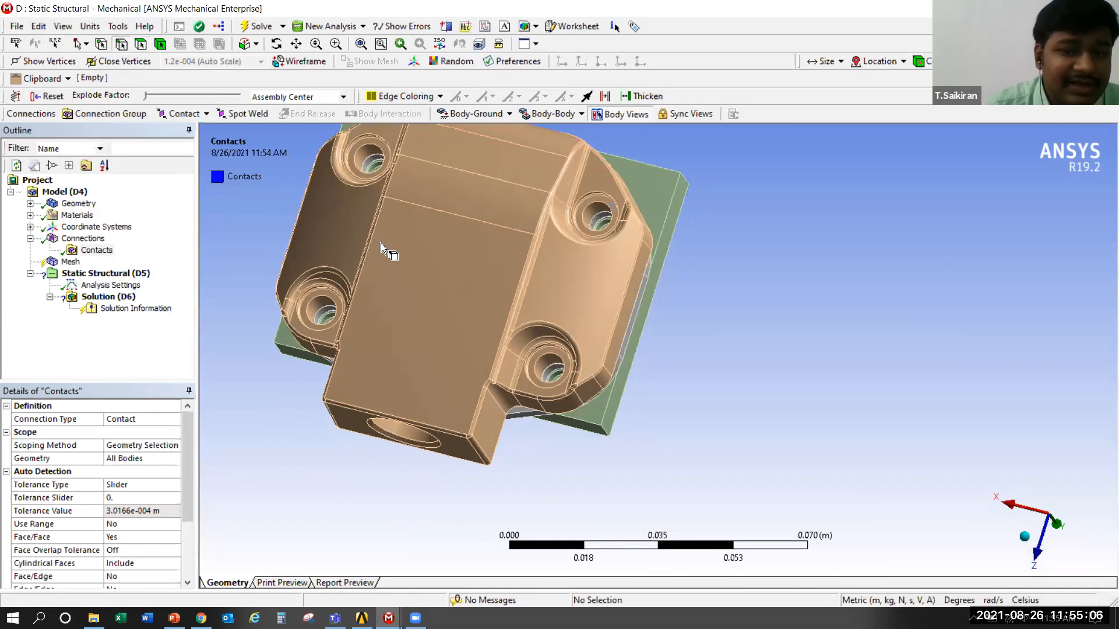
Demonstrate the selection filters on the cover by picking an edge, individual faces and finally the whole body
left_click(522, 274)
left_click(508, 229)
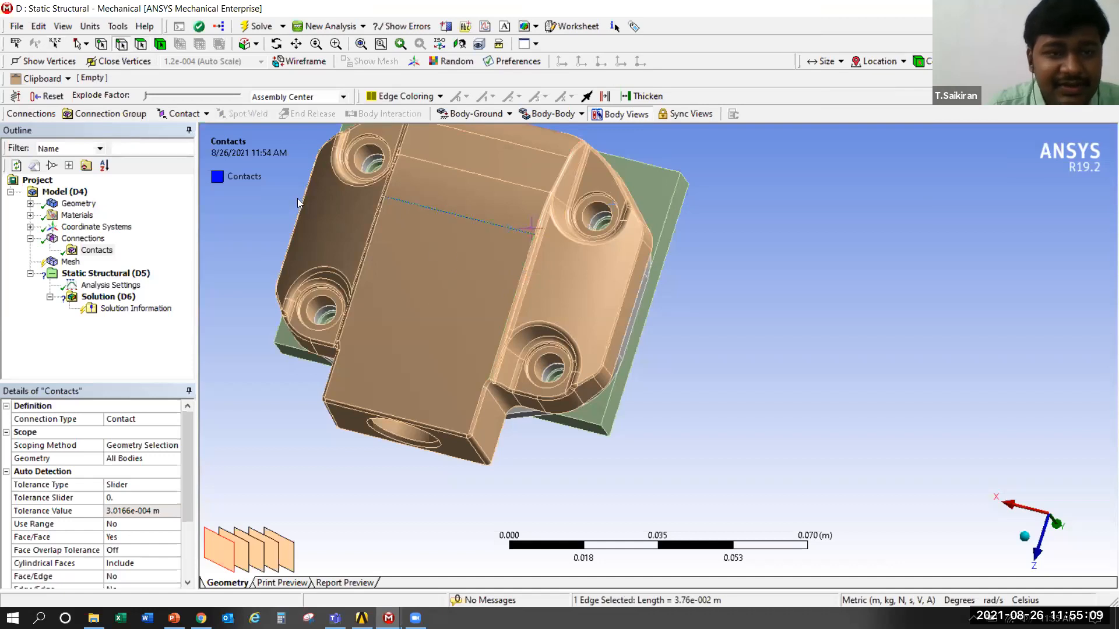
left_click(140, 44)
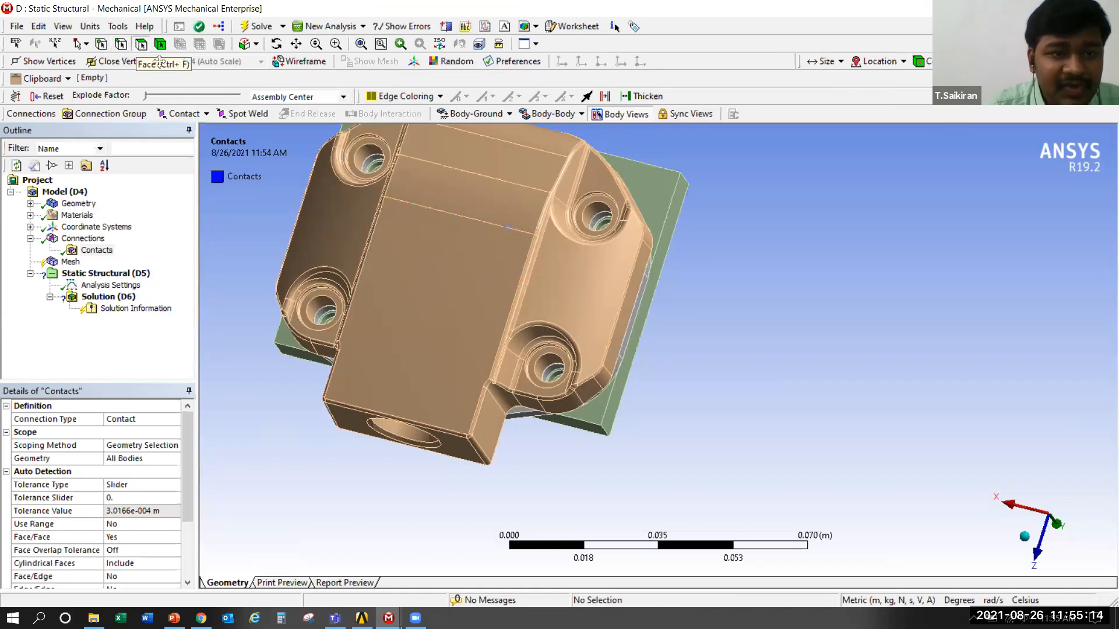
left_click(442, 243)
left_click(500, 185)
left_click(514, 160)
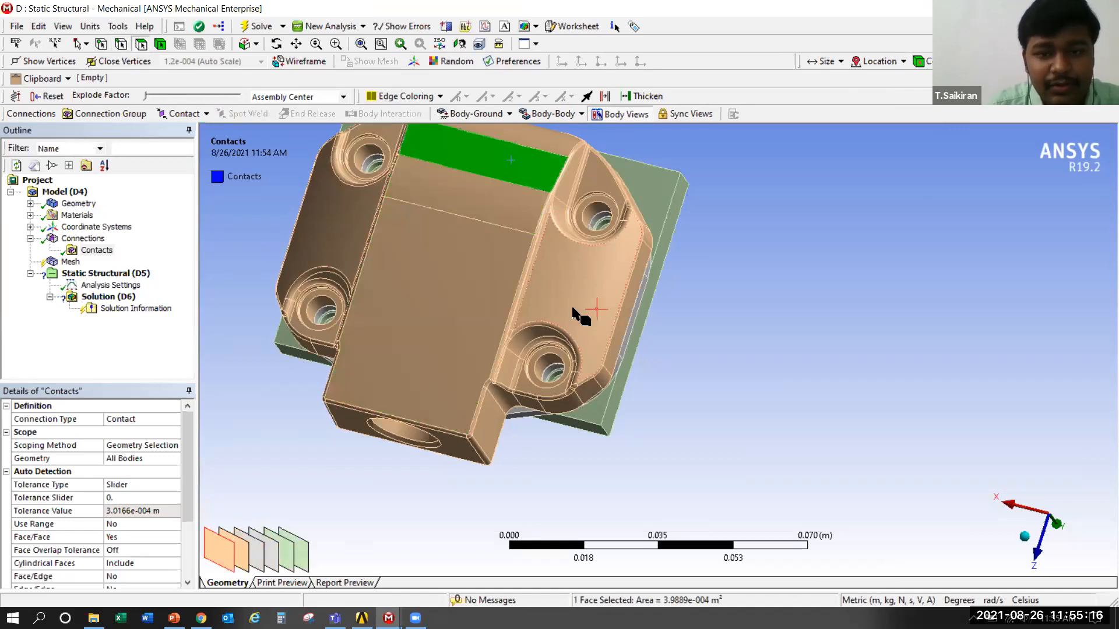
left_click(573, 309)
left_click(161, 43)
left_click(422, 326)
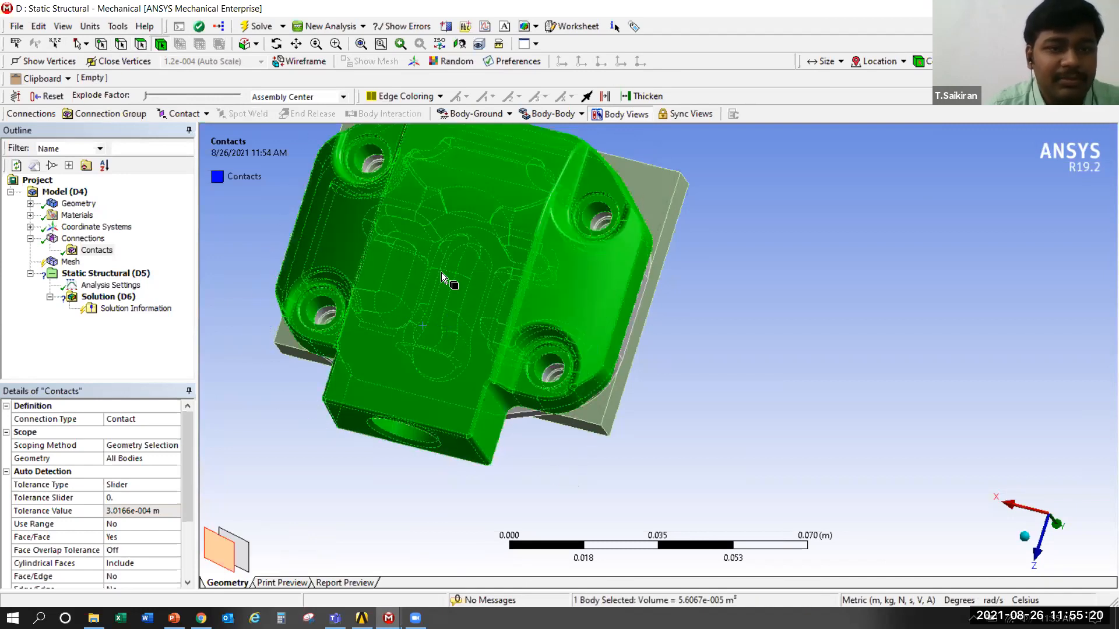
Clear the body selection and demonstrate rotating, panning, zooming and fitting the view of the assembly
left_click(648, 169)
left_click(705, 392)
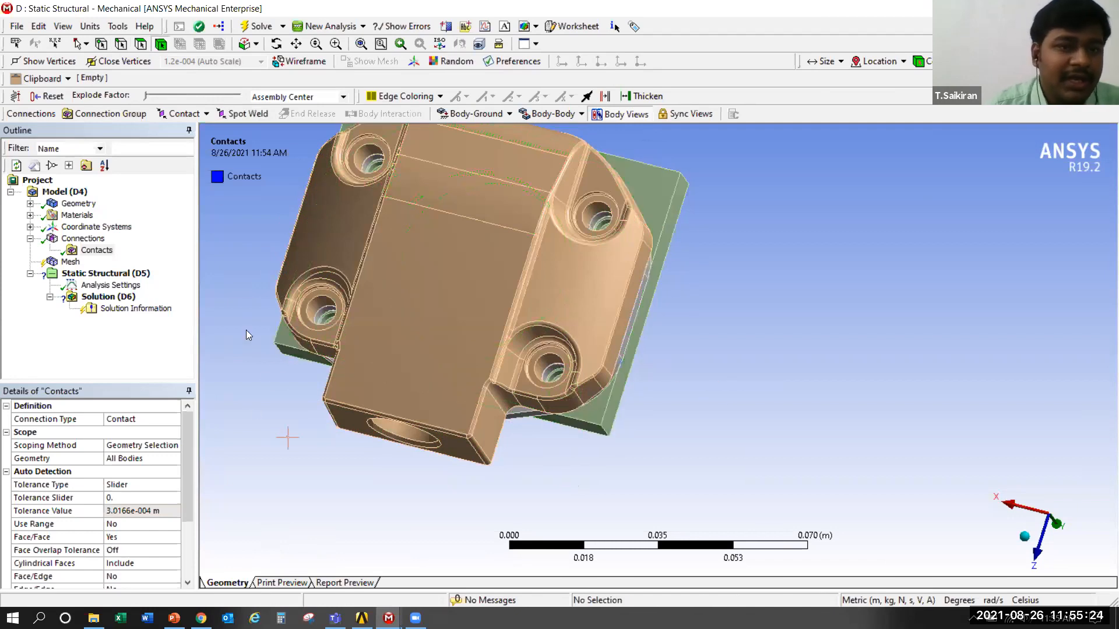
left_click(277, 44)
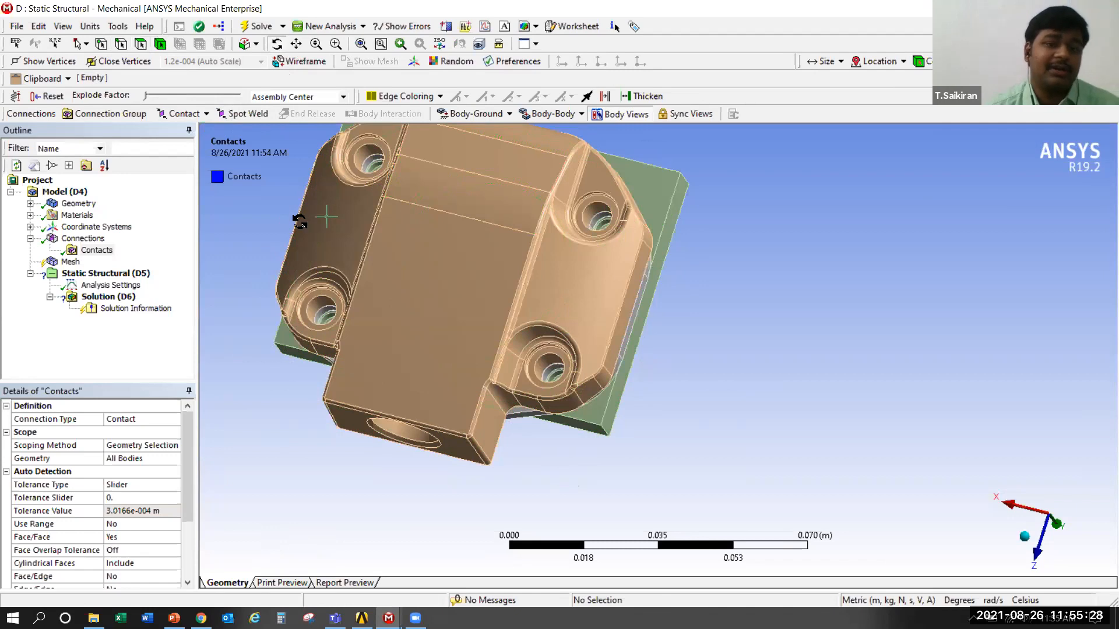
left_click_drag(233, 246, 437, 349)
left_click(298, 46)
left_click_drag(445, 233, 728, 158)
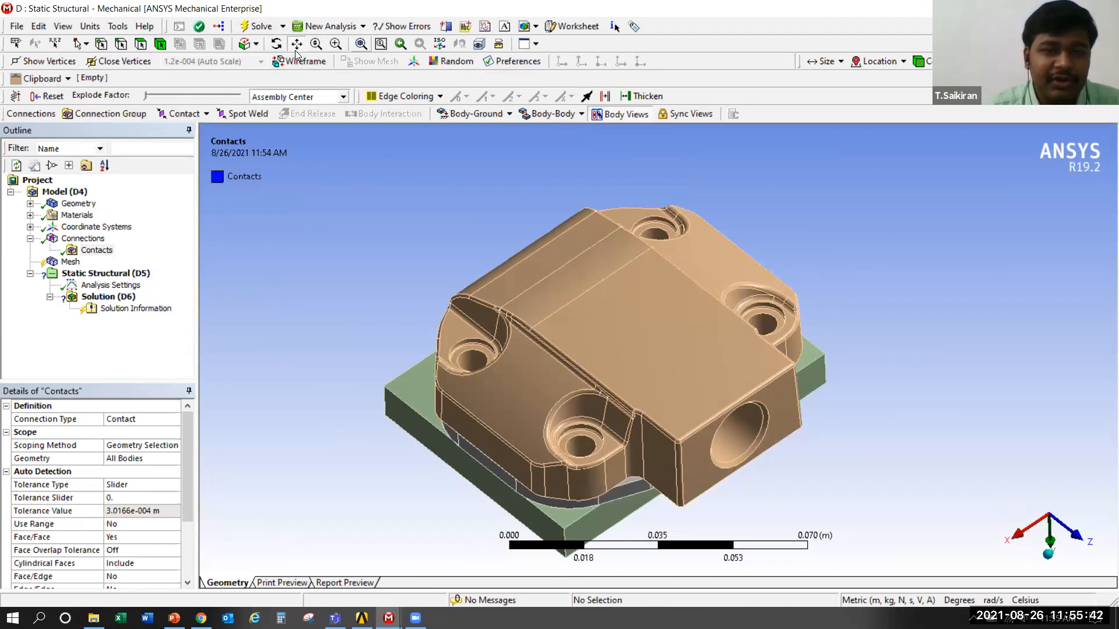
scroll(275, 195, "down", 10)
scroll(464, 266, "down", 2)
scroll(463, 270, "down", 3)
scroll(360, 348, "up", 5)
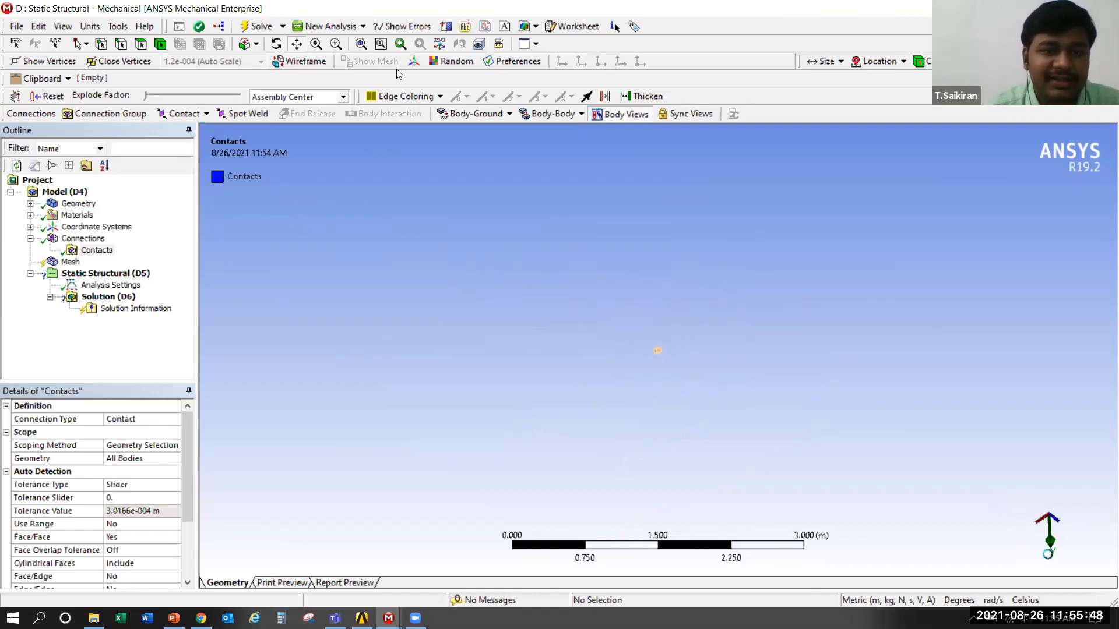
key("F7")
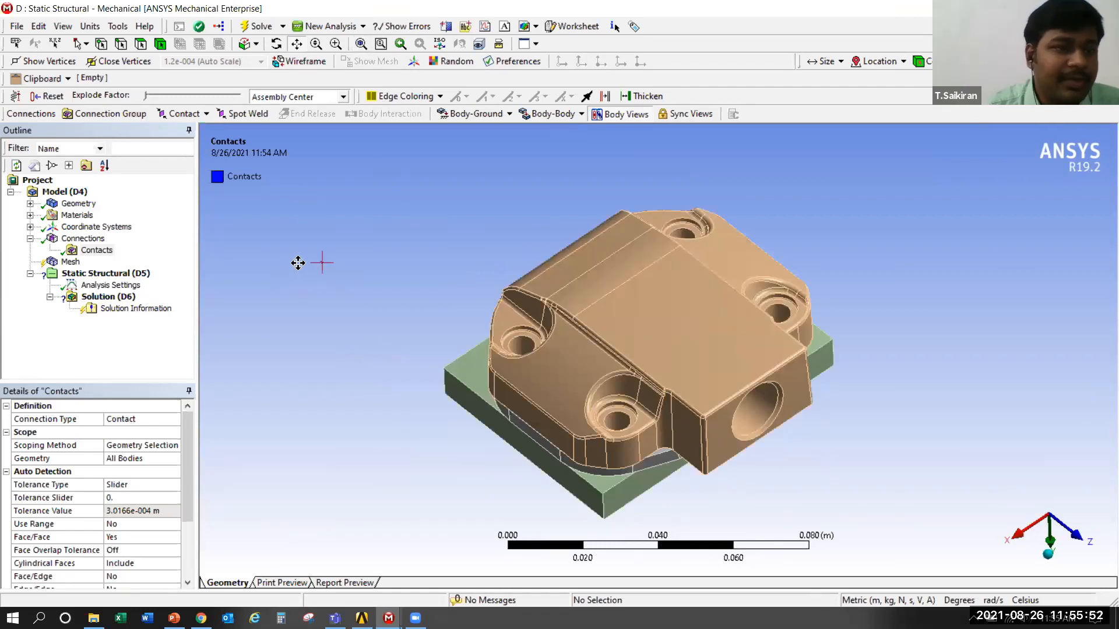
middle_click_drag(417, 430, 605, 409)
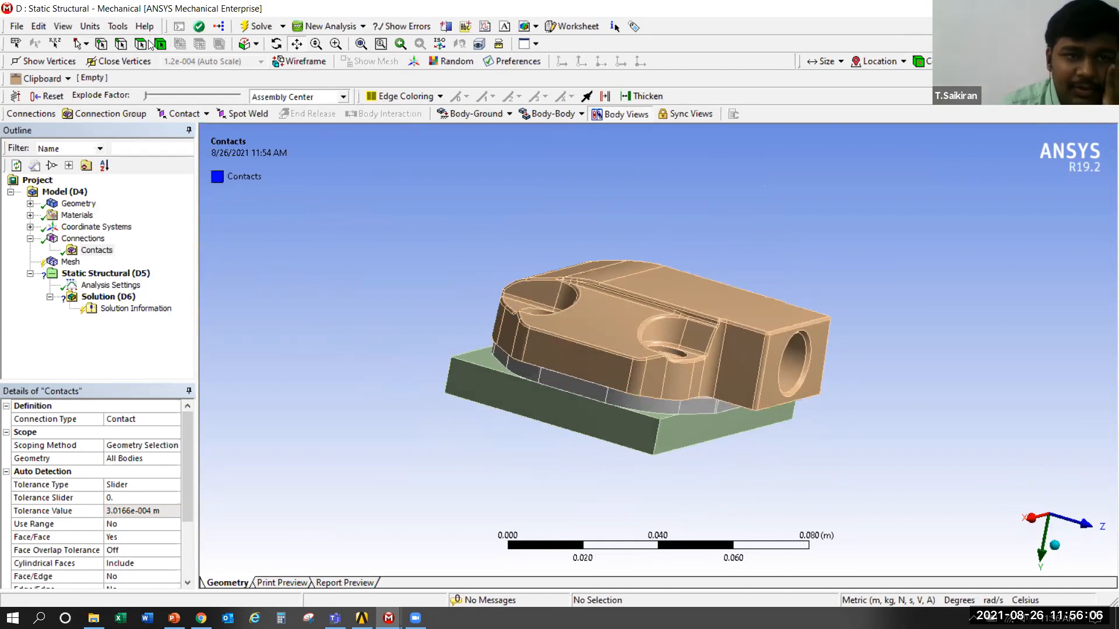
Hide the cover body to expose the upper side of the valve plate
left_click(165, 46)
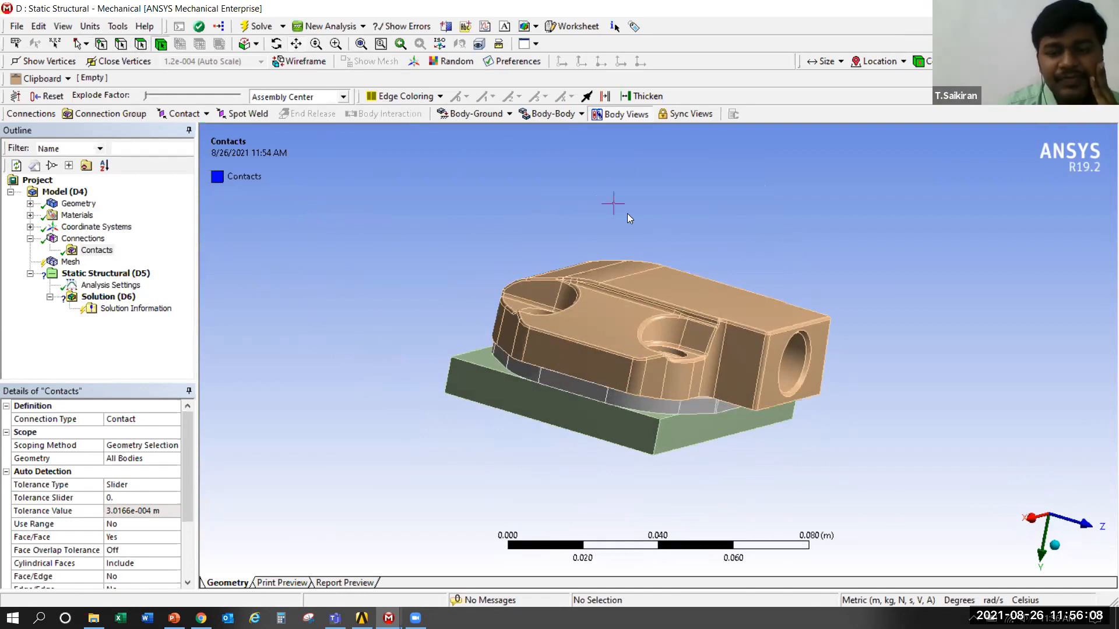
left_click(601, 299)
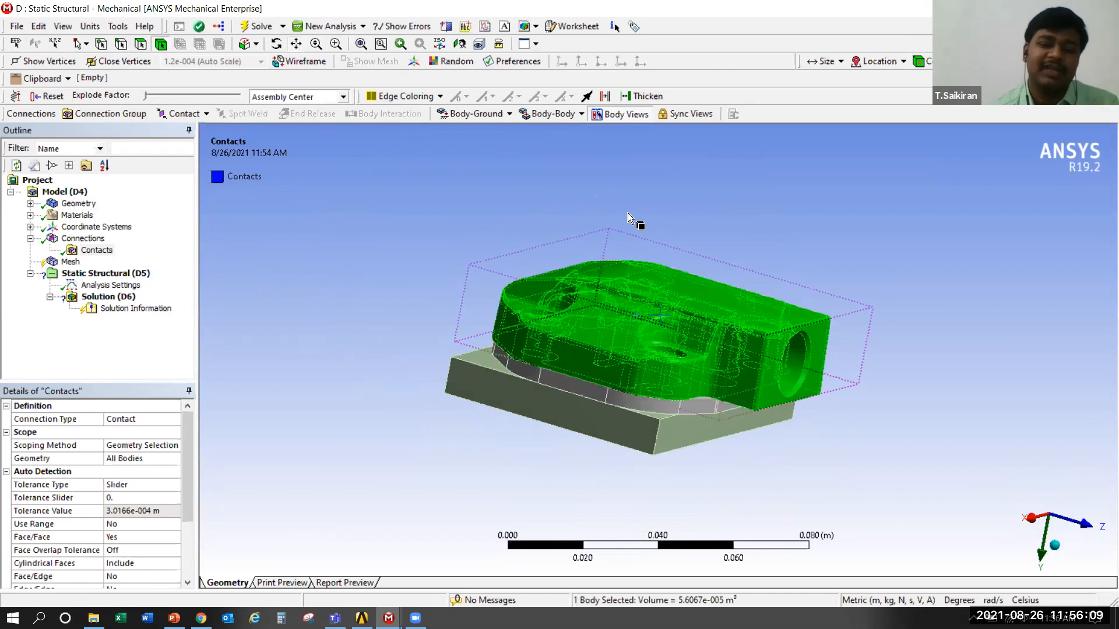
right_click(584, 299)
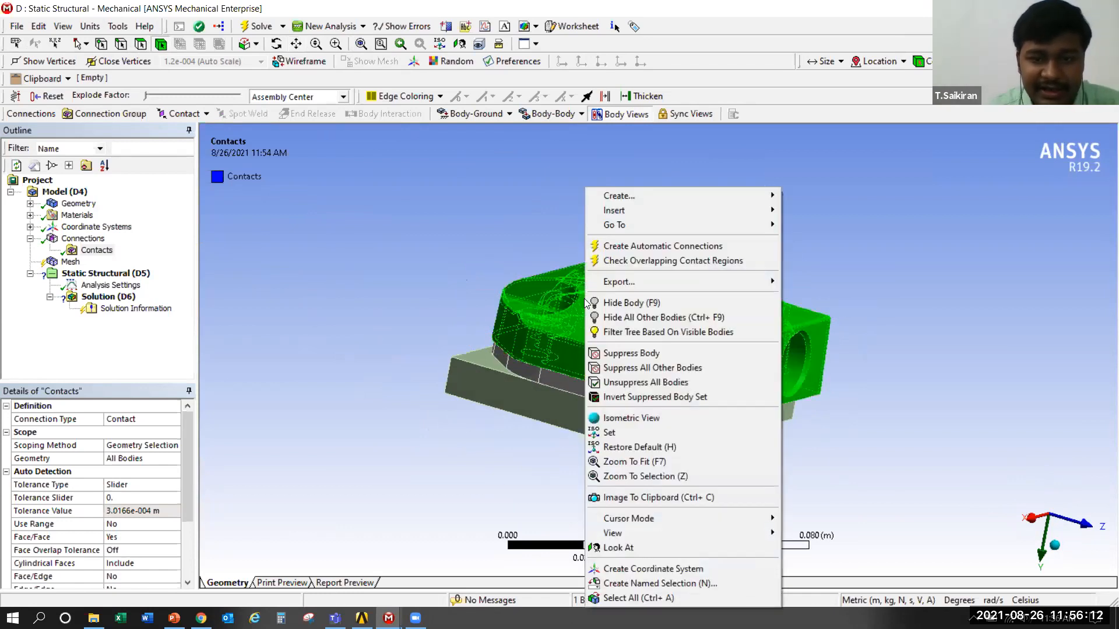
left_click(635, 303)
middle_click_drag(596, 319, 642, 306)
scroll(642, 306, "up", 1)
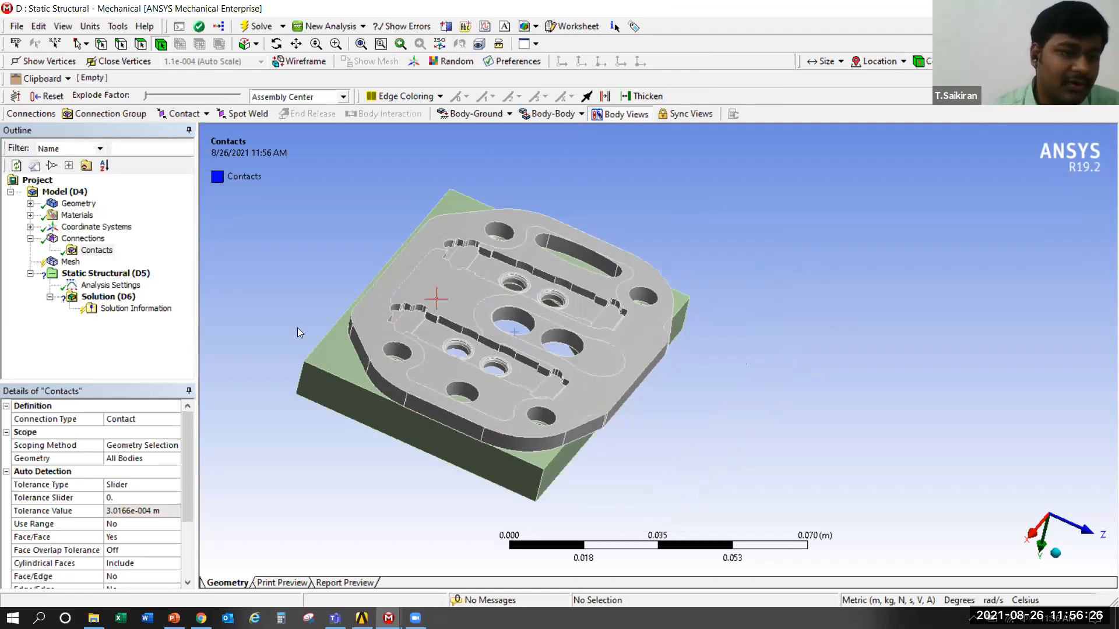
Insert a manual contact region under Contacts and widen the outline area so its full name can be read
right_click(95, 250)
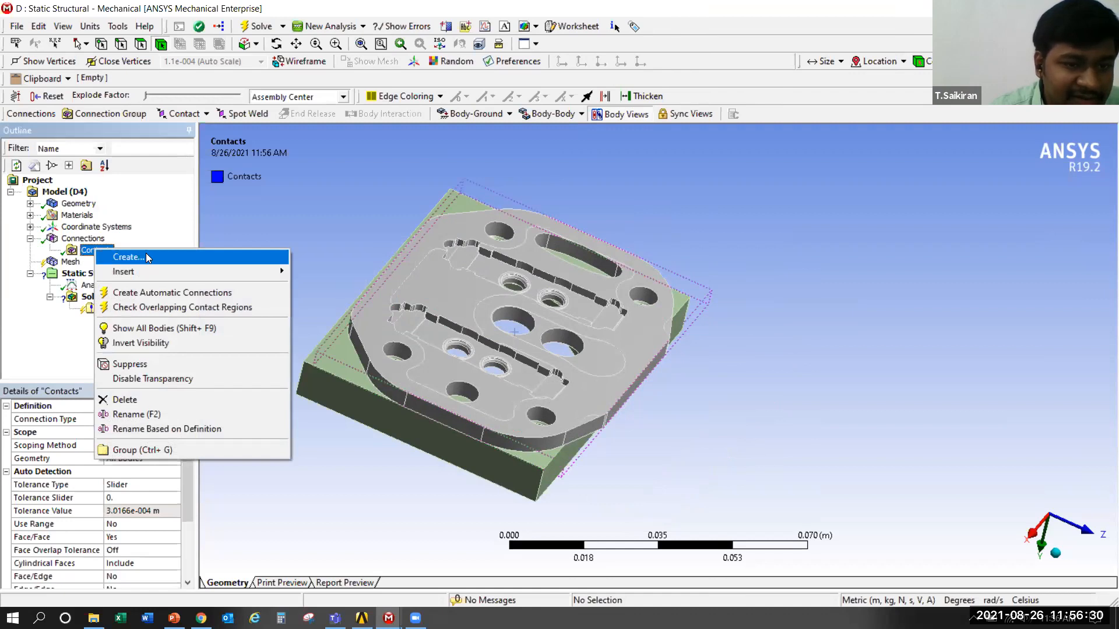
mouse_move(181, 269)
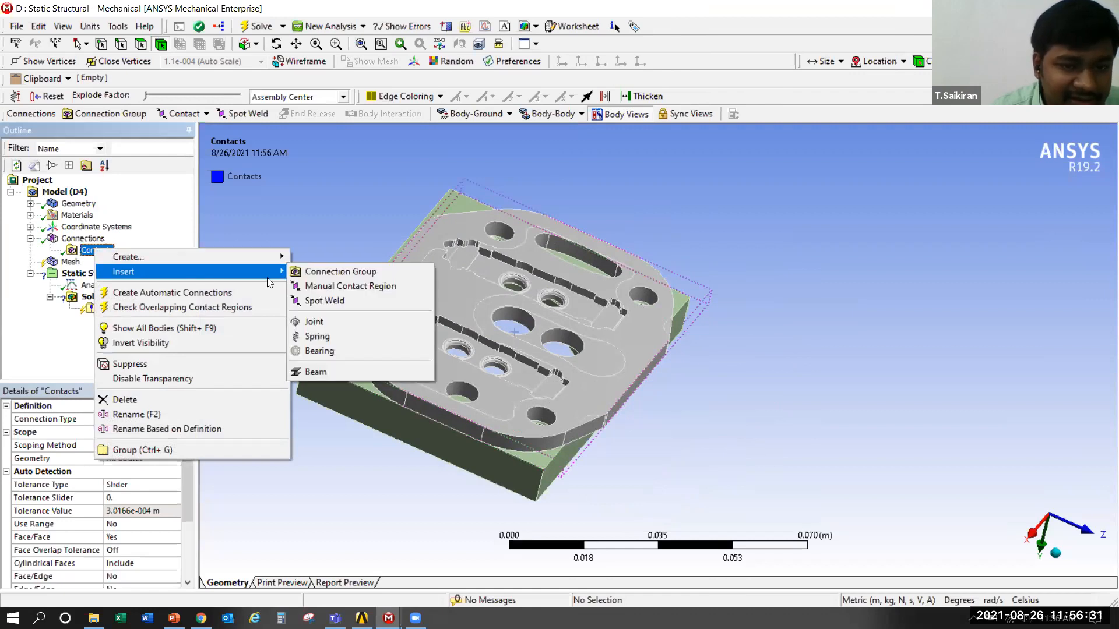
left_click(343, 288)
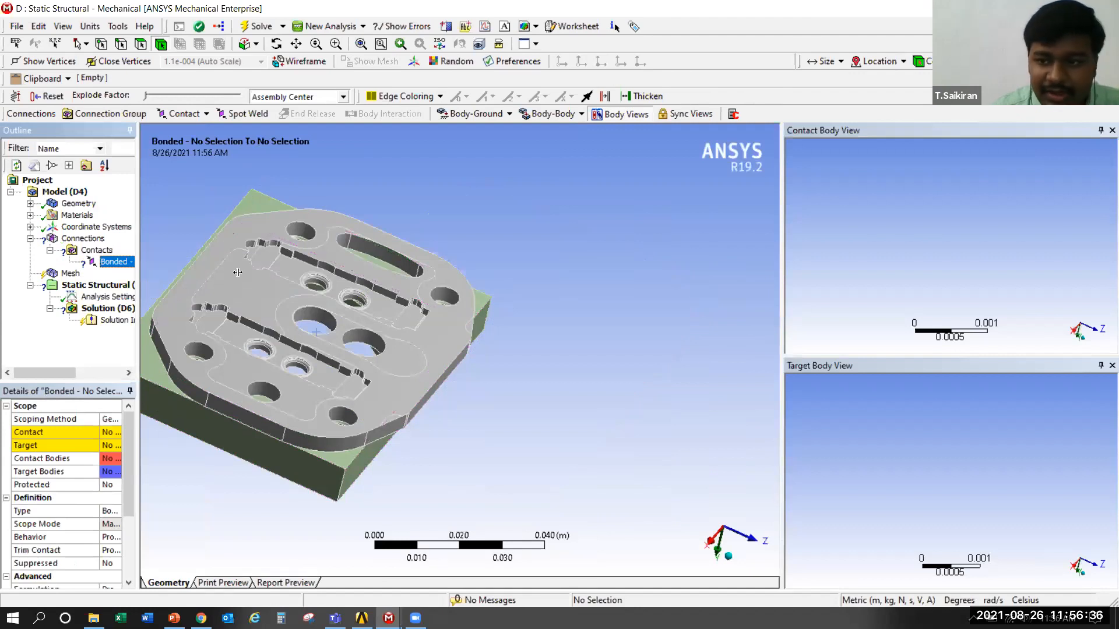
left_click_drag(138, 272, 239, 272)
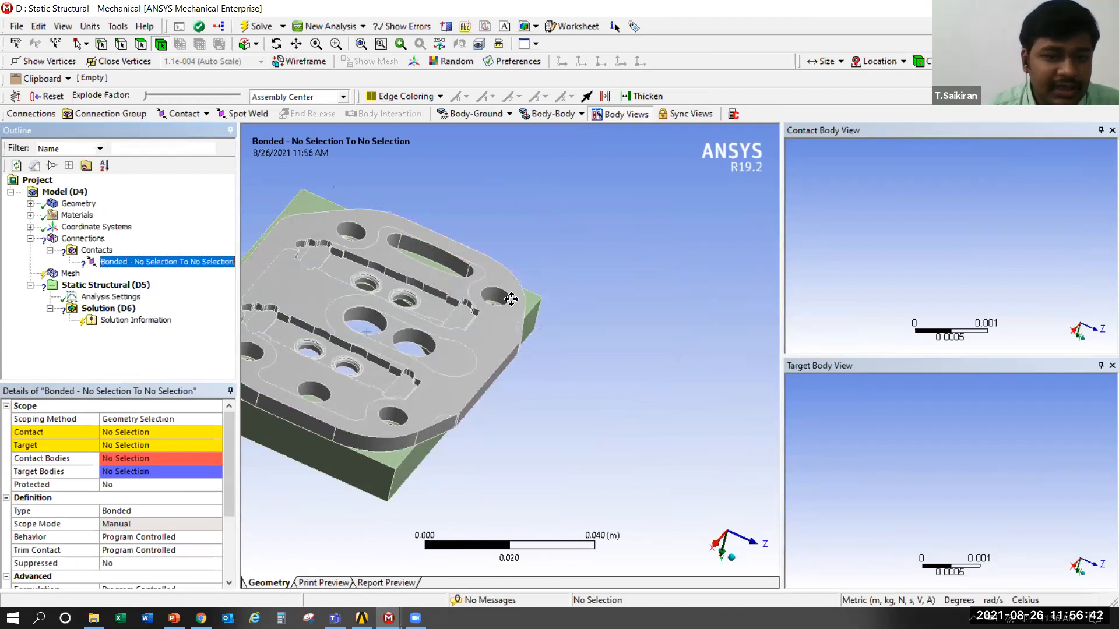
middle_click_drag(320, 308, 438, 327, "ctrl")
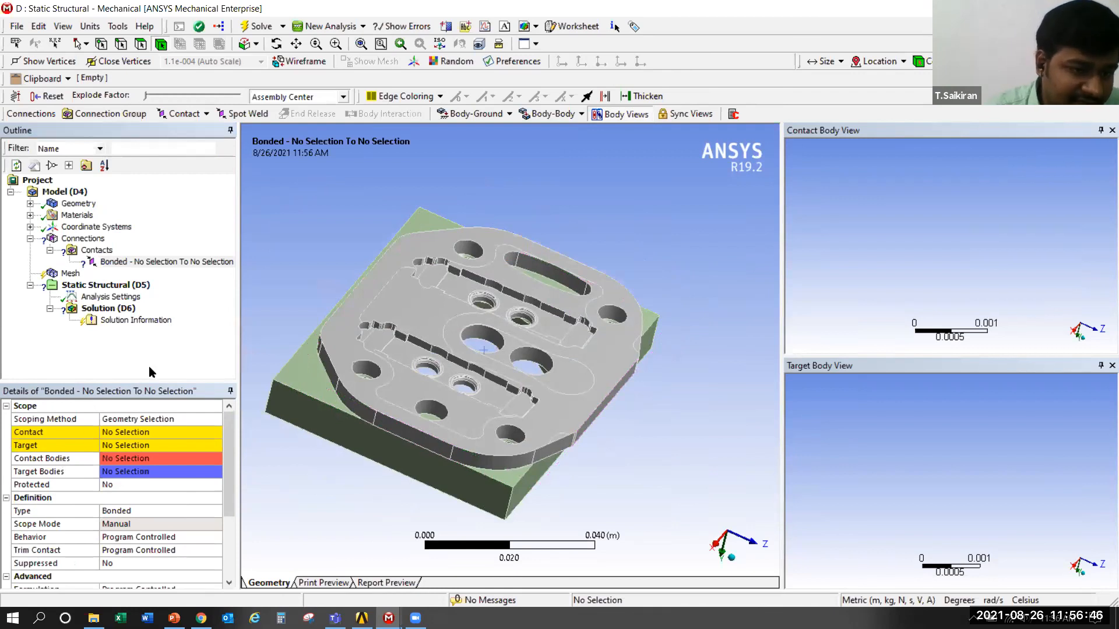
Rename the new manual contact region as CH_VP
right_click(166, 263)
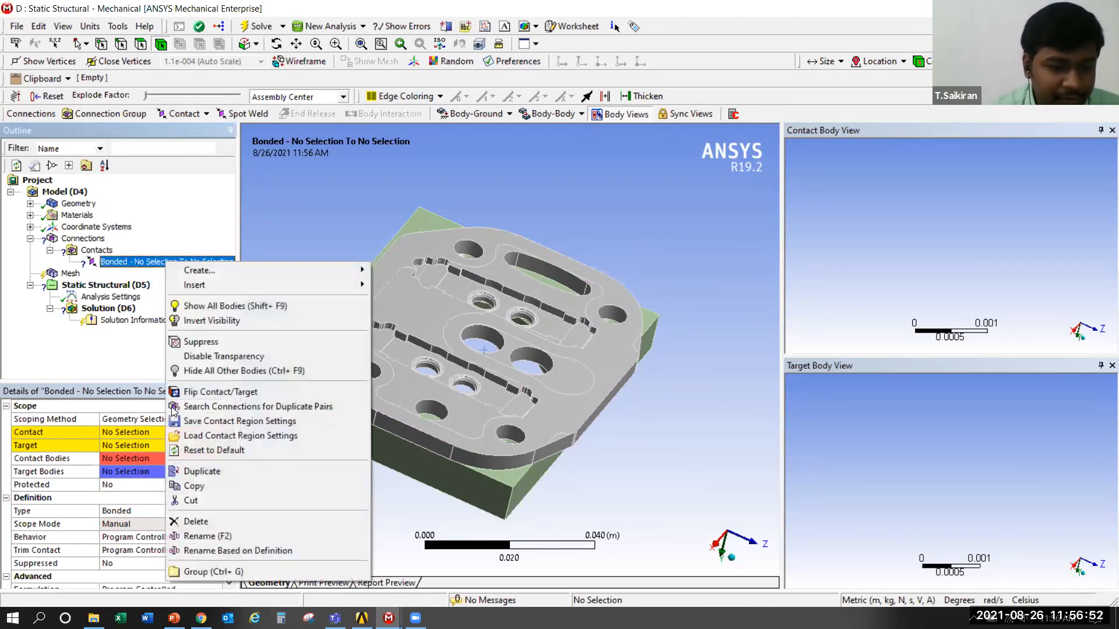
left_click(241, 537)
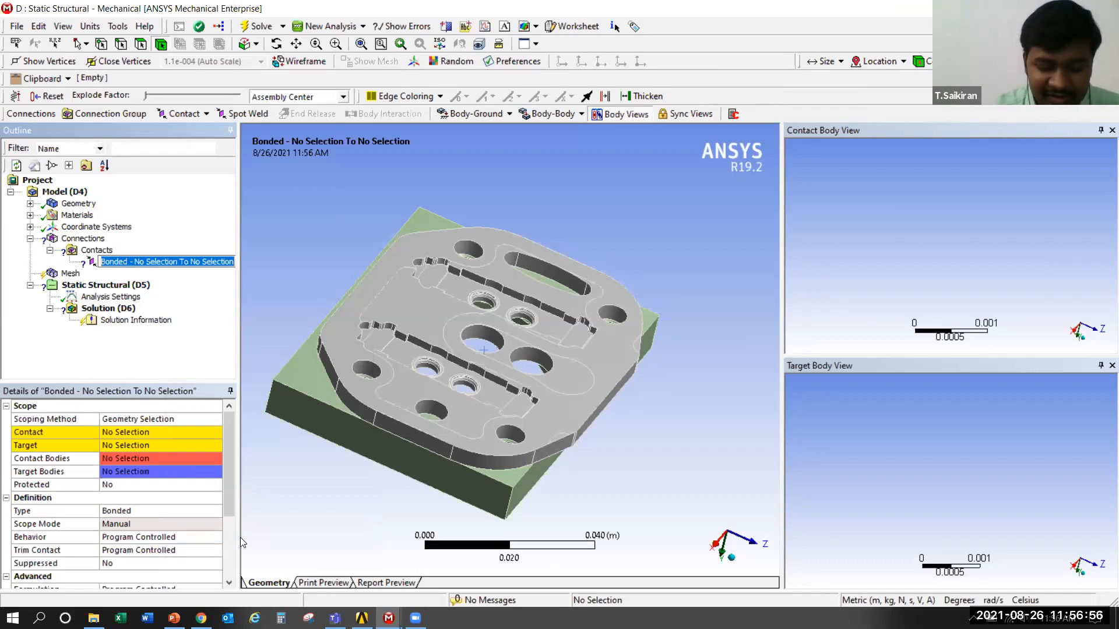
type("CH")
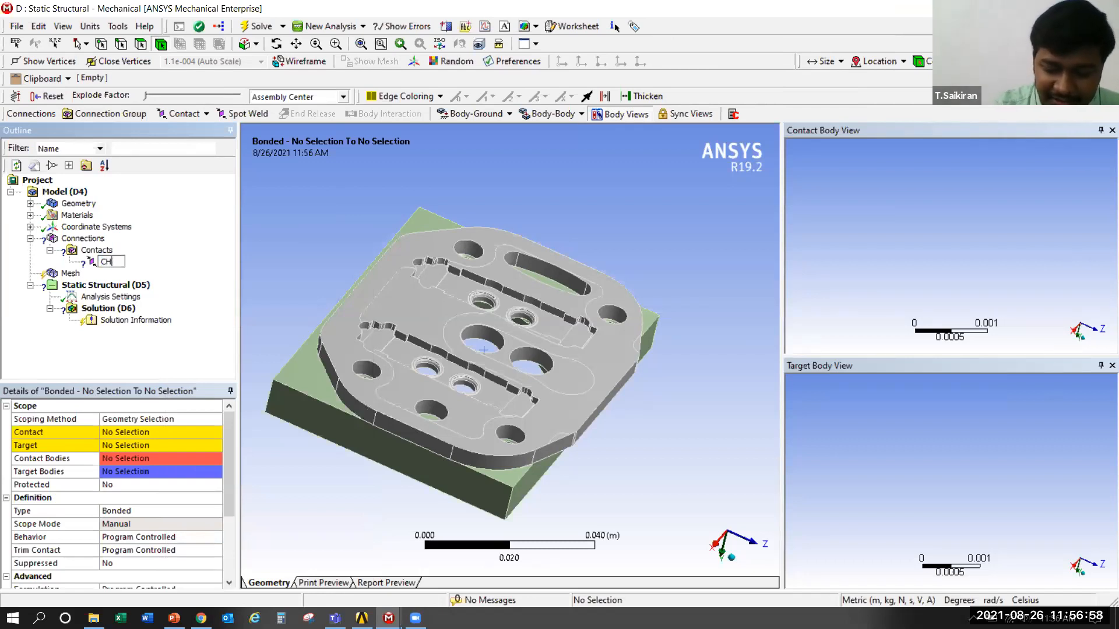
type("_VP")
key("Return")
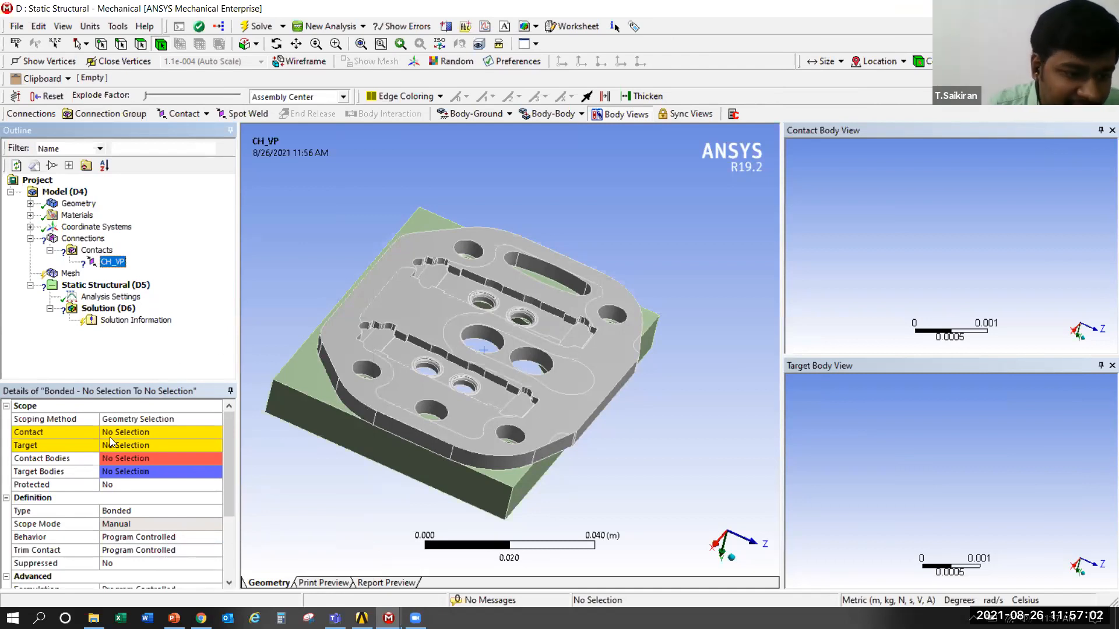
Scope the contact side of the region to the valve plate's upper sealing face, using face selection instead of the whole body
left_click(153, 432)
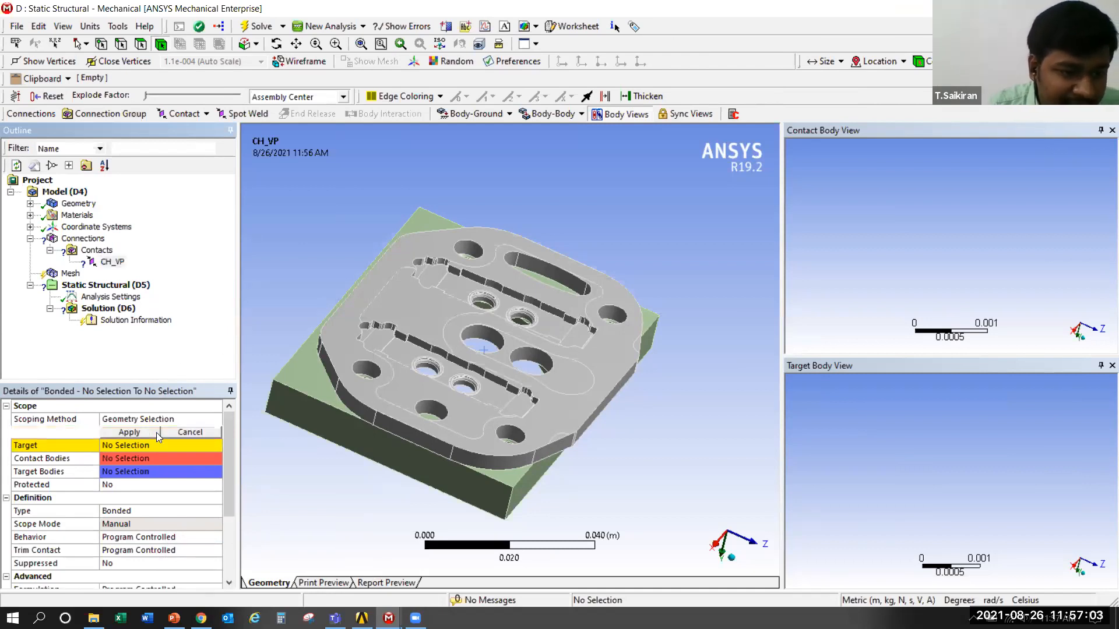
left_click(344, 335)
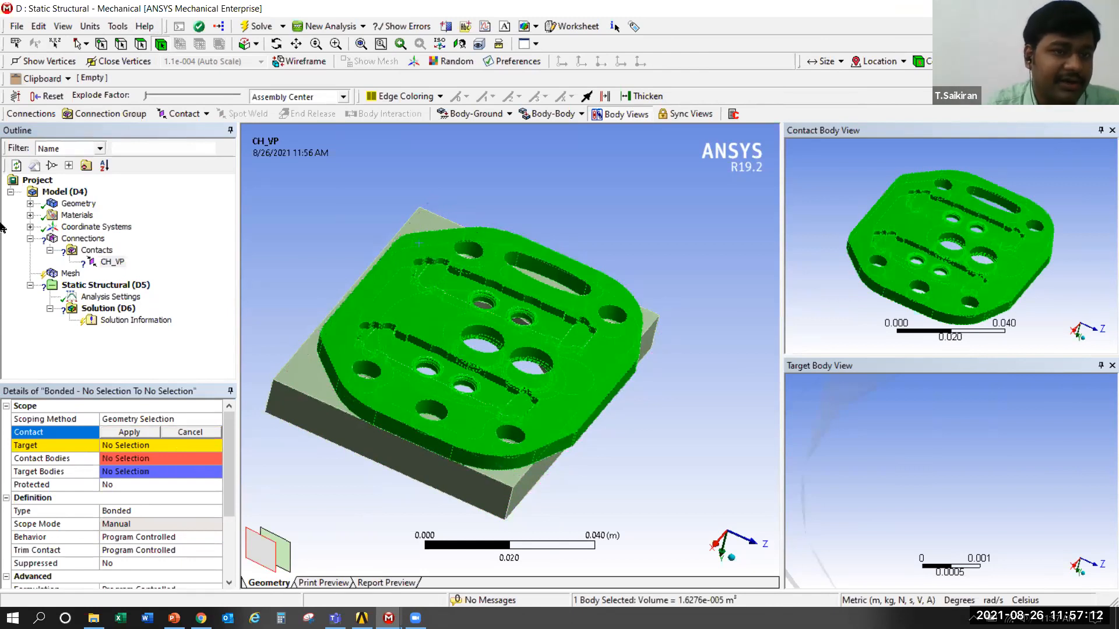
left_click(140, 44)
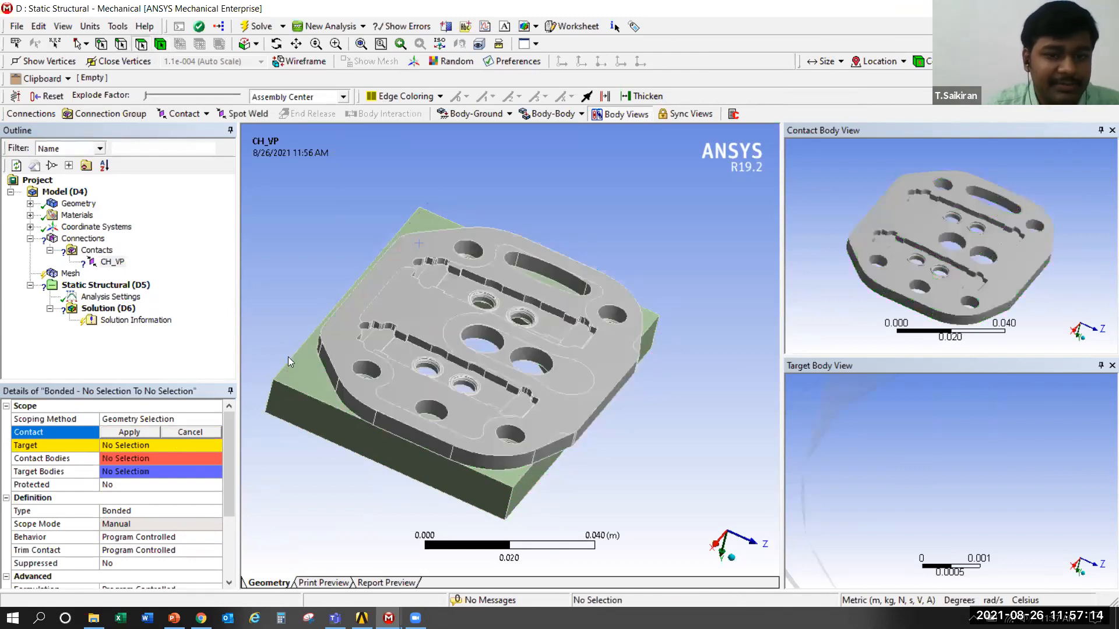
left_click(347, 317)
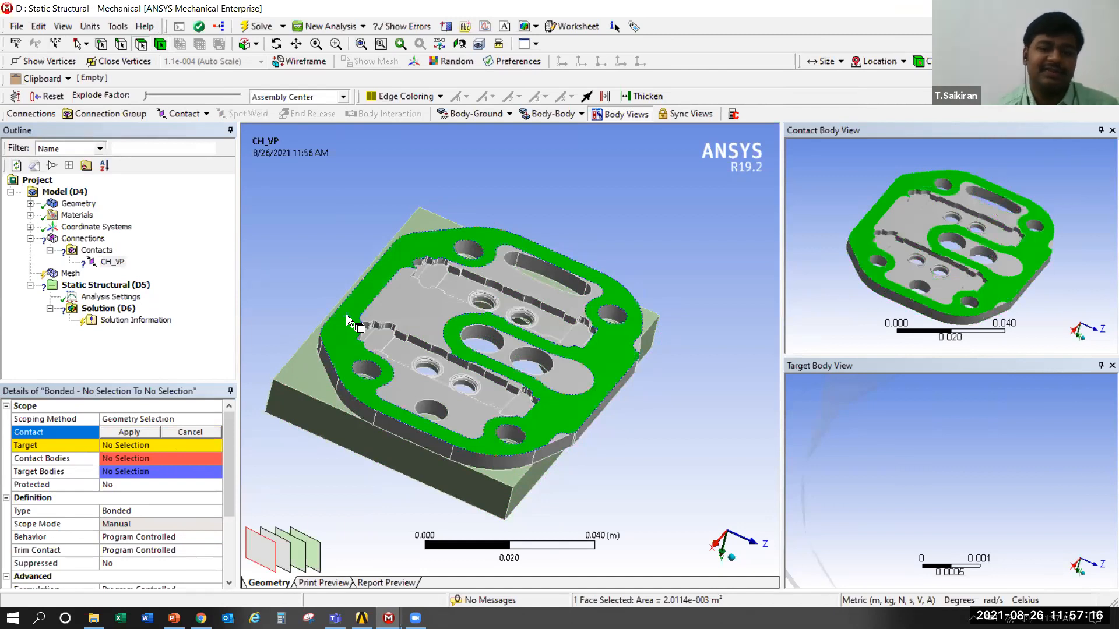
left_click(139, 433)
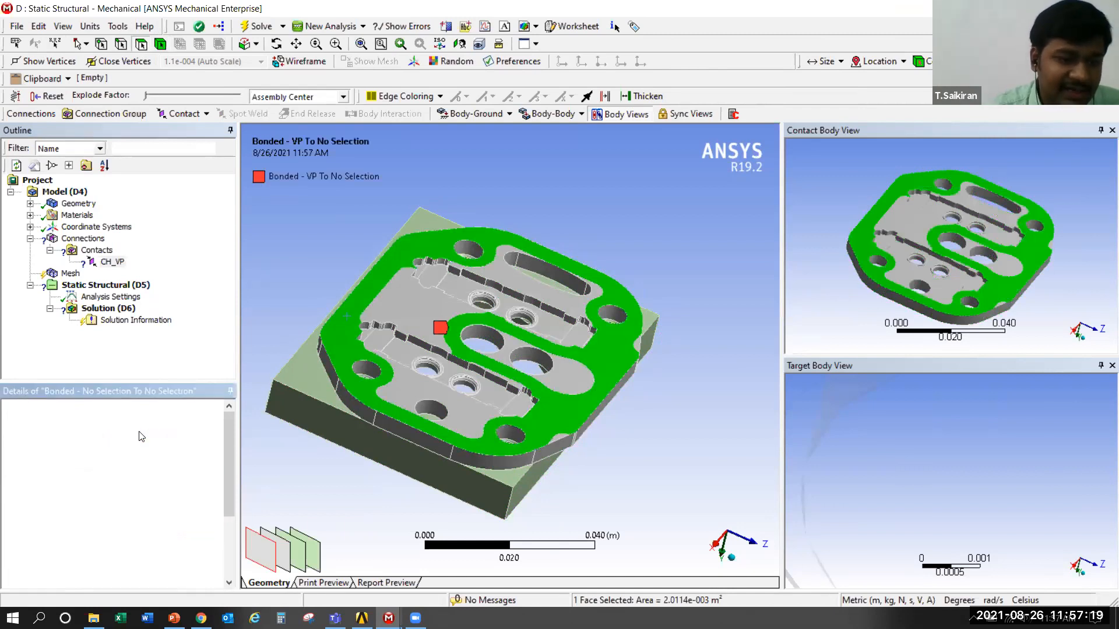
Show all bodies of the assembly again
right_click(539, 199)
left_click(451, 189)
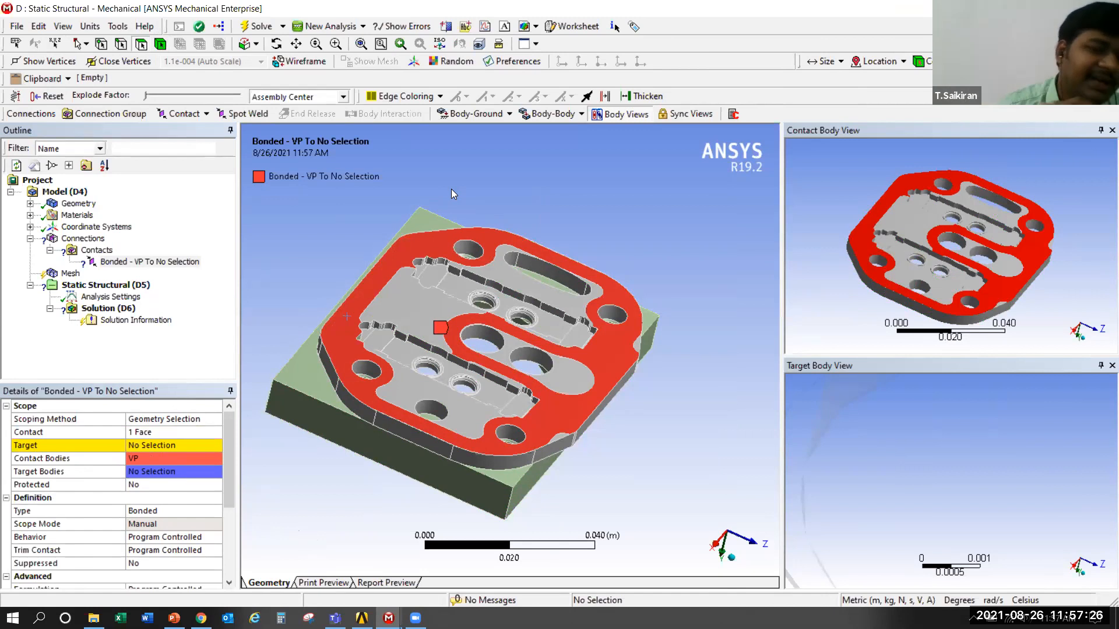
right_click(456, 179)
left_click(435, 178)
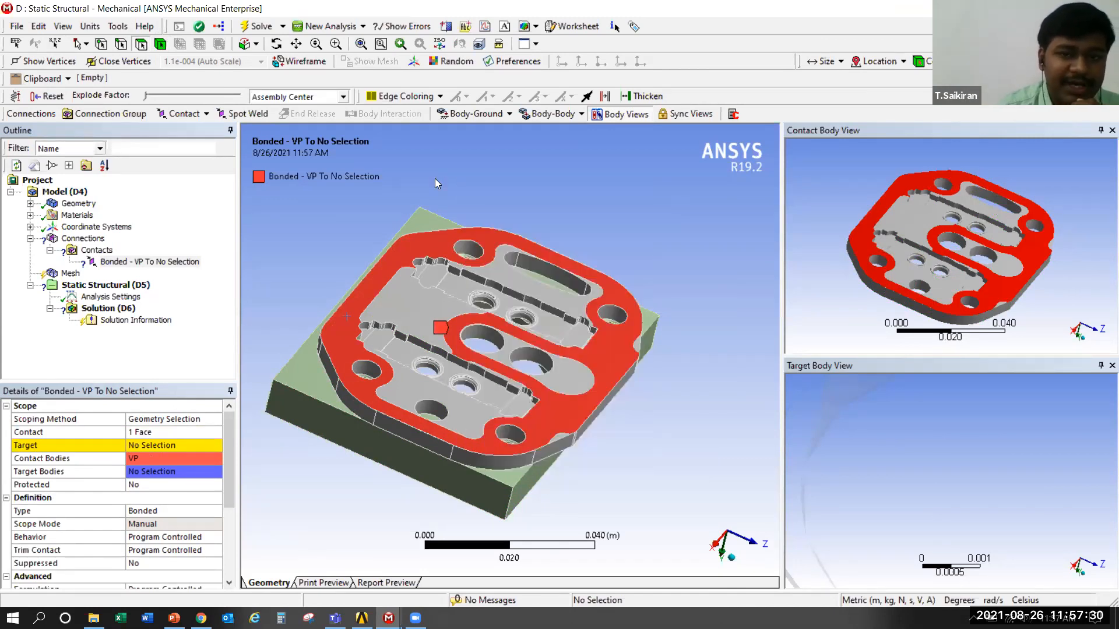
right_click(436, 184)
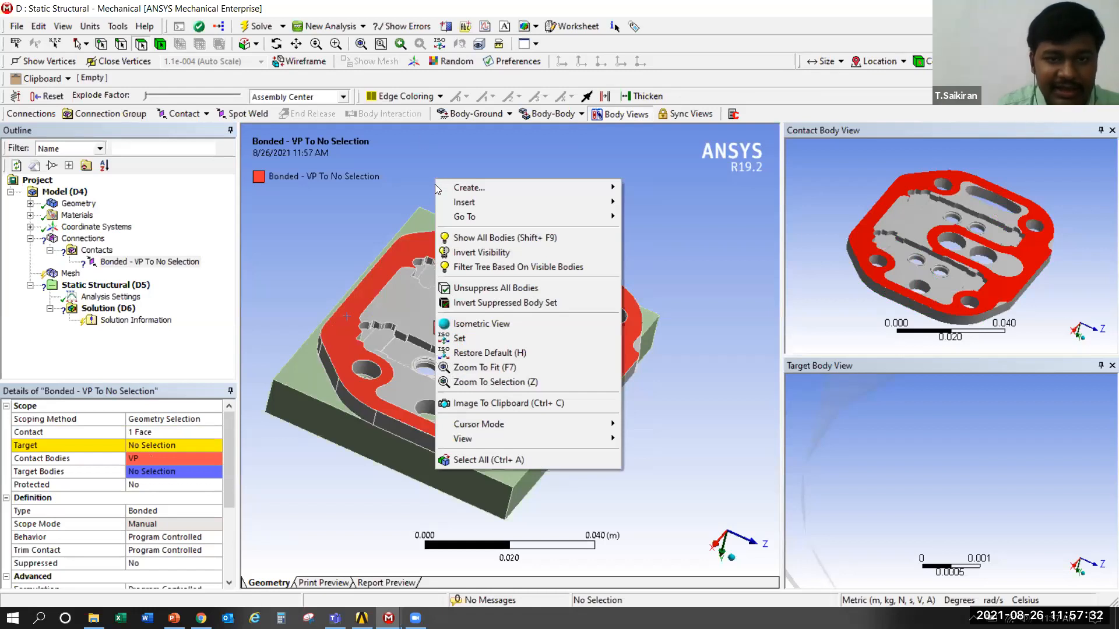
left_click(324, 224)
right_click(324, 227)
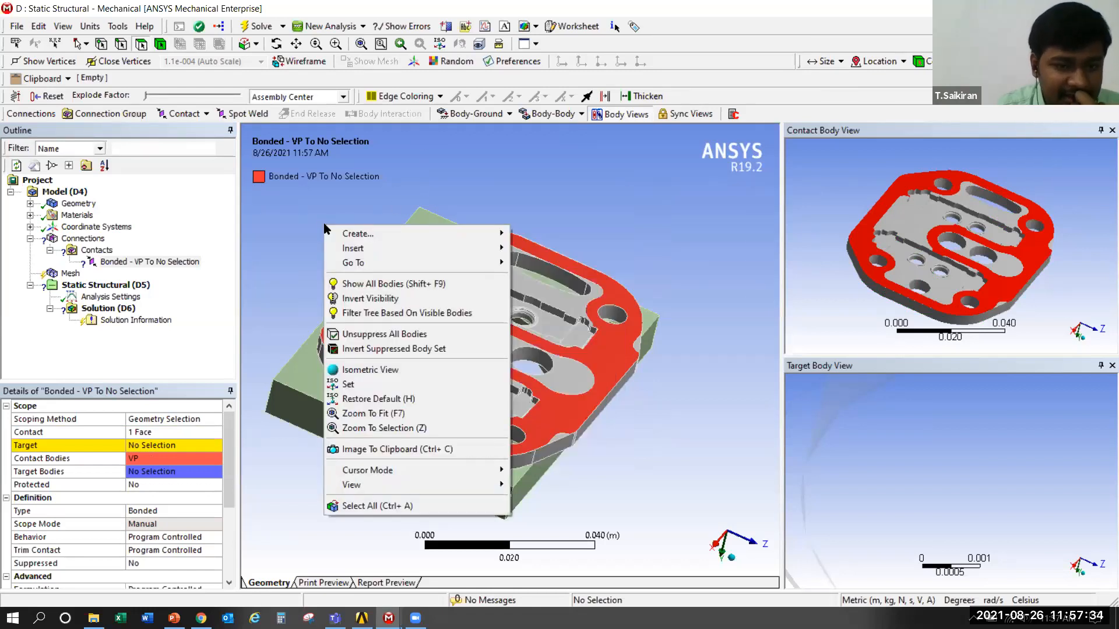
left_click(366, 291)
Isolate the cover by hiding all other bodies and turn it to expose its underside
middle_click_drag(327, 487, 470, 303)
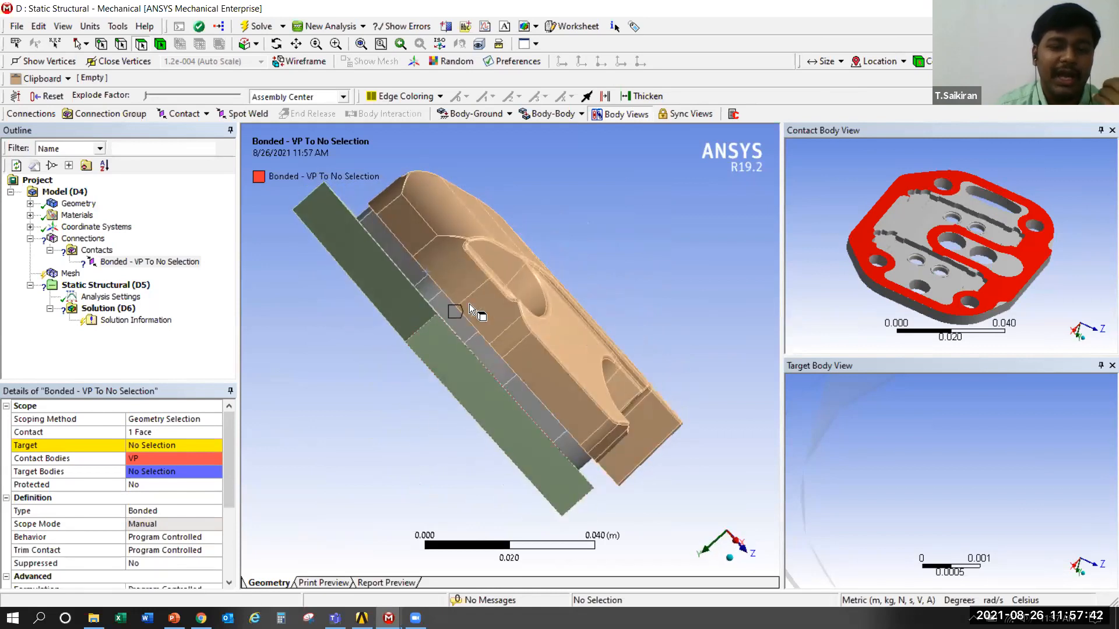
left_click(454, 220)
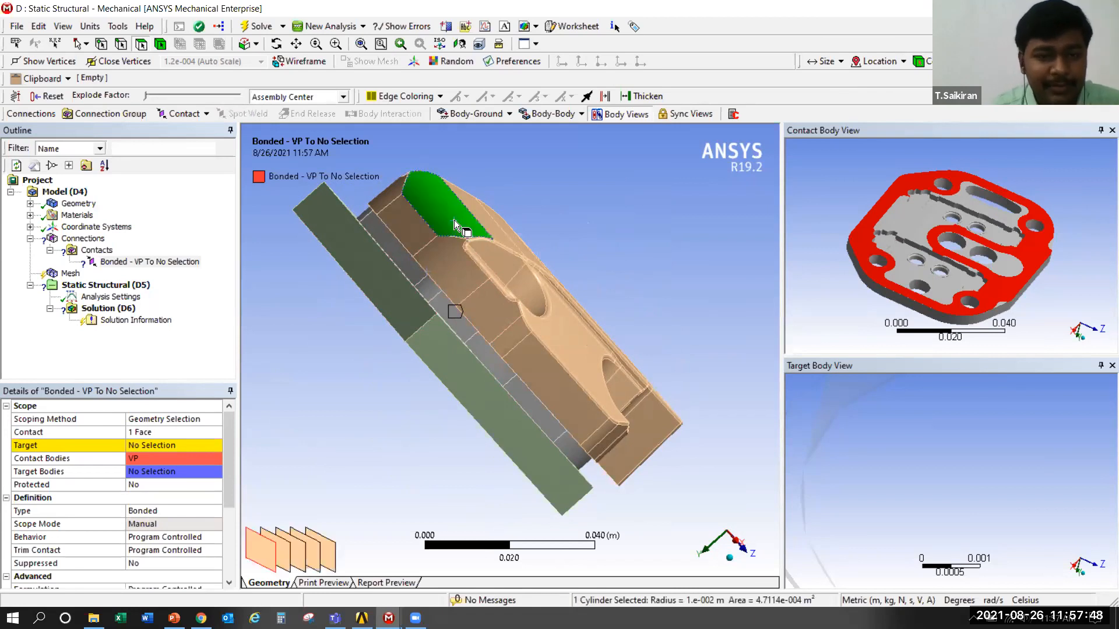
right_click(454, 221)
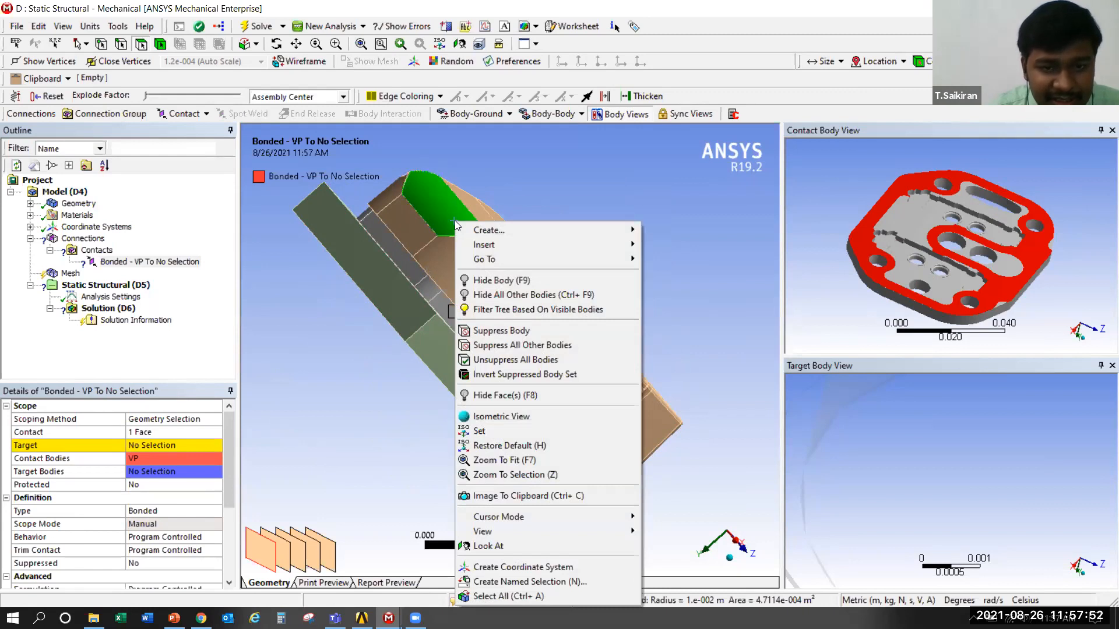
left_click(501, 296)
middle_click_drag(327, 415, 436, 202)
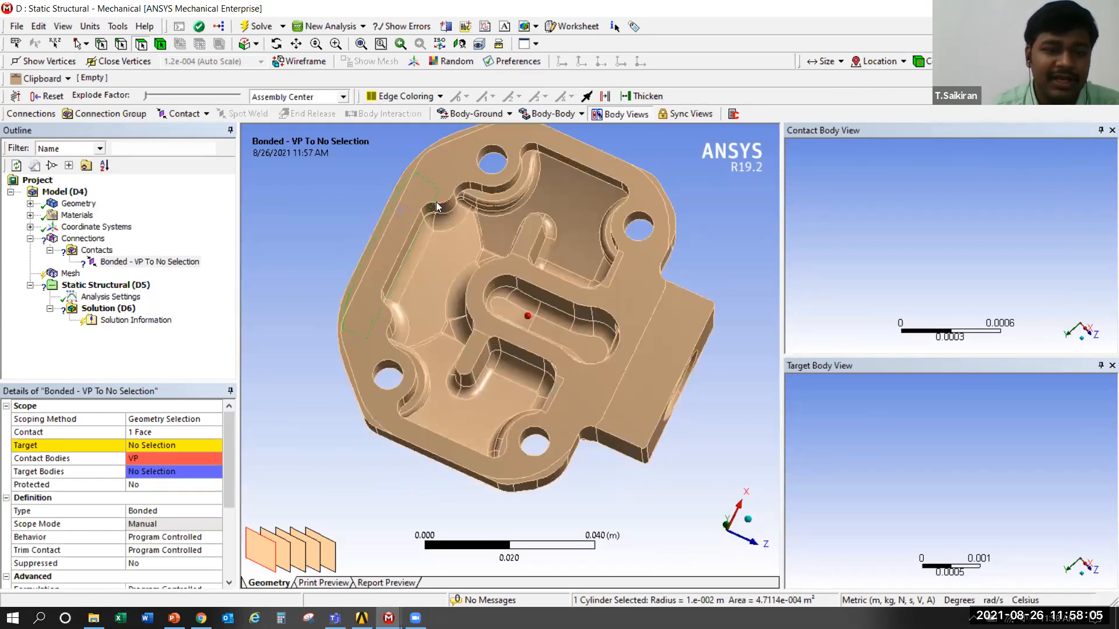
Scope the target side of the contact region to the cover's flat underside sealing face
left_click(157, 445)
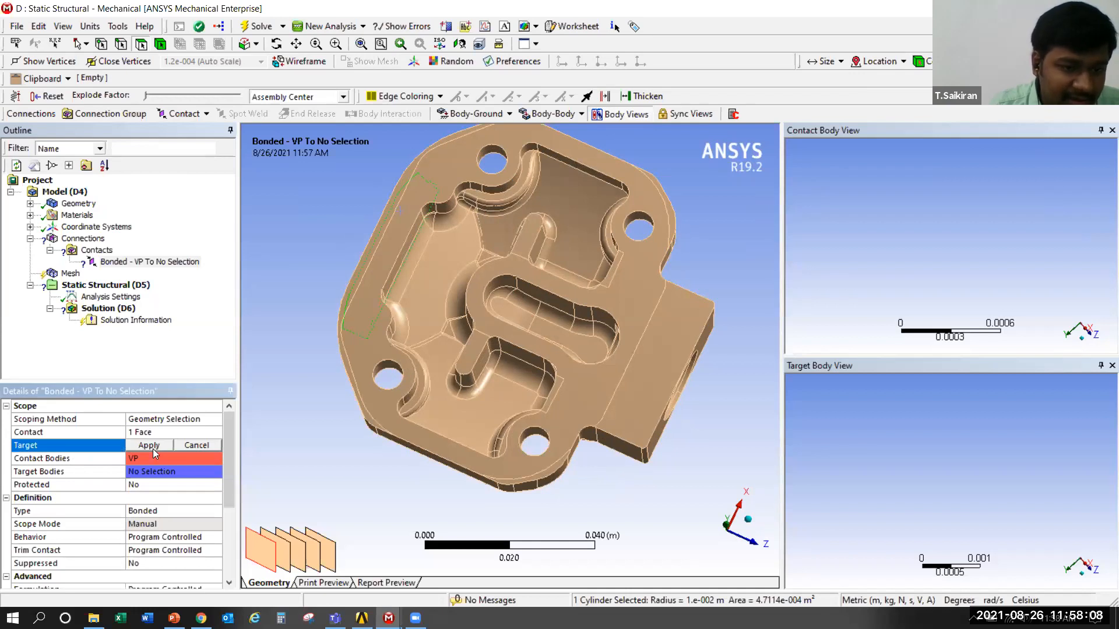
left_click(407, 207)
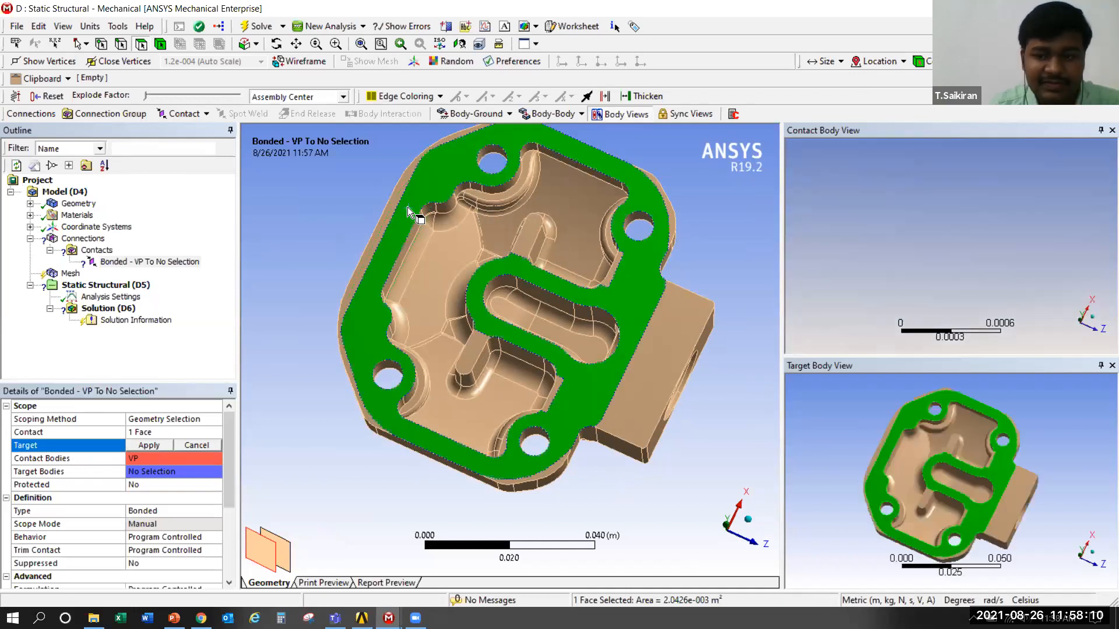
left_click(136, 445)
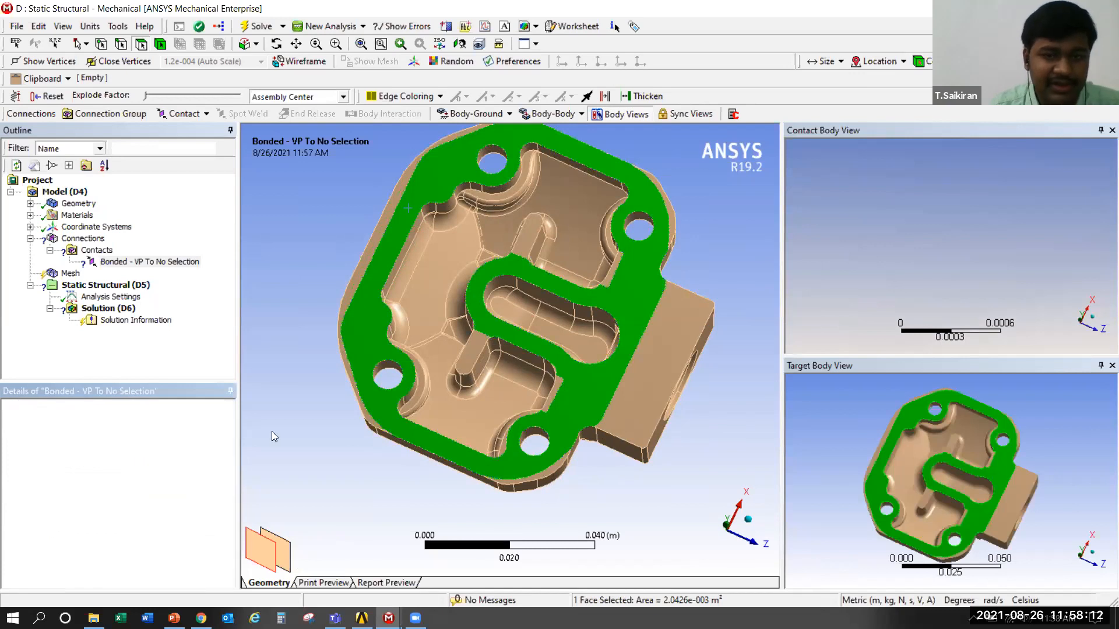
Show all bodies of the assembly again and inspect the scoped faces in the contact and target body views
middle_click_drag(521, 438, 291, 402)
right_click(292, 402)
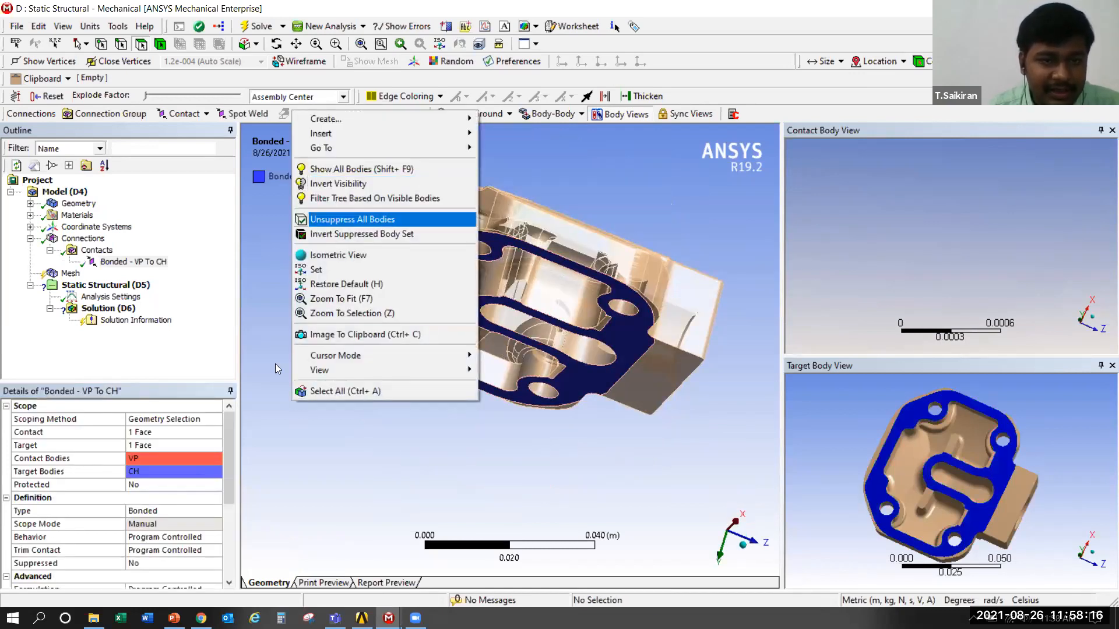
left_click(340, 440)
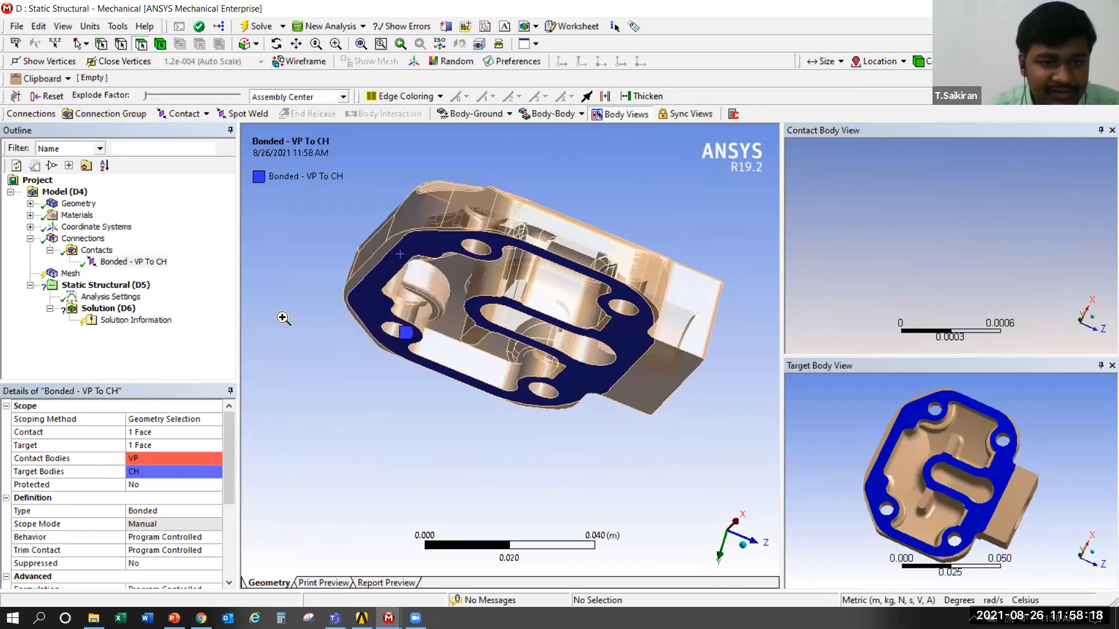
right_click(282, 316)
left_click(331, 376)
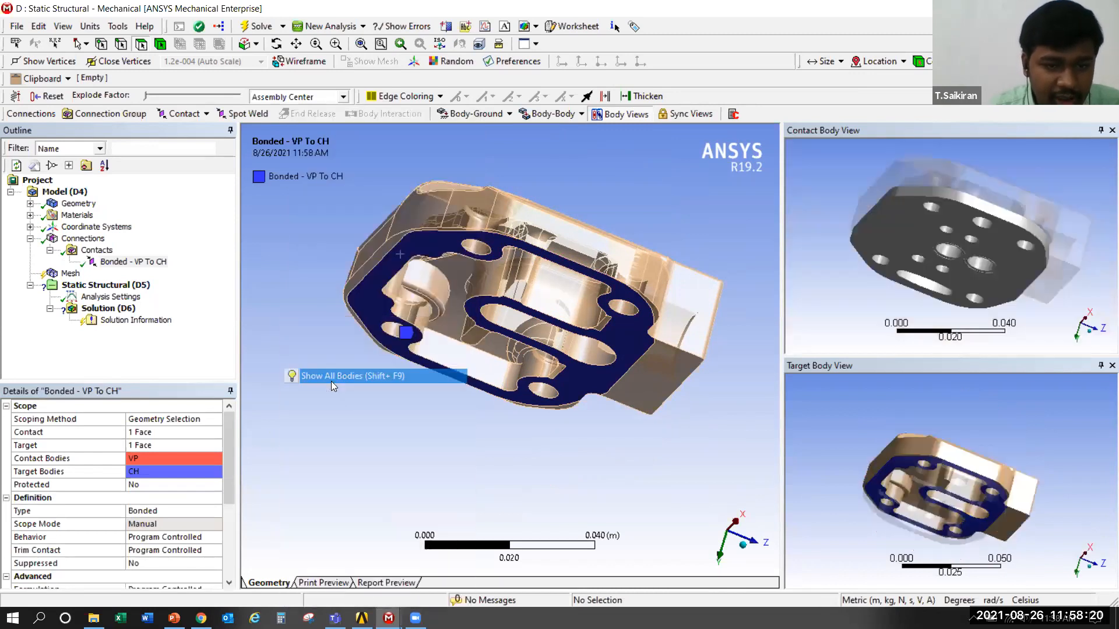
middle_click_drag(394, 376, 353, 504)
middle_click_drag(948, 187, 898, 262)
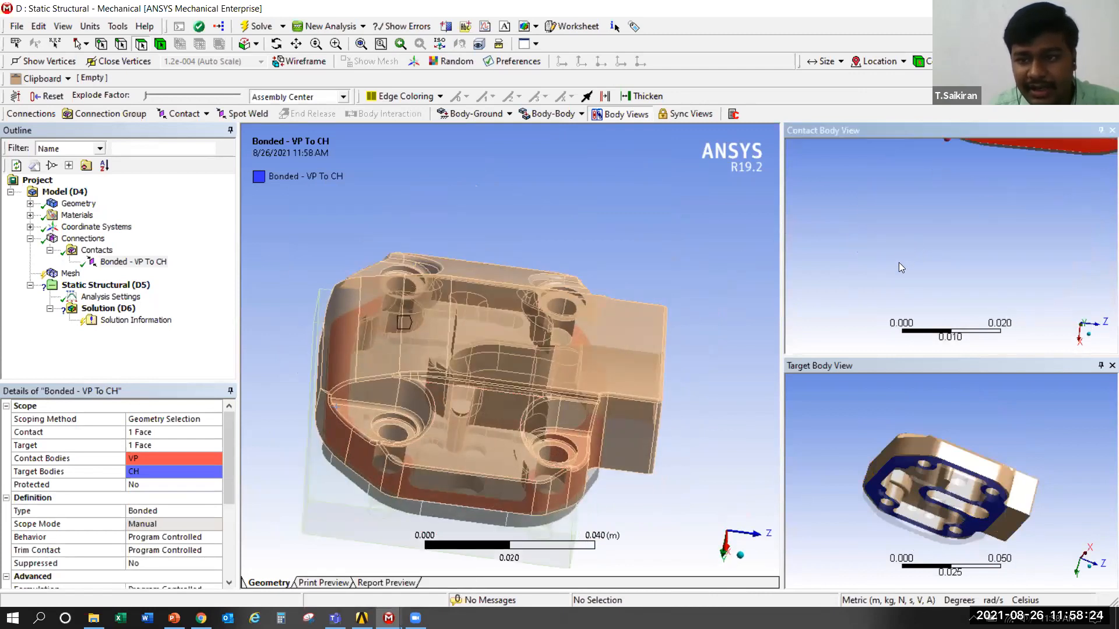
scroll(937, 178, "down", 3)
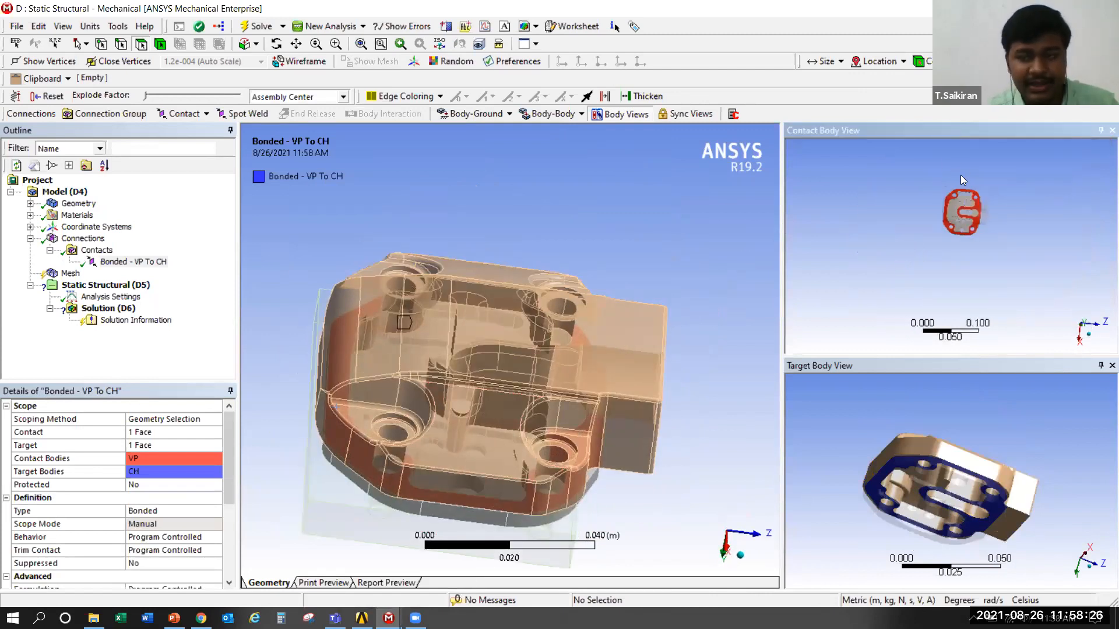
scroll(962, 242, "up", 3)
scroll(962, 243, "up", 2)
middle_click_drag(970, 494, 931, 476)
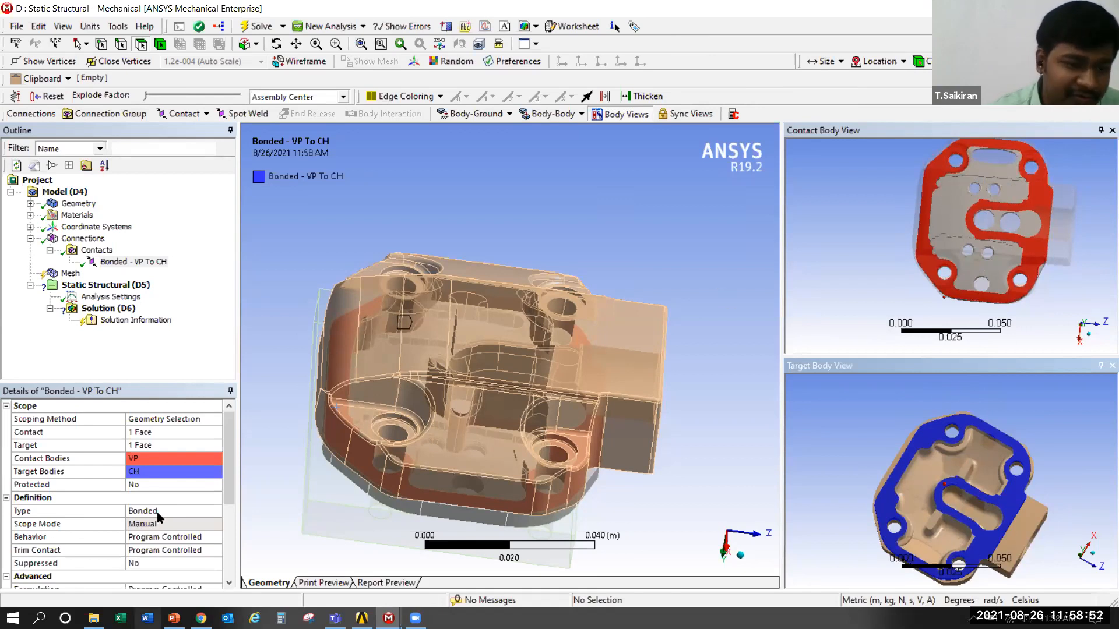
Set the contact type of the valve plate to cover region to Bonded
left_click_drag(225, 465, 226, 496)
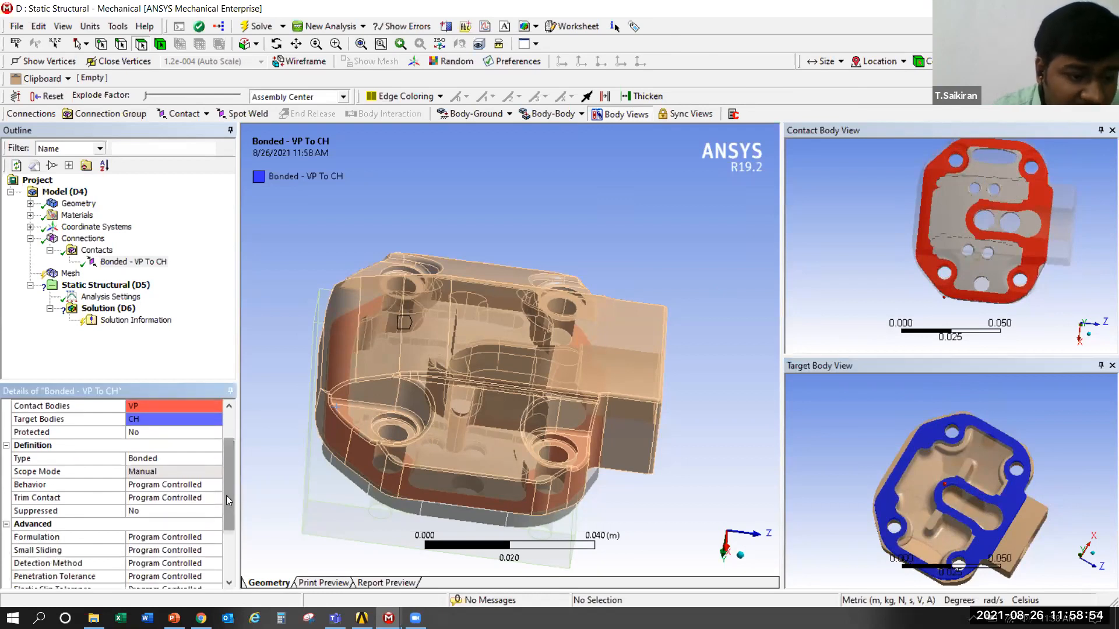
left_click(159, 458)
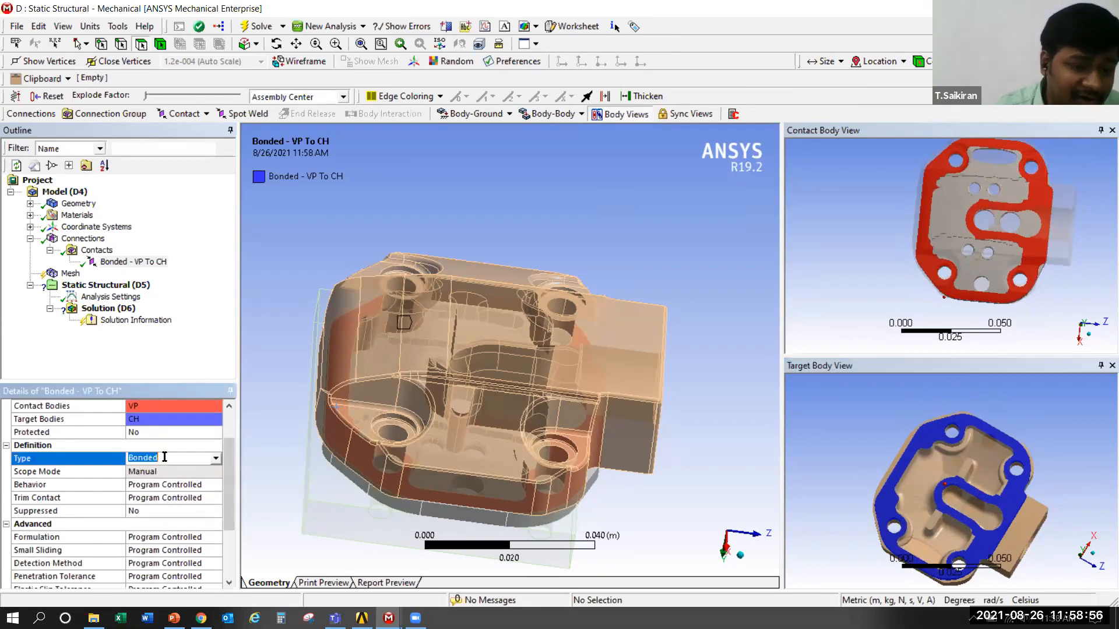
left_click(216, 458)
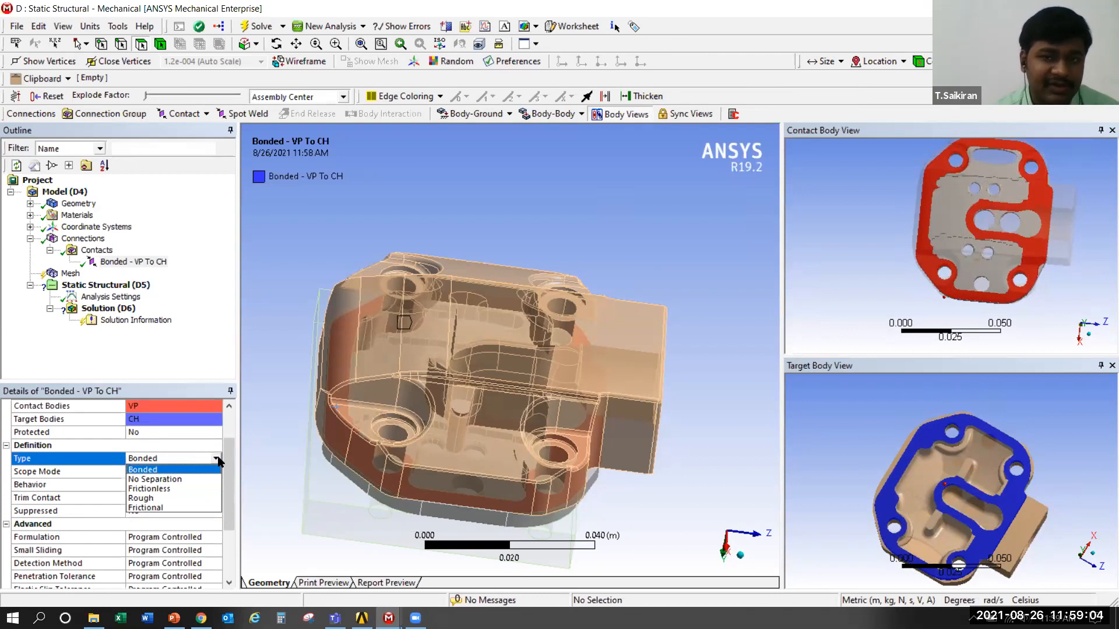
left_click(163, 472)
Insert a second manual contact region under Contacts for the valve plate and base
left_click(105, 251)
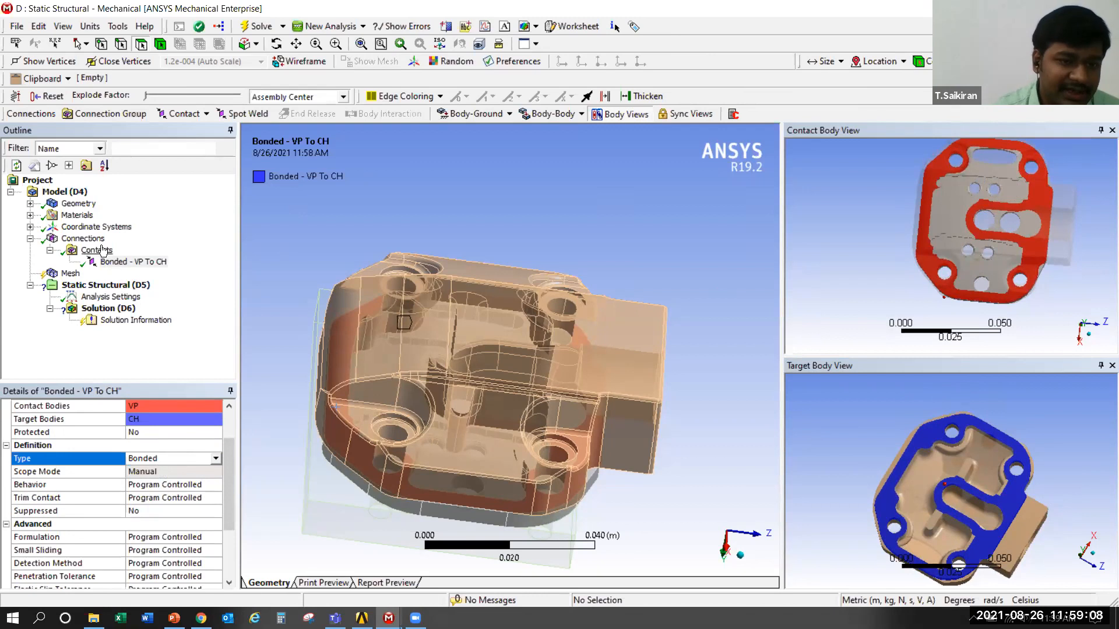
middle_click_drag(602, 453, 620, 438)
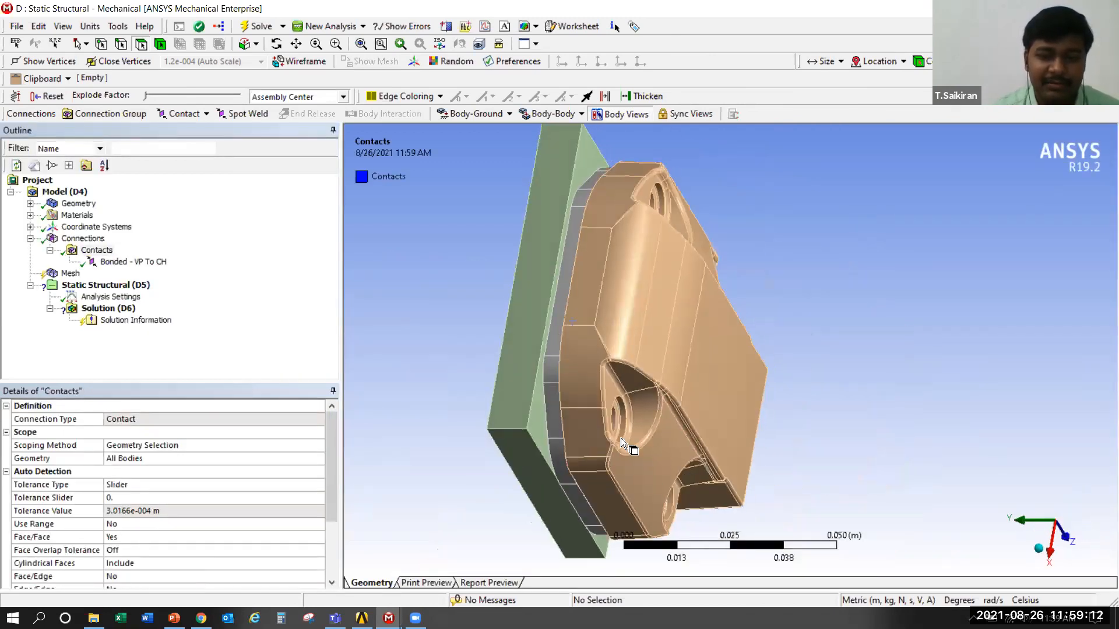
middle_click_drag(610, 384, 603, 341)
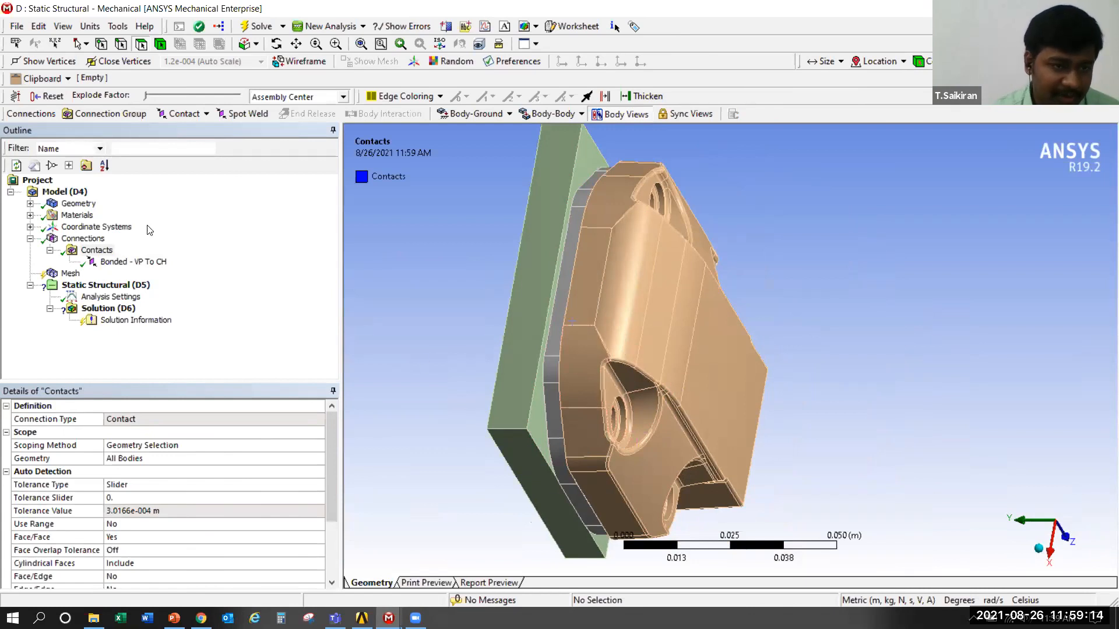
right_click(107, 254)
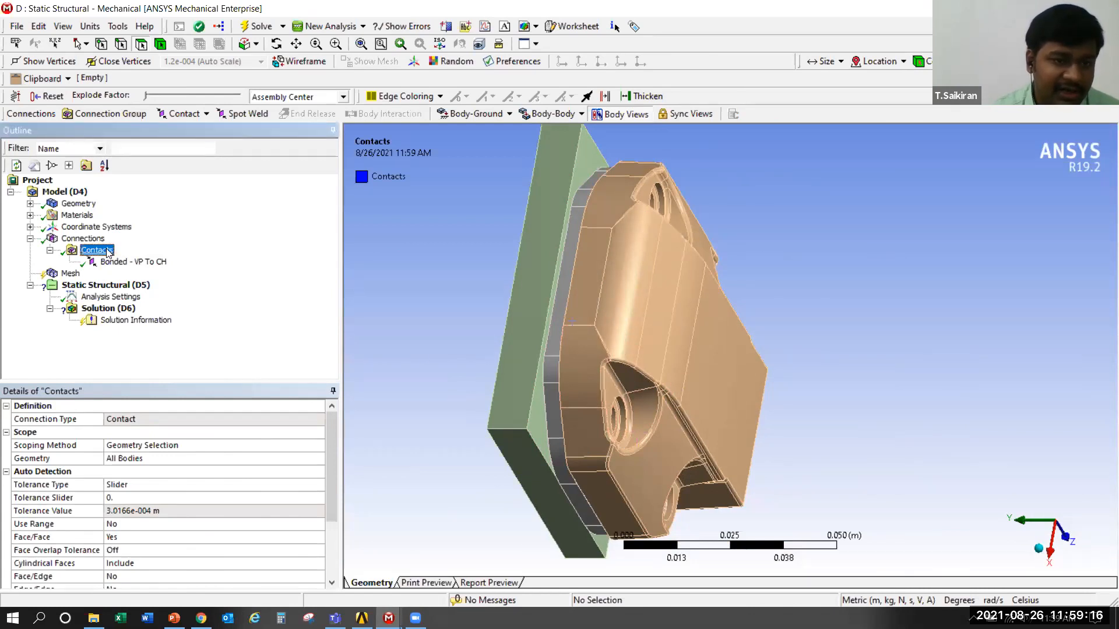
mouse_move(236, 277)
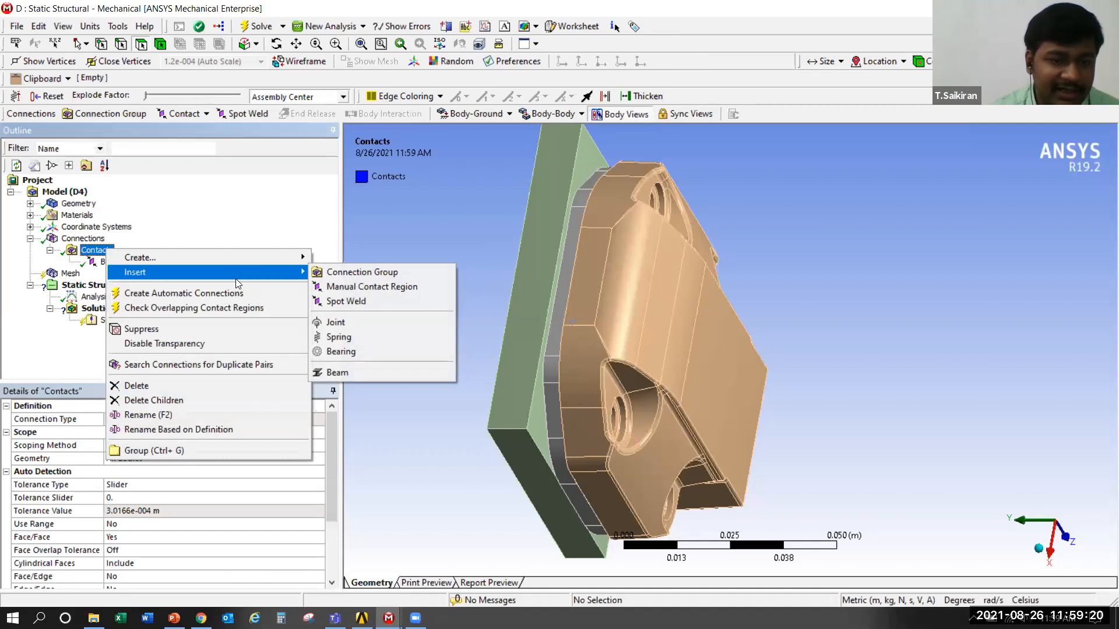
left_click(371, 287)
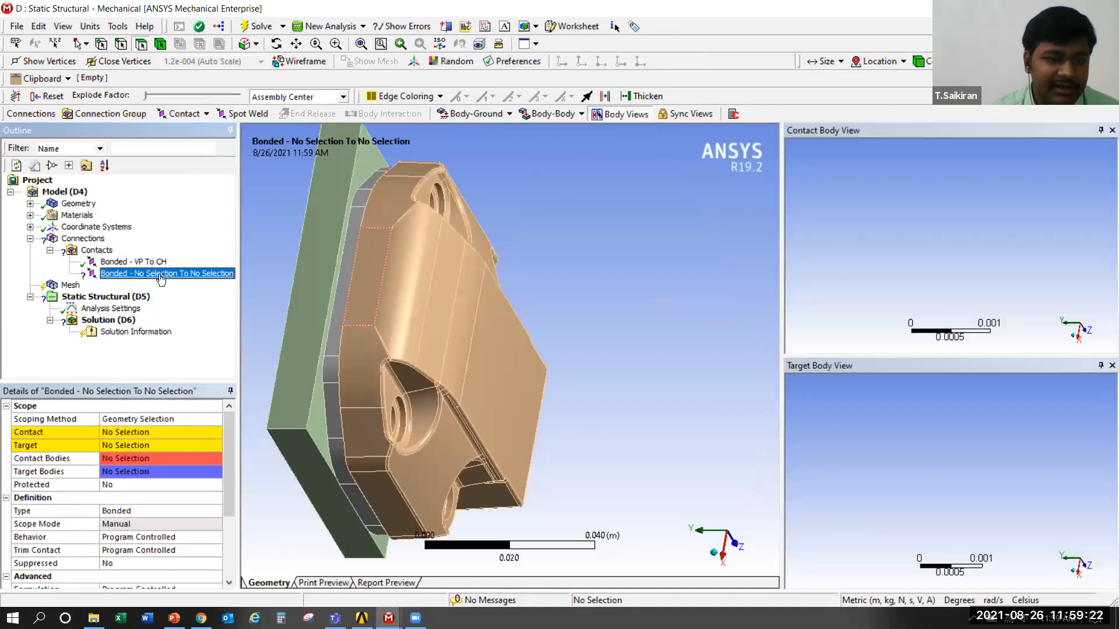
Rename the new contact region as CC_VP
right_click(162, 278)
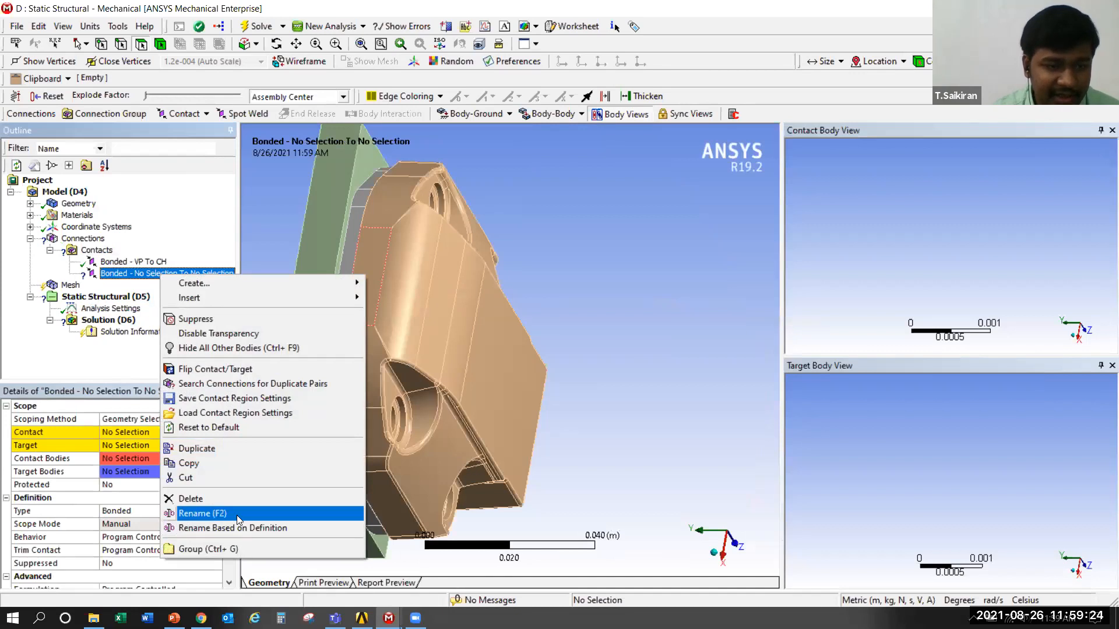
left_click(239, 515)
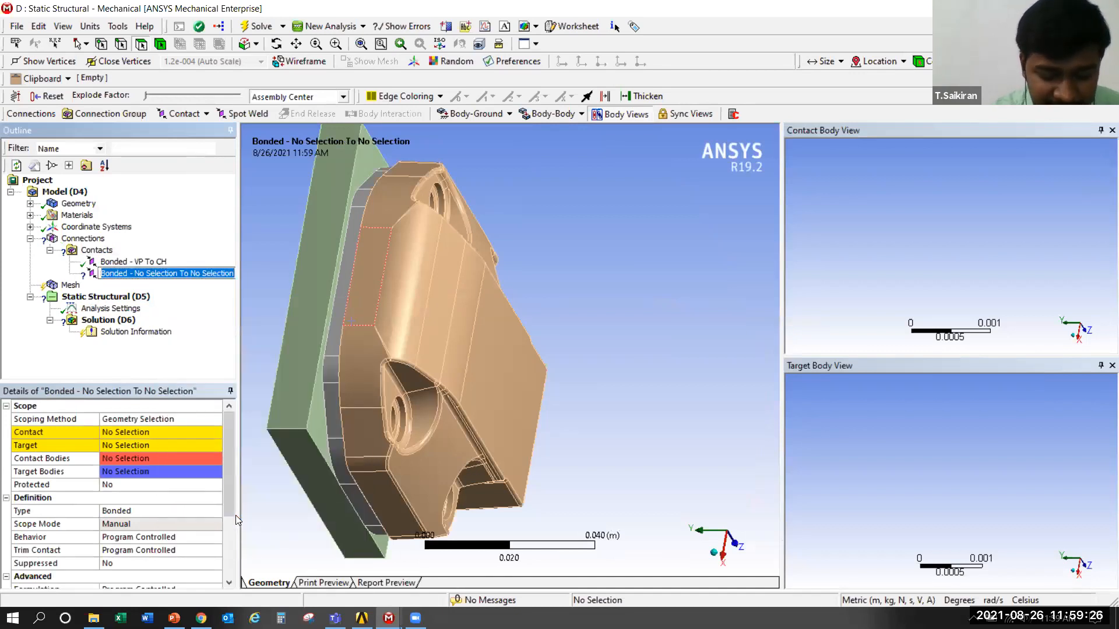
type("CC_")
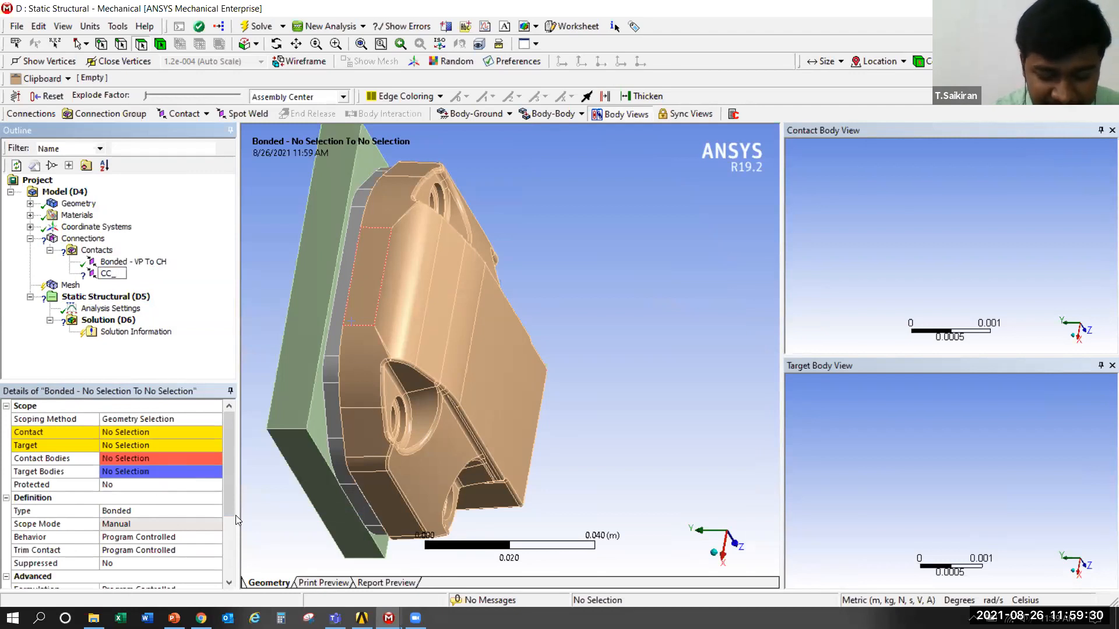
type("VP")
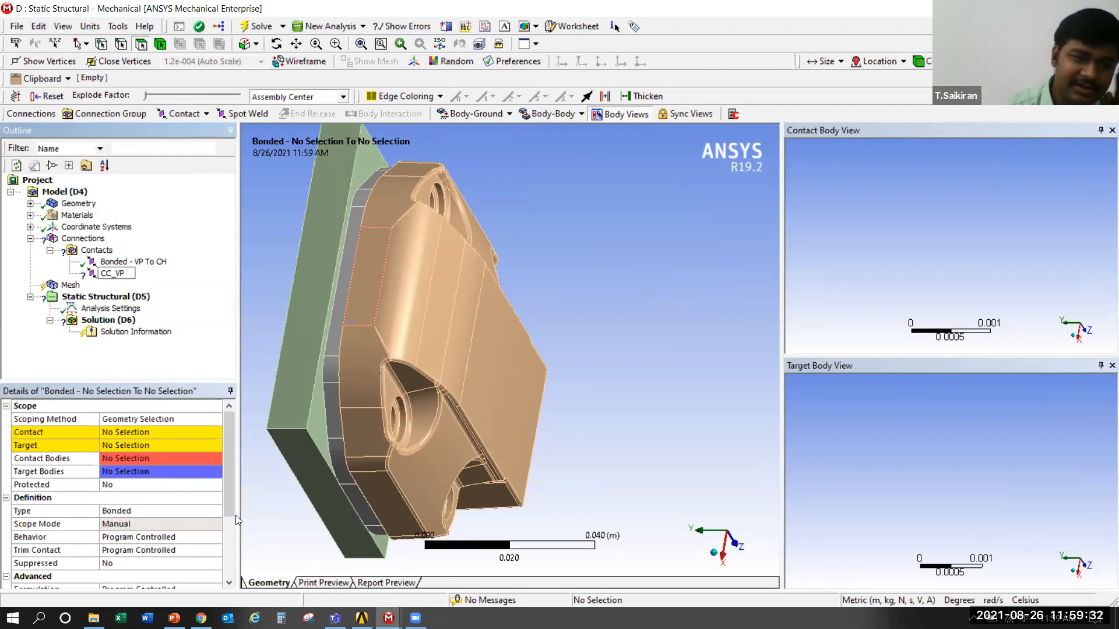
key("Return")
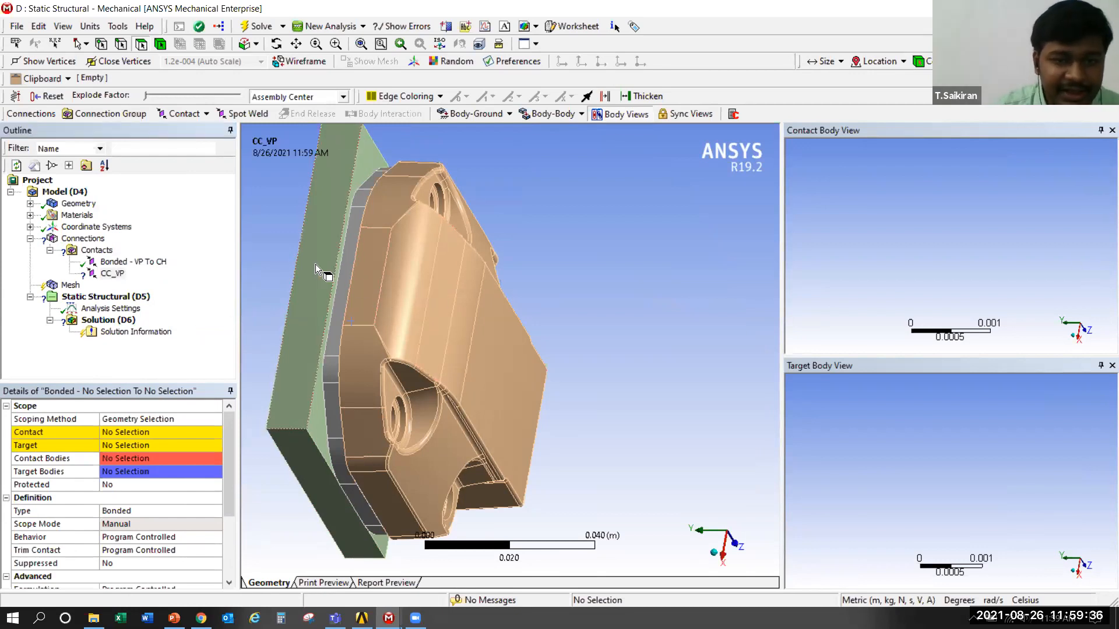
Isolate the valve plate by hiding all other bodies
left_click(305, 309)
left_click(407, 313)
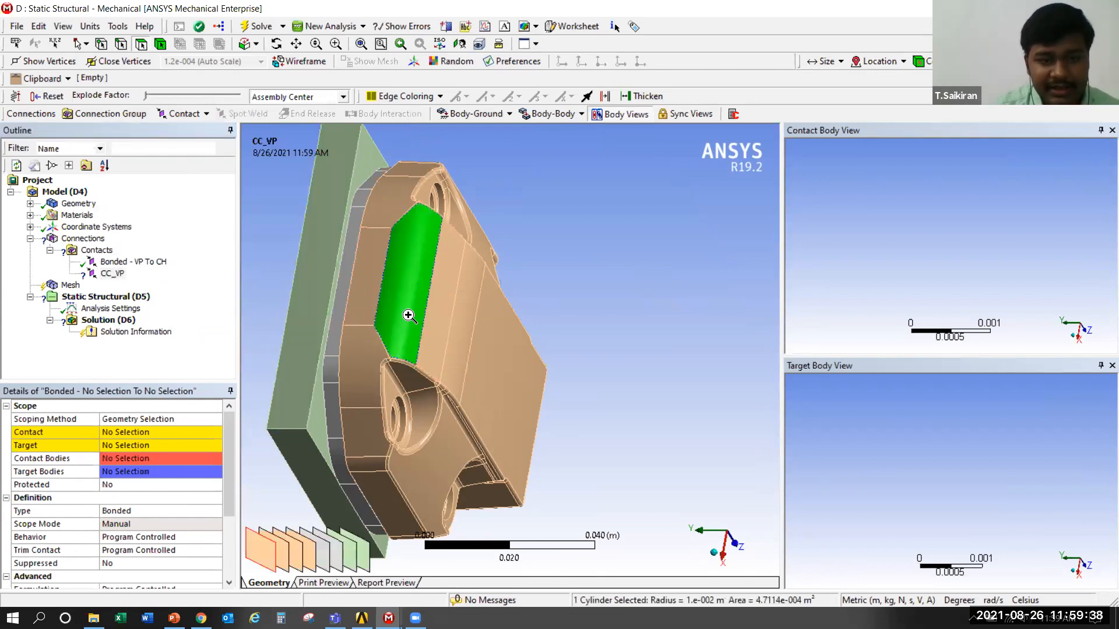
right_click(409, 314)
left_click(344, 294)
right_click(344, 294)
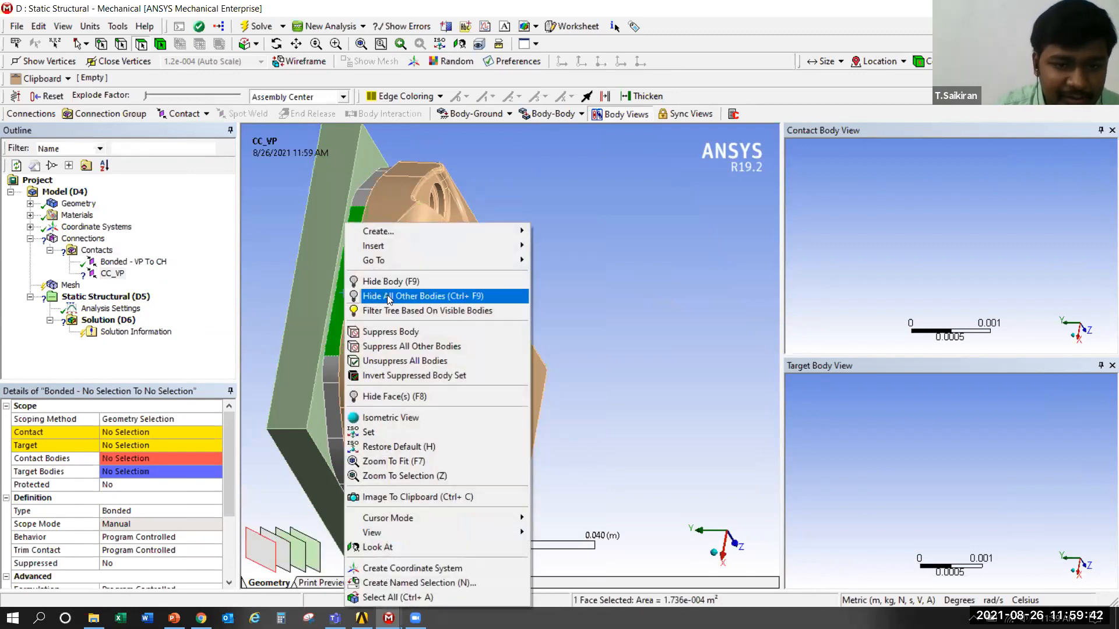
left_click(389, 300)
Scope the contact side of the new region to the valve plate's outer flat face on the base side
middle_click_drag(352, 334, 423, 338)
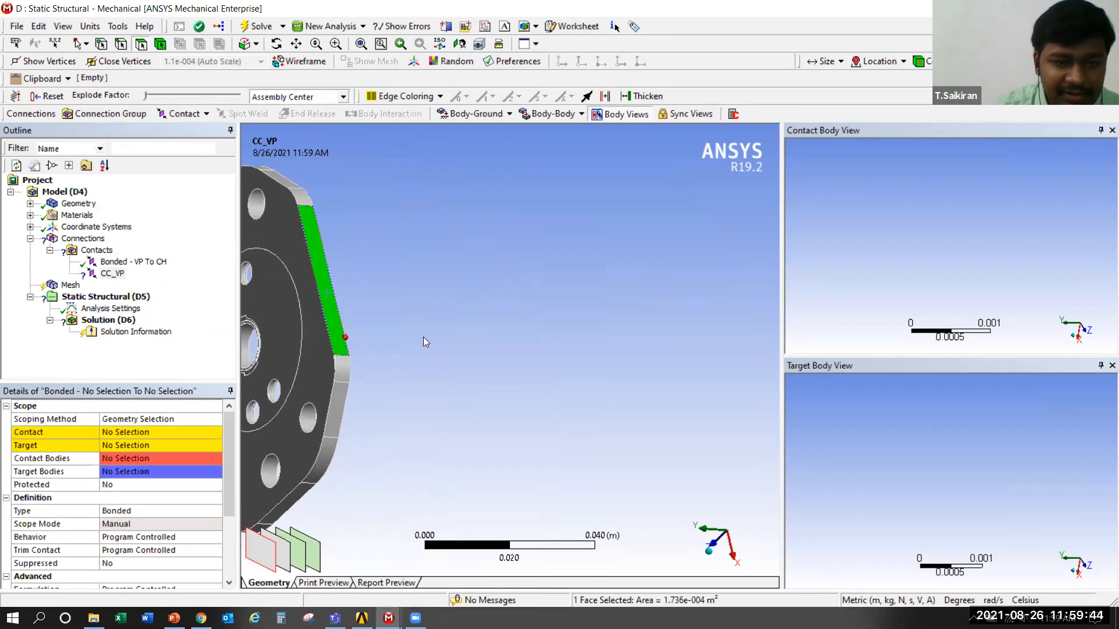
scroll(415, 339, "down", 3)
middle_click_drag(299, 359, 548, 361, "ctrl")
scroll(607, 415, "up", 2)
scroll(607, 417, "up", 1)
middle_click_drag(607, 417, 779, 402)
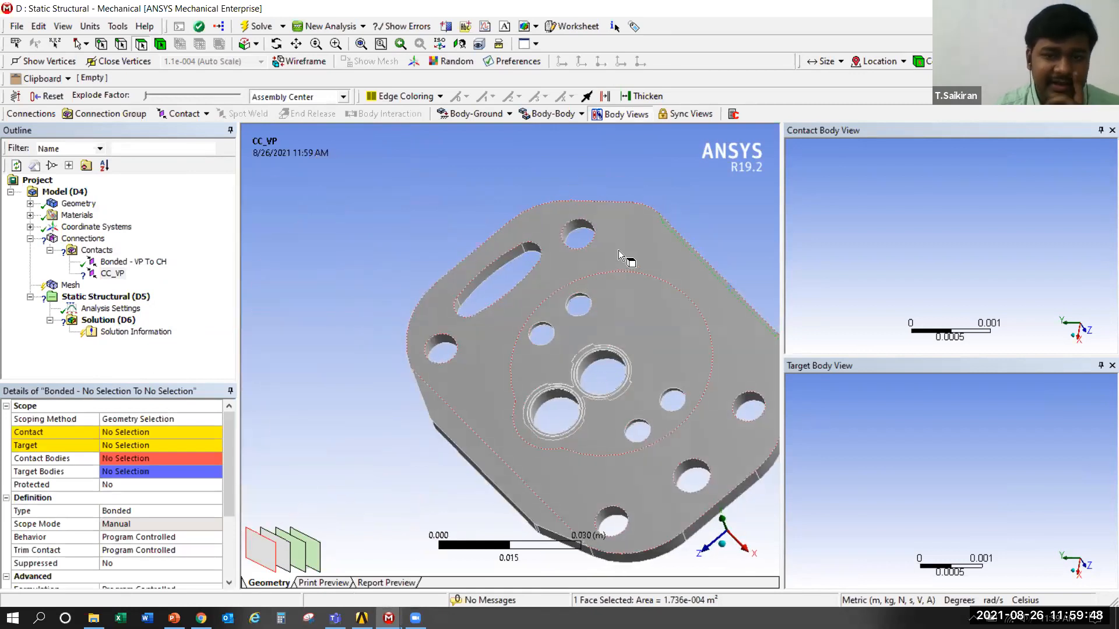
left_click(116, 432)
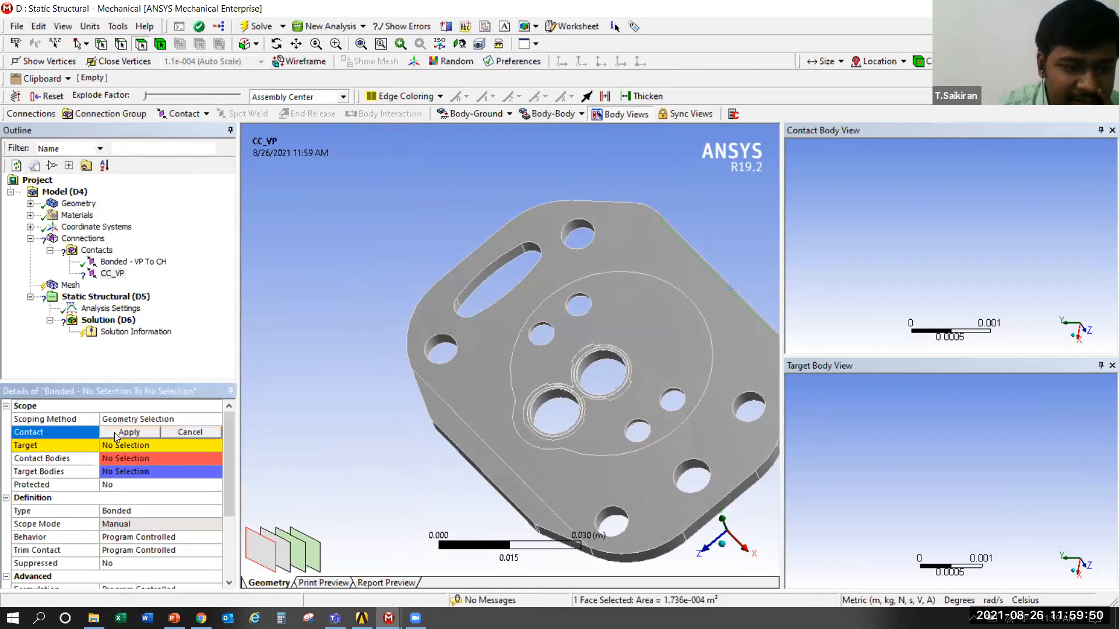
left_click(604, 257)
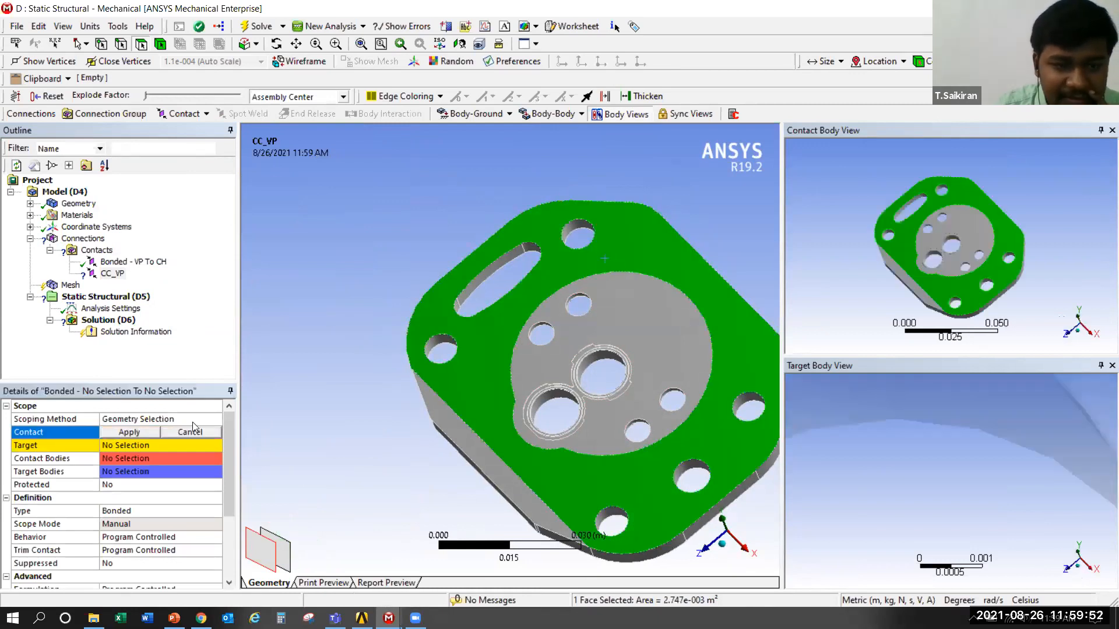
left_click(121, 435)
Show all bodies again and isolate the rectangular base plate by hiding all the others
scroll(332, 315, "down", 2)
right_click(330, 314)
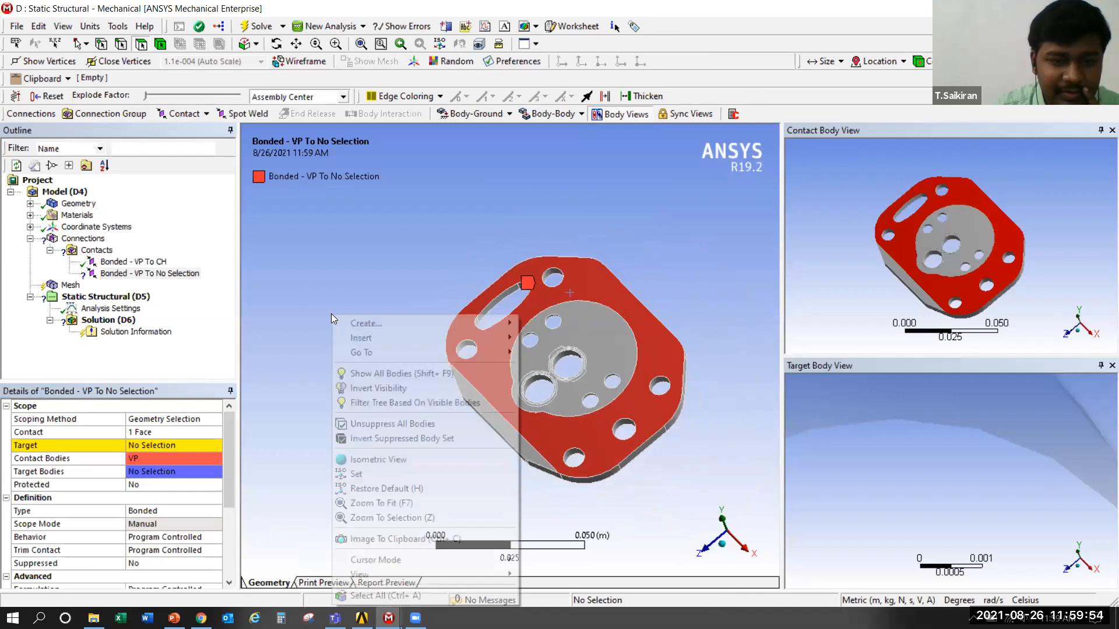
left_click(367, 377)
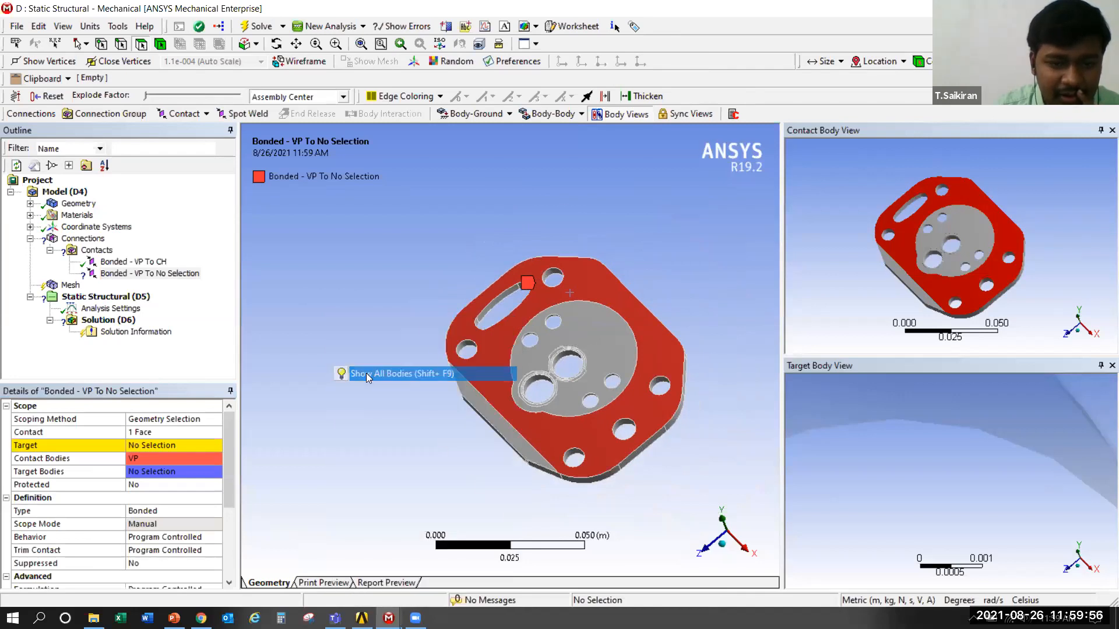
middle_click_drag(367, 376, 585, 430)
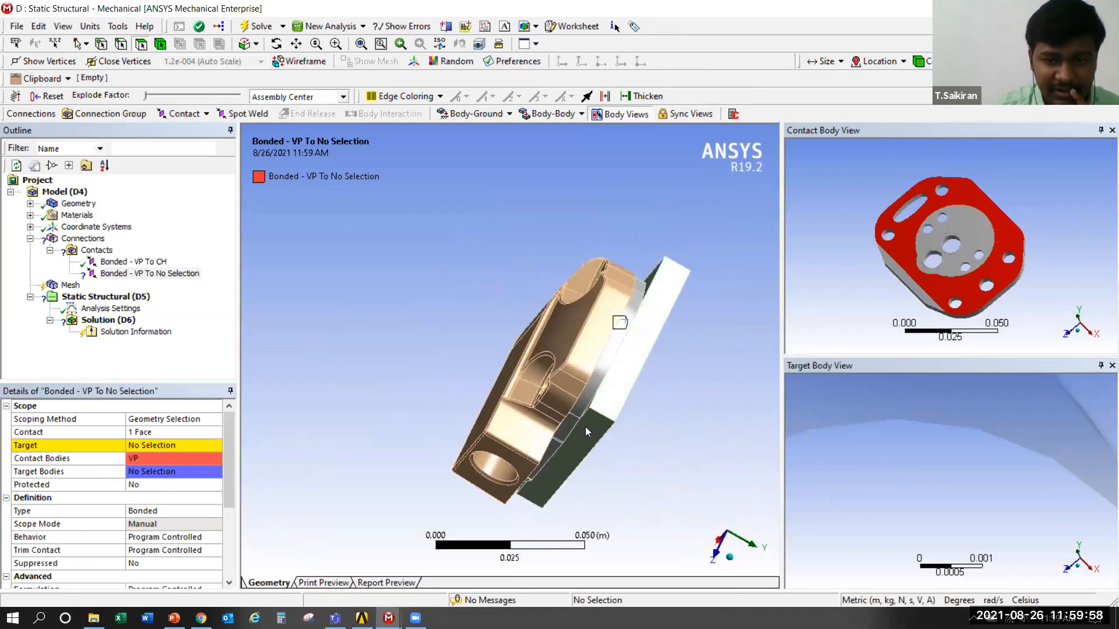
left_click(643, 351)
right_click(642, 351)
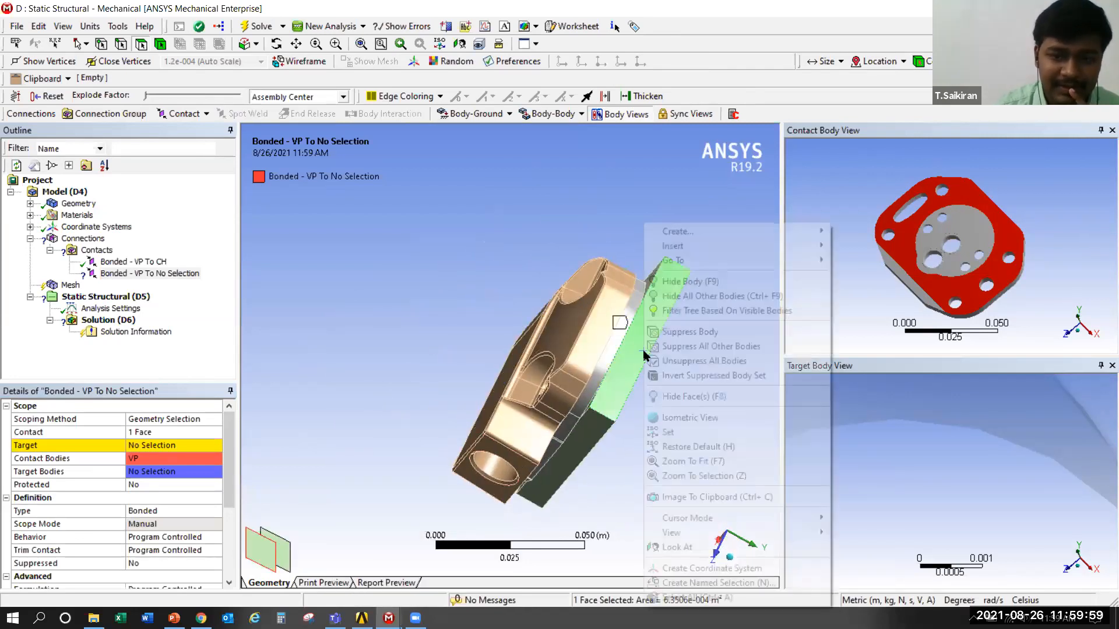
left_click(698, 297)
Scope the target side of the region to the base plate's flat mating face around the large central bore
middle_click_drag(449, 342, 516, 385)
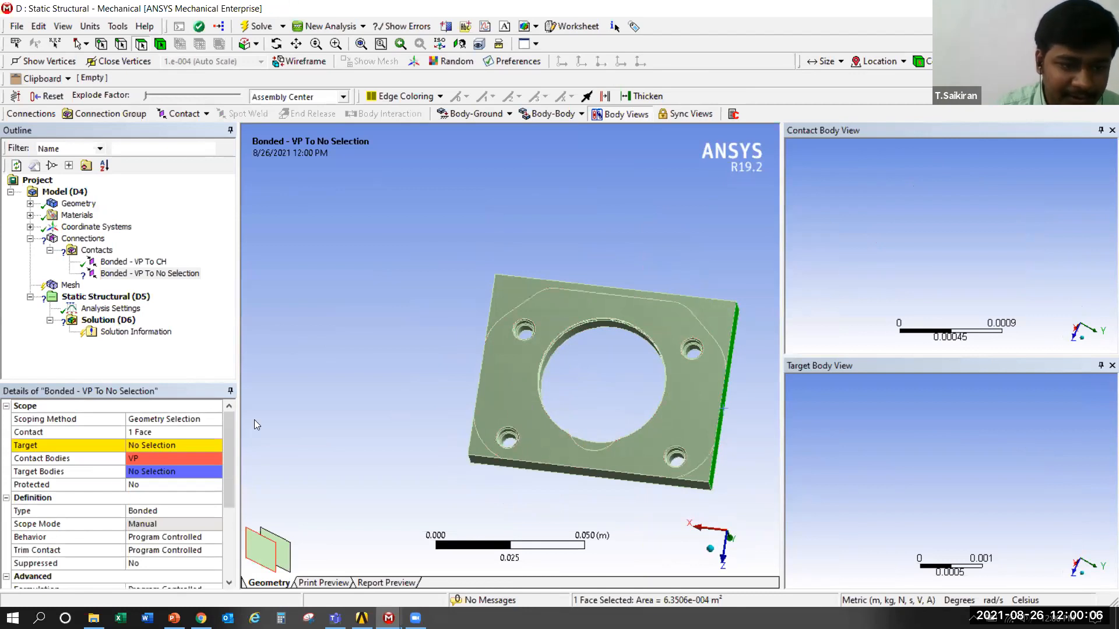
left_click(490, 365)
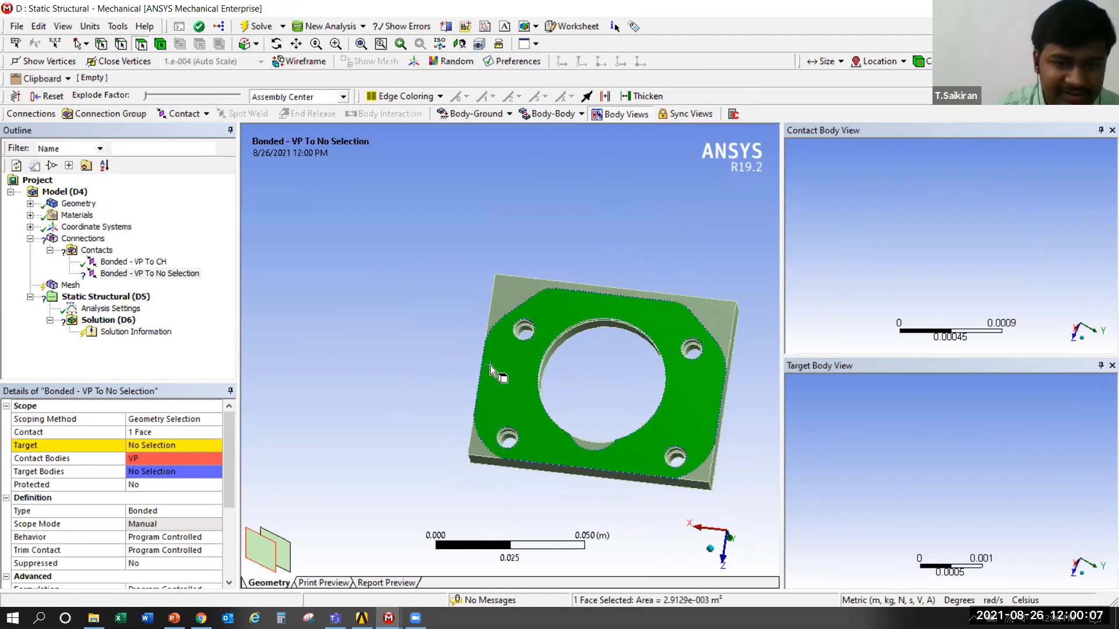
left_click(144, 445)
left_click(143, 445)
Restore all bodies to check the scoped faces of the VP to CC contact, and collapse the Connections branch
right_click(334, 325)
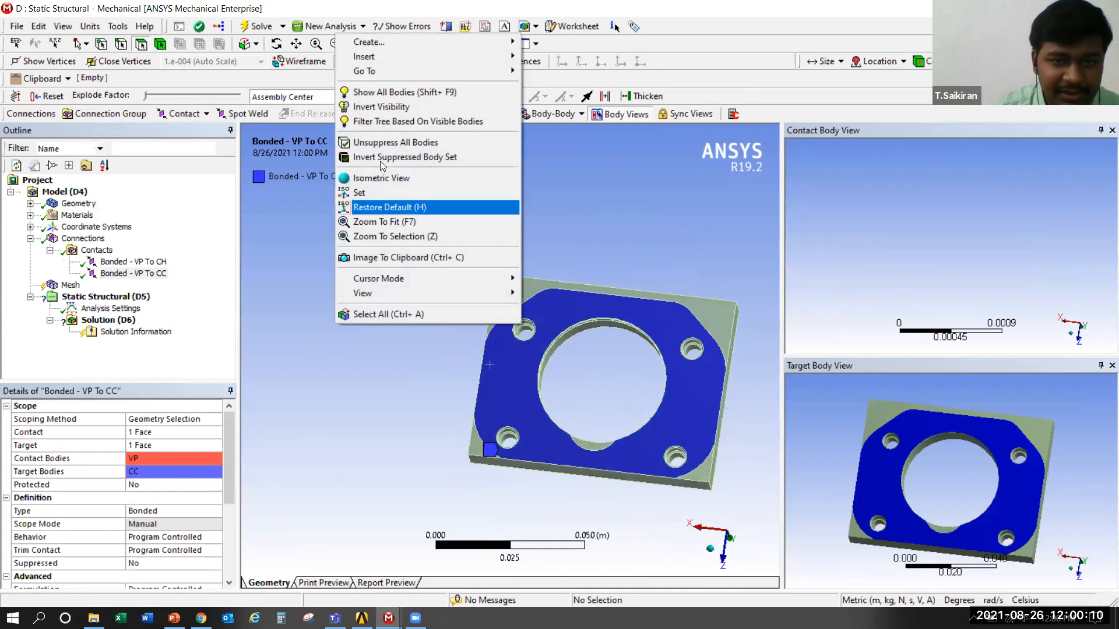
left_click(381, 94)
middle_click_drag(1091, 199, 1046, 260)
middle_click_drag(1014, 477, 1002, 512)
scroll(1001, 512, "down", 2)
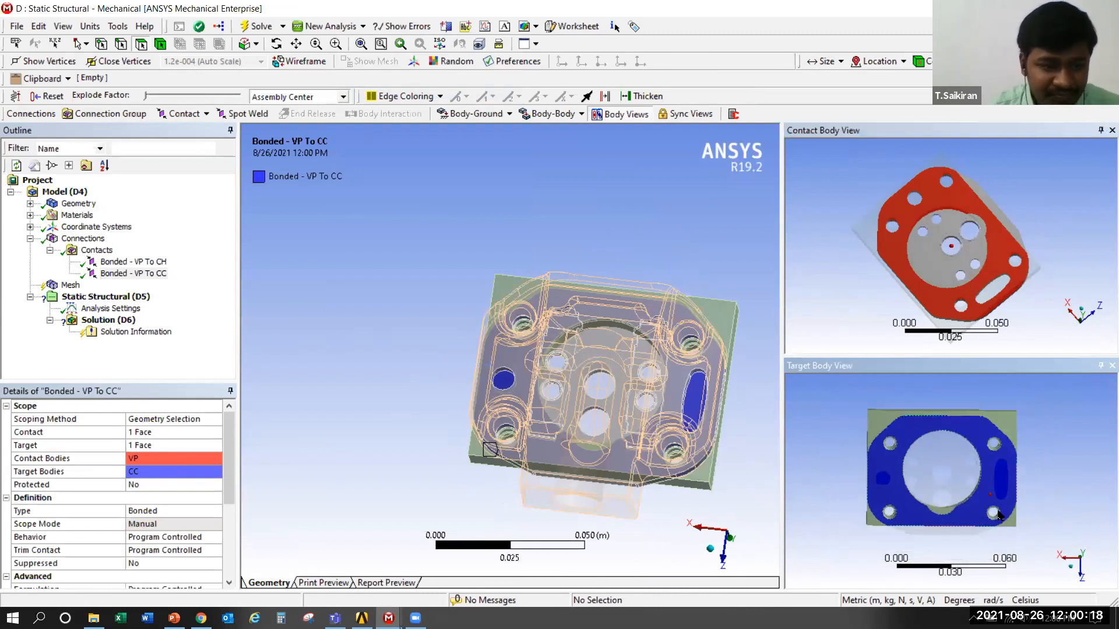
left_click(29, 238)
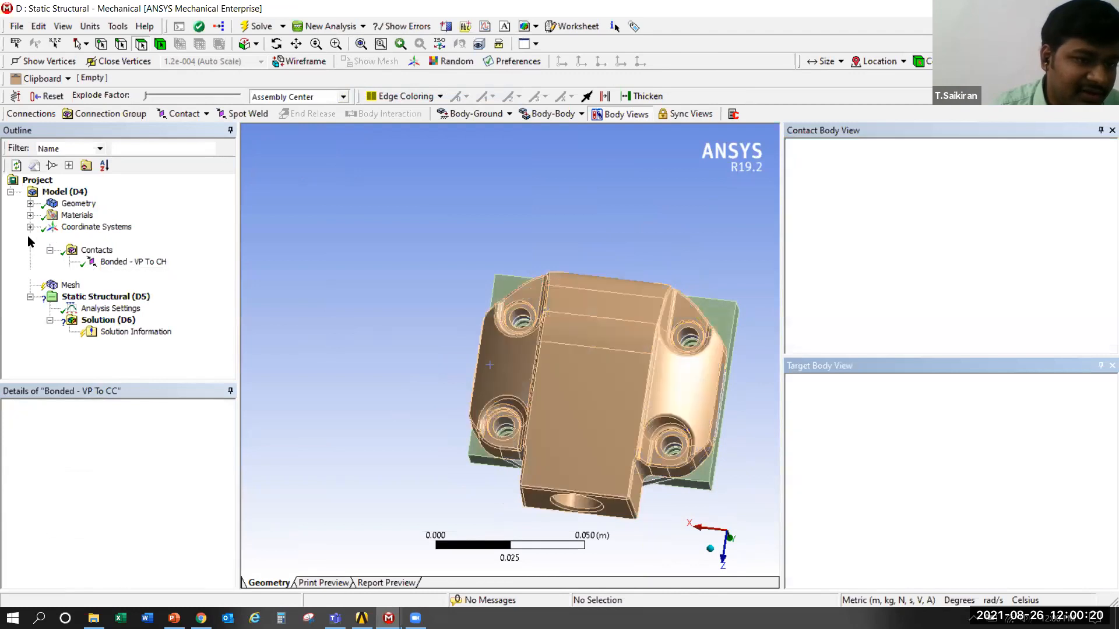
Open the mesh settings and isolate the rectangular base plate by hiding all other bodies
middle_click_drag(760, 267, 742, 355)
scroll(750, 362, "up", 3)
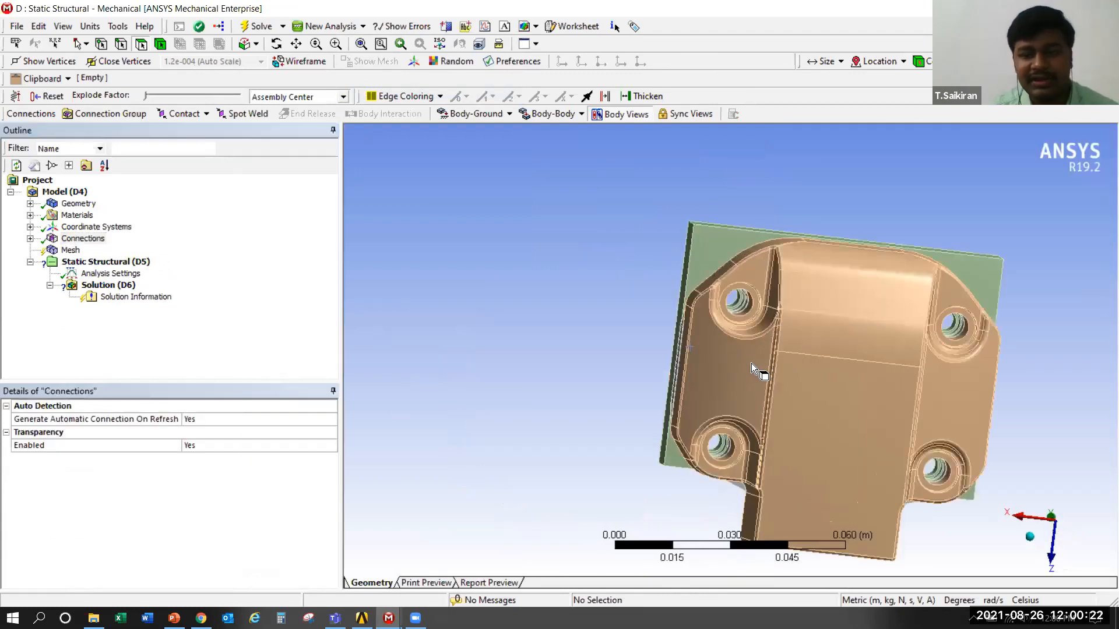
scroll(690, 314, "down", 1)
middle_click_drag(696, 319, 636, 285, "ctrl")
left_click(70, 251)
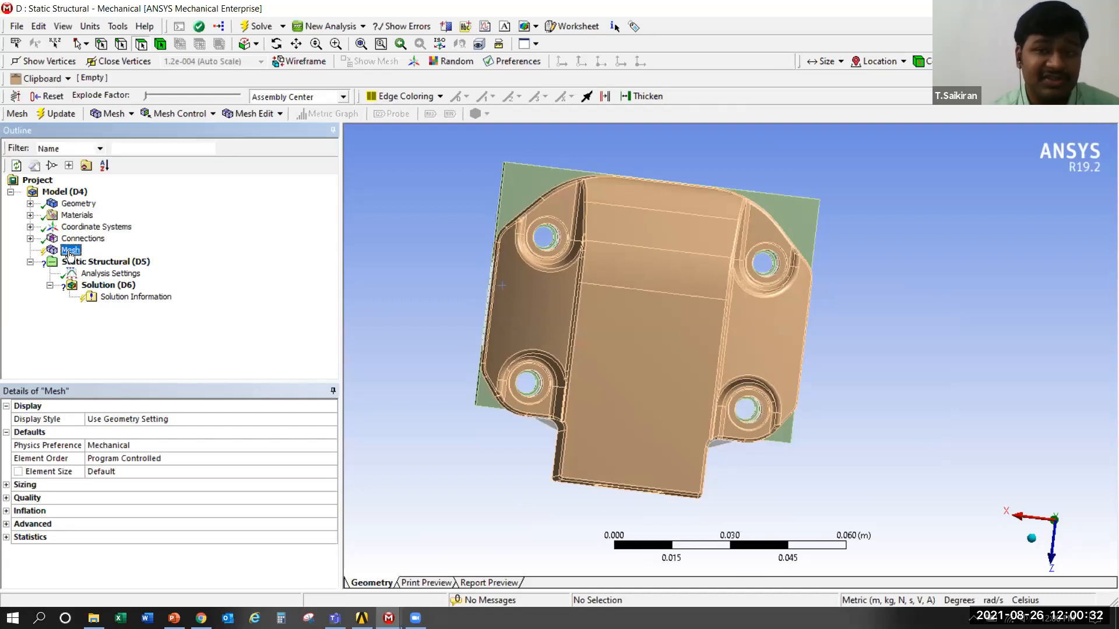
left_click(524, 196)
right_click(525, 195)
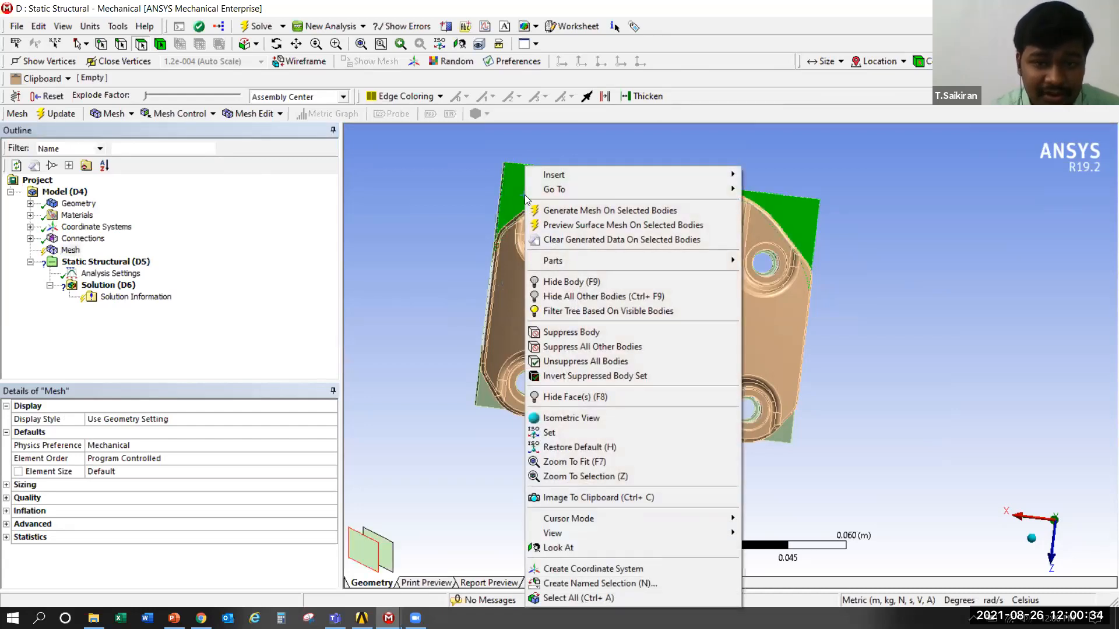
left_click(603, 296)
middle_click_drag(603, 296, 694, 496)
mouse_move(694, 494)
middle_mouse_down()
mouse_move(732, 252)
mouse_move(769, 267)
mouse_move(674, 367)
mouse_move(761, 333)
mouse_move(706, 311)
mouse_move(716, 316)
middle_mouse_up()
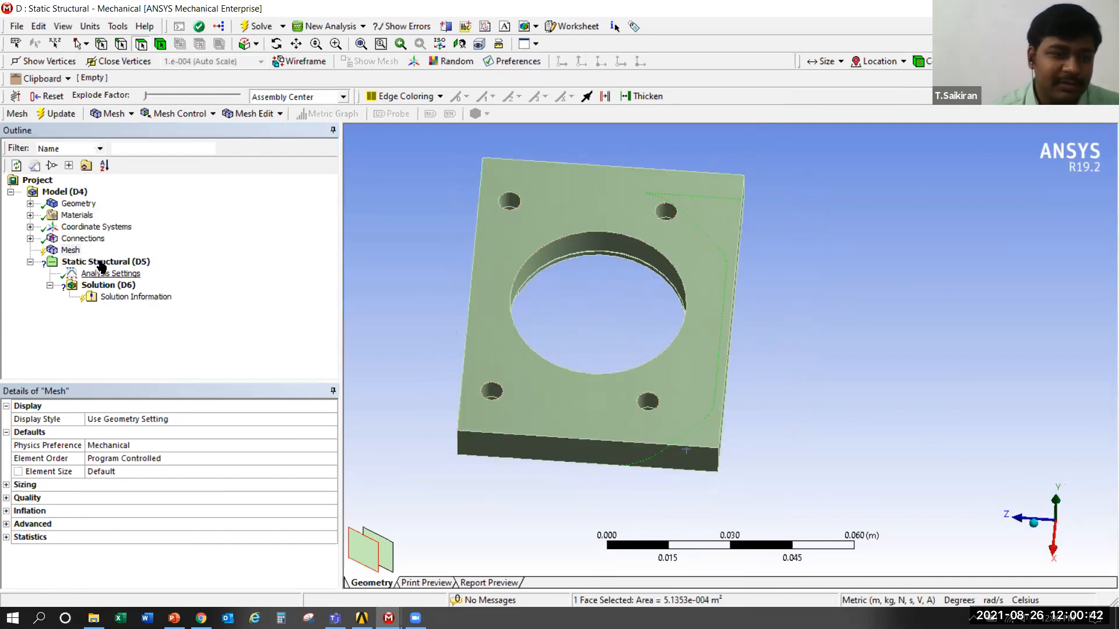
Examine the narrow stepped faces around the rim of the base plate's large central bore
right_click(77, 254)
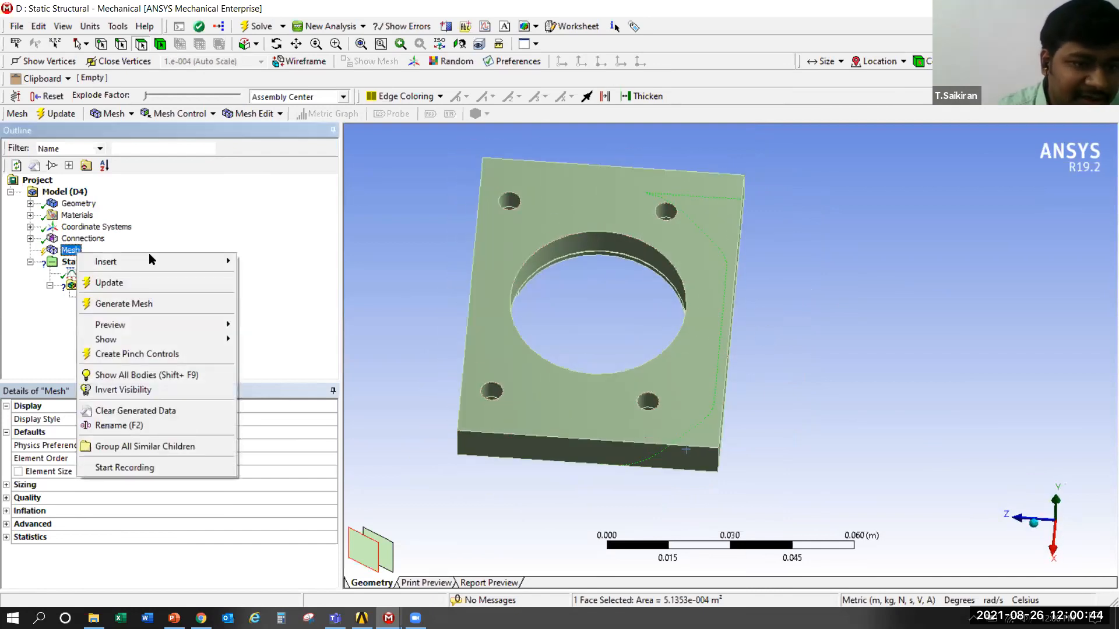
mouse_move(154, 260)
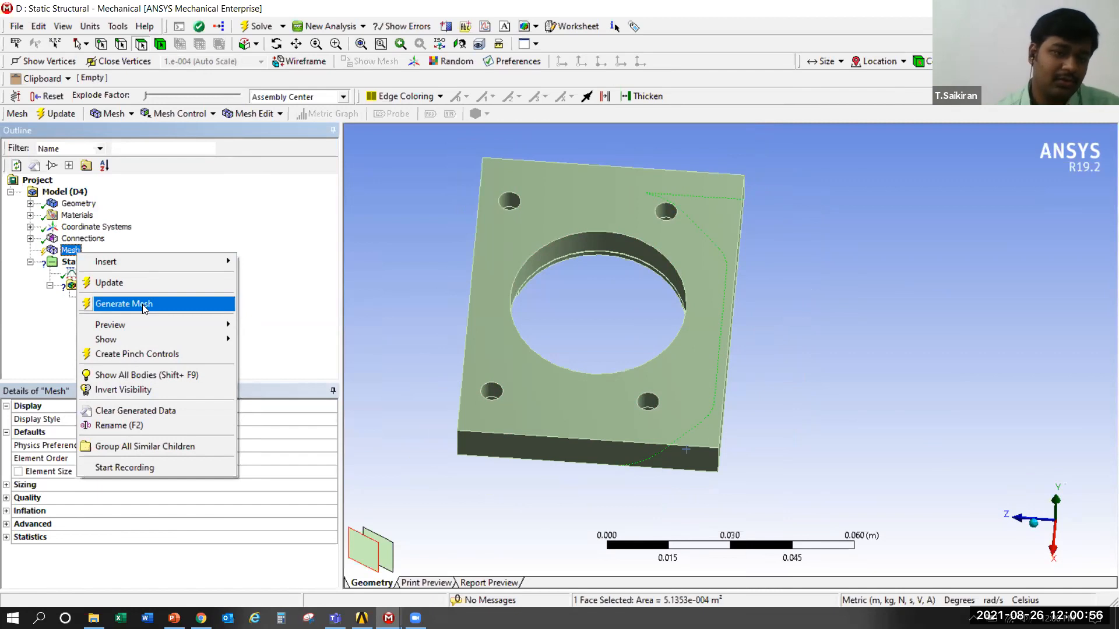
left_click(415, 262)
middle_click_drag(415, 262, 781, 333)
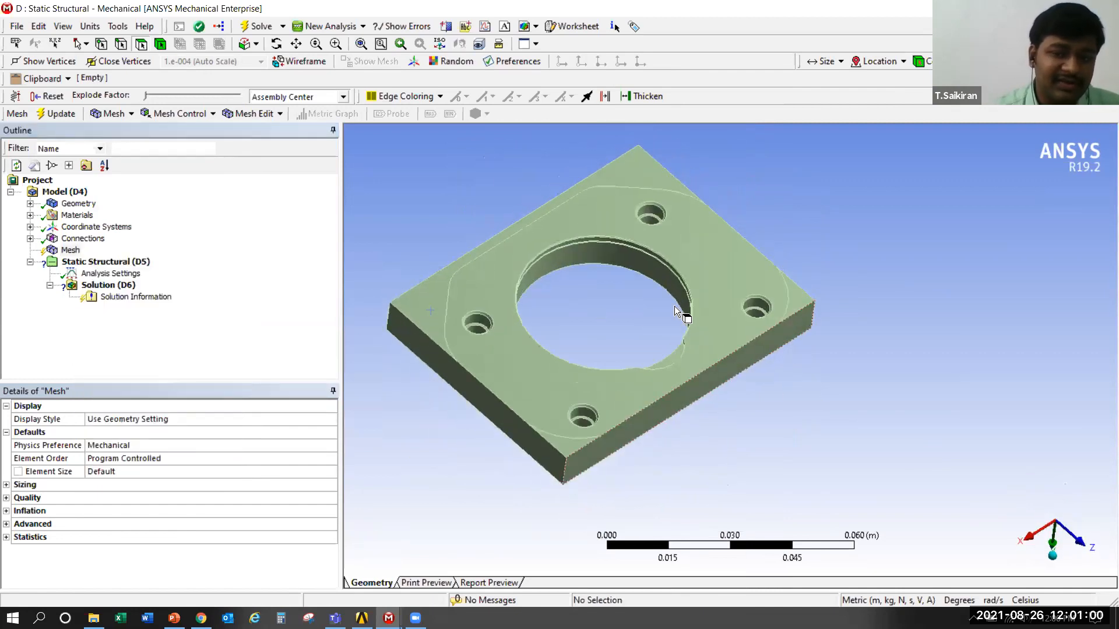
scroll(676, 303, "up", 4)
scroll(649, 299, "up", 2)
middle_click_drag(573, 358, 610, 398, "ctrl")
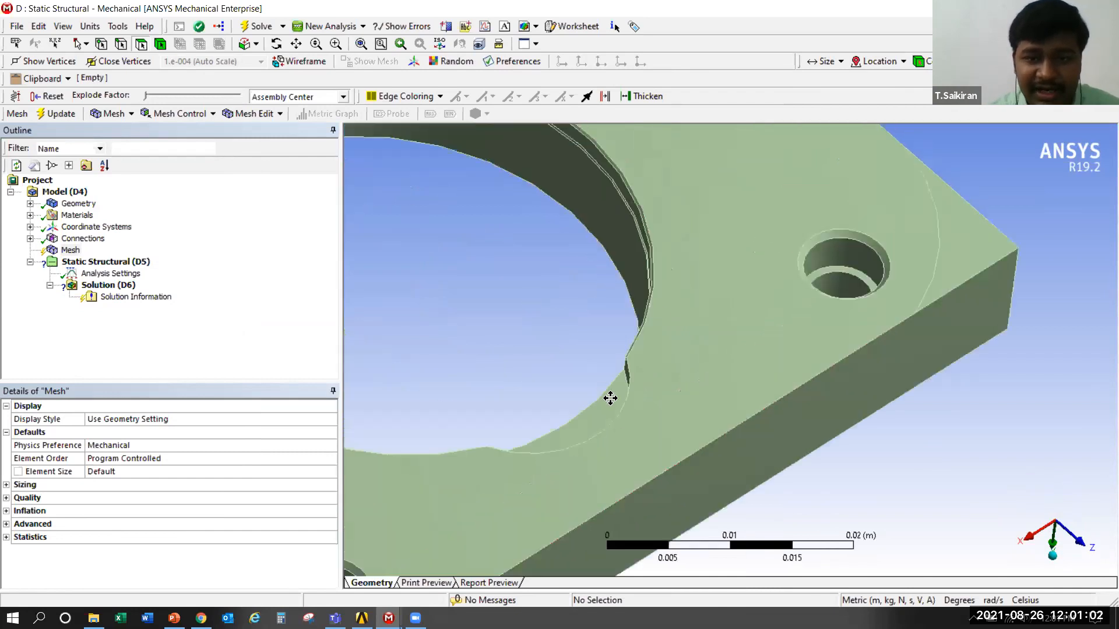
scroll(623, 340, "up", 5)
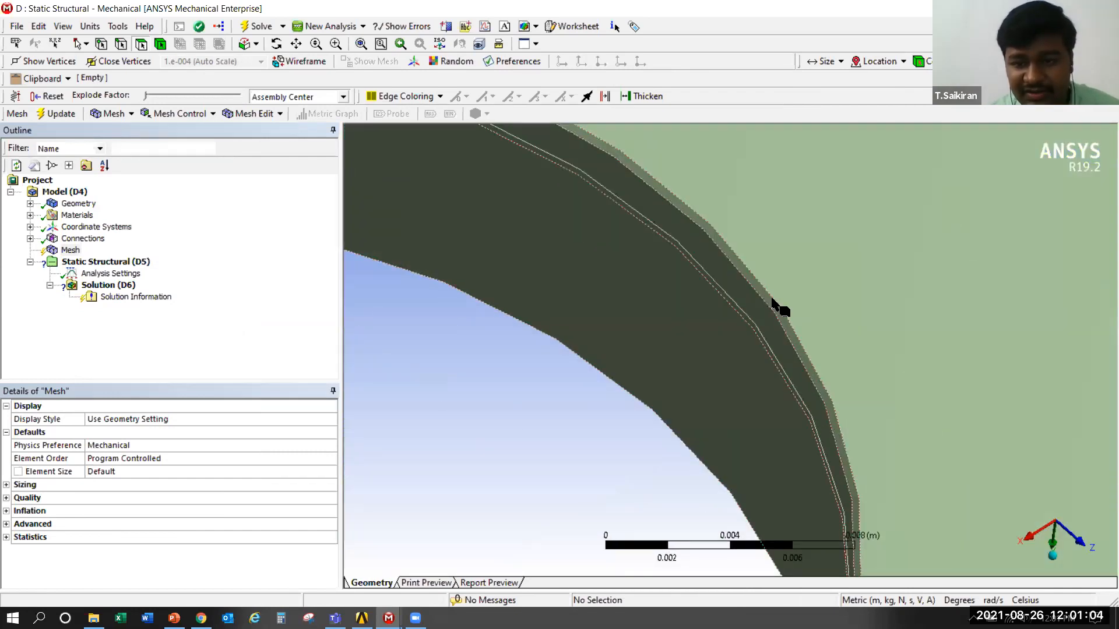
scroll(572, 500, "down", 7)
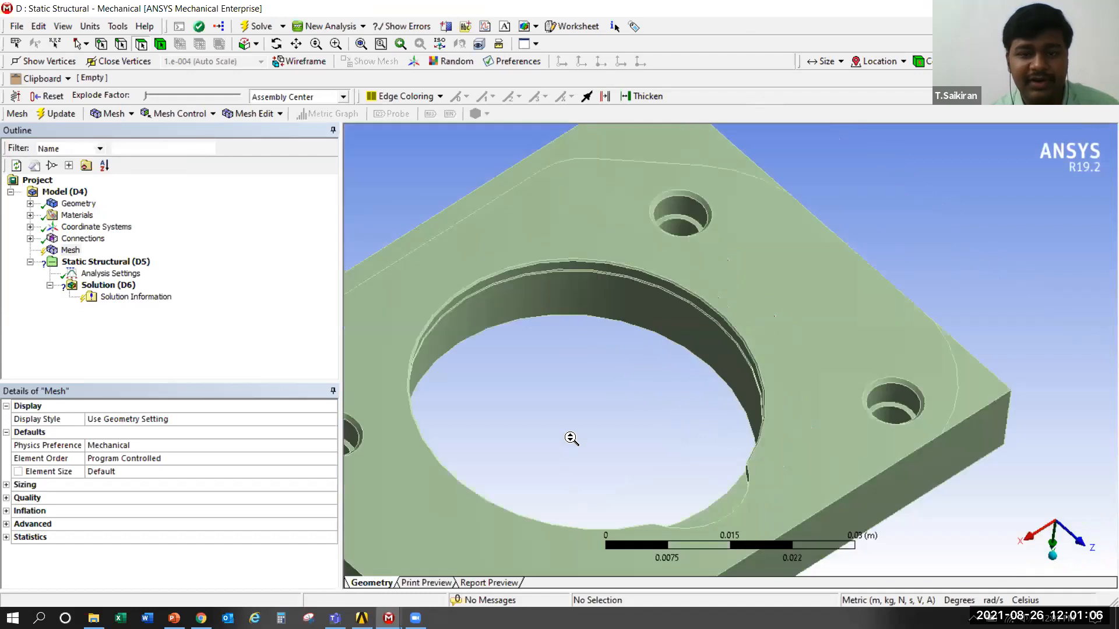
scroll(730, 349, "up", 2)
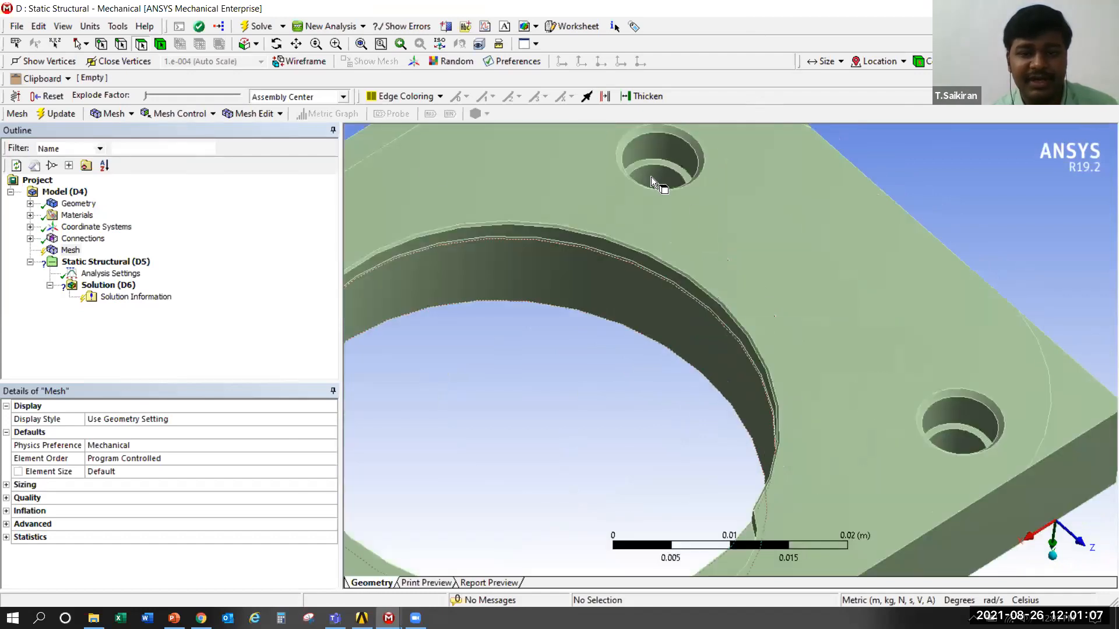
left_click(645, 263)
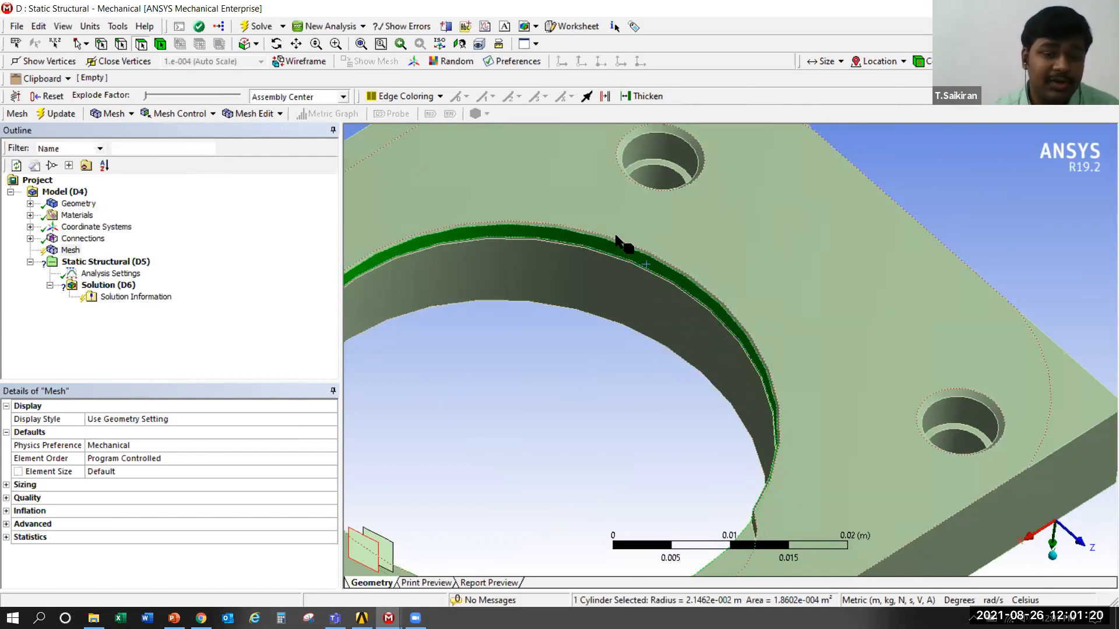
left_click(576, 440)
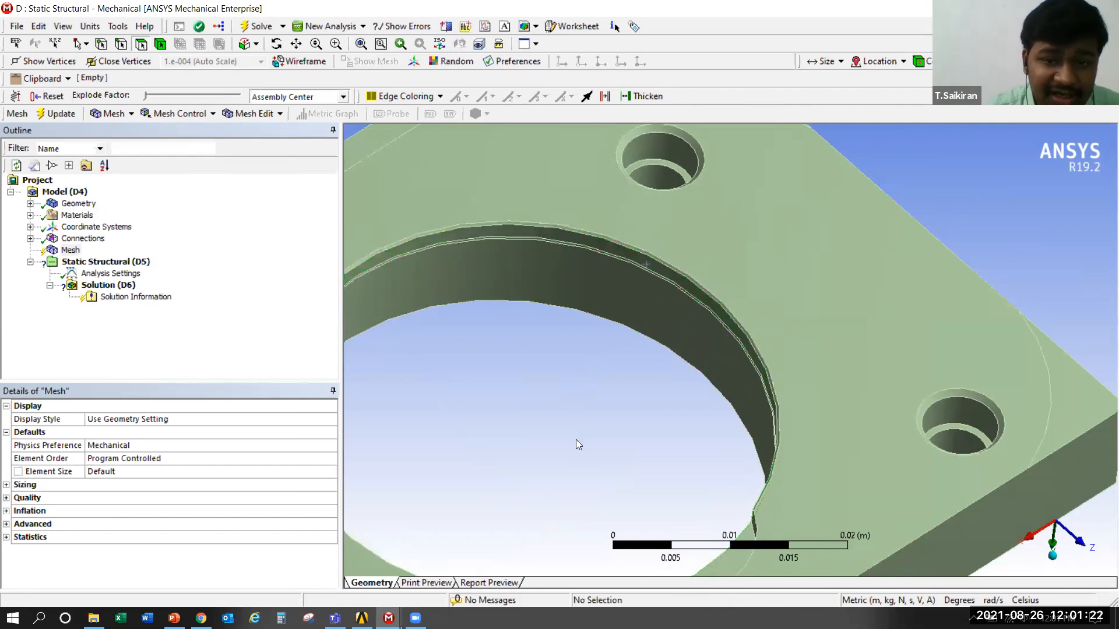
Generate a mesh with default settings on the base plate body only
left_click(70, 251)
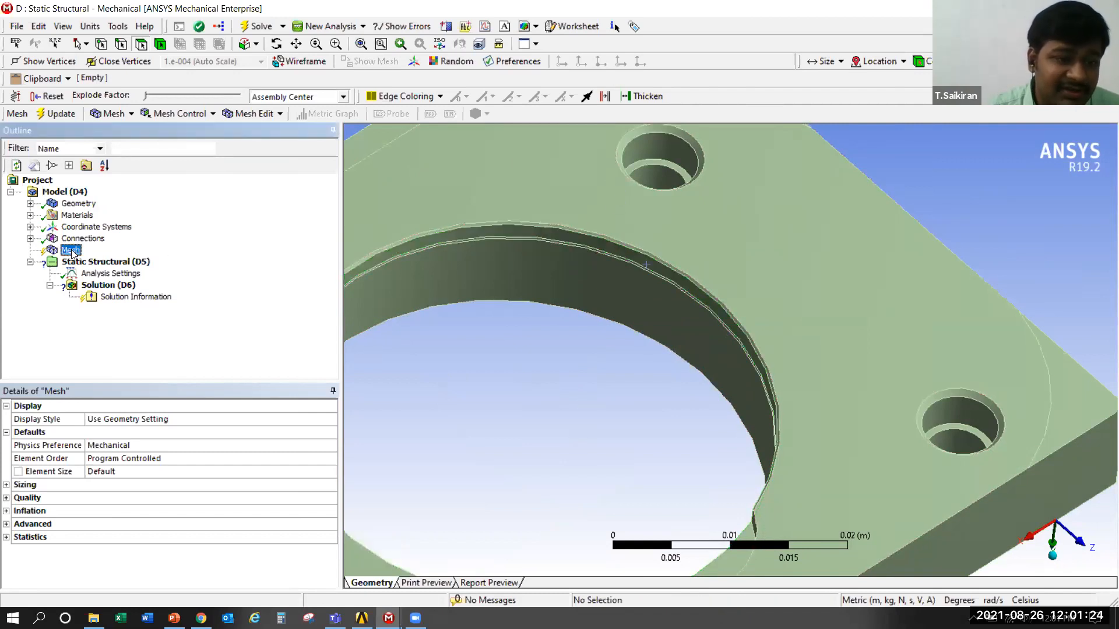
right_click(70, 252)
left_click(606, 359)
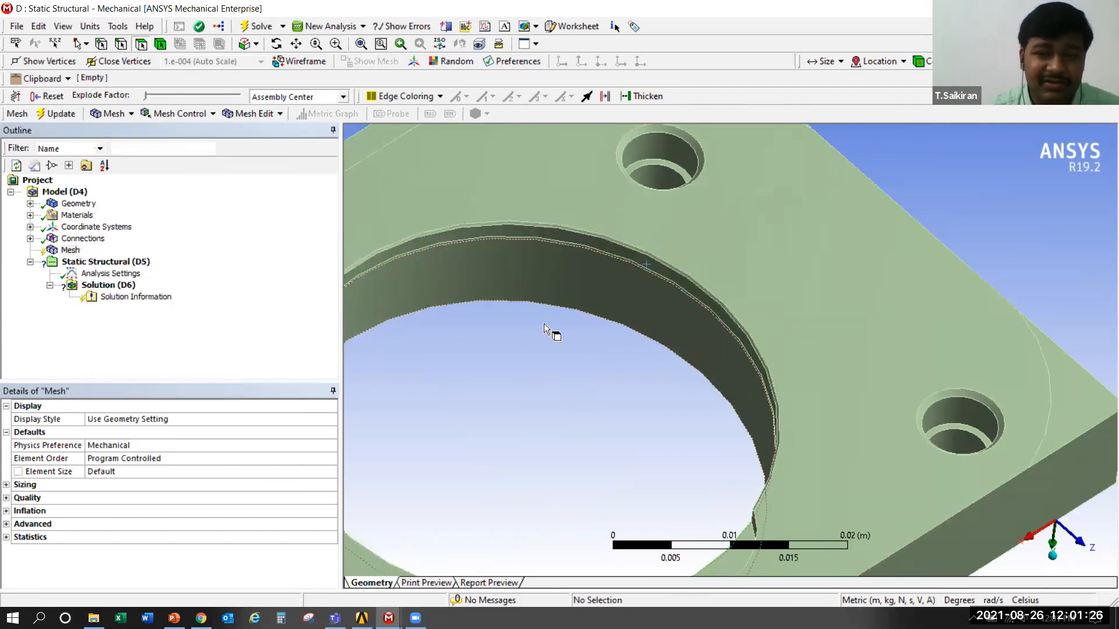
right_click(71, 251)
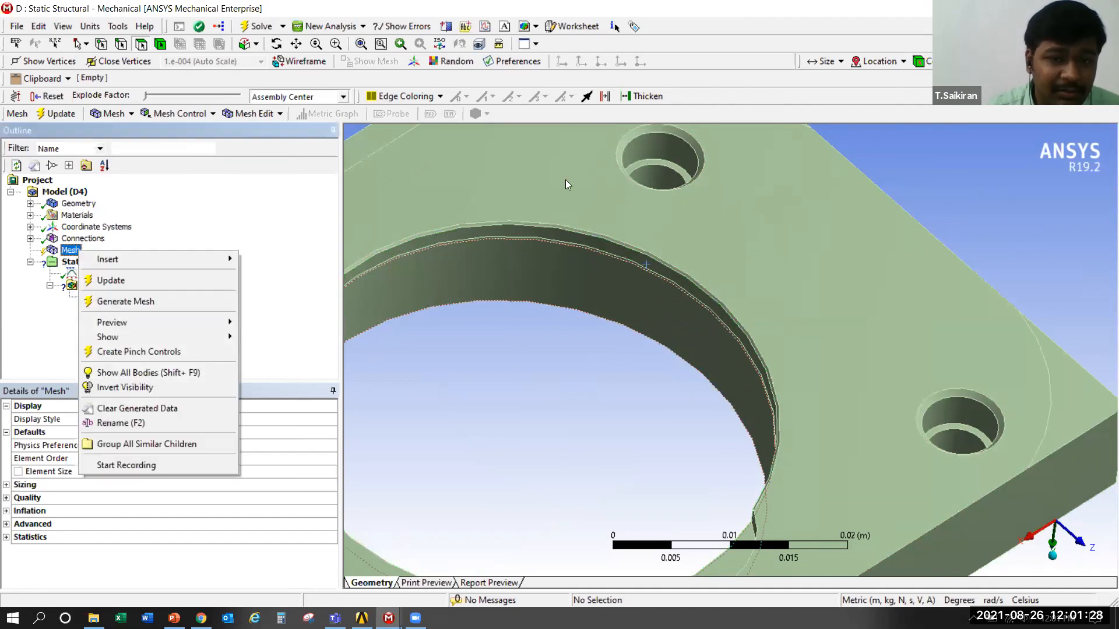
left_click(477, 190)
right_click(478, 190)
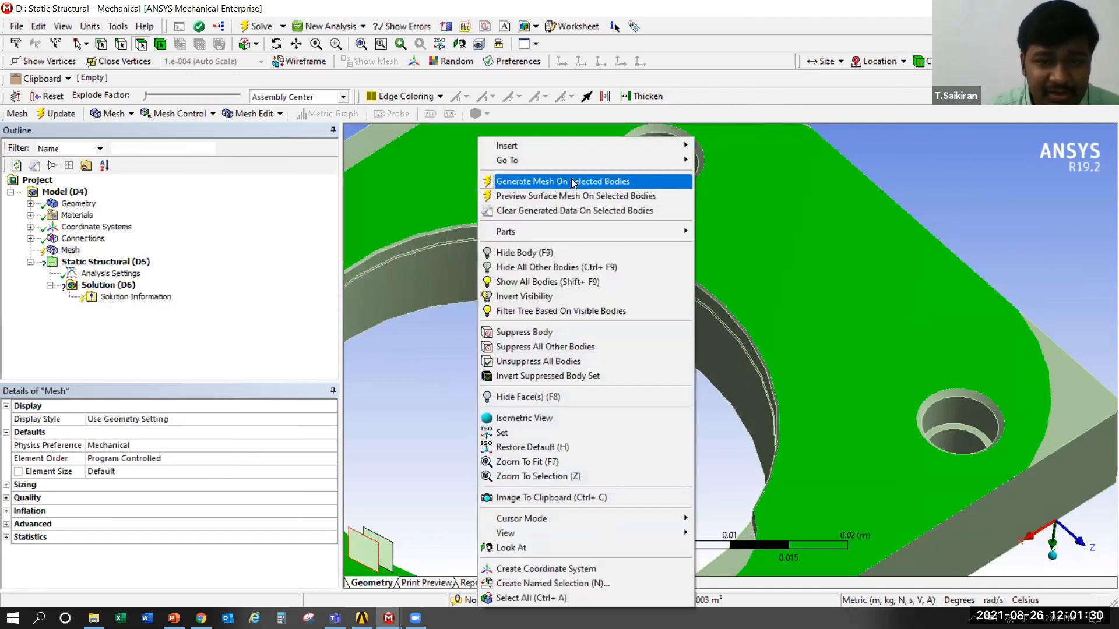
left_click(573, 181)
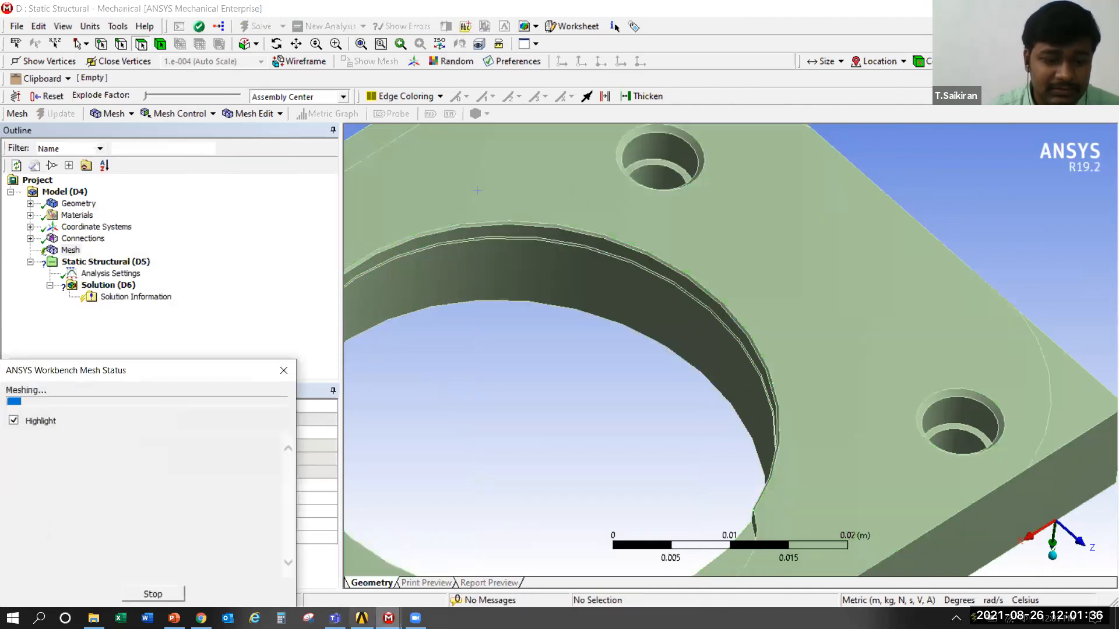
mouse_move(389, 618)
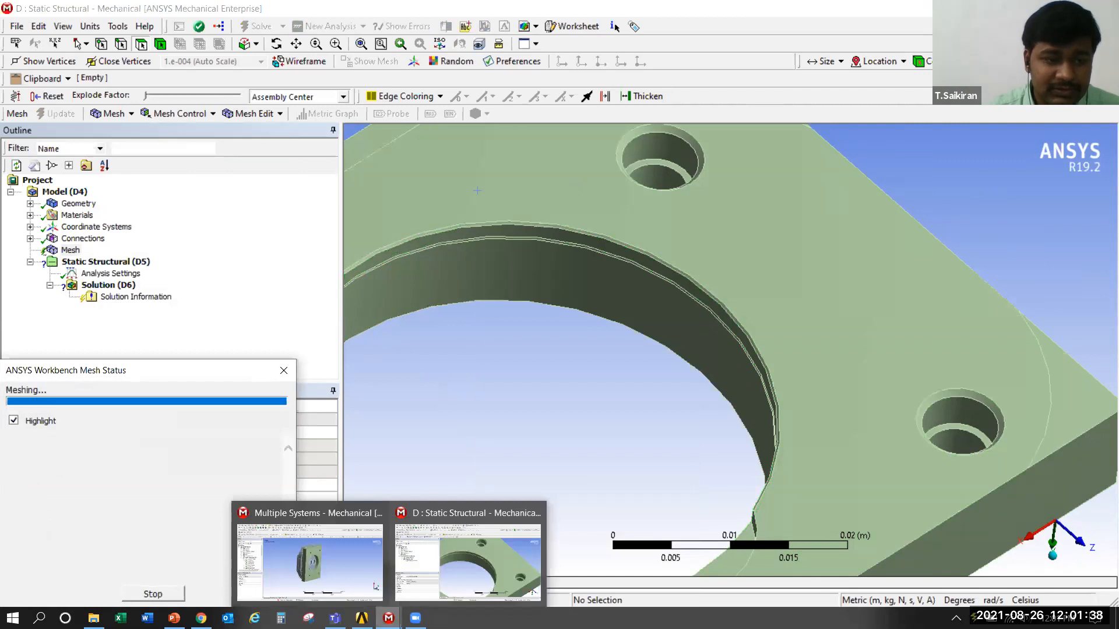
Examine the generated mesh on the base plate, up close along the rim of the large central bore
scroll(562, 326, "down", 5)
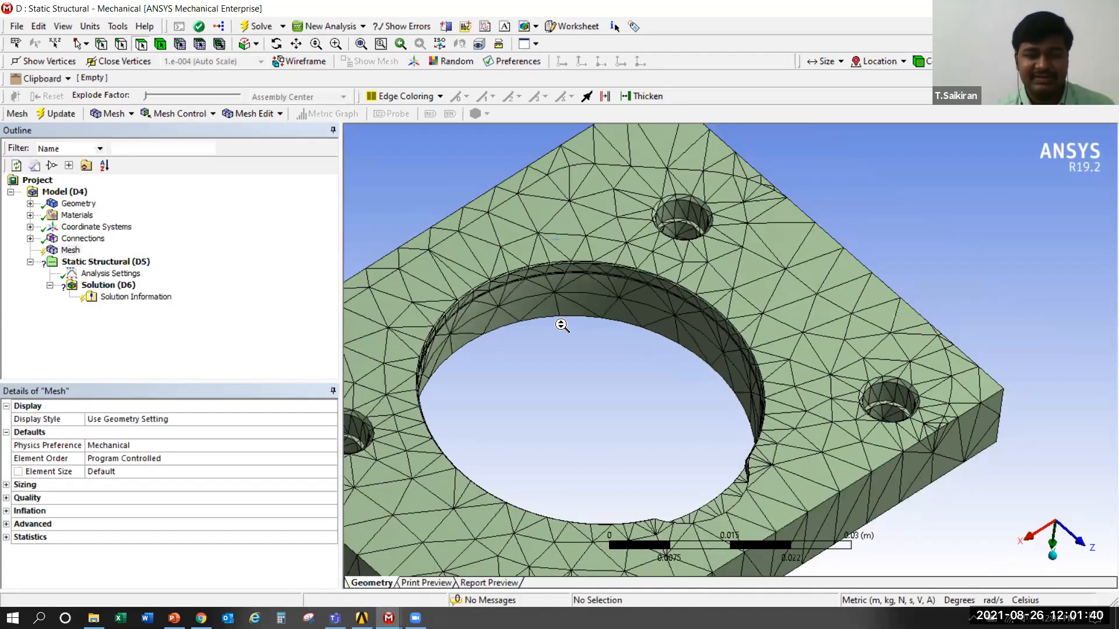
scroll(627, 298, "up", 6)
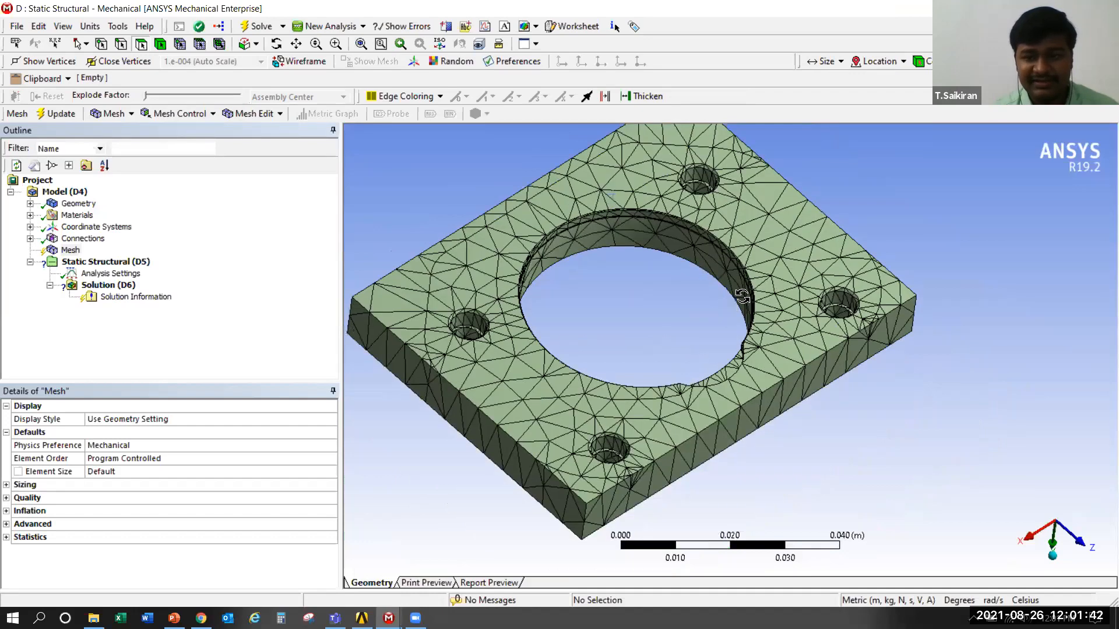
middle_click_drag(718, 303, 627, 309)
scroll(628, 310, "up", 4)
right_click(719, 304)
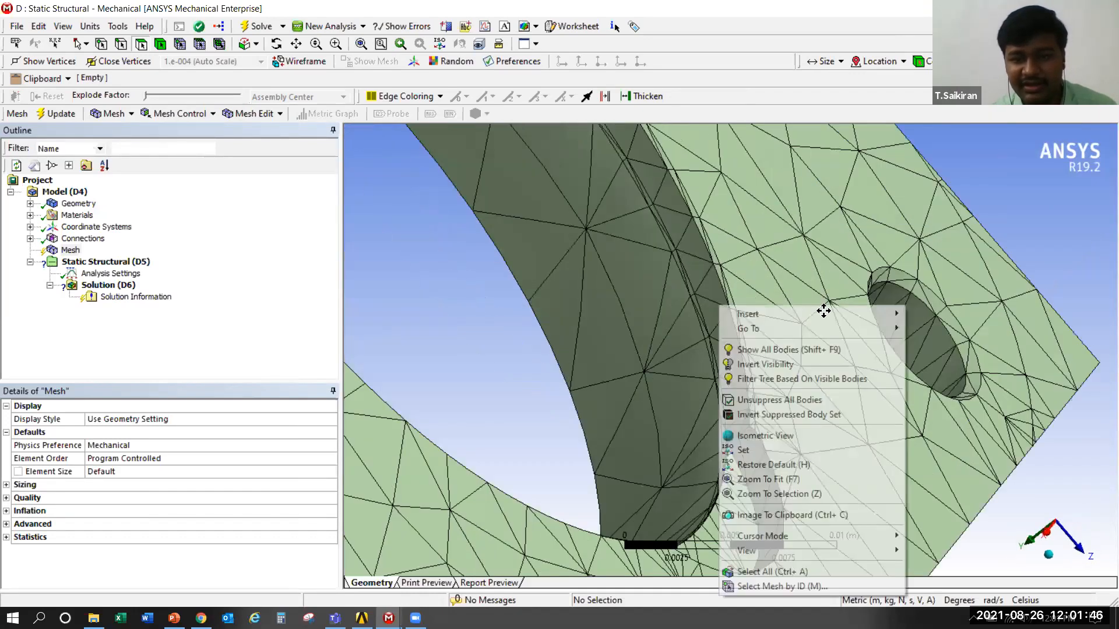
left_click(708, 338)
scroll(749, 358, "up", 6)
scroll(699, 344, "up", 2)
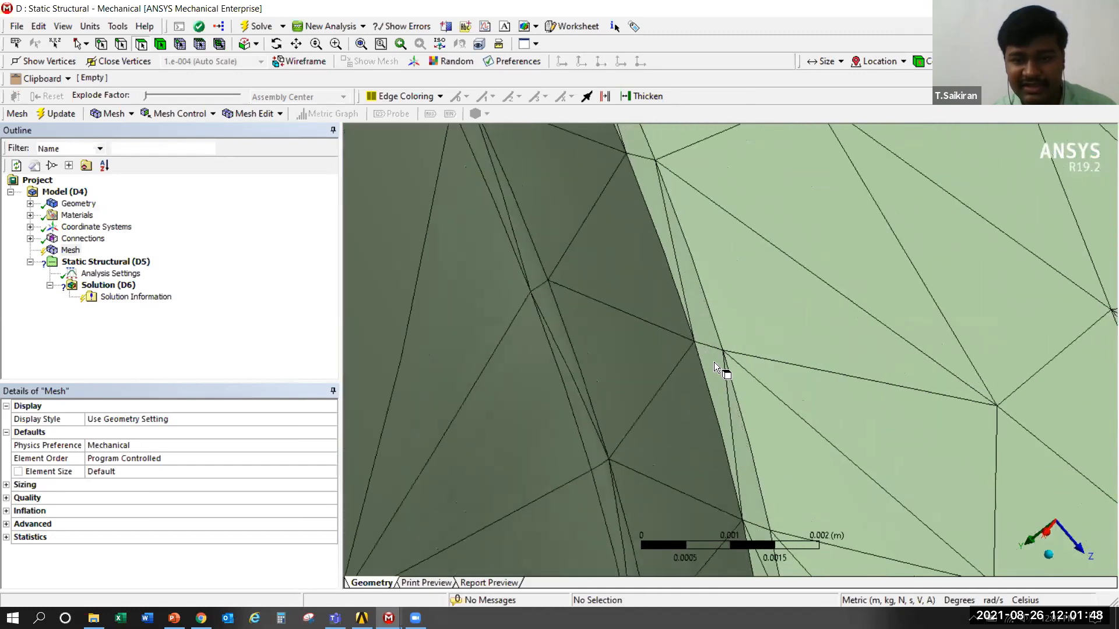
Inspect the elements on the bore's narrow ring faces and on the bolt hole's rim face by selecting those faces
left_click(716, 362)
scroll(565, 380, "up", 3)
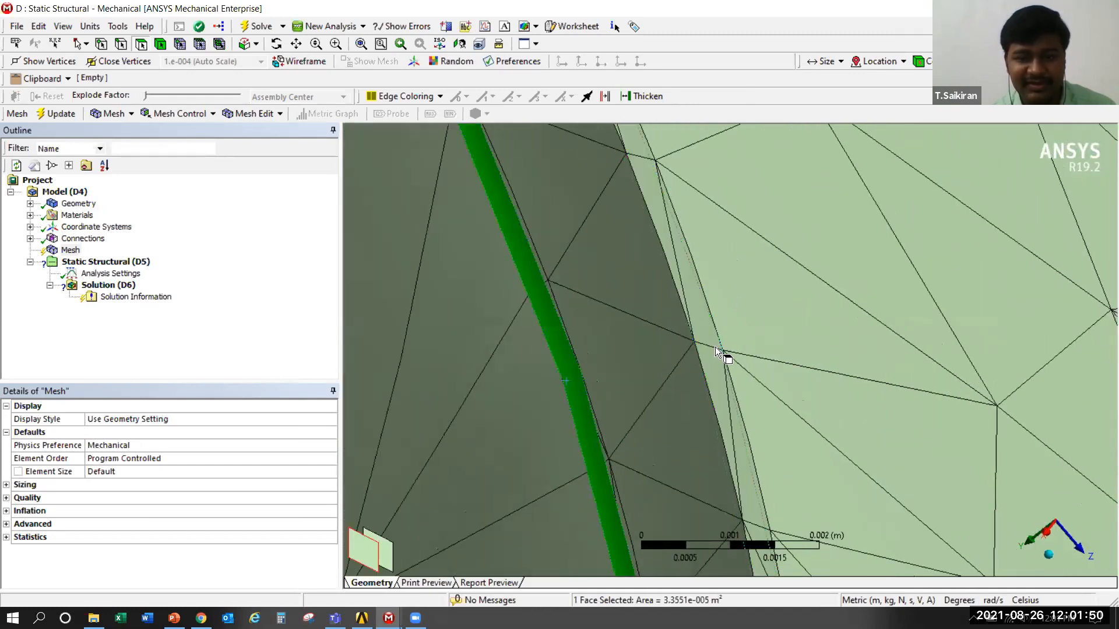
left_click(715, 348)
scroll(717, 347, "down", 5)
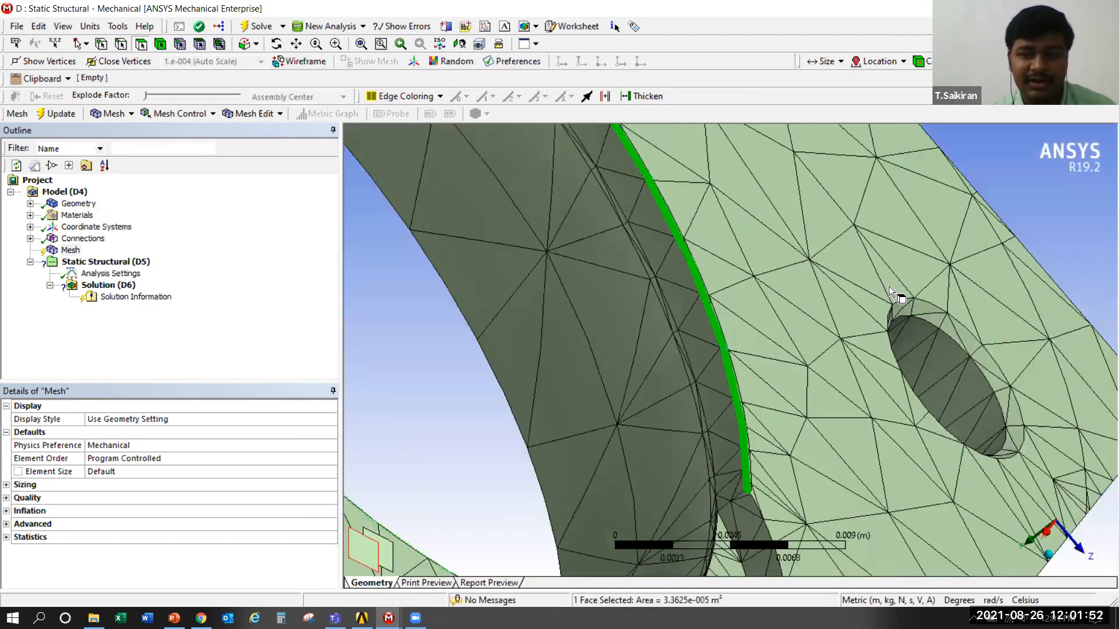
left_click(929, 303)
scroll(624, 320, "down", 1)
mouse_move(624, 321)
middle_mouse_down()
mouse_move(572, 327)
mouse_move(524, 314)
mouse_move(509, 330)
mouse_move(599, 225)
mouse_move(626, 326)
middle_mouse_up()
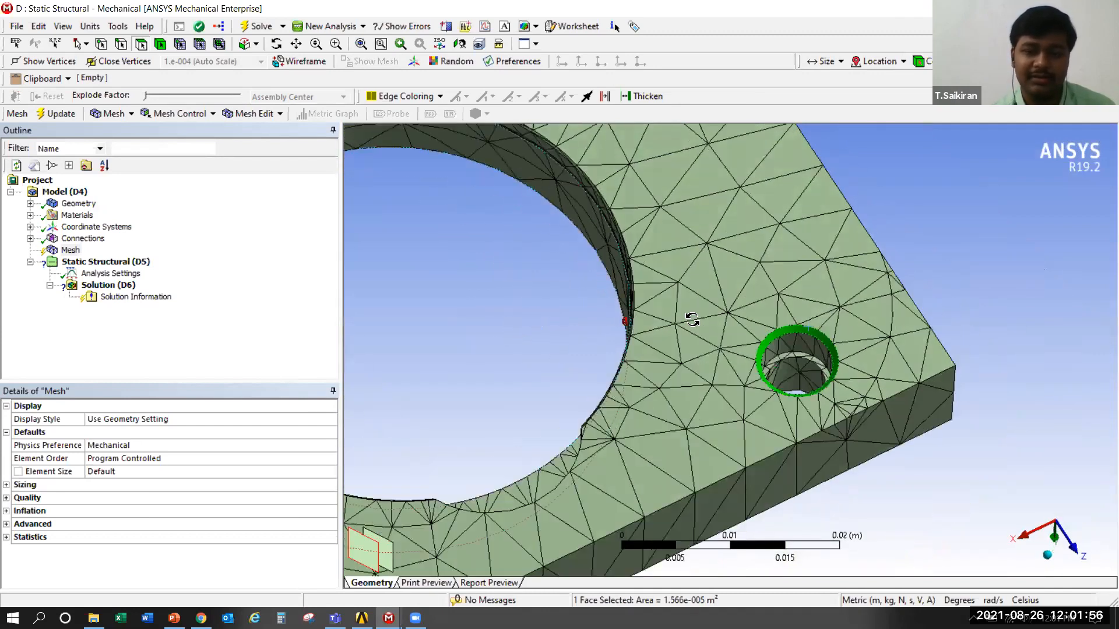
scroll(719, 324, "up", 4)
scroll(622, 333, "up", 3)
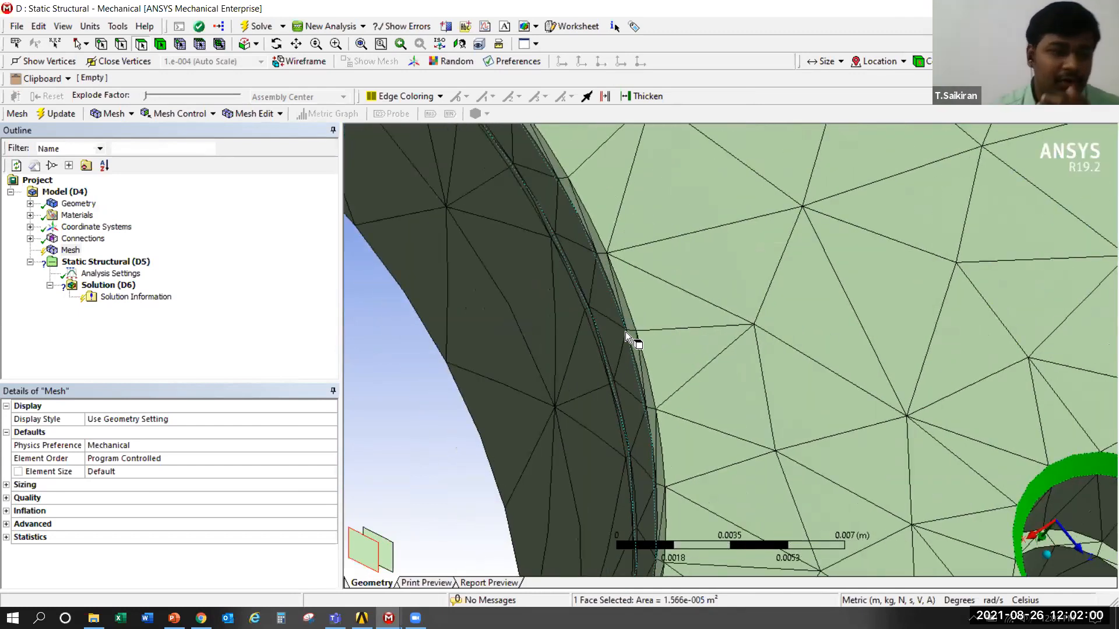
scroll(599, 330, "down", 3)
scroll(594, 333, "down", 5)
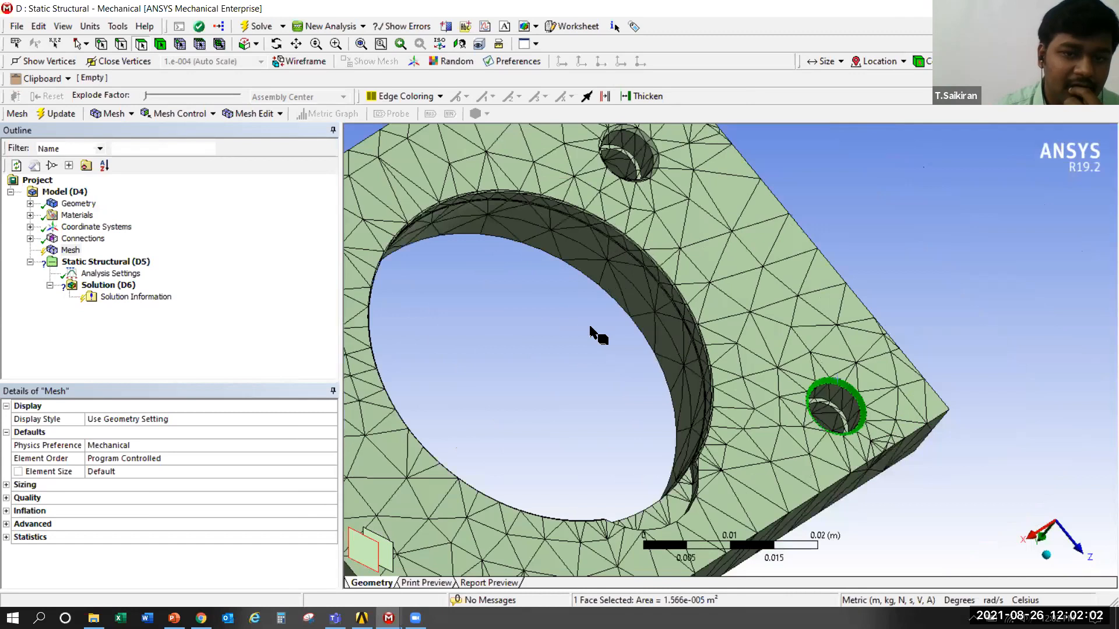
Switch to body selection and clear all generated mesh data from the model
left_click(158, 47)
left_click(450, 258)
right_click(449, 253)
left_click(85, 254)
right_click(68, 255)
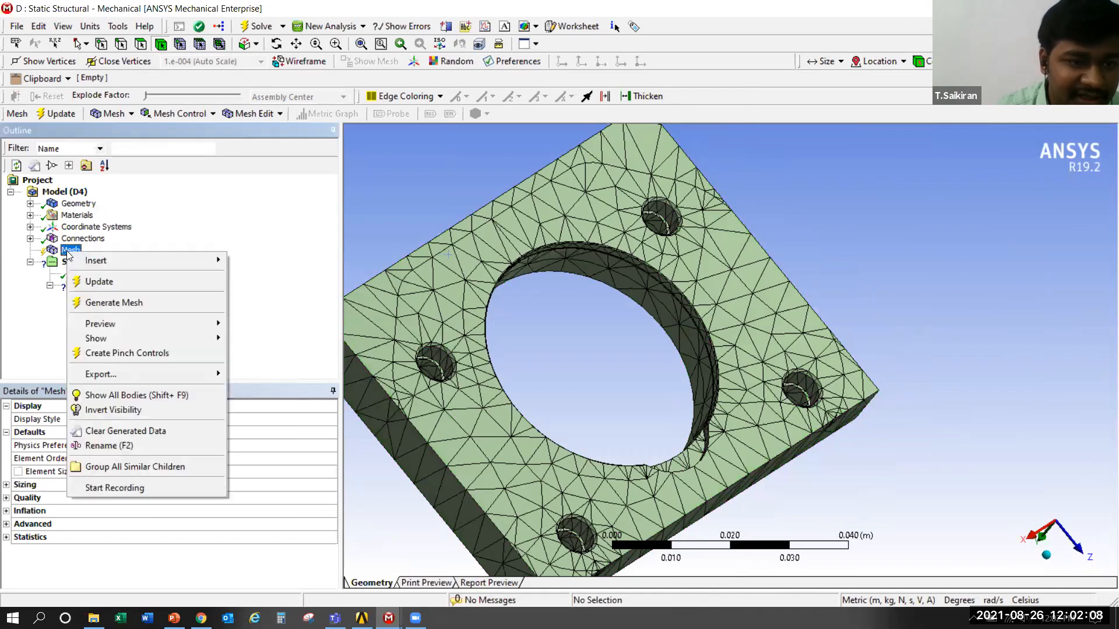
left_click(148, 434)
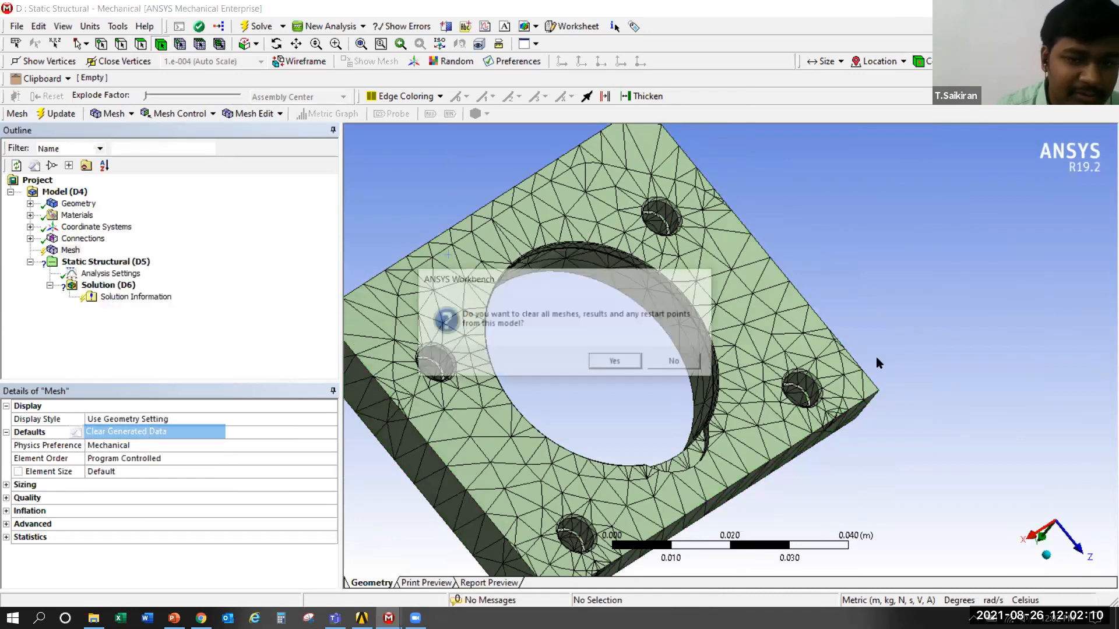
left_click(610, 361)
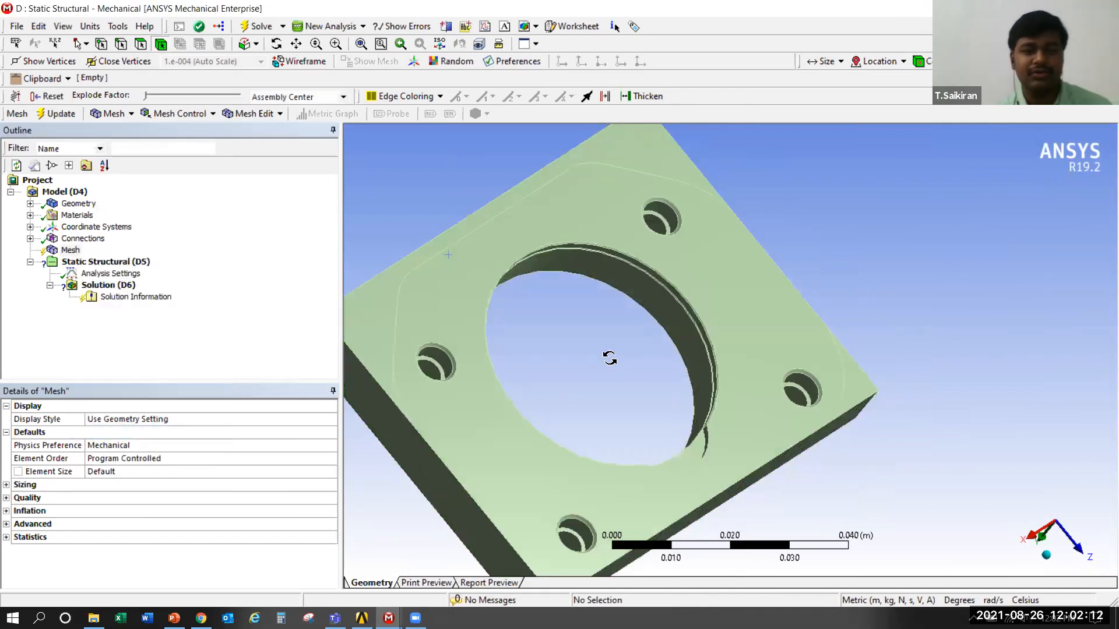
Insert a Method control under the mesh
scroll(583, 358, "down", 3)
middle_click_drag(579, 355, 693, 306, "ctrl")
scroll(581, 343, "up", 2)
right_click(70, 250)
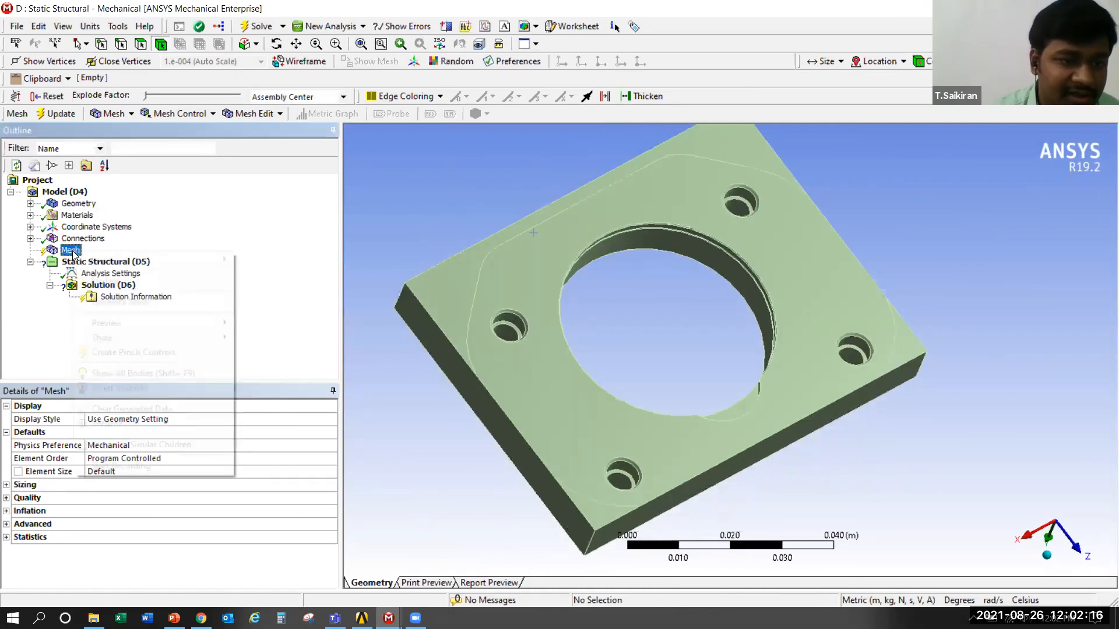
mouse_move(127, 257)
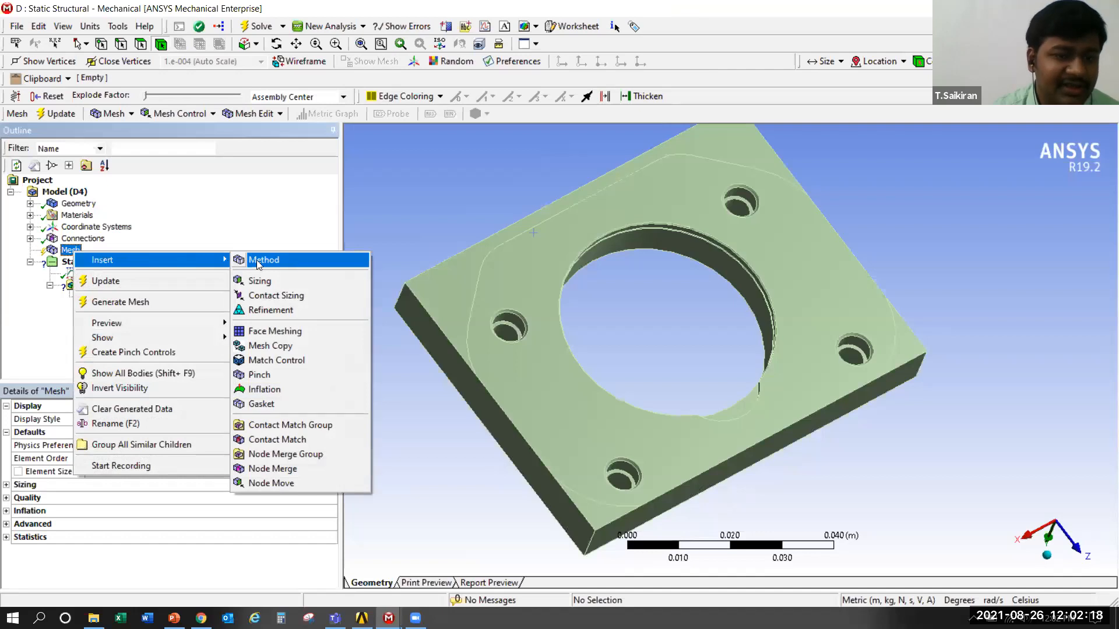
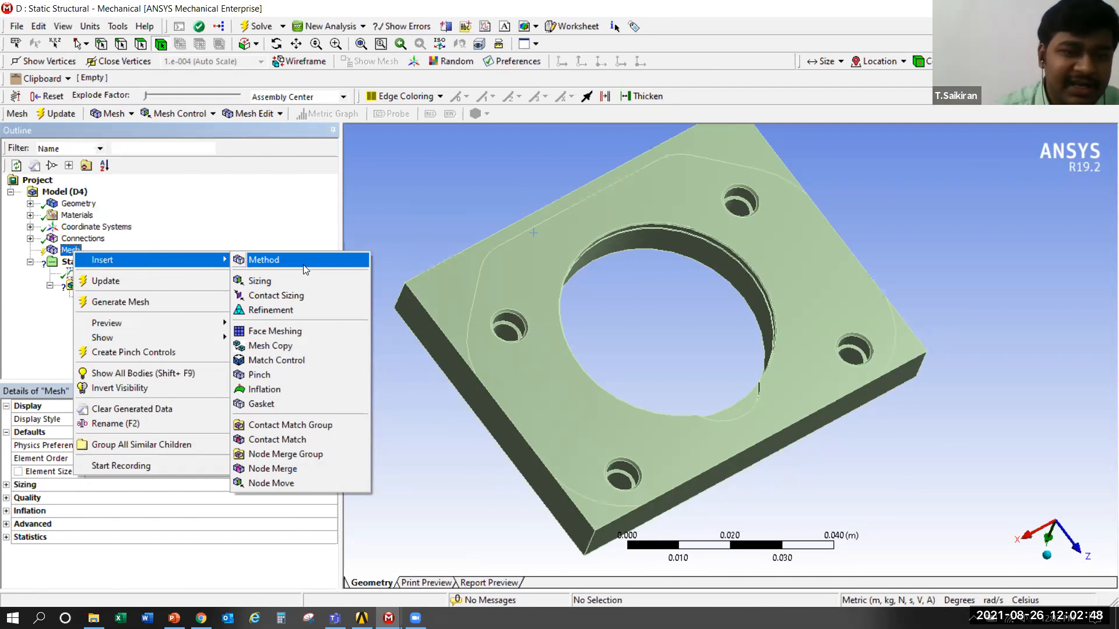
Scope the new Method control to the base plate and set its method to Hex Dominant
left_click(305, 270)
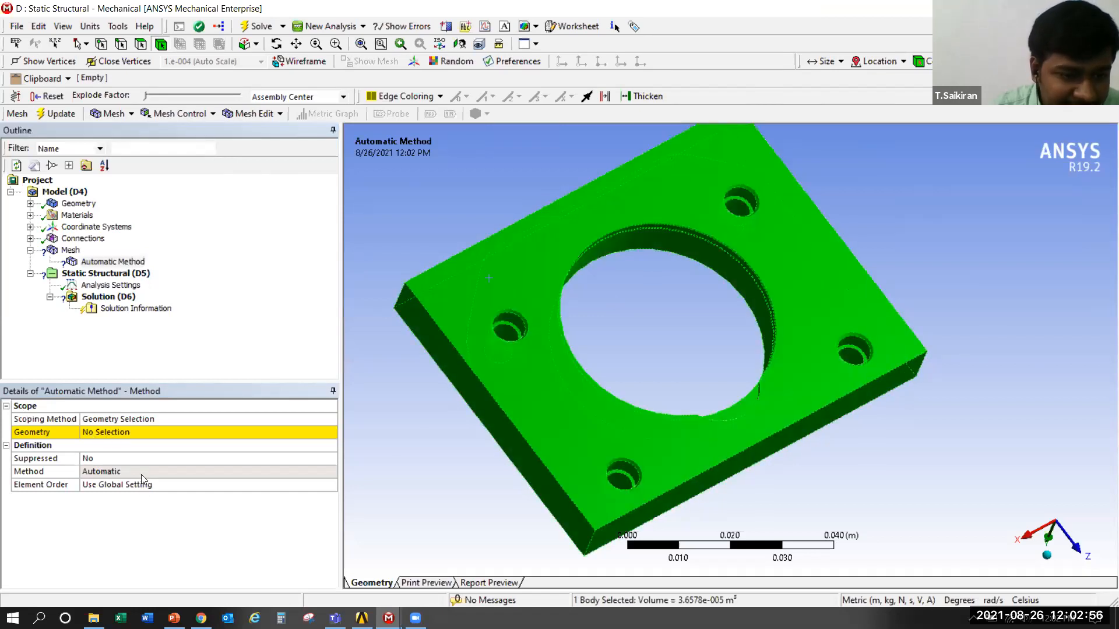
mouse_move(652, 324)
middle_mouse_down()
mouse_move(671, 315)
mouse_move(664, 321)
middle_mouse_up()
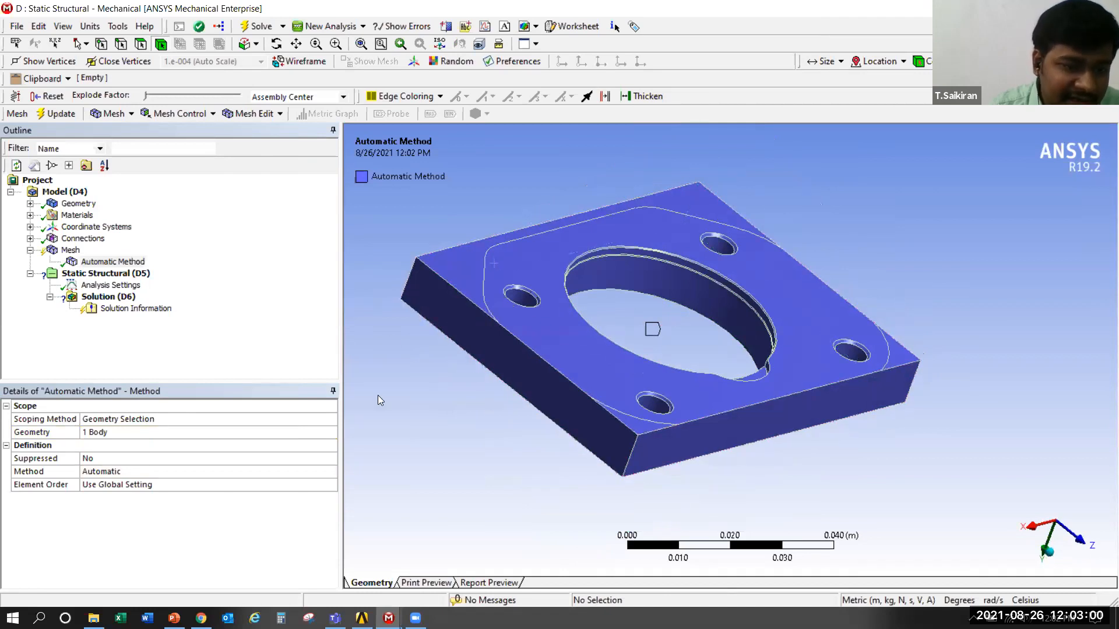
left_click(153, 472)
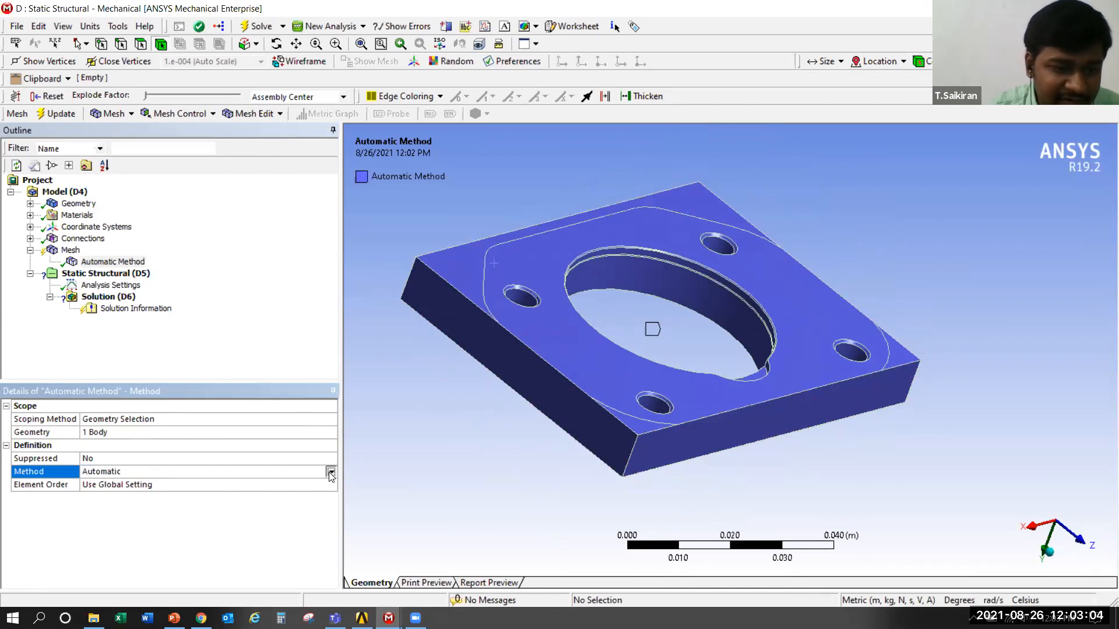
left_click(330, 472)
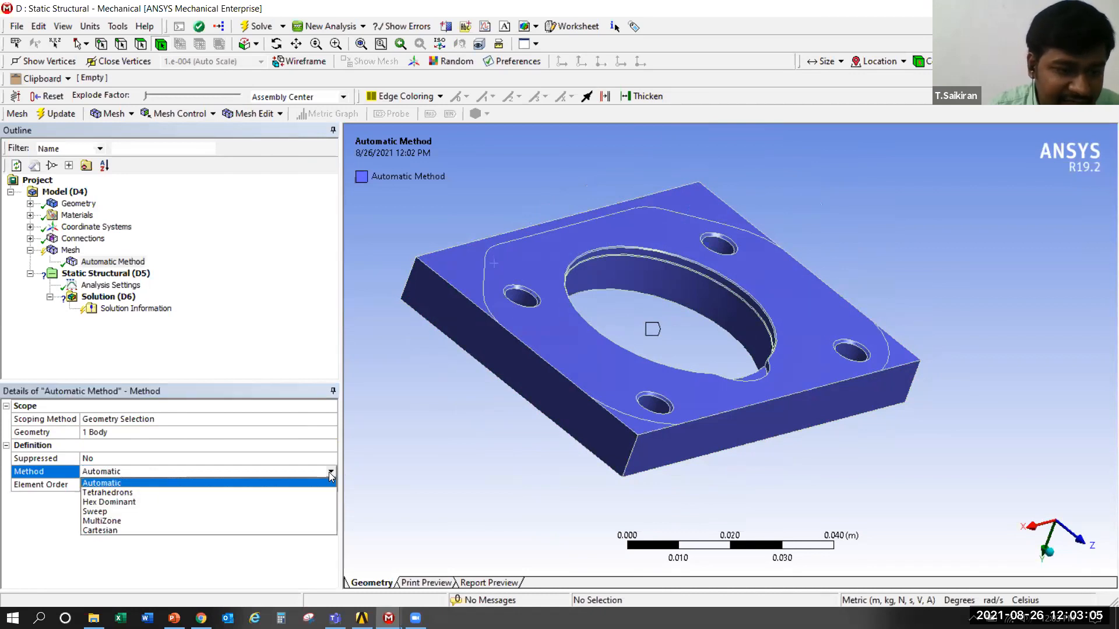
left_click(171, 502)
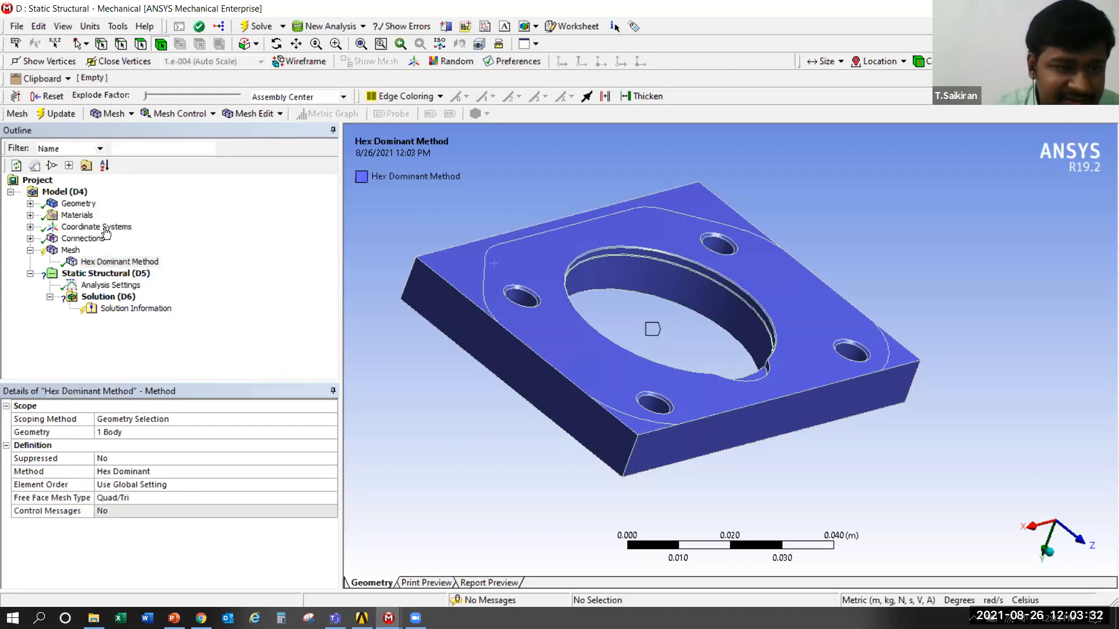
Add a Sizing control under the mesh, scoped to the base plate body, with an element size of 1.5 m
left_click(75, 252)
right_click(77, 255)
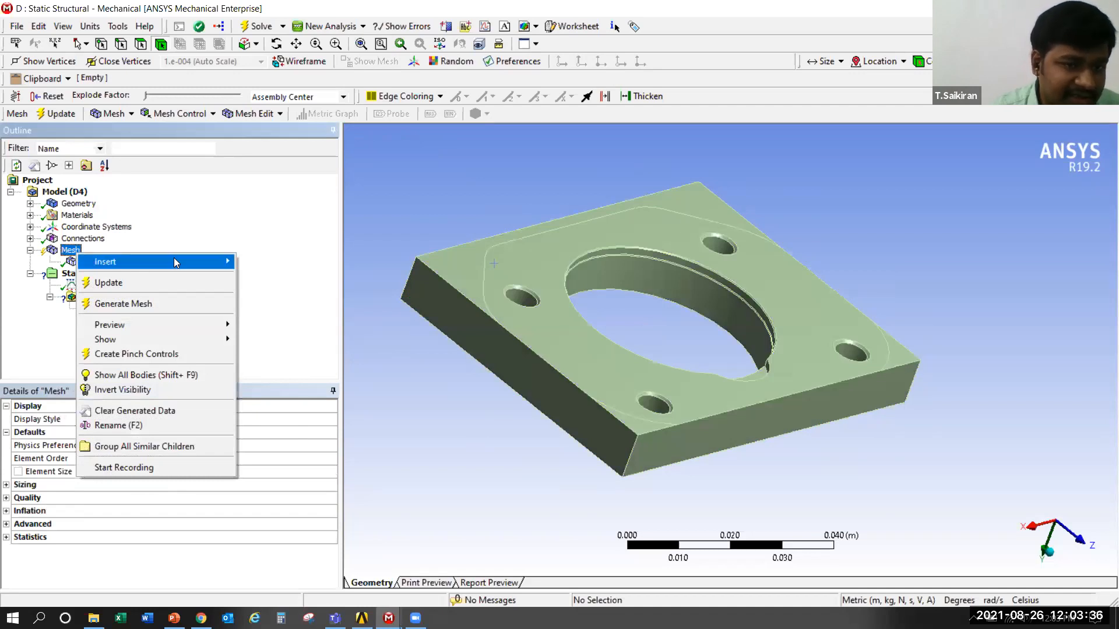
mouse_move(175, 261)
left_click(335, 284)
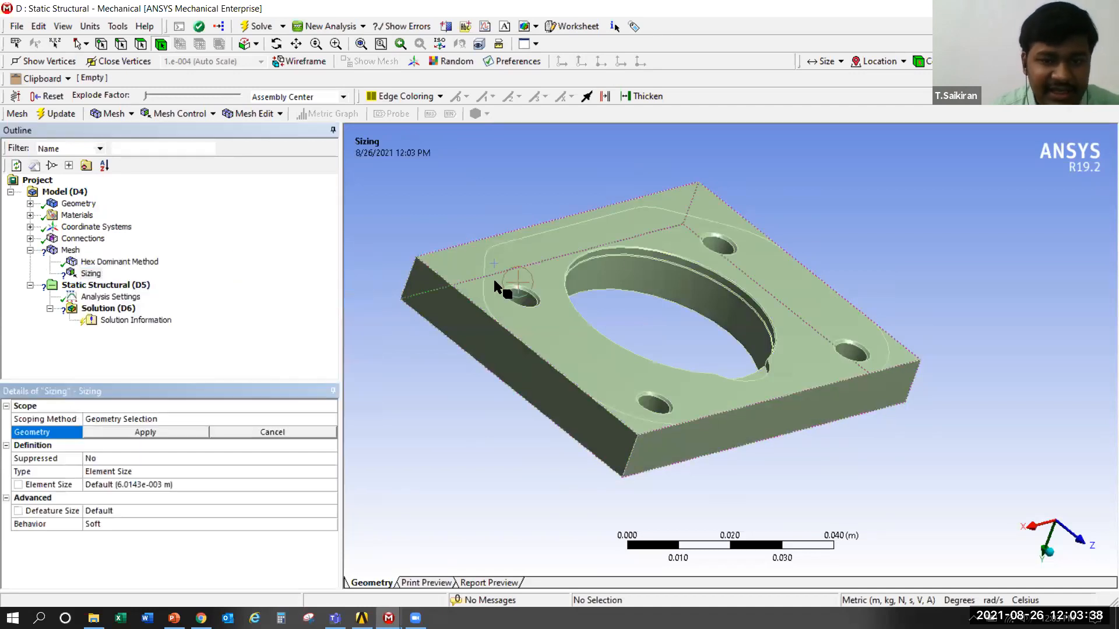
left_click(494, 278)
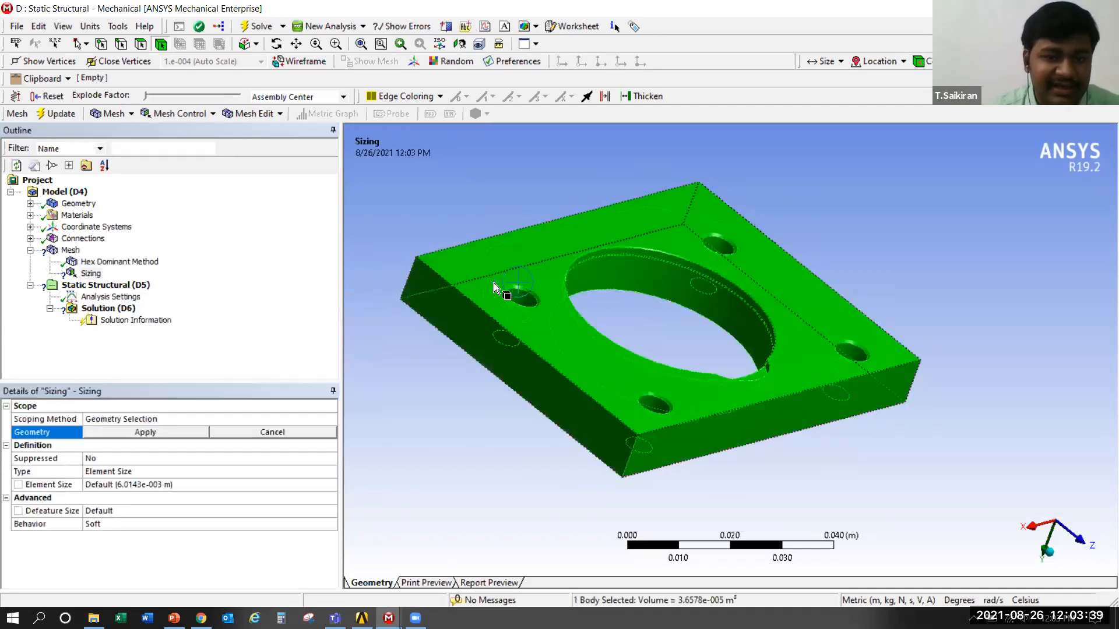
left_click(128, 434)
left_click(154, 485)
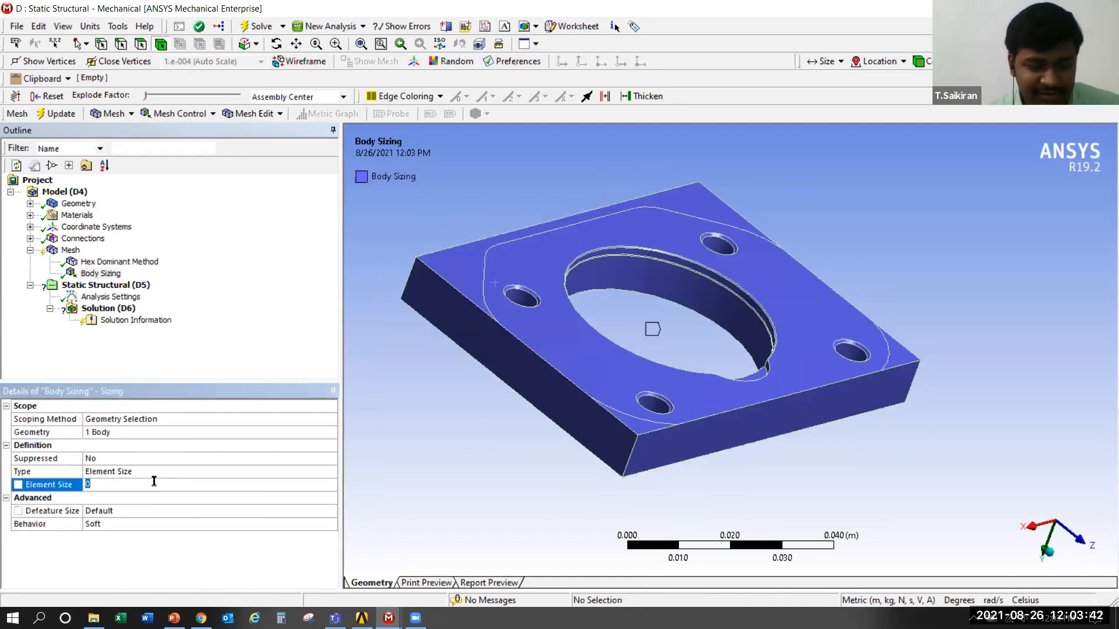
type("1.5")
key("Return")
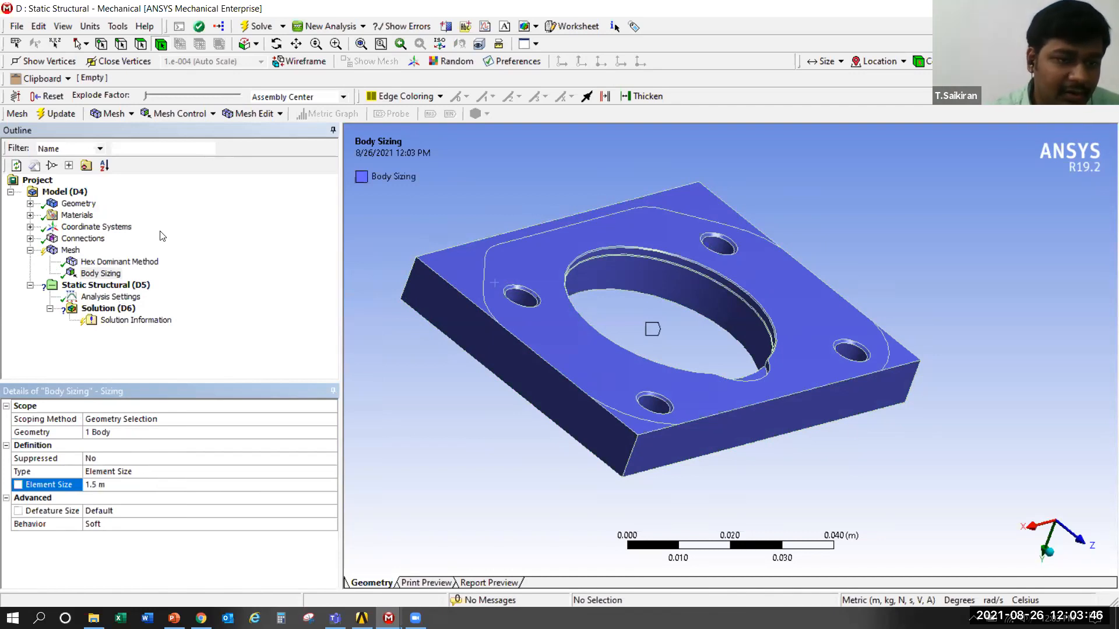
Generate the mesh on the base plate and display the resulting elements
left_click(526, 356)
right_click(526, 355)
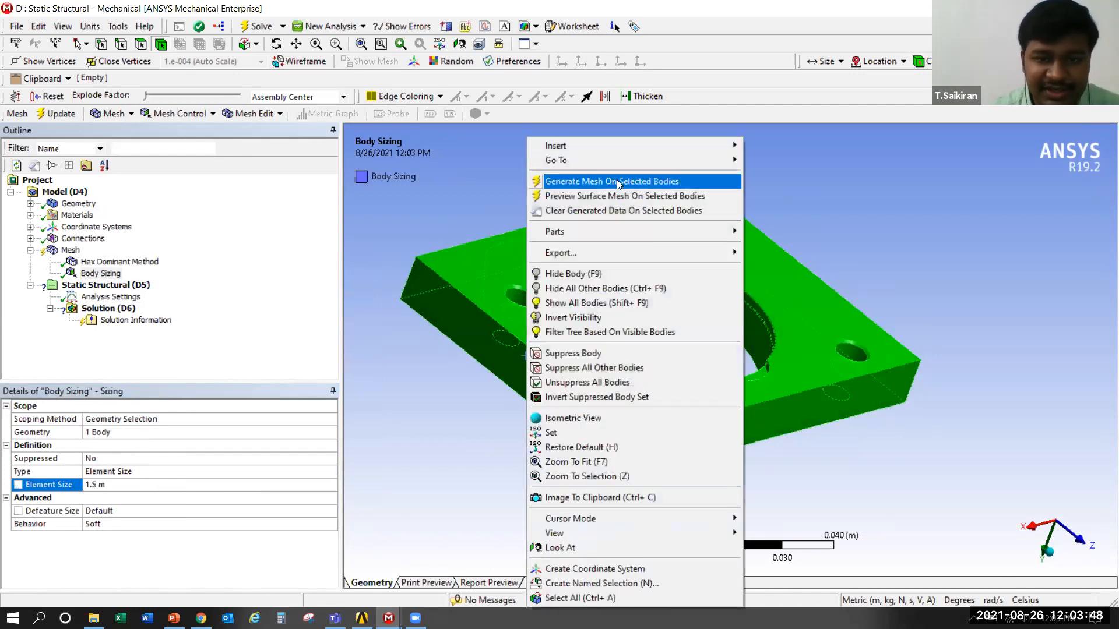
left_click(617, 180)
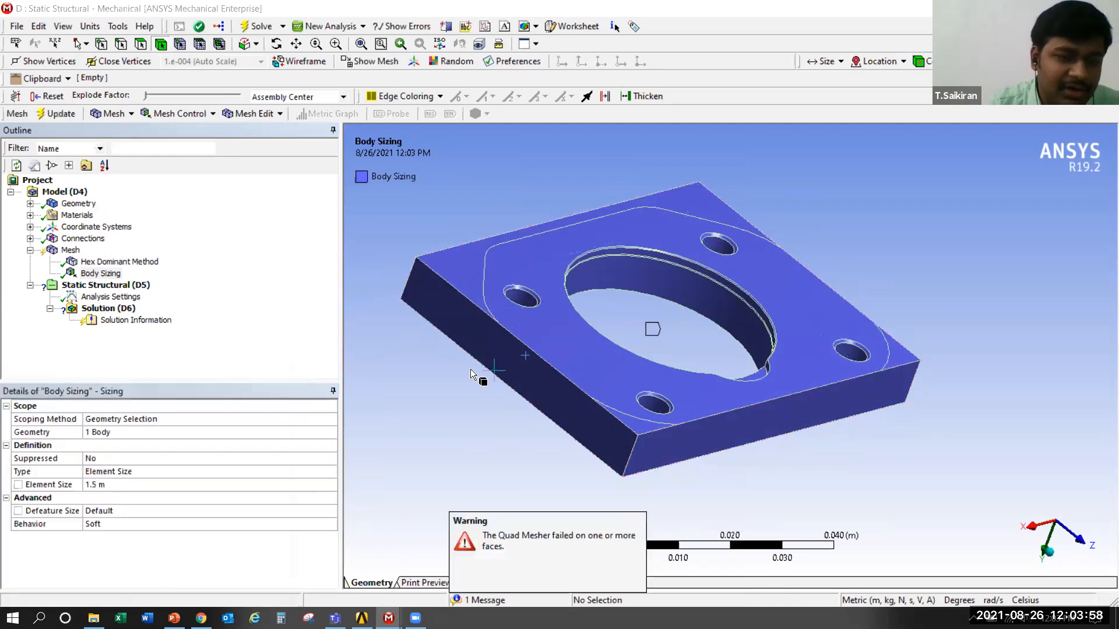
key("Up")
key("Up")
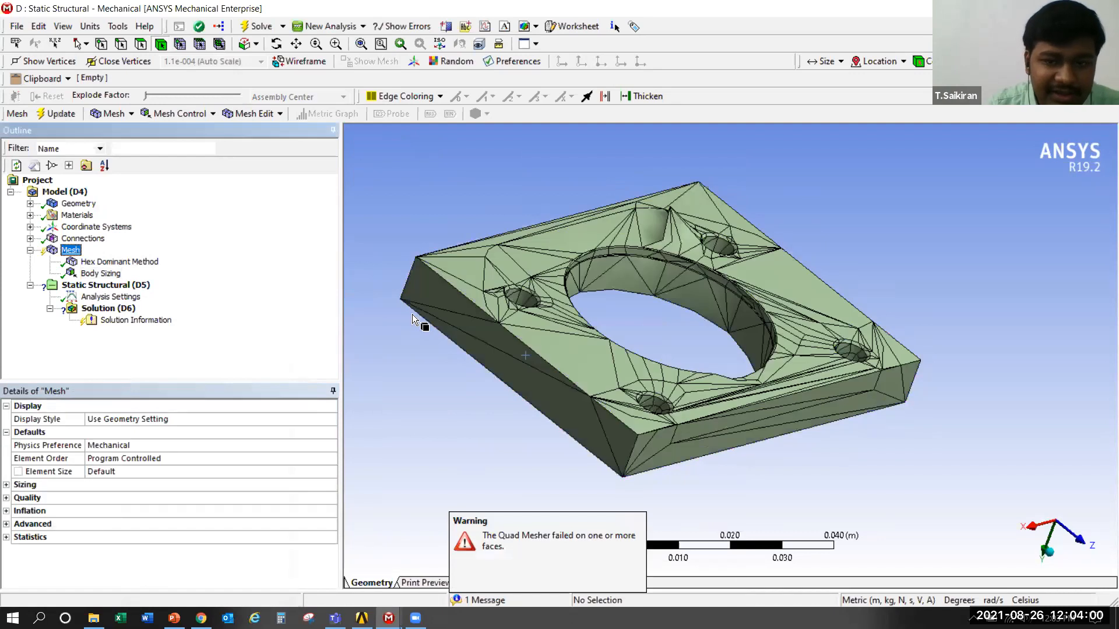
left_click_drag(532, 352, 530, 327)
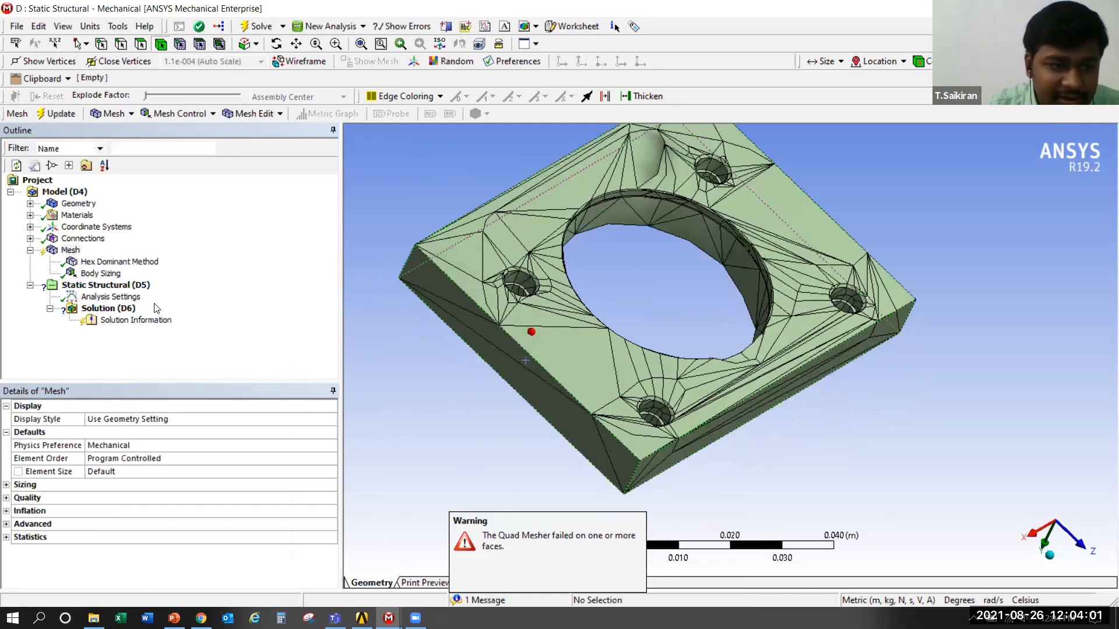
Set the base plate body sizing's element size to 0.5 m
left_click(100, 278)
left_click(126, 483)
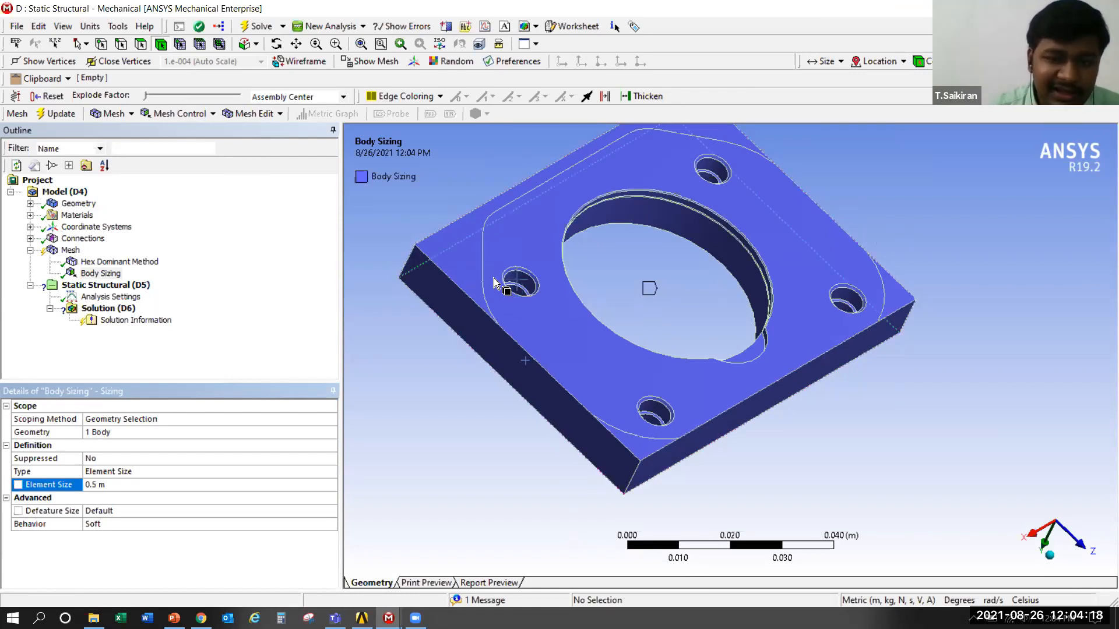
scroll(515, 280, "up", 4)
middle_click_drag(733, 276, 693, 262)
middle_click_drag(692, 262, 786, 329, "ctrl")
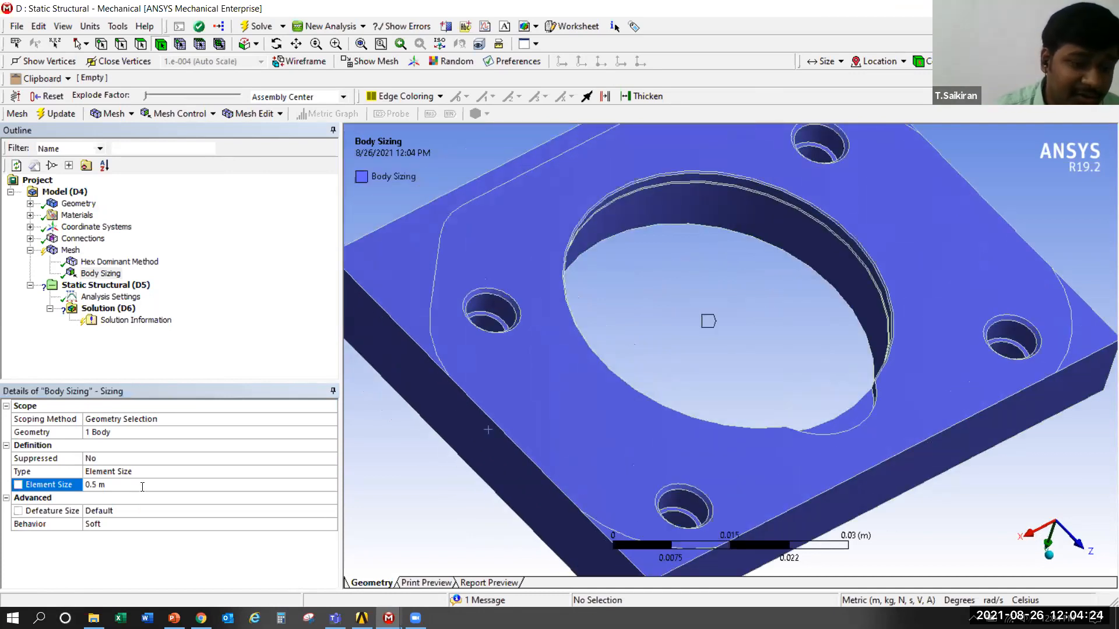
scroll(392, 406, "down", 2)
scroll(574, 320, "down", 2)
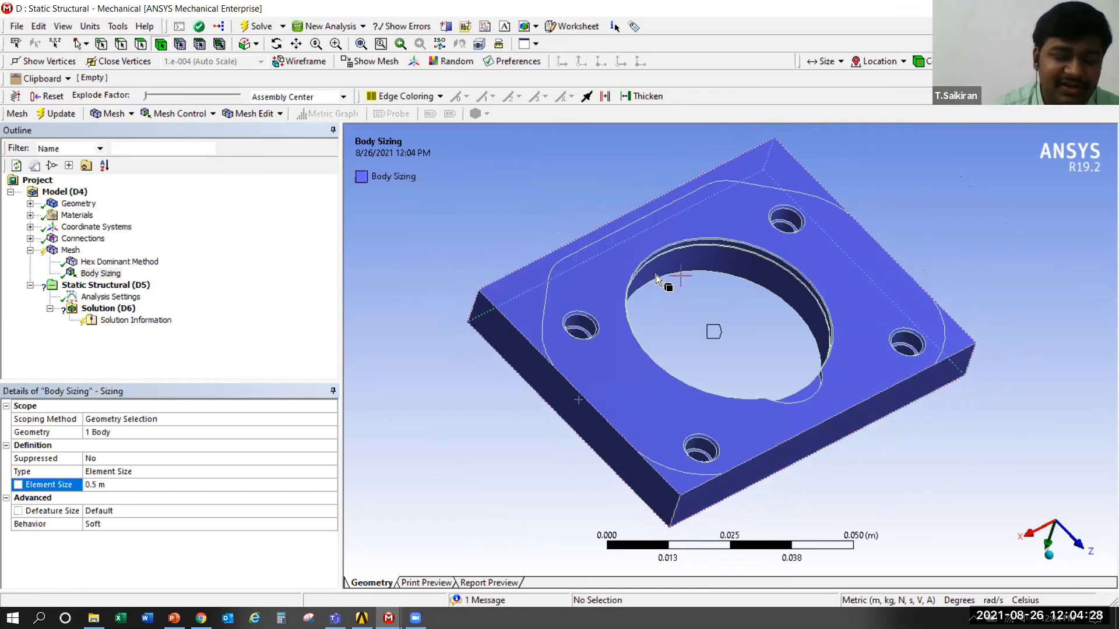
scroll(607, 295, "down", 1)
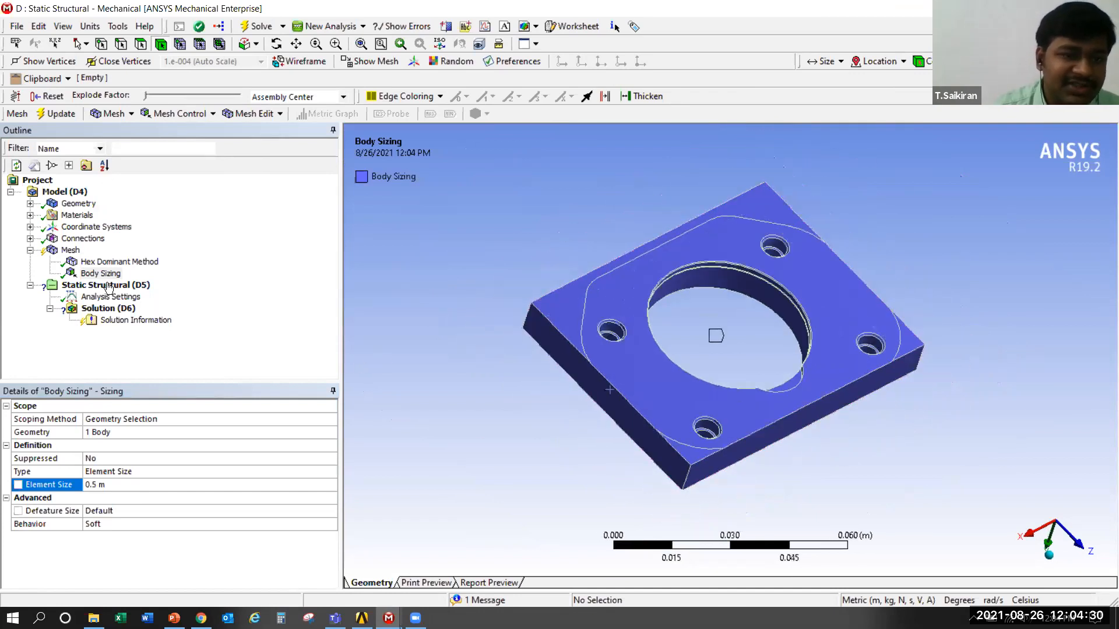
Regenerate the mesh on the base plate with the 0.5 m element size and view the elements
left_click(623, 349)
right_click(623, 350)
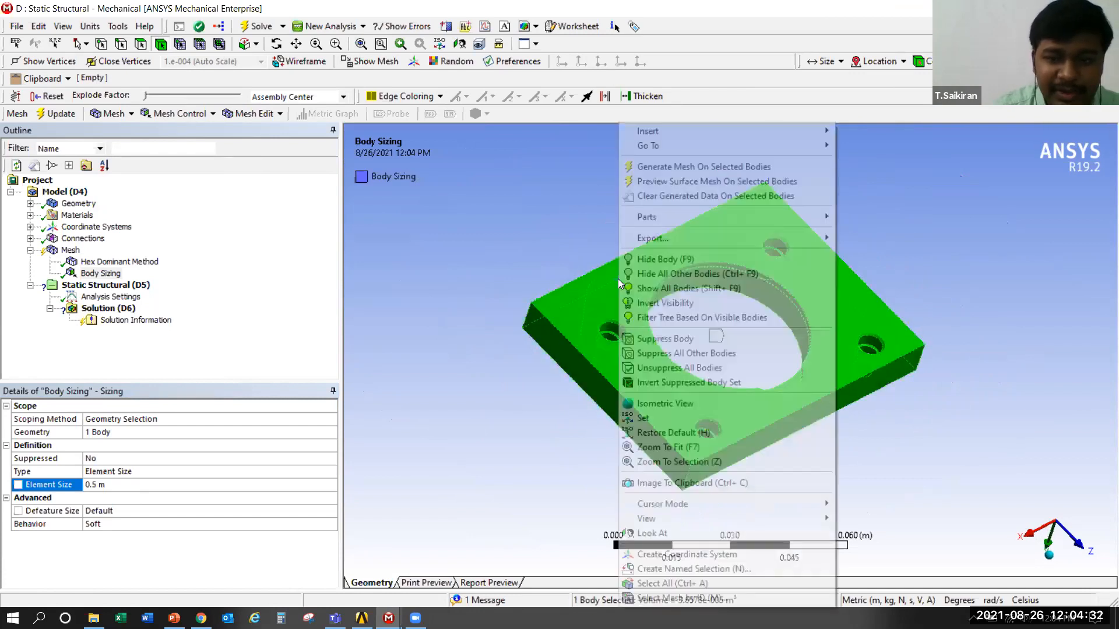
left_click(699, 169)
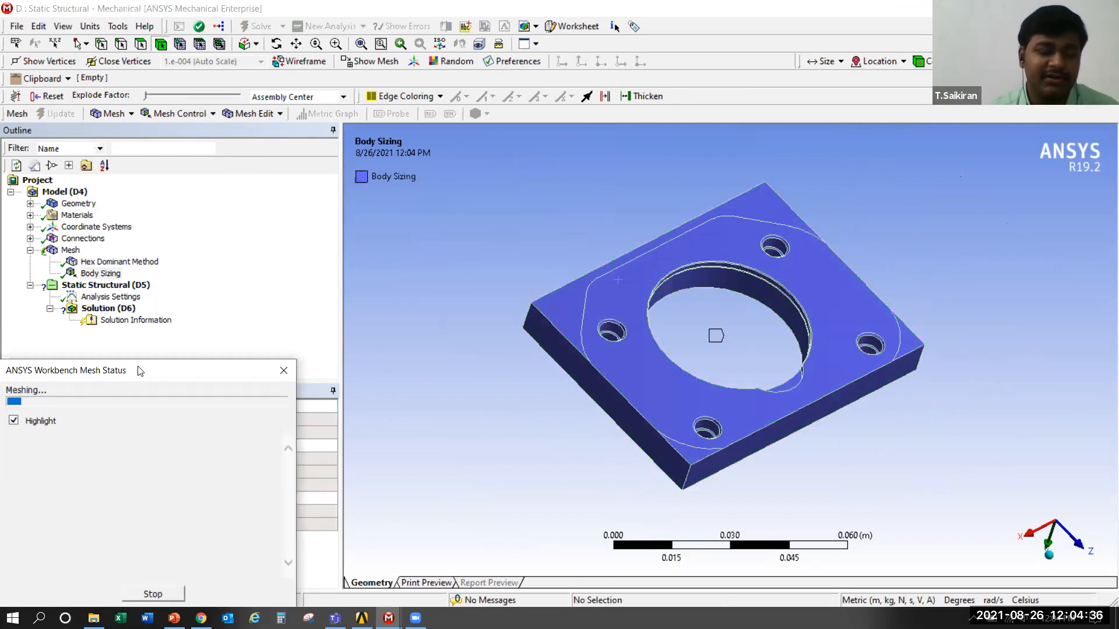
left_click_drag(140, 371, 270, 150)
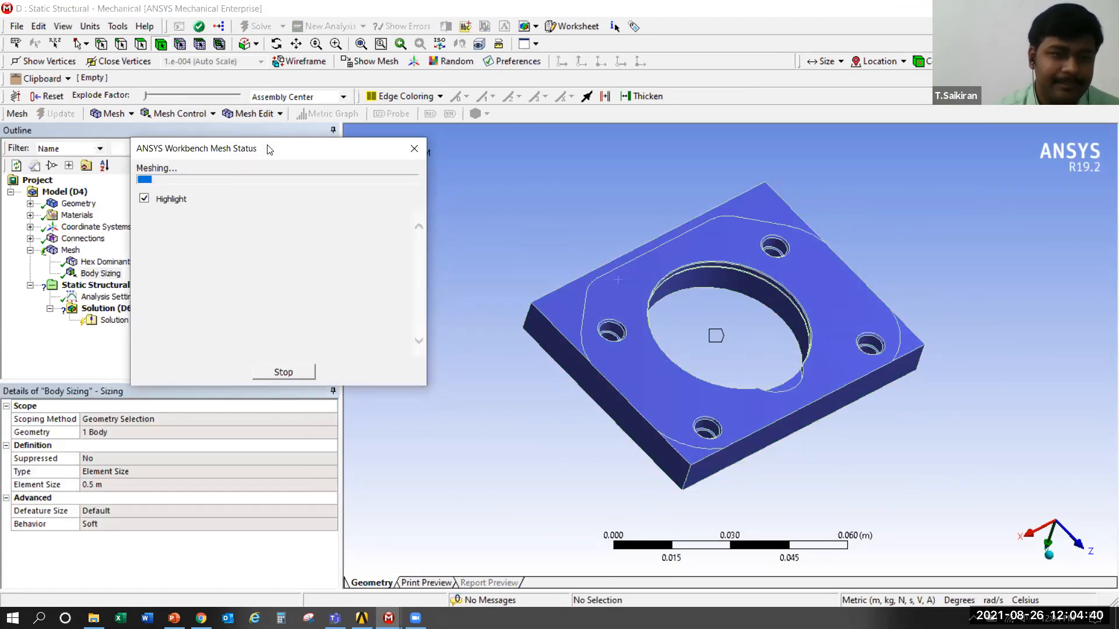
left_click(70, 250)
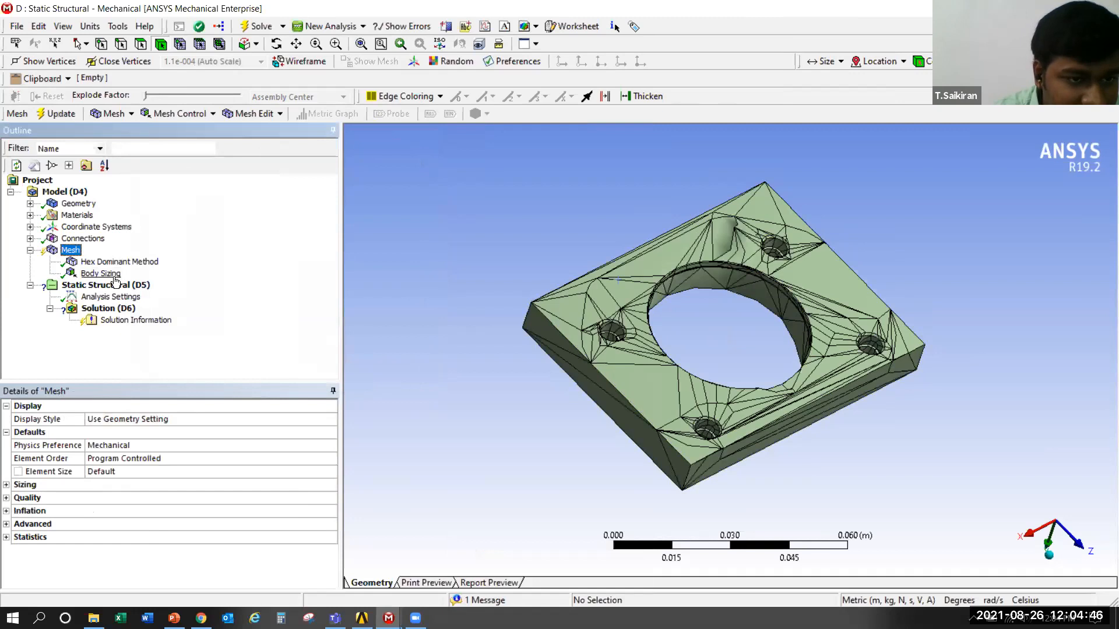
Check the active unit system and the body sizing's element size value
left_click(100, 273)
left_click(91, 26)
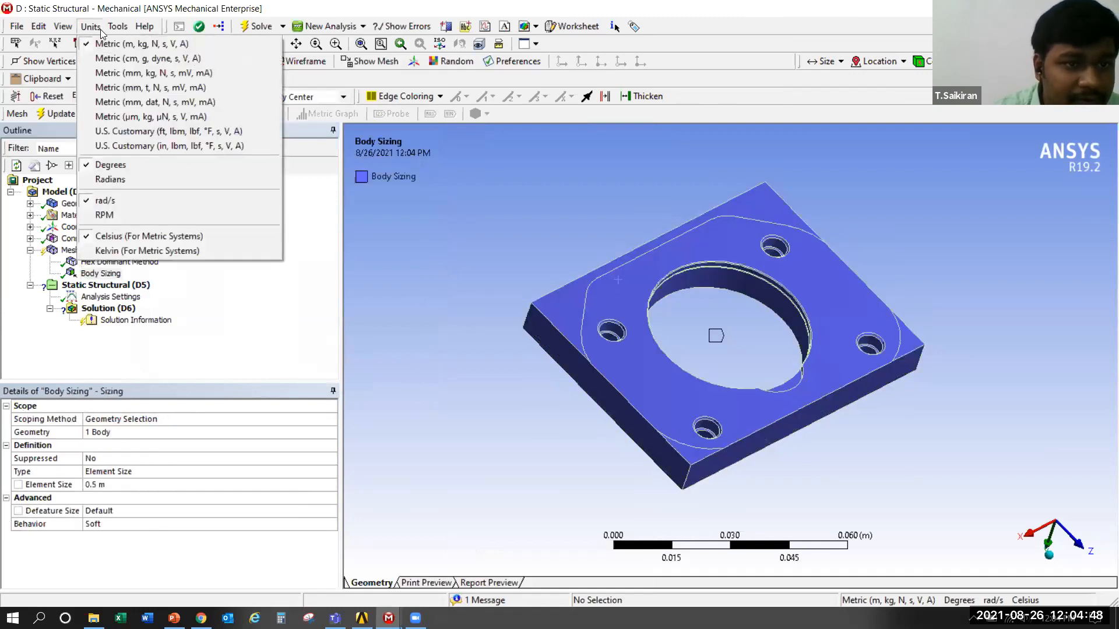
left_click(101, 30)
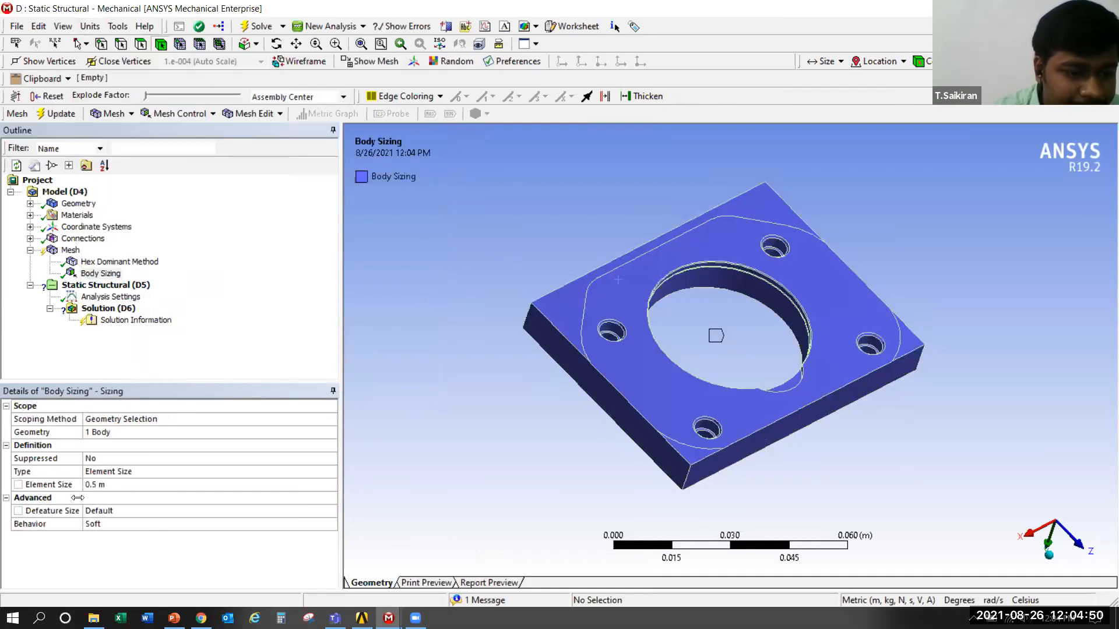
left_click(111, 483)
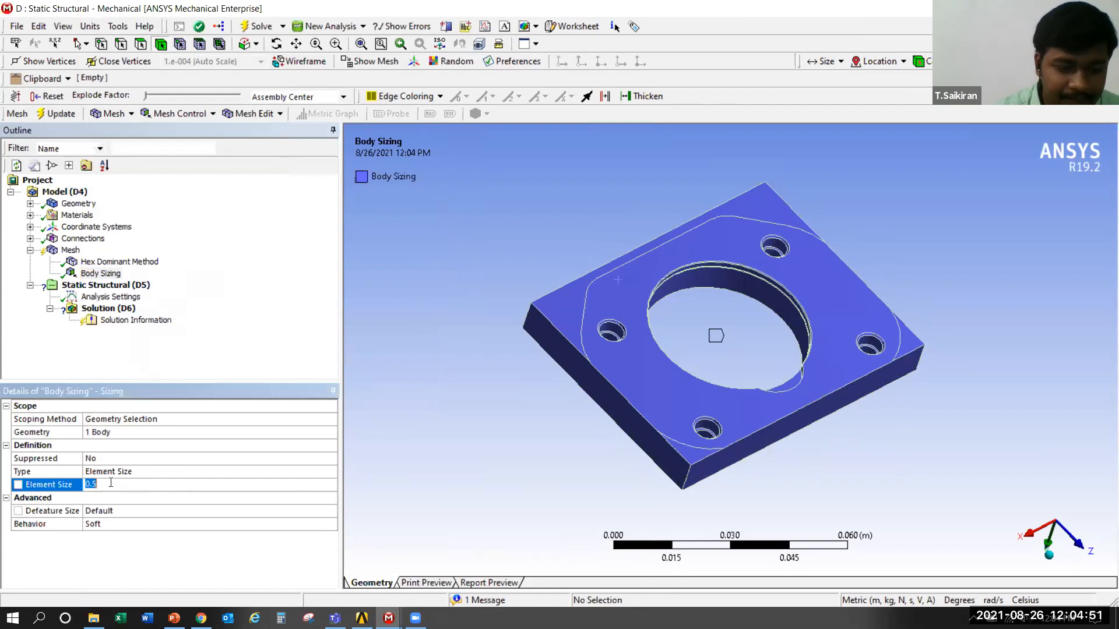
Clear all generated mesh data from the model
right_click(78, 252)
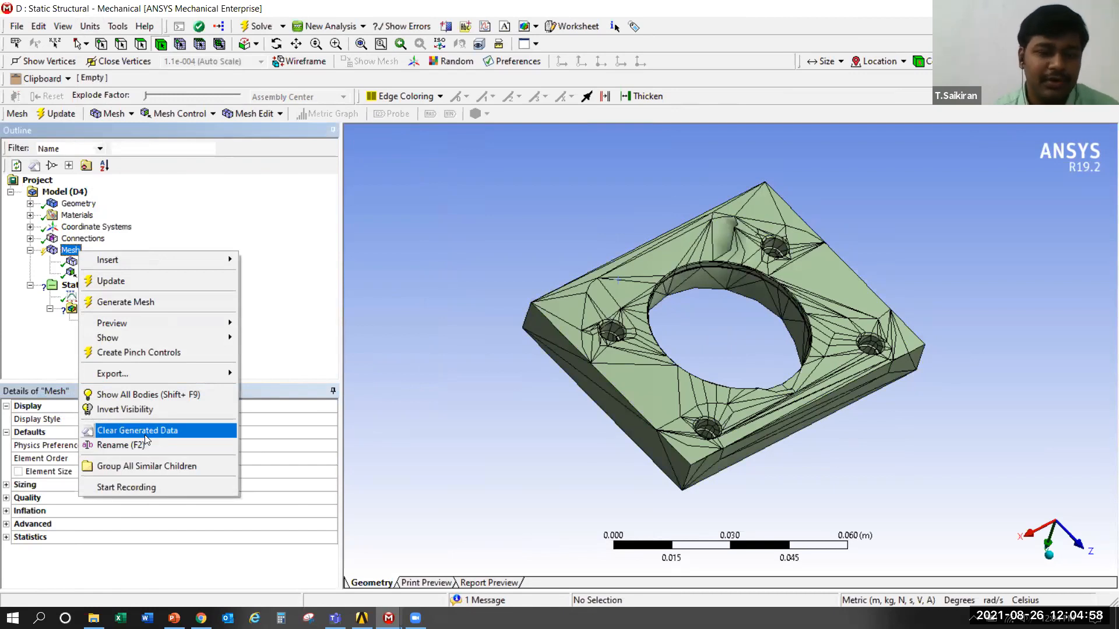
left_click(145, 433)
left_click(616, 362)
middle_click_drag(525, 402, 769, 357)
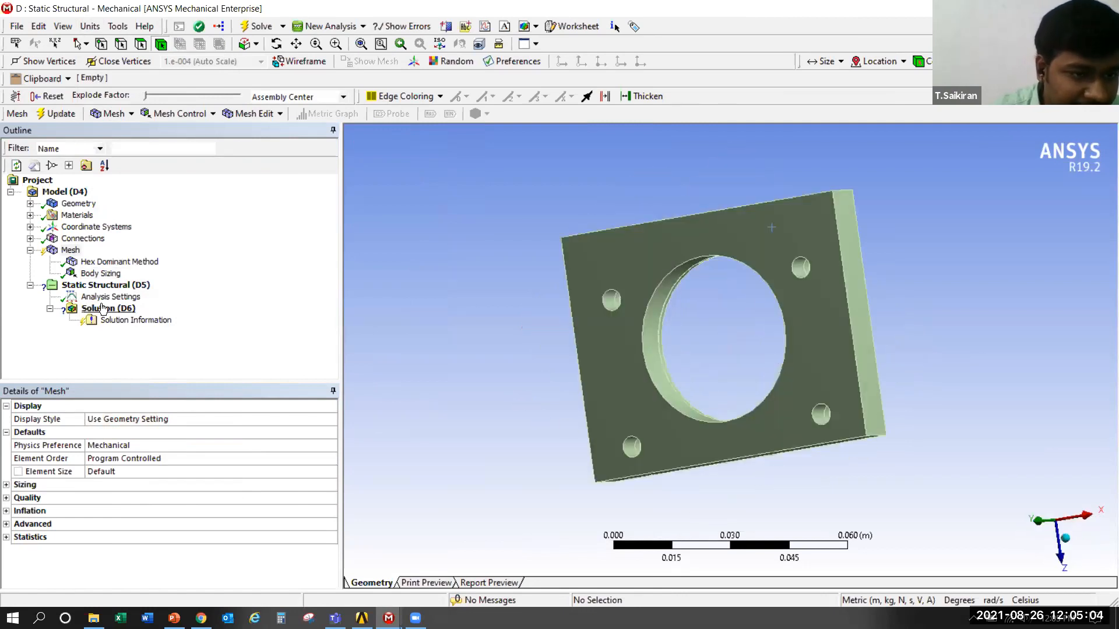
Set the body sizing's element size to 0.005 m and generate the mesh on the base plate
left_click(100, 273)
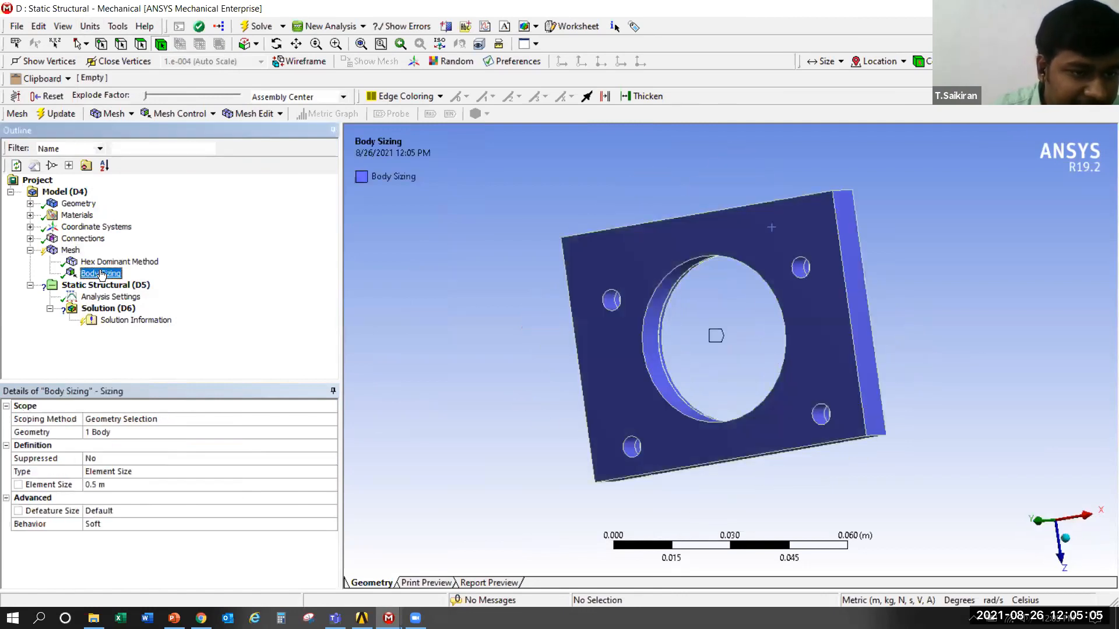
left_click(118, 485)
type(".005")
key("Return")
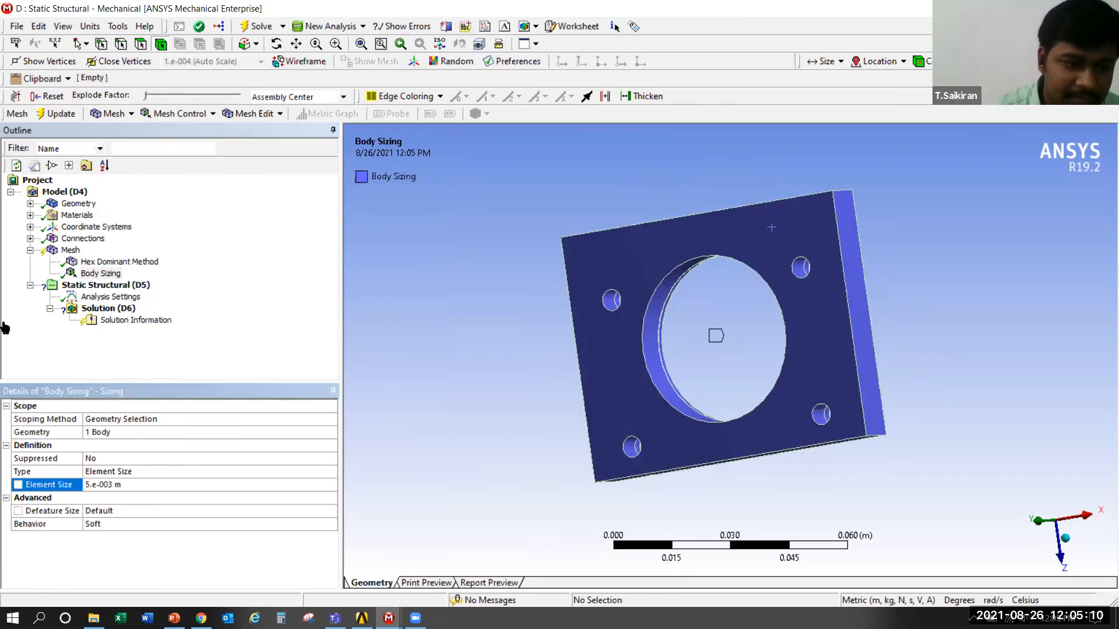
right_click(642, 278)
left_click(694, 177)
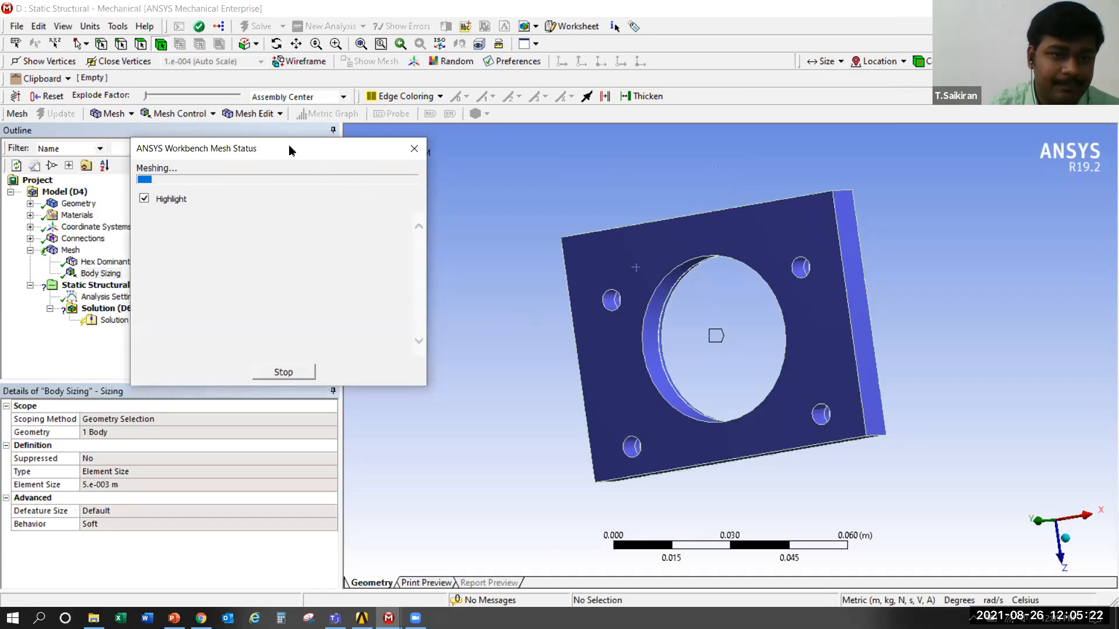
Examine the hex dominant mesh on the base plate around the central bore and bolt holes
left_click(82, 253)
middle_click_drag(655, 367, 697, 380)
scroll(702, 380, "up", 2)
middle_click_drag(550, 356, 606, 353)
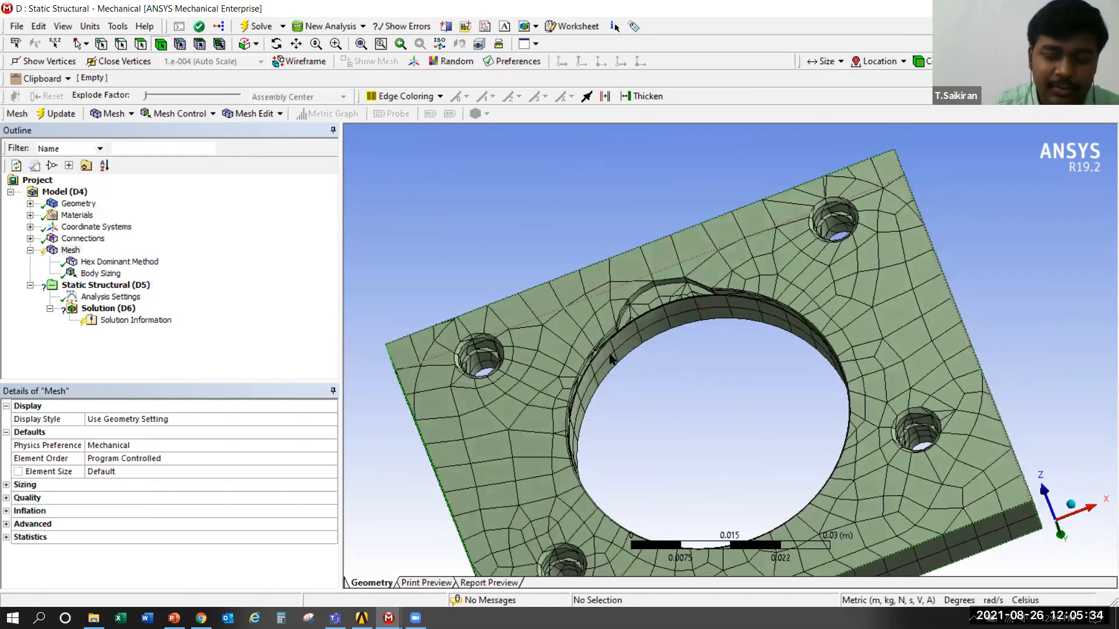
scroll(609, 353, "up", 3)
scroll(609, 353, "down", 5)
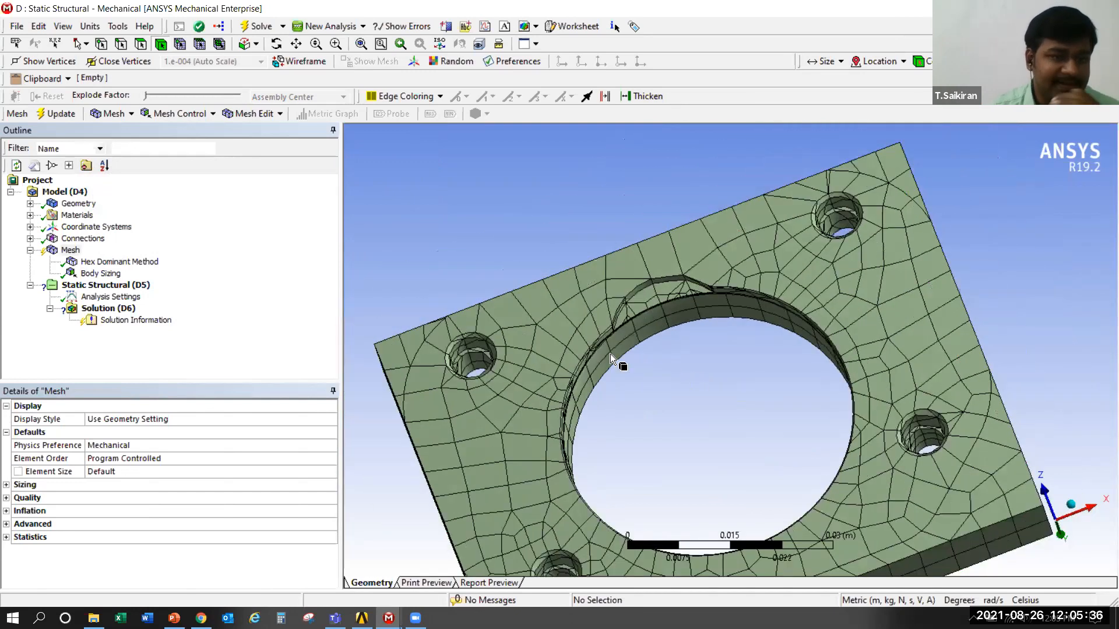
Change the base plate's meshing method to Tetrahedrons
left_click(96, 262)
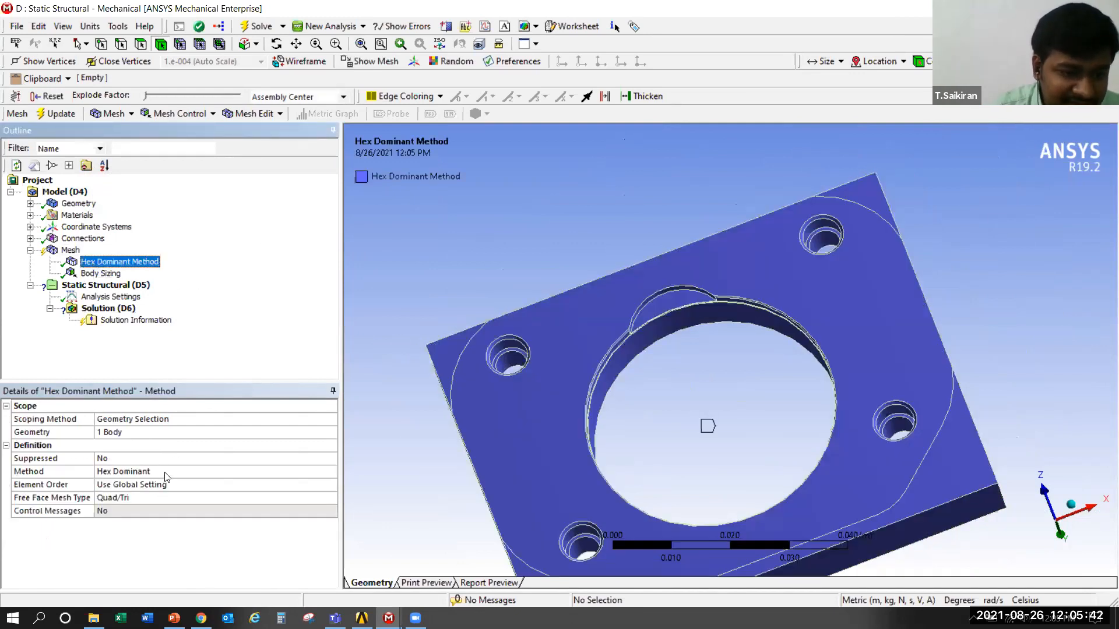
left_click(234, 472)
left_click(331, 469)
left_click(146, 493)
Clear the base plate's outdated mesh data and generate the tetrahedral mesh on that body
left_click(69, 250)
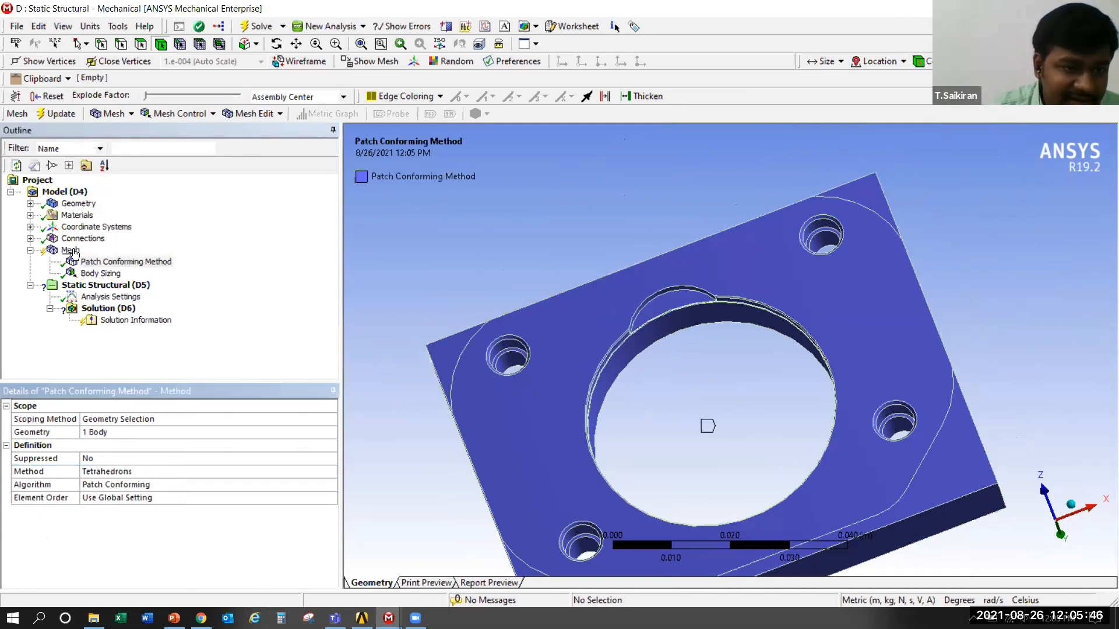
left_click(536, 364)
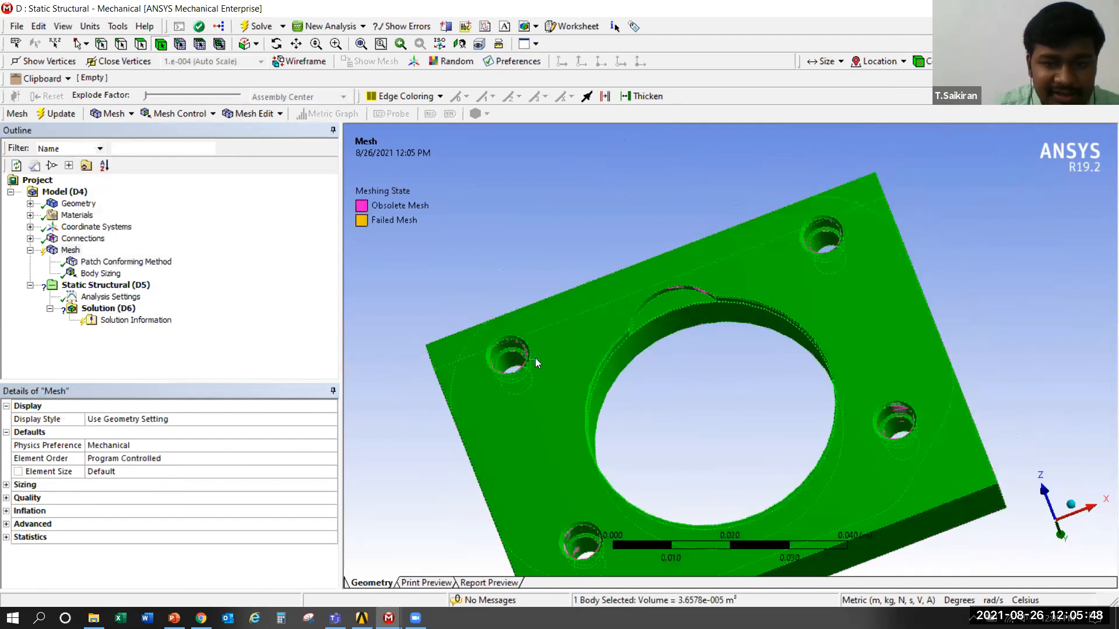
right_click(534, 360)
left_click(595, 197)
left_click(615, 362)
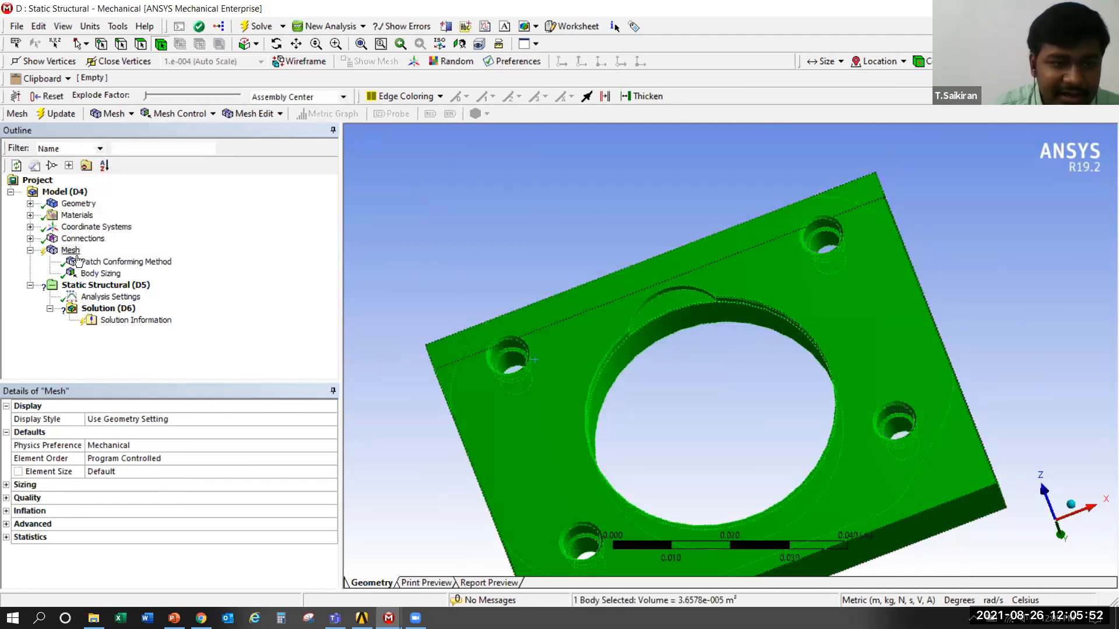
right_click(556, 354)
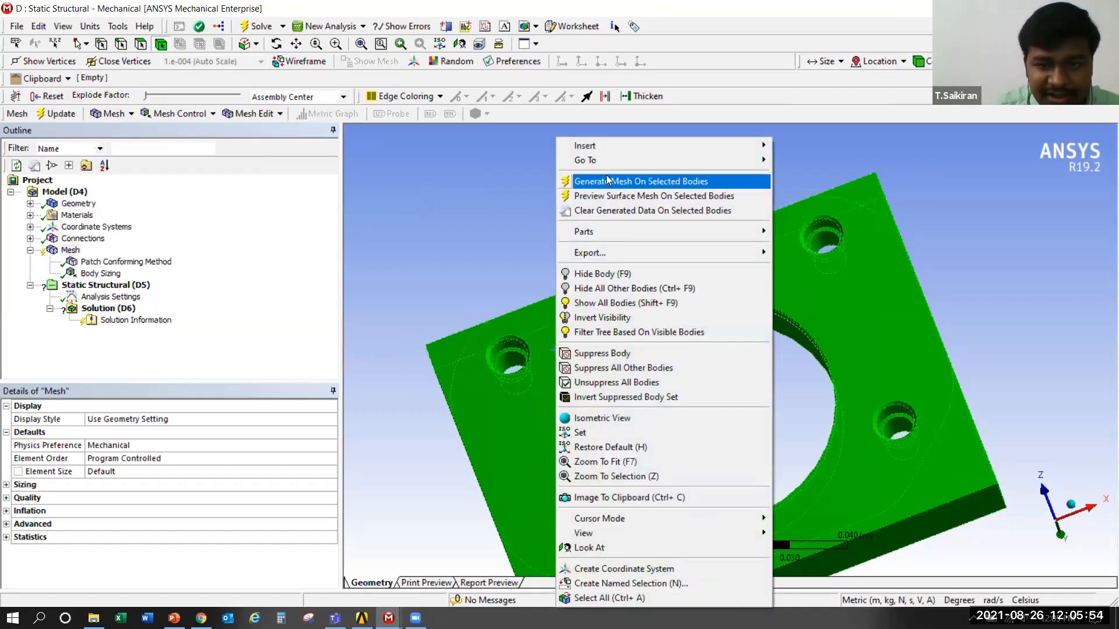
left_click(583, 181)
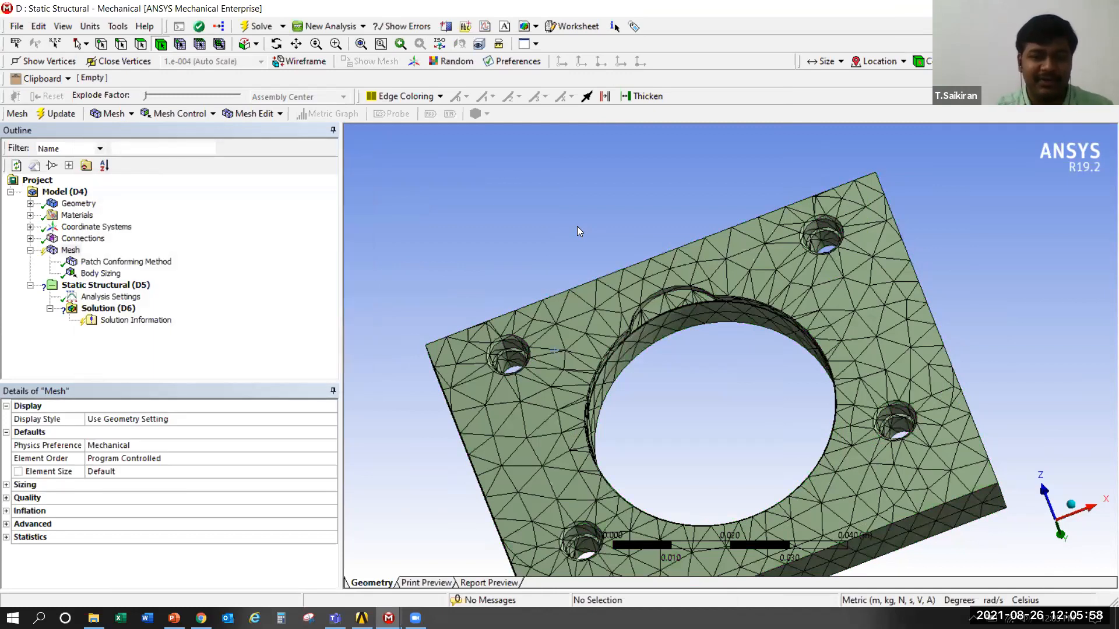
Inspect the tetrahedral mesh around the base plate and clear all generated mesh data from the model
middle_click_drag(647, 439, 722, 163)
left_click(705, 176)
left_click(708, 327)
middle_click_drag(751, 243, 707, 292)
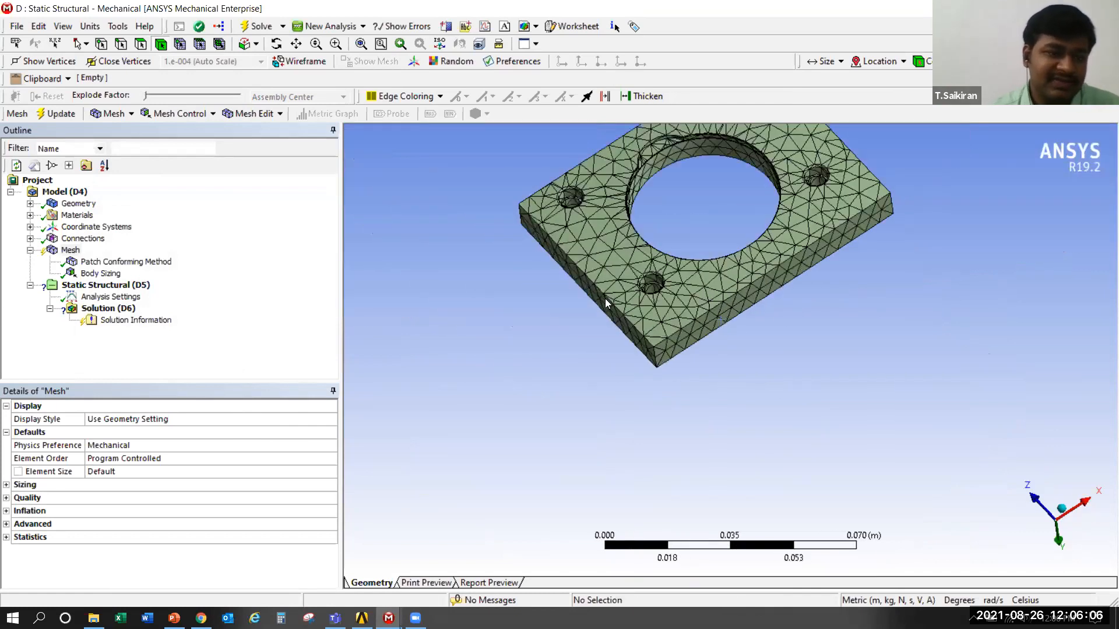
key("F7")
right_click(73, 250)
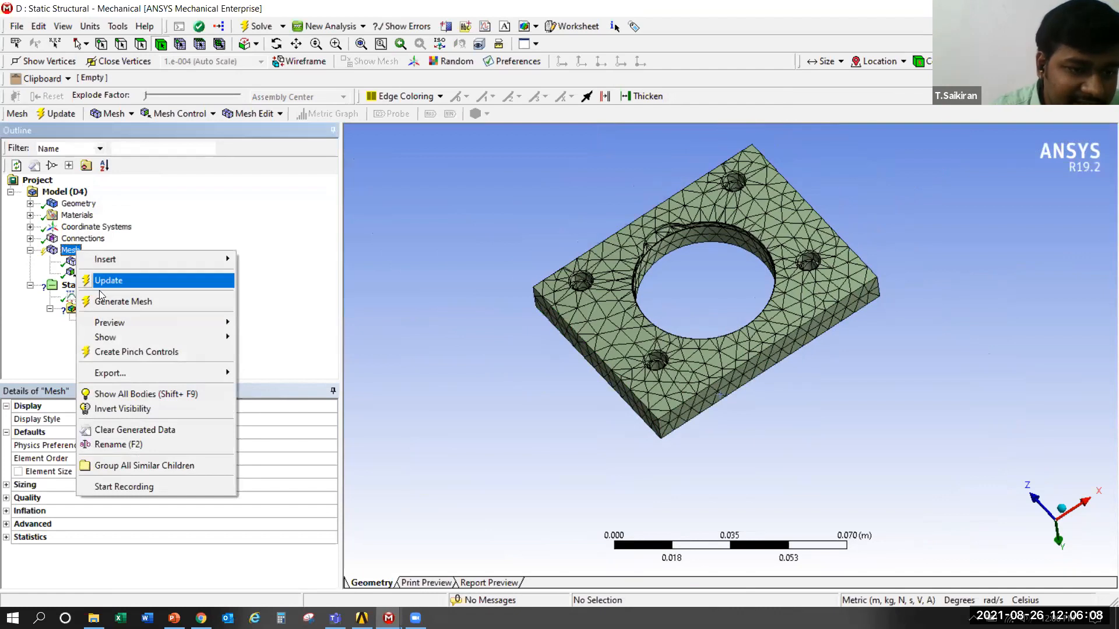
left_click(134, 429)
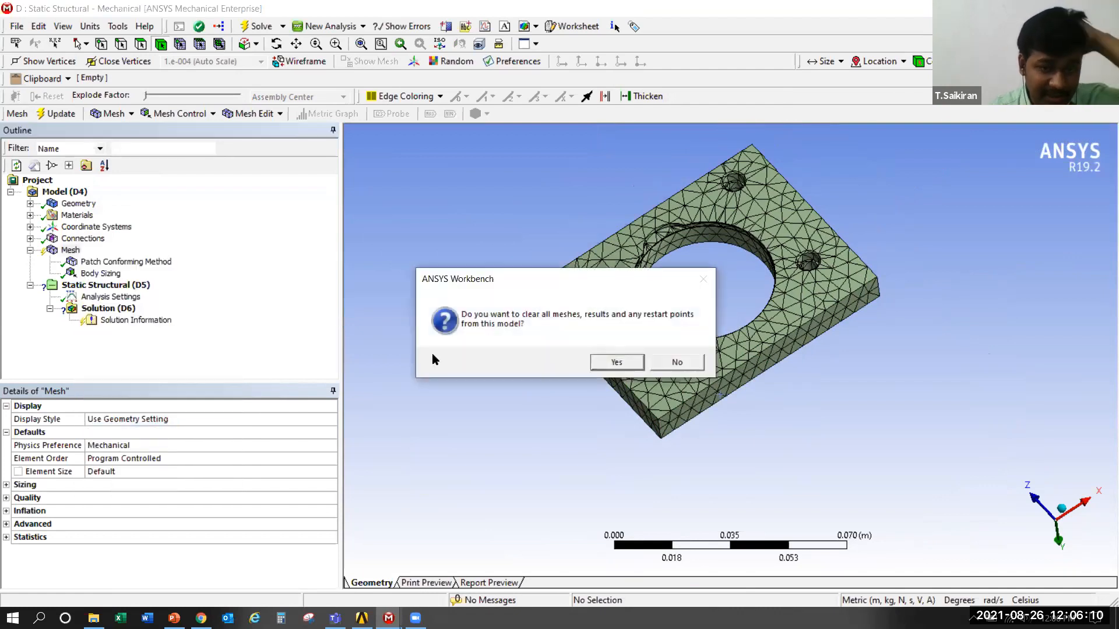
left_click(617, 360)
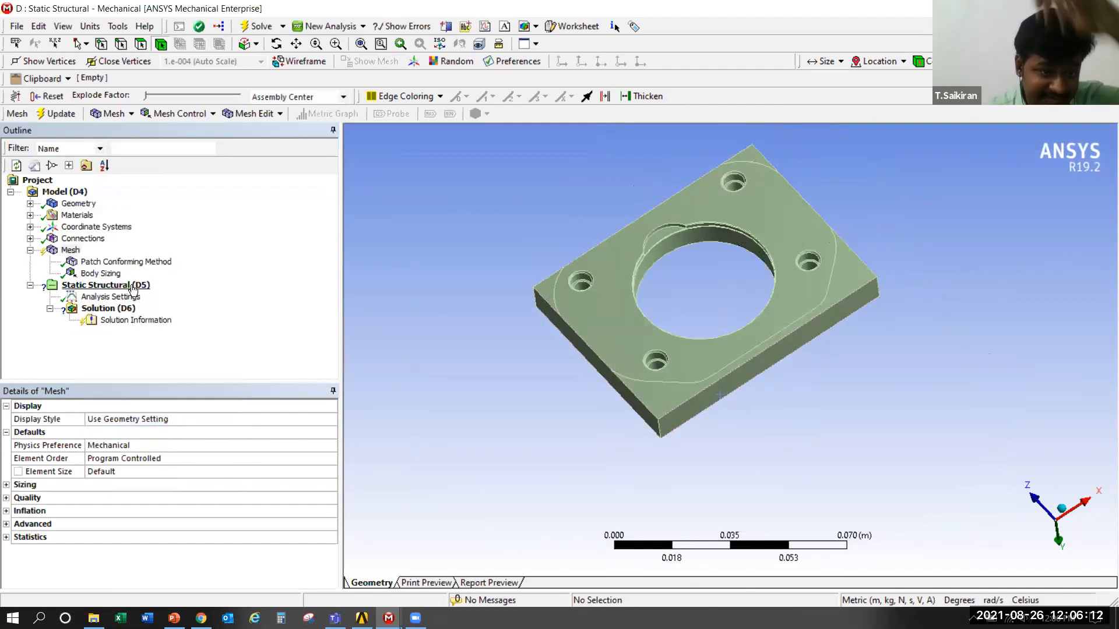
Delete the Patch Conforming Method and the Body Sizing from the mesh settings
left_click(100, 263)
right_click(101, 266)
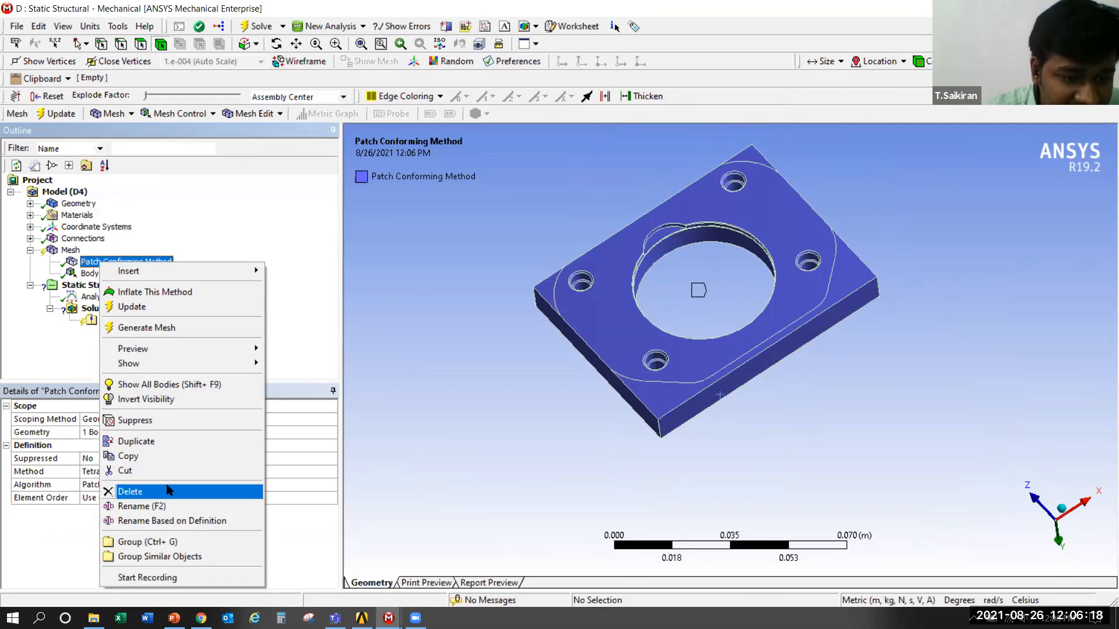
left_click(131, 491)
left_click(563, 363)
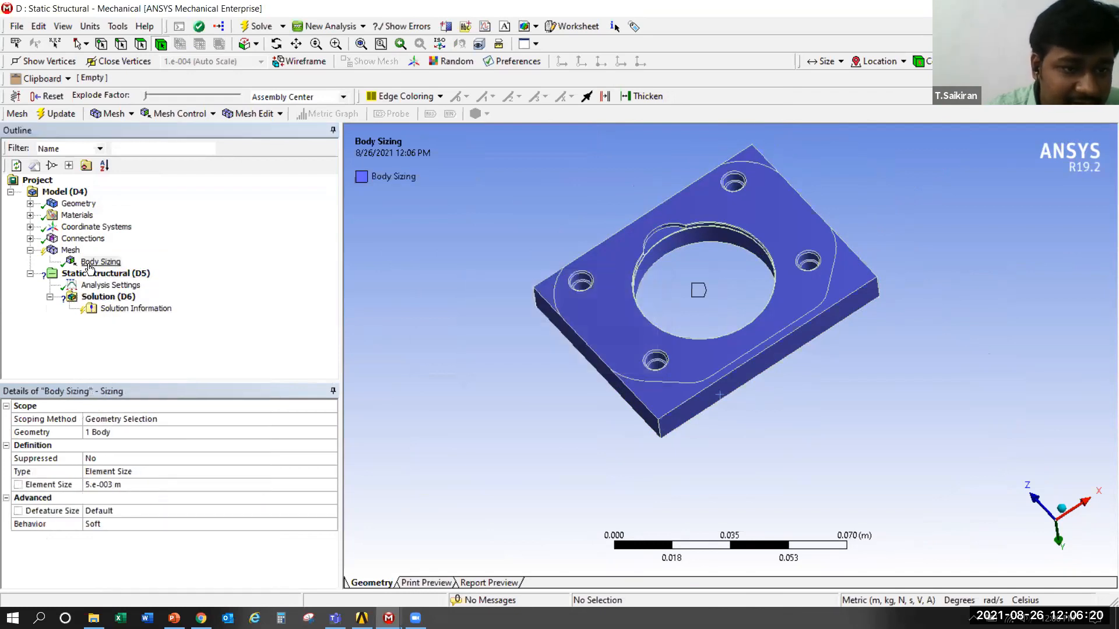
right_click(93, 263)
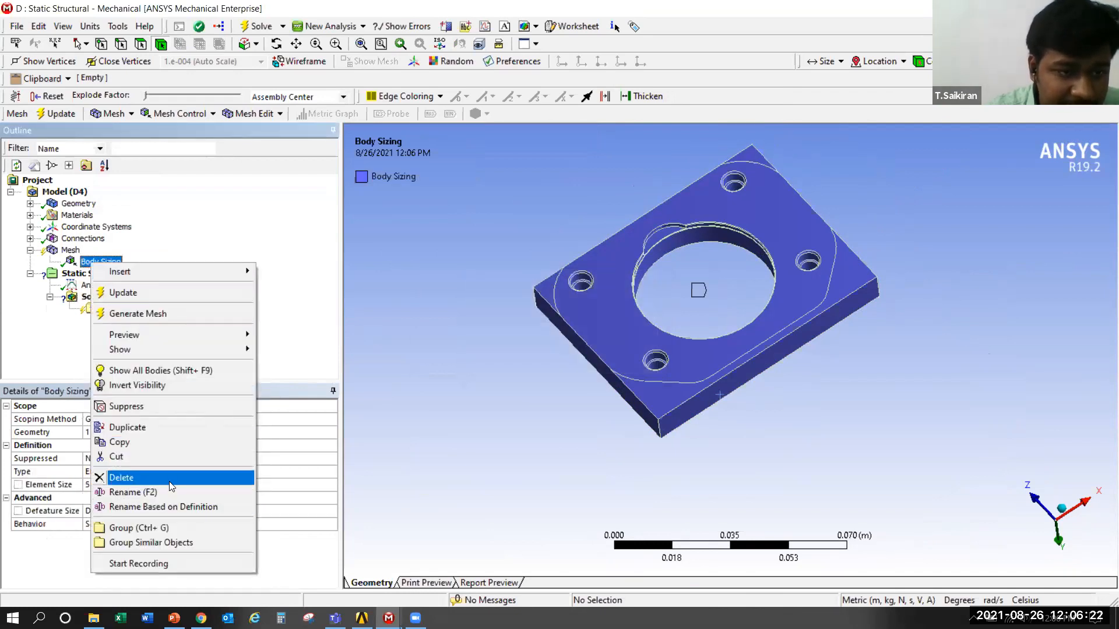
left_click(129, 477)
left_click(562, 363)
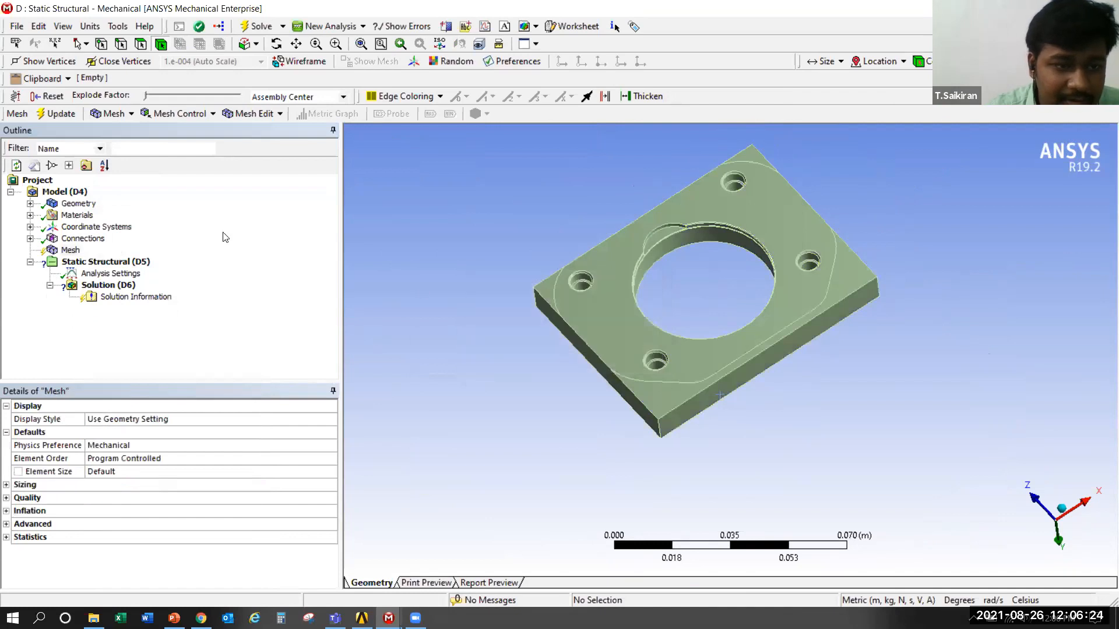
Insert a new sizing control into the mesh
right_click(72, 252)
mouse_move(103, 261)
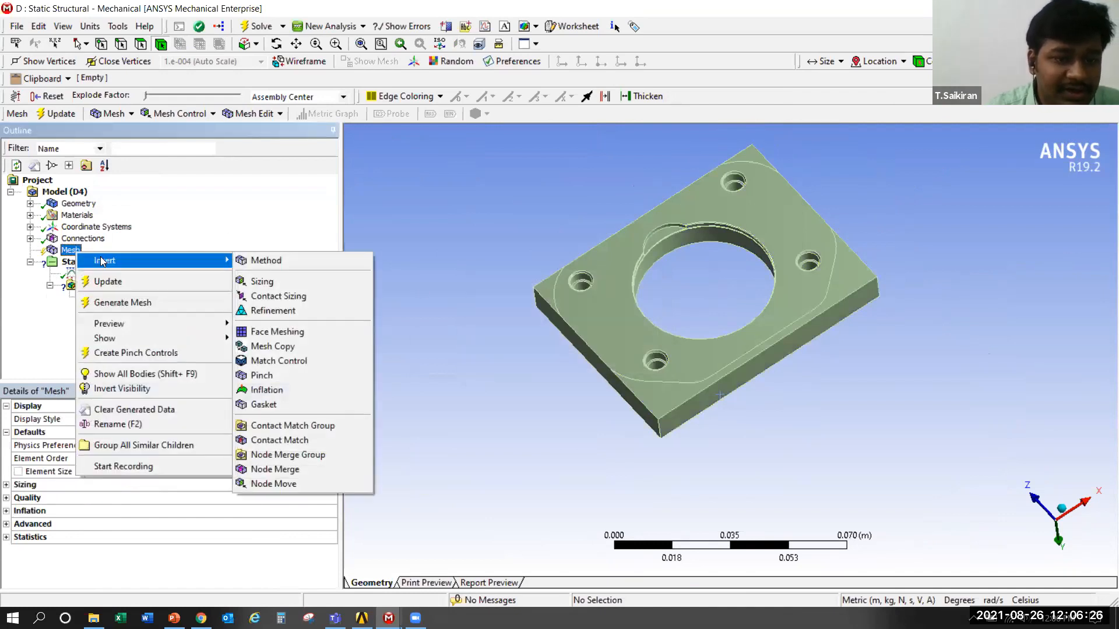
left_click(282, 281)
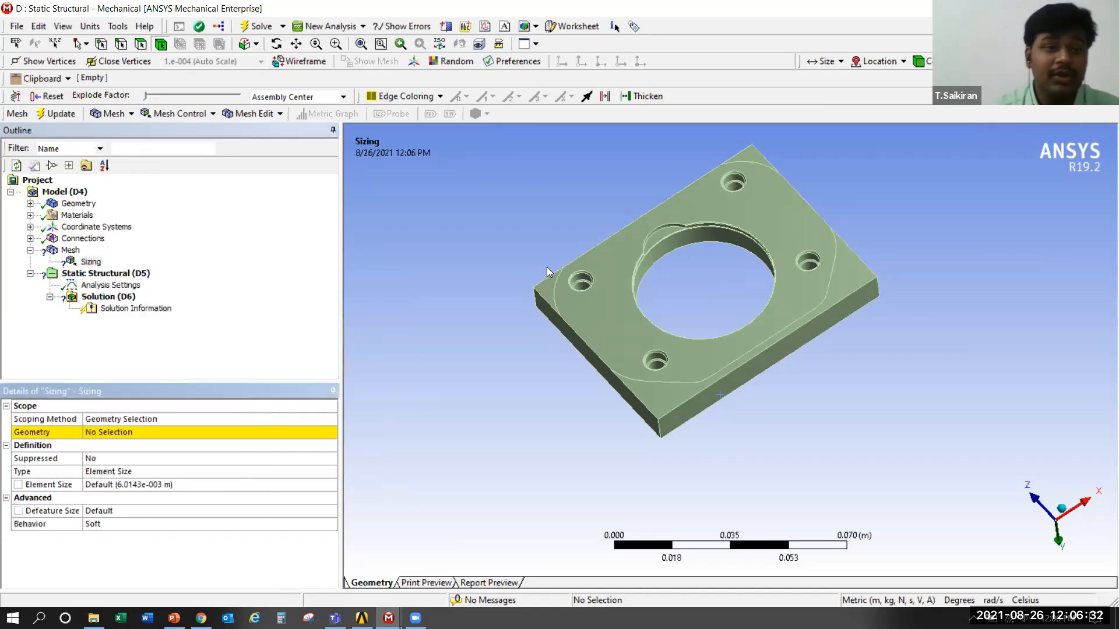
Switch the unit system to Metric (mm, kg, N, s, mV, mA)
middle_click_drag(562, 195, 544, 266, "ctrl")
scroll(563, 333, "up", 3)
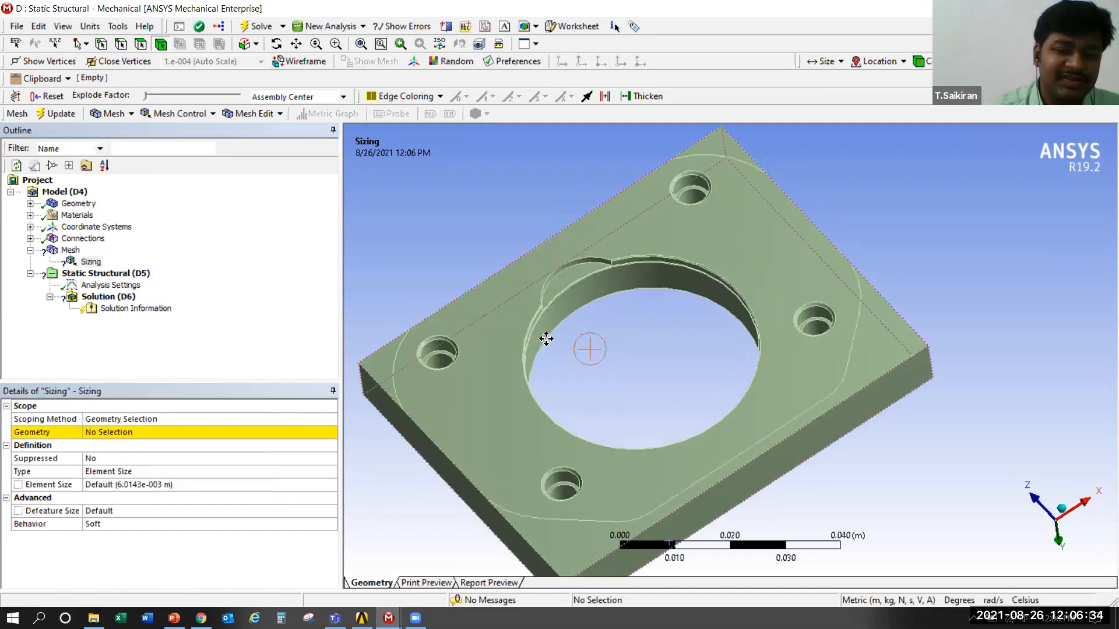
middle_click_drag(545, 340, 598, 294, "ctrl")
scroll(454, 330, "up", 5)
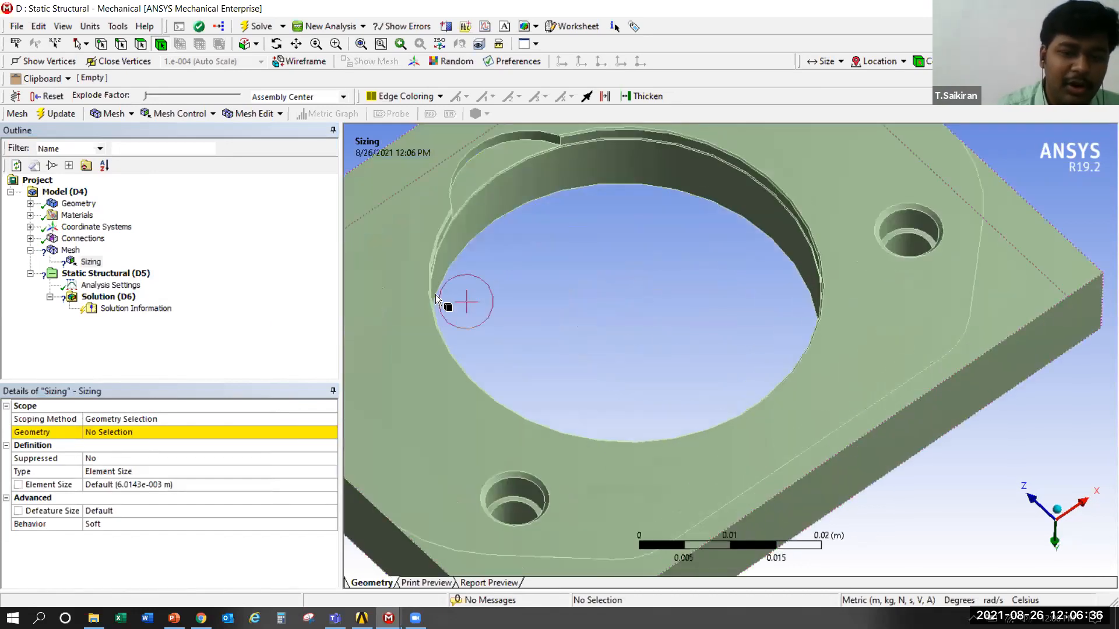
scroll(679, 409, "up", 4)
scroll(728, 469, "up", 1)
middle_click_drag(723, 464, 639, 327, "ctrl")
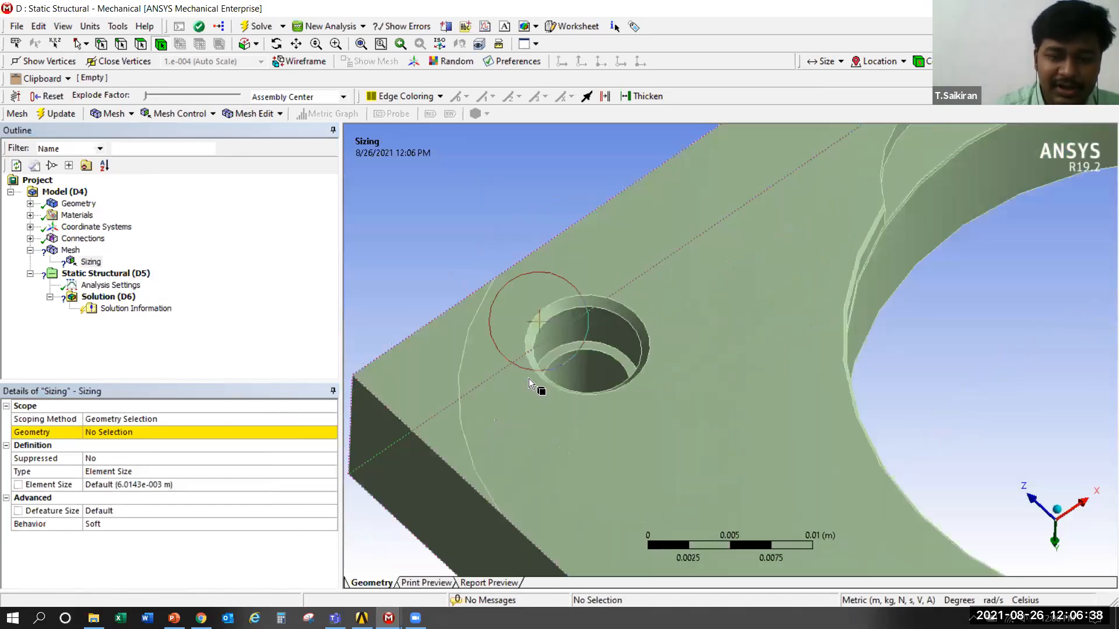
scroll(580, 285, "down", 2)
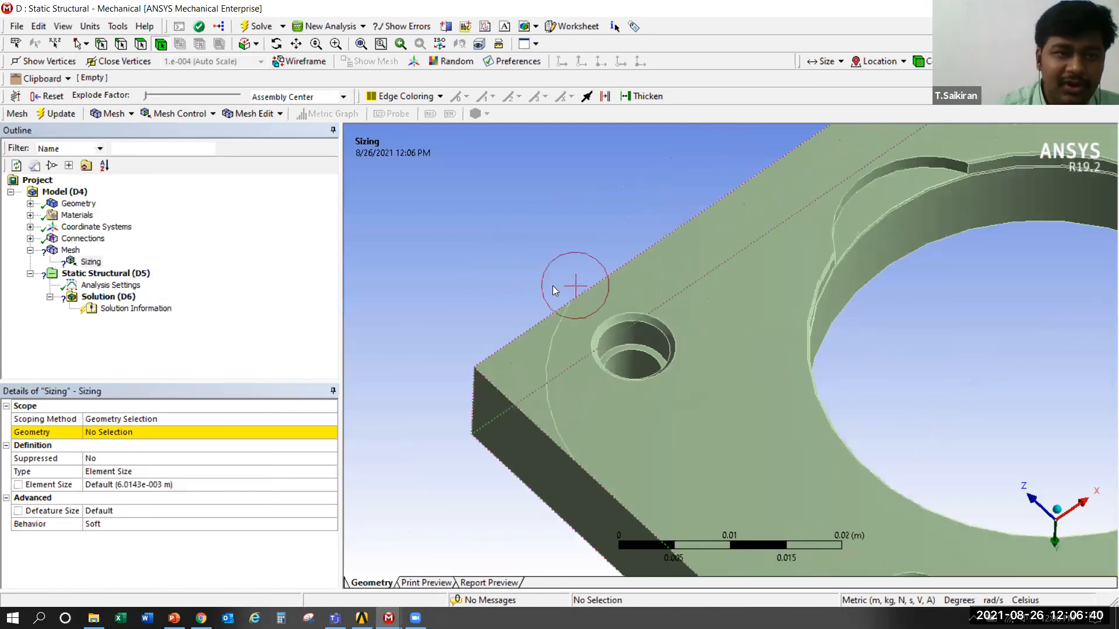
left_click(92, 27)
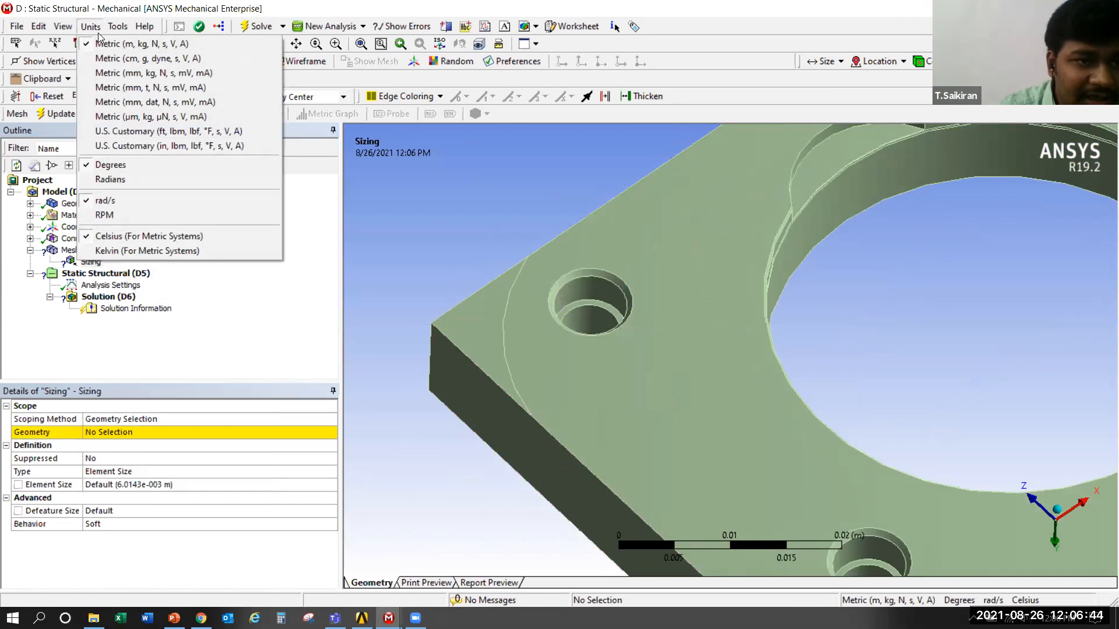
left_click(154, 73)
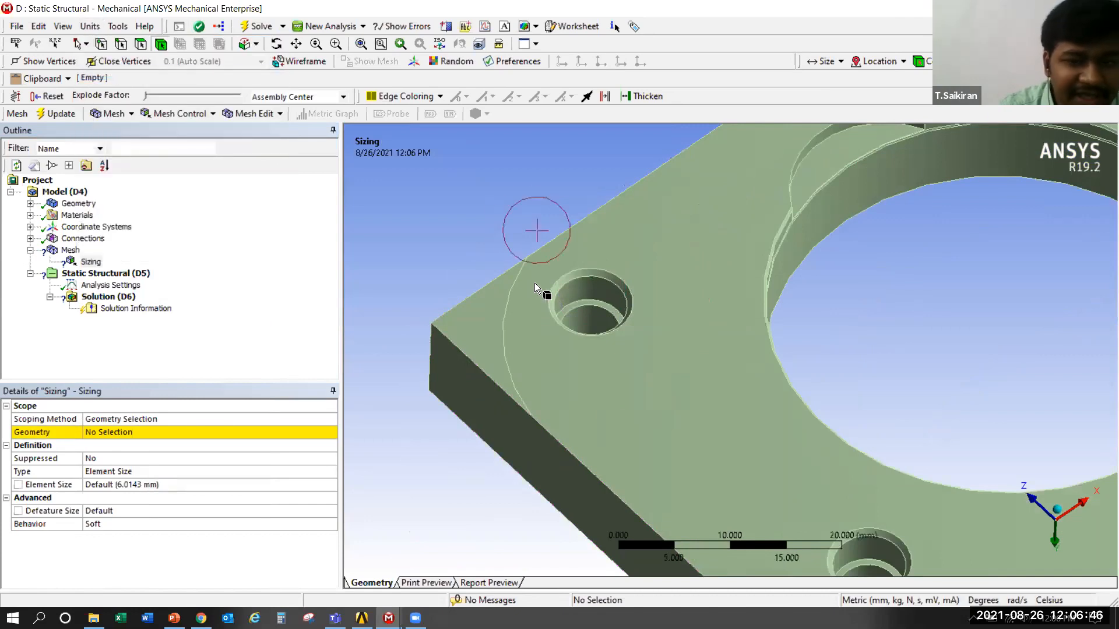
Scope the sizing to the four inner and step faces of one counterbored bolt hole near the plate's corner
middle_click_drag(614, 300, 618, 331)
scroll(609, 320, "down", 1)
scroll(609, 320, "up", 2)
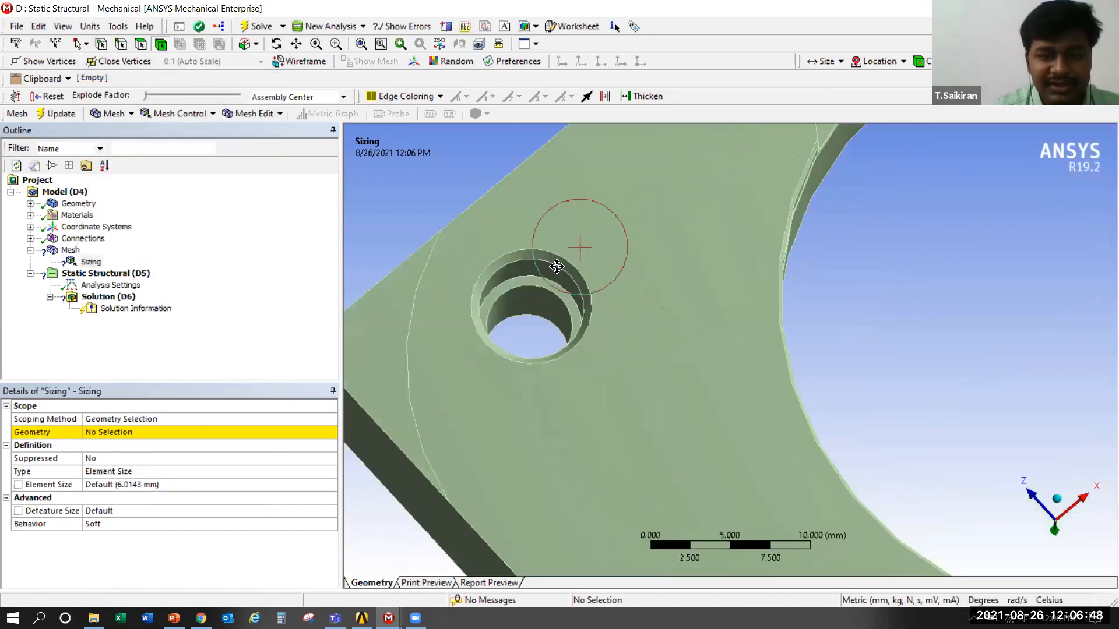
middle_click_drag(557, 266, 505, 336)
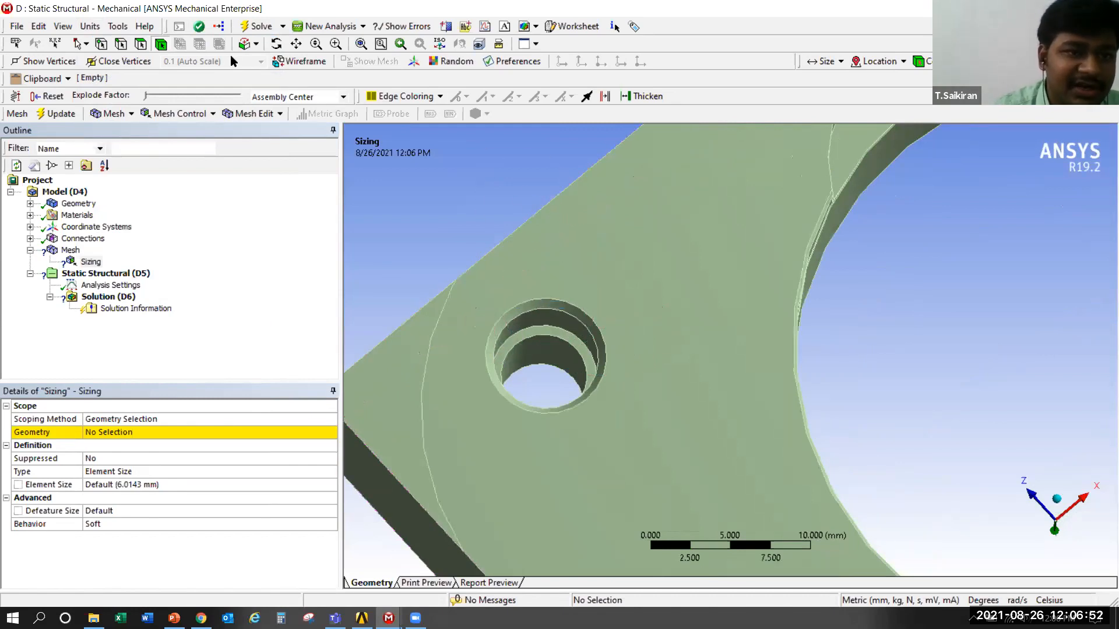
left_click(557, 303)
left_click(554, 330, "ctrl")
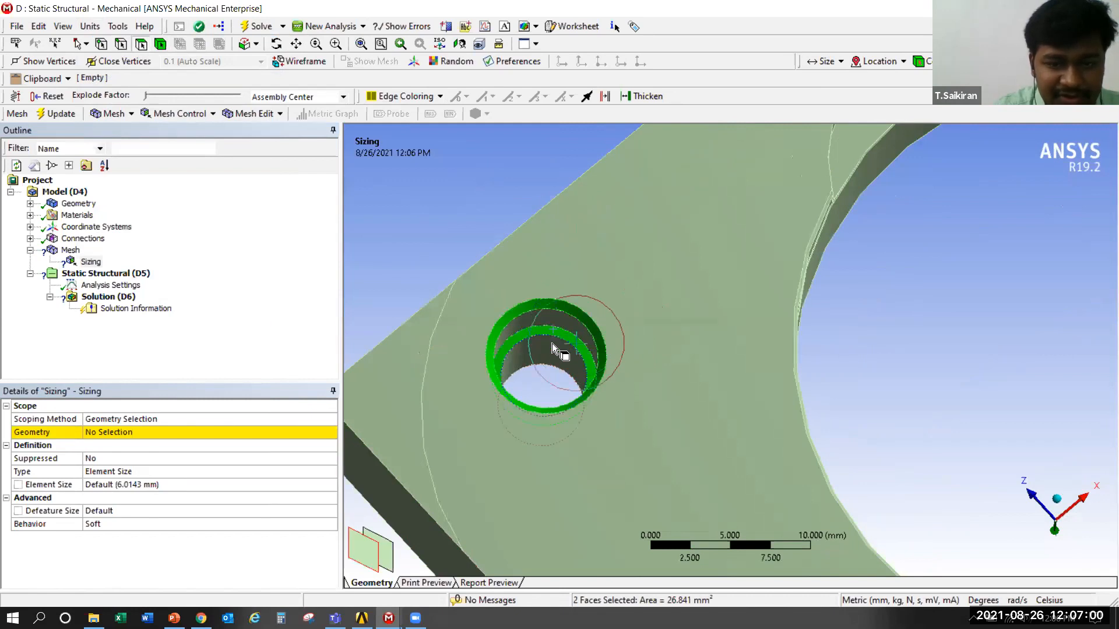
left_click(553, 335, "ctrl")
left_click(558, 355, "ctrl")
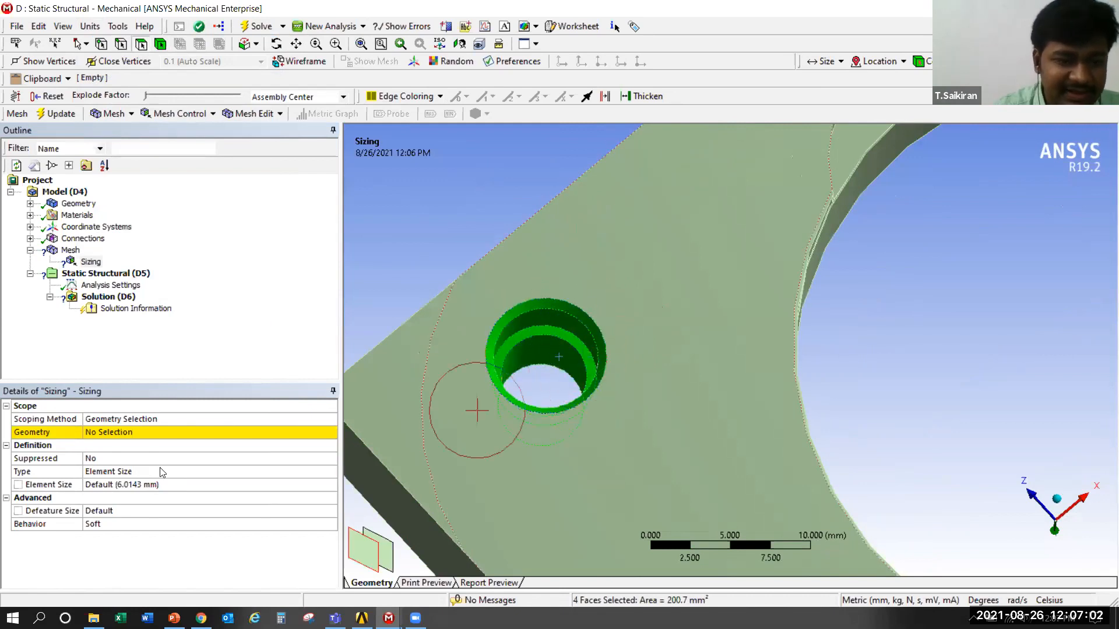
left_click(106, 434)
left_click(107, 433)
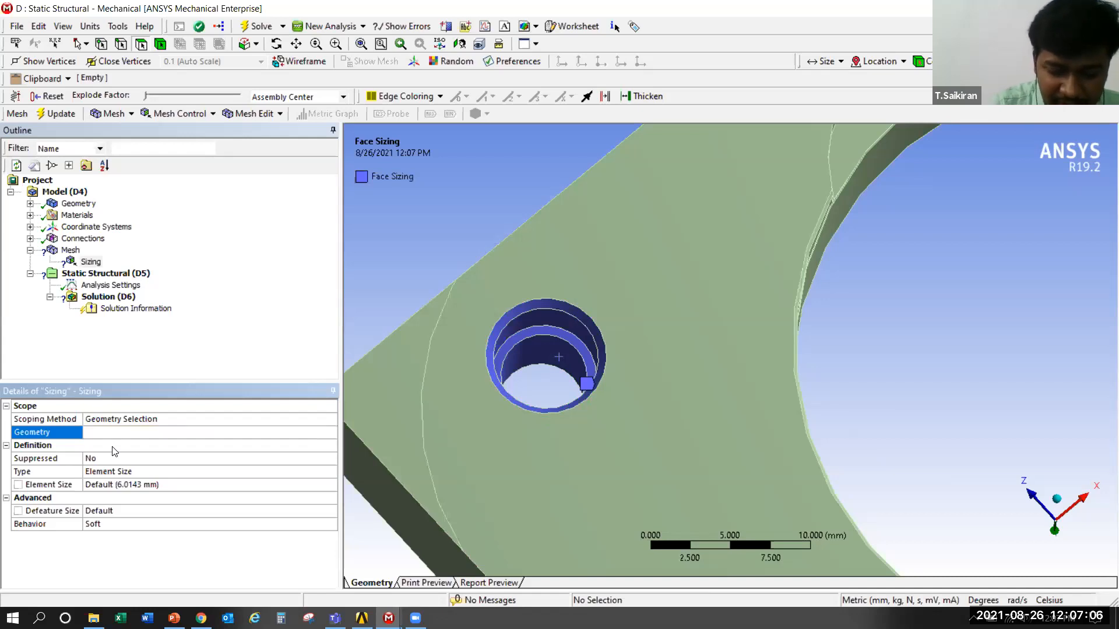
Set the bolt hole face sizing's element size to 0.5 mm
left_click(115, 484)
type(".5")
key("Return")
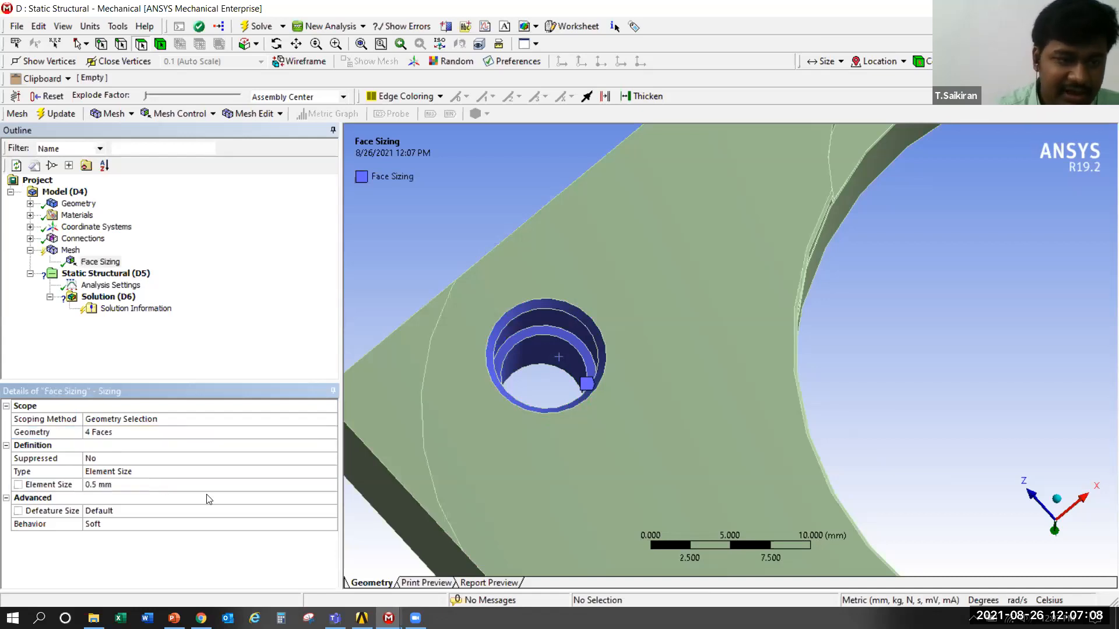
Insert a second sizing control and scope it to the whole base plate body
scroll(449, 349, "down", 5)
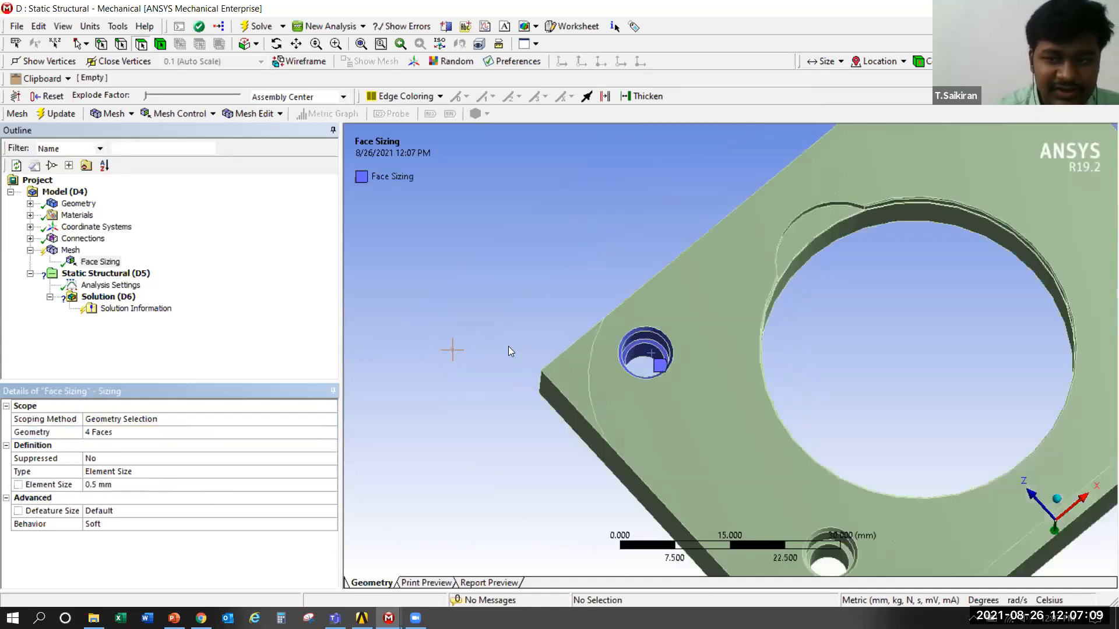
right_click(87, 250)
mouse_move(105, 257)
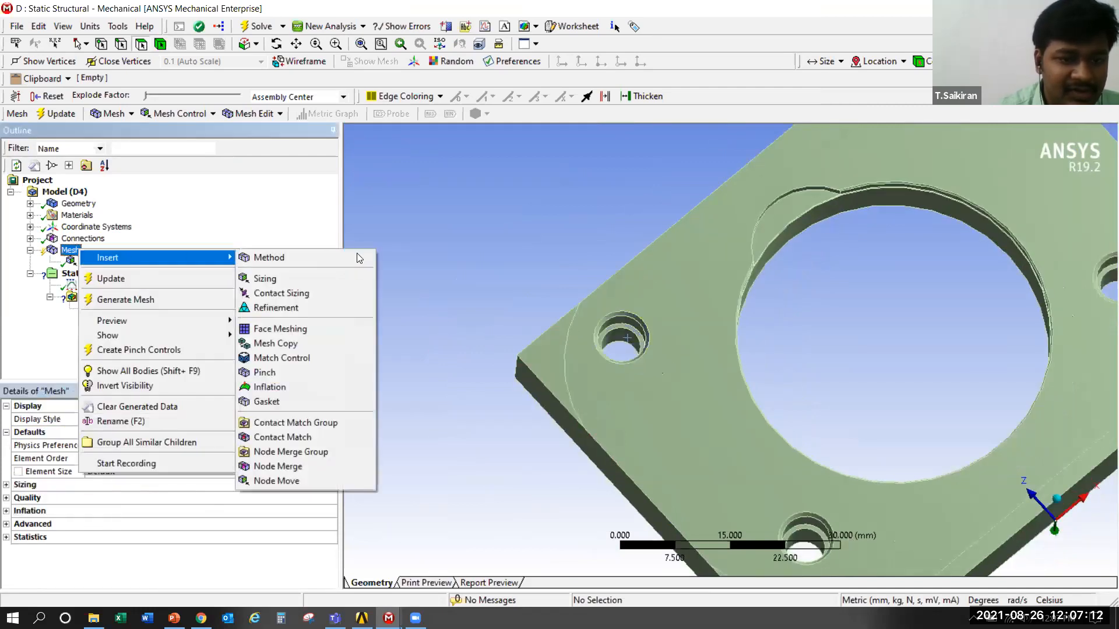
left_click(265, 275)
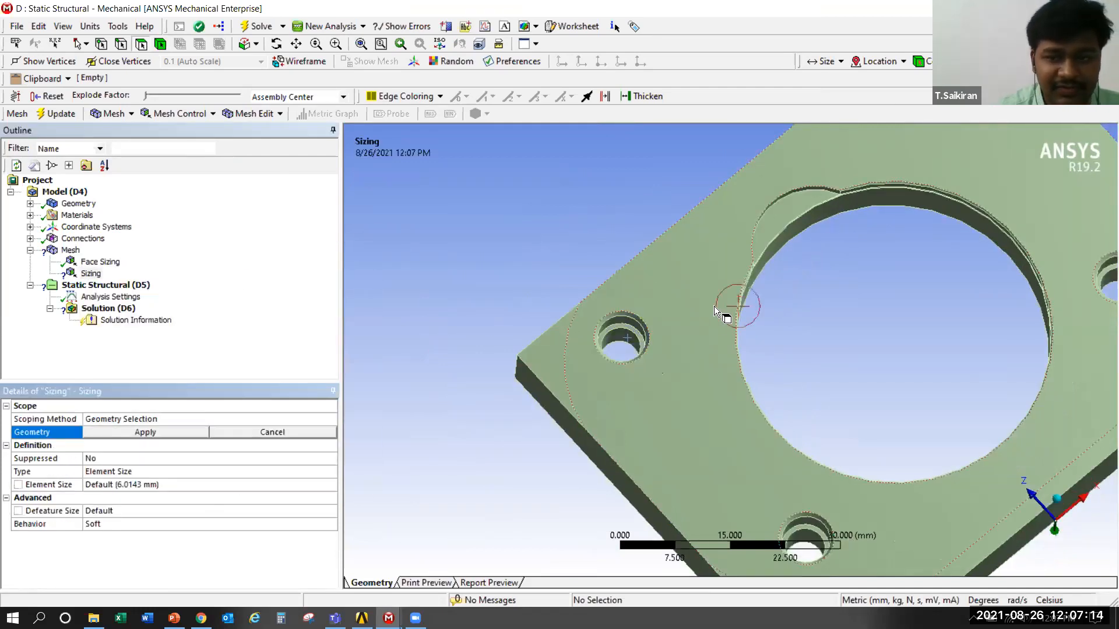
left_click(704, 405)
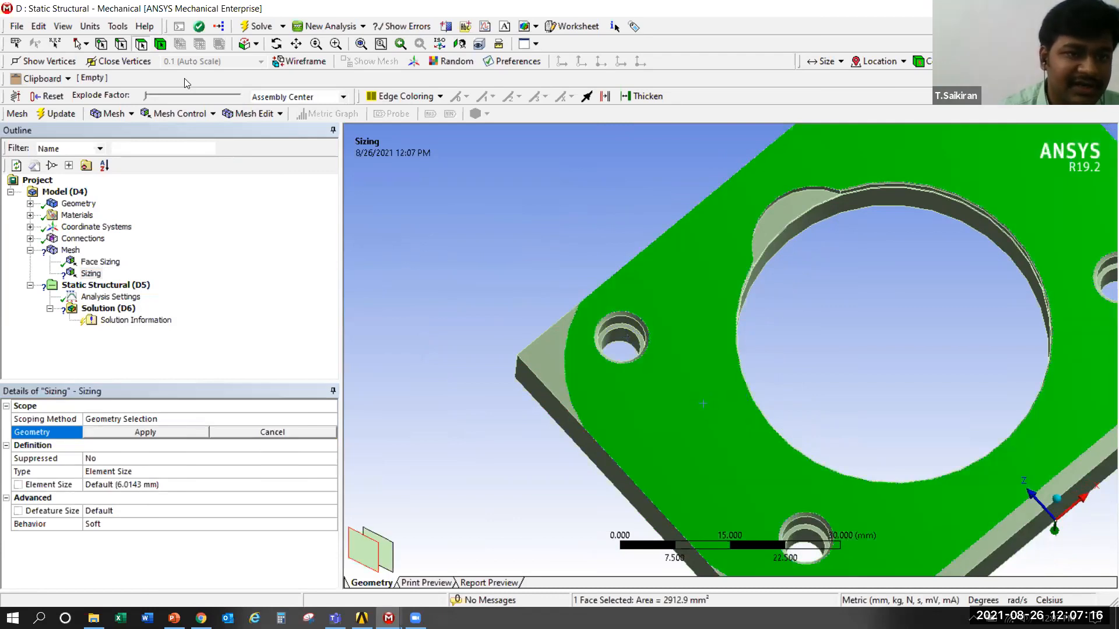
left_click(175, 436)
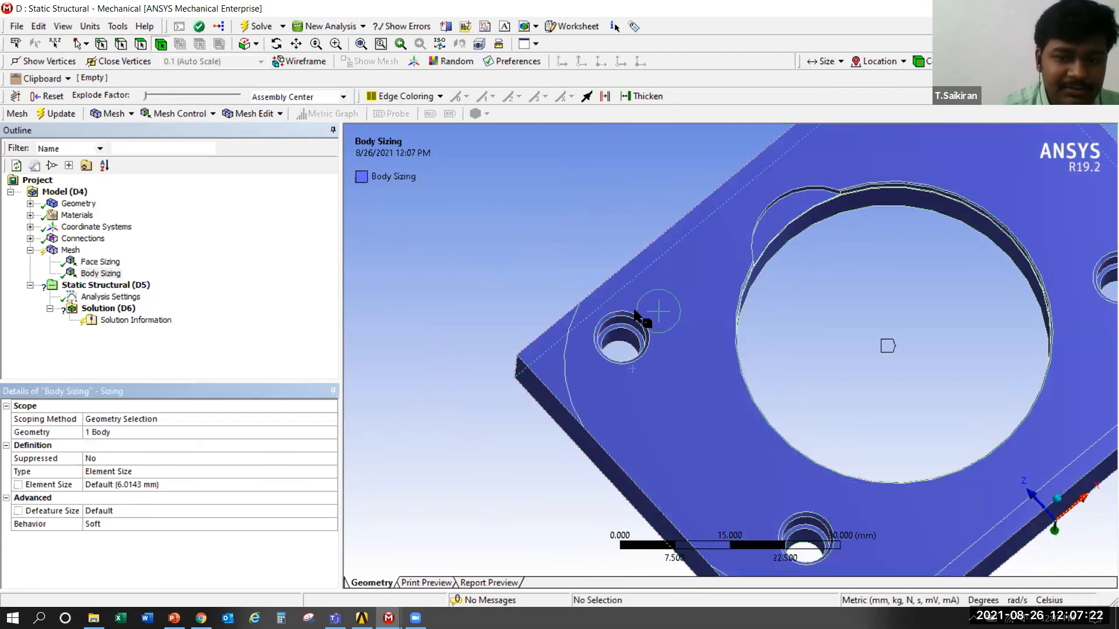
Set the base plate body sizing's element size to 1.5 mm and review it against the face sizing
scroll(635, 310, "up", 2)
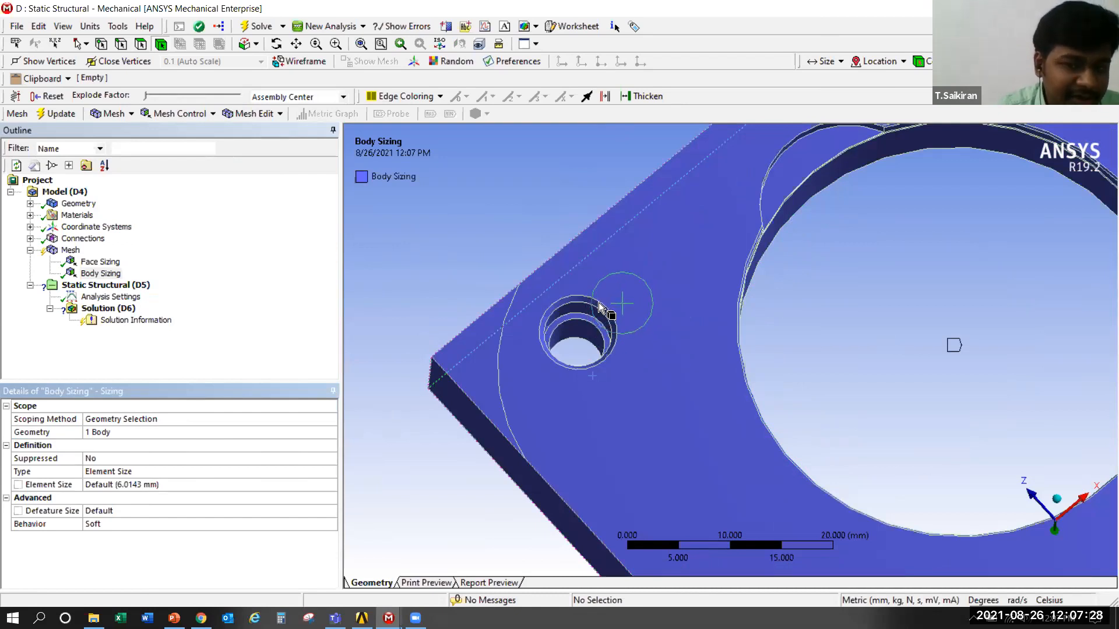
left_click(161, 487)
type("1.5")
key("Return")
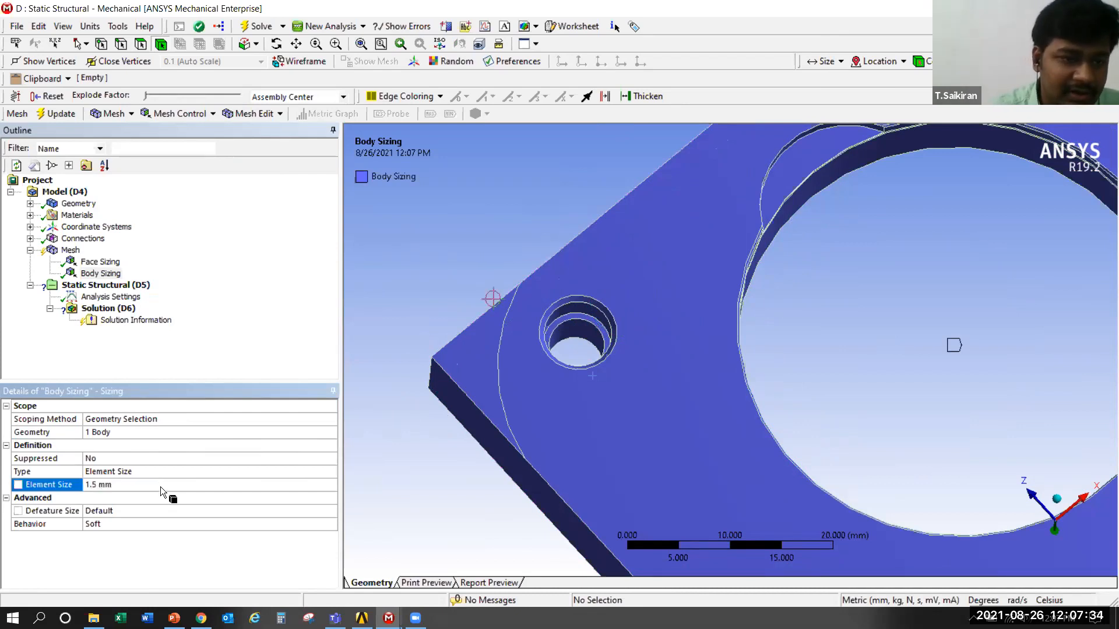
left_click(100, 262)
left_click(116, 275)
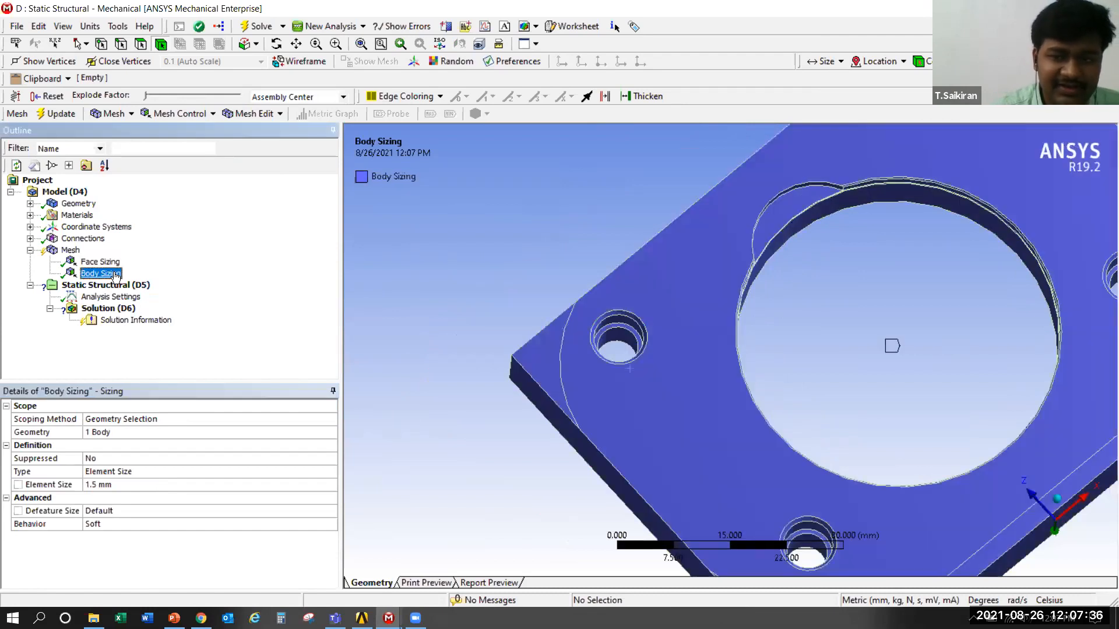
Regenerate the mesh with the bolt hole face sizing and the base plate body sizing applied
right_click(74, 251)
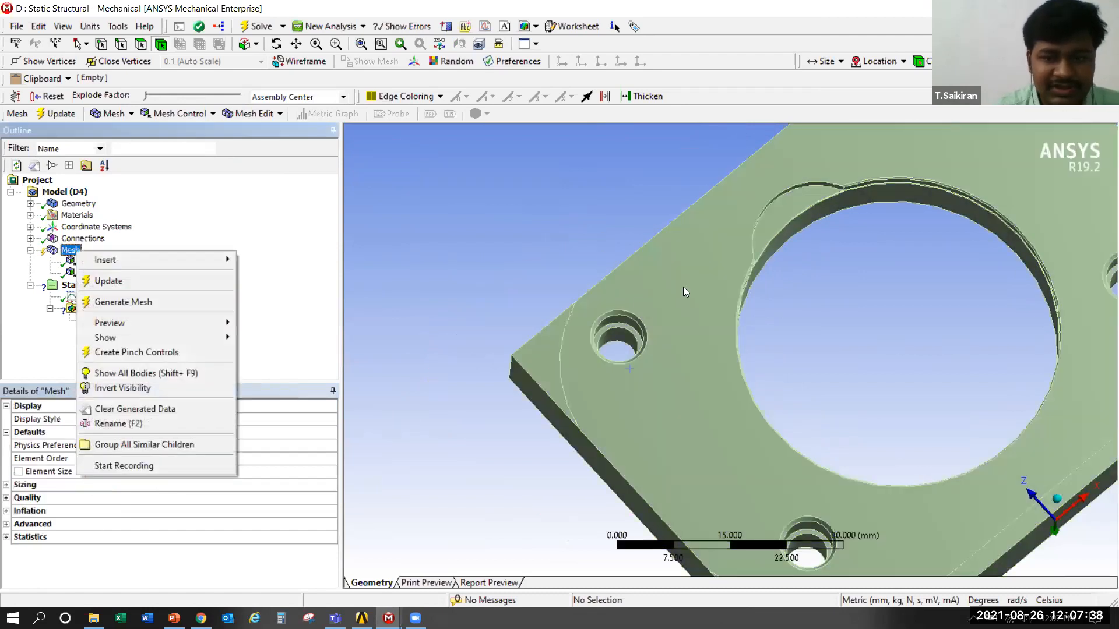
left_click(683, 286)
right_click(732, 193)
left_click(733, 184)
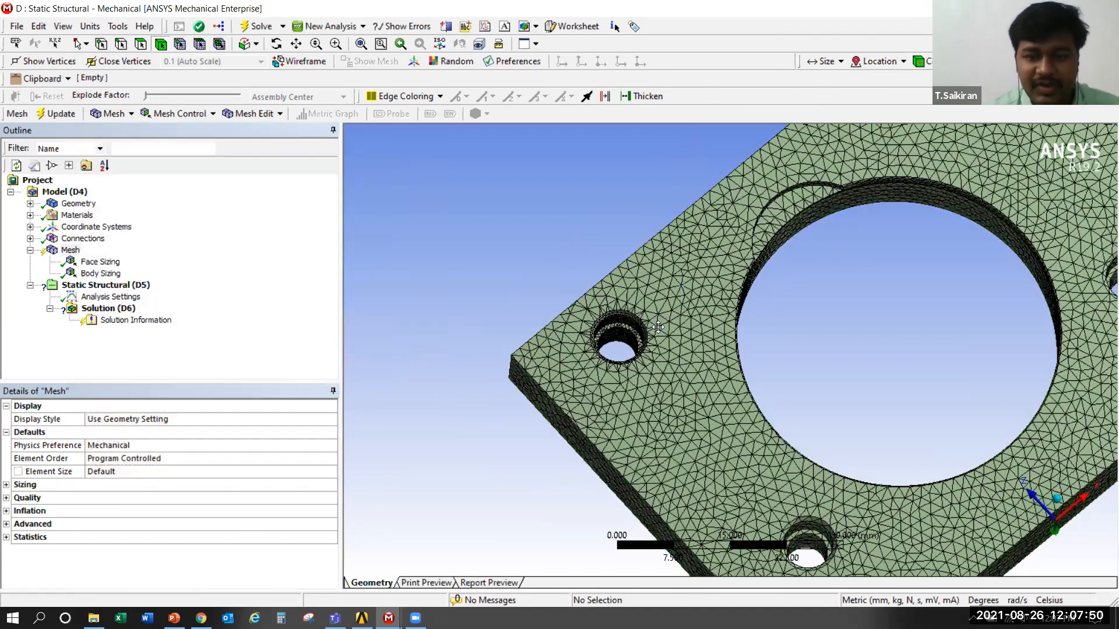
Examine the mesh in and around the locally sized corner bolt hole and check it against the face sizing's scoped faces
scroll(856, 450, "up", 1)
scroll(779, 319, "up", 1)
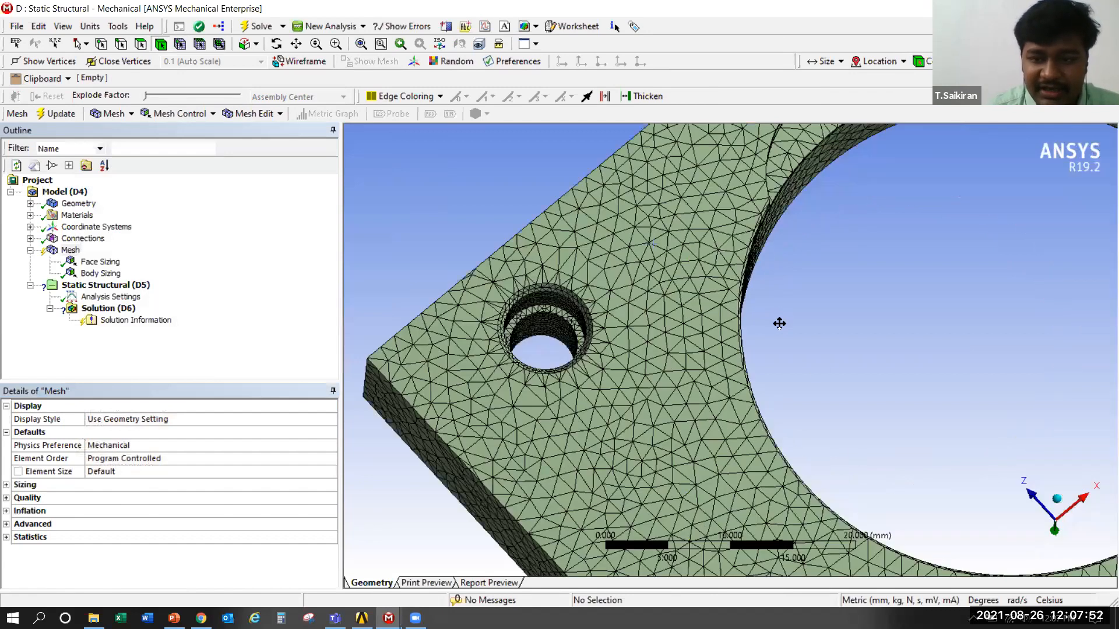
scroll(779, 323, "up", 4)
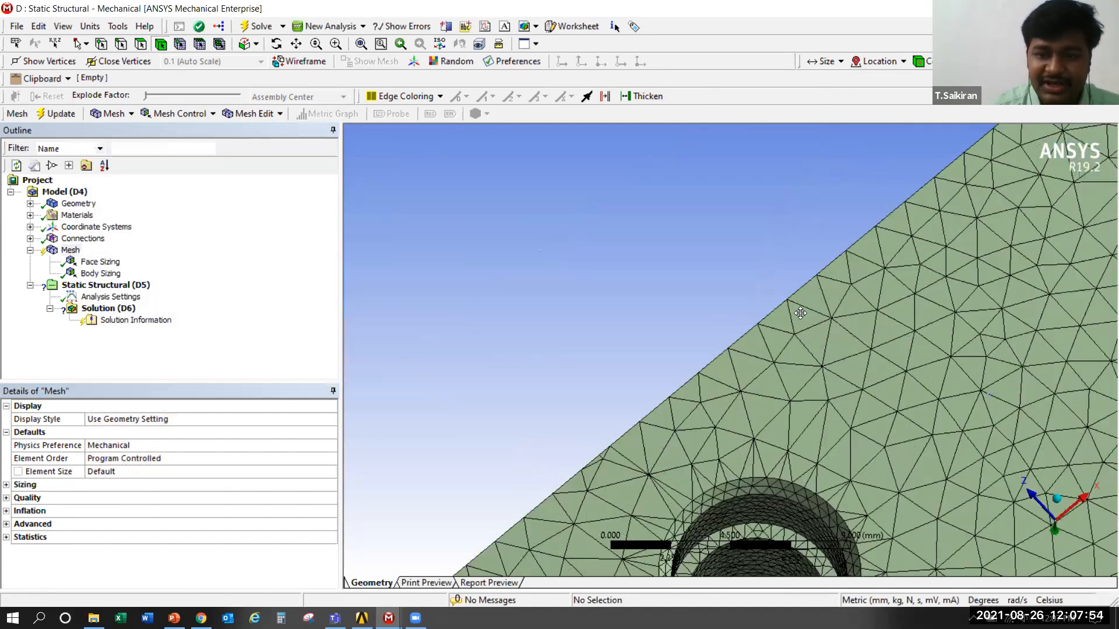
scroll(800, 313, "up", 3)
middle_click_drag(634, 284, 618, 241)
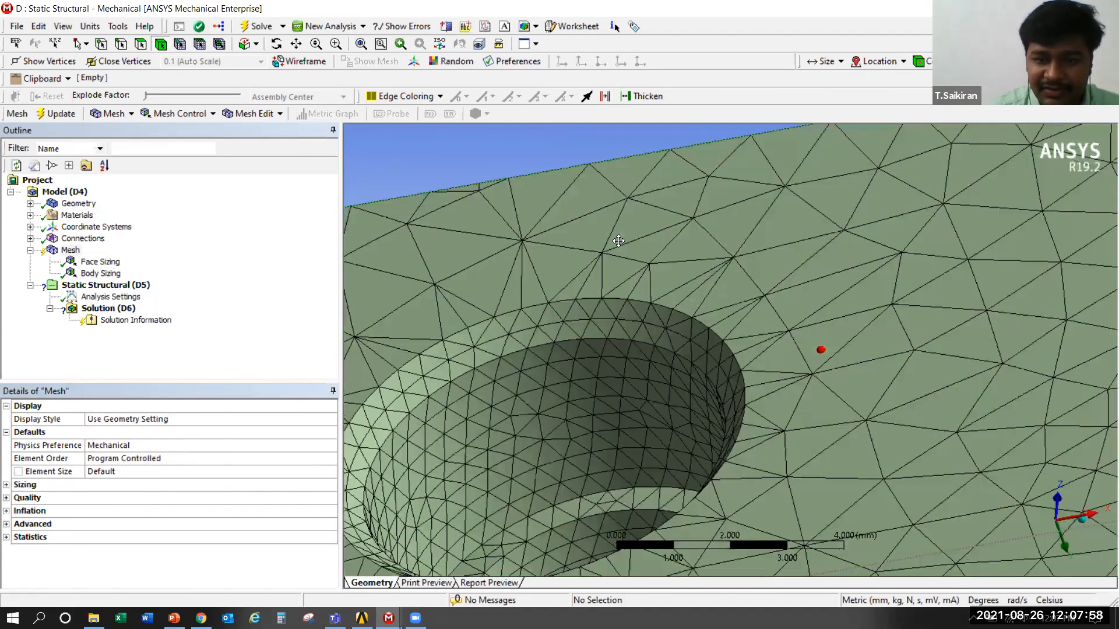
scroll(624, 256, "down", 3)
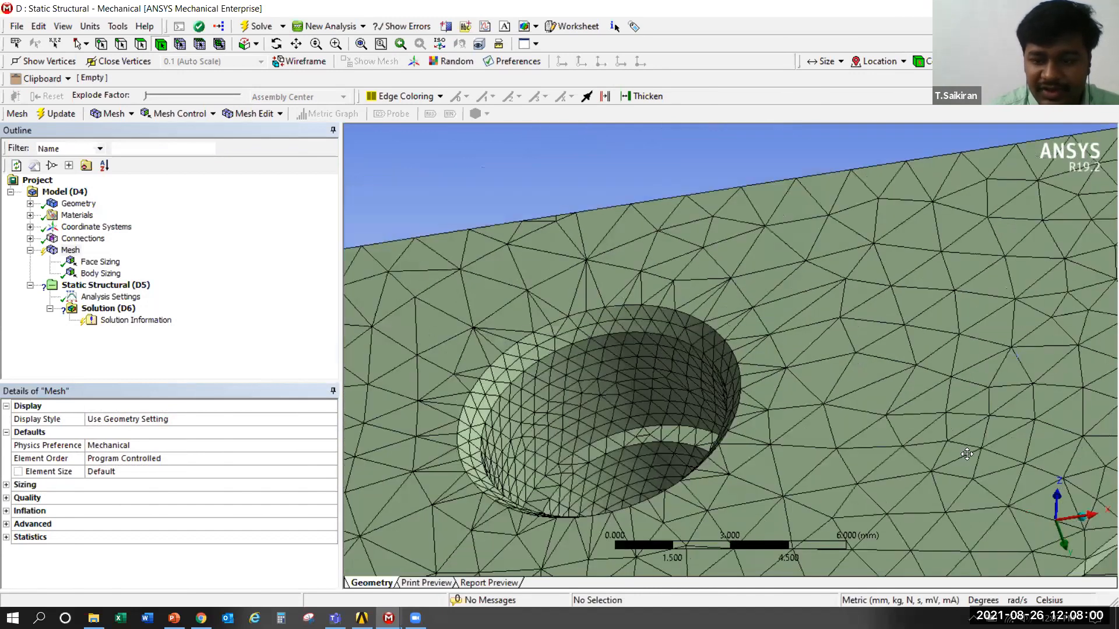
middle_click_drag(967, 455, 822, 400, "ctrl")
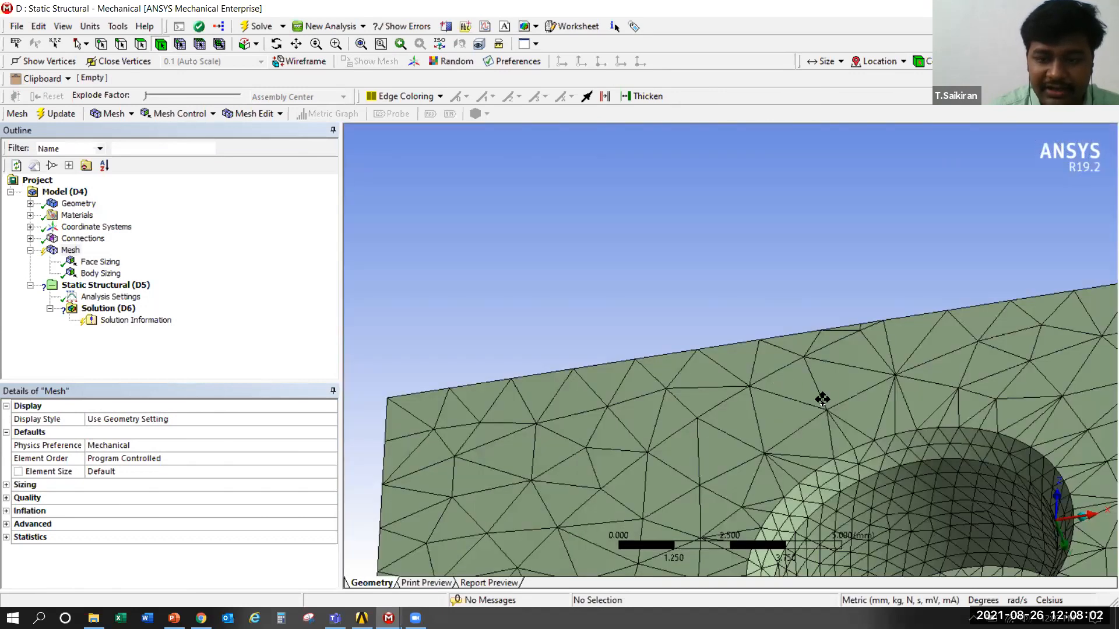
scroll(799, 382, "up", 2)
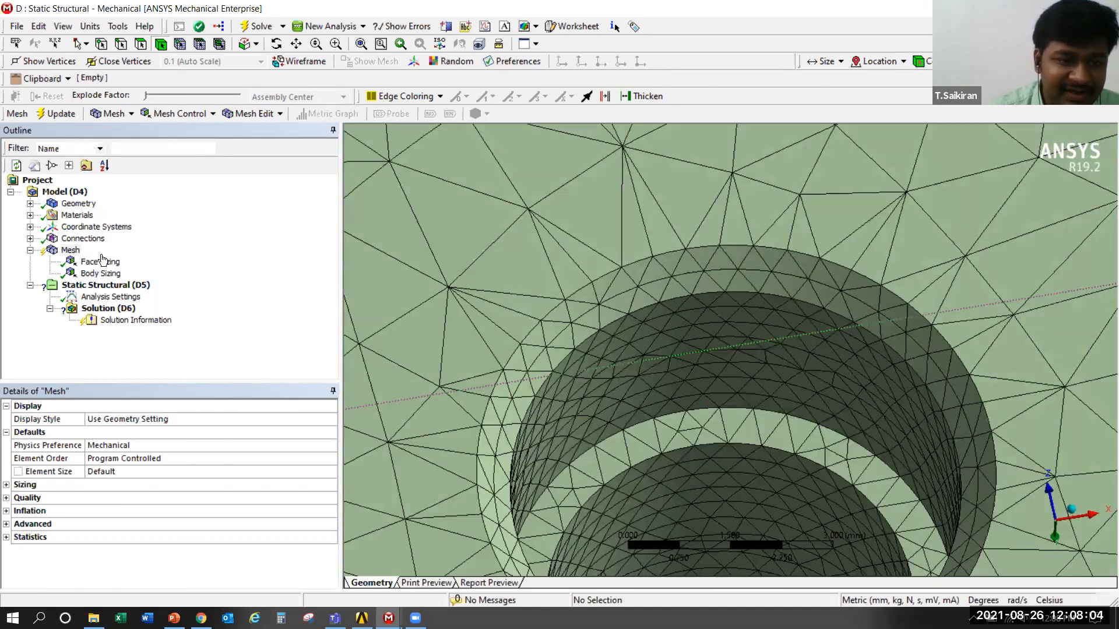
left_click(99, 262)
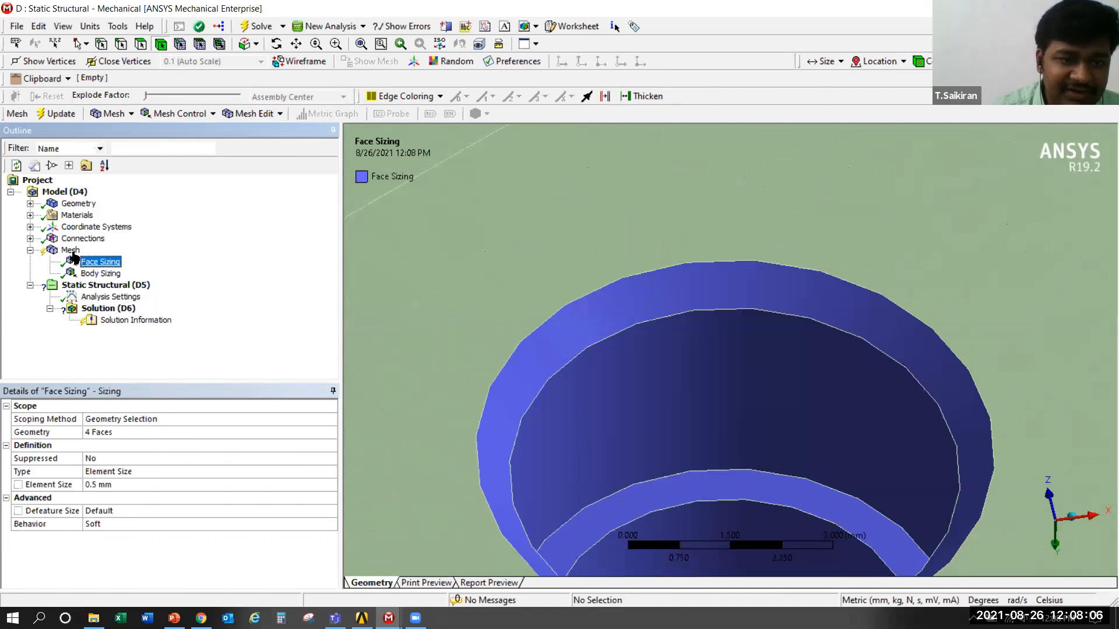
left_click(71, 251)
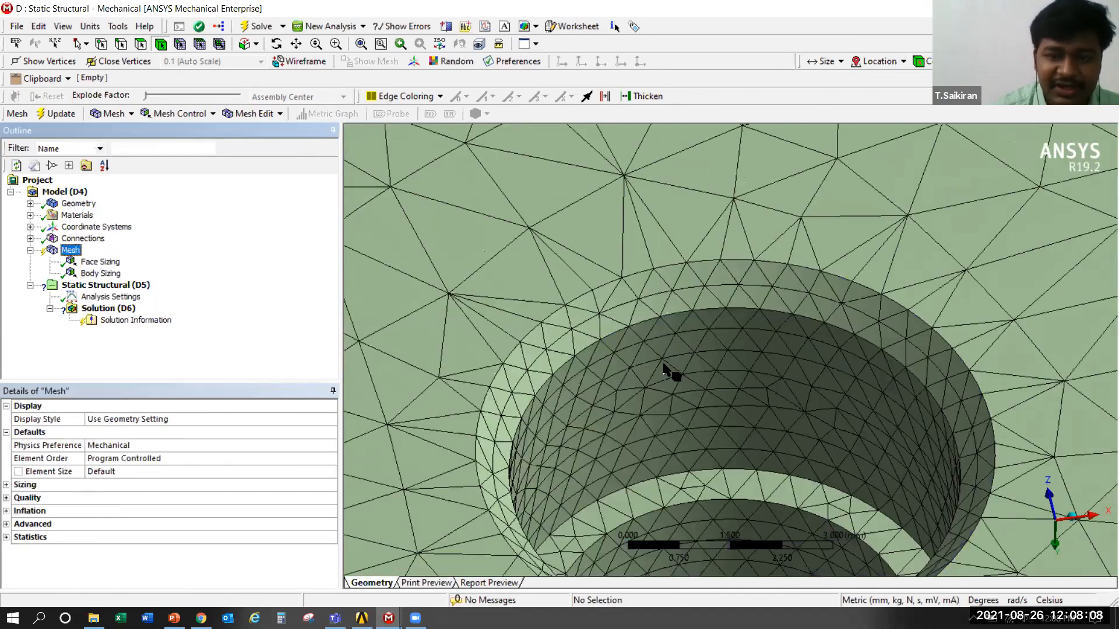
left_click(684, 285)
left_click(71, 252)
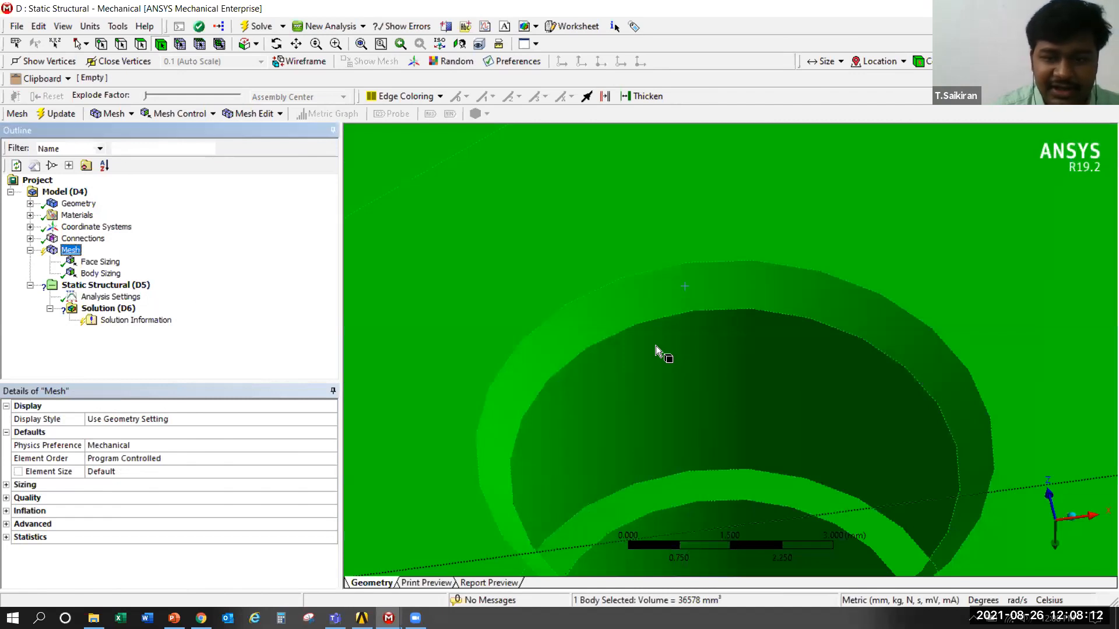
Compare the mesh of the locally sized bolt hole with a bolt hole at another corner that has no face sizing
scroll(656, 345, "down", 4)
middle_click_drag(1013, 319, 616, 372)
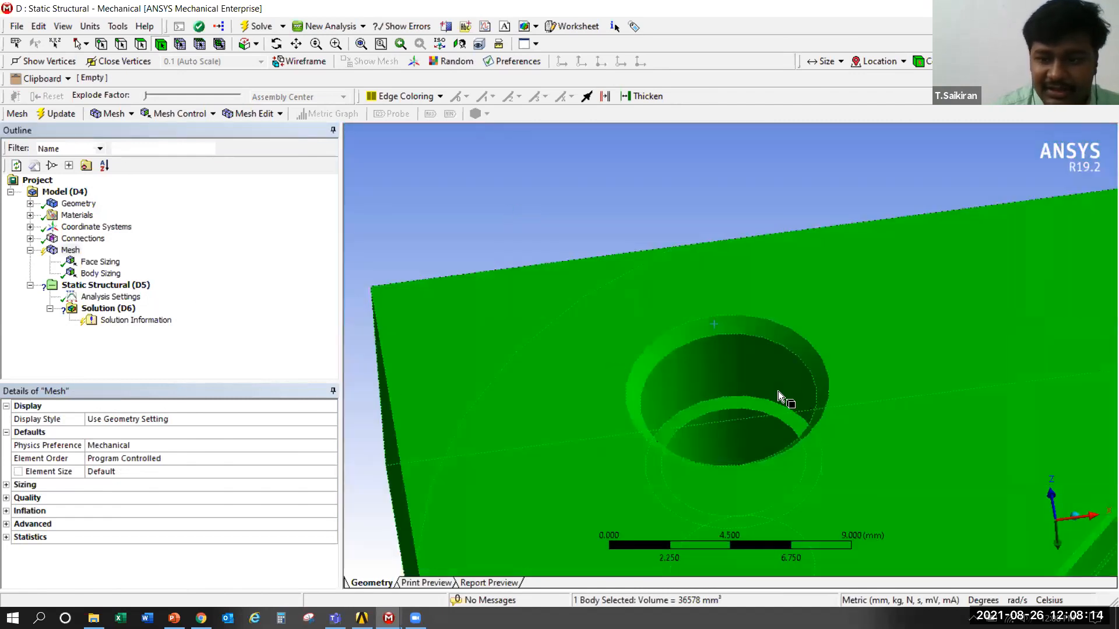
left_click(815, 419)
middle_click_drag(840, 415, 693, 488)
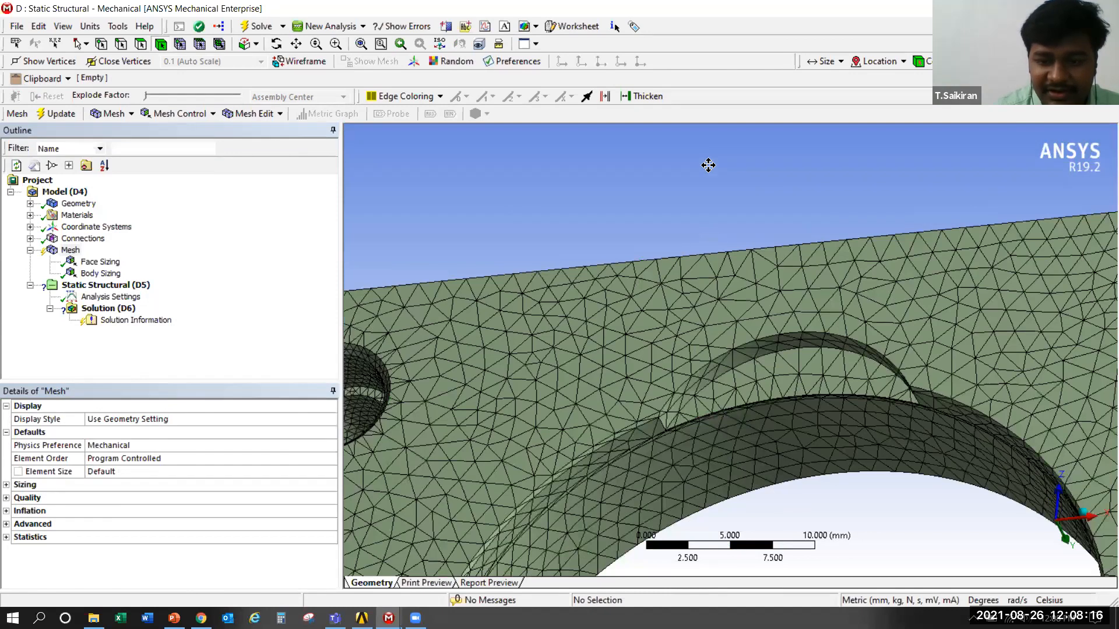
middle_click_drag(827, 243, 858, 271)
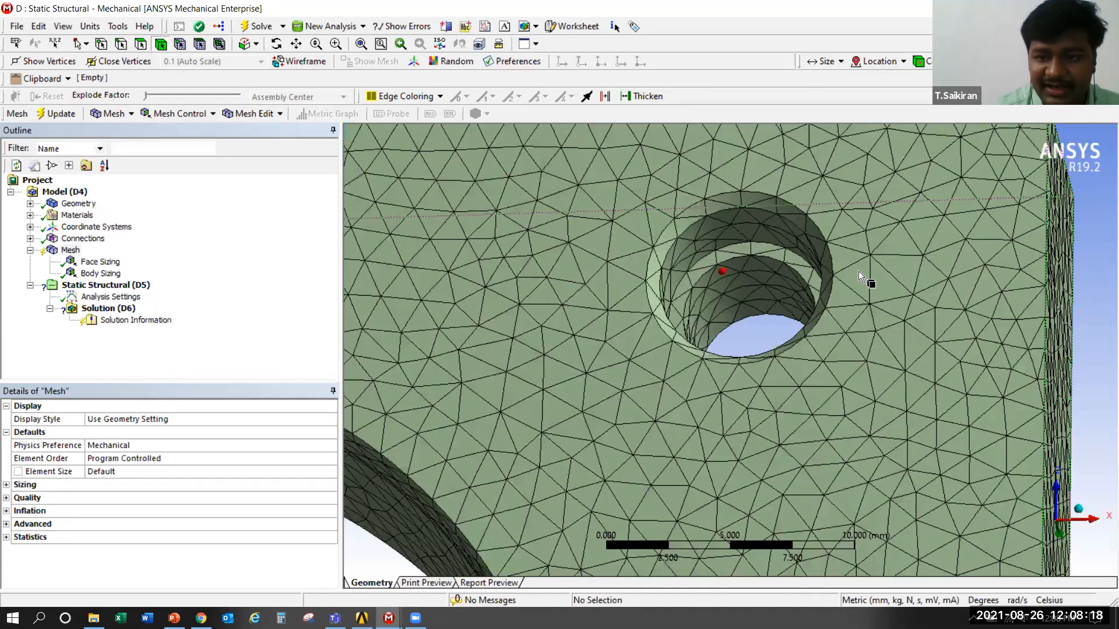
middle_click_drag(778, 233, 788, 293)
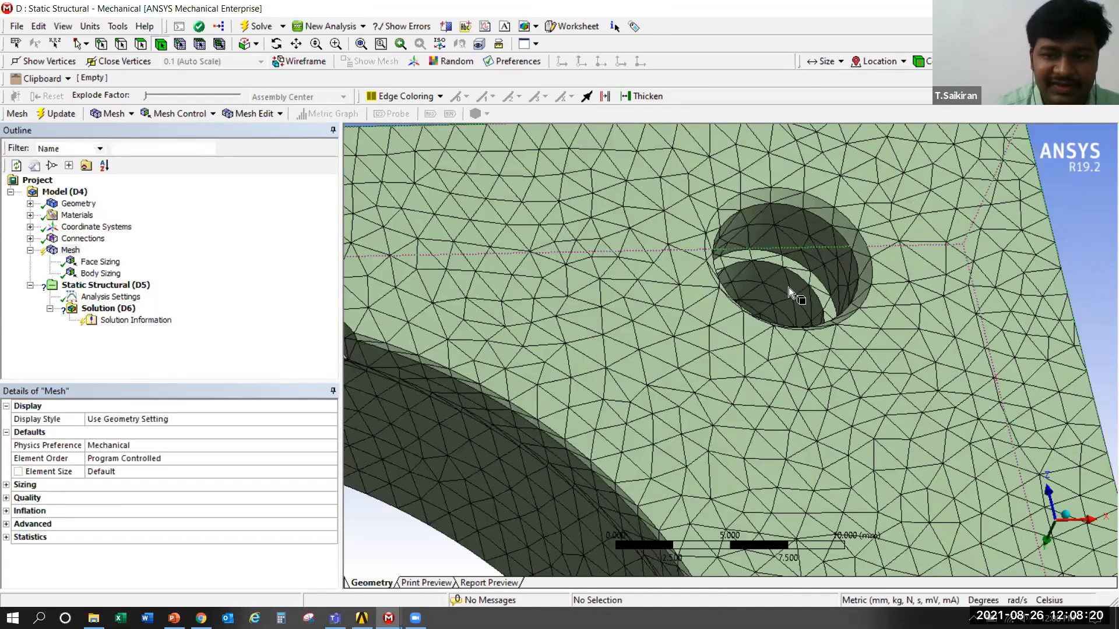
scroll(778, 284, "down", 4)
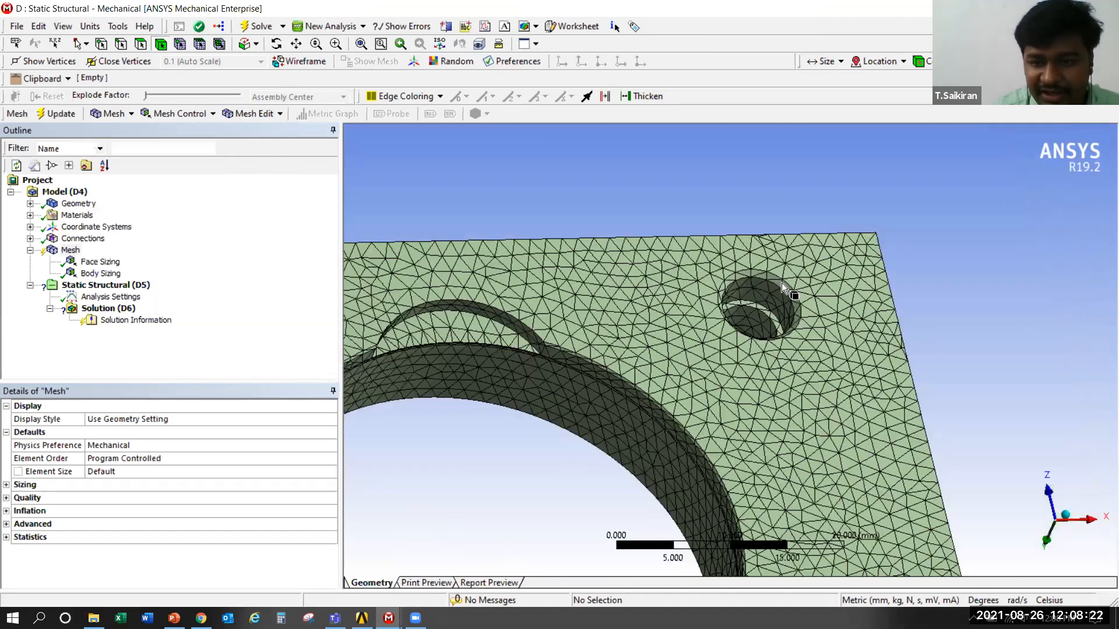
scroll(768, 309, "down", 3)
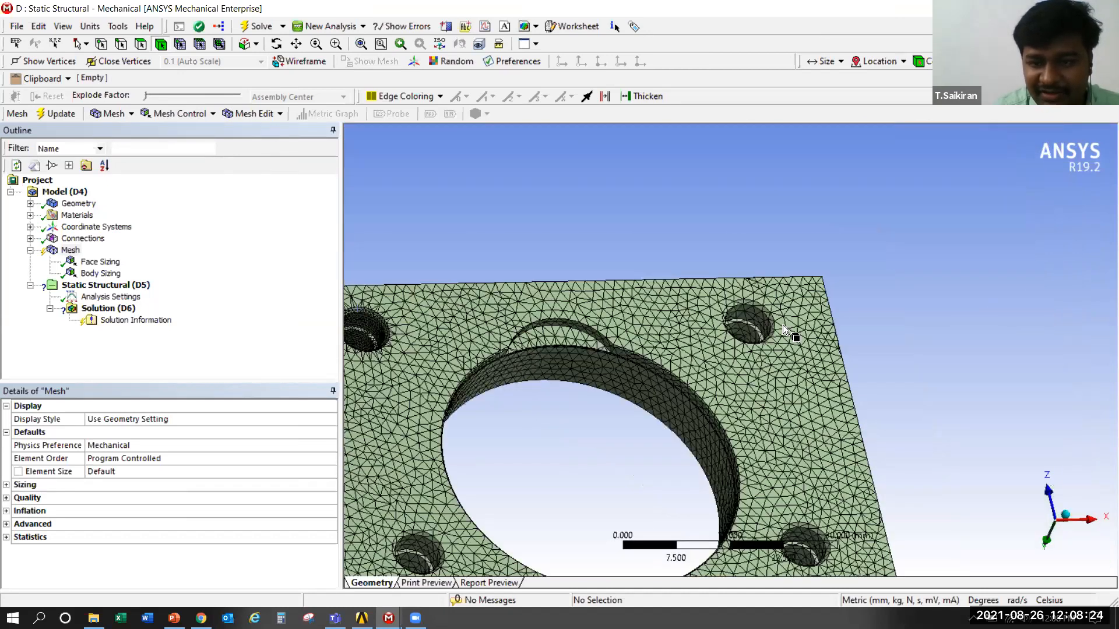
scroll(783, 330, "up", 5)
scroll(695, 320, "up", 2)
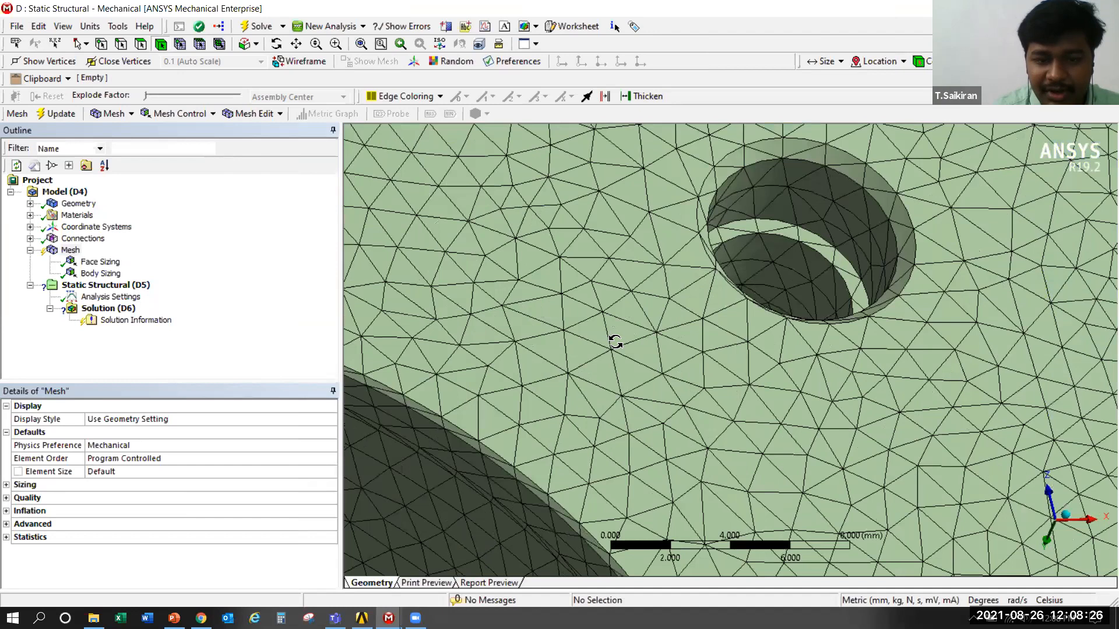
scroll(980, 366, "down", 4)
scroll(612, 344, "up", 5)
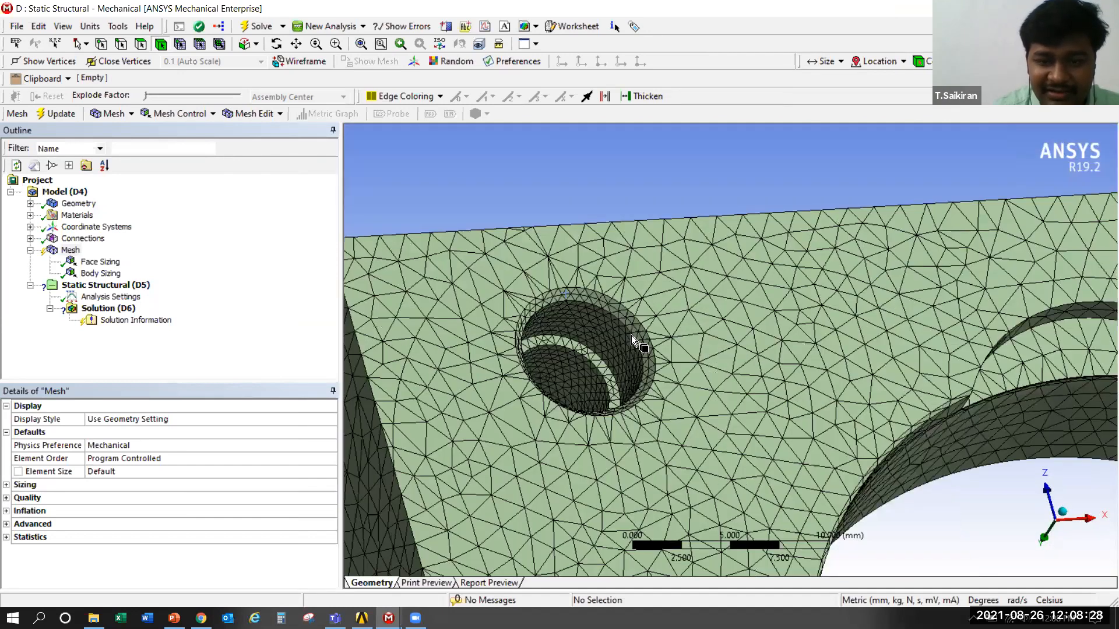
scroll(671, 352, "up", 3)
scroll(682, 344, "up", 1)
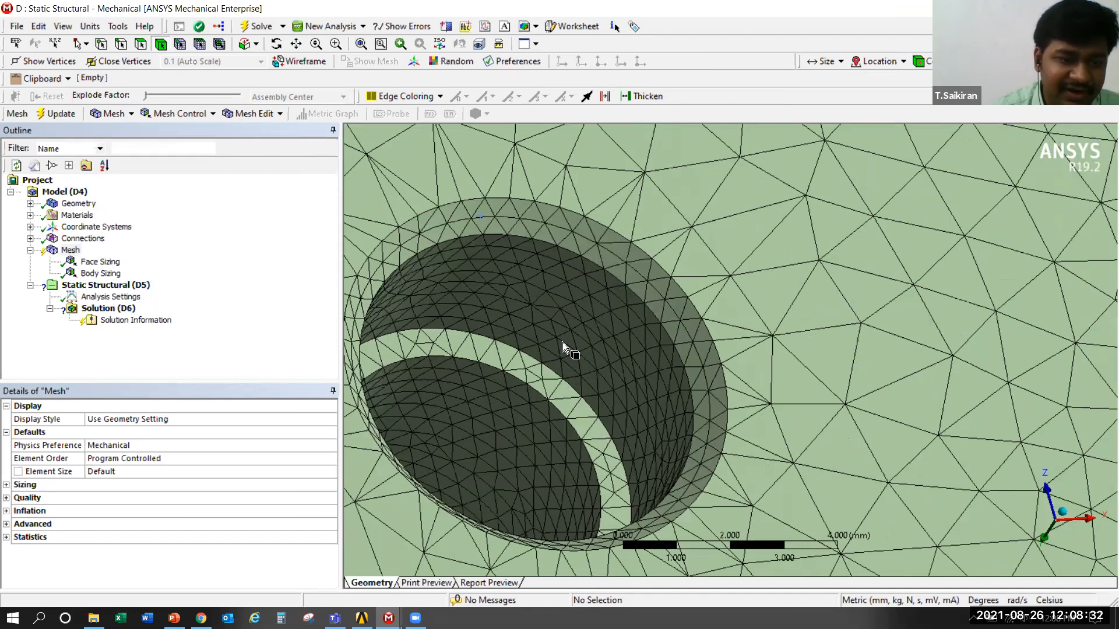
Set the bolt hole face sizing's element size to 0.1 mm
left_click(97, 263)
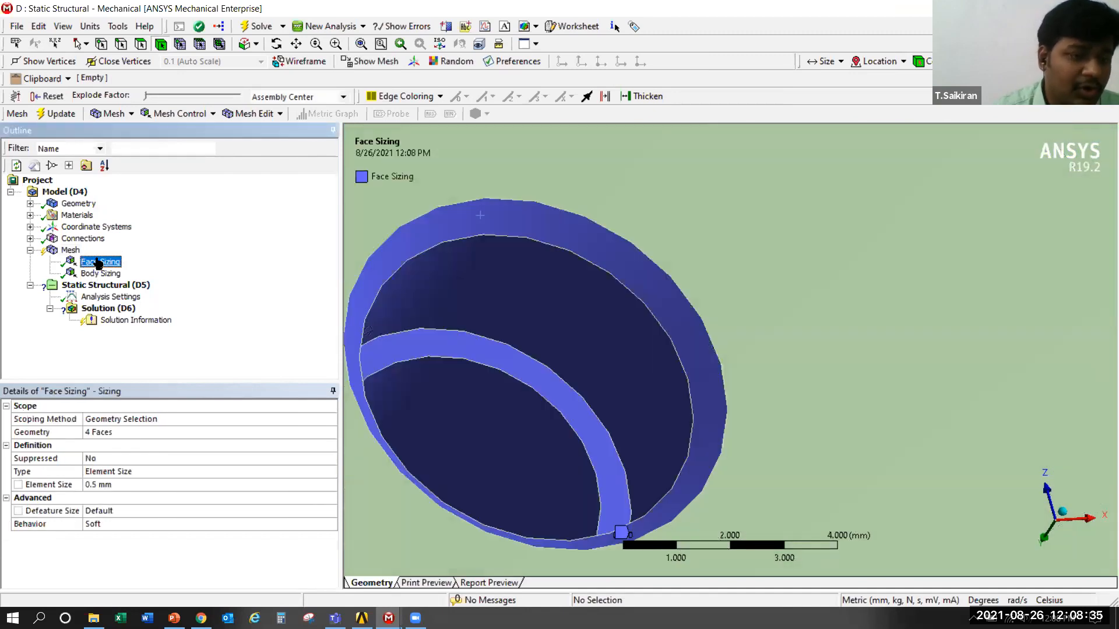
left_click(132, 487)
type(".")
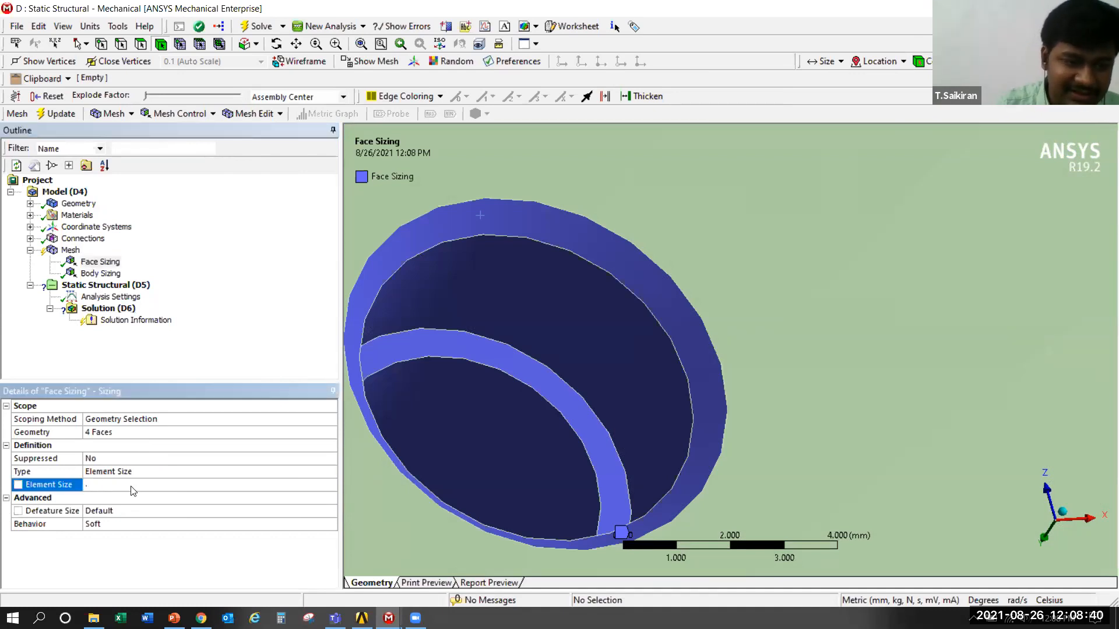
type("1")
key("Return")
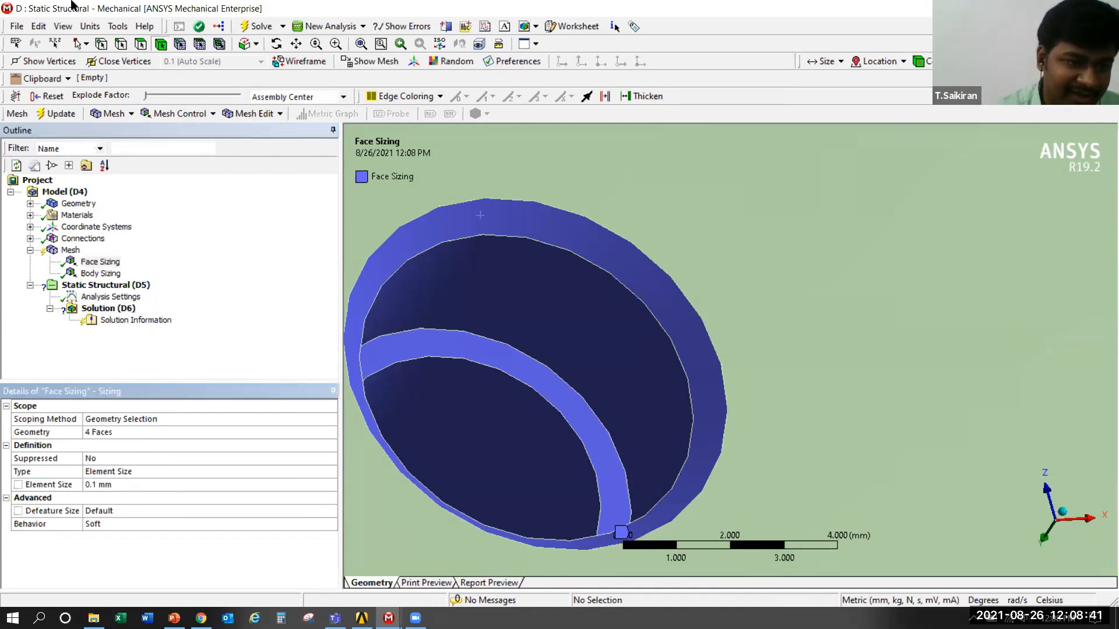
Update the mesh with the finer bolt hole face sizing
right_click(77, 253)
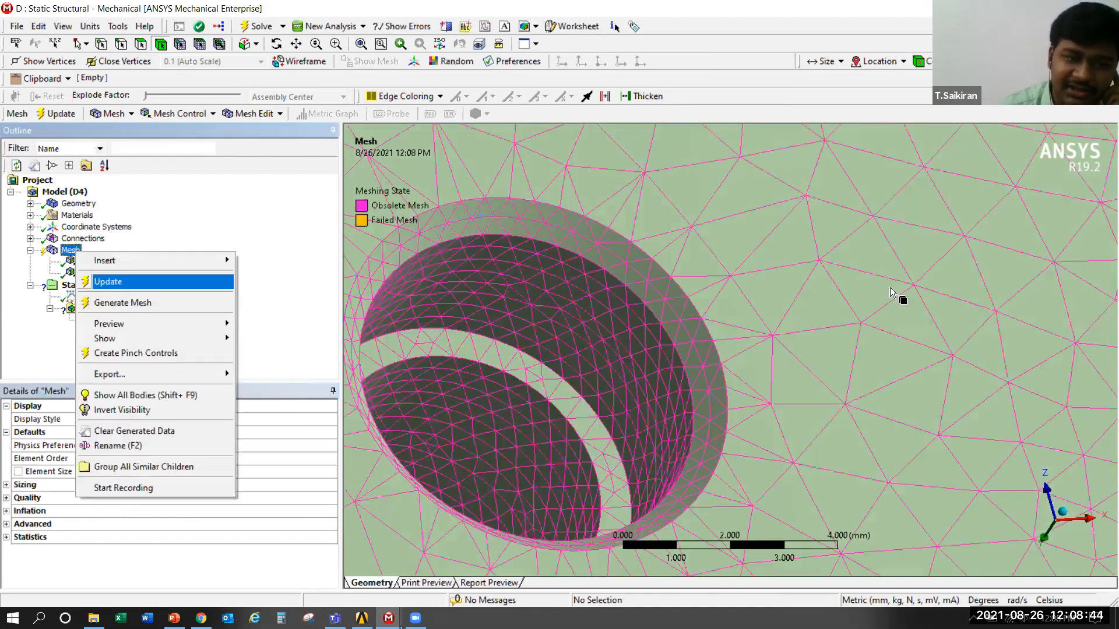
left_click(111, 282)
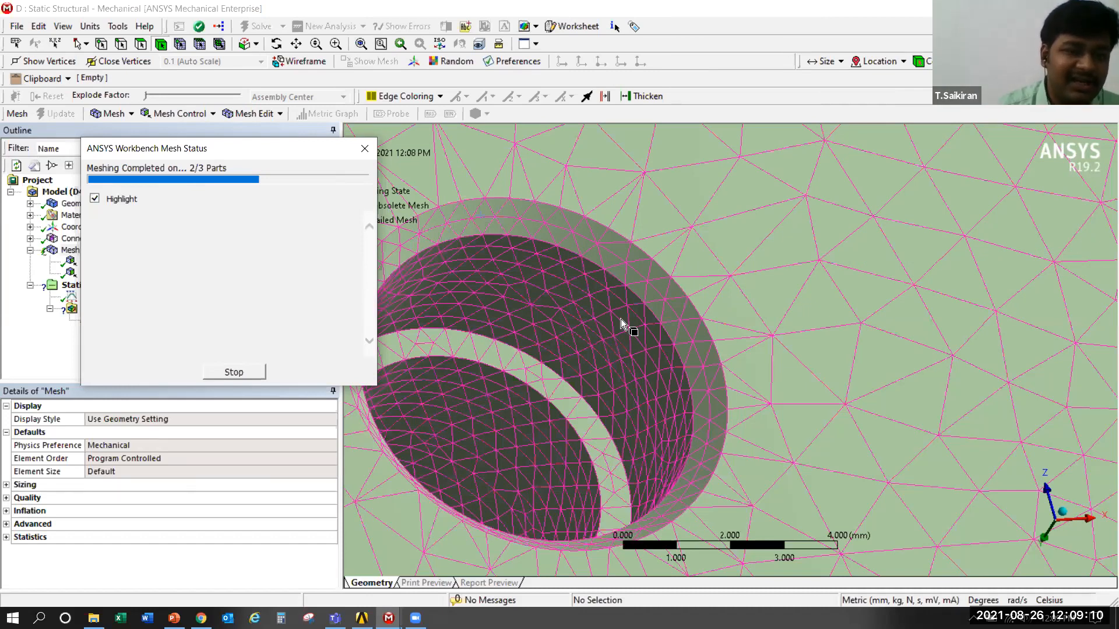
left_click(648, 301)
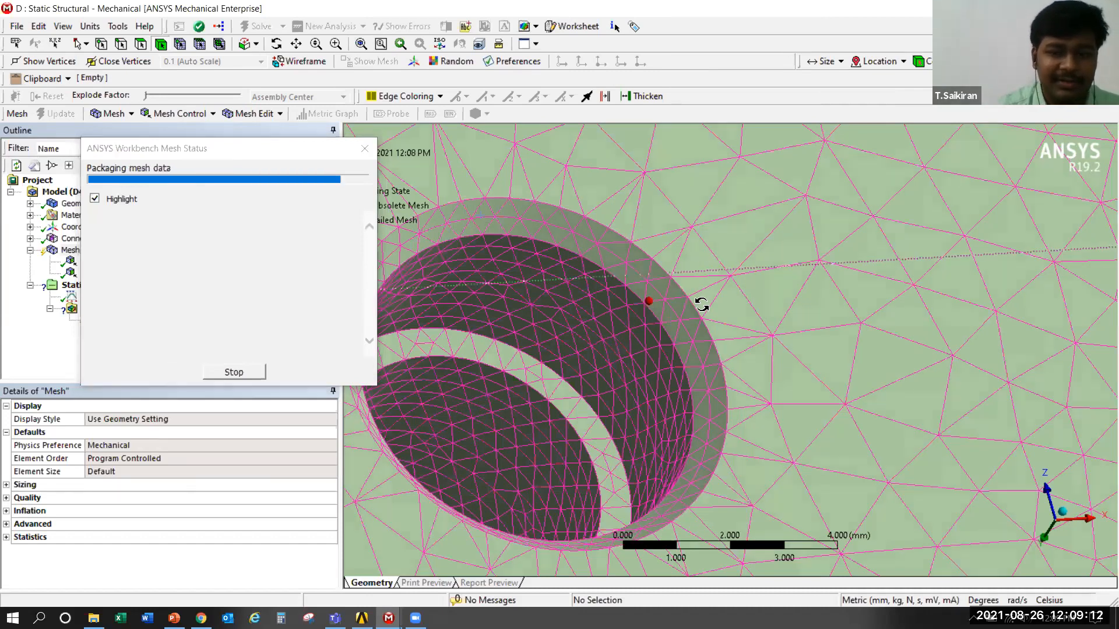
Inspect the mesh on the bolt hole's inner faces, its transition into the surrounding plate surface, and the rest of the base plate
scroll(624, 418, "up", 6)
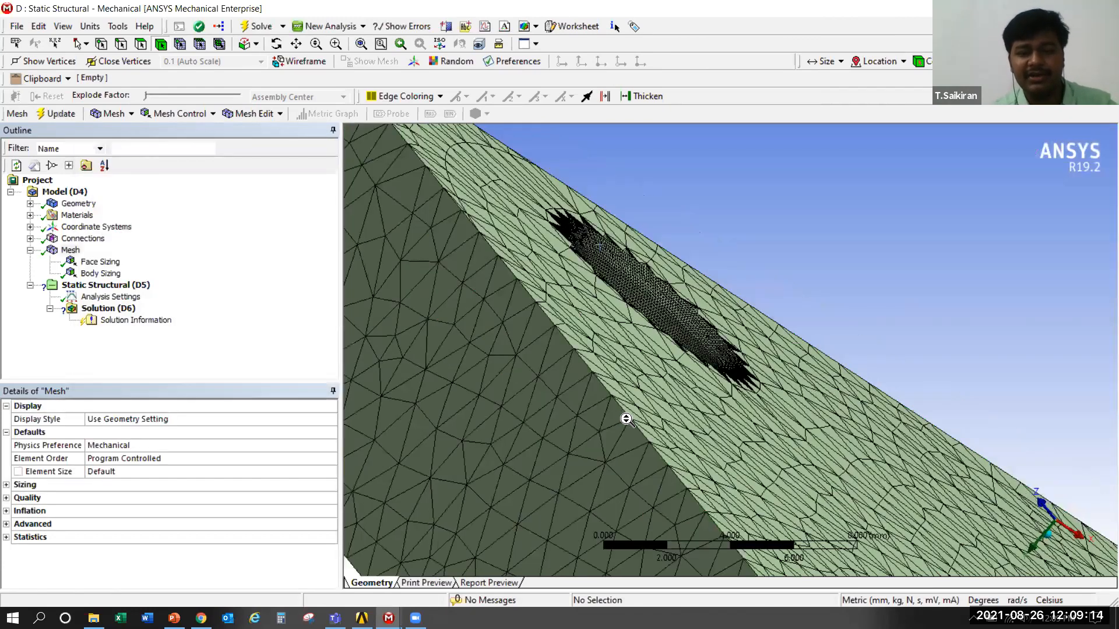
scroll(627, 418, "down", 1)
middle_click_drag(785, 386, 786, 385)
scroll(789, 370, "up", 3)
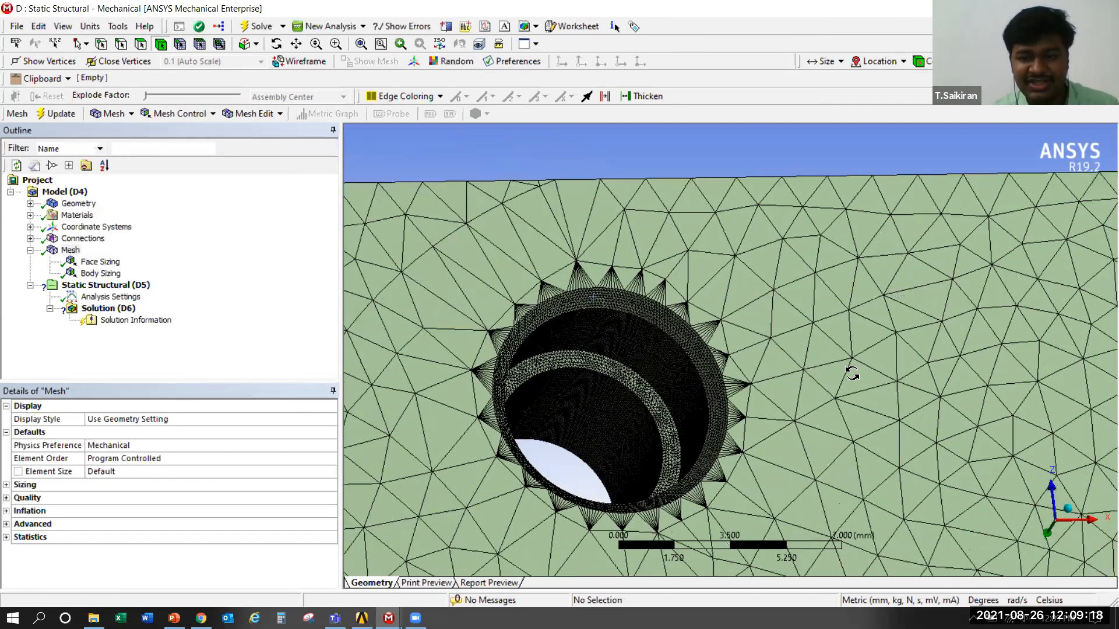
middle_click_drag(869, 292, 909, 285)
scroll(897, 285, "up", 5)
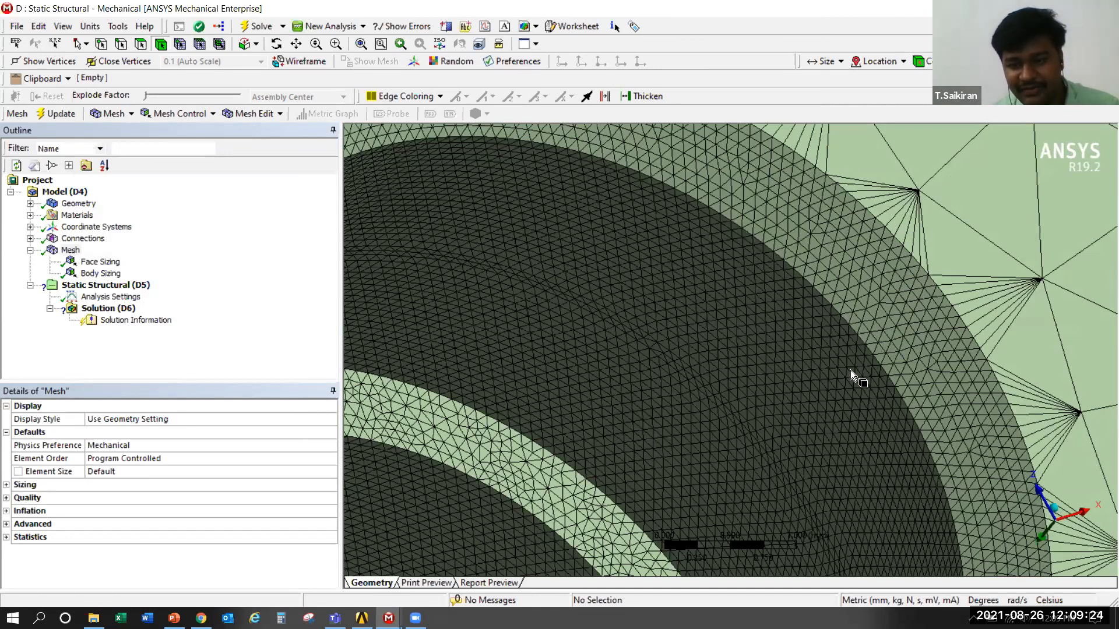
scroll(851, 369, "down", 3)
scroll(847, 358, "down", 1)
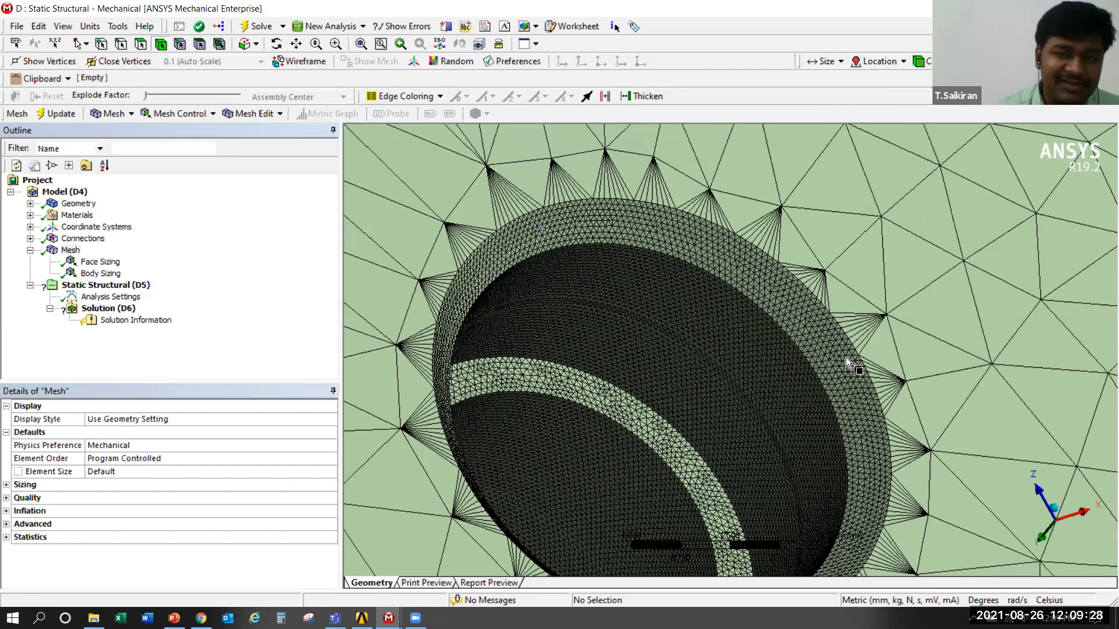
scroll(774, 429, "down", 2)
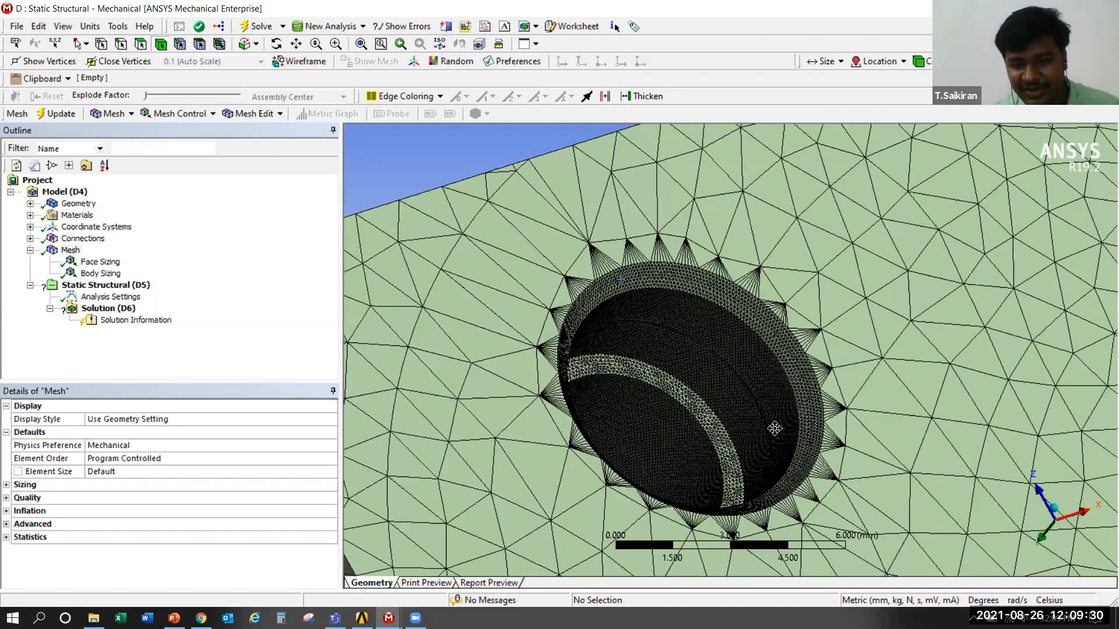
scroll(672, 517, "up", 3)
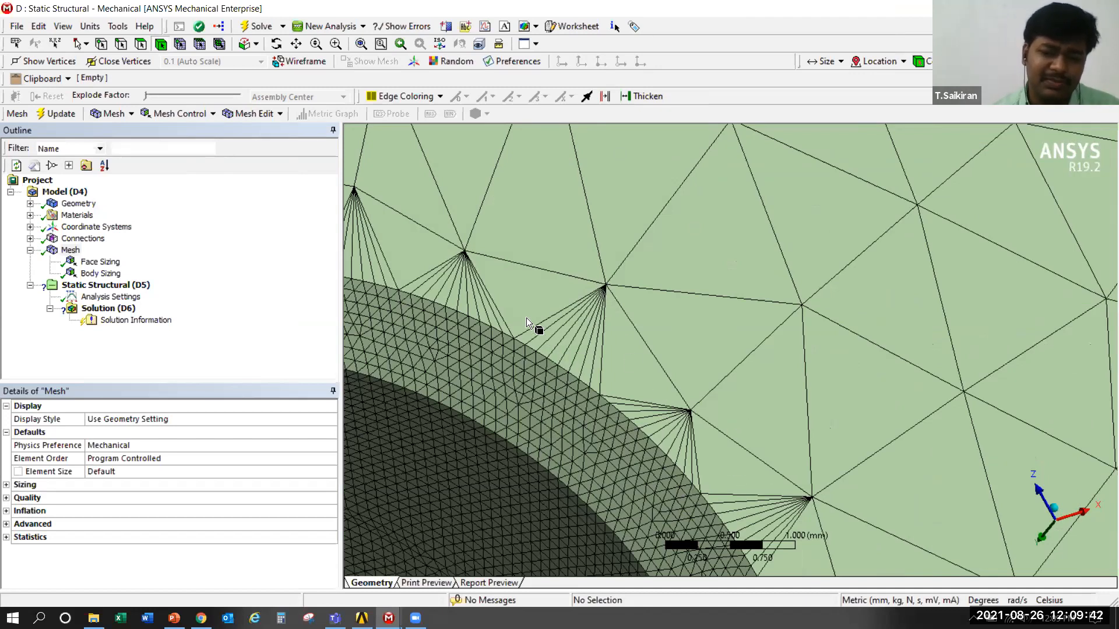
scroll(604, 347, "down", 10)
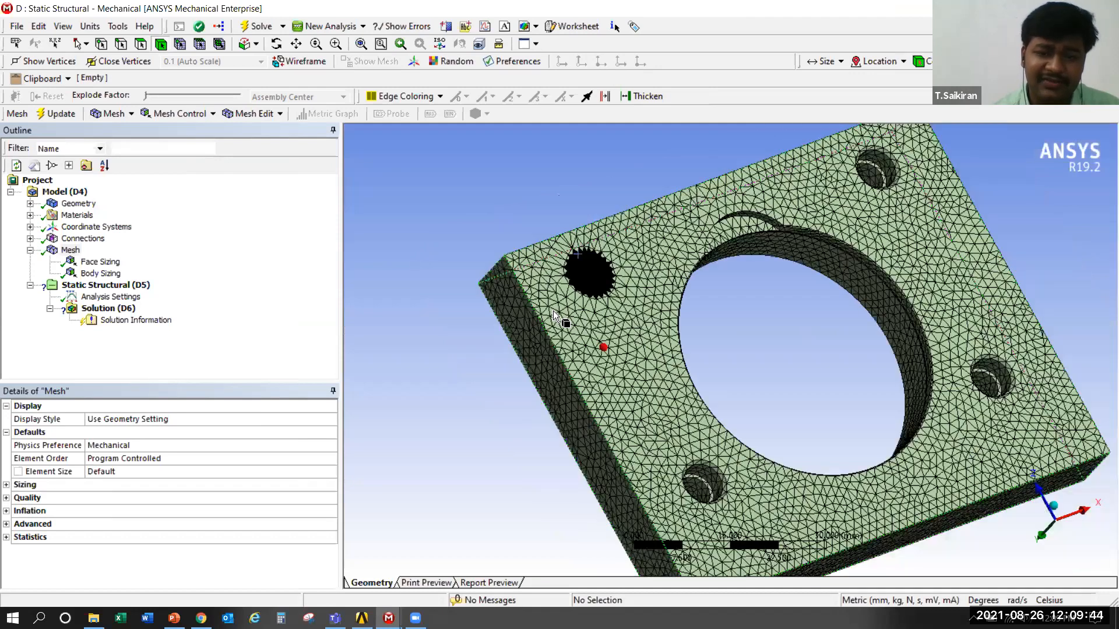
scroll(554, 317, "up", 10)
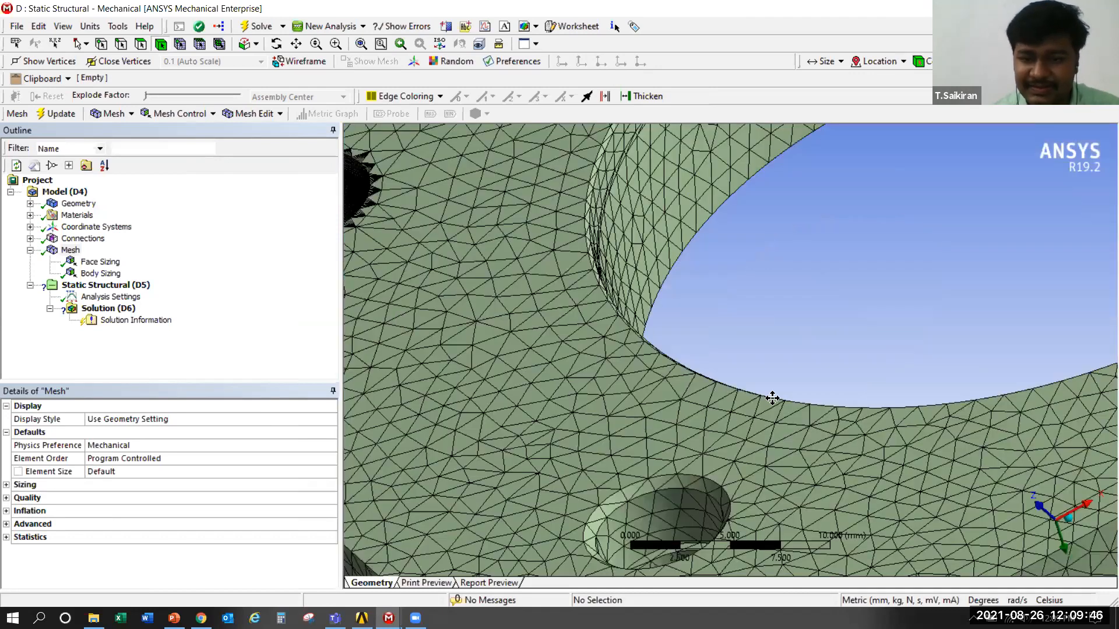
scroll(547, 425, "up", 5)
scroll(530, 403, "up", 5)
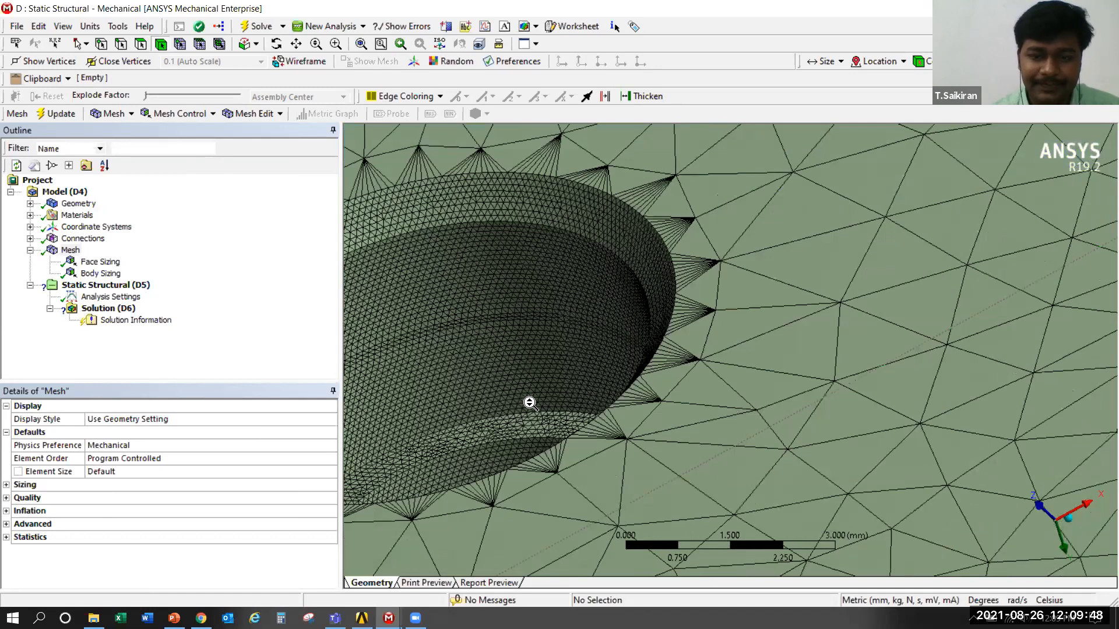
Compare the fine mesh around the locally sized bolt hole with the coarser mesh of the neighbouring bolt hole
scroll(712, 381, "down", 5)
left_click_drag(699, 375, 711, 372)
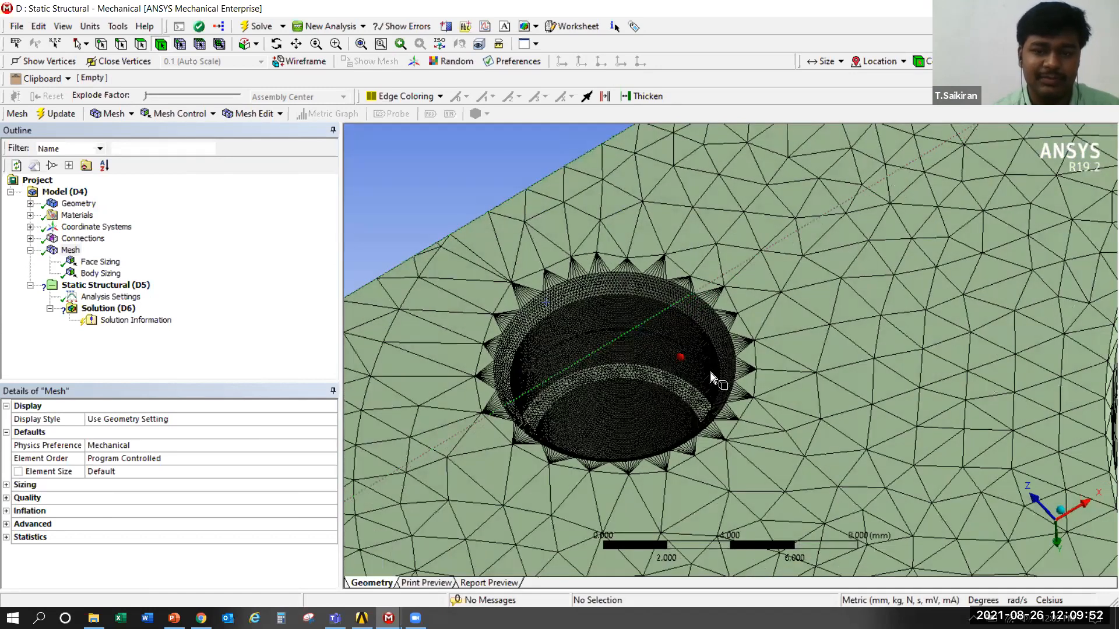
scroll(823, 389, "down", 3)
middle_click_drag(823, 390, 507, 467, "ctrl")
scroll(506, 467, "up", 4)
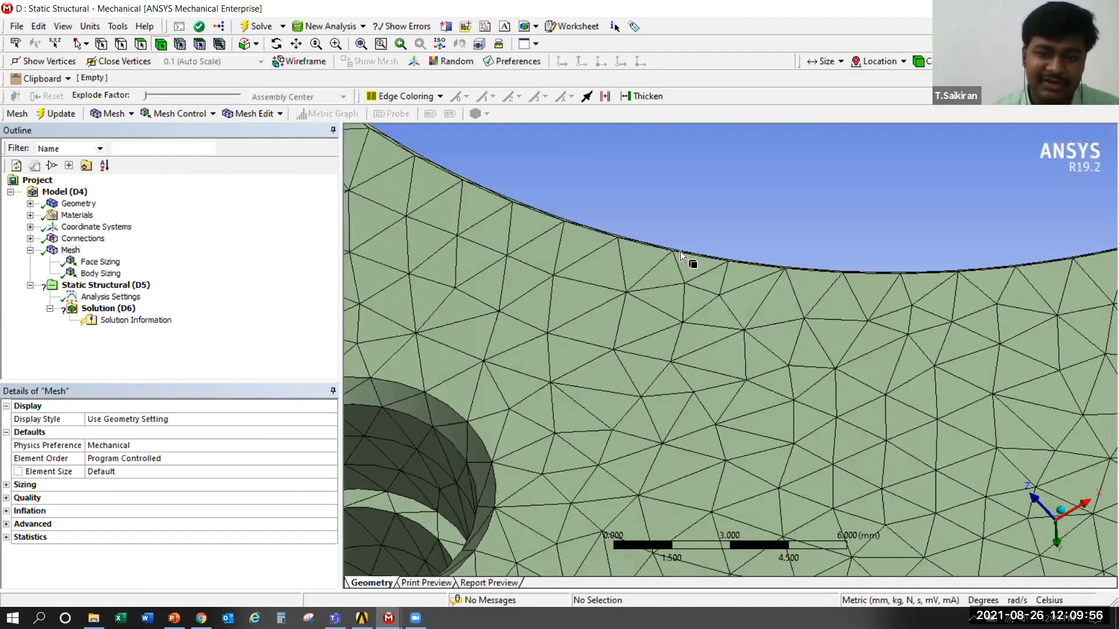
middle_click_drag(680, 250, 732, 275, "ctrl")
scroll(660, 341, "down", 3)
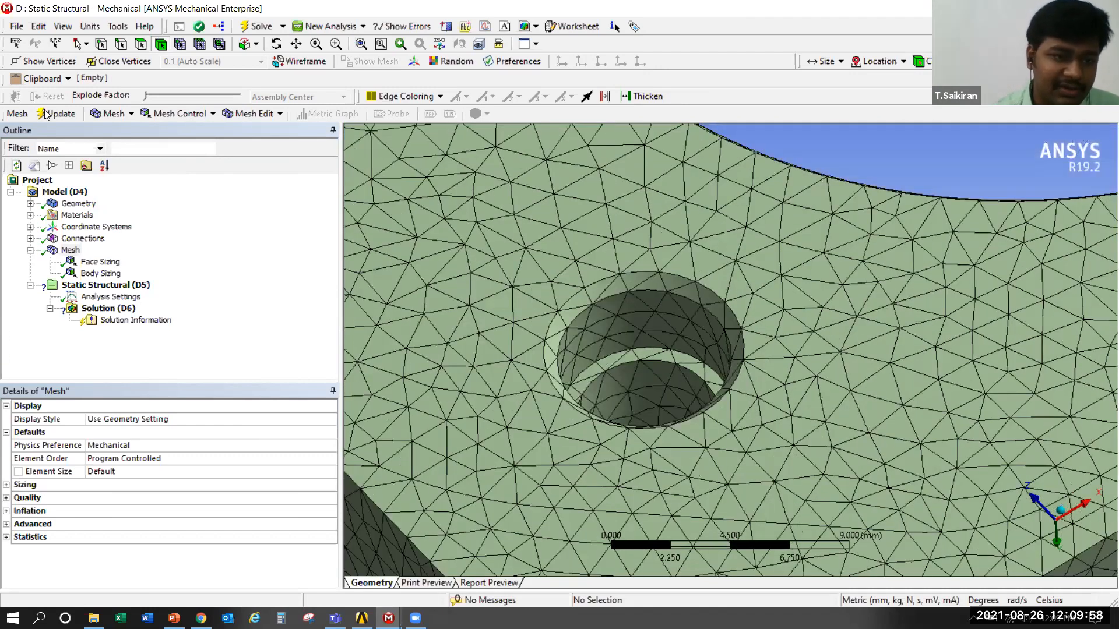
Clear the generated mesh data from the whole model
left_click(85, 252)
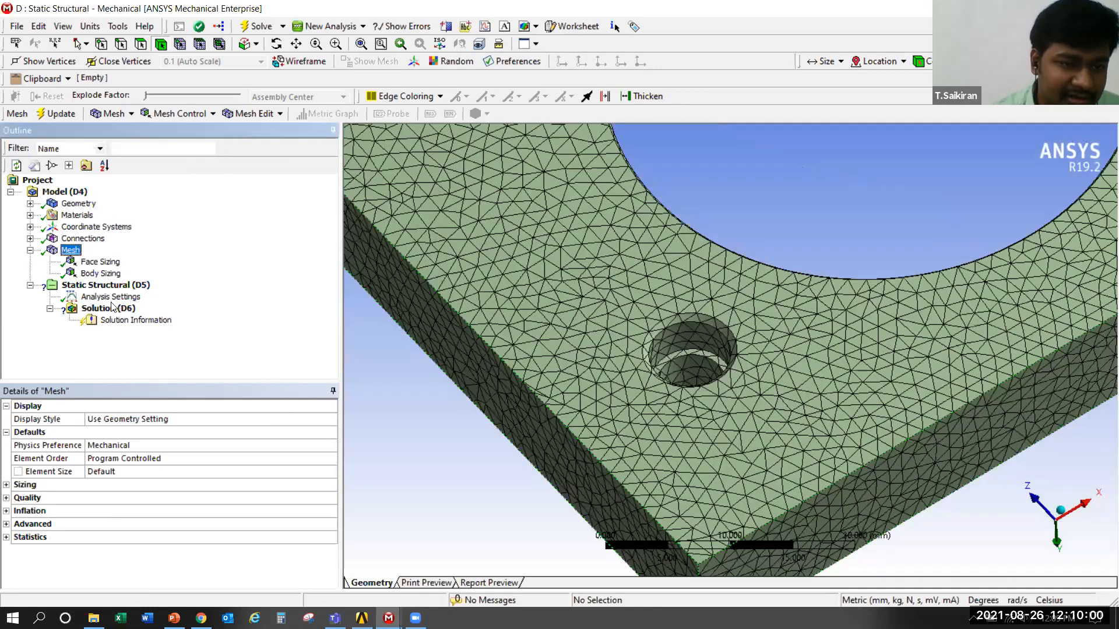
left_click(132, 431)
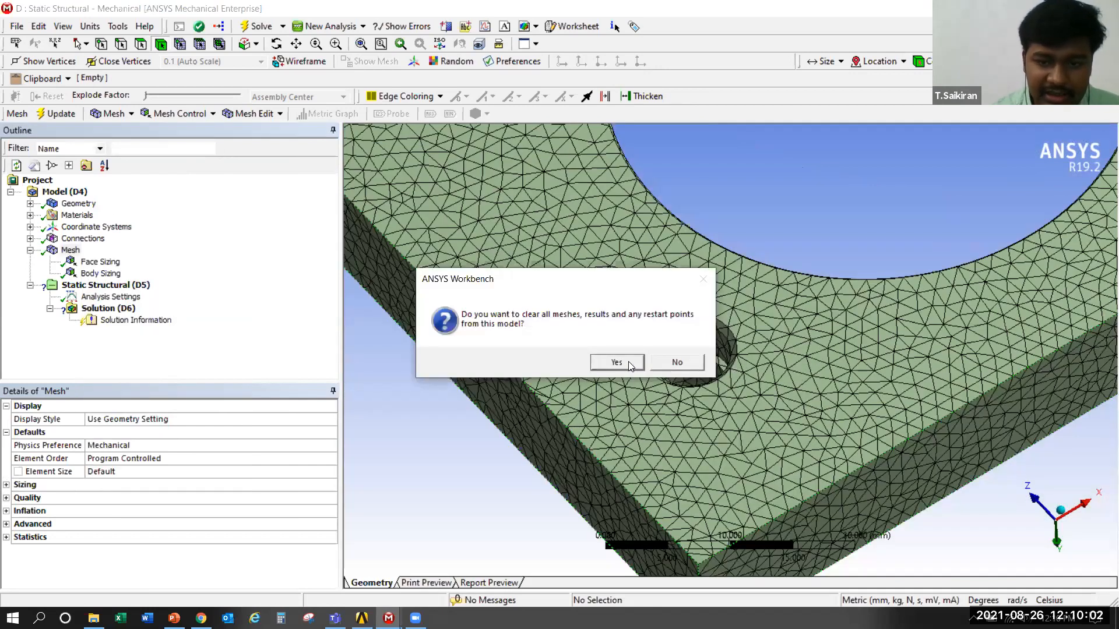
left_click(627, 360)
scroll(628, 362, "down", 5)
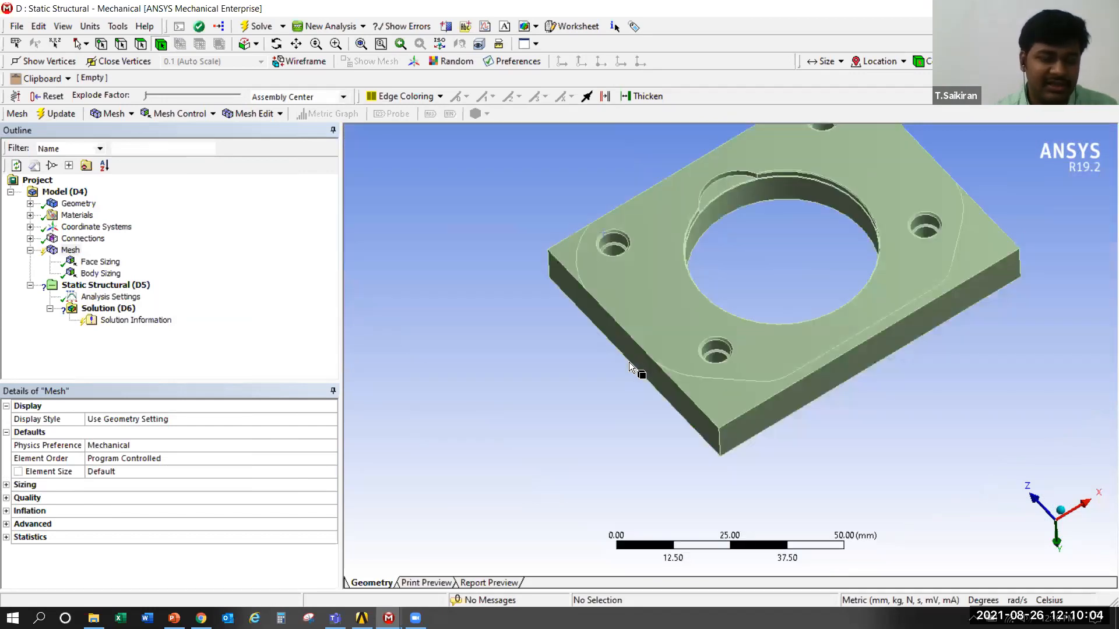
Show all bodies of the assembly and hide the cover and the base plate so only the valve plate is displayed
scroll(628, 362, "down", 2)
middle_click_drag(752, 296, 671, 325, "ctrl")
scroll(686, 400, "up", 3)
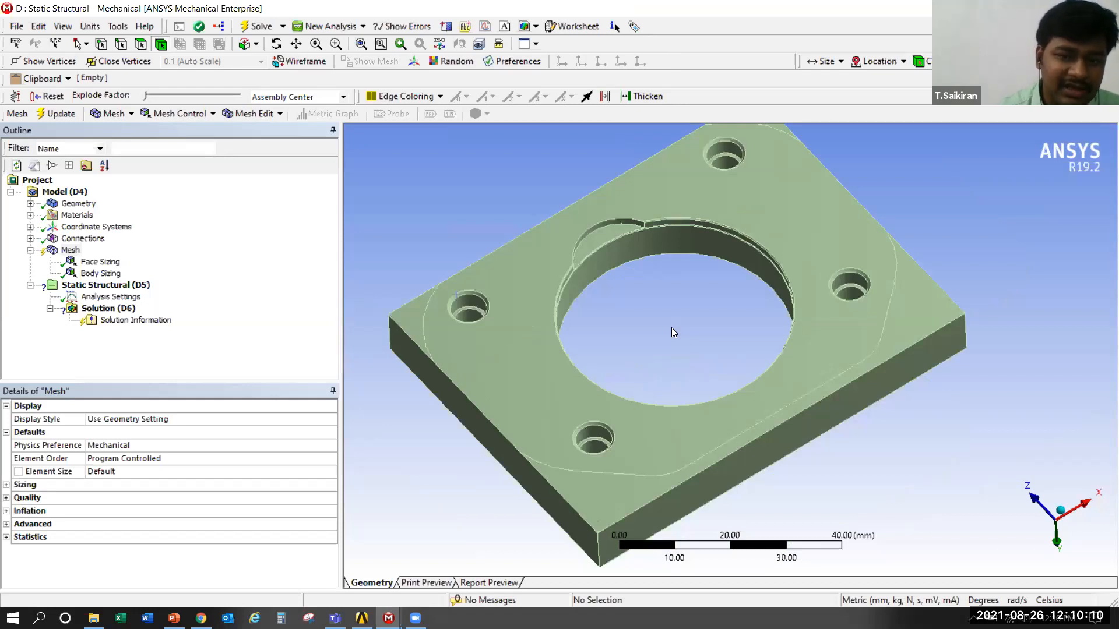
scroll(671, 328, "up", 2)
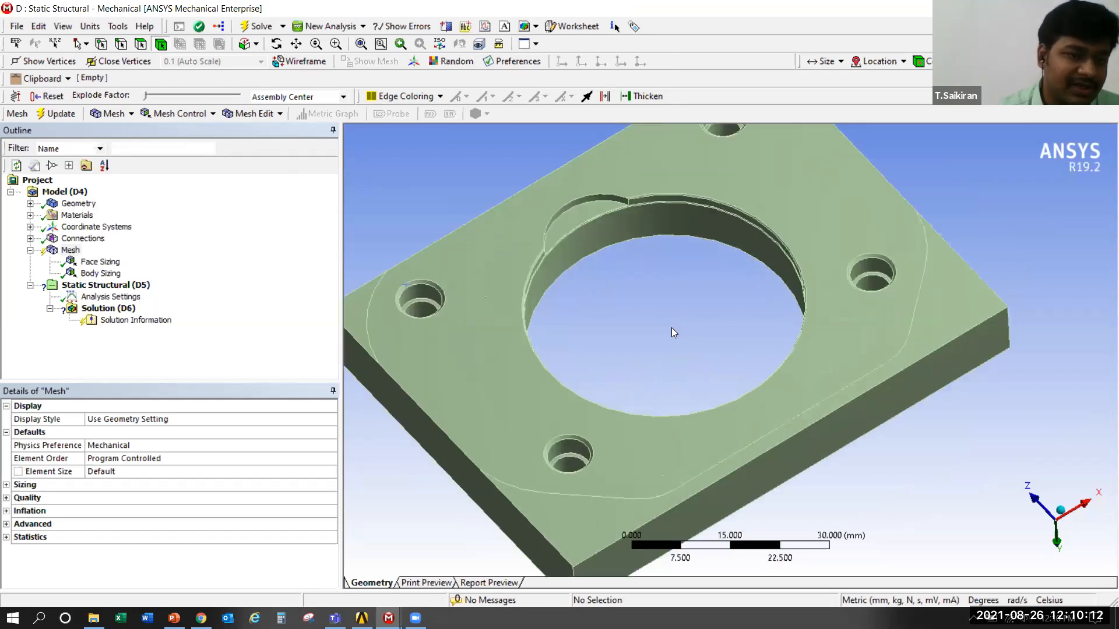
right_click(406, 239)
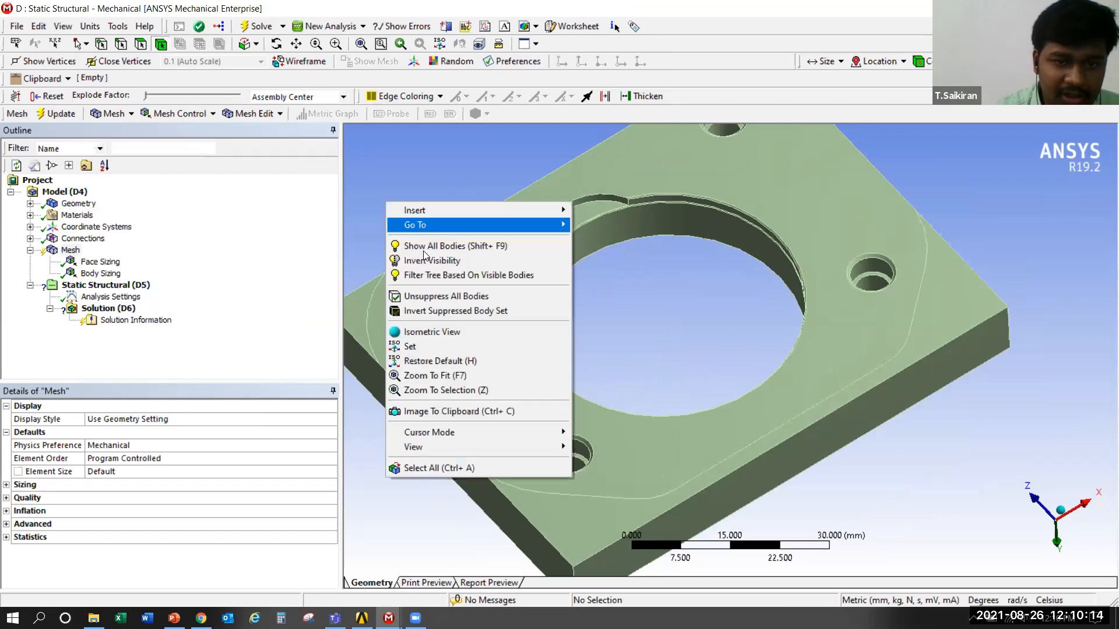
left_click(426, 246)
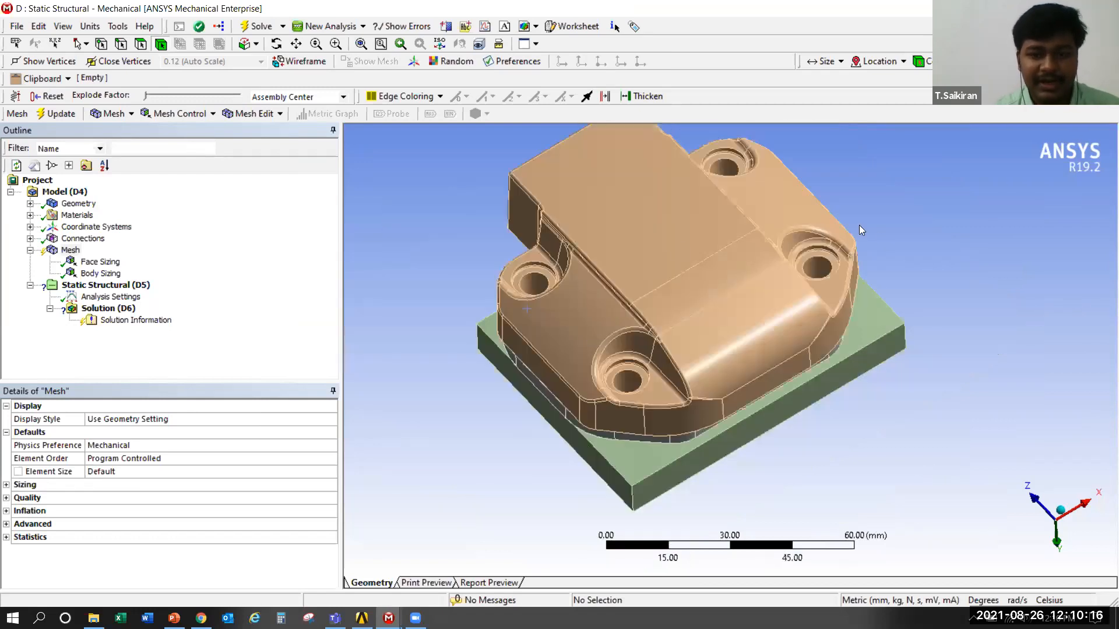
left_click(670, 288)
left_click(638, 446, "ctrl")
right_click(639, 446)
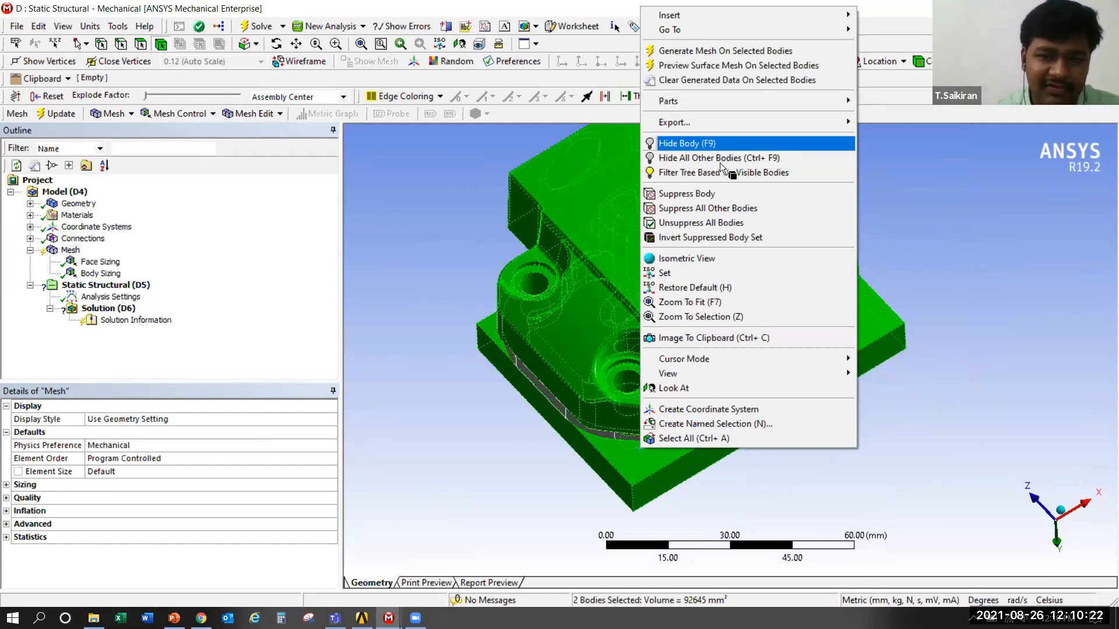
left_click(719, 146)
Examine the valve plate's ports, reed recesses and bolt holes from both sides
scroll(699, 280, "up", 4)
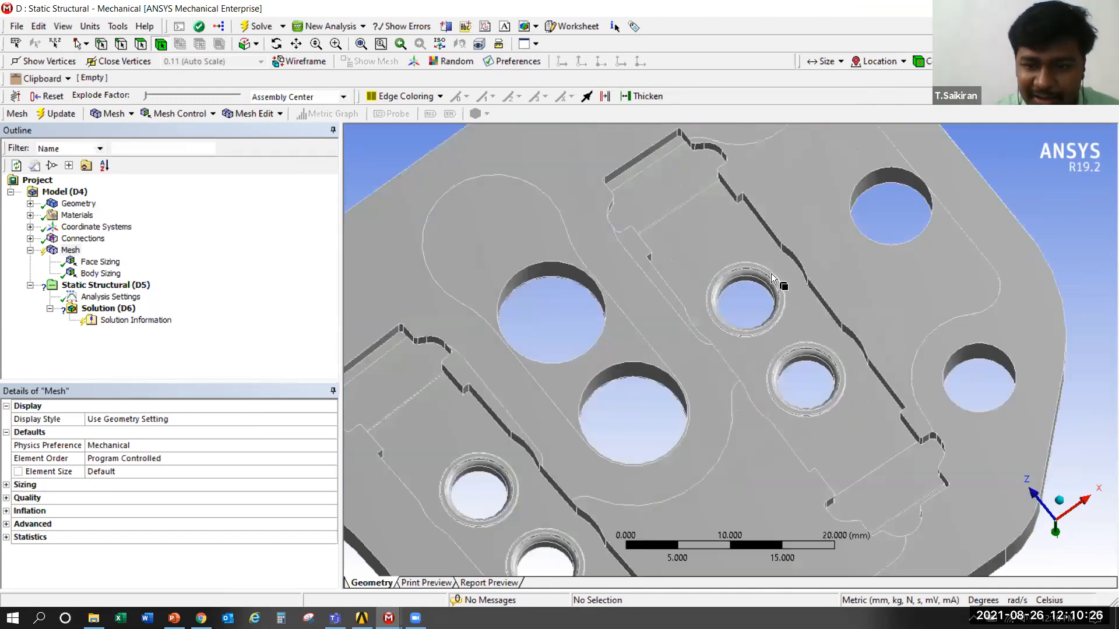
left_click(822, 356)
middle_click_drag(803, 434, 814, 593)
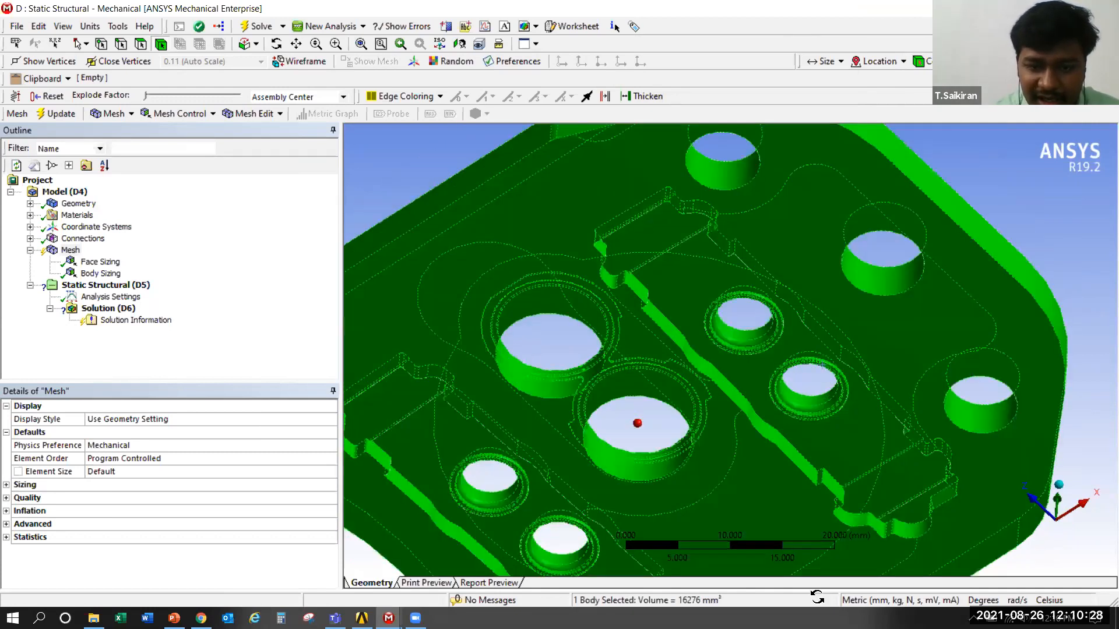
middle_click_drag(635, 400, 1056, 191)
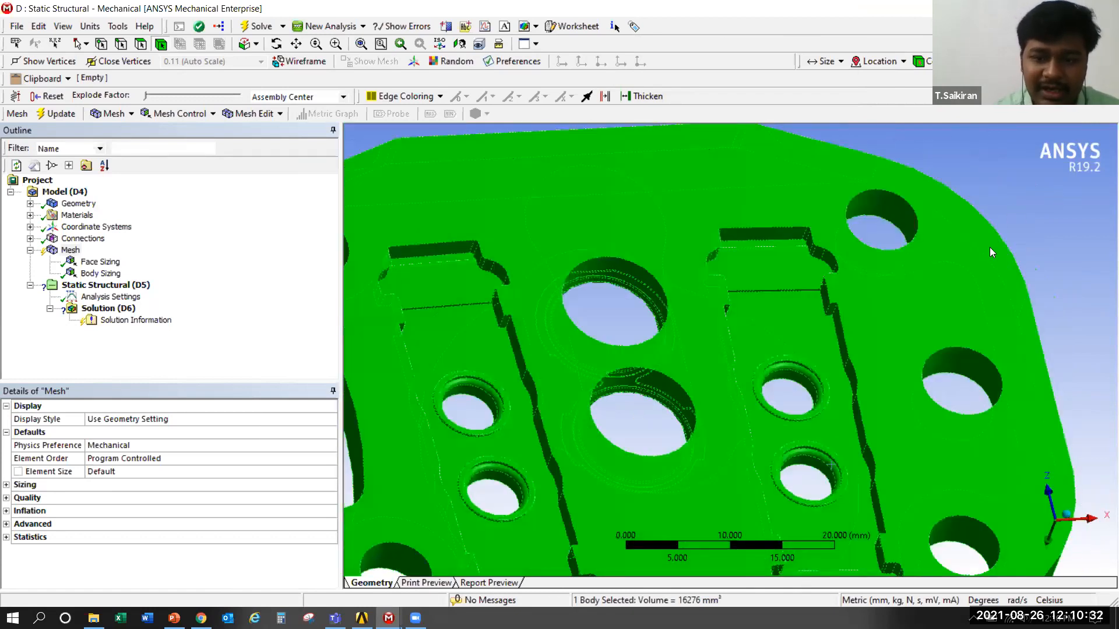
scroll(932, 309, "down", 3)
left_click(931, 308)
middle_click_drag(500, 372, 504, 368)
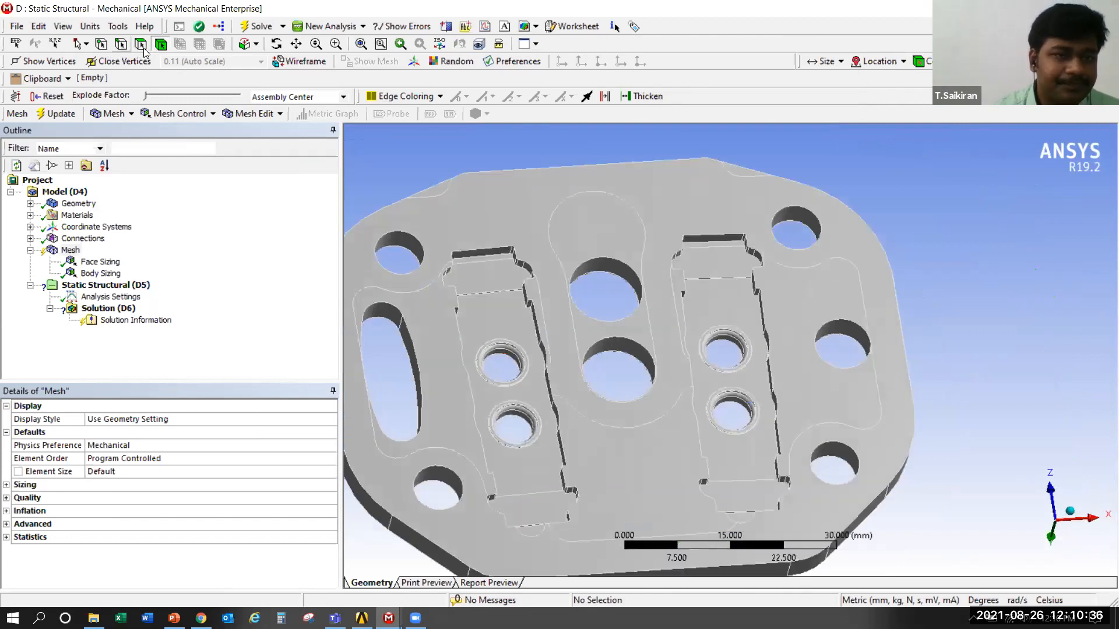
Reopen the face sizing's geometry scope and select the faces of the two small ports in the recess beside the elongated slot
left_click(100, 261)
left_click(135, 432)
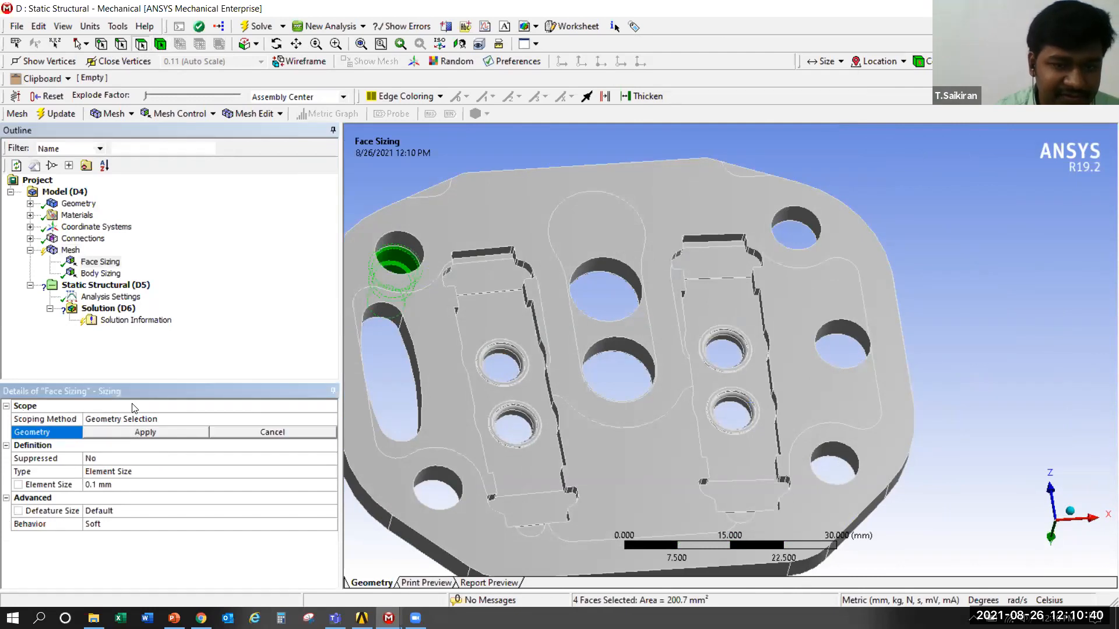
scroll(670, 362, "up", 3)
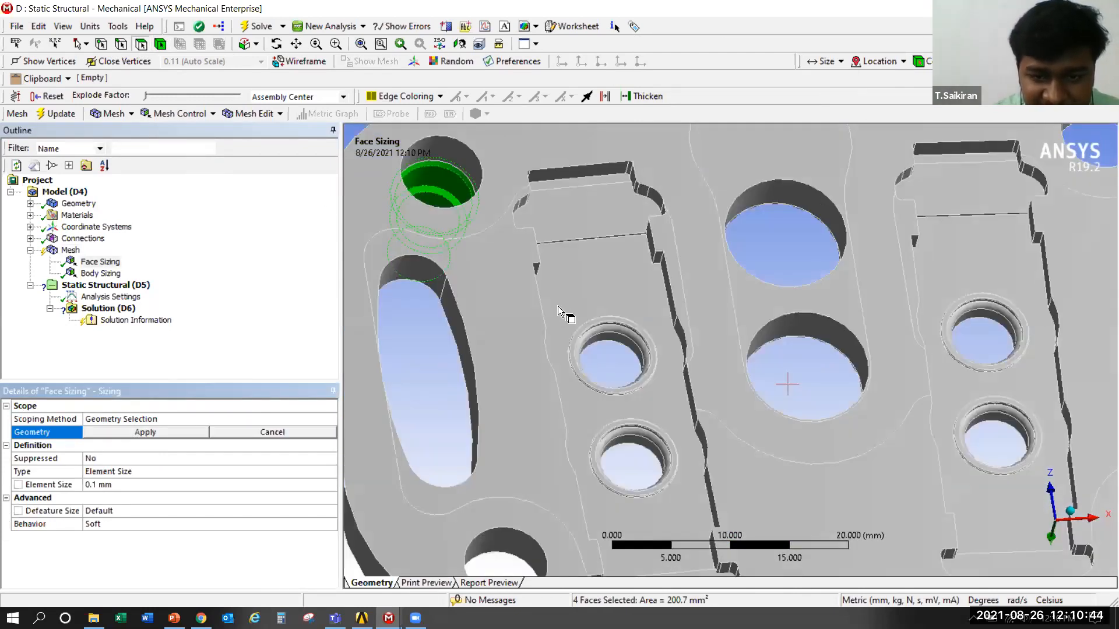
scroll(558, 306, "up", 1)
left_click(561, 336, "ctrl")
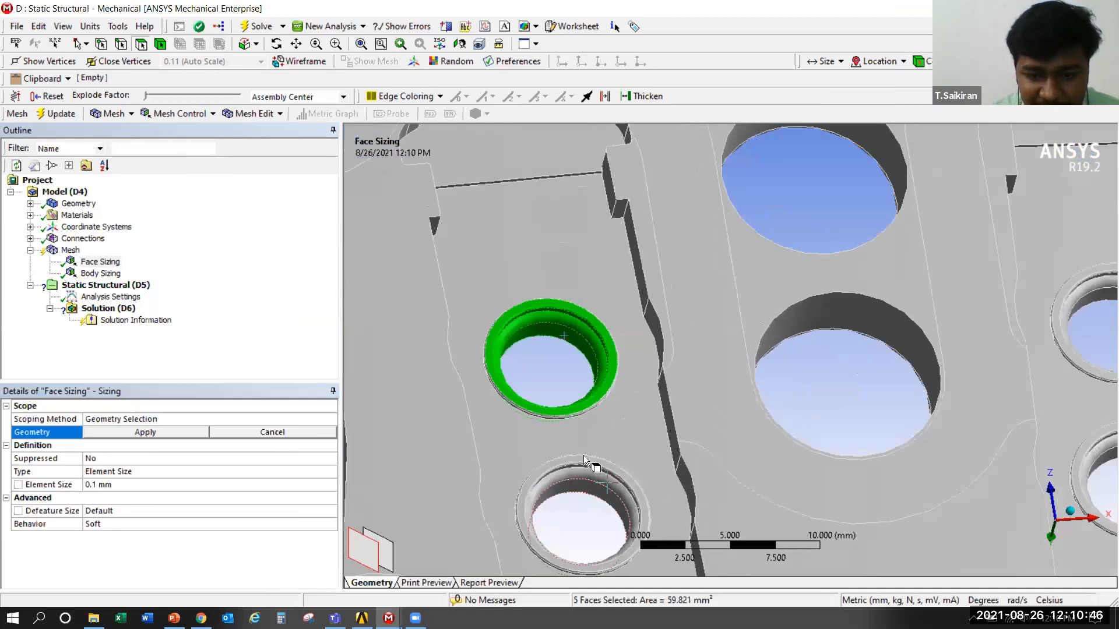
left_click(583, 456, "ctrl")
Add the inner walls of the valve plate's two large central ports to the face sizing selection
middle_click_drag(812, 223, 723, 404, "ctrl")
scroll(743, 332, "down", 3)
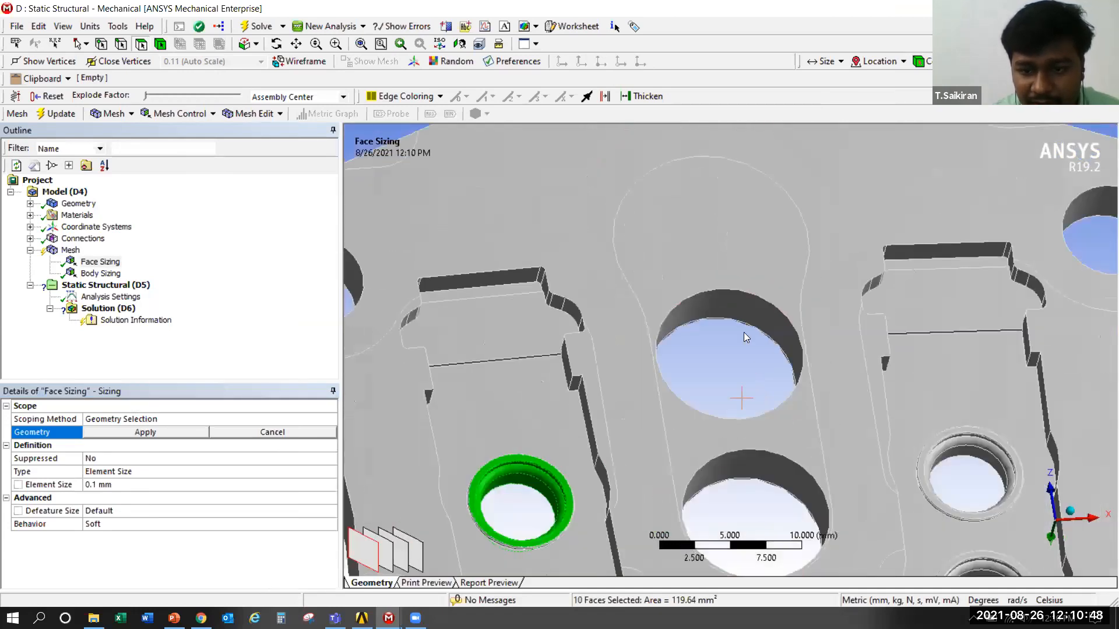
left_click(769, 312, "ctrl")
left_click(791, 469, "ctrl")
Add the inner and rim faces of the two small ports in the other recess to the face sizing selection
middle_click_drag(913, 507, 698, 295, "ctrl")
scroll(698, 295, "down", 3)
scroll(708, 299, "up", 5)
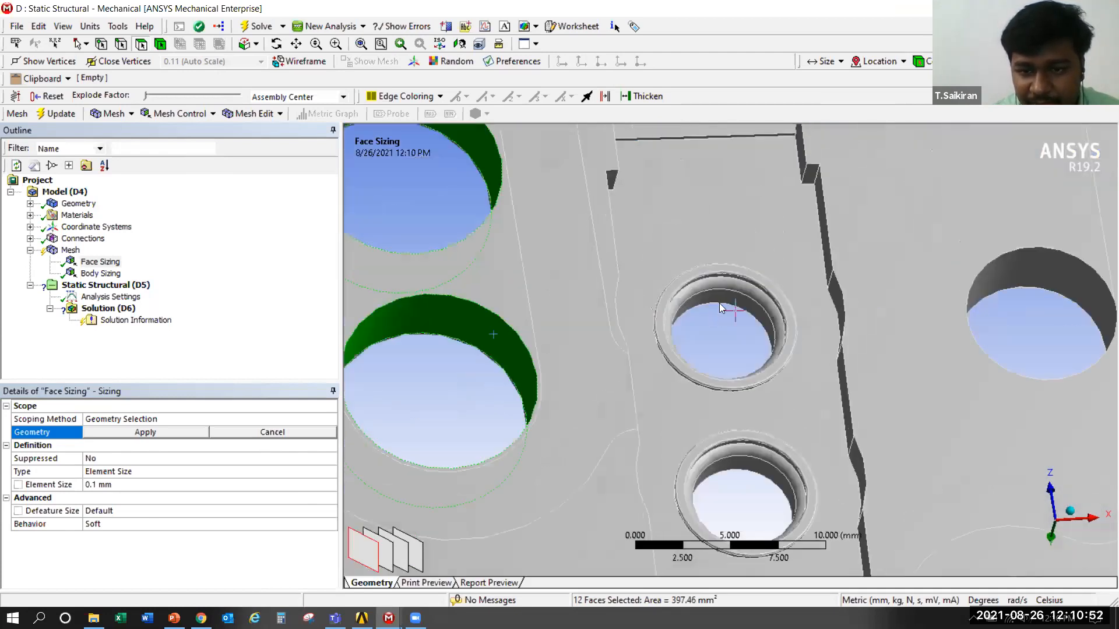
left_click(750, 243, "ctrl")
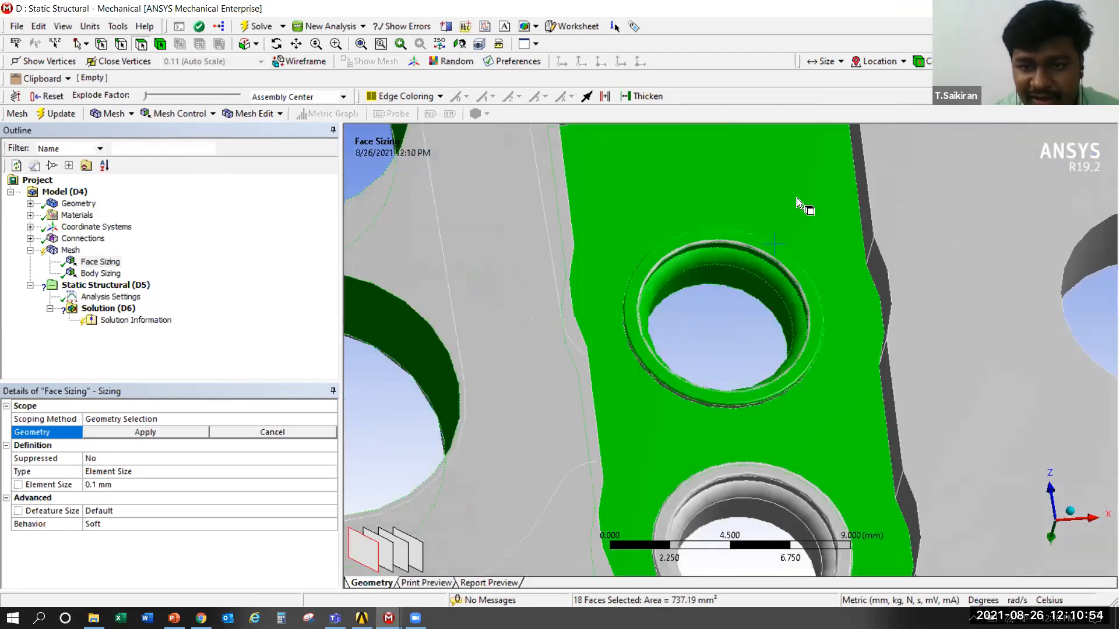
left_click(762, 249, "ctrl")
scroll(782, 359, "down", 2)
left_click(786, 383, "ctrl")
scroll(728, 446, "down", 1)
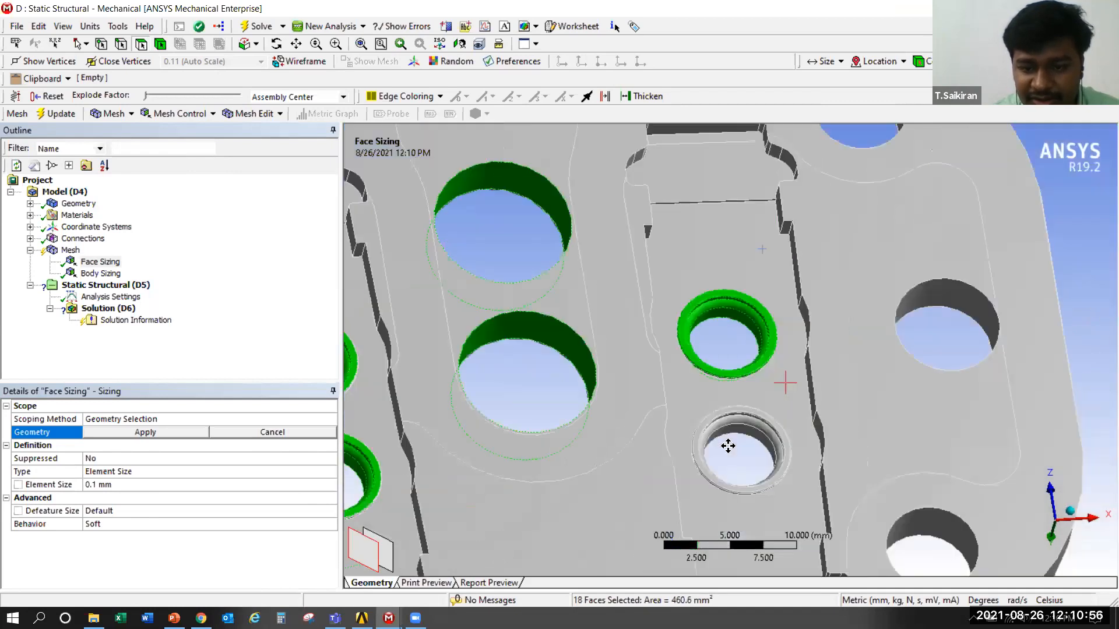
scroll(694, 307, "up", 4)
middle_click_drag(842, 439, 758, 149, "ctrl")
scroll(758, 148, "up", 2)
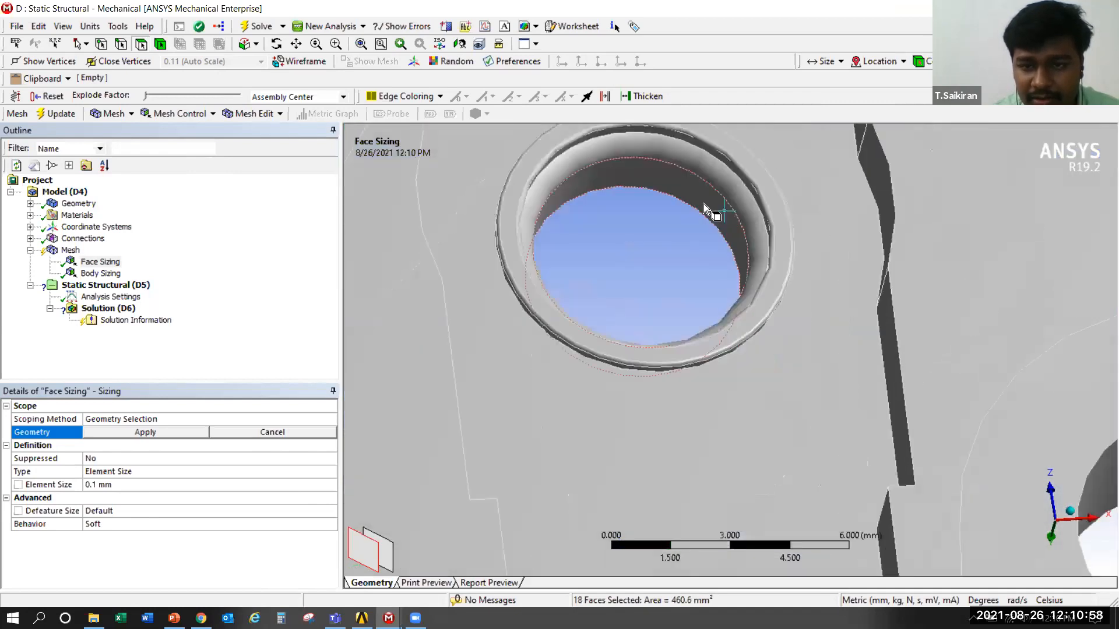
left_click(729, 148, "ctrl")
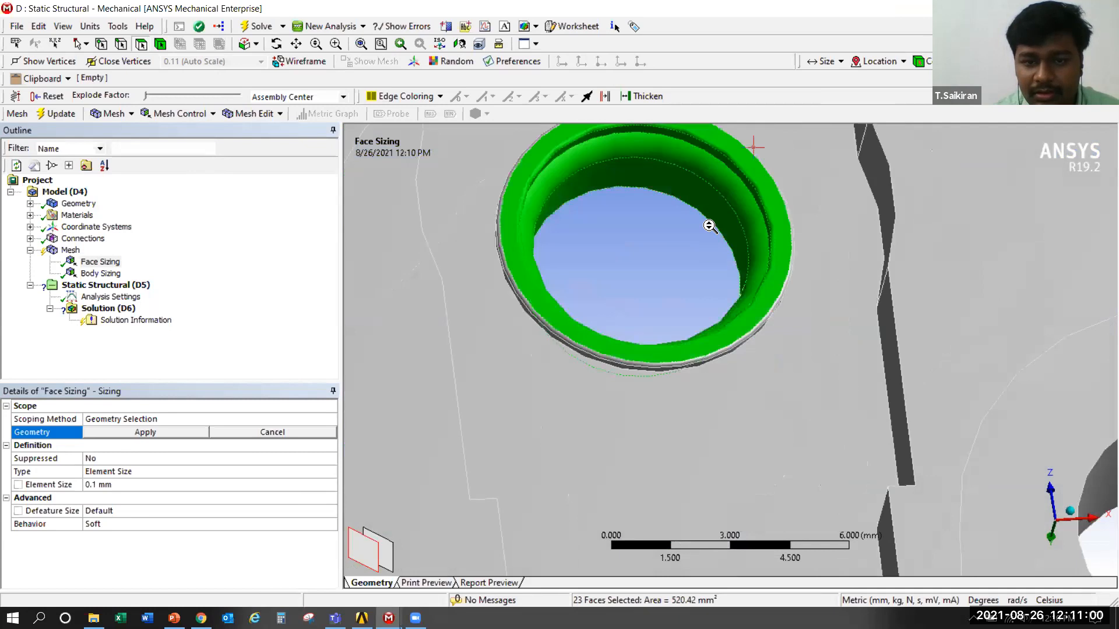
Add the seat ring and rim faces around both central ports on the plate's opposite side to the selection
scroll(710, 226, "down", 4)
middle_click_drag(707, 403, 739, 442)
middle_click_drag(568, 183, 638, 411)
scroll(694, 263, "up", 3)
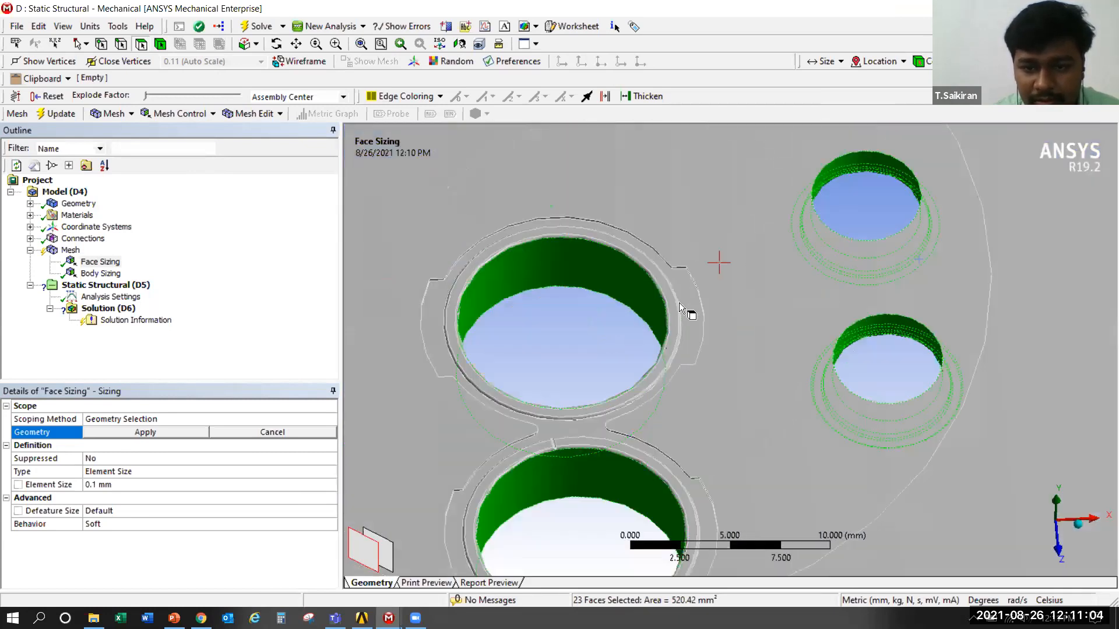
left_click(676, 307, "ctrl")
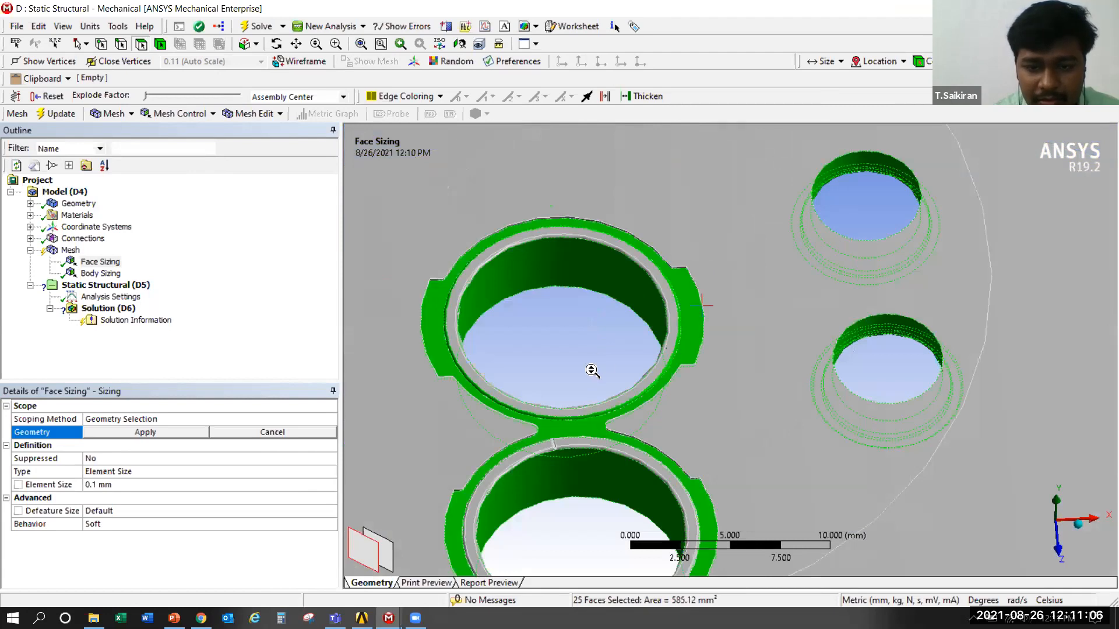
scroll(592, 371, "up", 1)
left_click(665, 313, "ctrl")
middle_click_drag(547, 446, 527, 293, "ctrl")
mouse_move(525, 314)
left_mouse_down("ctrl")
mouse_move(482, 312)
mouse_move(501, 312)
left_mouse_up("ctrl")
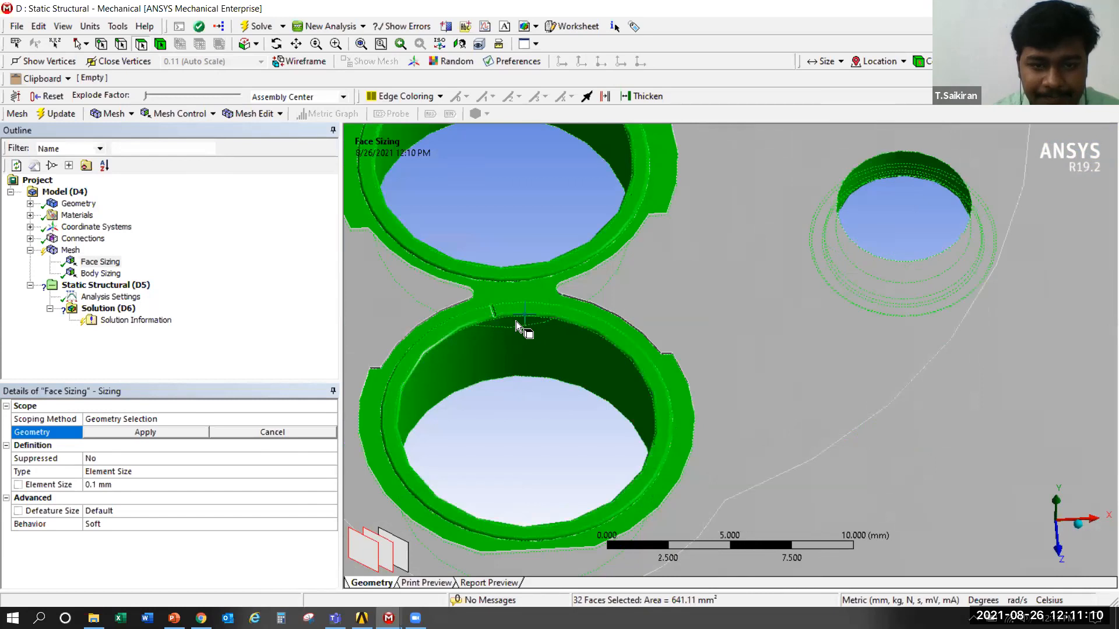
Apply the selected port faces as the face sizing's scope and set its element size to 0.2 mm
scroll(515, 321, "down", 5)
middle_click_drag(525, 369, 498, 523)
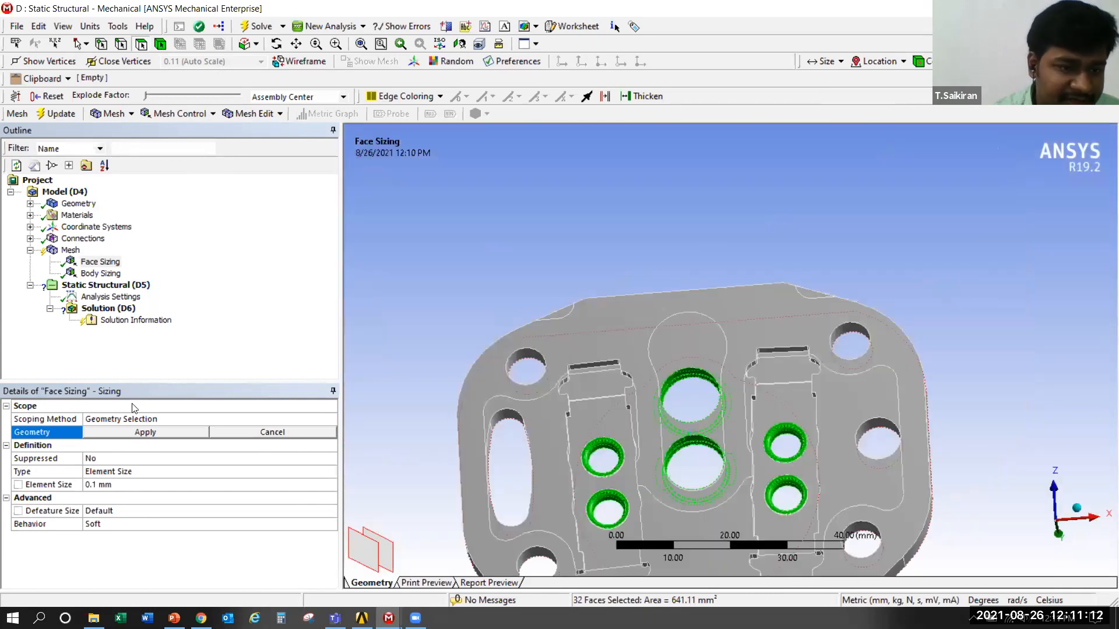
left_click(129, 434)
left_click(124, 485)
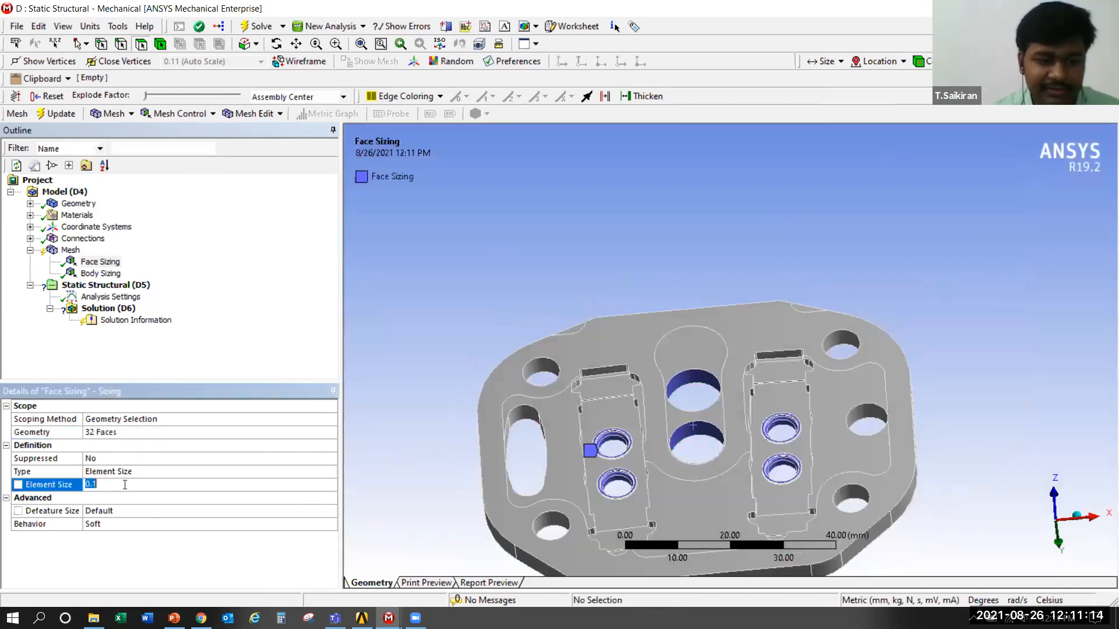
left_click(124, 485)
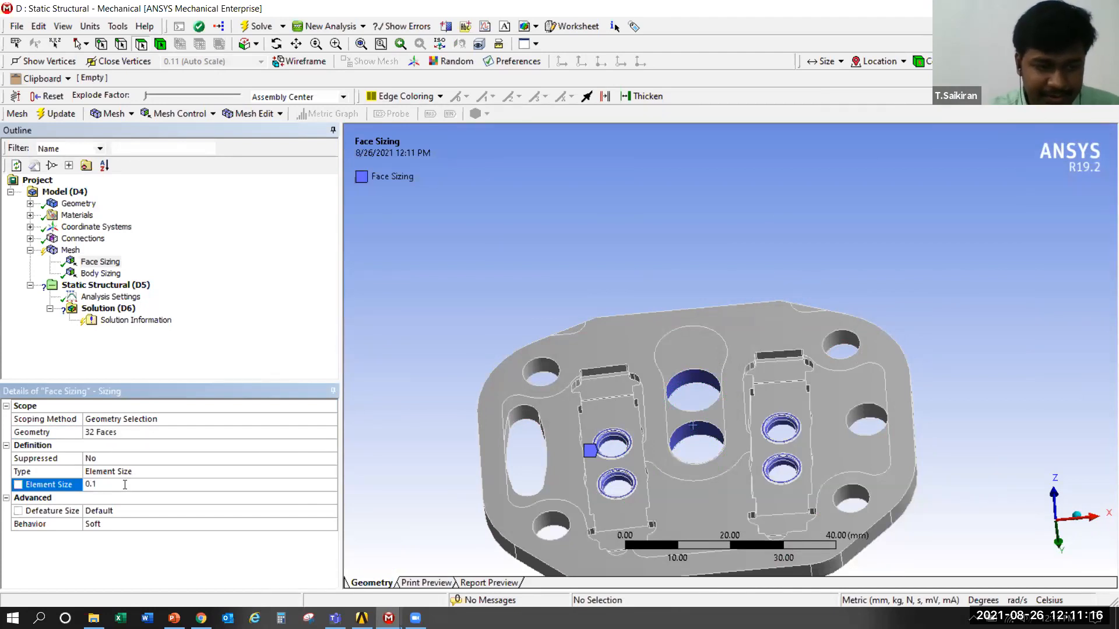
key("Return")
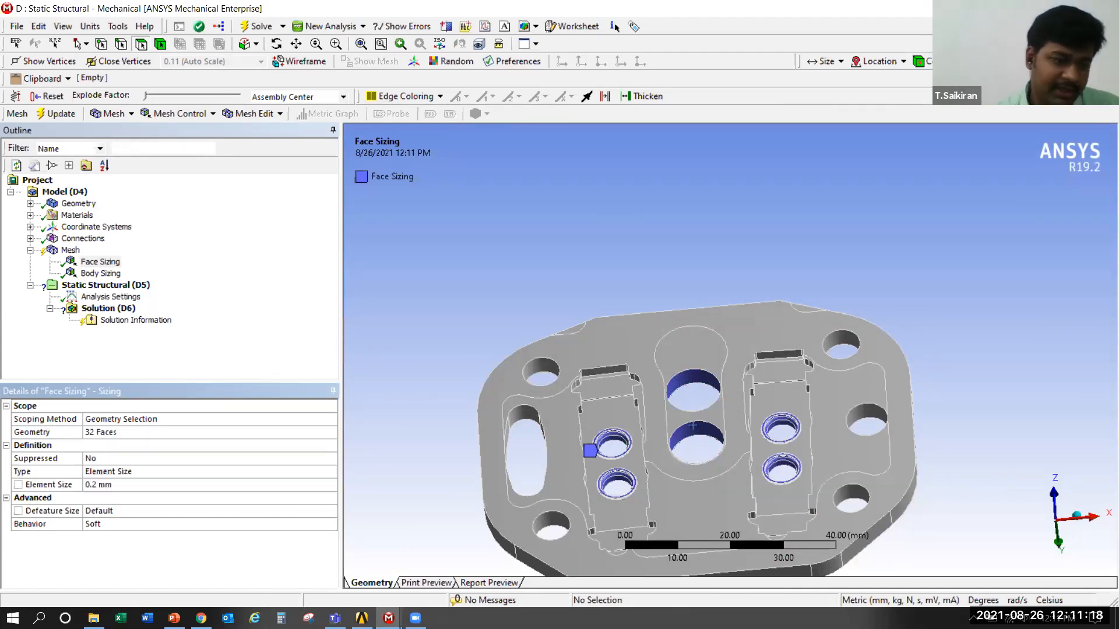
Select the valve plate's central slot floor, both reed recess floors and the adjoining pocket face to examine which faces lack sizing
scroll(513, 274, "down", 4)
right_click(512, 272)
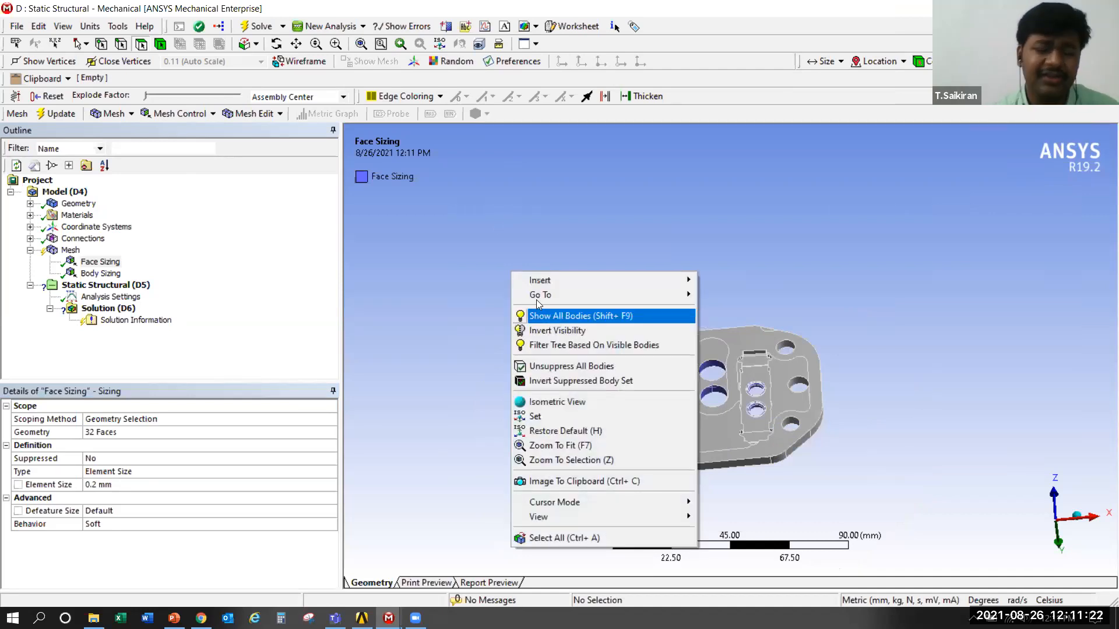
left_click(556, 445)
scroll(707, 420, "up", 5)
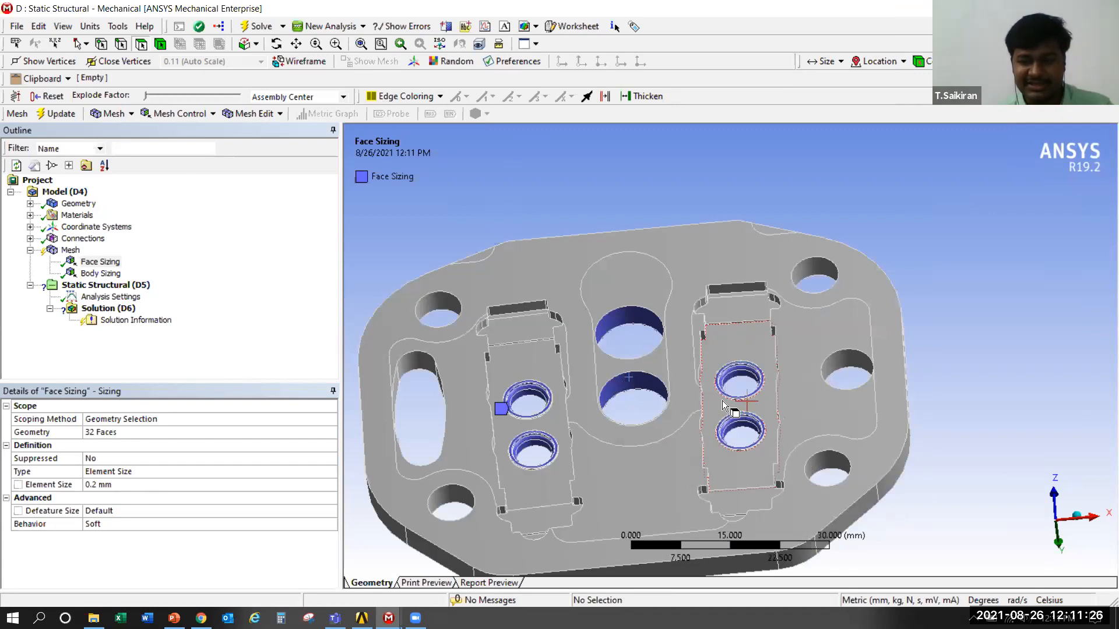
middle_click_drag(935, 303, 942, 322)
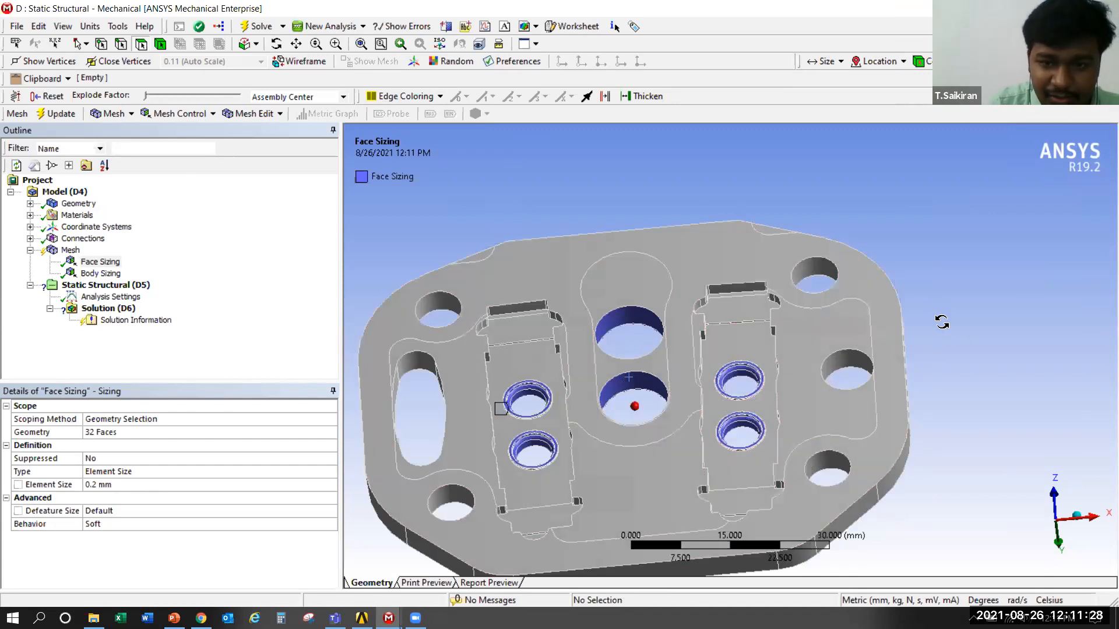
left_click(625, 258)
left_click(728, 285, "ctrl")
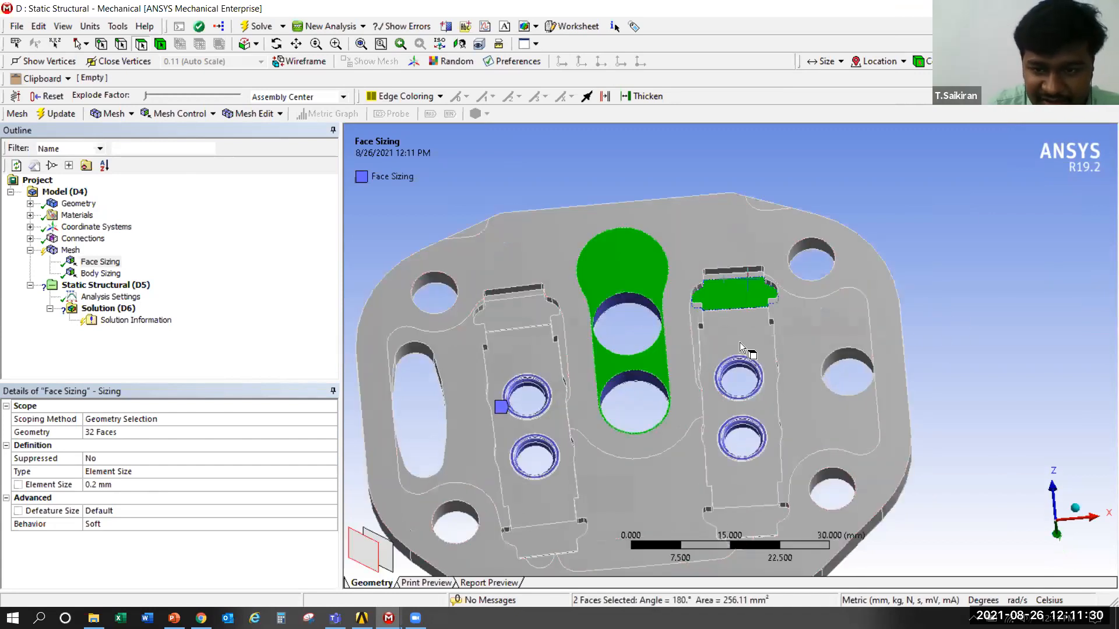
left_click(764, 365, "ctrl")
left_click(839, 334, "ctrl")
left_click(547, 321, "ctrl")
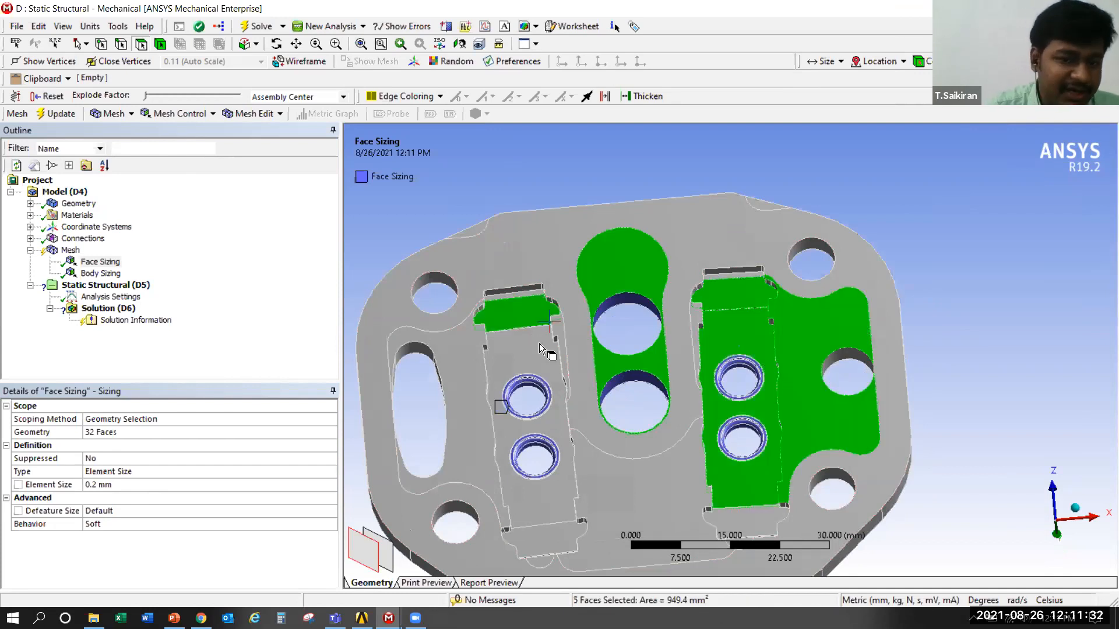
left_click(543, 344)
Select the plate's outer sealing face and the large flat face on its opposite side for inspection, and clear the selection
left_click(550, 239)
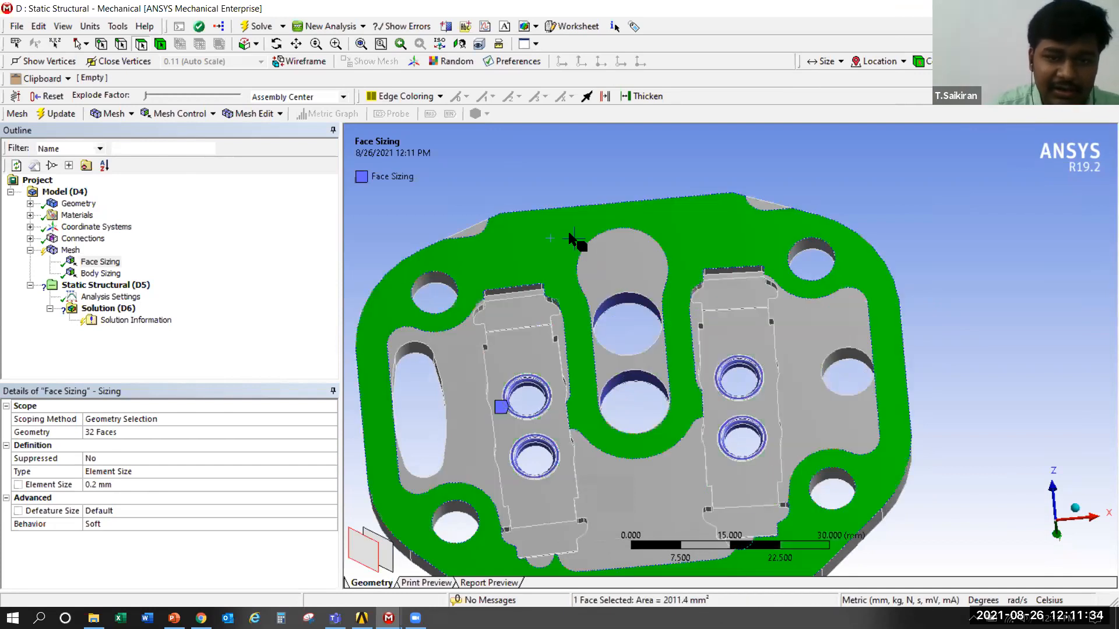
middle_click_drag(541, 229, 534, 205)
left_click(534, 204)
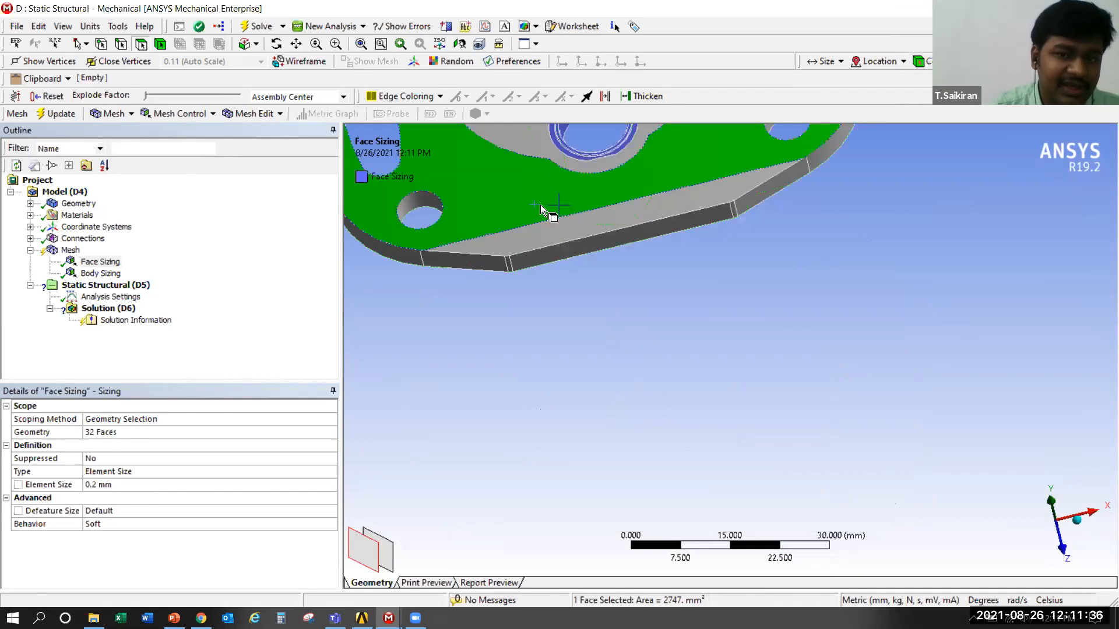
middle_click_drag(607, 377, 607, 356)
scroll(607, 356, "down", 3)
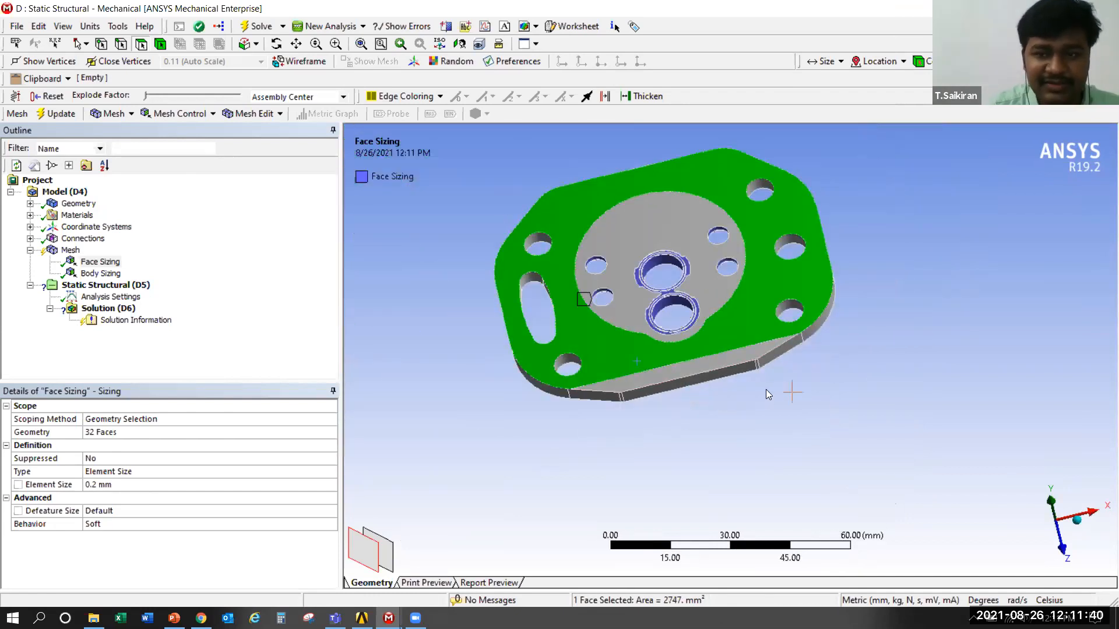
left_click(812, 437)
Inspect the recessed side again by selecting the central slot and reed recess floors, followed by the surrounding sealing face alone
middle_click_drag(812, 437, 792, 212)
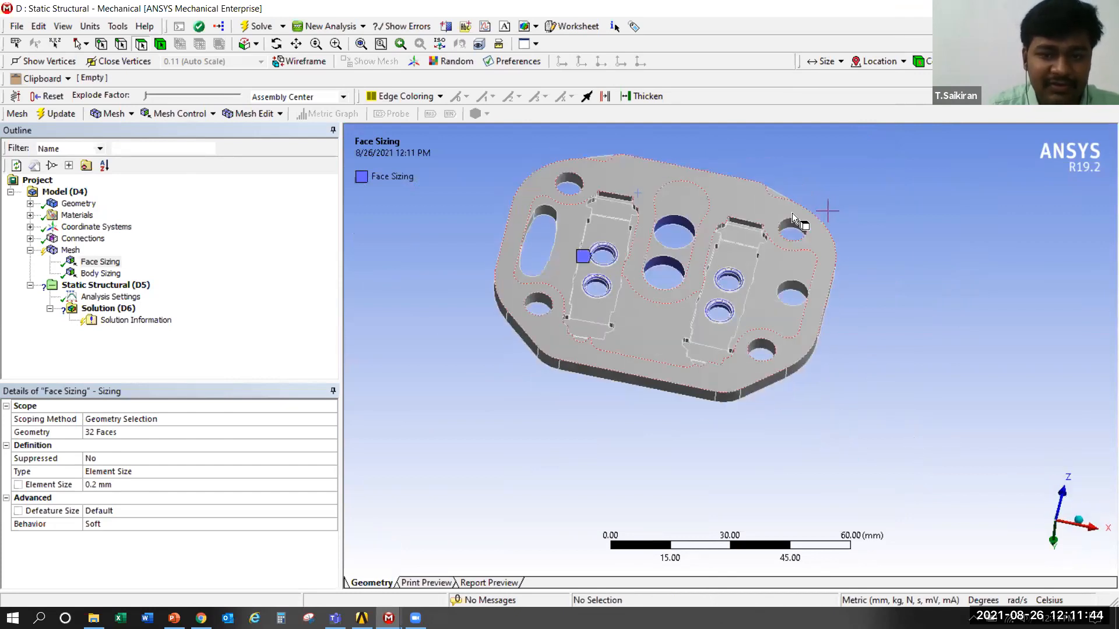
scroll(618, 256, "up", 2)
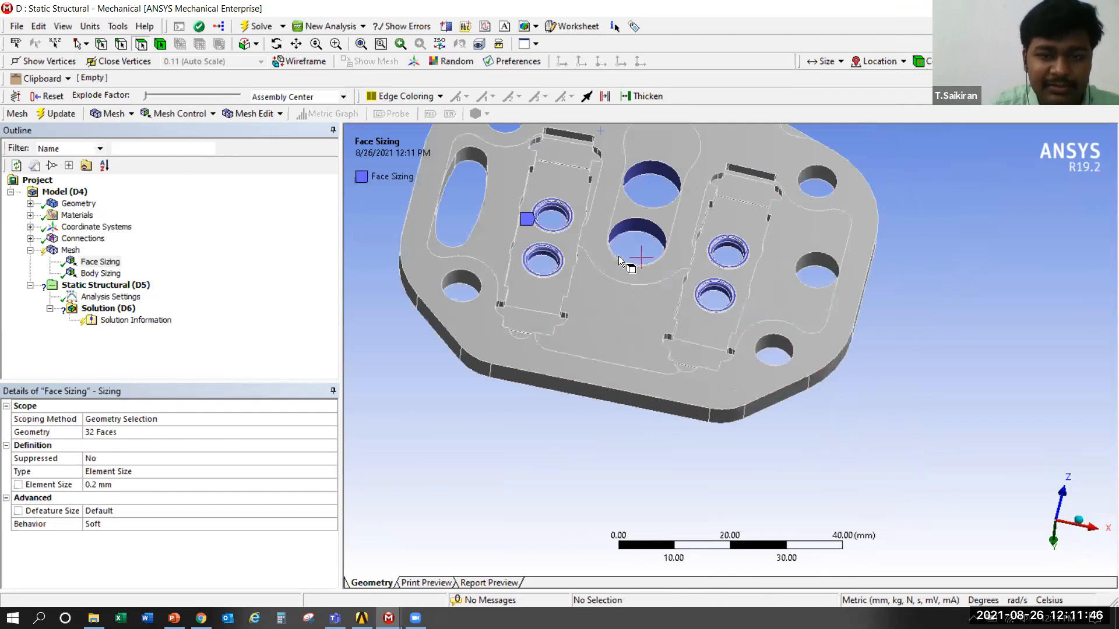
scroll(618, 256, "up", 3)
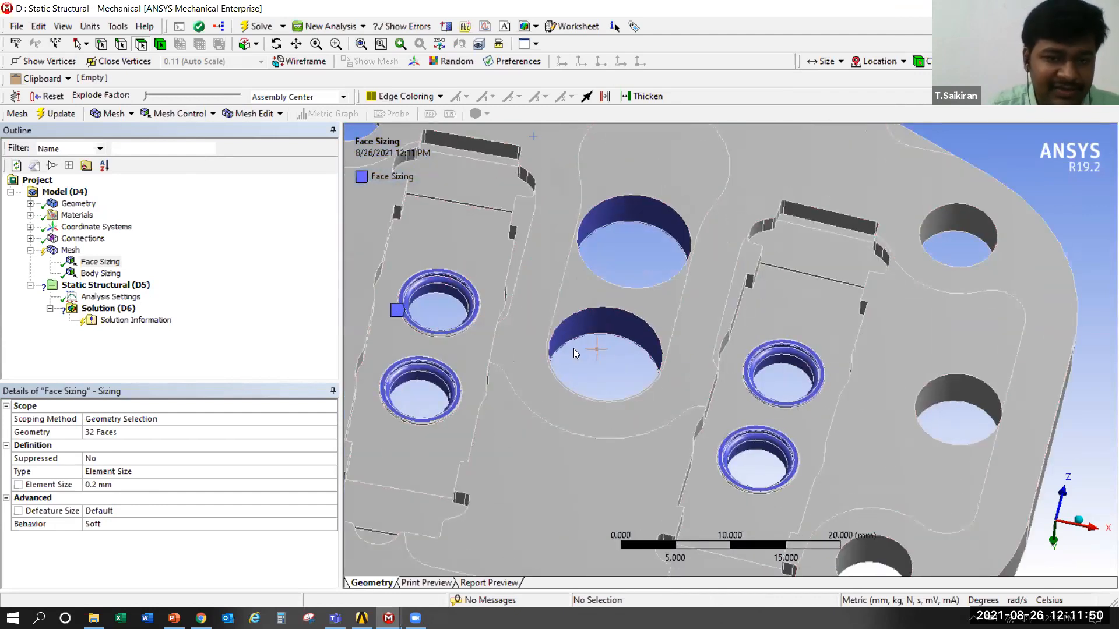
scroll(606, 239, "down", 2)
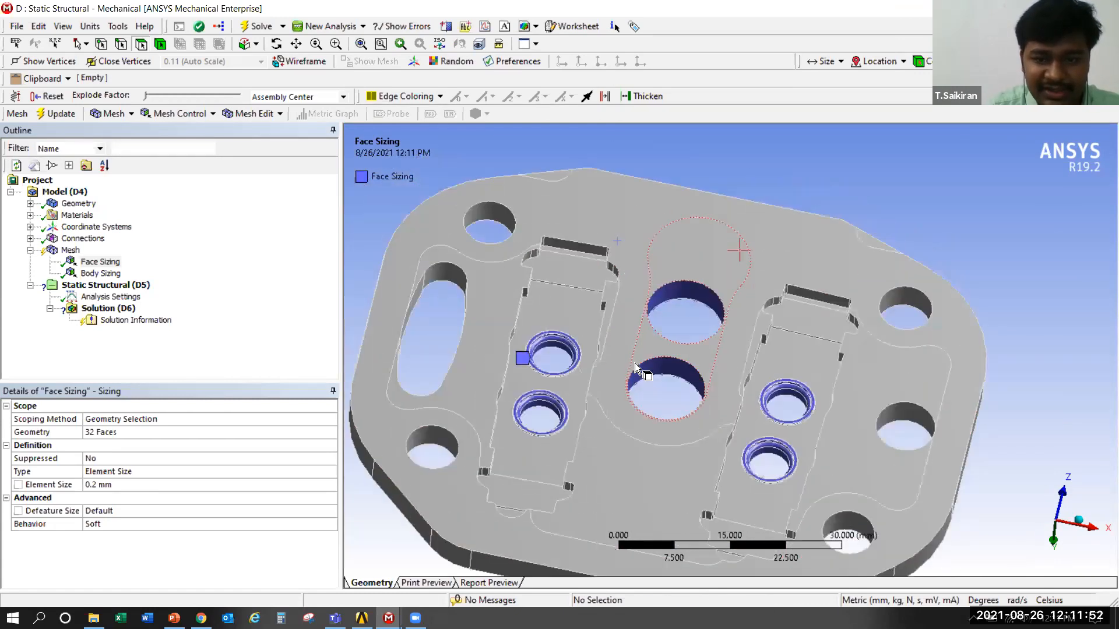
left_click(634, 363)
left_click(810, 320, "ctrl")
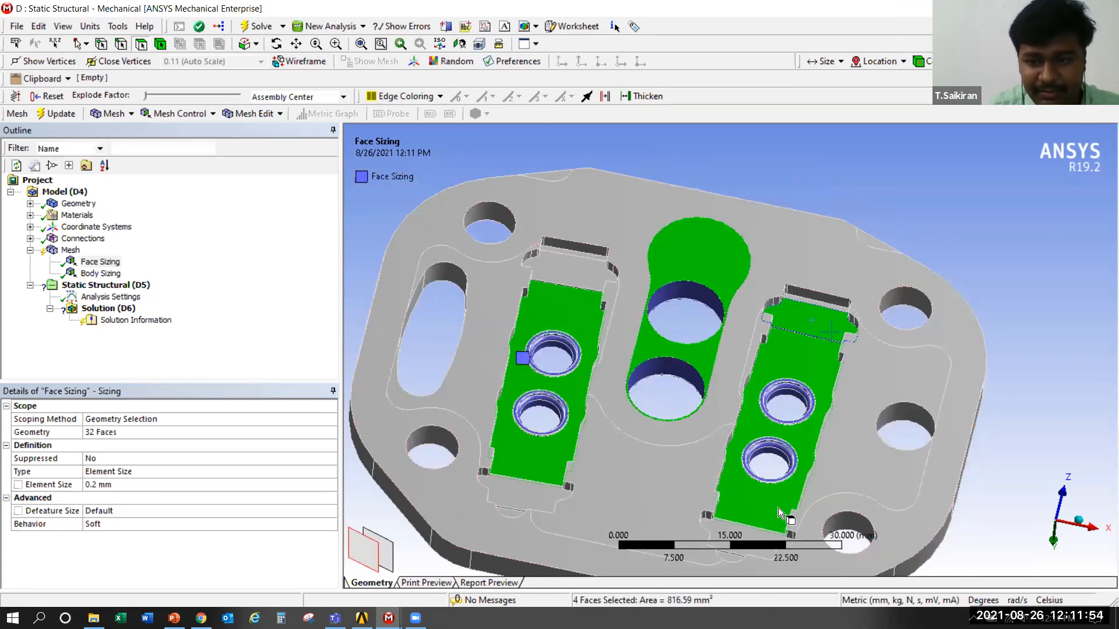
left_click(725, 531, "ctrl")
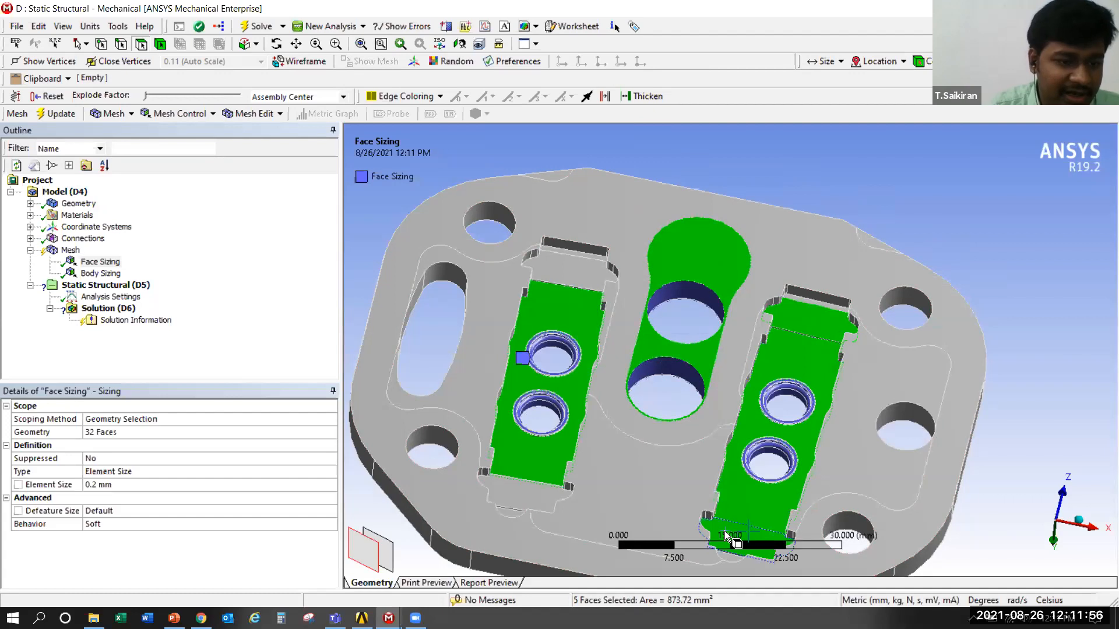
left_click(572, 195)
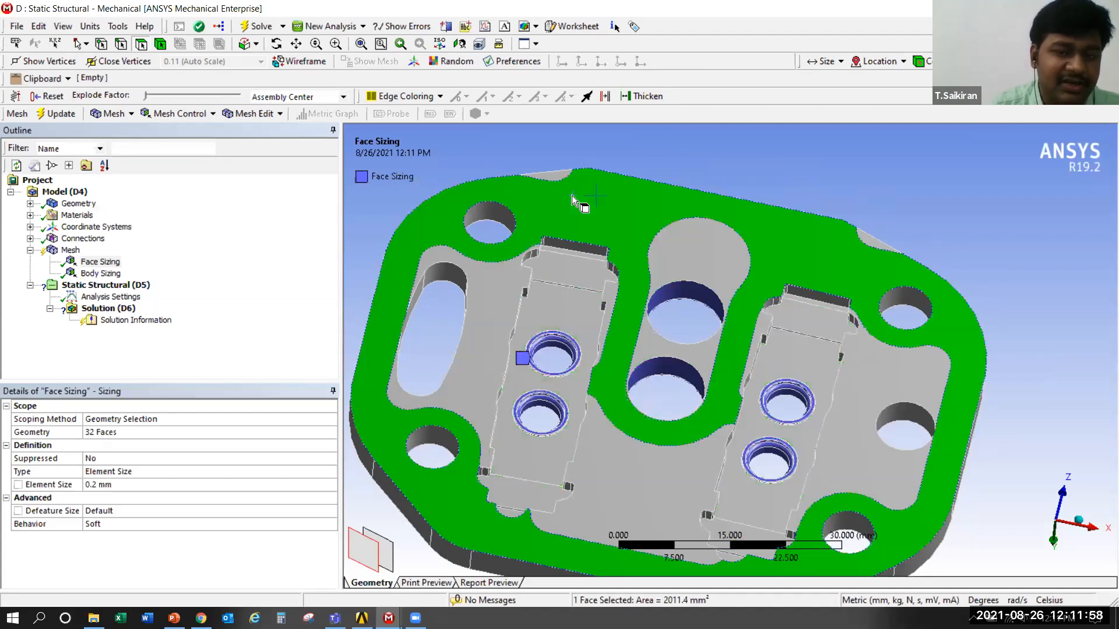
scroll(573, 198, "down", 3)
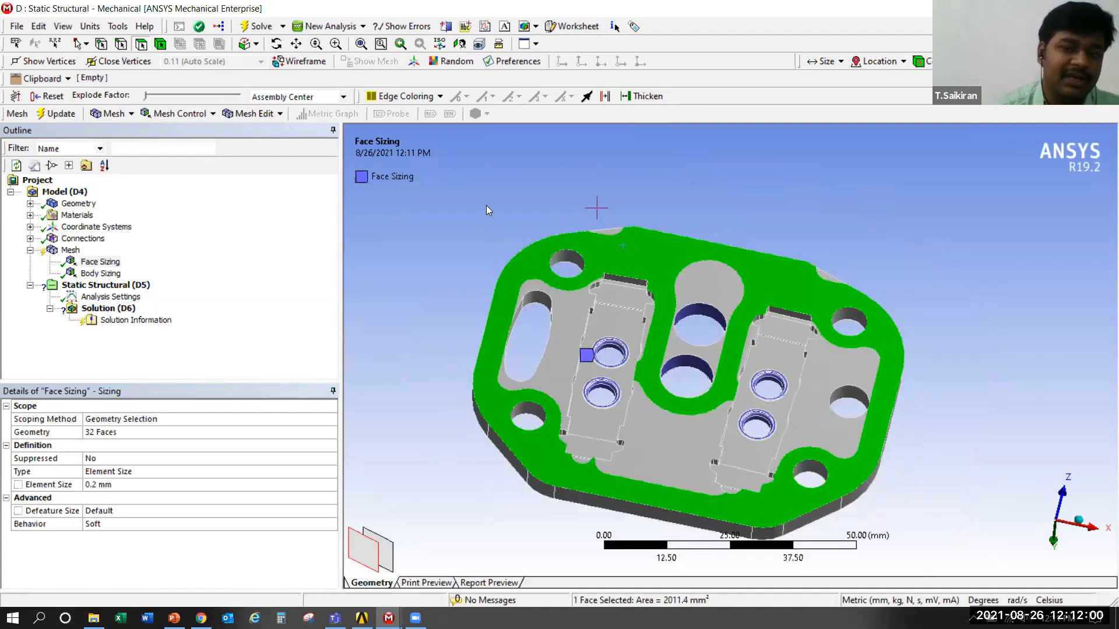
Show all bodies and extend the existing Body Sizing's scope to include the cover and valve plate along with the base plate
right_click(426, 271)
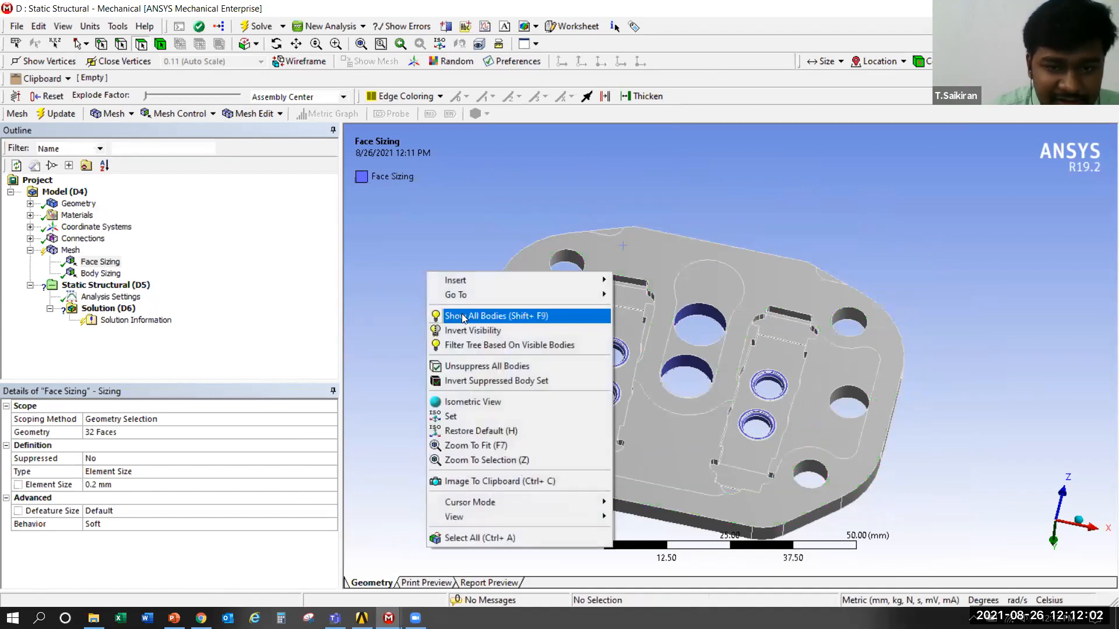
left_click(460, 316)
left_click(100, 273)
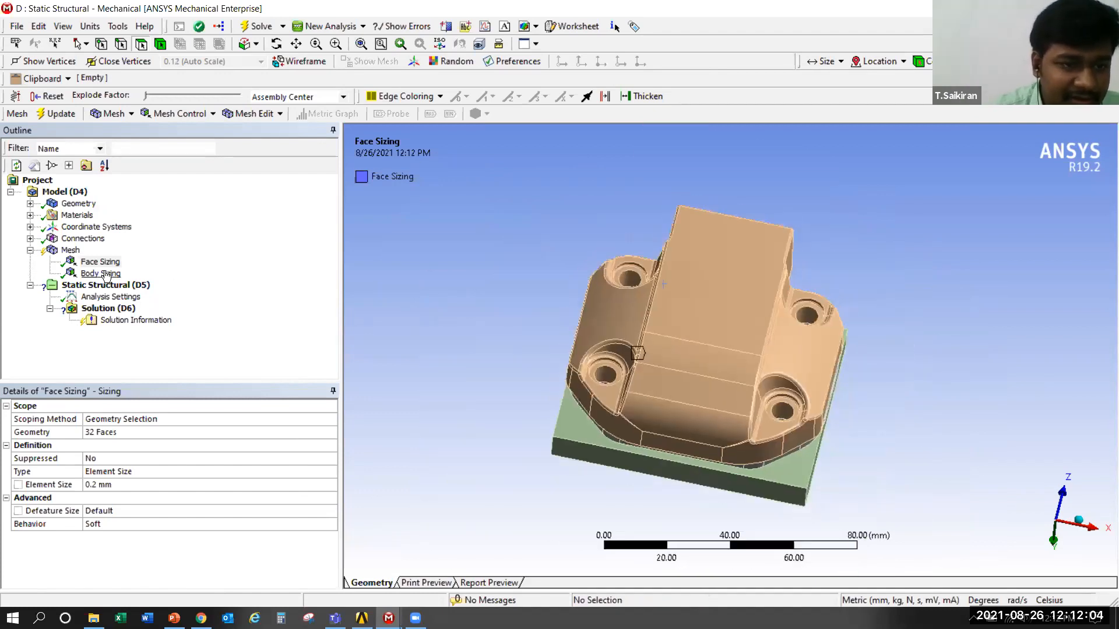
middle_click_drag(476, 313, 488, 310)
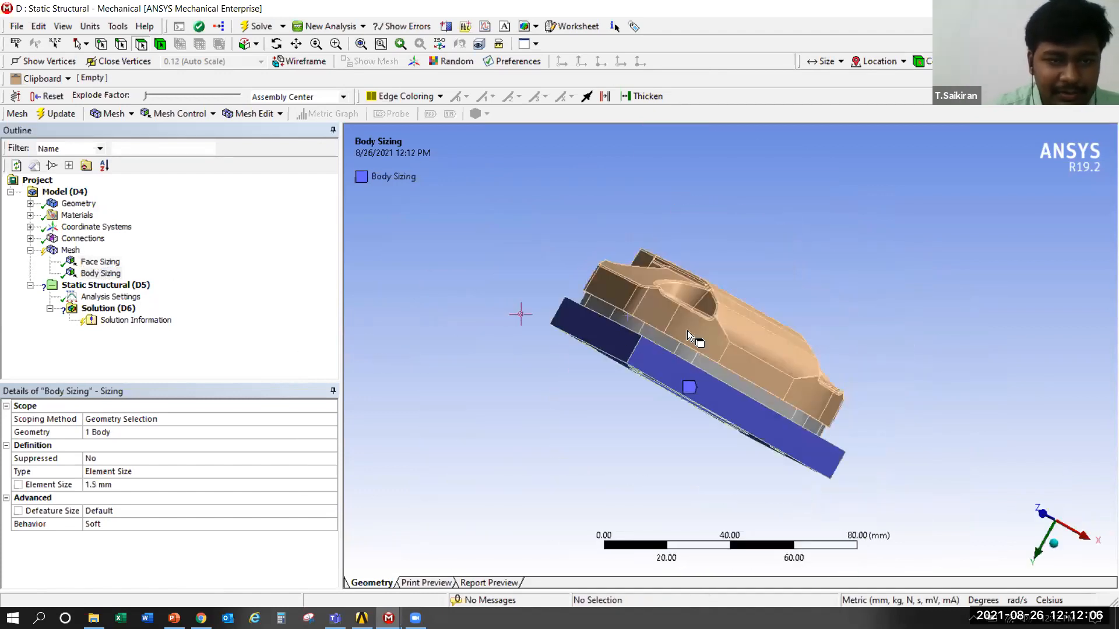
left_click(111, 431)
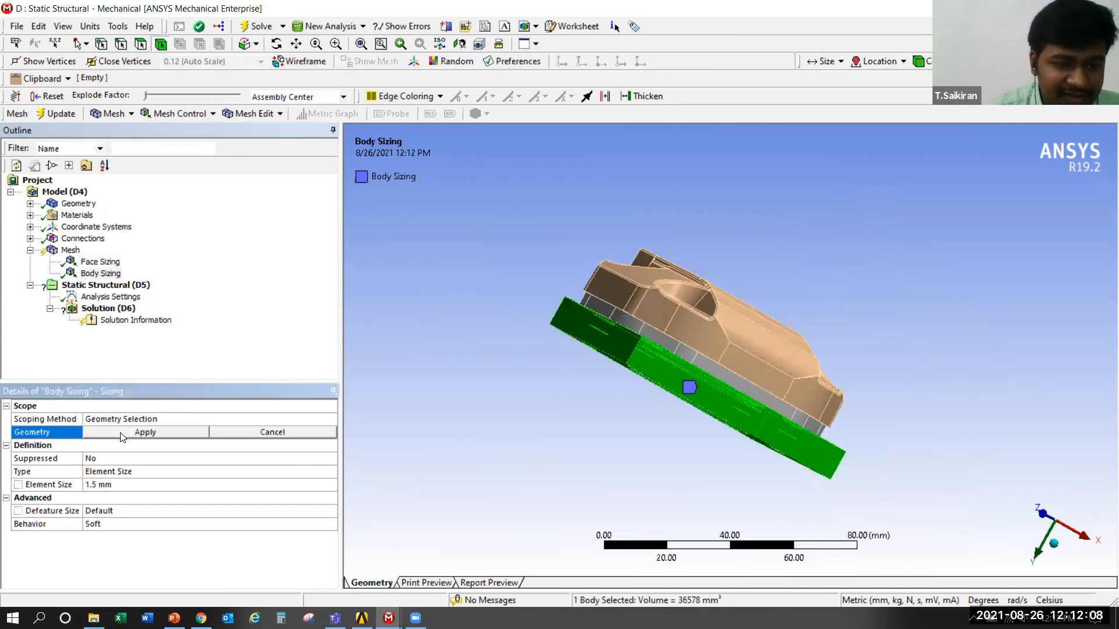
left_click(627, 278)
left_click(652, 337, "ctrl")
left_click(662, 365, "ctrl")
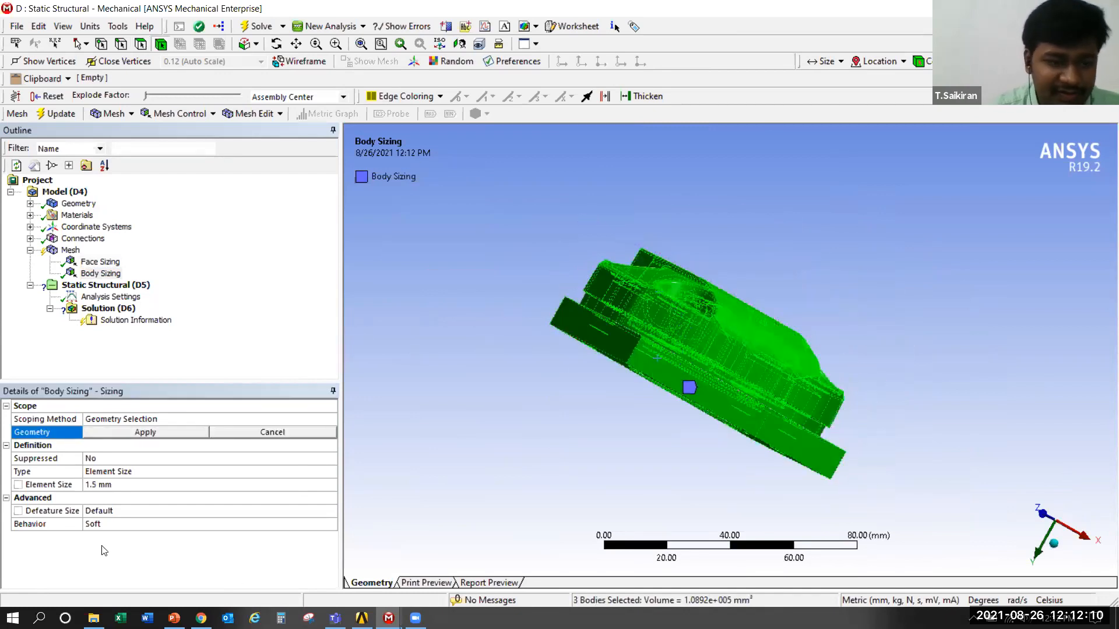
left_click(152, 439)
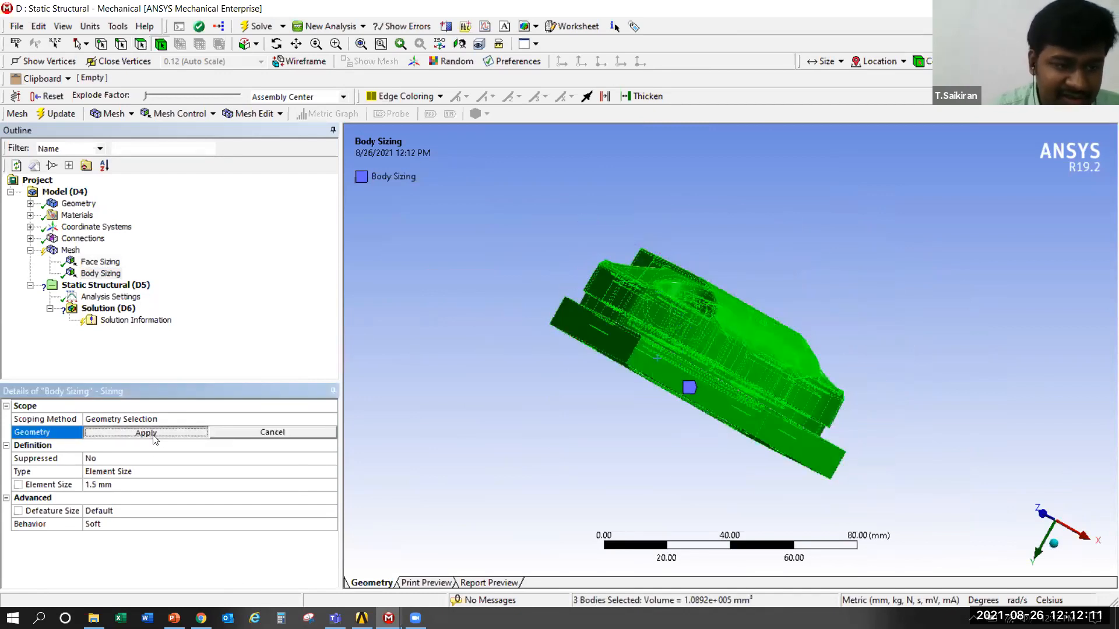
left_click(117, 487)
Generate the mesh for the whole assembly and display it
middle_click_drag(473, 339, 677, 352)
scroll(676, 352, "up", 2)
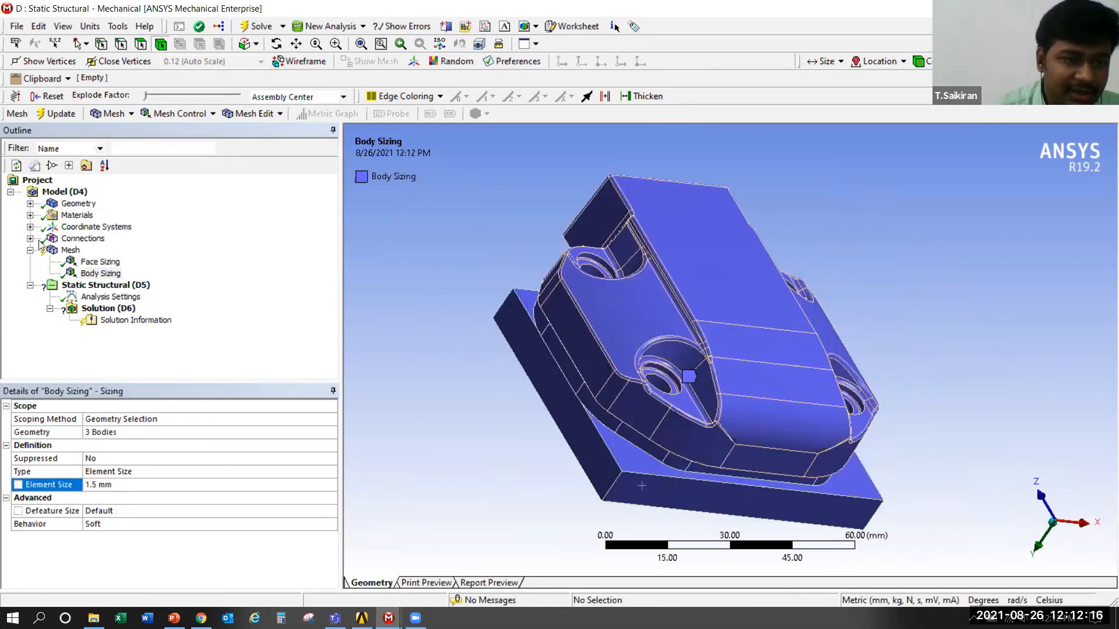
left_click(71, 251)
right_click(71, 260)
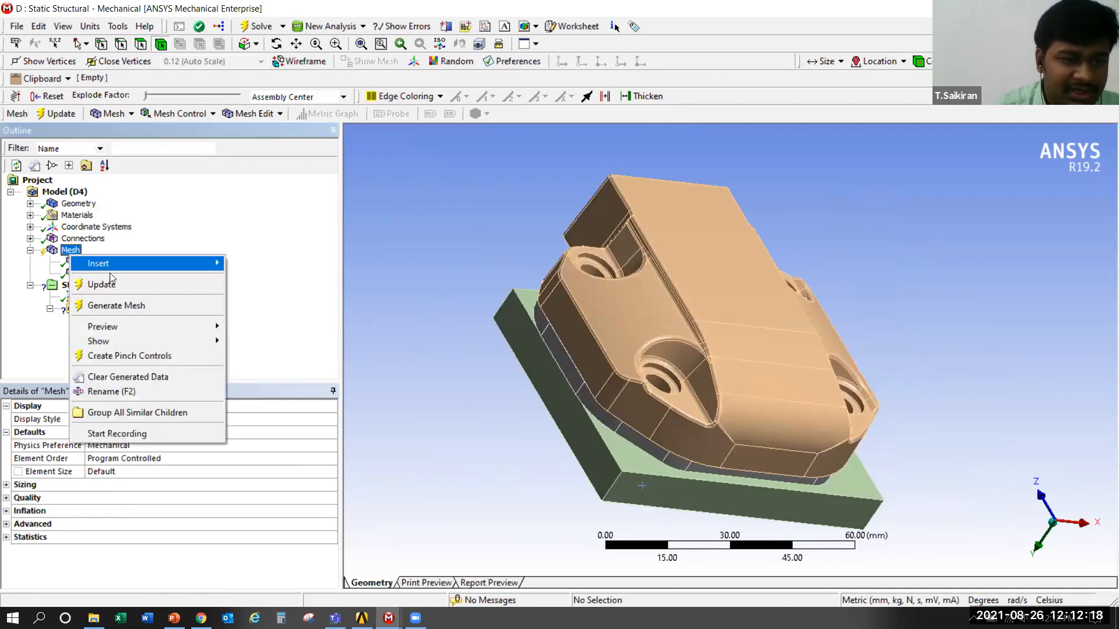
left_click(117, 306)
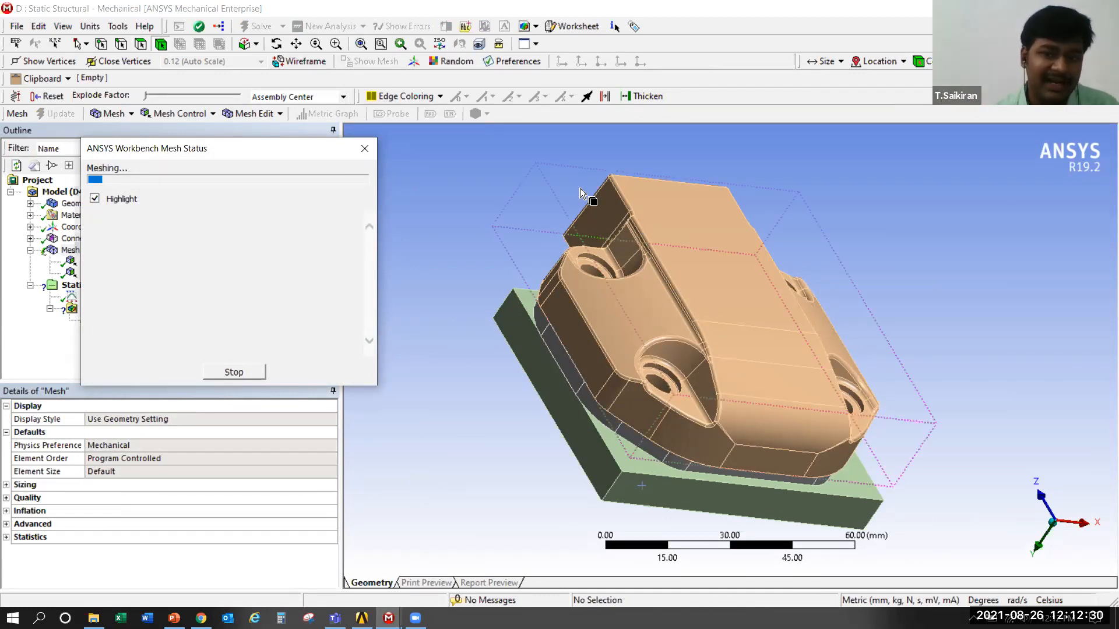
left_click(704, 296)
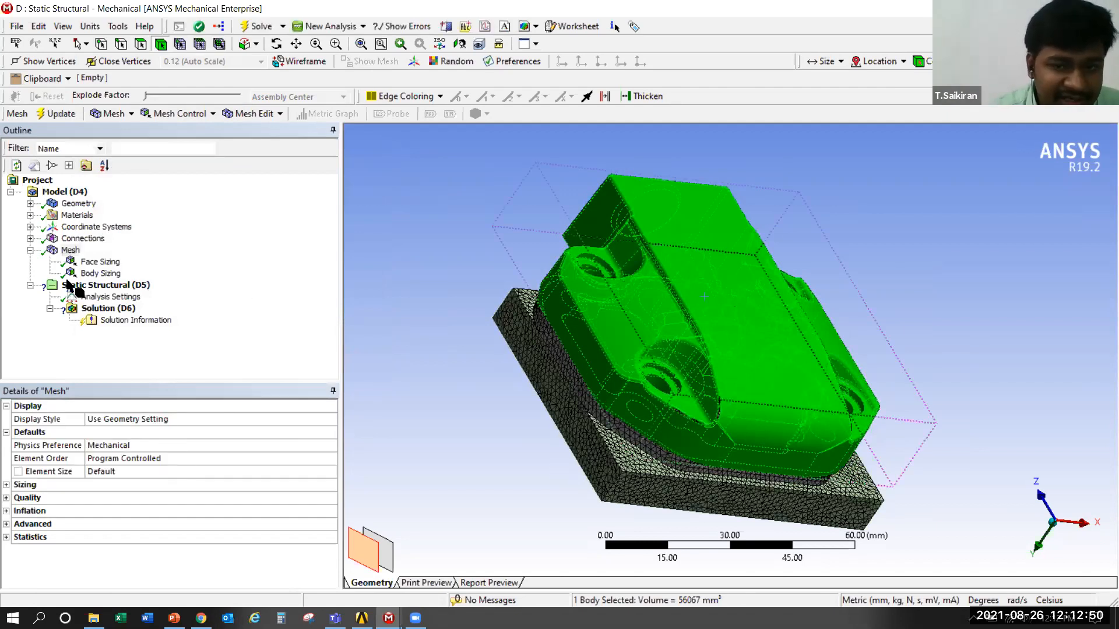
left_click(70, 250)
left_click(542, 457)
Examine the generated mesh from all sides, especially the element refinement around the valve plate's small and central ports
middle_click_drag(548, 466, 823, 515)
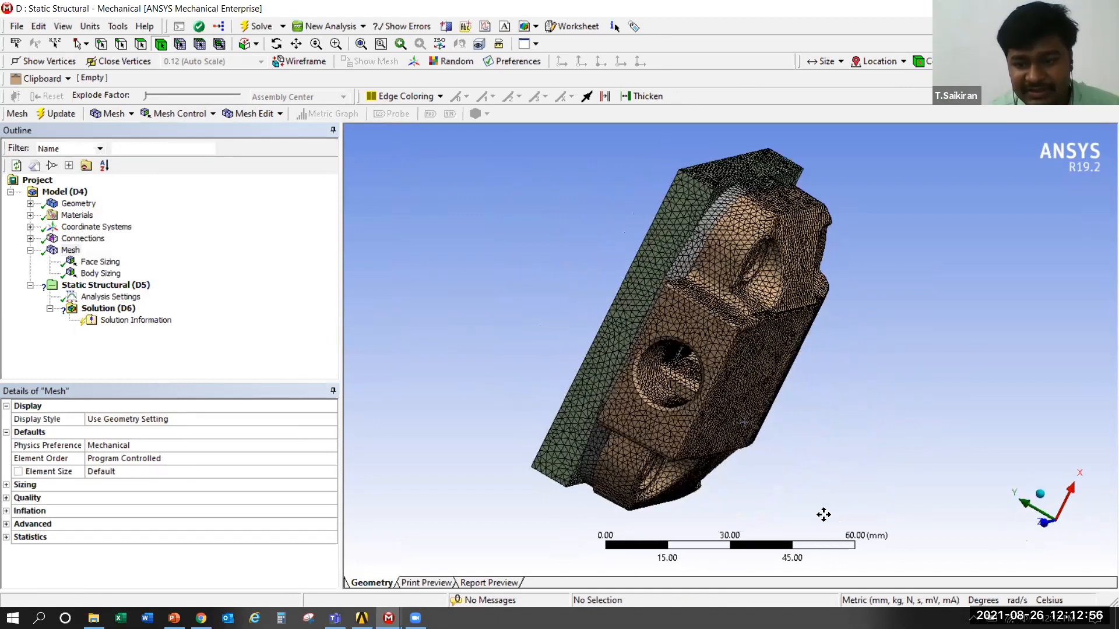
scroll(735, 378, "up", 2)
middle_click_drag(793, 391, 716, 261)
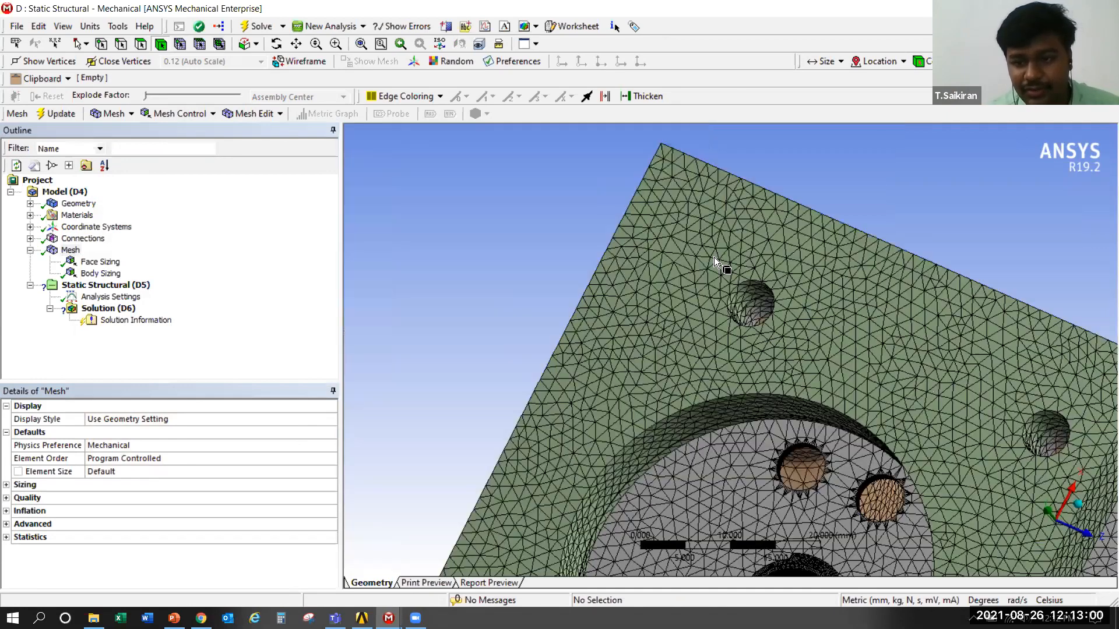
scroll(716, 261, "up", 1)
scroll(693, 295, "up", 1)
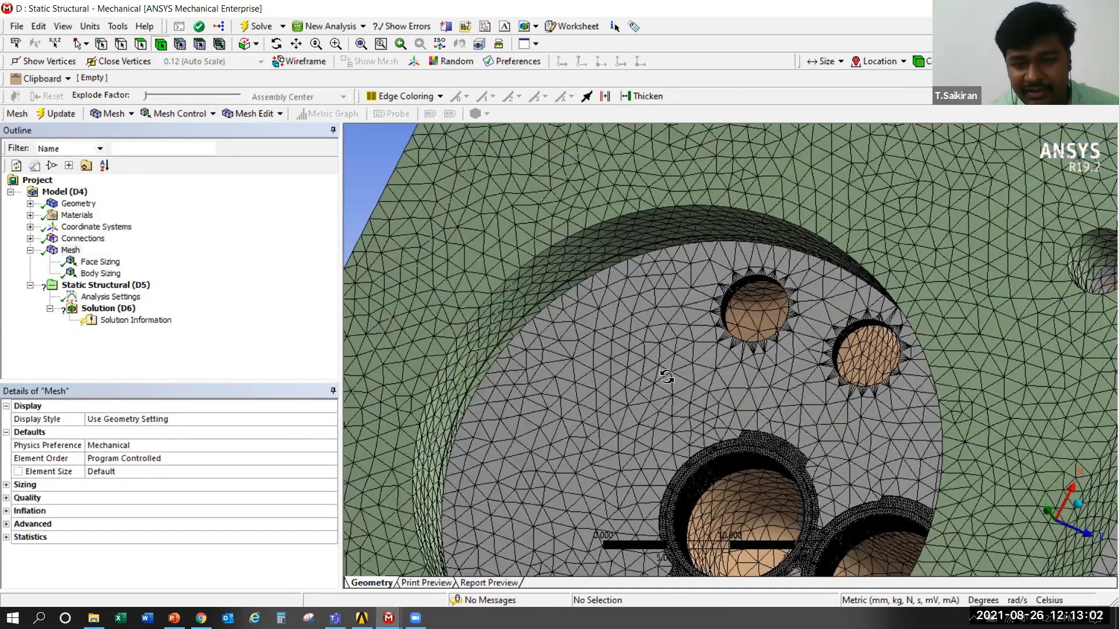
scroll(666, 377, "up", 1)
scroll(644, 374, "up", 1)
middle_click_drag(666, 412, 729, 581)
scroll(707, 435, "down", 1)
scroll(705, 437, "up", 1)
middle_click_drag(705, 415, 830, 214)
scroll(692, 380, "down", 4)
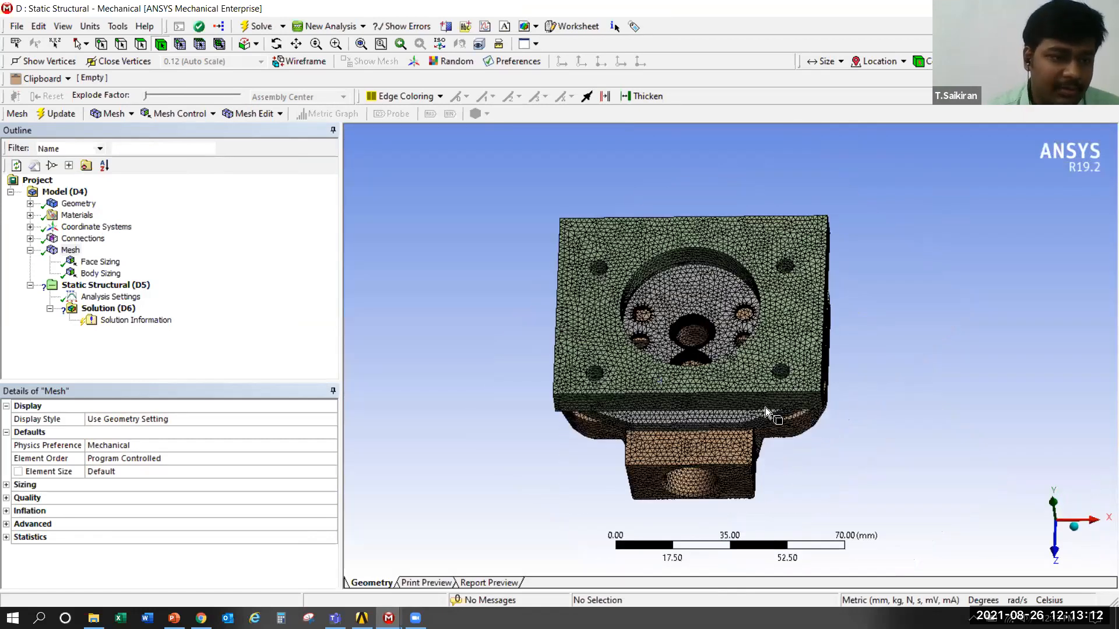
scroll(760, 395, "up", 5)
middle_click_drag(760, 394, 817, 341)
scroll(757, 350, "down", 4)
View the meshed assembly square to the base plate and cut it with a lengthwise section plane through both central ports
left_click(1064, 516)
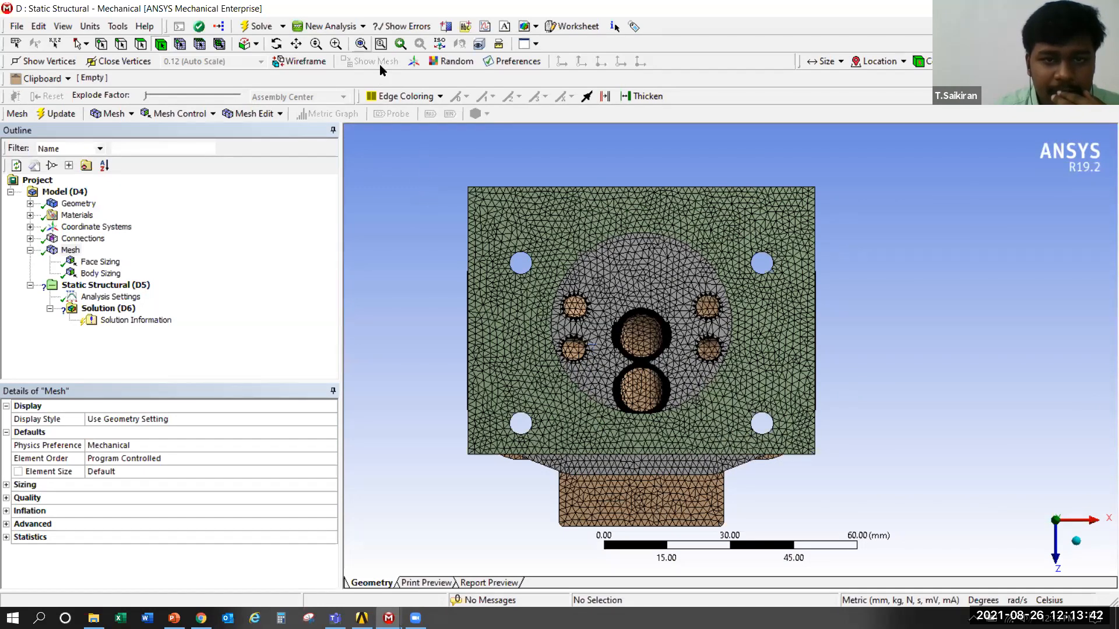
left_click(361, 44)
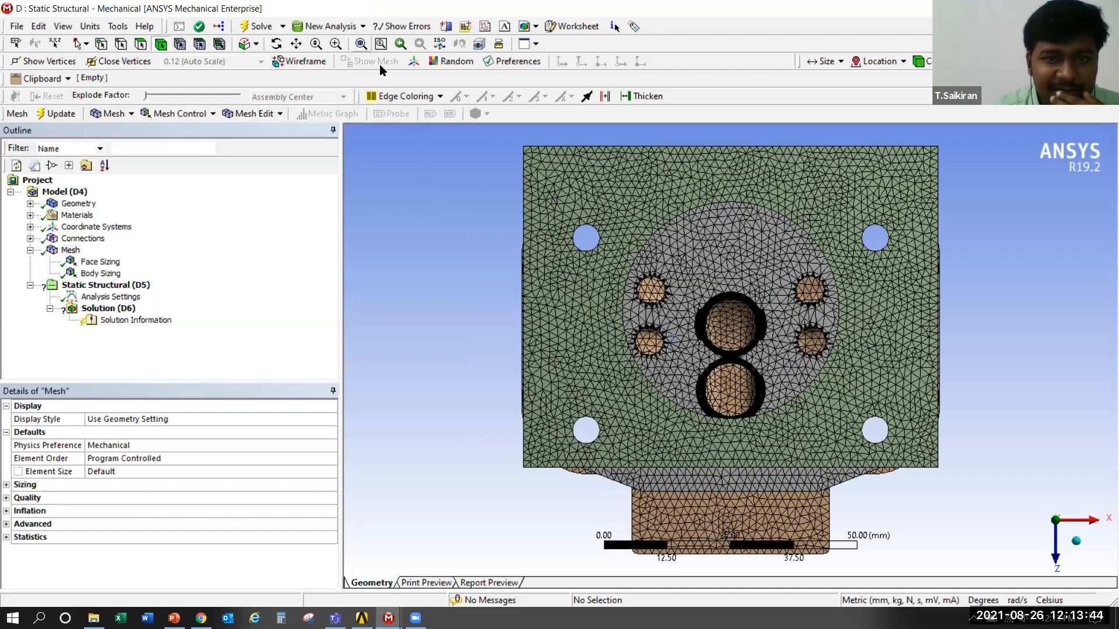
left_click(447, 27)
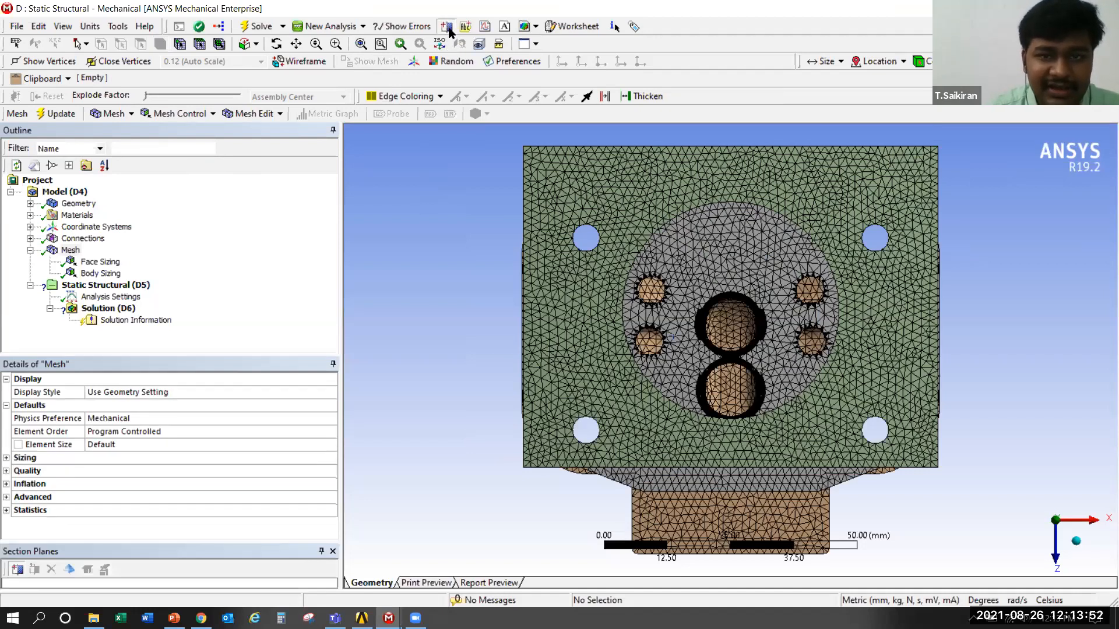
mouse_move(732, 143)
left_mouse_down()
mouse_move(723, 315)
mouse_move(745, 568)
left_mouse_up()
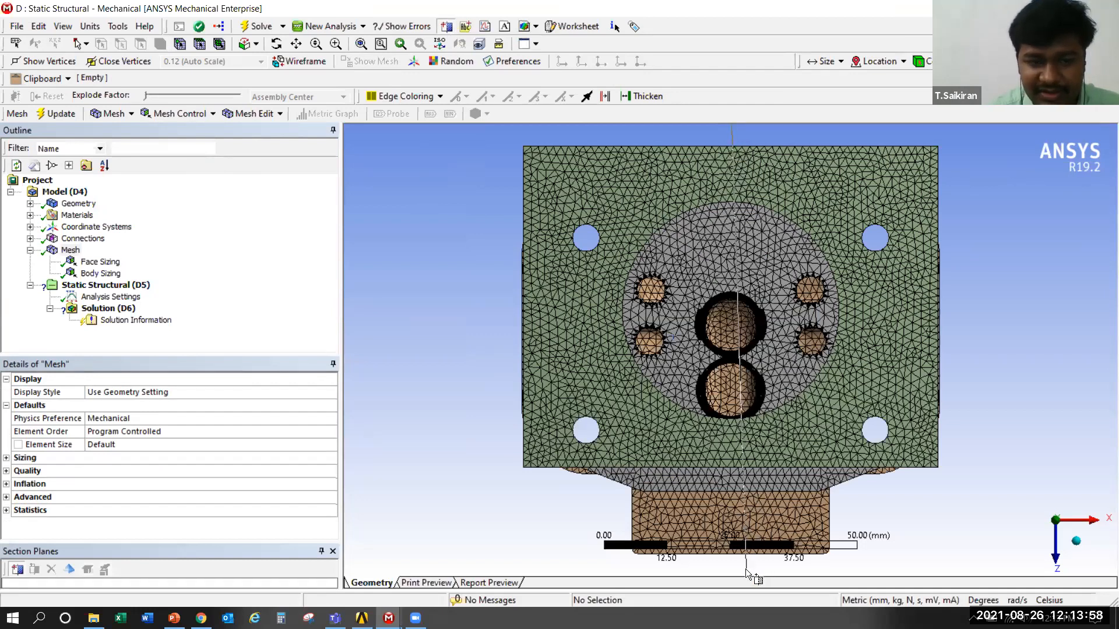
left_click_drag(746, 569, 746, 569)
middle_click_drag(891, 401, 703, 395)
scroll(1063, 292, "up", 3)
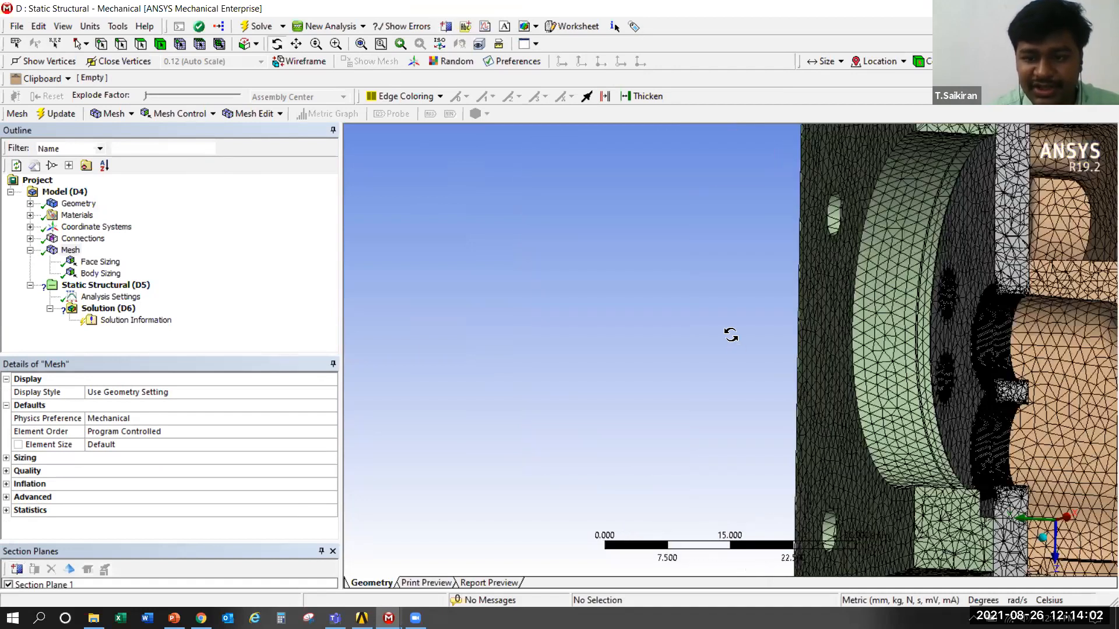
Examine the sectioned mesh through the base plate, valve plate and cover cavities, especially the refined port walls and the cover's rounded pocket corners
middle_click_drag(731, 334, 821, 372, "ctrl")
scroll(718, 322, "up", 3)
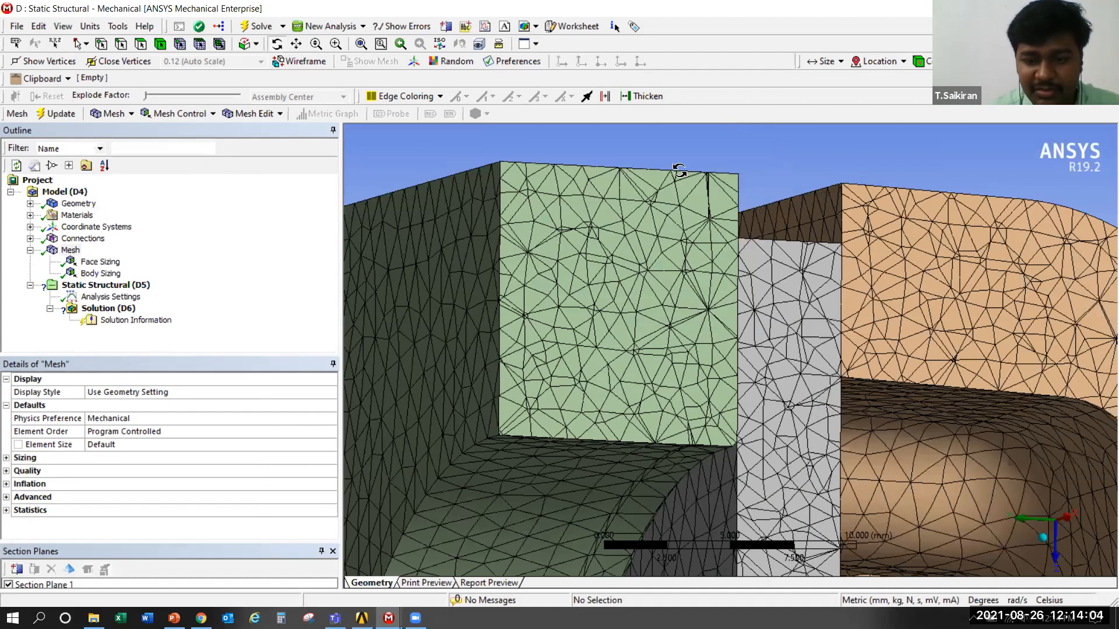
scroll(705, 492, "down", 3)
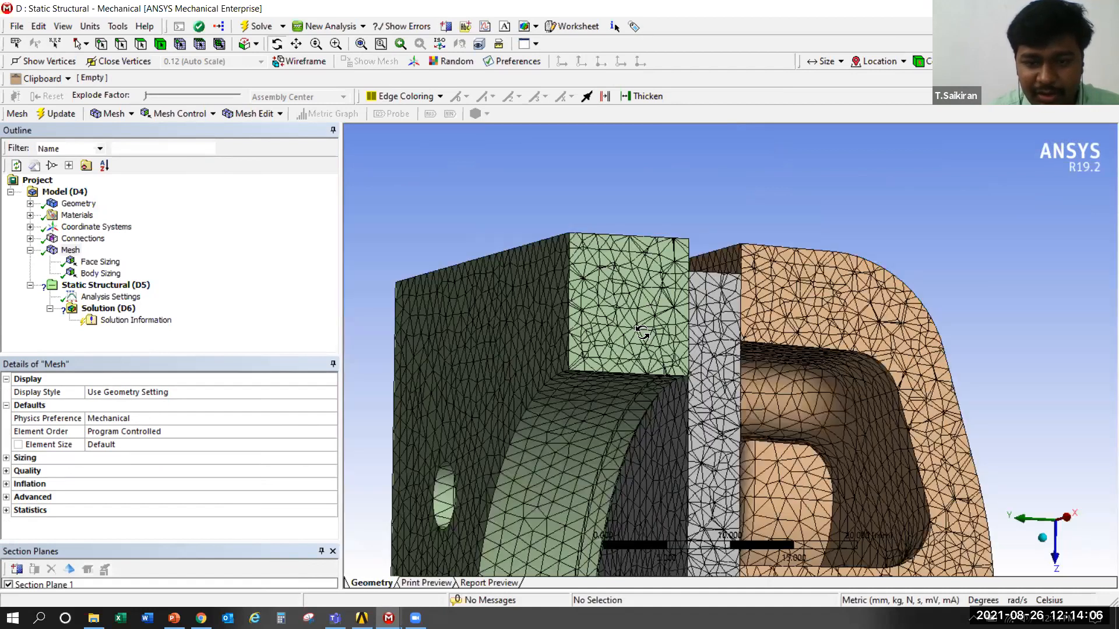
scroll(642, 329, "up", 2)
scroll(638, 320, "up", 1)
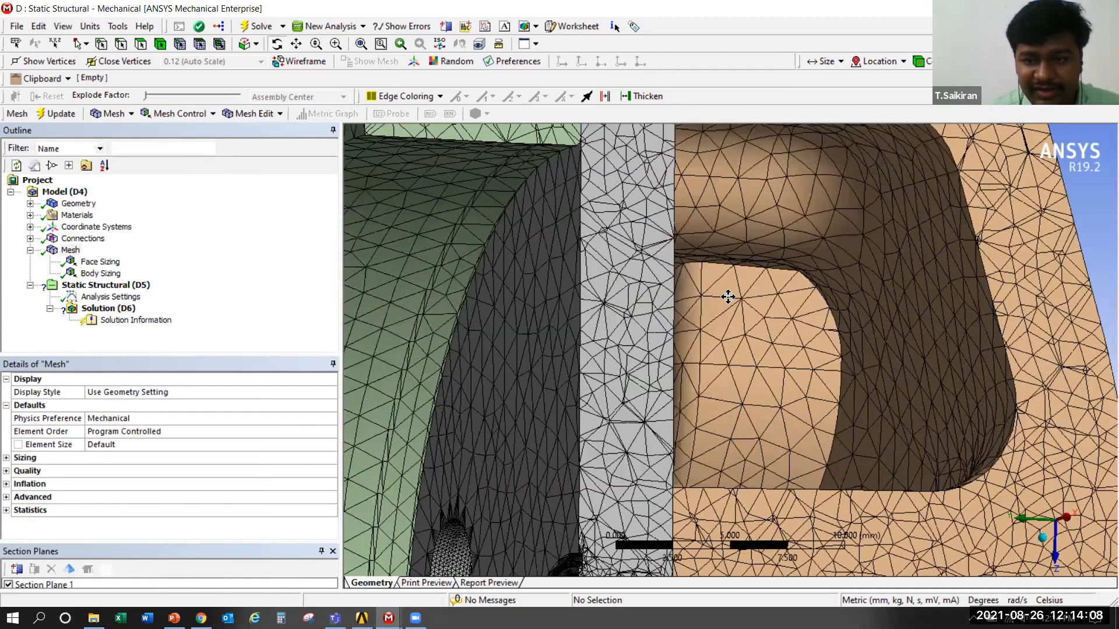
scroll(651, 241, "up", 1)
scroll(848, 301, "down", 2)
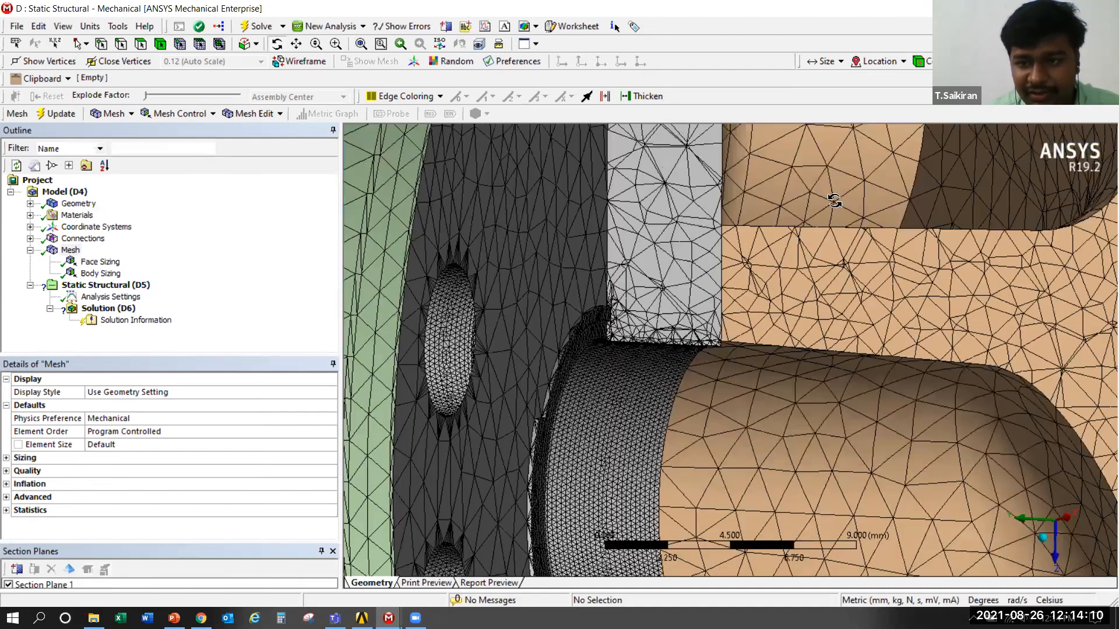
scroll(901, 433, "down", 1)
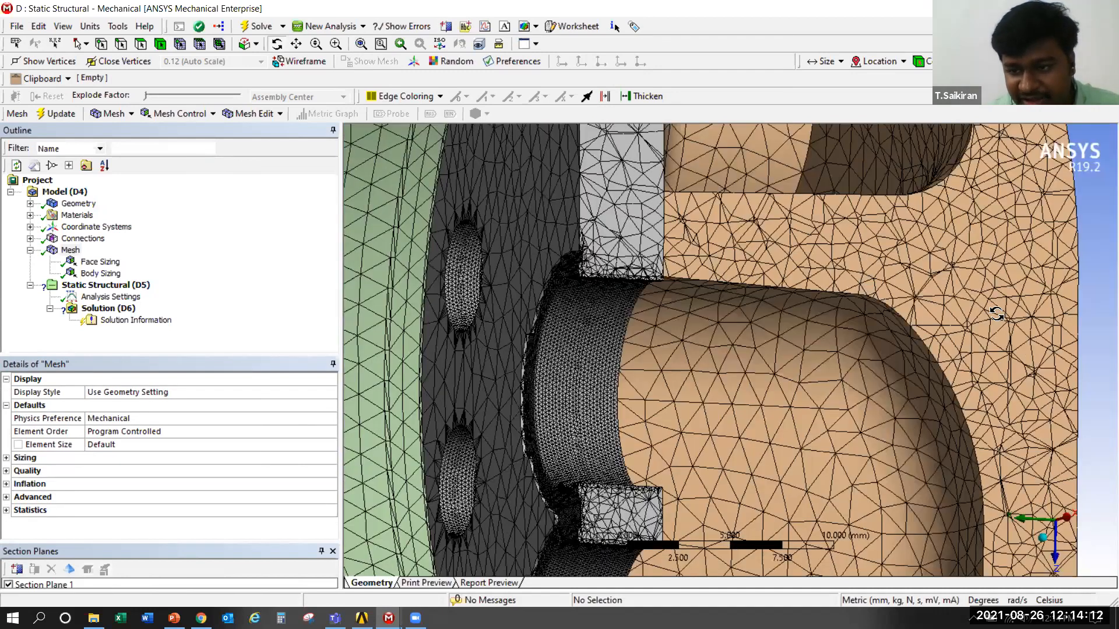
scroll(847, 413, "down", 1)
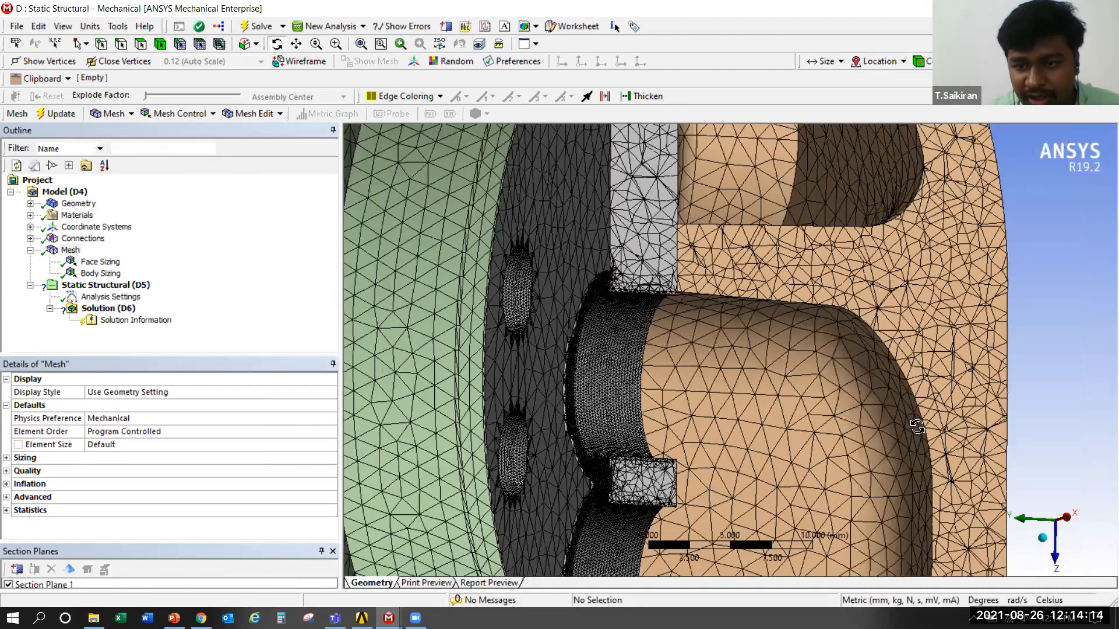
scroll(912, 422, "up", 1)
scroll(760, 365, "up", 2)
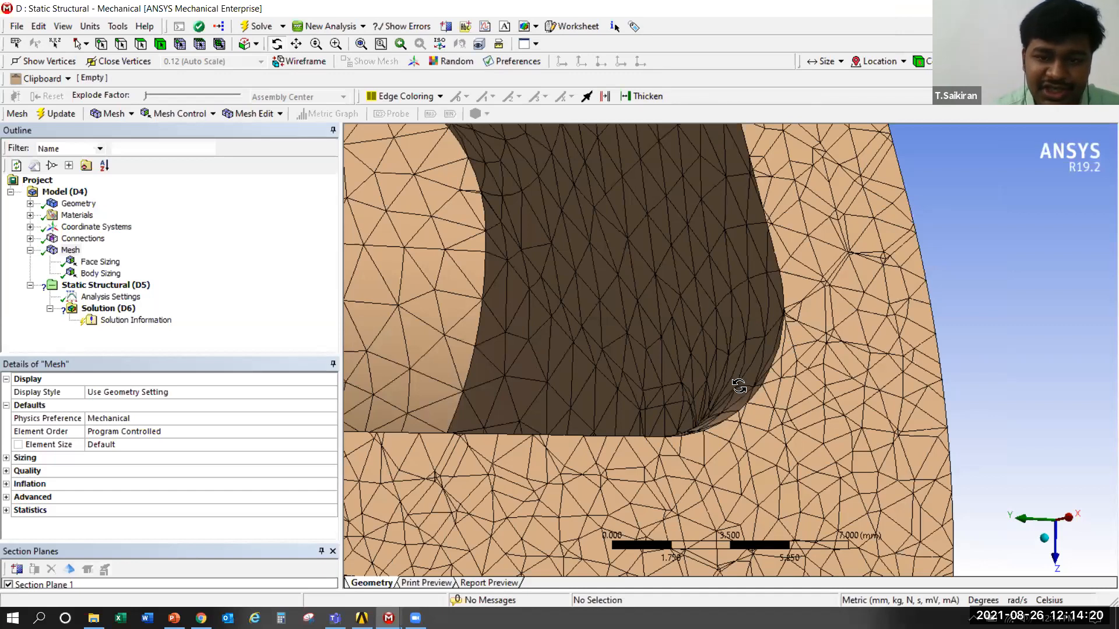
scroll(733, 350, "down", 4)
middle_click_drag(748, 556, 733, 187, "ctrl")
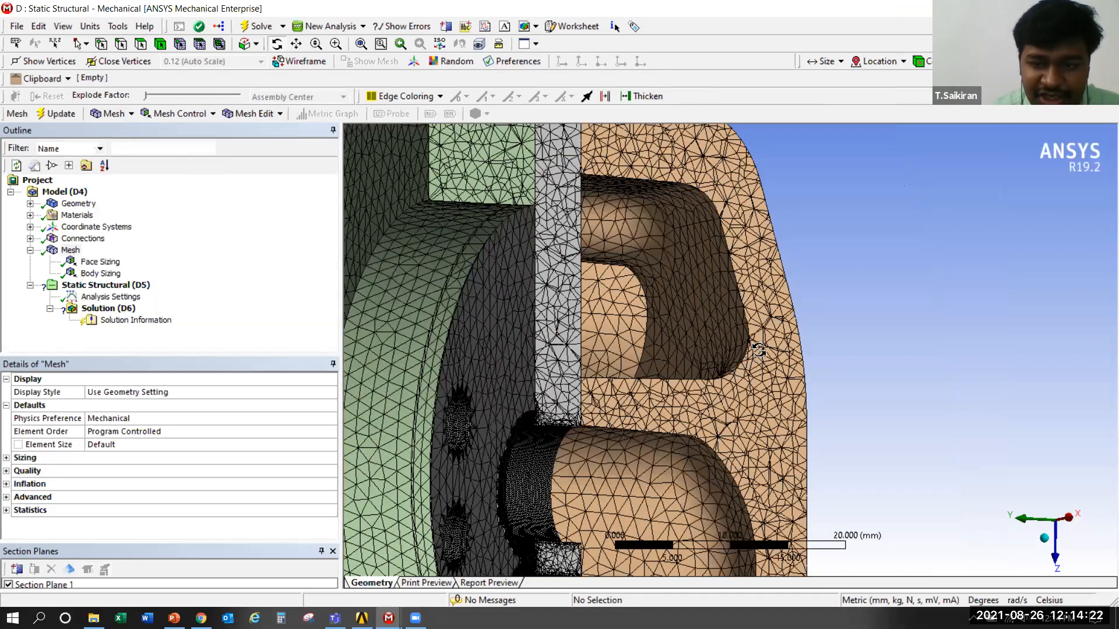
Inspect the cut mesh around the cover's cylindrical end bore, the bolt seats and the half-cut ports of the valve plate
scroll(387, 367, "up", 1)
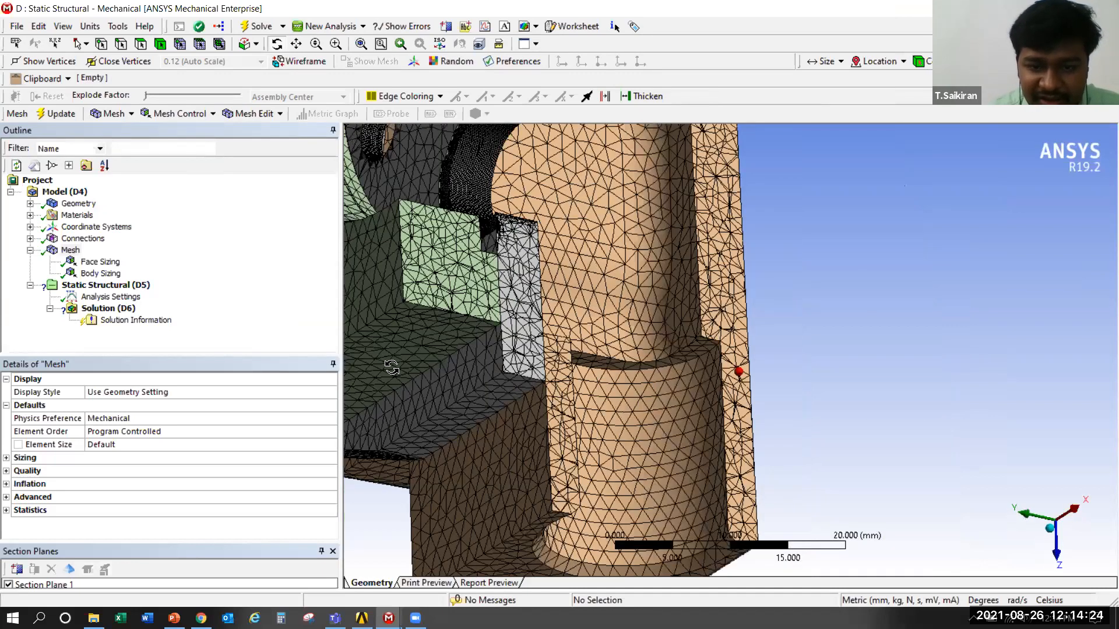
scroll(544, 352, "up", 1)
scroll(515, 370, "down", 1)
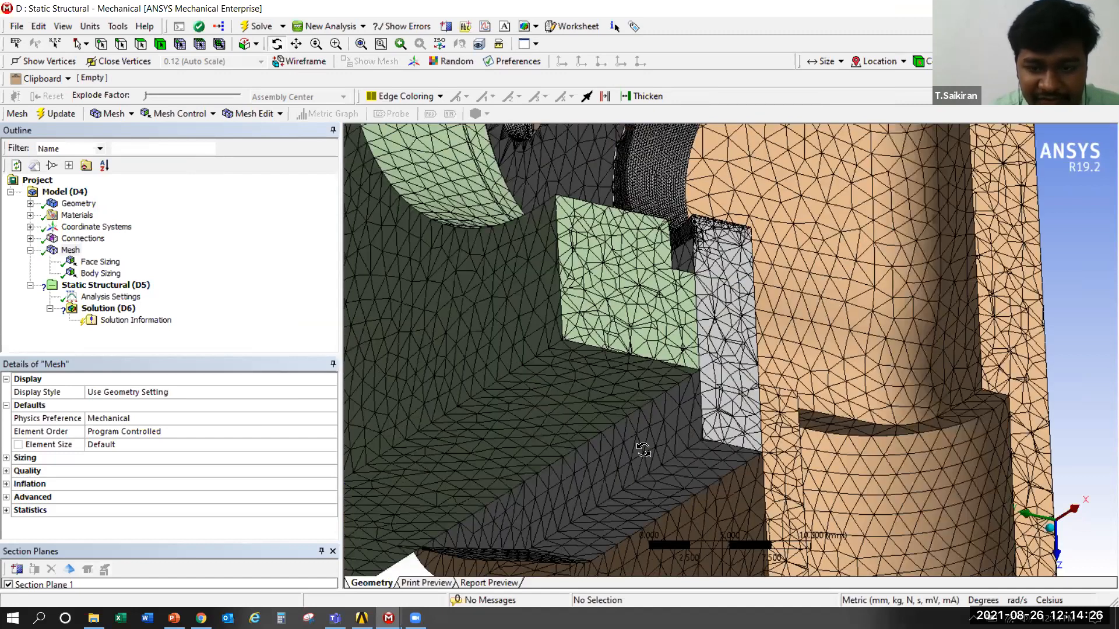
middle_click_drag(764, 364, 501, 369, "ctrl")
scroll(555, 340, "up", 6)
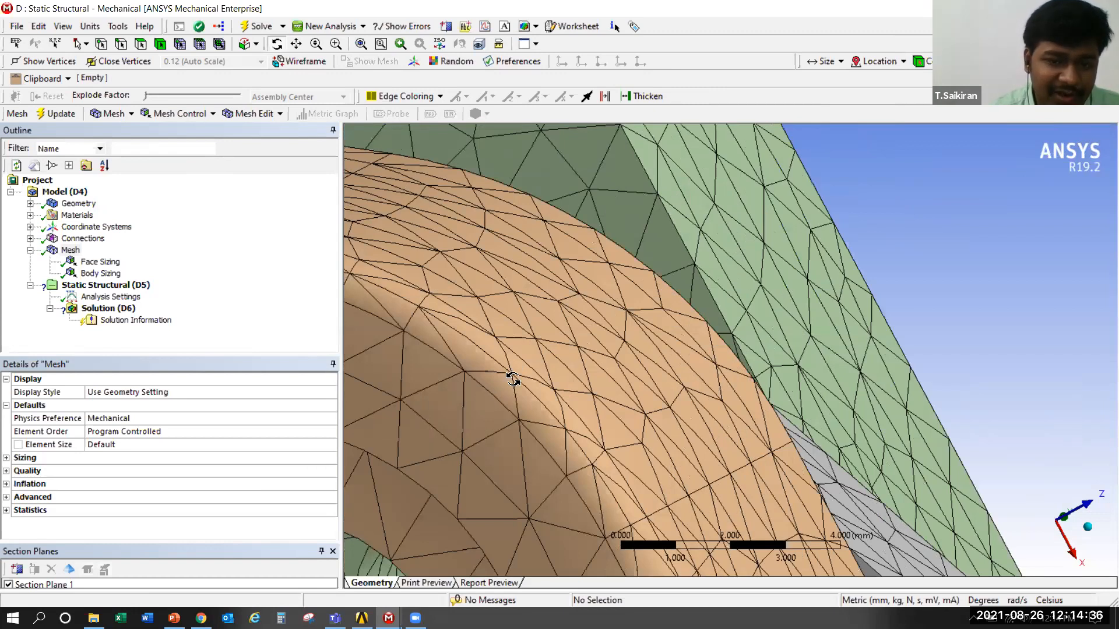
scroll(513, 380, "down", 4)
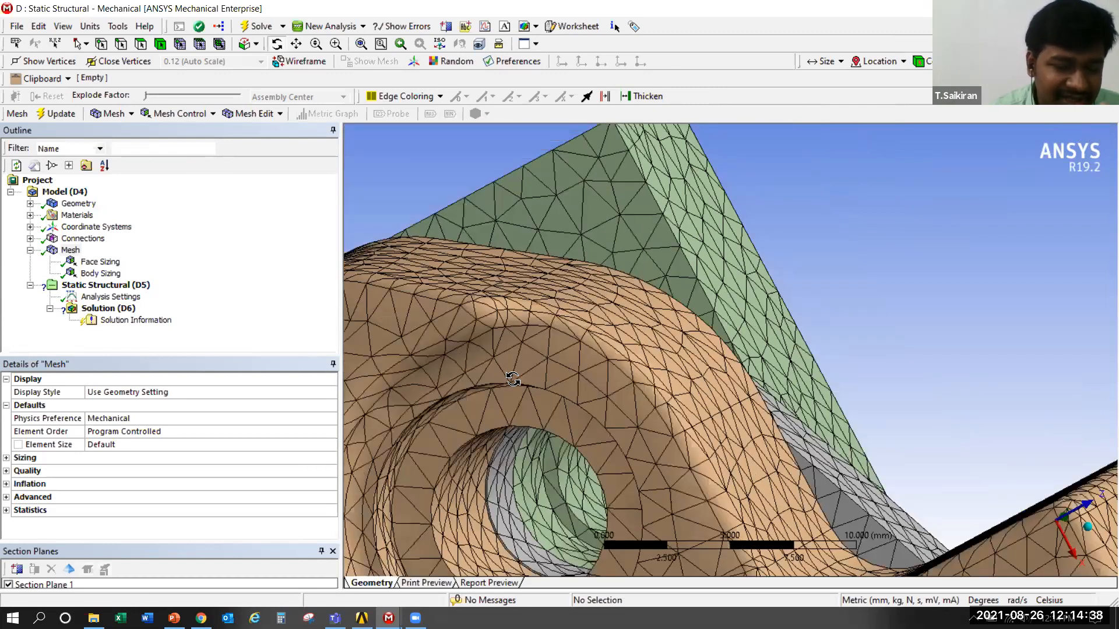
scroll(513, 378, "down", 3)
middle_click_drag(603, 332, 680, 379)
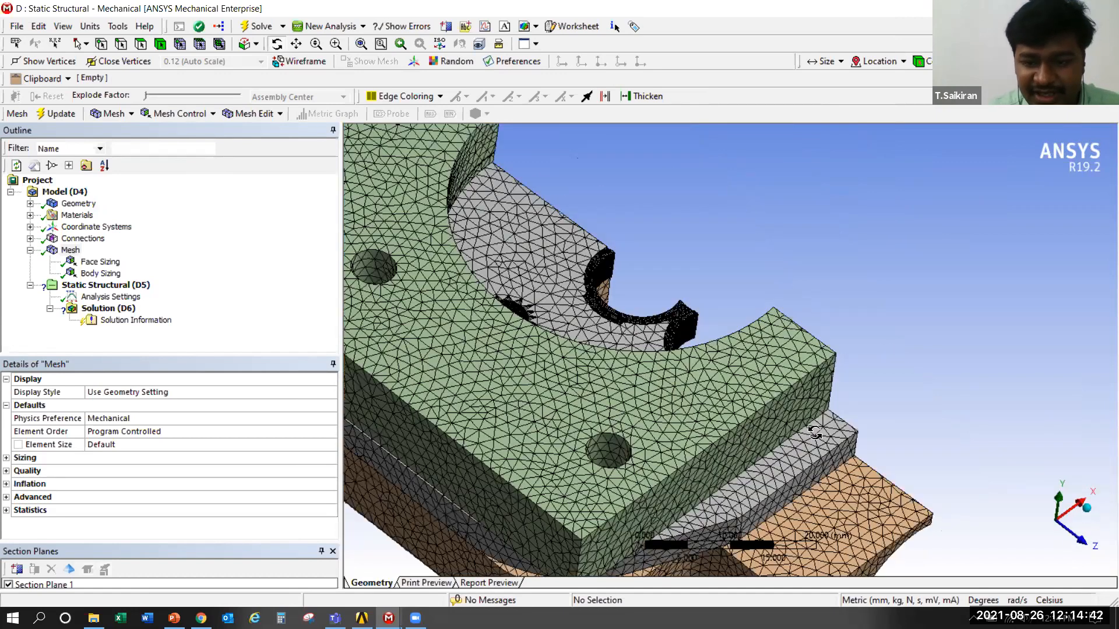
middle_click_drag(814, 433, 800, 438)
scroll(634, 417, "up", 3)
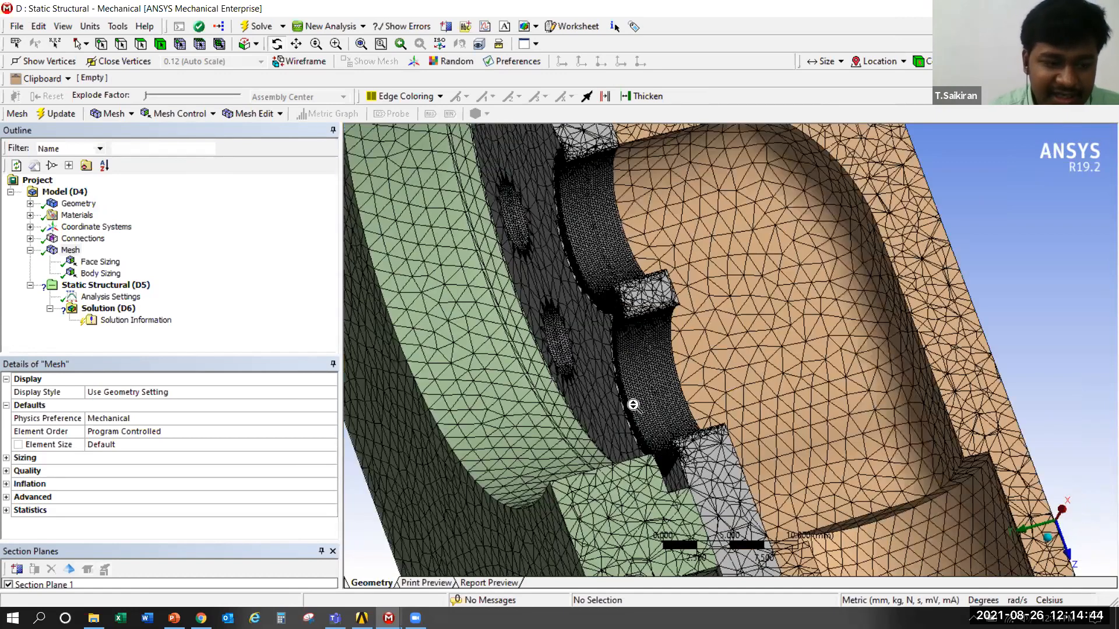
scroll(633, 405, "up", 1)
scroll(464, 489, "down", 5)
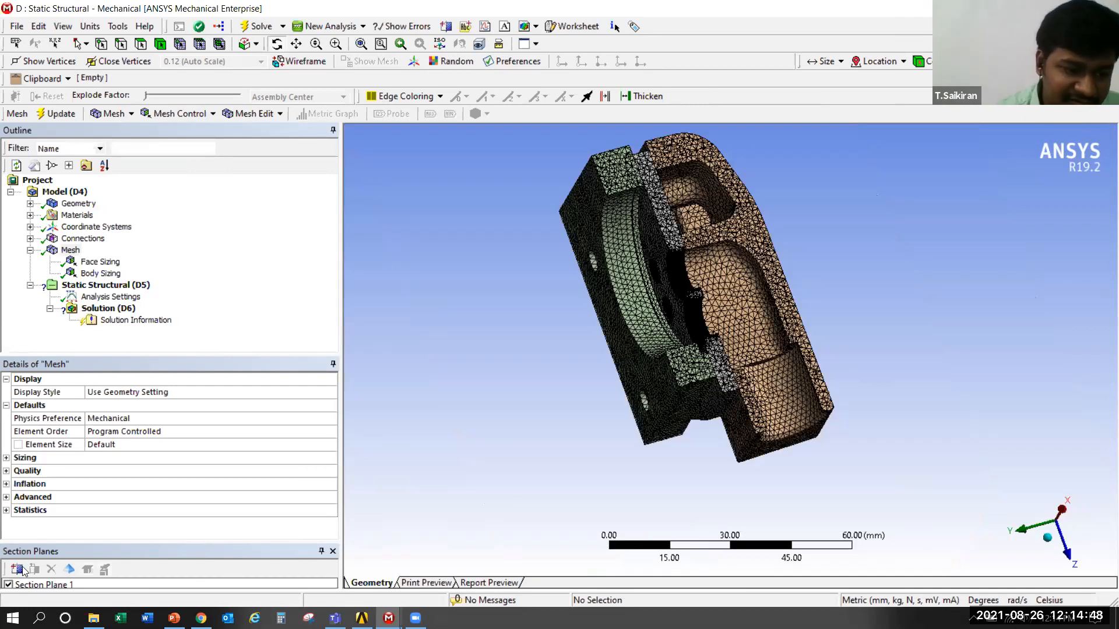
Turn off Section Plane 1 and look over the complete assembly mesh from the cover side
left_click(7, 585)
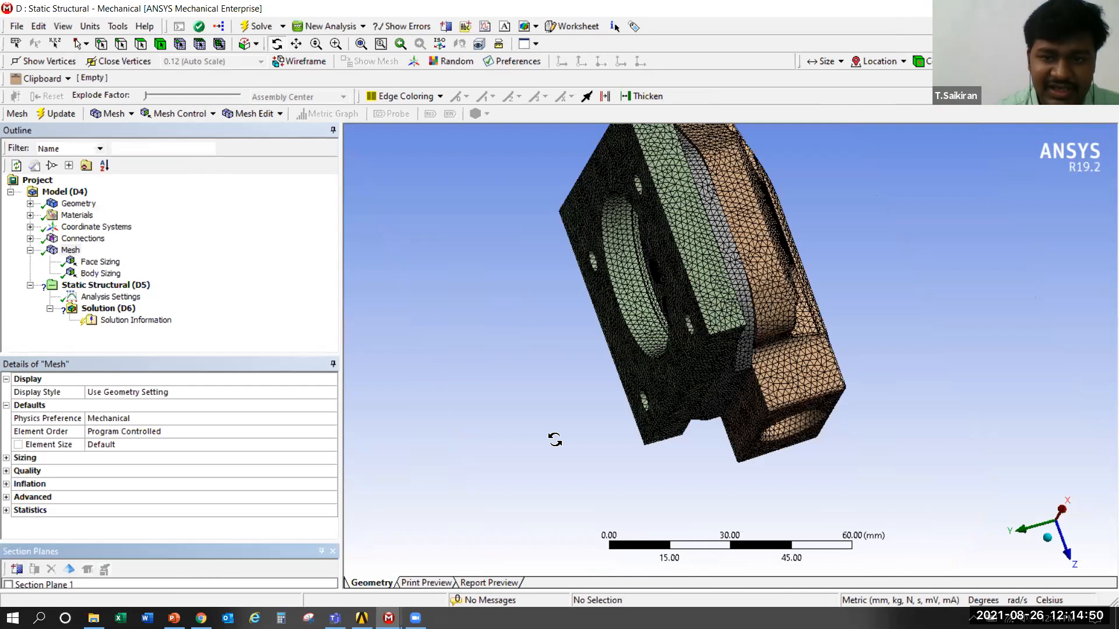
left_click_drag(554, 440, 702, 266)
left_click_drag(633, 293, 630, 334)
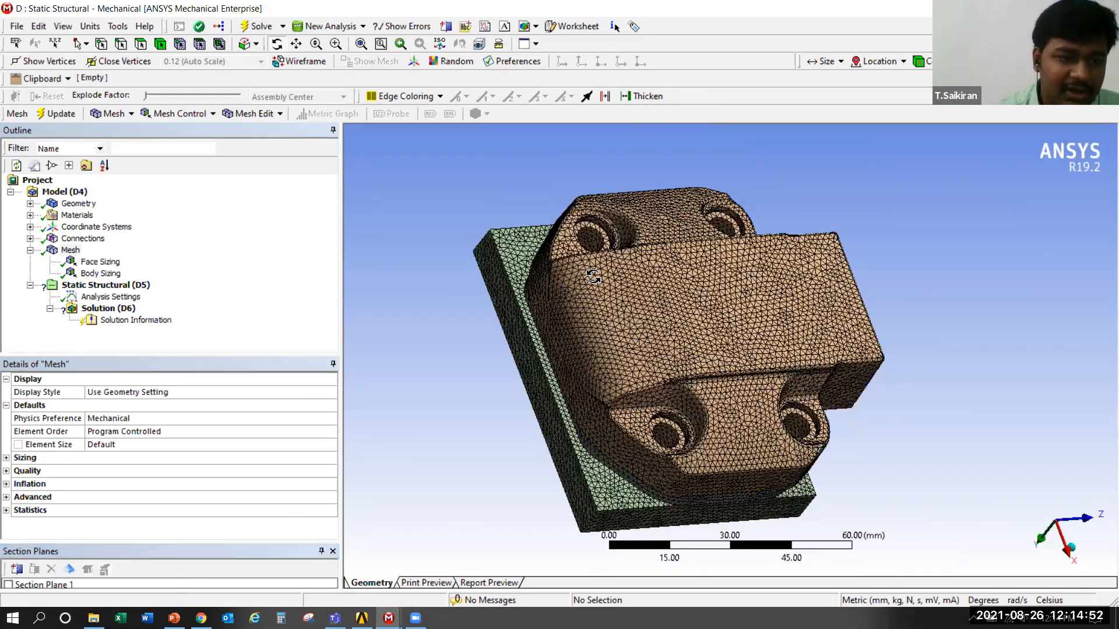
scroll(520, 273, "up", 3)
scroll(675, 272, "down", 5)
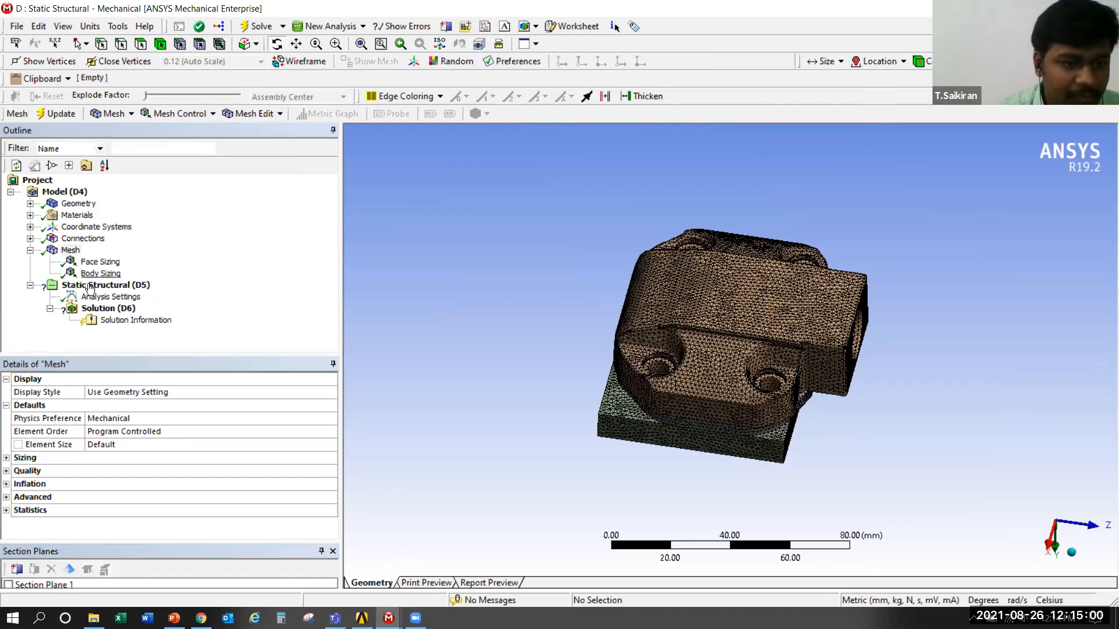
left_click(91, 285)
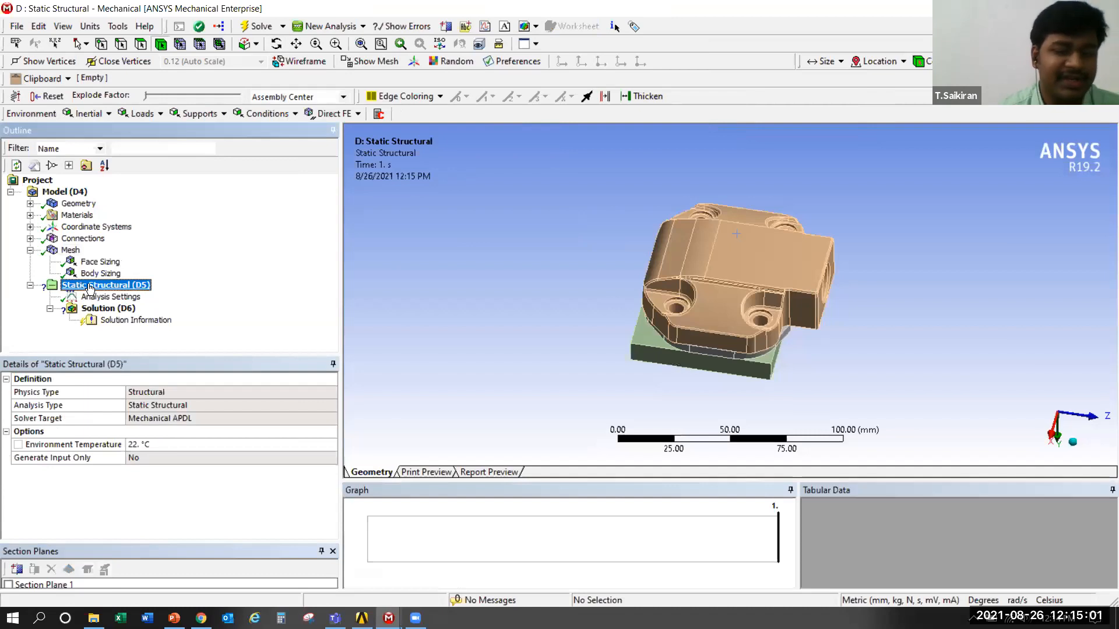
left_click(711, 260)
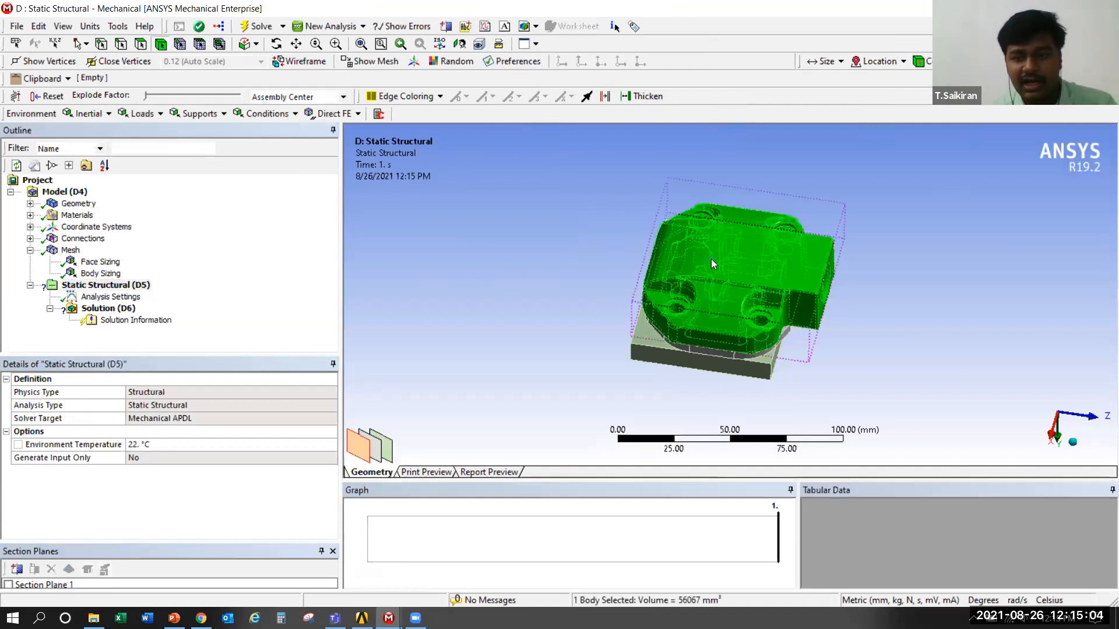
right_click(711, 258)
left_click(540, 316)
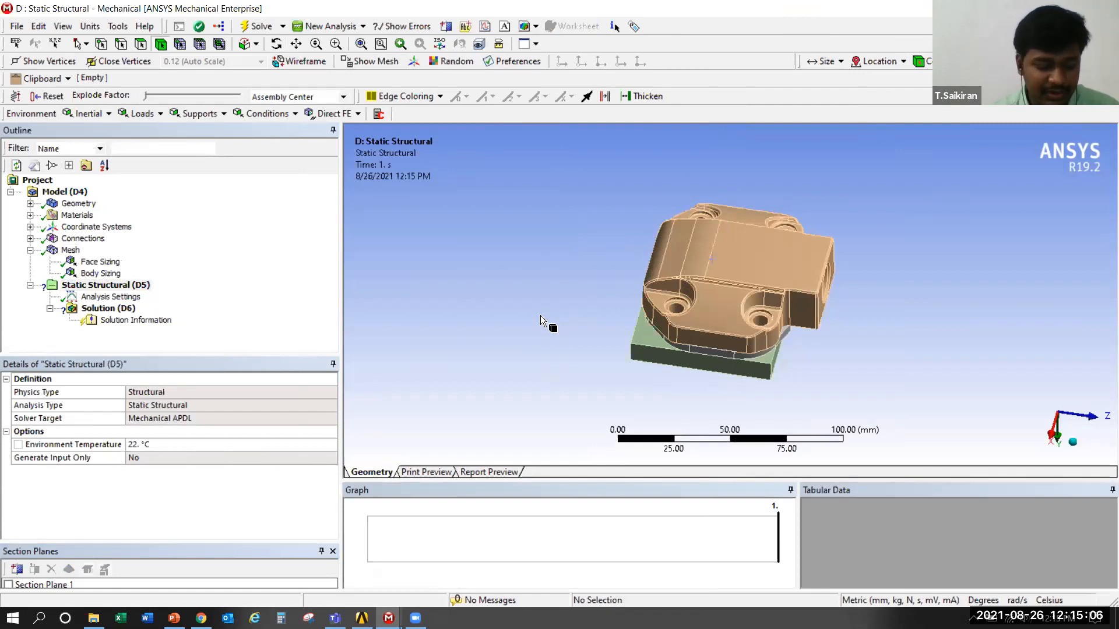
left_click(70, 251)
Insert a Fixed Support into the Static Structural analysis
left_click(96, 286)
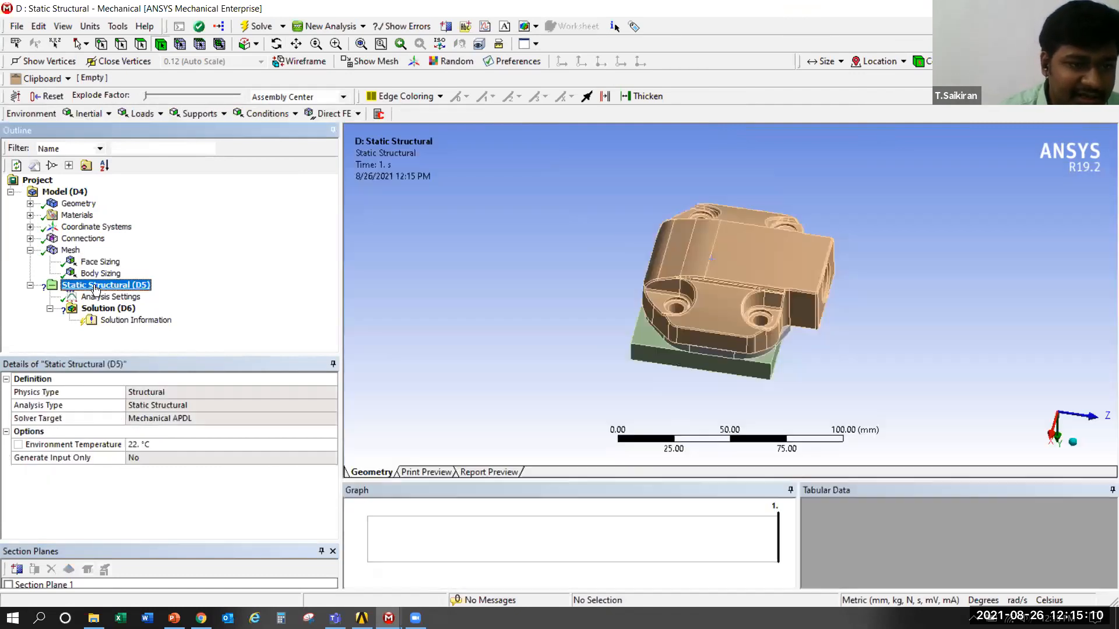
right_click(147, 295)
mouse_move(146, 295)
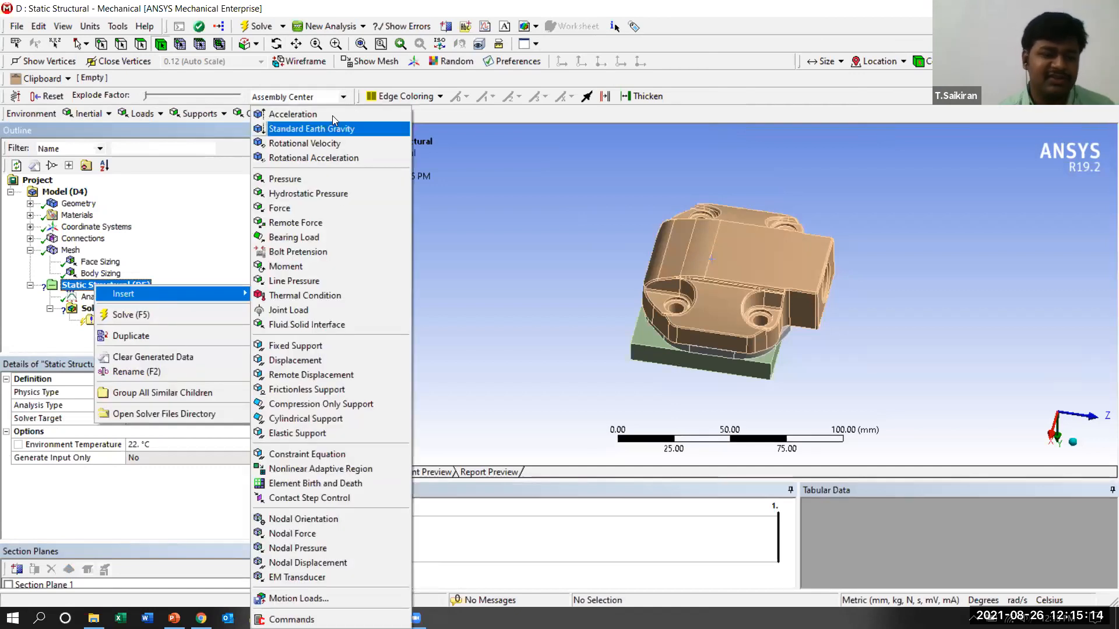
left_click(324, 347)
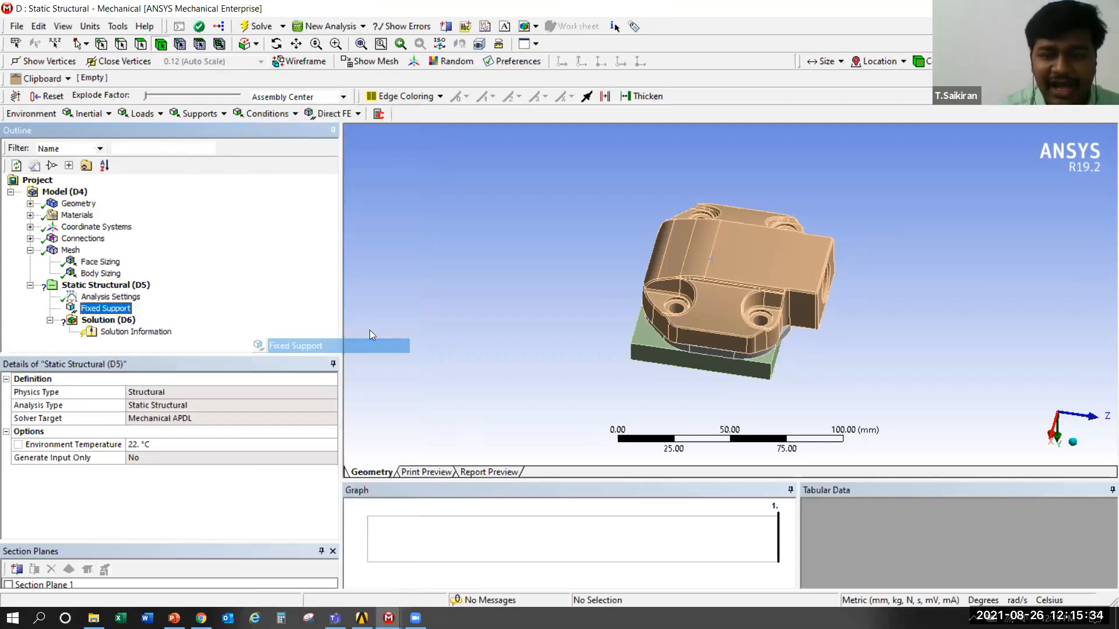
Select all inner faces of the first bolt hole, through cover, valve plate and base plate, for the Fixed Support
scroll(658, 338, "up", 6)
middle_click_drag(645, 234, 740, 146, "ctrl")
scroll(622, 280, "up", 3)
middle_click_drag(618, 278, 556, 269)
mouse_move(555, 220)
left_mouse_down()
mouse_move(548, 160)
mouse_move(561, 239)
left_mouse_up()
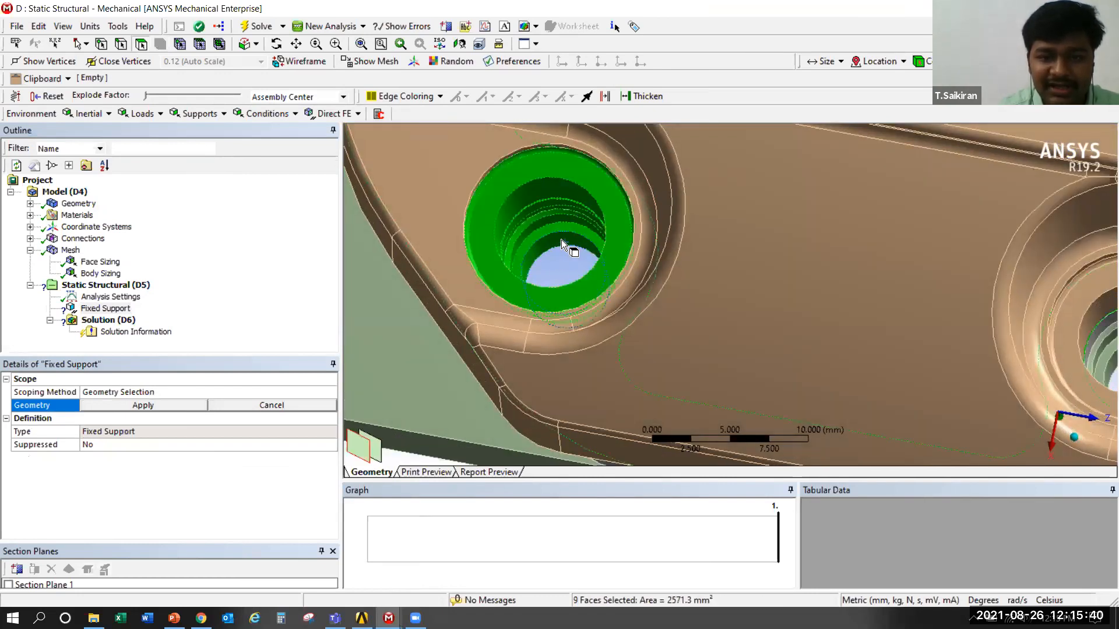
Add the inner faces of the neighbouring bolt hole to the selection and remove the surrounding cover faces picked along with them
scroll(561, 240, "down", 3)
scroll(795, 327, "down", 1)
scroll(589, 379, "up", 2)
scroll(632, 220, "up", 4)
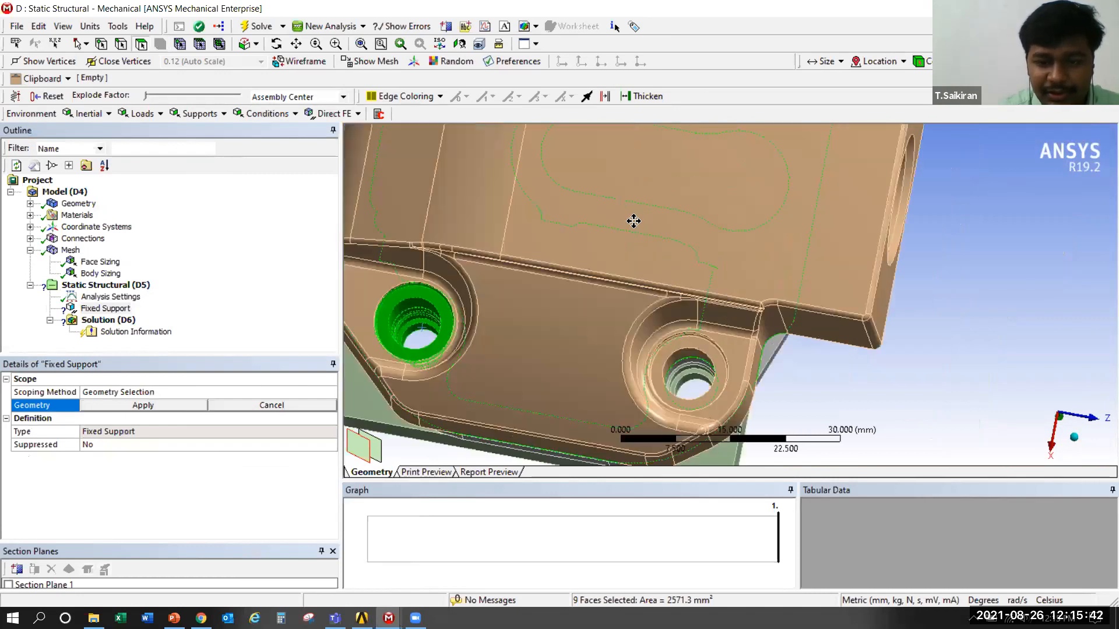
middle_click_drag(571, 208, 565, 170, "ctrl")
left_click_drag(575, 203, 557, 173, "ctrl")
left_click(555, 170, "ctrl")
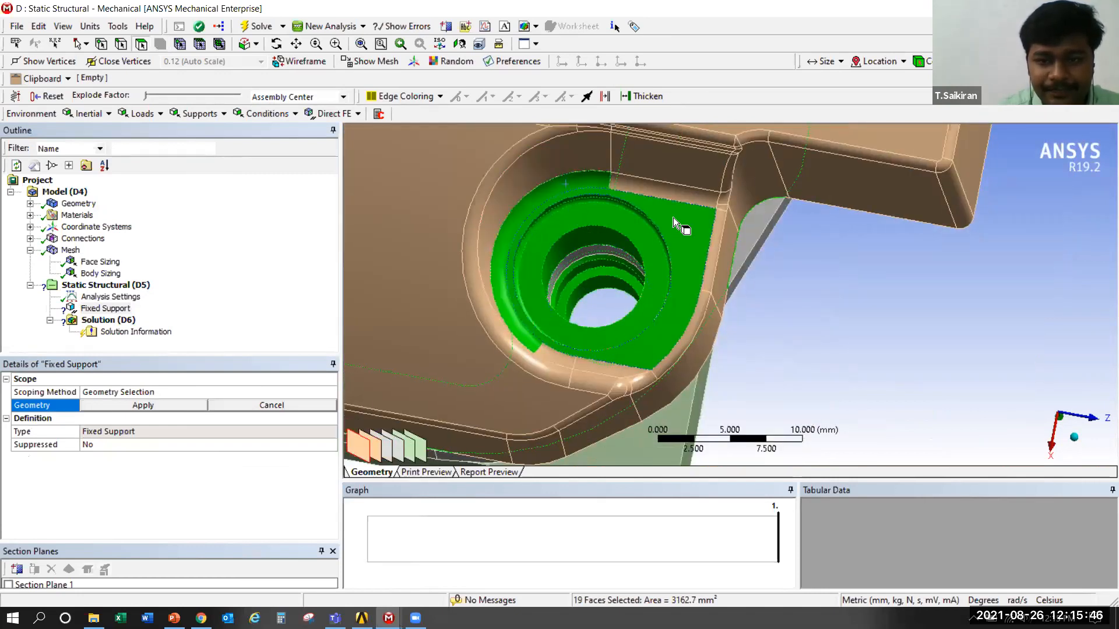
left_click(673, 218, "ctrl")
left_click(585, 183, "ctrl")
Add the inner faces of the third bolt hole, on the cover's opposite flange nearest the protruding end, to the selection
scroll(600, 329, "down", 8)
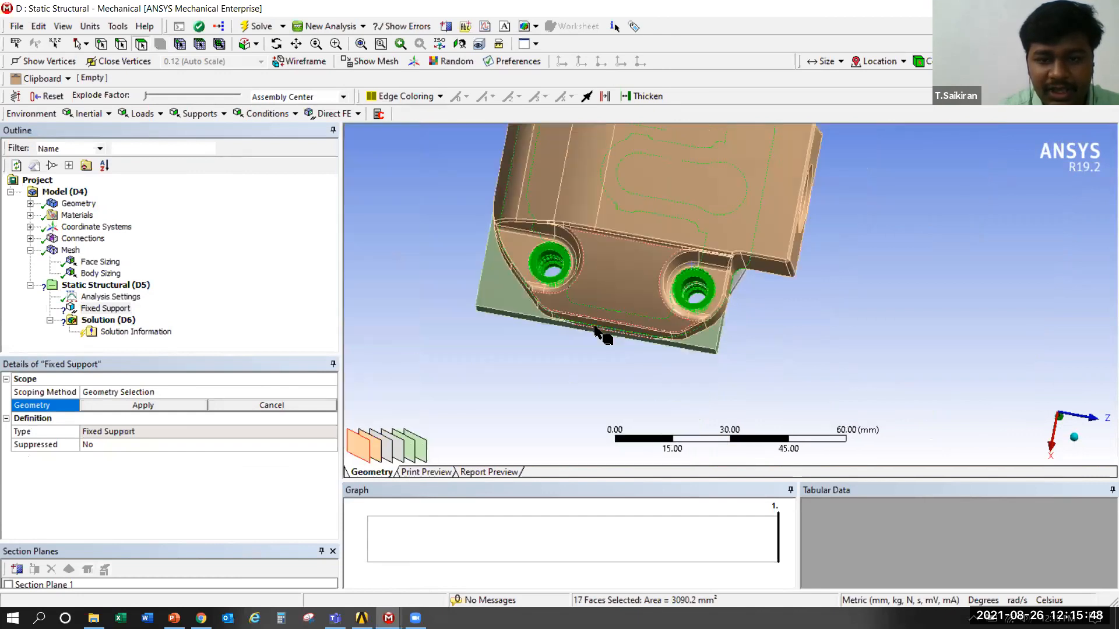
middle_click_drag(691, 188, 682, 372)
scroll(692, 372, "up", 11)
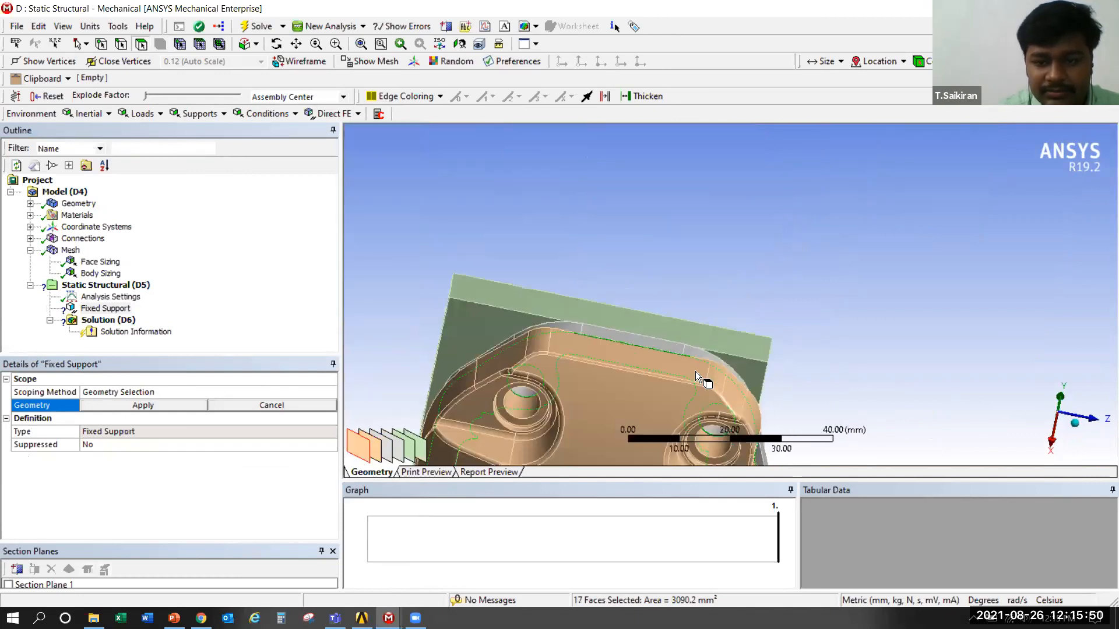
middle_click_drag(743, 425, 722, 360, "ctrl")
middle_click_drag(664, 338, 609, 349)
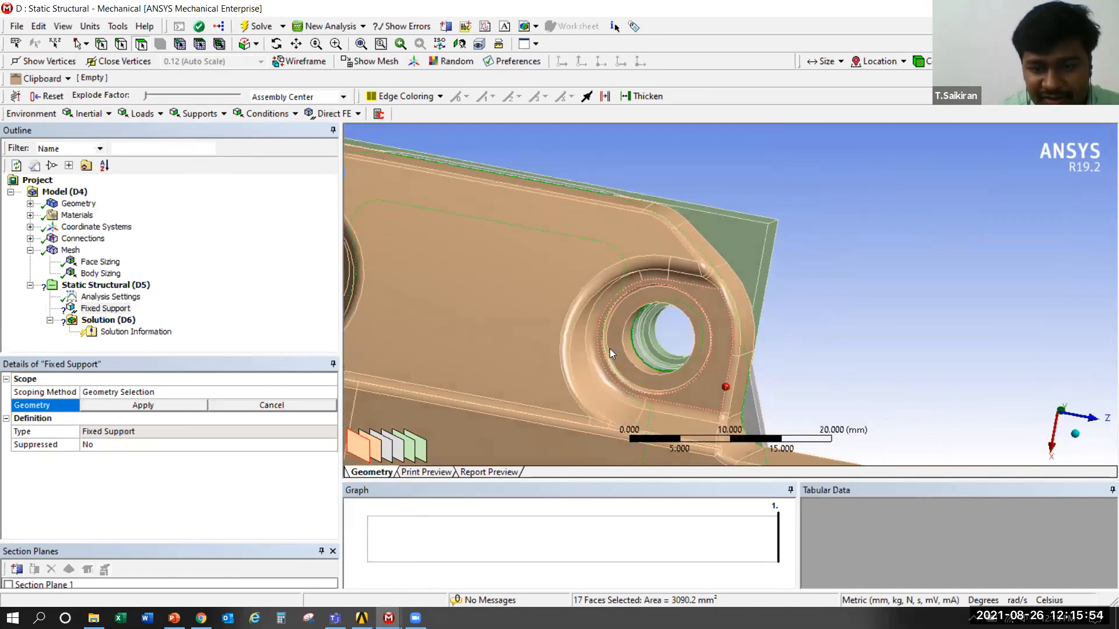
left_click_drag(661, 350, 616, 343, "ctrl")
Add the inner faces of the fourth and last bolt hole to the Fixed Support selection
scroll(435, 303, "down", 7)
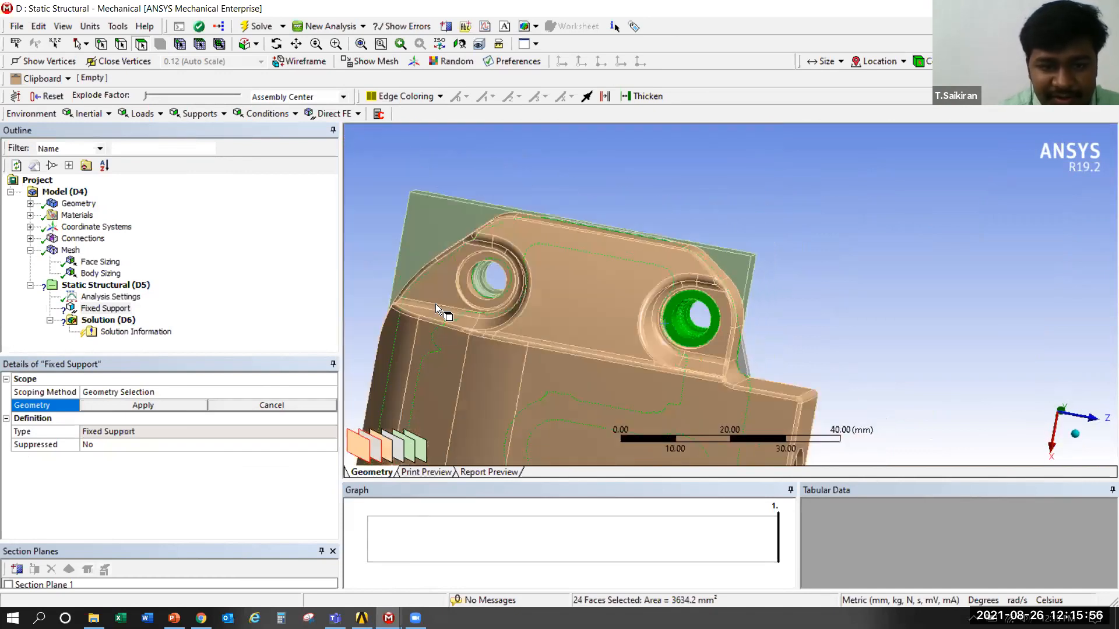
scroll(421, 305, "up", 4)
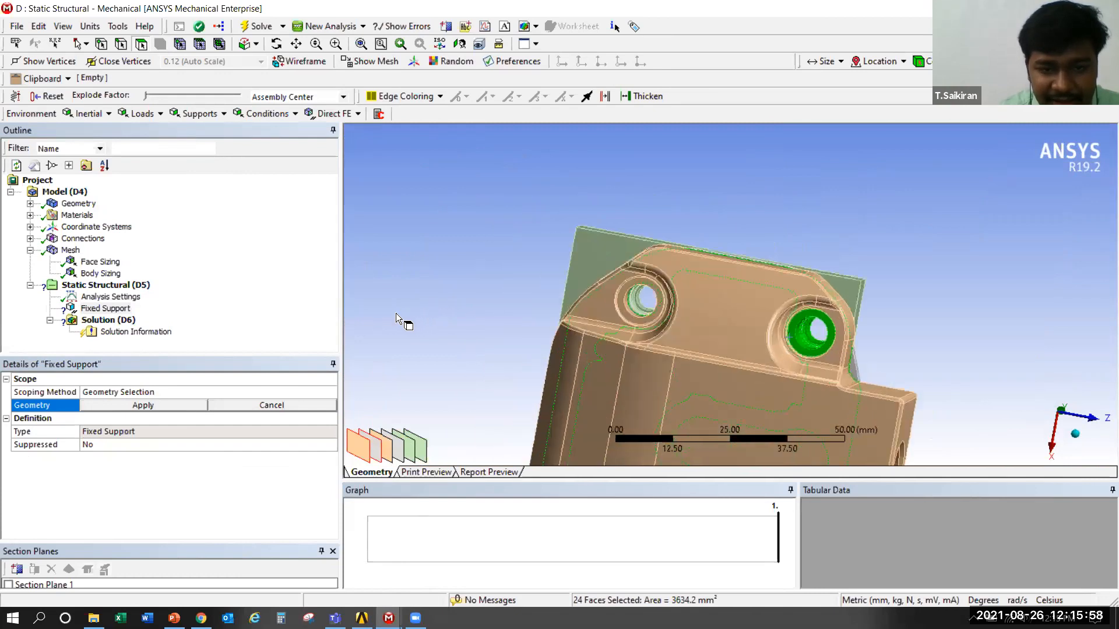
scroll(416, 303, "up", 2)
scroll(644, 318, "up", 3)
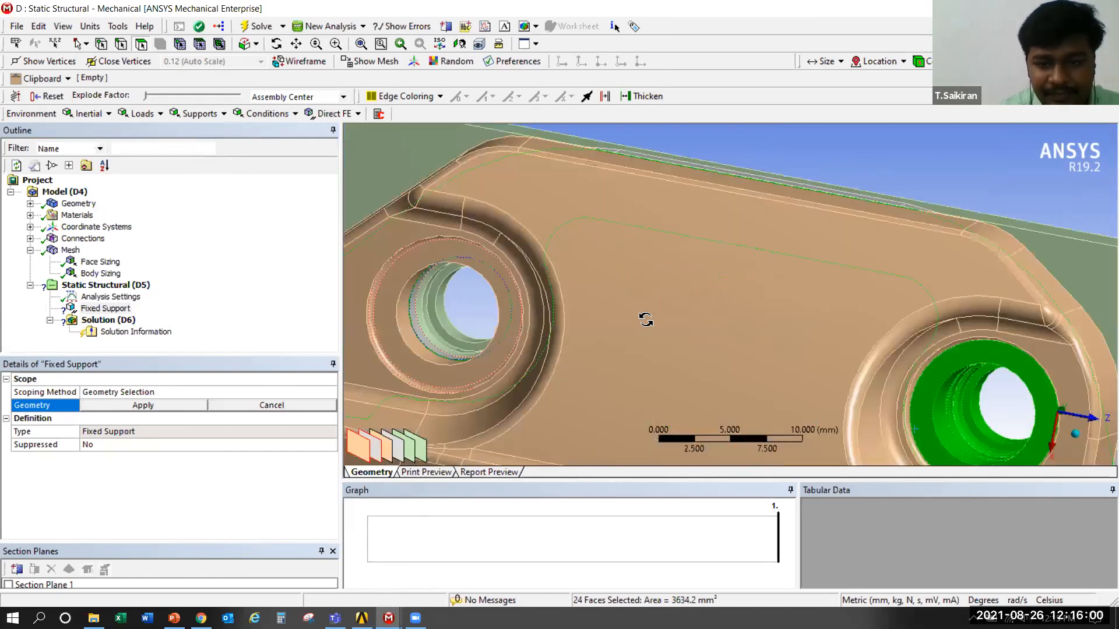
left_click_drag(501, 312, 443, 309, "ctrl")
Add the base plate's four outer side faces to the selection and apply all 35 faces as the Fixed Support geometry
scroll(645, 332, "down", 4)
scroll(659, 215, "down", 5)
middle_click_drag(659, 215, 590, 389)
scroll(655, 308, "up", 5)
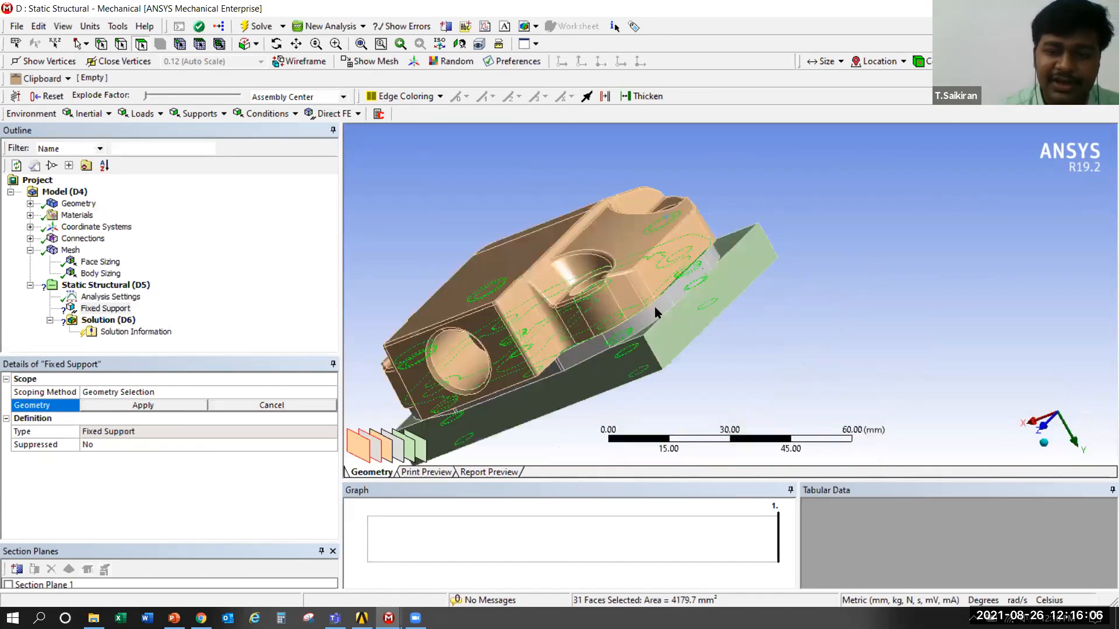
scroll(664, 280, "up", 1)
left_click(690, 320, "ctrl")
middle_click_drag(844, 278, 742, 245)
left_click(664, 283, "ctrl")
left_click(638, 306, "ctrl")
middle_click_drag(726, 304, 658, 355)
left_click(646, 349, "ctrl")
middle_click_drag(700, 274, 540, 345)
scroll(496, 317, "down", 5)
left_click(143, 406)
middle_click_drag(675, 301, 583, 297)
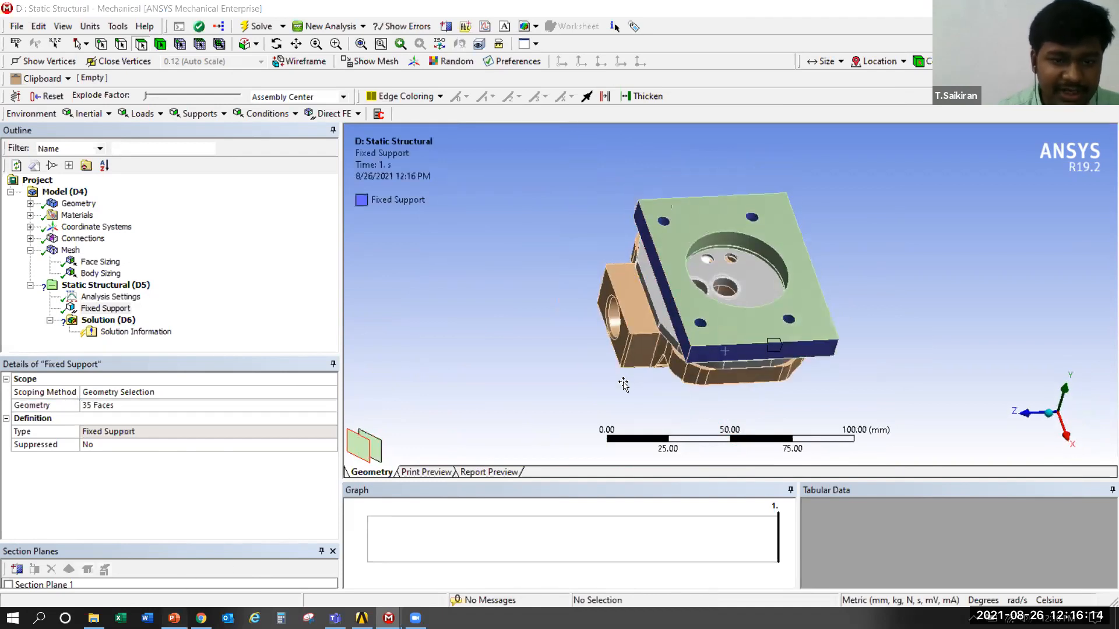
Switch to the PowerPoint presentation and review the Boundary conditions slide for the crankcase, valve plate and cylinder head
key("alt+Tab")
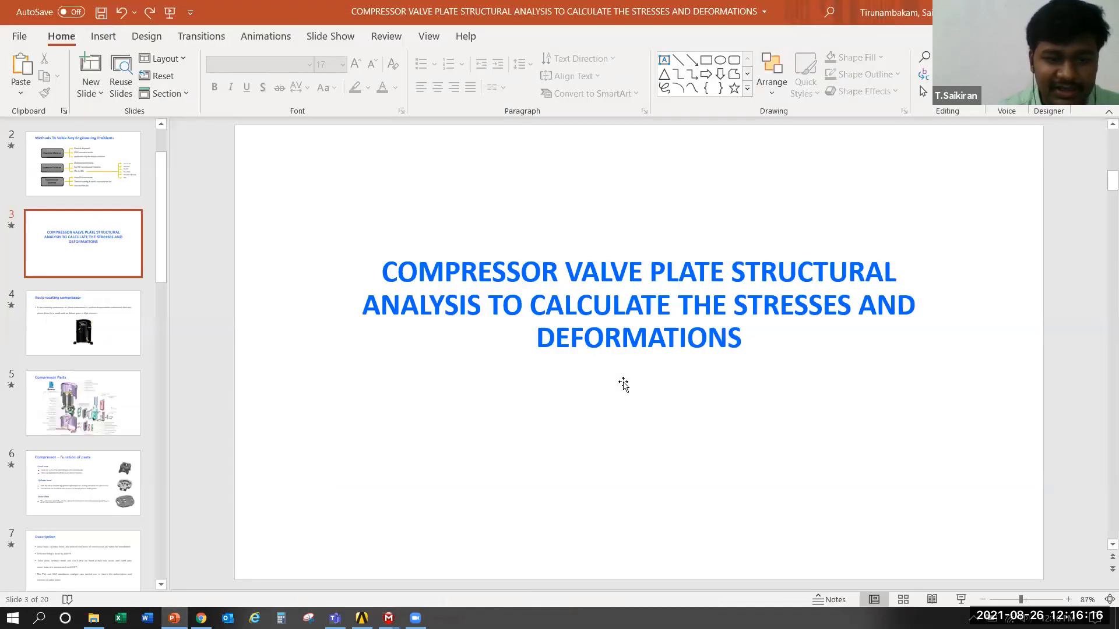
scroll(623, 386, "up", 1)
scroll(735, 469, "down", 7)
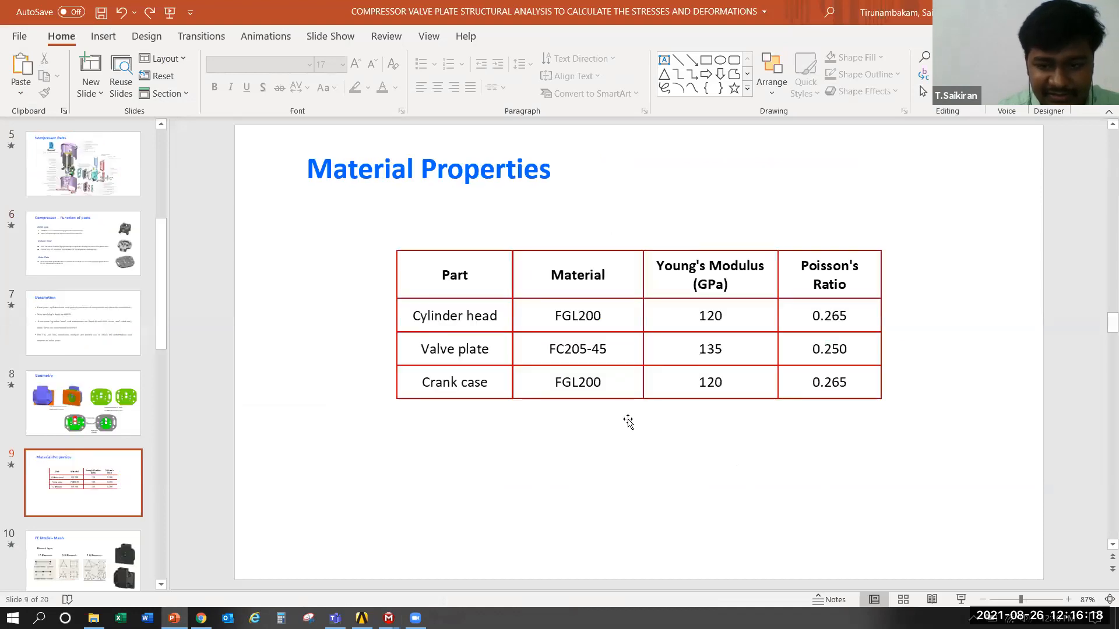
scroll(628, 422, "down", 2)
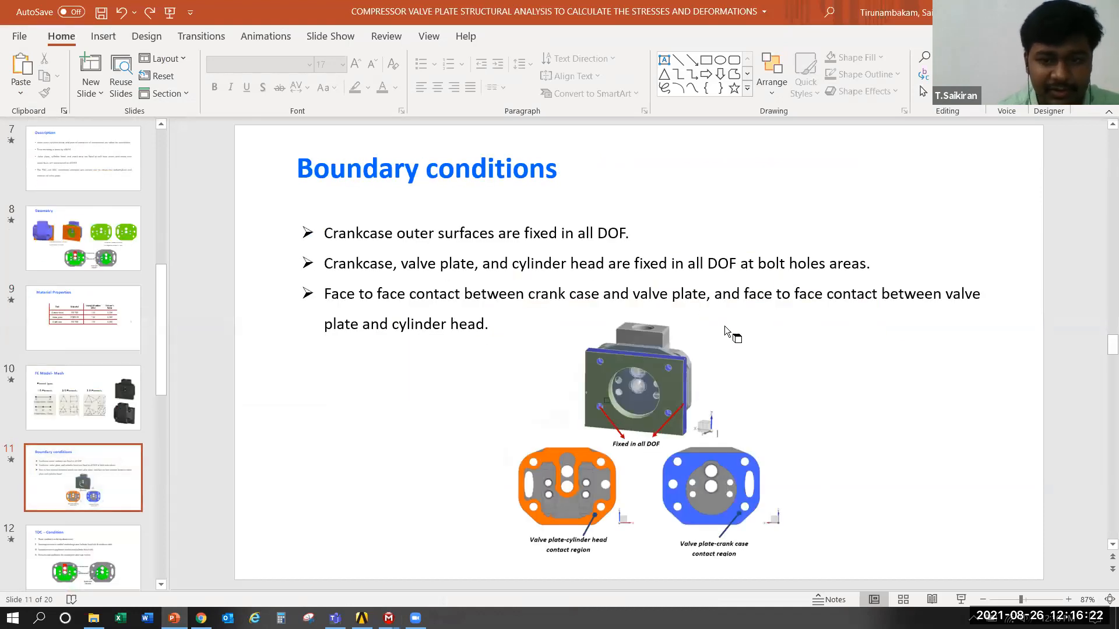
key("alt+Tab")
scroll(747, 338, "up", 5)
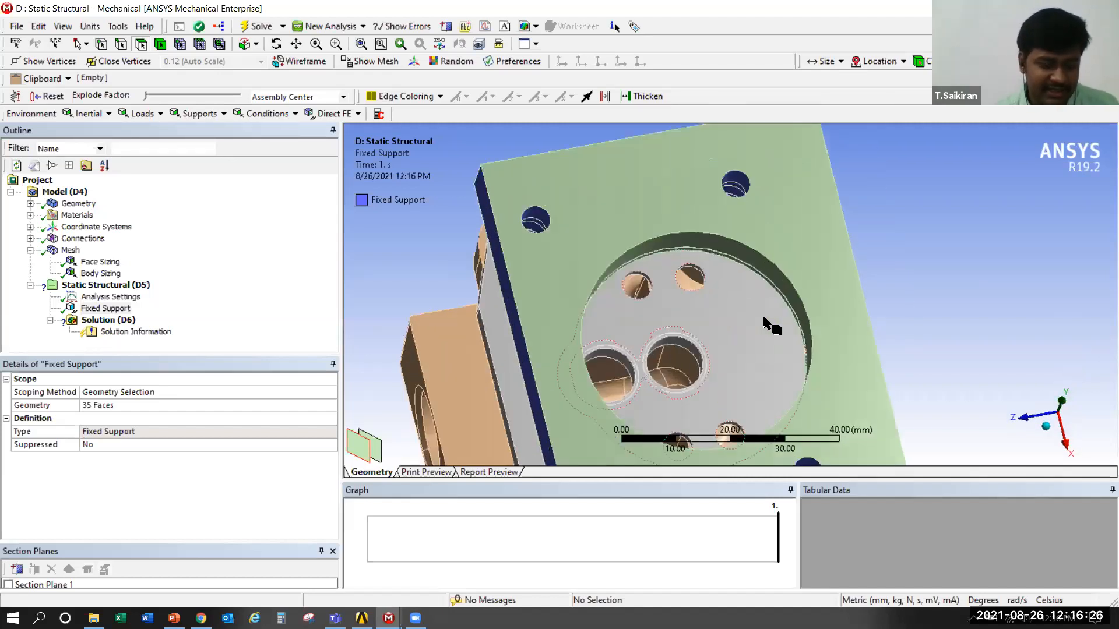
middle_click(764, 318)
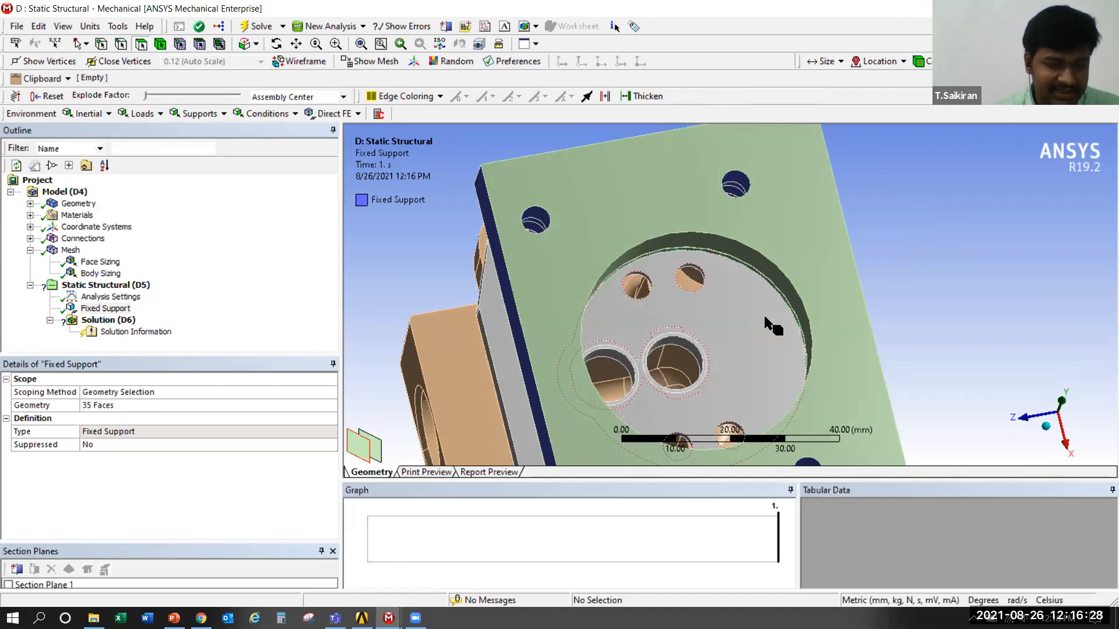
right_click(764, 317)
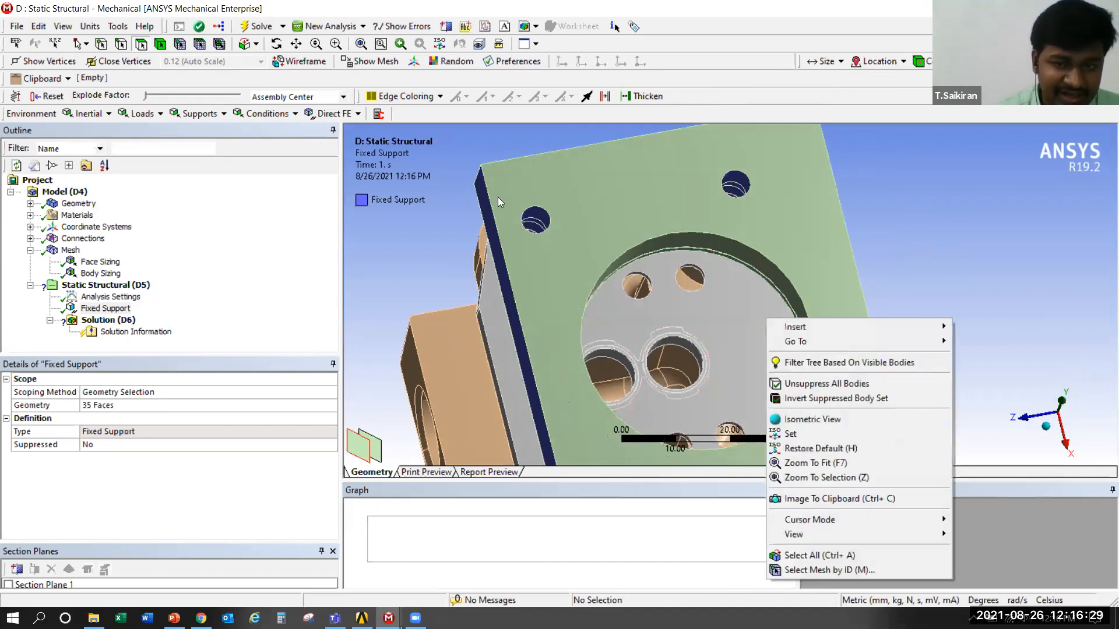
left_click(405, 266)
Return to the PowerPoint presentation and review the BDC – Port Seat Area Pressure Load calculation slide
key("alt+Tab")
scroll(414, 280, "down", 6)
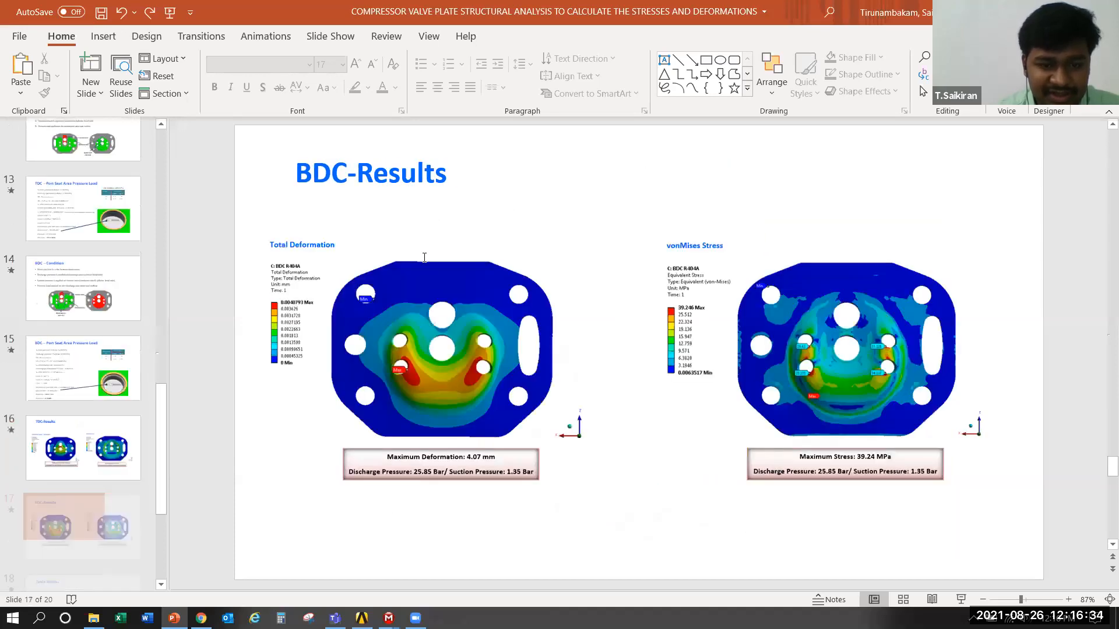
scroll(357, 562, "up", 2)
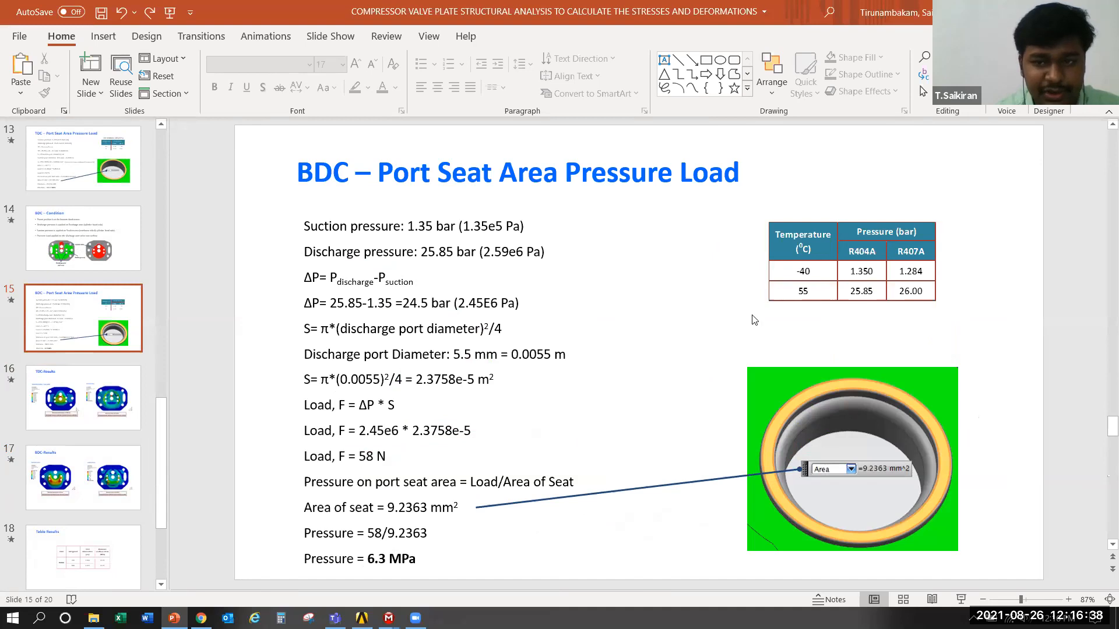
Switch back to ANSYS Mechanical and hide the crankcase and cylinder head bodies so only the valve plate is shown
key("alt+Tab")
left_click(565, 257)
left_click(459, 359, "ctrl")
right_click(460, 359)
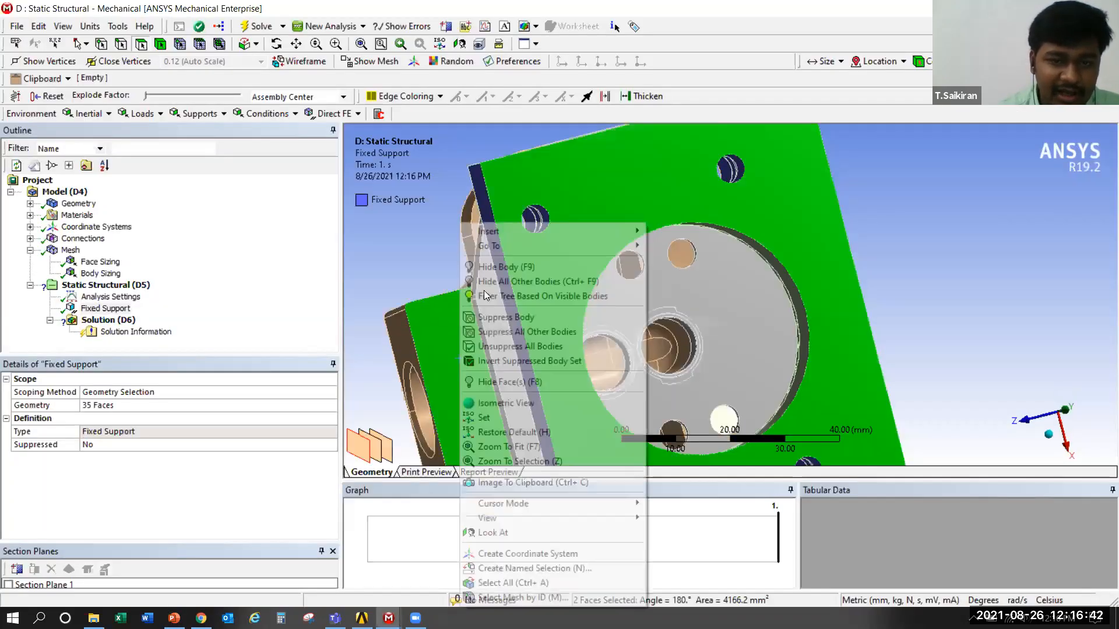
left_click(510, 267)
Insert a Pressure load under Static Structural with the valve plate's recessed side facing the view
middle_click_drag(622, 298, 696, 304)
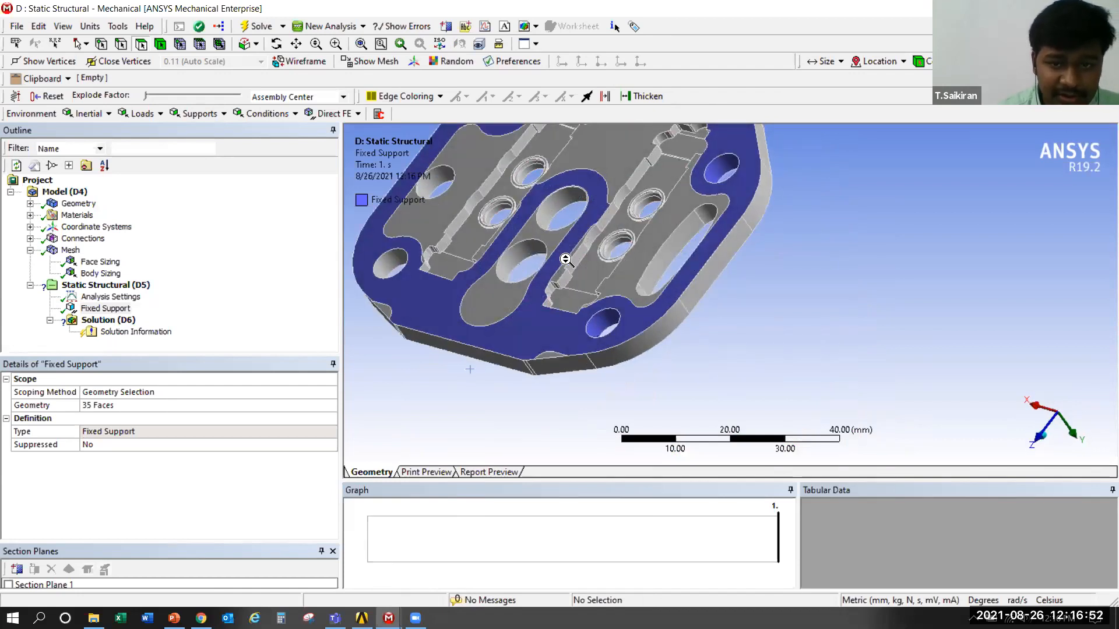
scroll(567, 259, "up", 1)
scroll(502, 251, "down", 3)
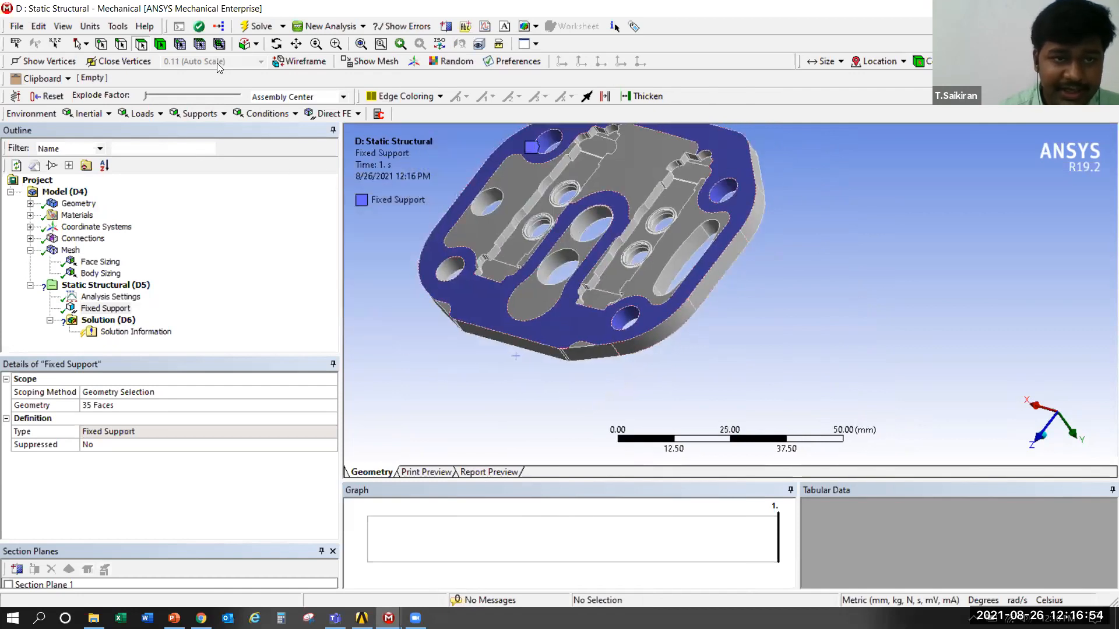
left_click(296, 43)
middle_click_drag(618, 257, 581, 217)
middle_click_drag(669, 284, 627, 317)
scroll(626, 318, "down", 2)
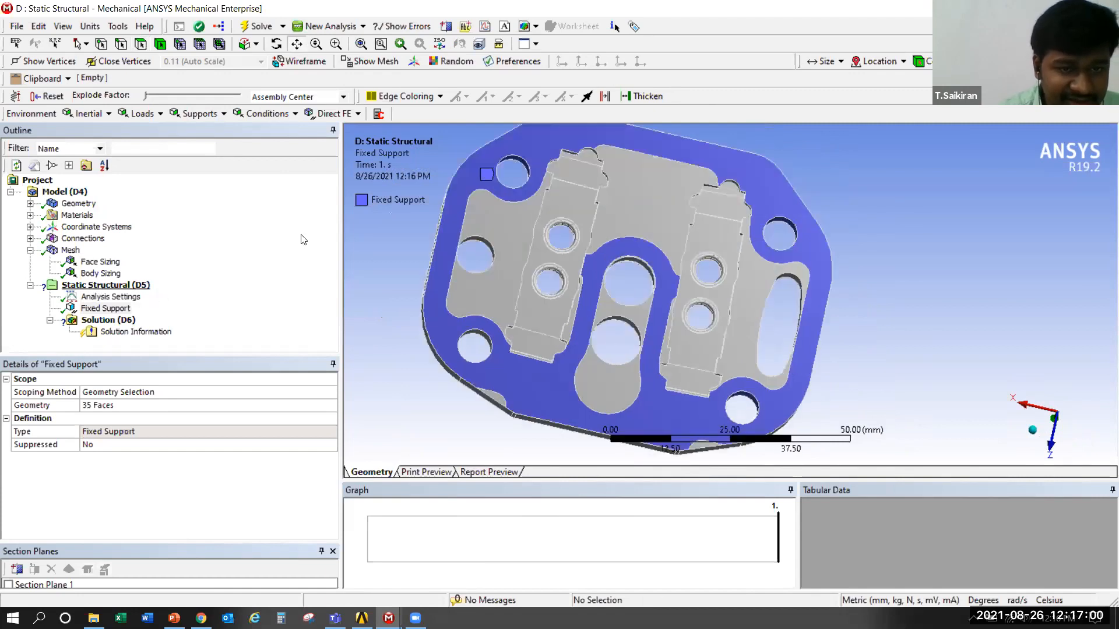
right_click(100, 285)
mouse_move(175, 295)
left_click(317, 180)
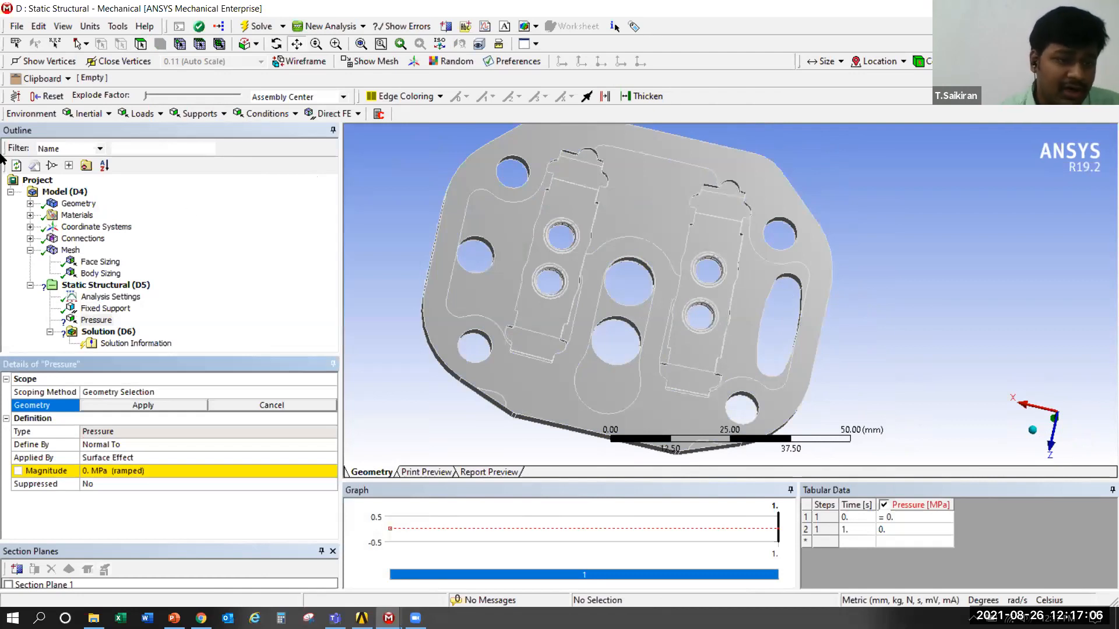
Rename the Pressure load as Discharge_p1
left_click(90, 321)
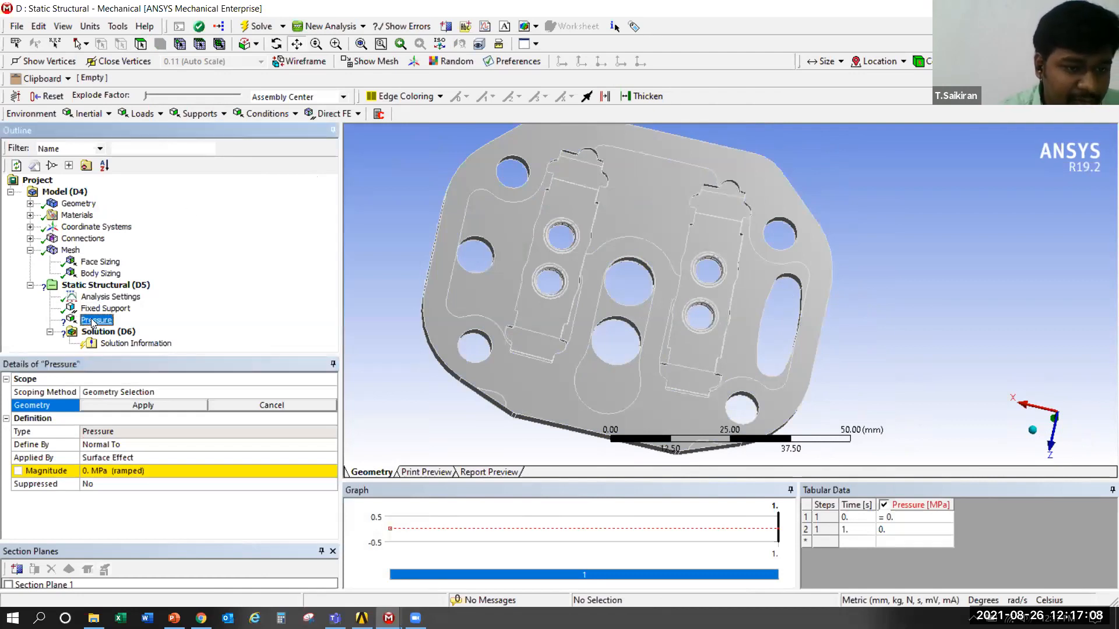
key("shift+F10")
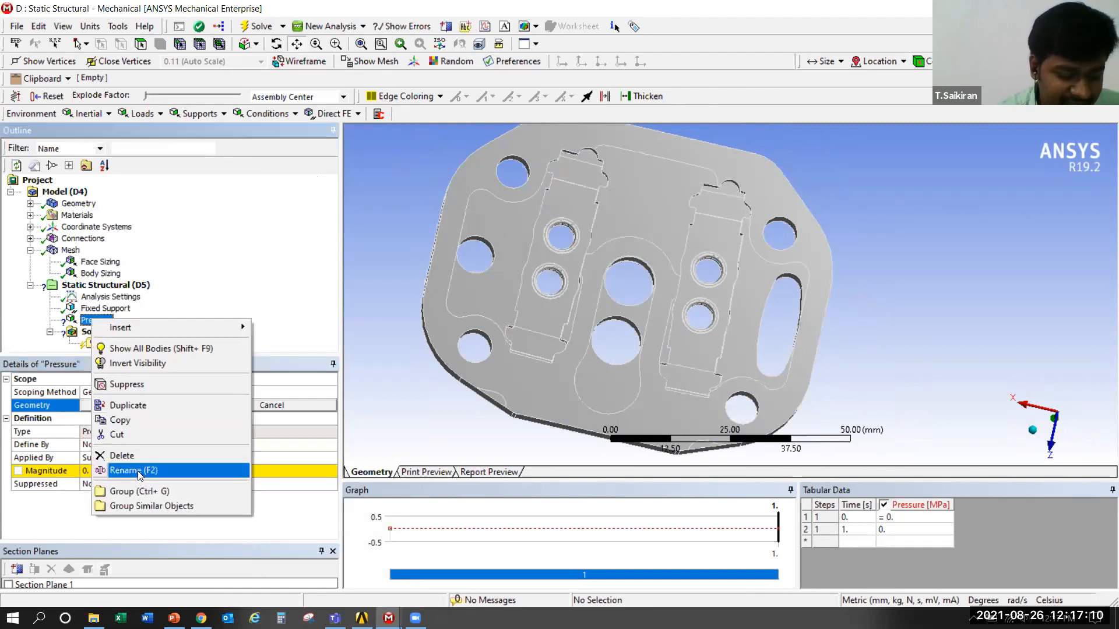
left_click(139, 474)
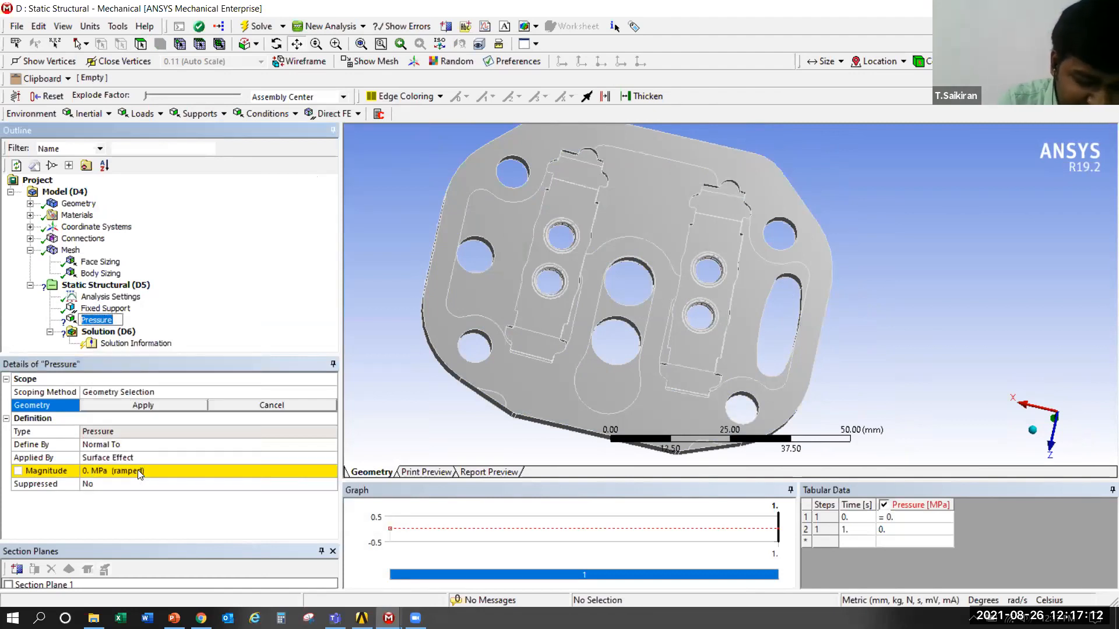
key("BackSpace")
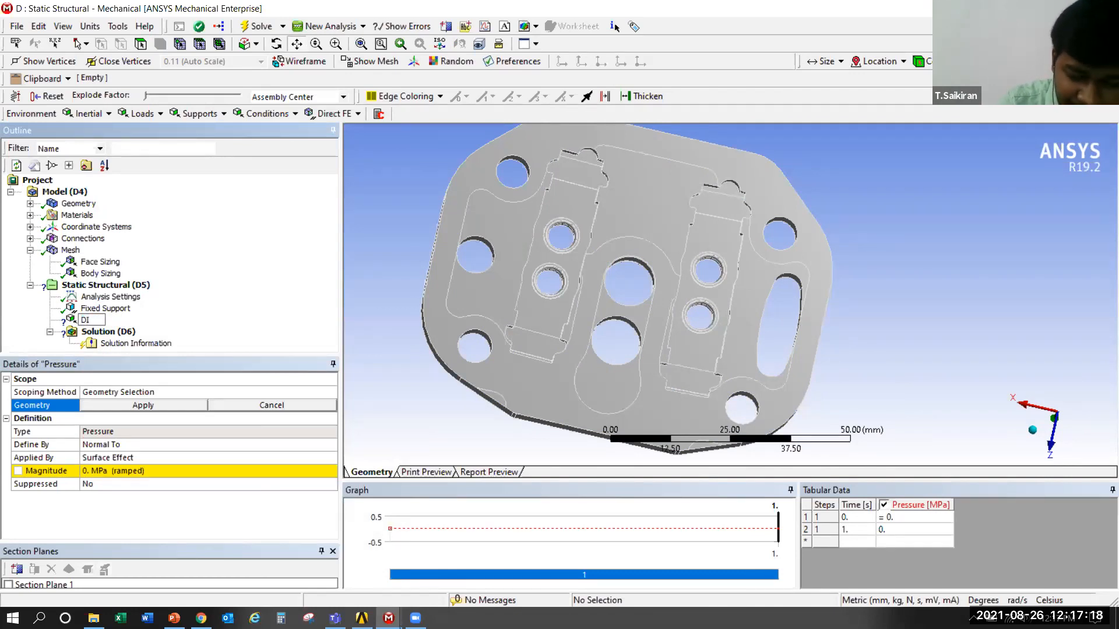
type("i")
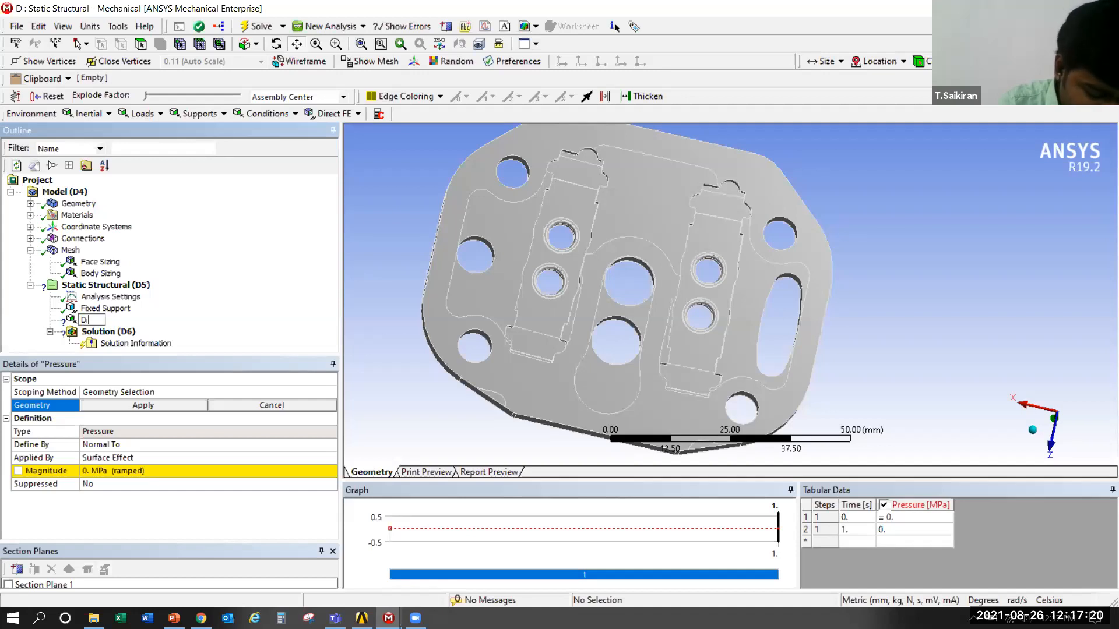
type("scharge")
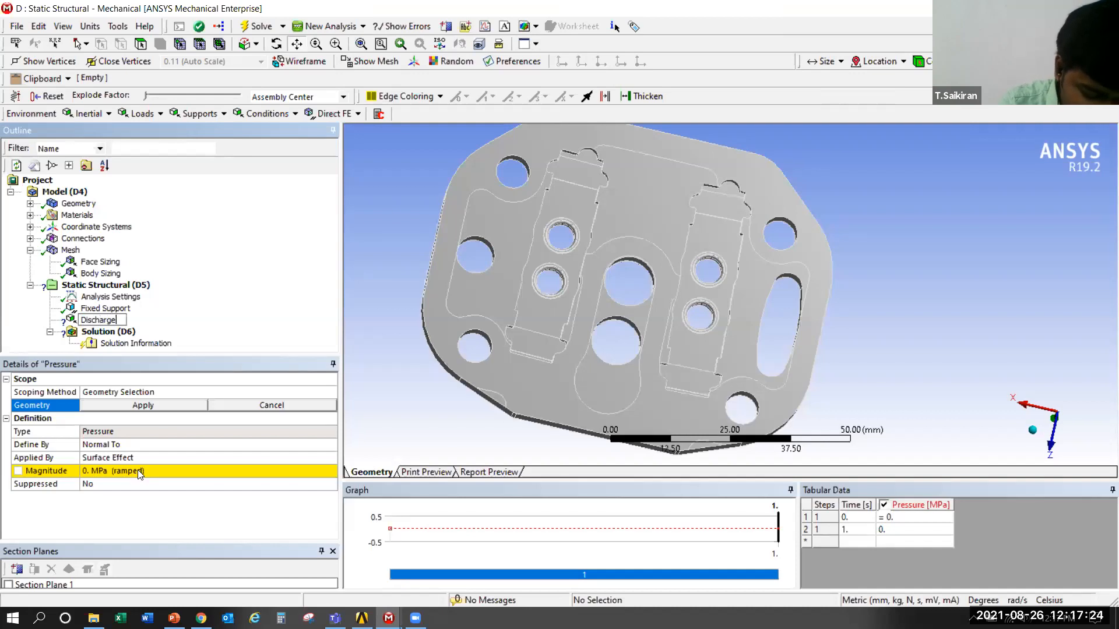
type("_p1")
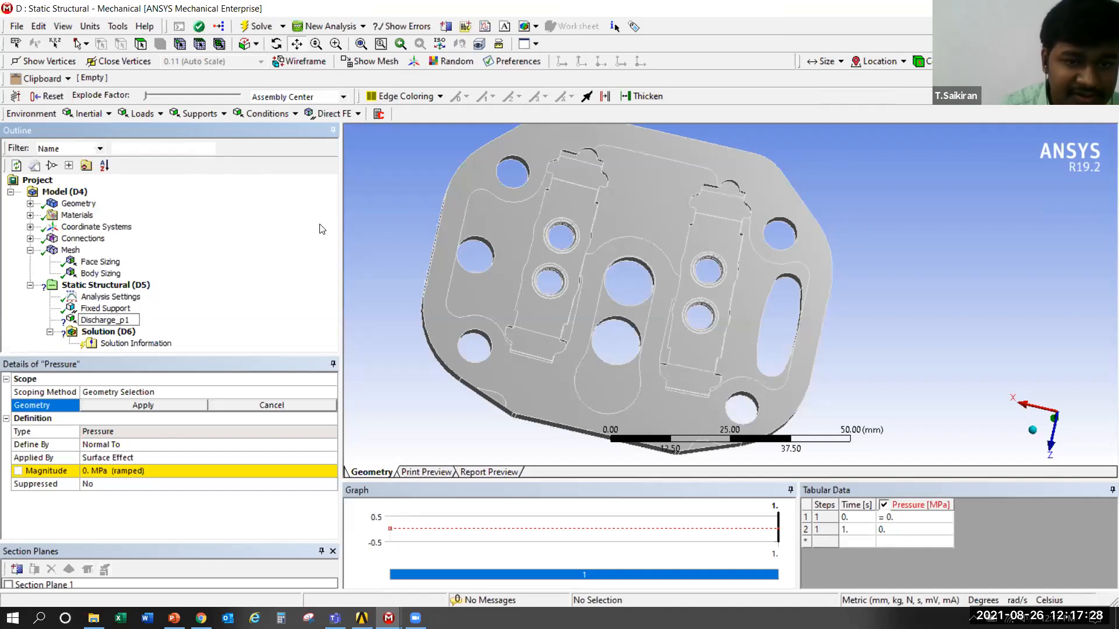
left_click(359, 259)
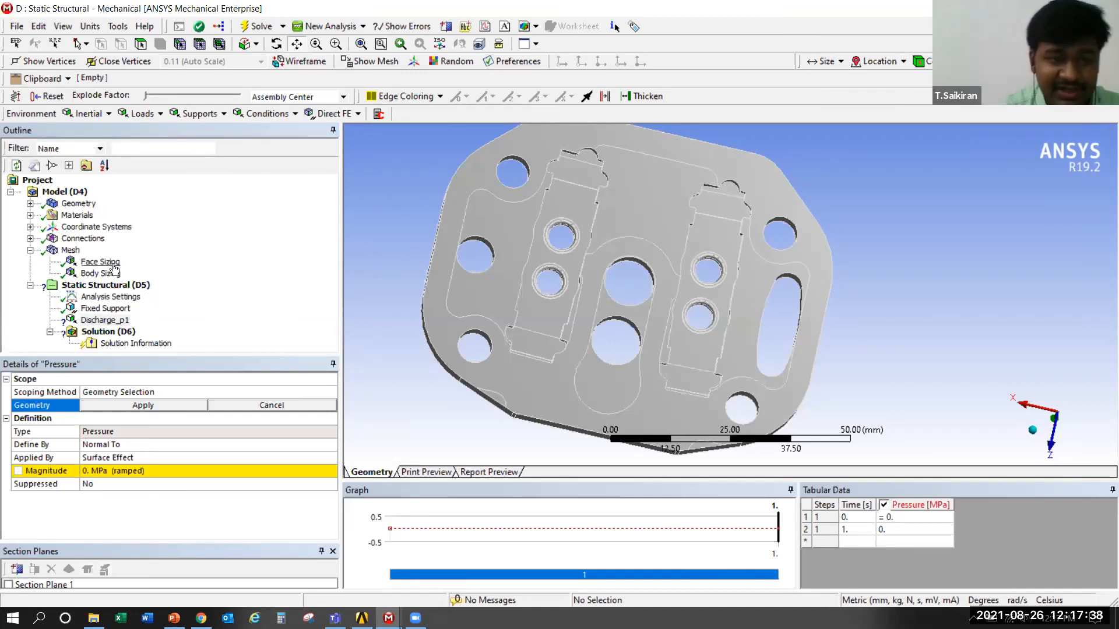
Select the first valve recess and its adjoining recessed faces for Discharge_p1, leaving out the outer sealing face and central keyhole recess
left_click(102, 320)
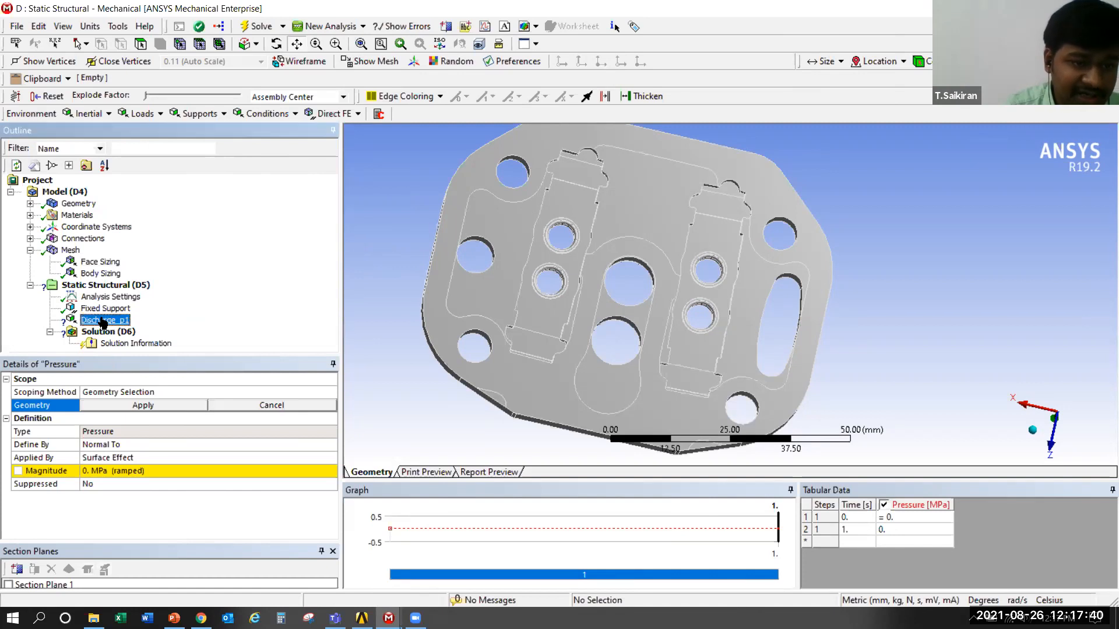
left_click(142, 44)
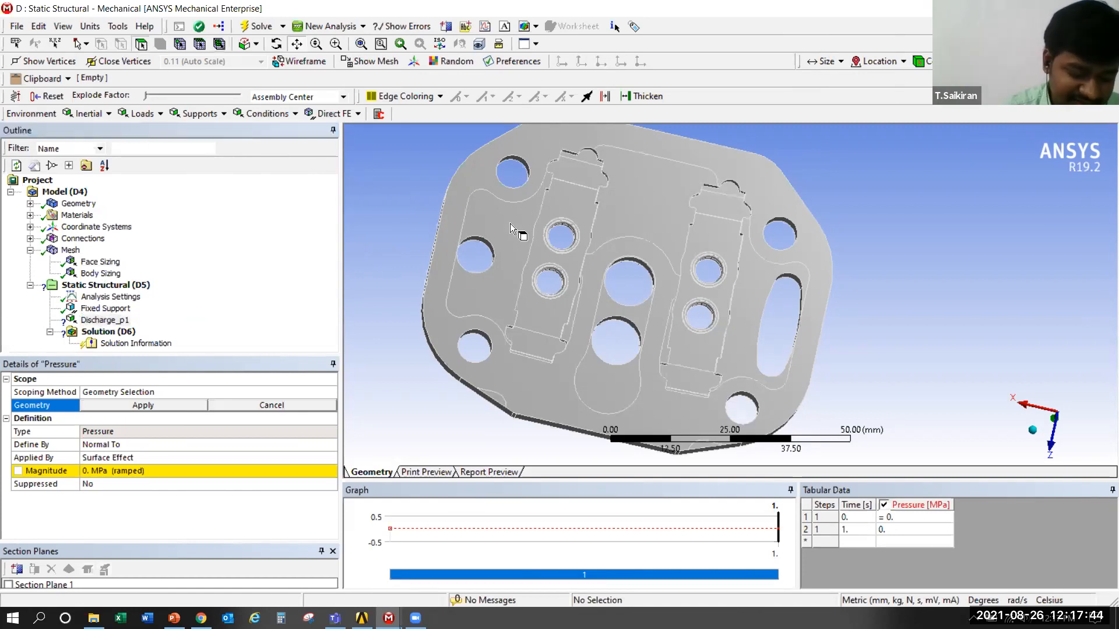
left_click(561, 193)
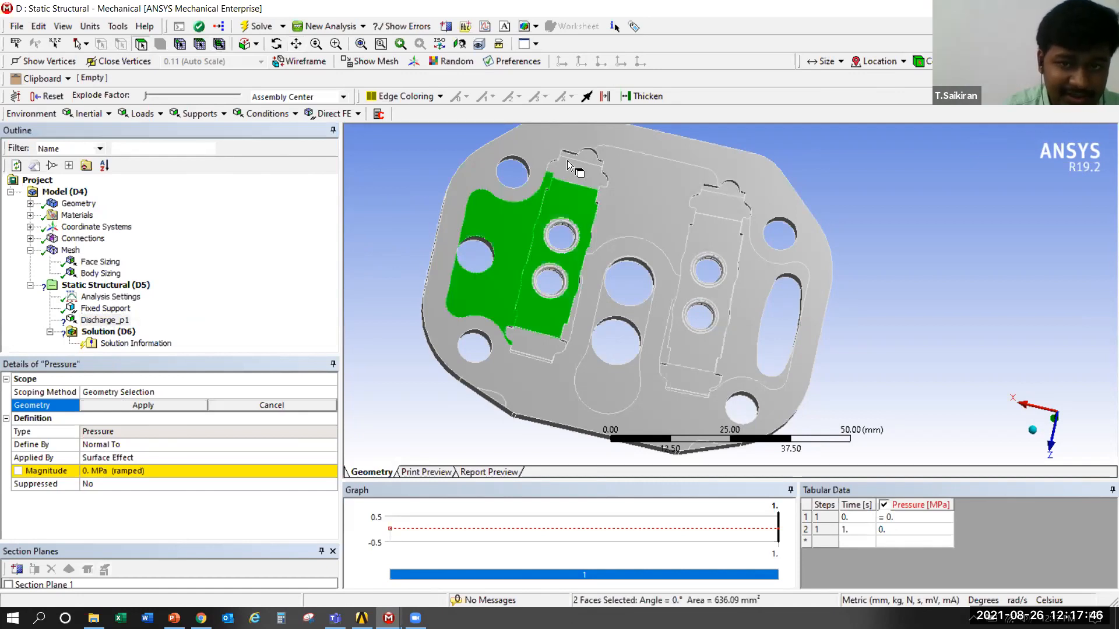
left_click(607, 180, "ctrl")
left_click(625, 256, "ctrl")
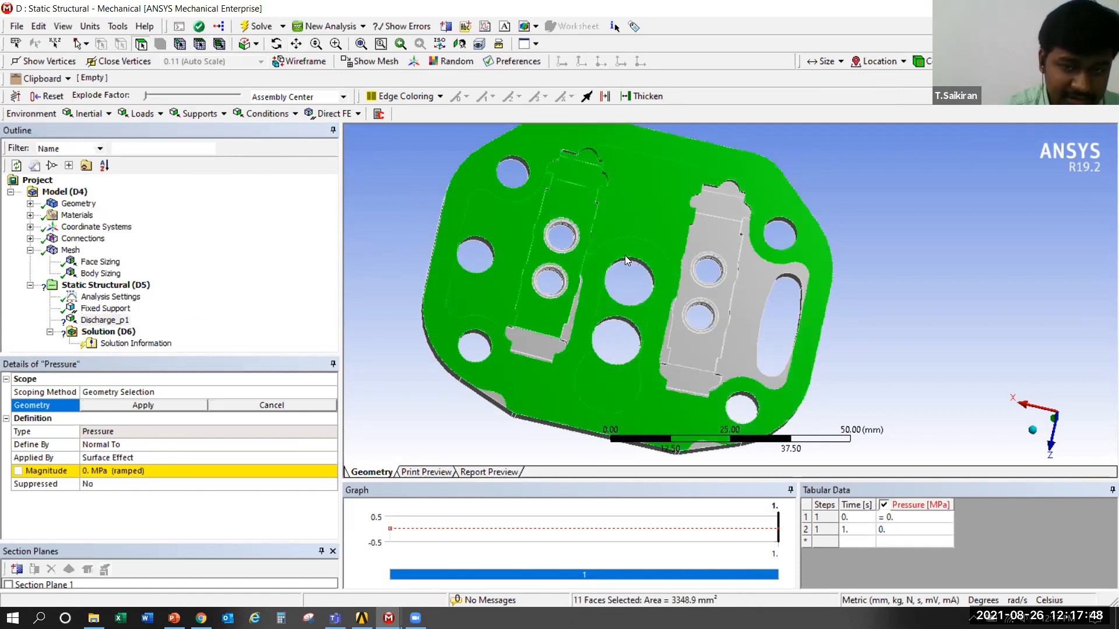
left_click(645, 390, "ctrl")
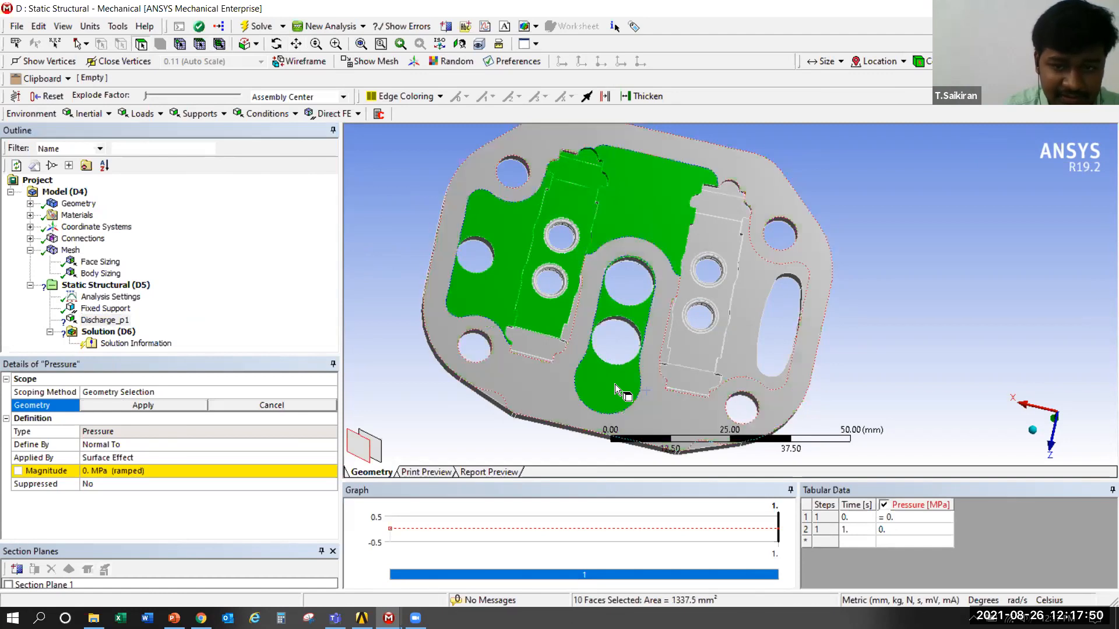
left_click(611, 382, "ctrl")
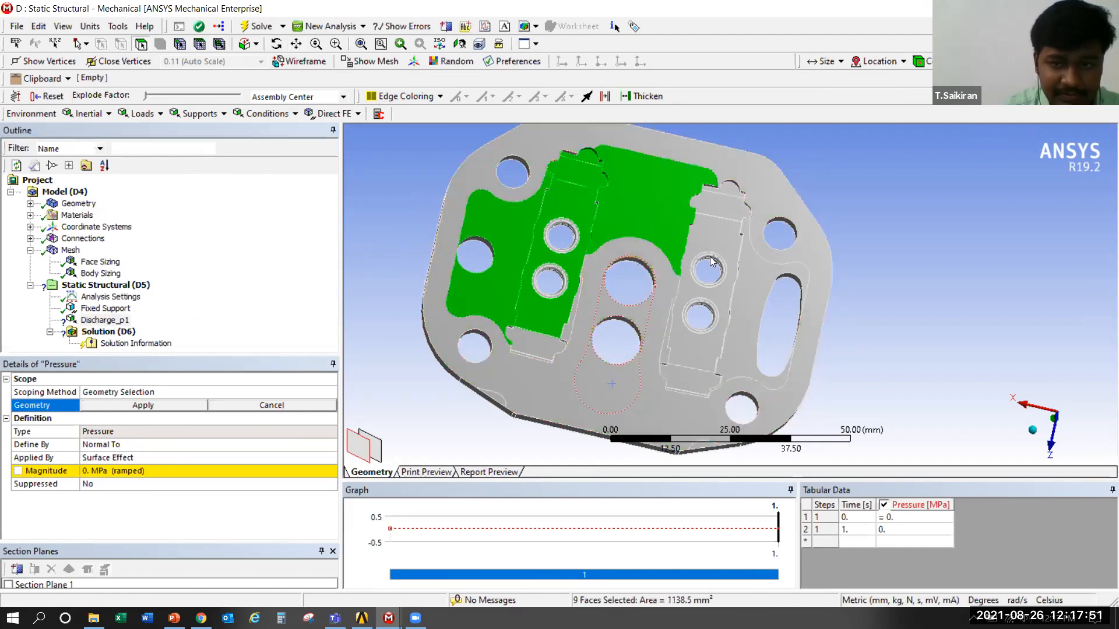
Add the second valve recess and the neighbouring slotted recess to the selection, removing port seat faces picked along with them
left_click(724, 183, "ctrl")
left_click(711, 296, "ctrl")
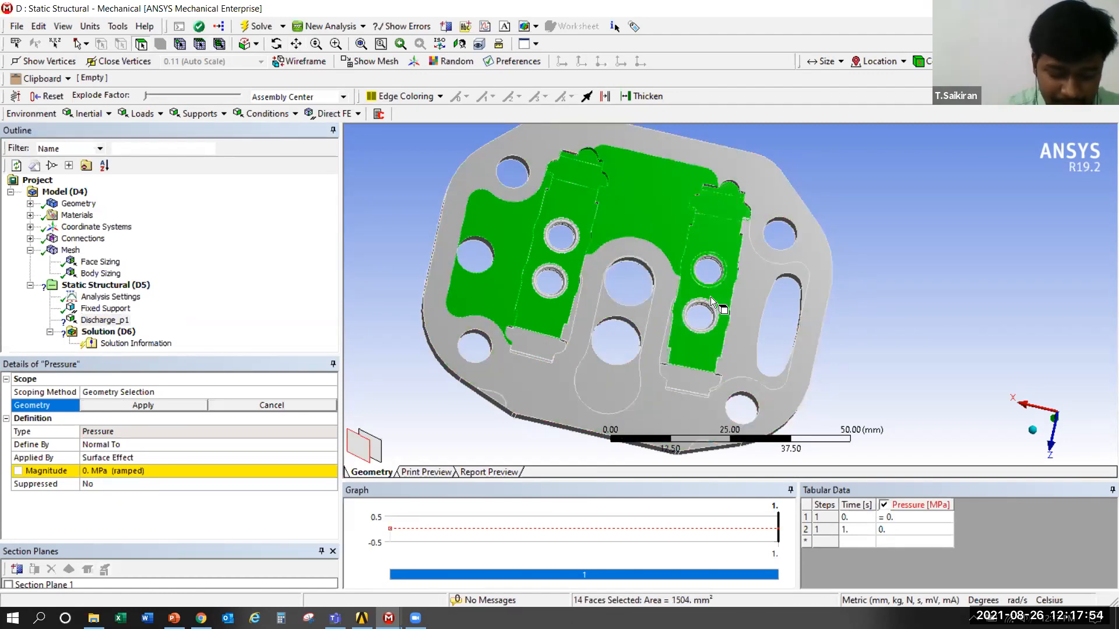
left_click(711, 250, "ctrl")
left_click(720, 236, "ctrl")
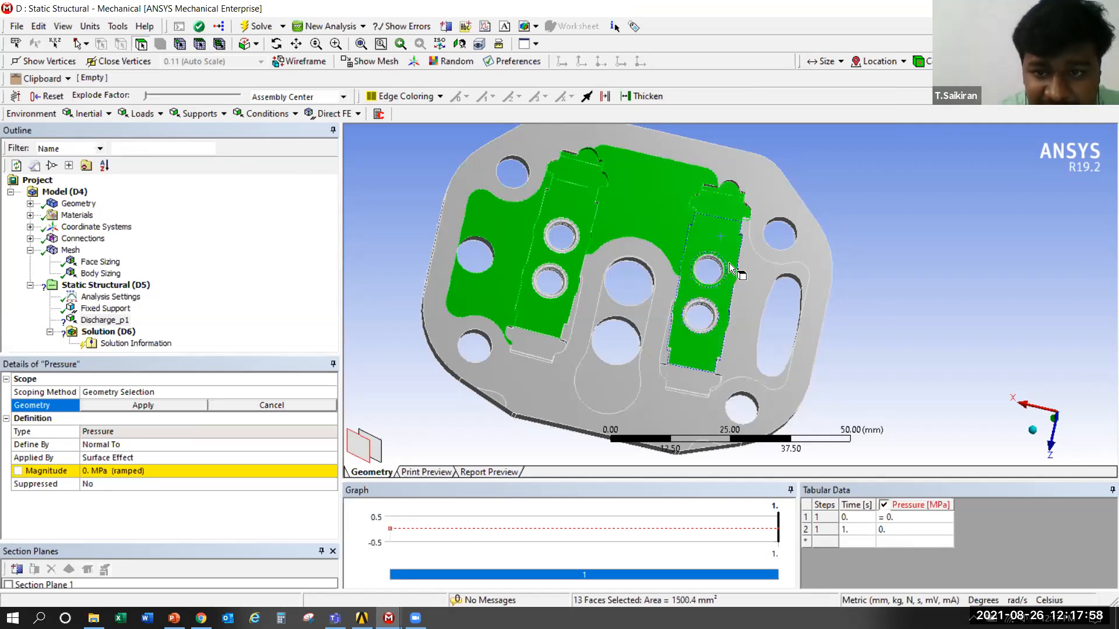
left_click(727, 267, "ctrl")
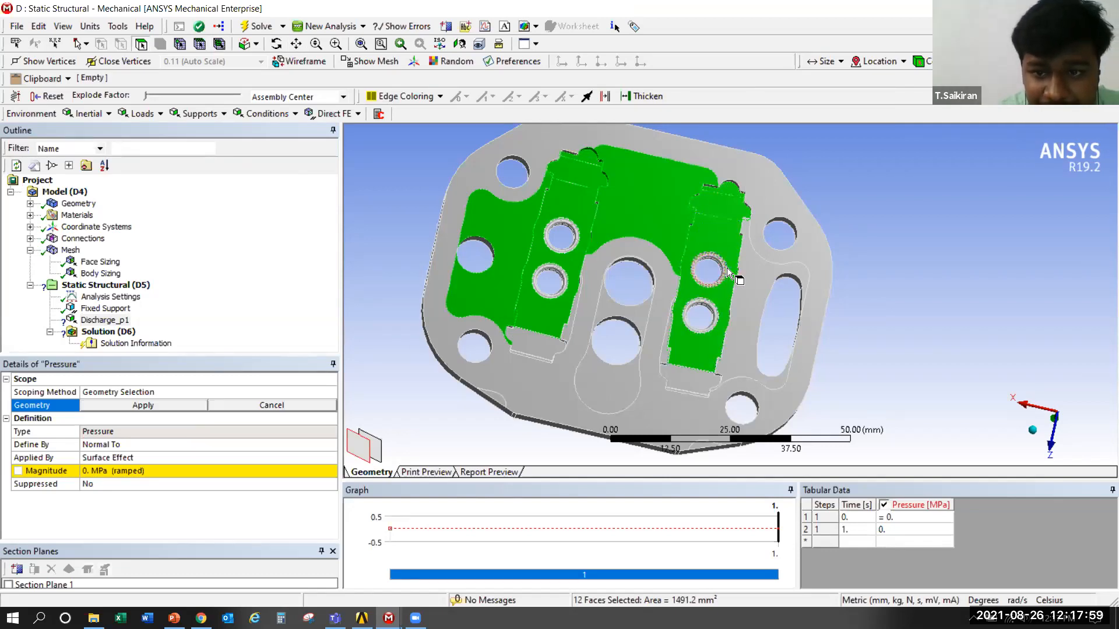
left_click(684, 380, "ctrl")
left_click(741, 305, "ctrl")
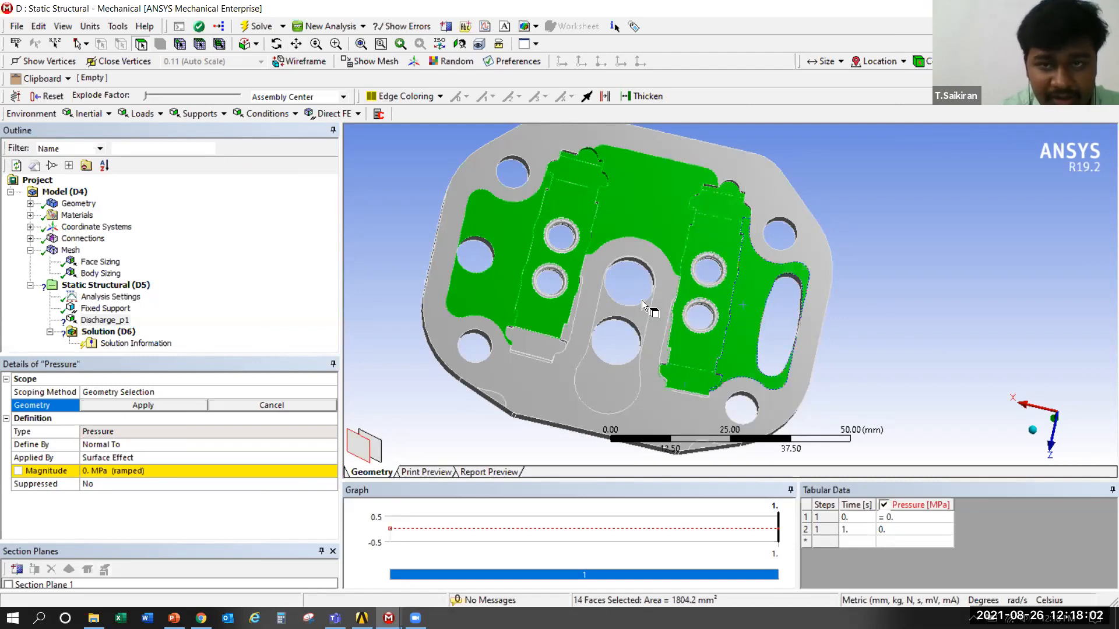
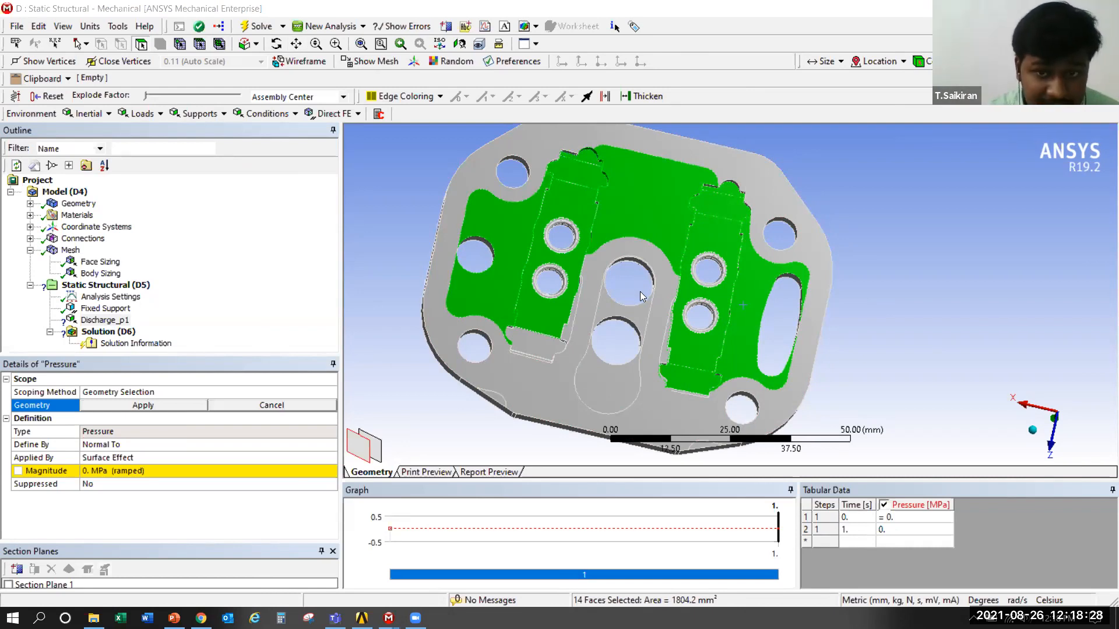
Scope Discharge_p1 to the selected recessed faces and set its magnitude to 2.5851 MPa
middle_click_drag(801, 345, 752, 356)
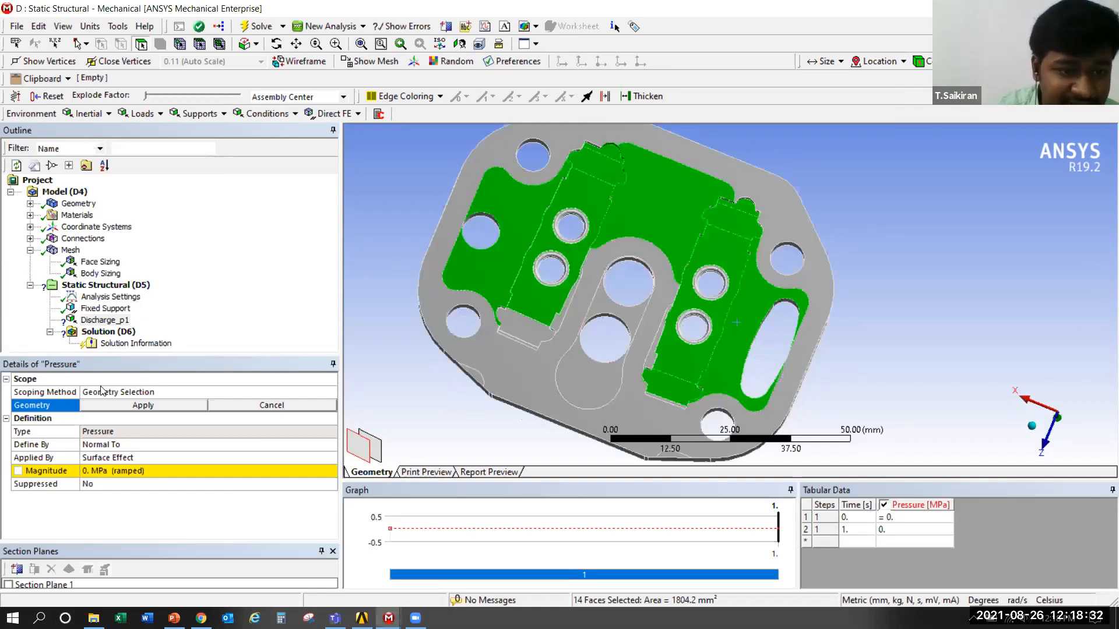
left_click(145, 405)
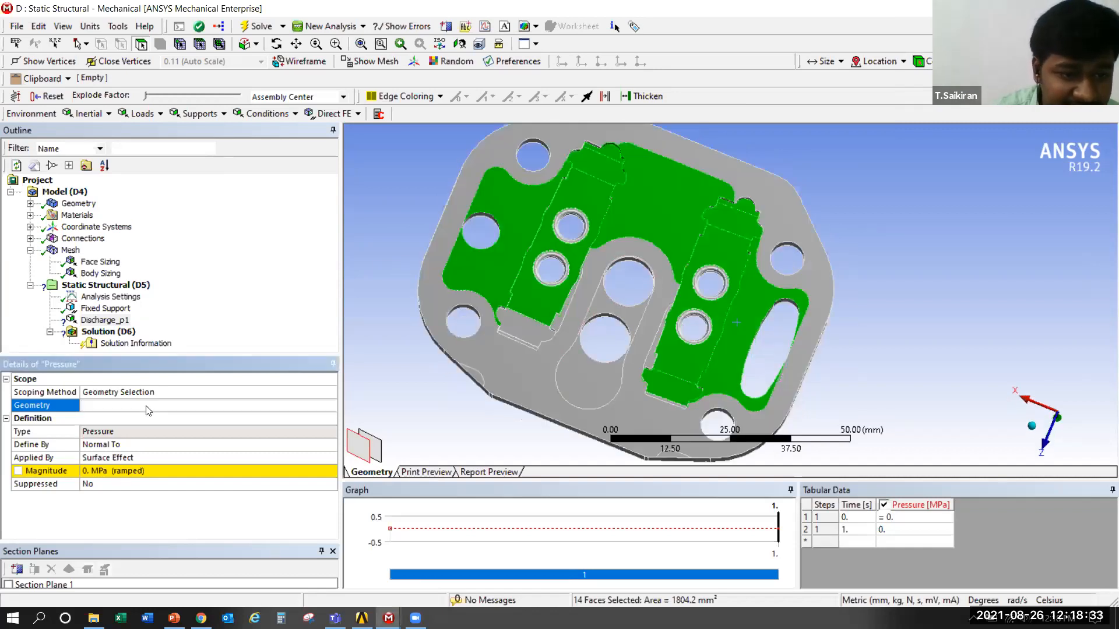
left_click(134, 470)
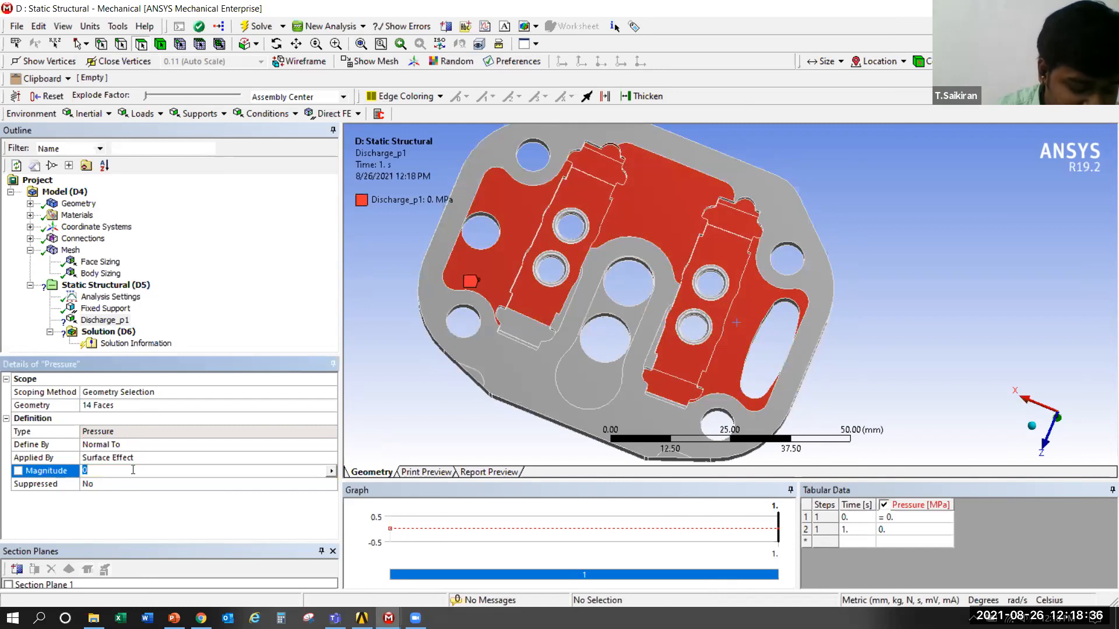
type("2.5851")
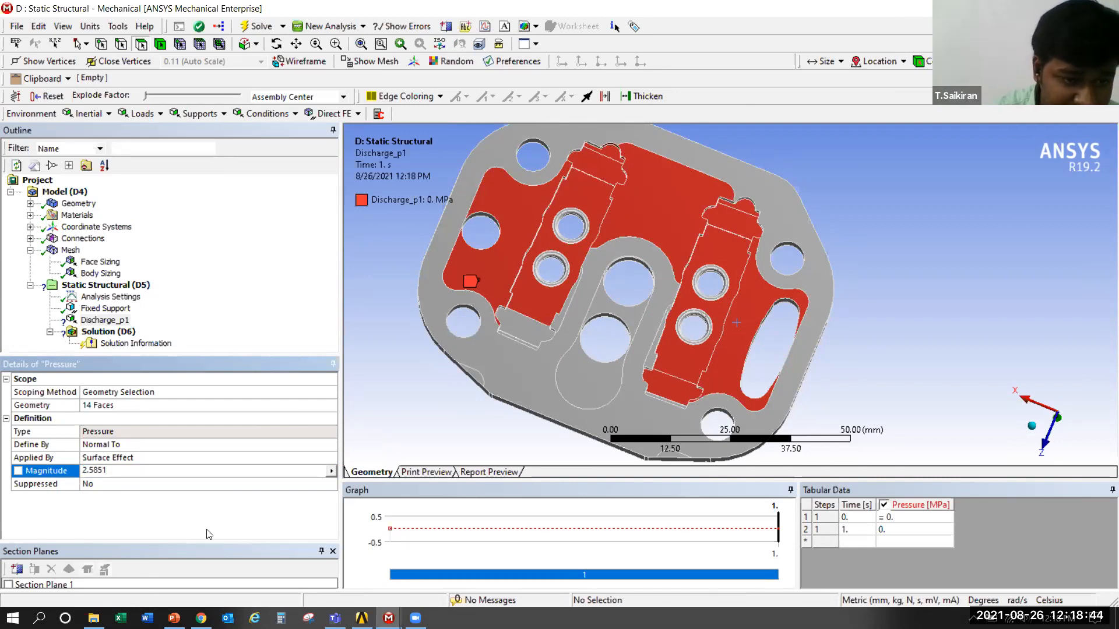
key("Return")
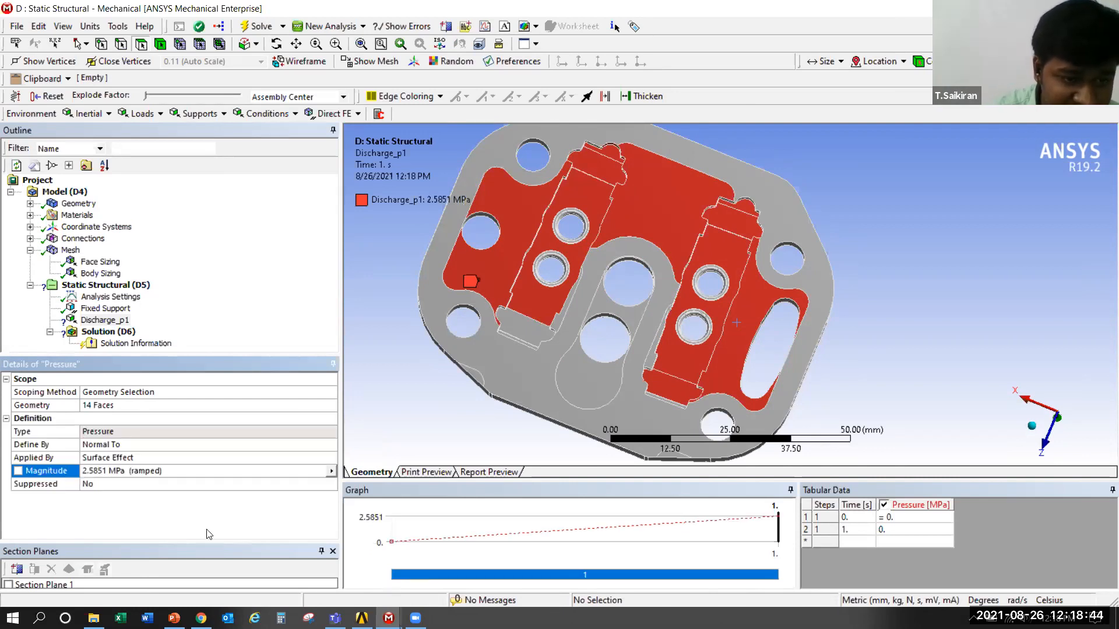
Add the missed end faces of both valve recesses to the geometry scope of Discharge_p1
scroll(518, 344, "up", 3)
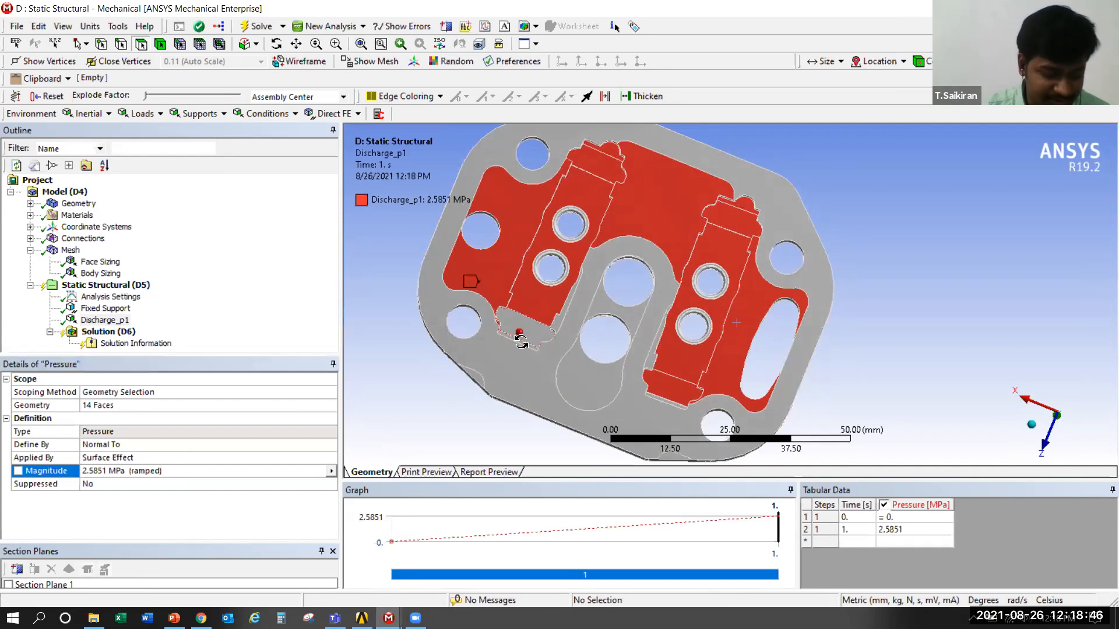
scroll(516, 340, "up", 3)
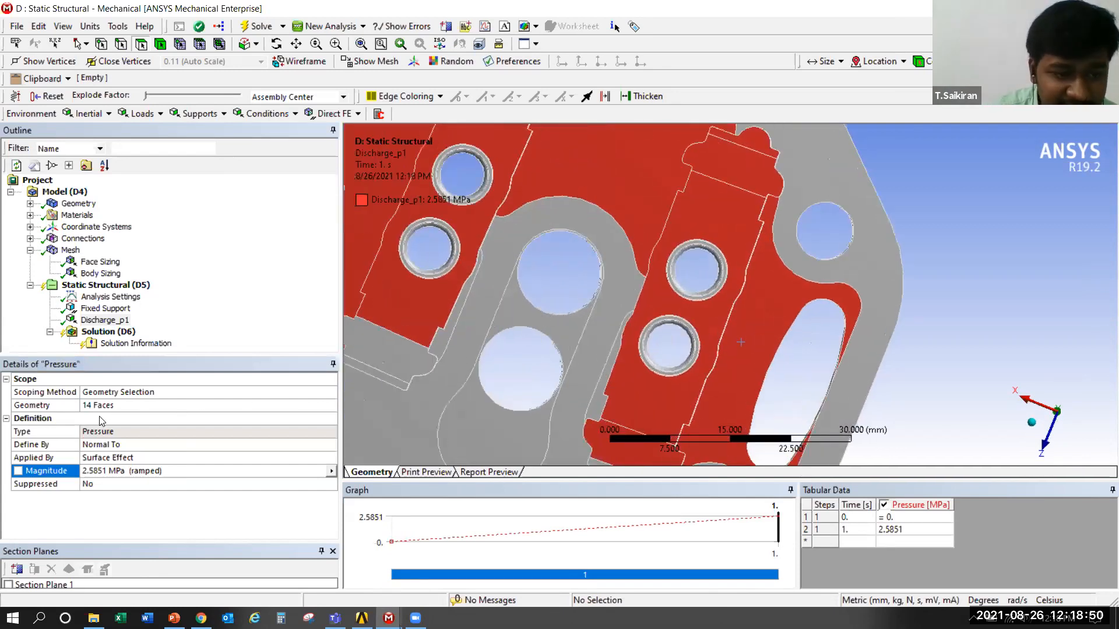
scroll(589, 299, "down", 3)
scroll(589, 300, "down", 2)
middle_click_drag(579, 305, 593, 288, "ctrl")
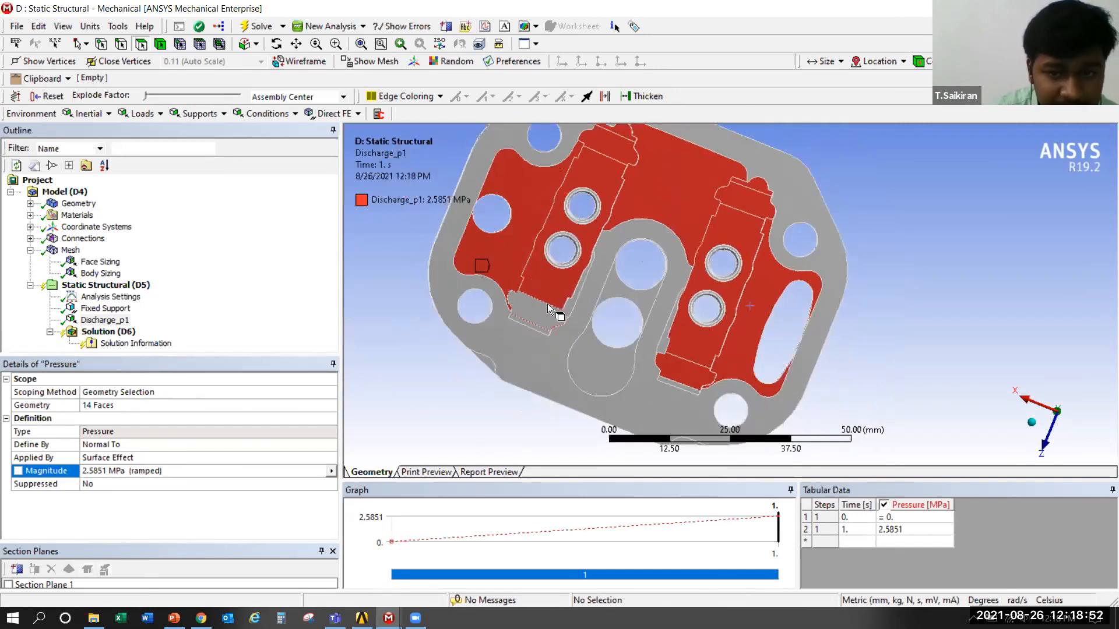
left_click(543, 307)
left_click(537, 326, "ctrl")
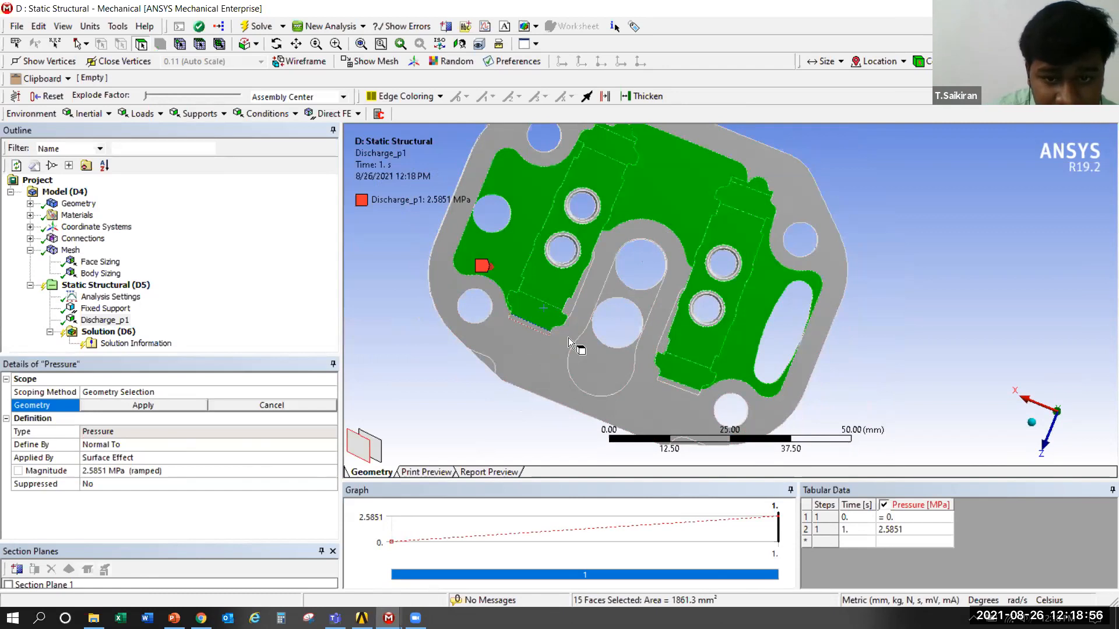
left_click(684, 384, "ctrl")
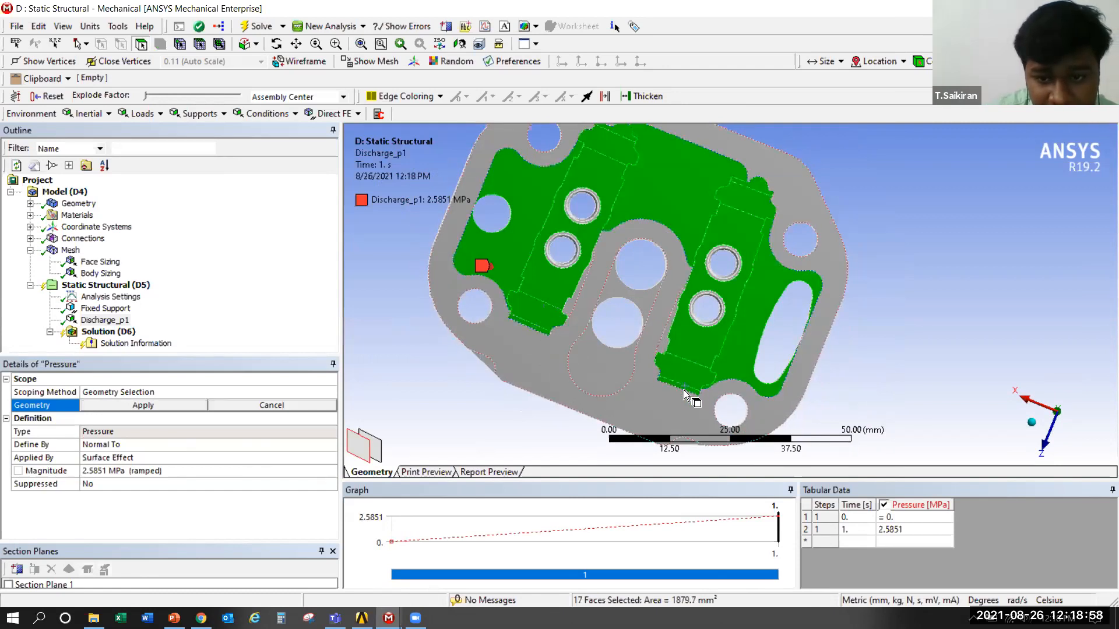
left_click(124, 405)
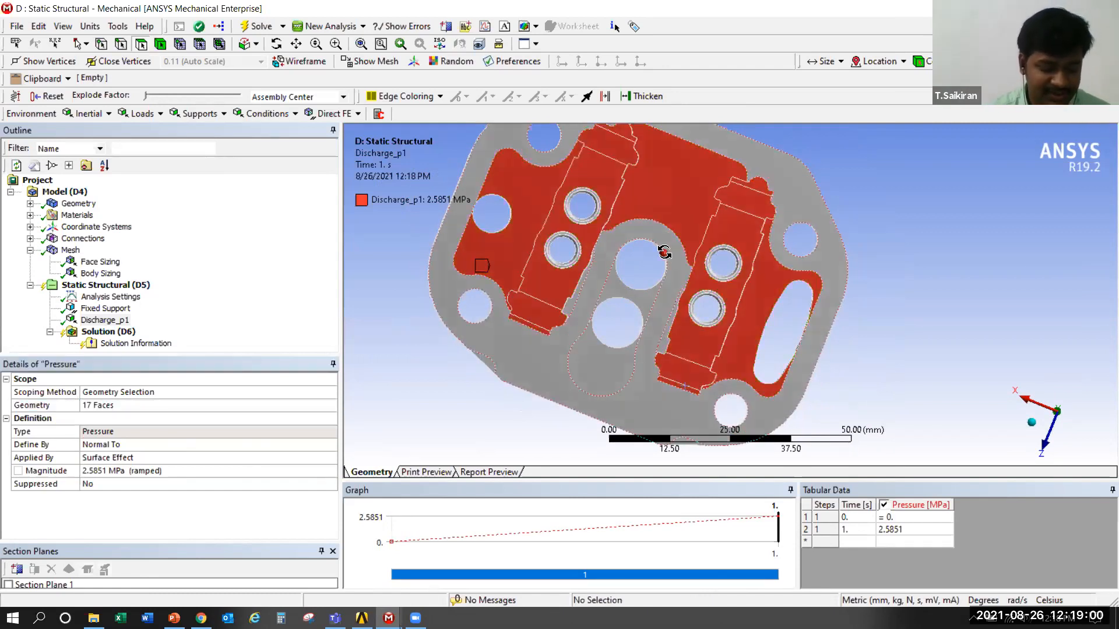
Insert another Pressure load under Static Structural with the valve plate's opposite, flat side facing the view
middle_click_drag(664, 252, 633, 274)
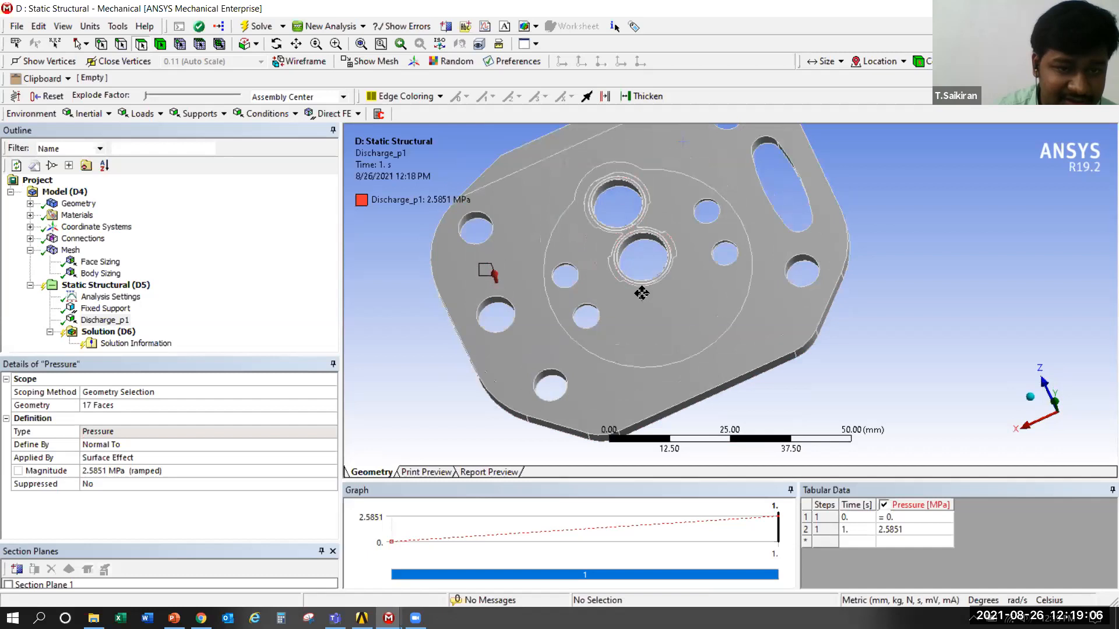
scroll(640, 242, "up", 3)
right_click(99, 286)
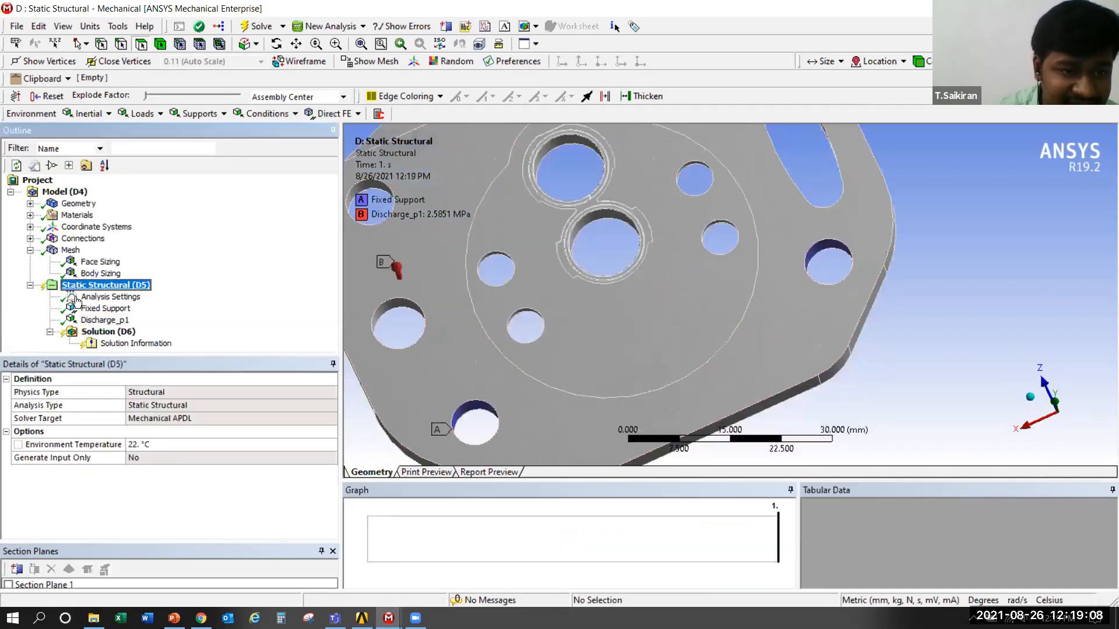
mouse_move(225, 293)
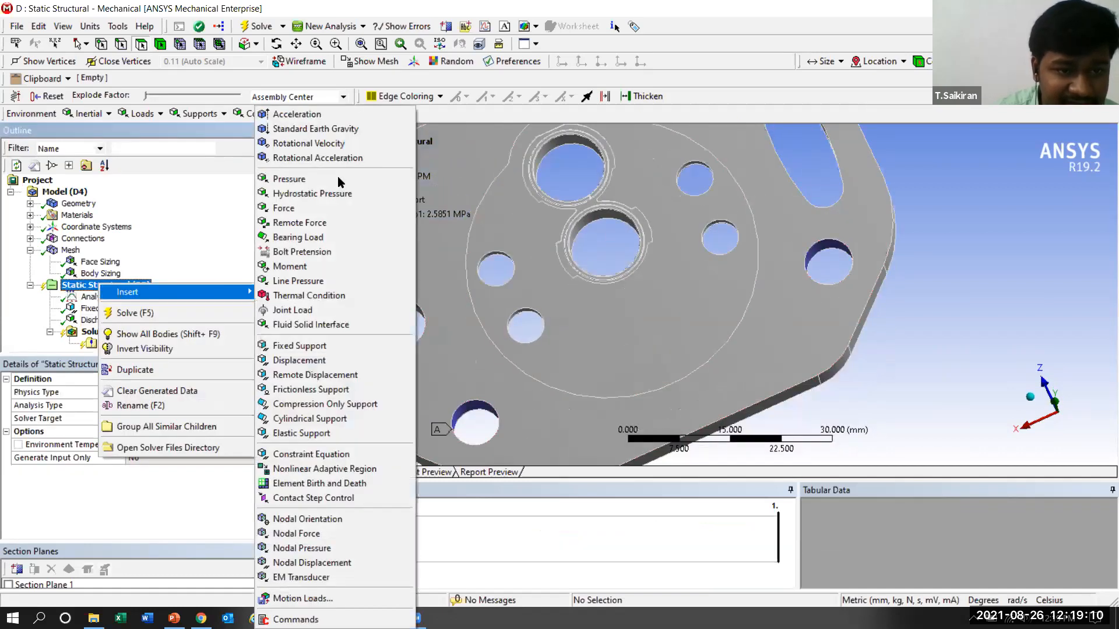
left_click(291, 179)
Rename the new Pressure load as disch_p2
right_click(86, 325)
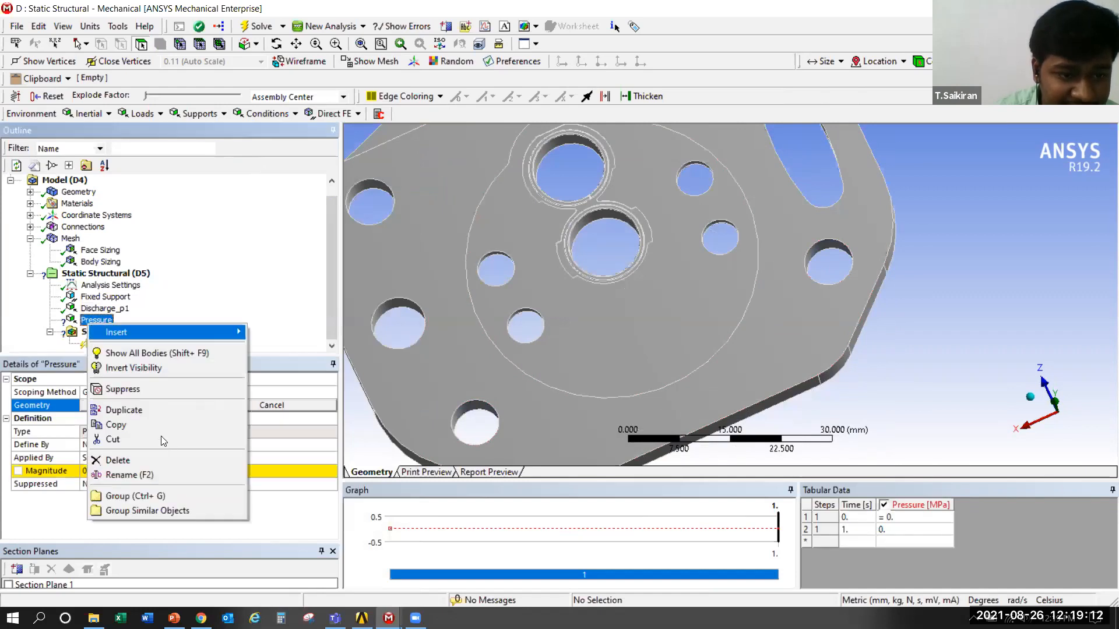
left_click(164, 473)
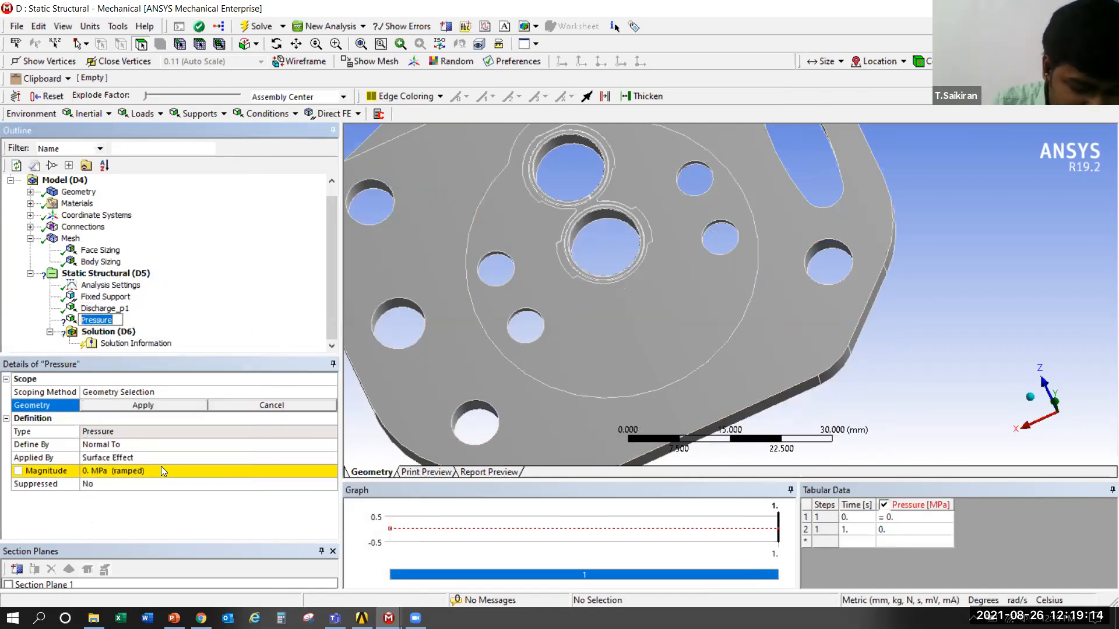
type("d")
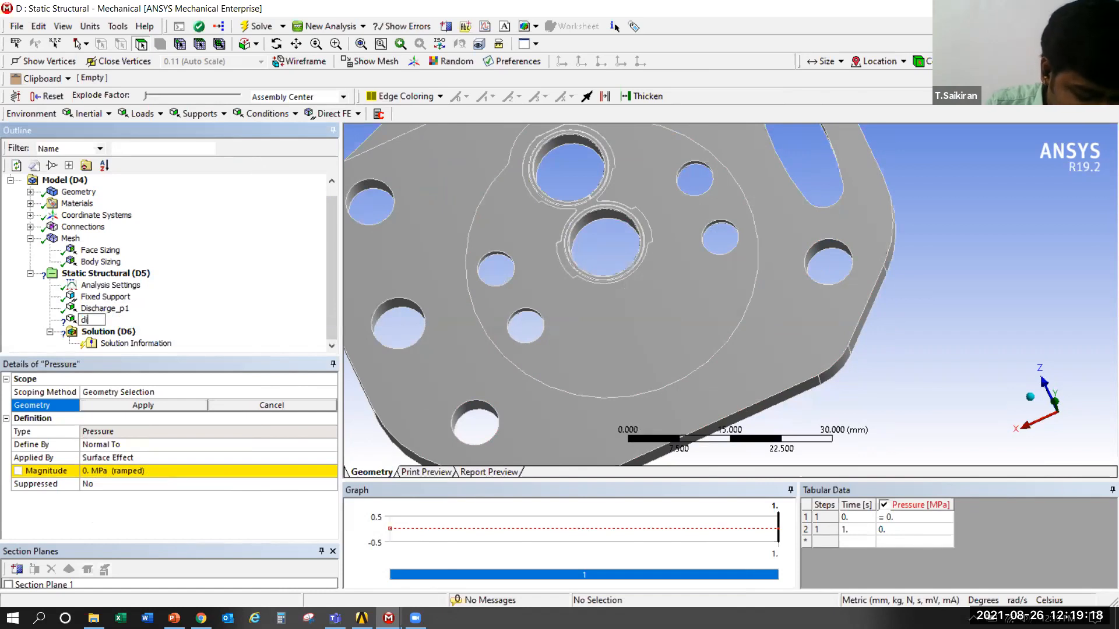
type("isc")
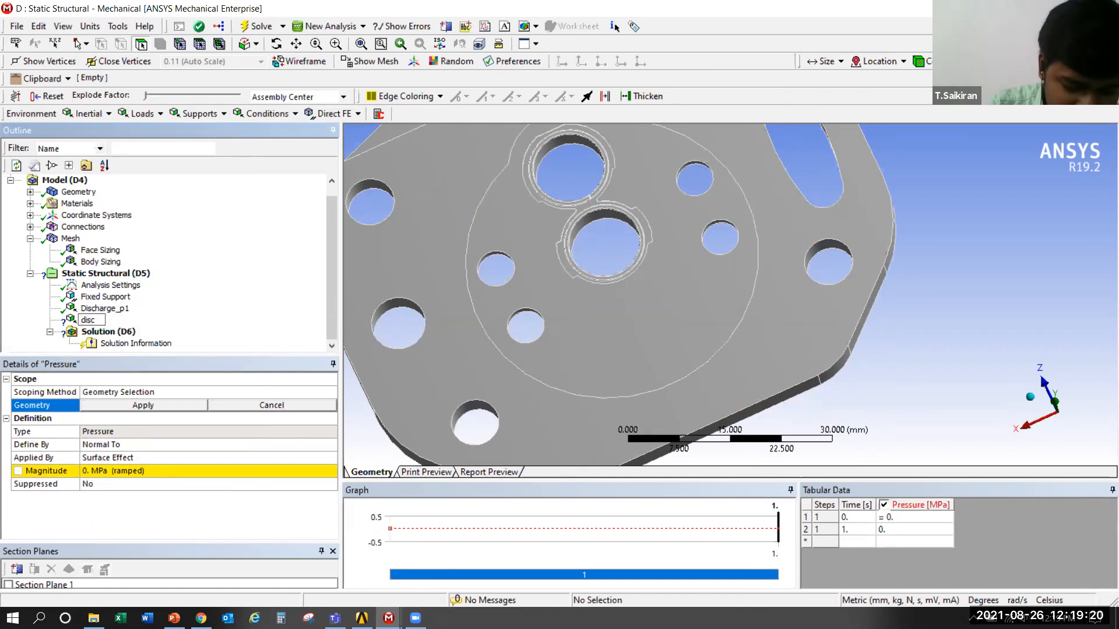
type("h")
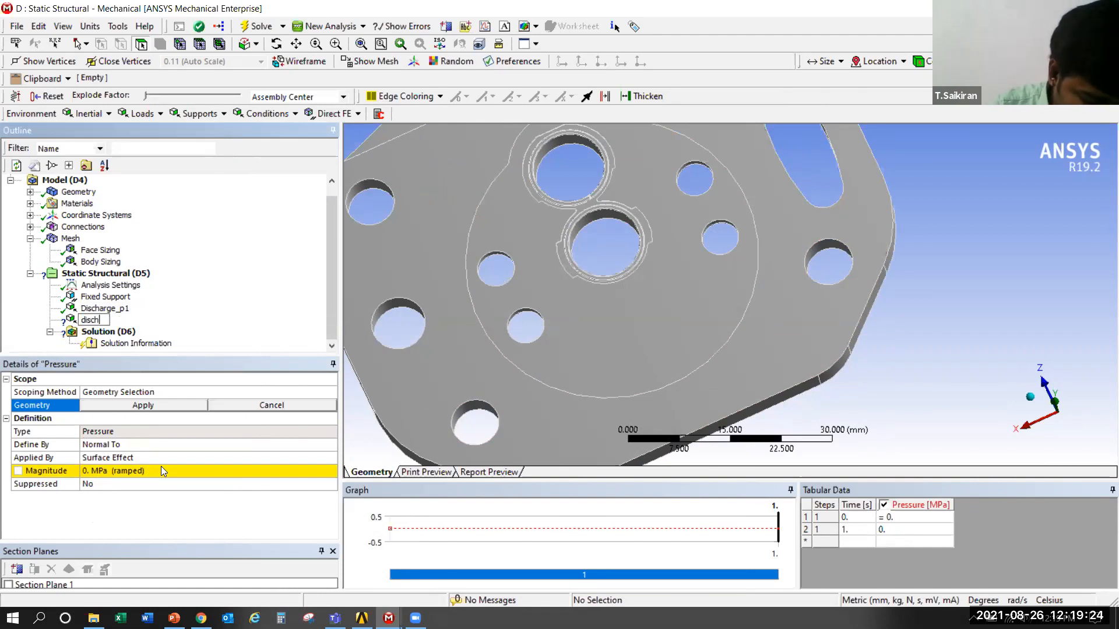
type("_p2")
key("Return")
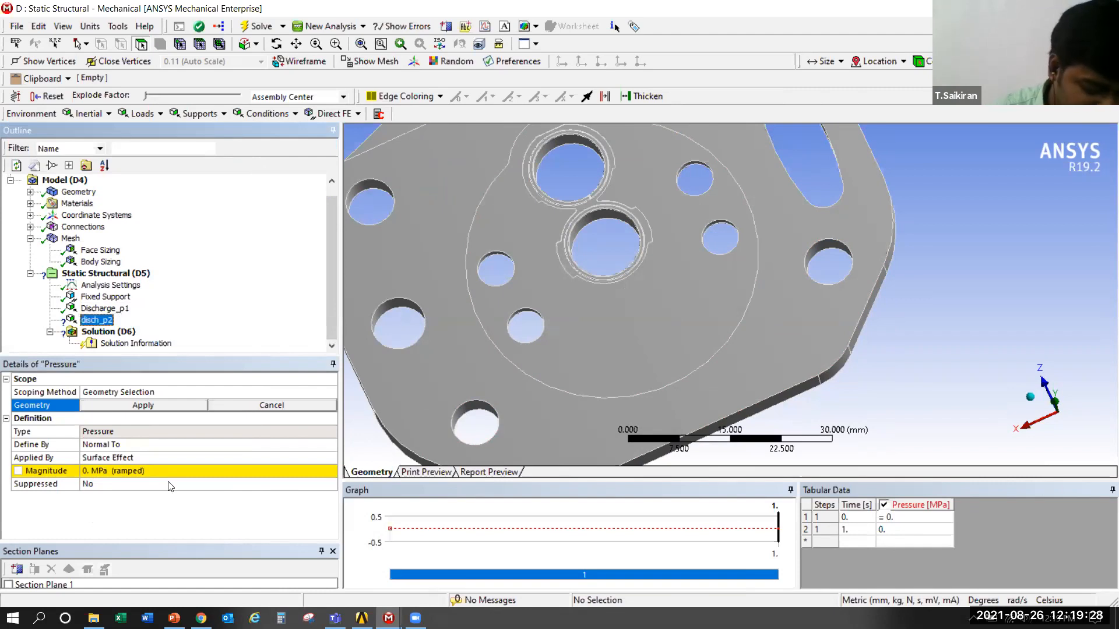
Scope disch_p2 to the large circular face around the ports and set its magnitude to 2.2585 MPa
left_click(689, 328)
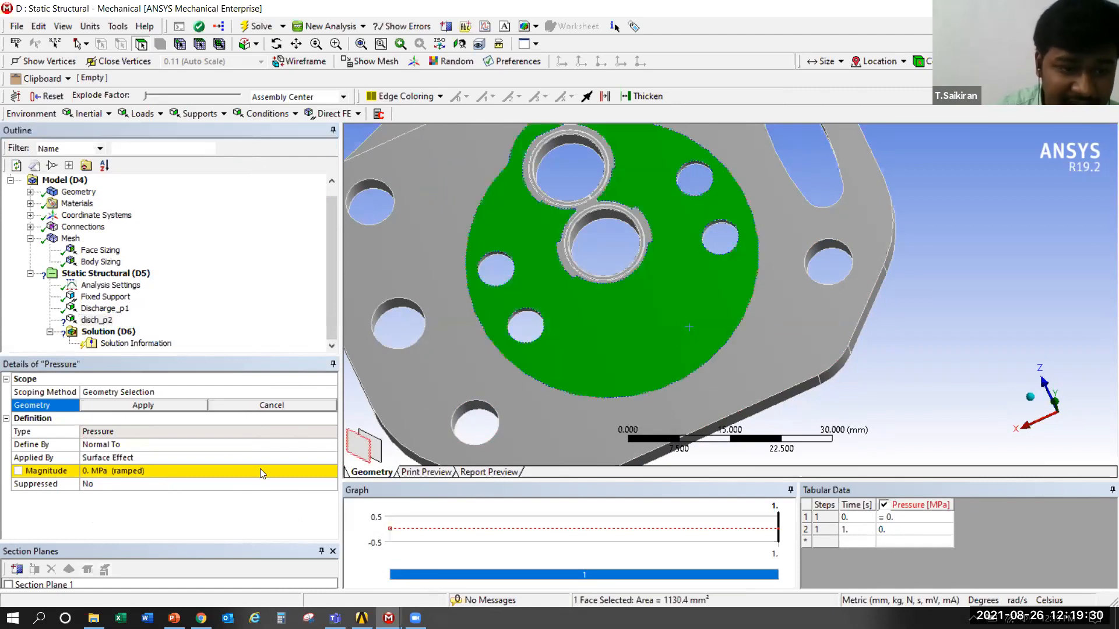
left_click(152, 410)
left_click(148, 469)
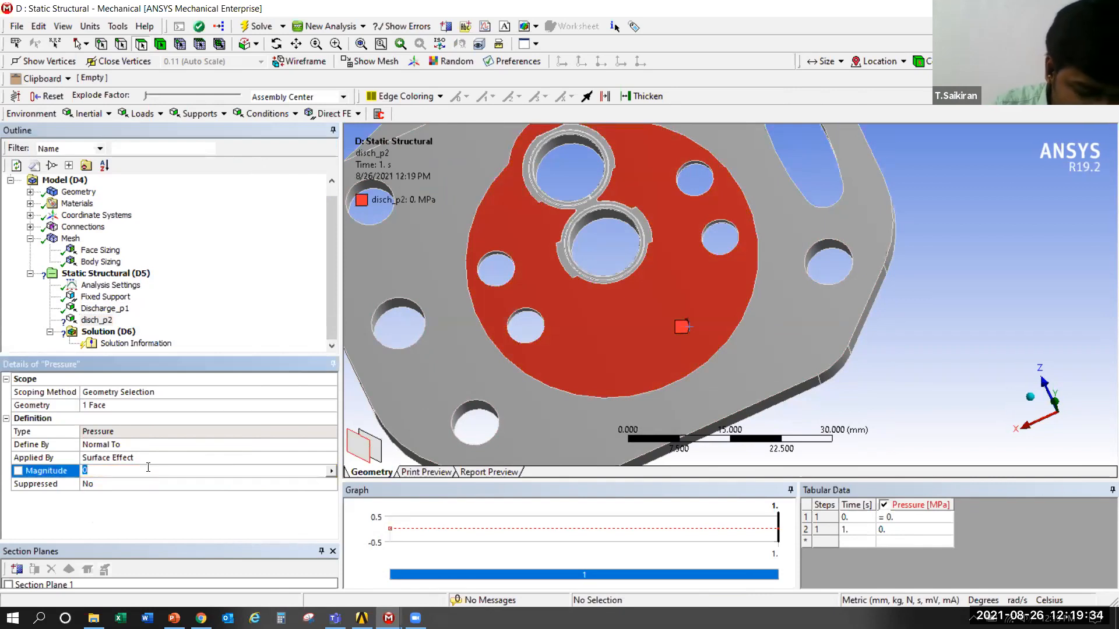
type("2.2")
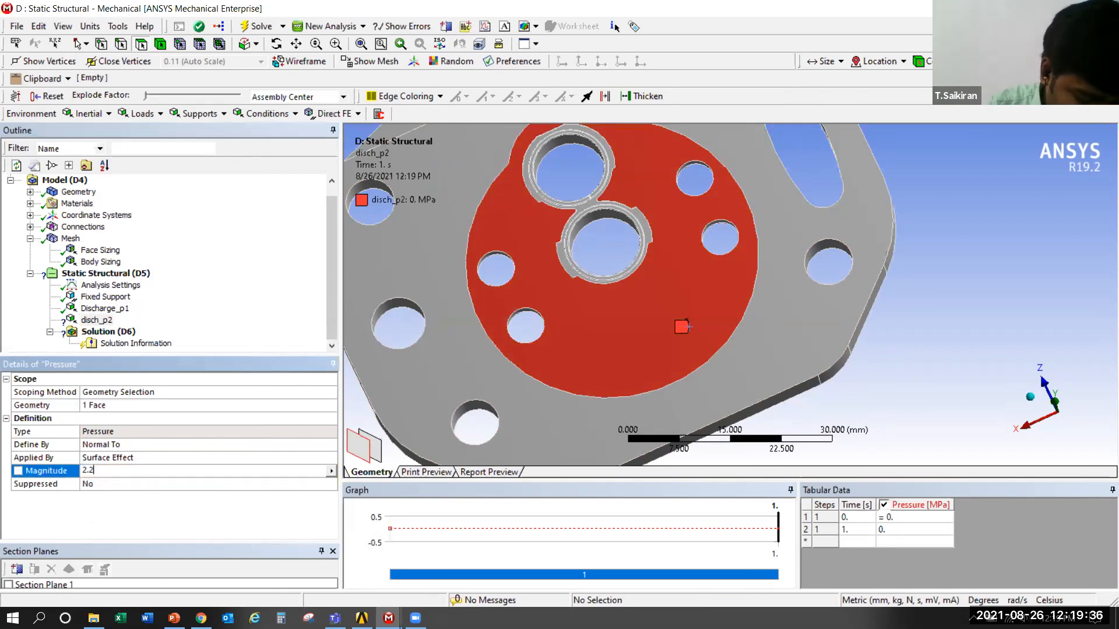
type("585")
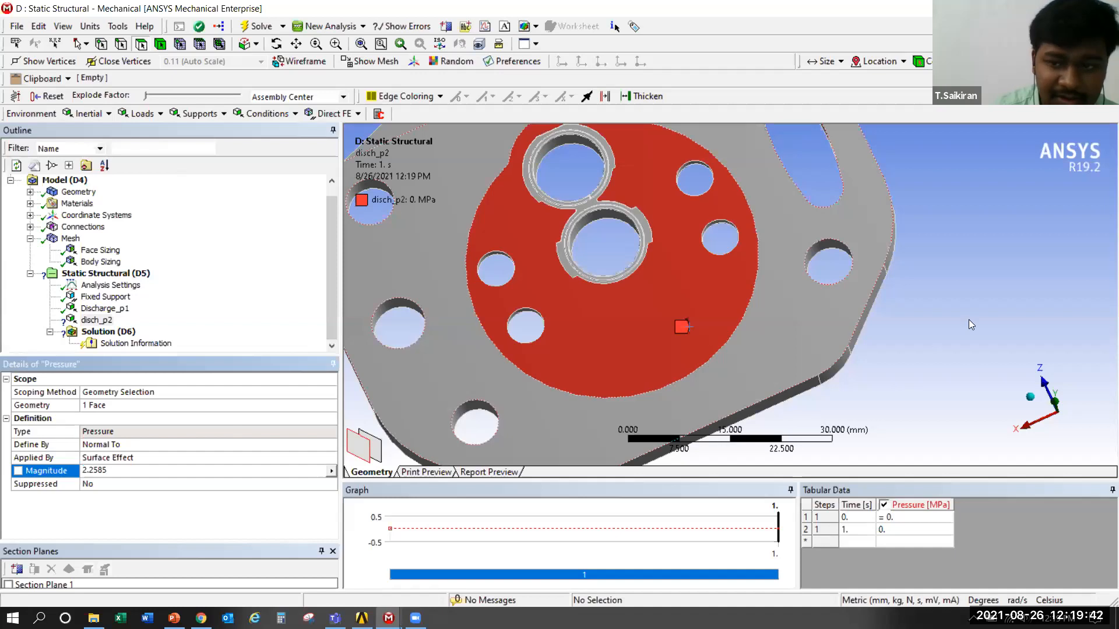
key("Return")
Examine both sides of the valve plate to review the face loaded by disch_p2 and the remaining recesses
middle_click_drag(814, 319, 814, 331)
scroll(810, 326, "down", 2)
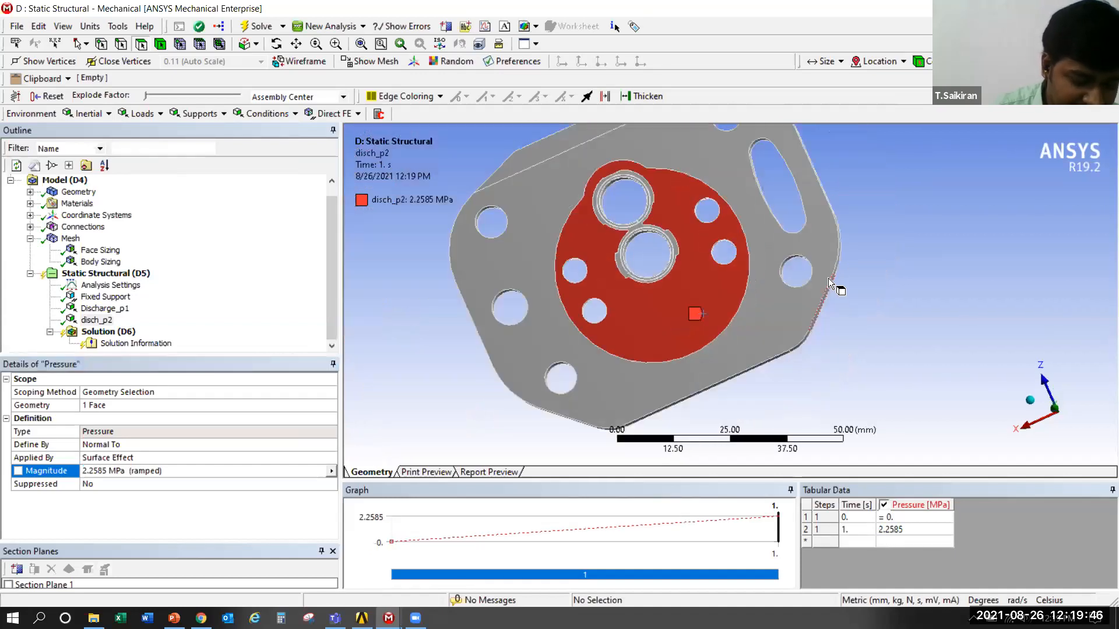
middle_click_drag(808, 236, 795, 299)
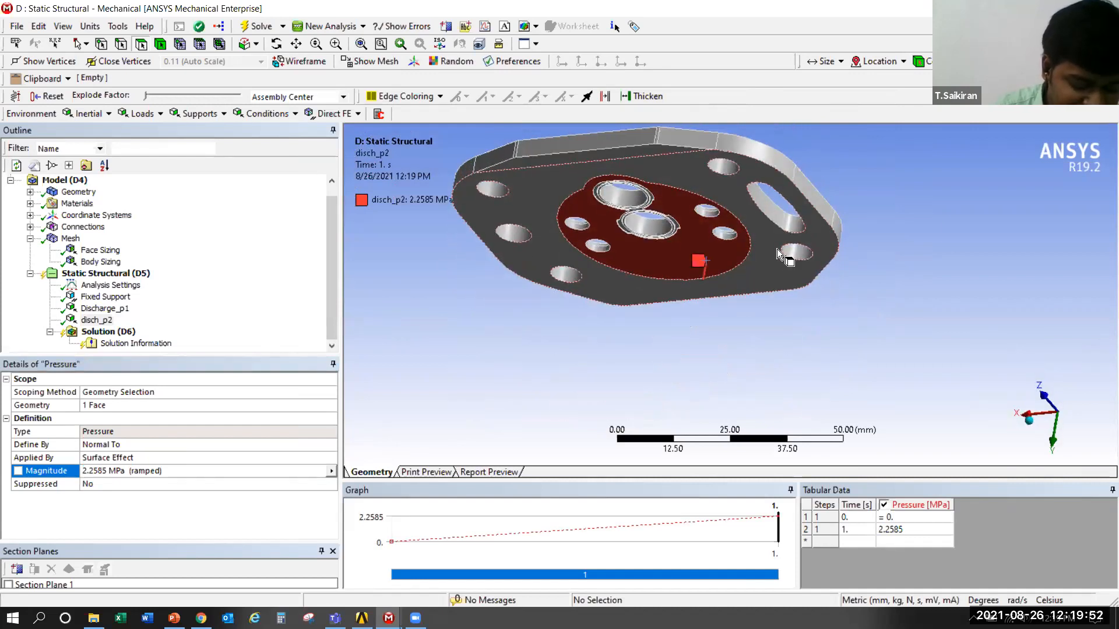
middle_click_drag(778, 255, 727, 283)
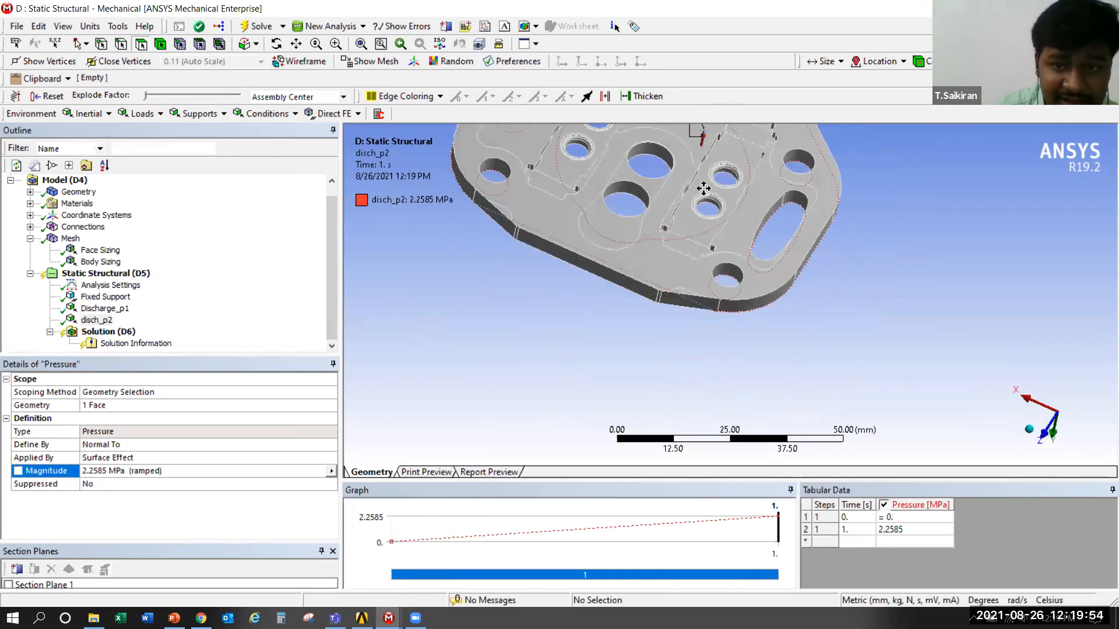
middle_click(729, 274)
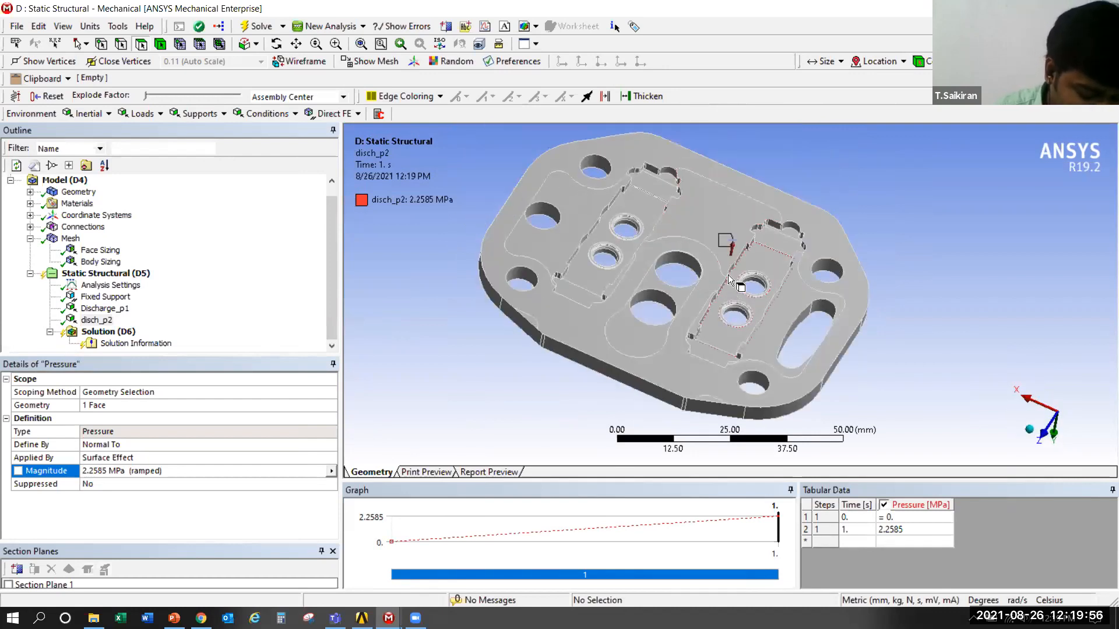
middle_click_drag(736, 236, 640, 295)
scroll(641, 295, "up", 3)
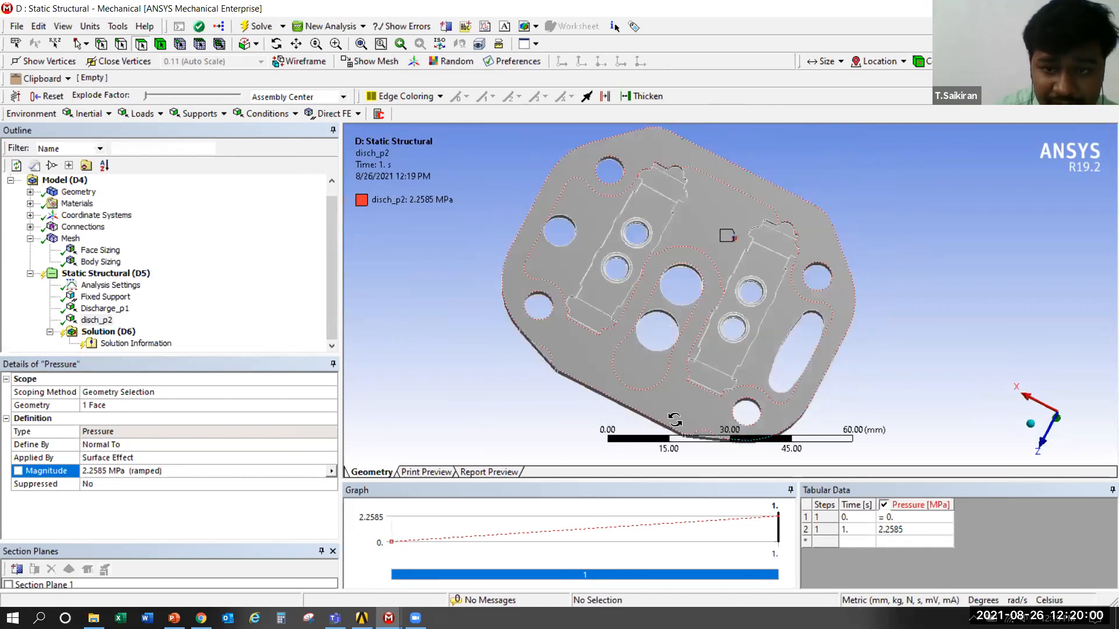
scroll(671, 419, "up", 3)
middle_click_drag(664, 411, 655, 174)
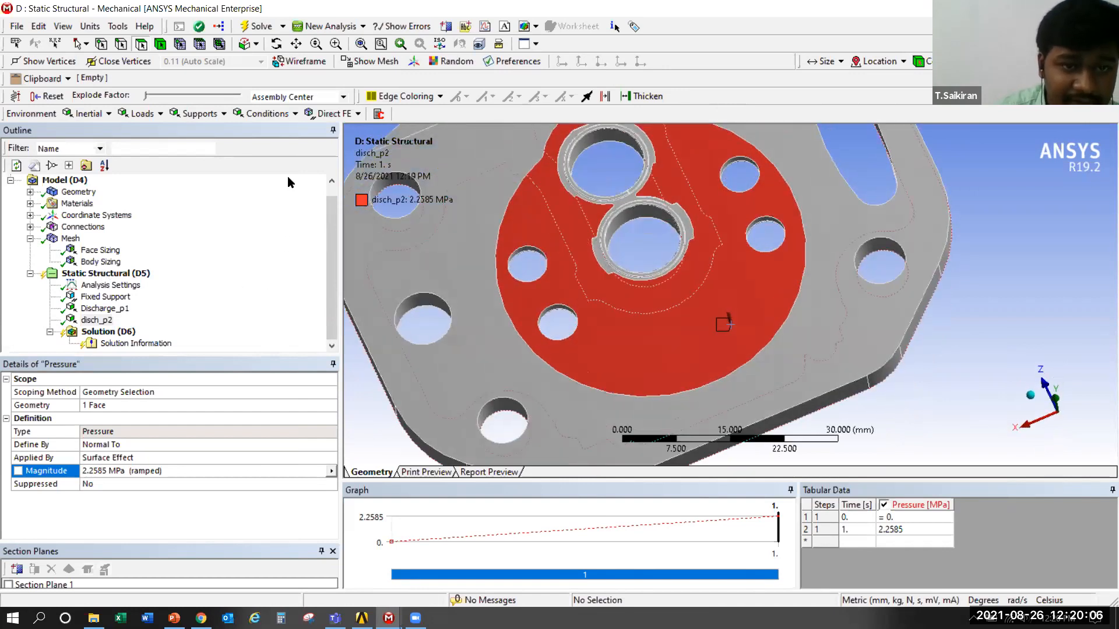
Insert a further Pressure load under Static Structural, following disch_p2
right_click(107, 274)
mouse_move(187, 285)
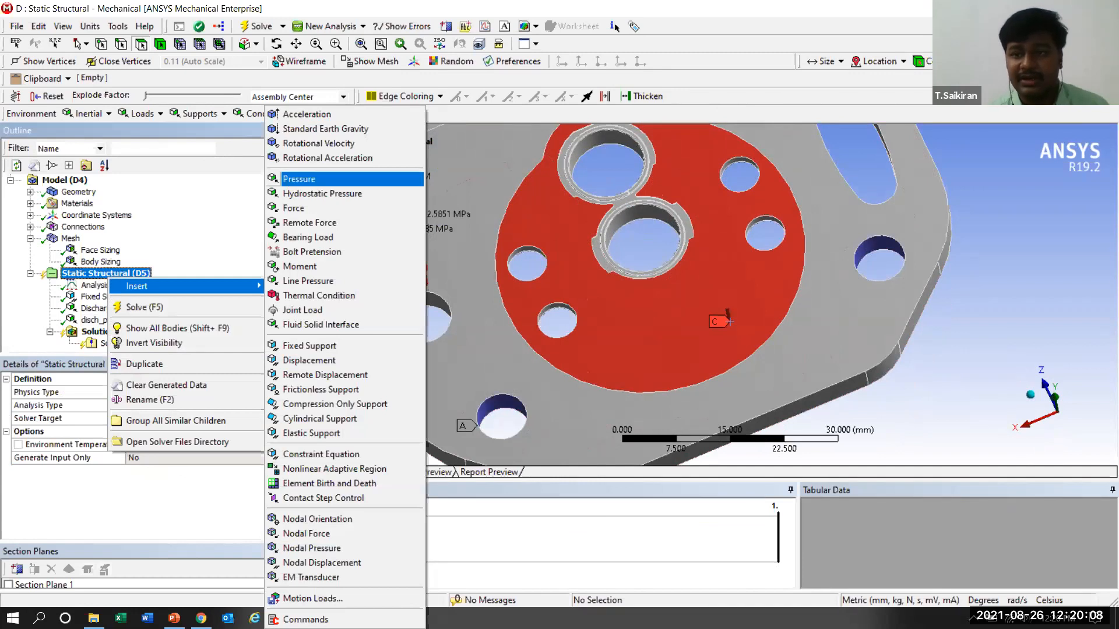
left_click(295, 179)
Switch to the Multiple Systems Mechanical window and hide all bodies except the valve plate
key("alt+Tab")
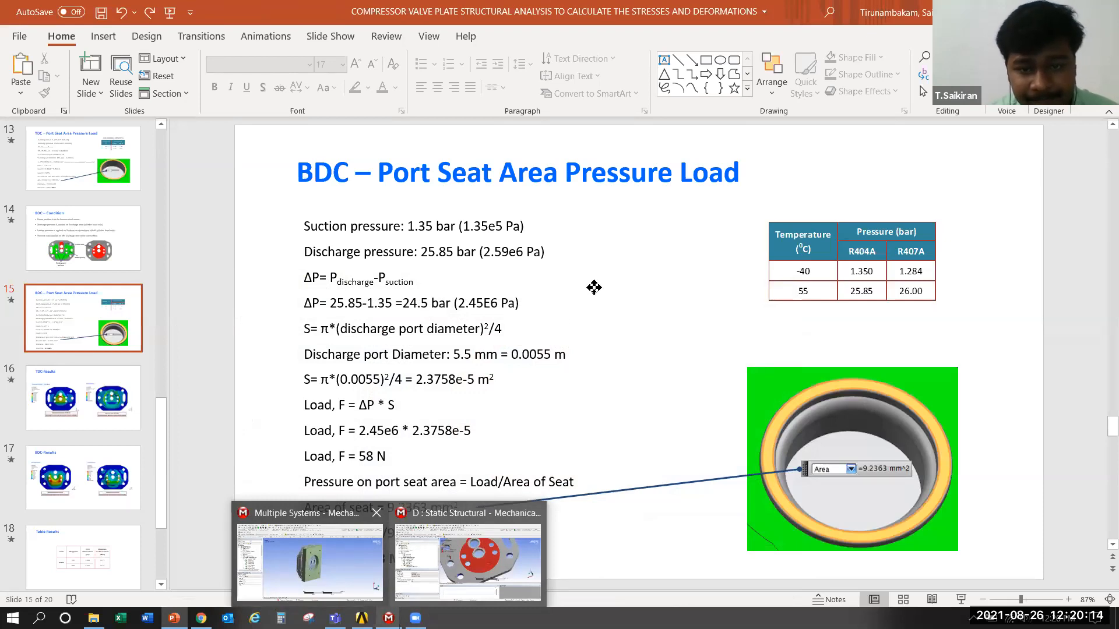
key("alt+Tab")
left_click_drag(567, 287, 569, 295)
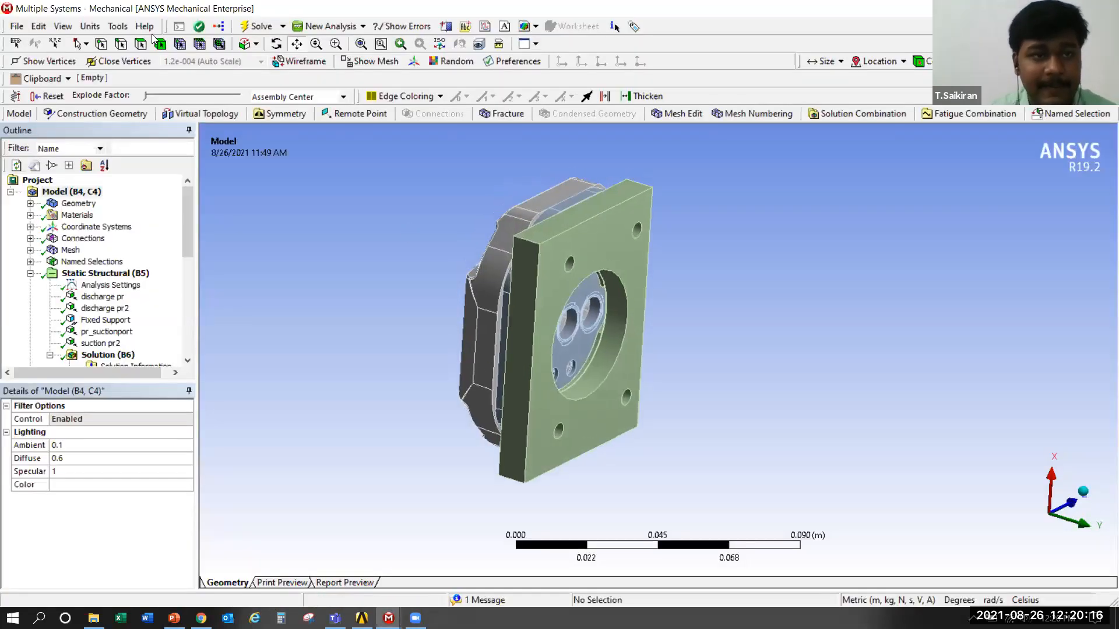
key("ctrl+b")
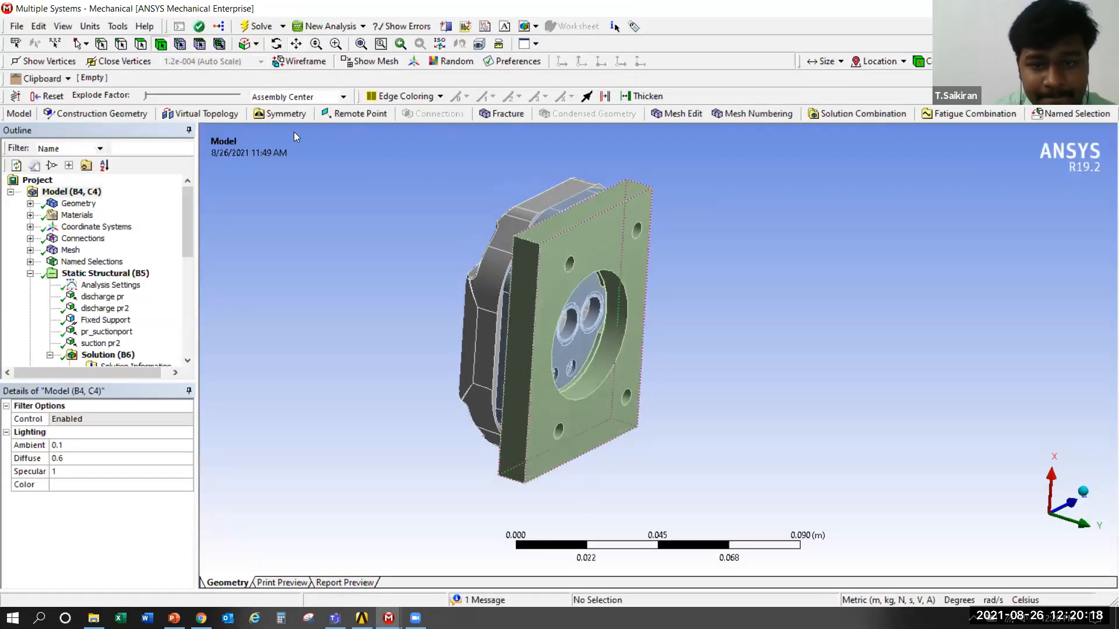
right_click(589, 287)
left_click(682, 296)
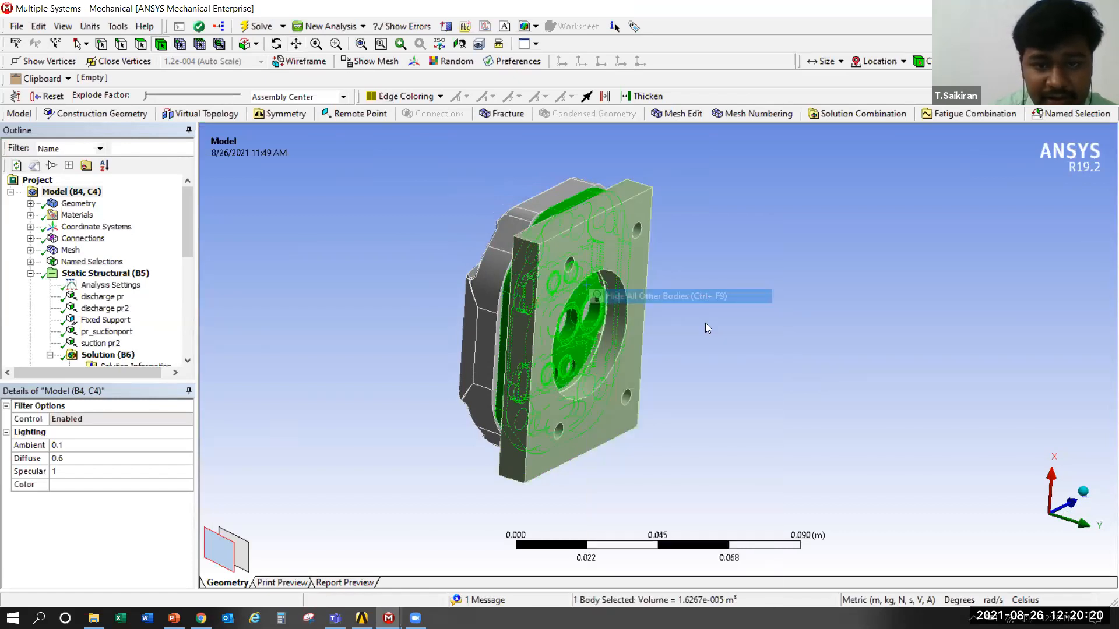
Review the discharge pr and discharge pr2 pressure loads on both sides of the reference valve plate
left_click(103, 296)
middle_click_drag(441, 330, 509, 270)
scroll(509, 270, "up", 5)
middle_click_drag(504, 320, 380, 249)
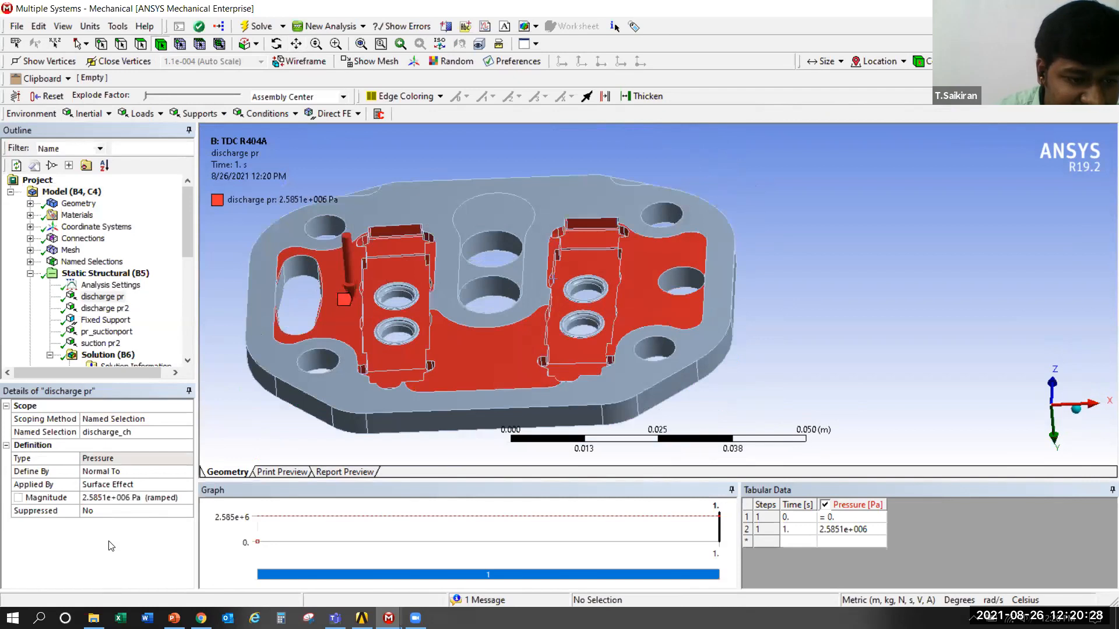
left_click(97, 308)
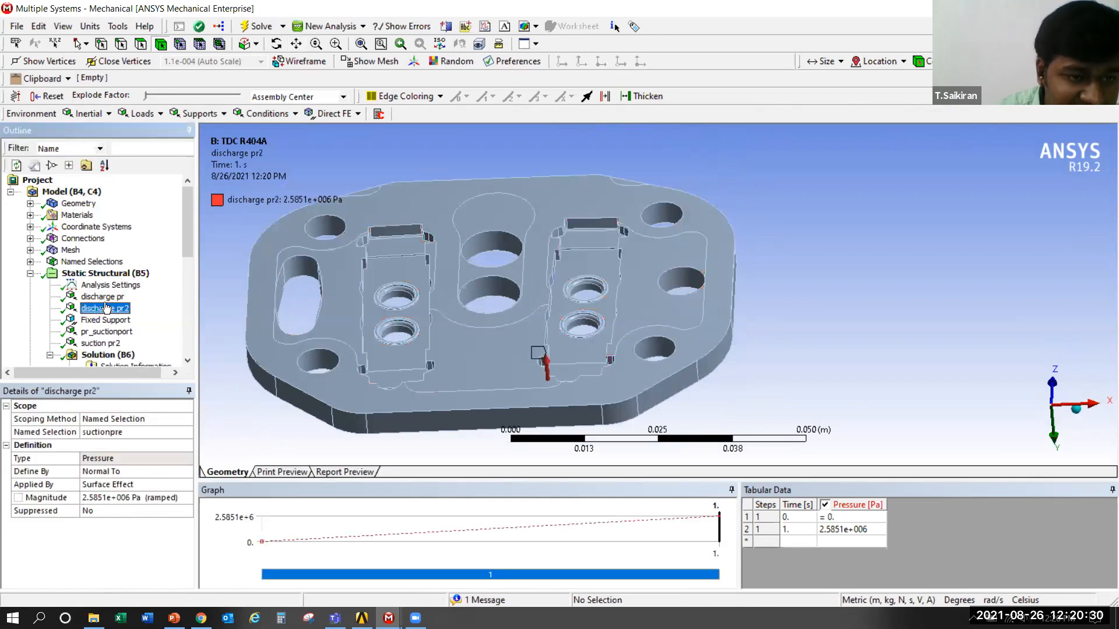
middle_click_drag(421, 187, 521, 209)
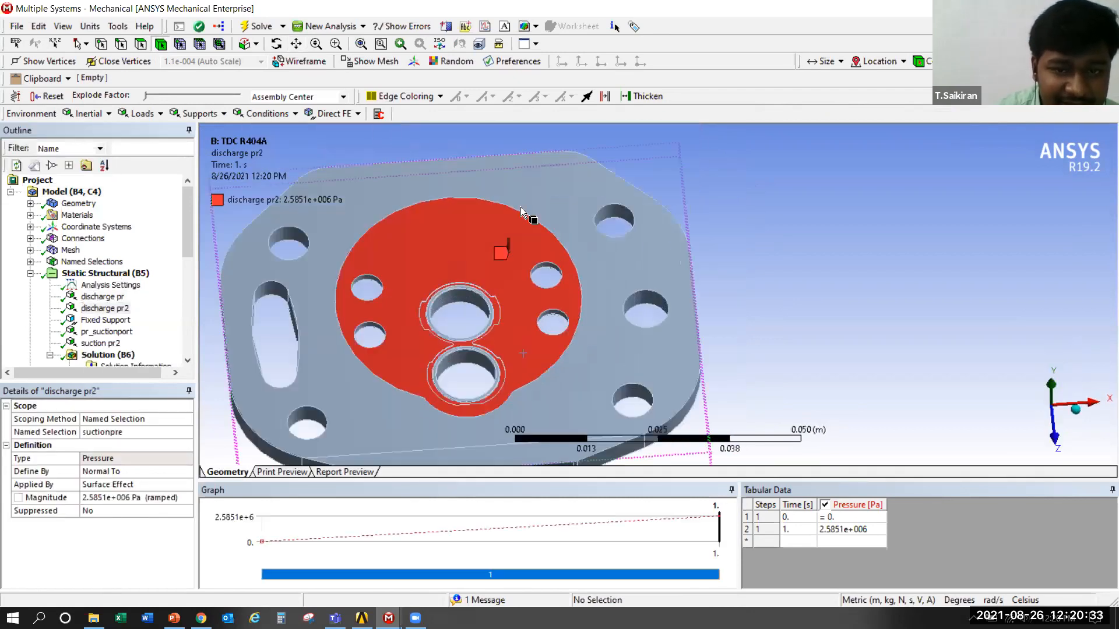
Review the reference model's Fixed Support, pr_suctionport and suction pr2 loads, examining the suction port seats and keyhole-shaped recess
left_click(106, 320)
left_click(107, 331)
scroll(402, 323, "up", 5)
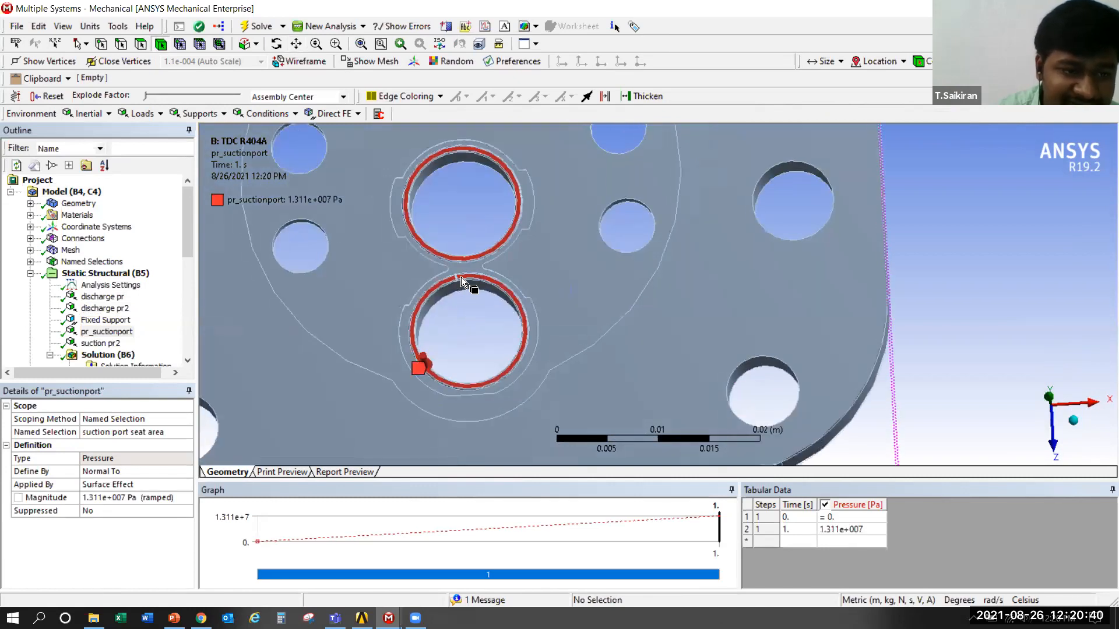
left_click(101, 343)
middle_click_drag(535, 316, 487, 260)
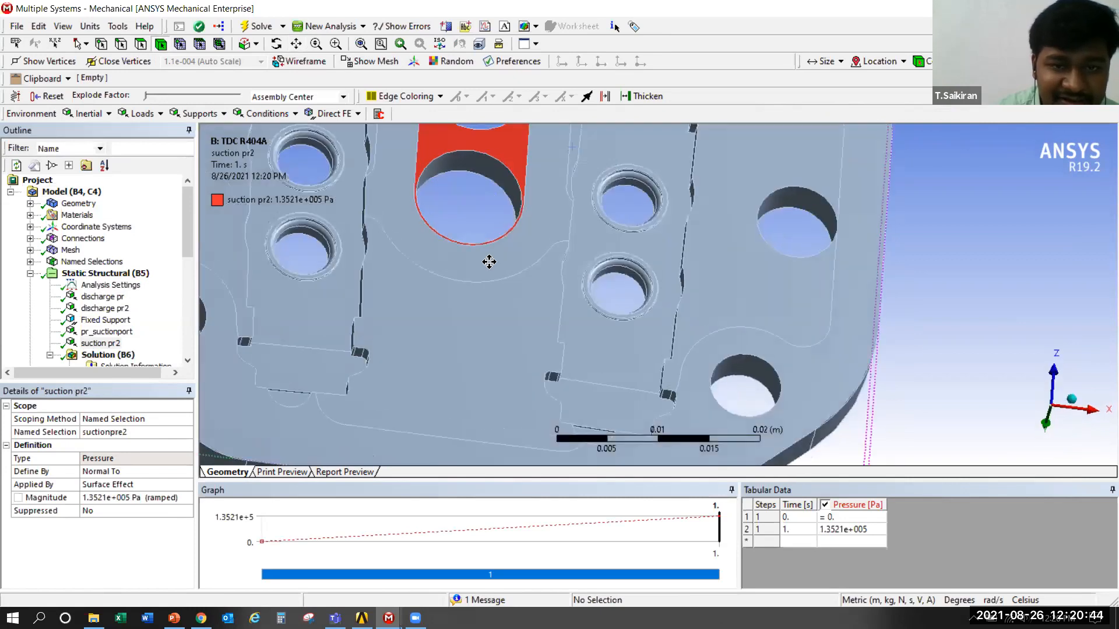
scroll(495, 320, "up", 4)
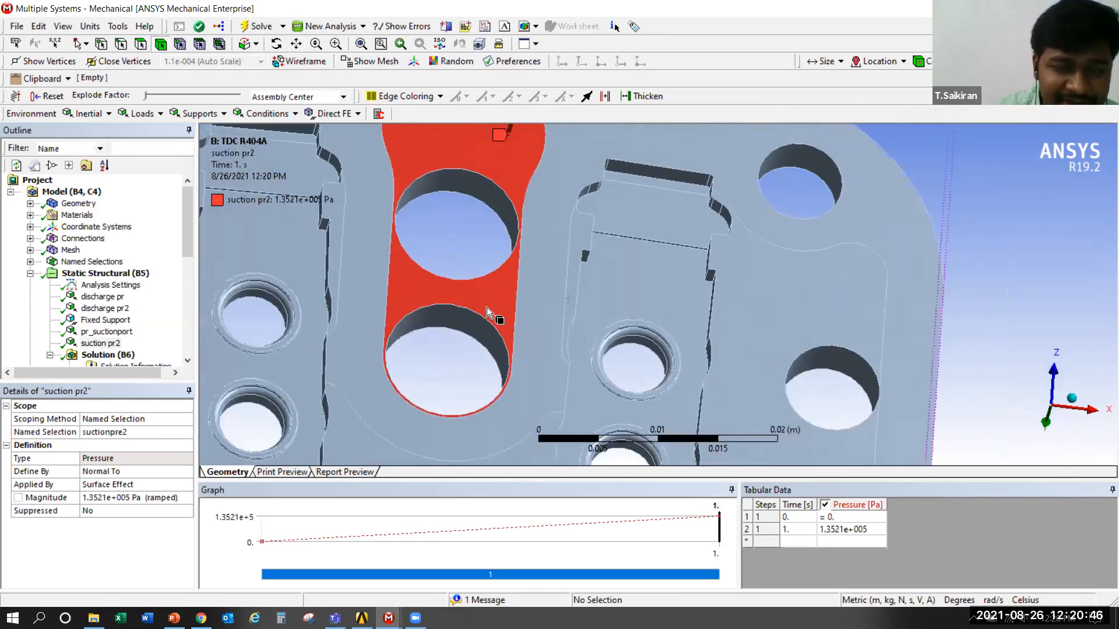
scroll(504, 177, "down", 2)
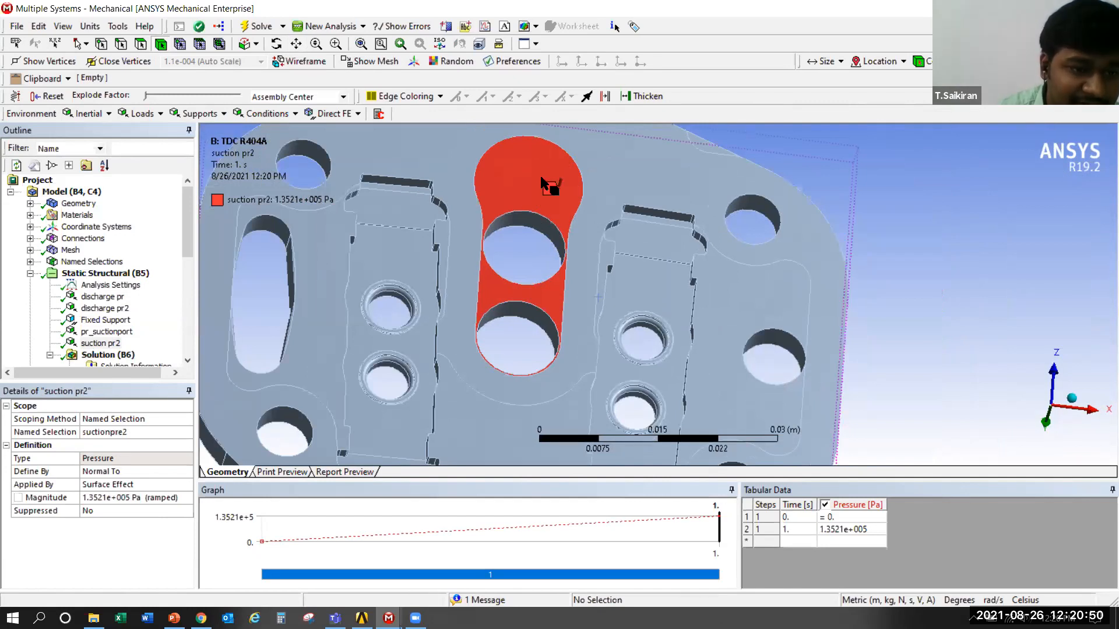
scroll(540, 176, "down", 2)
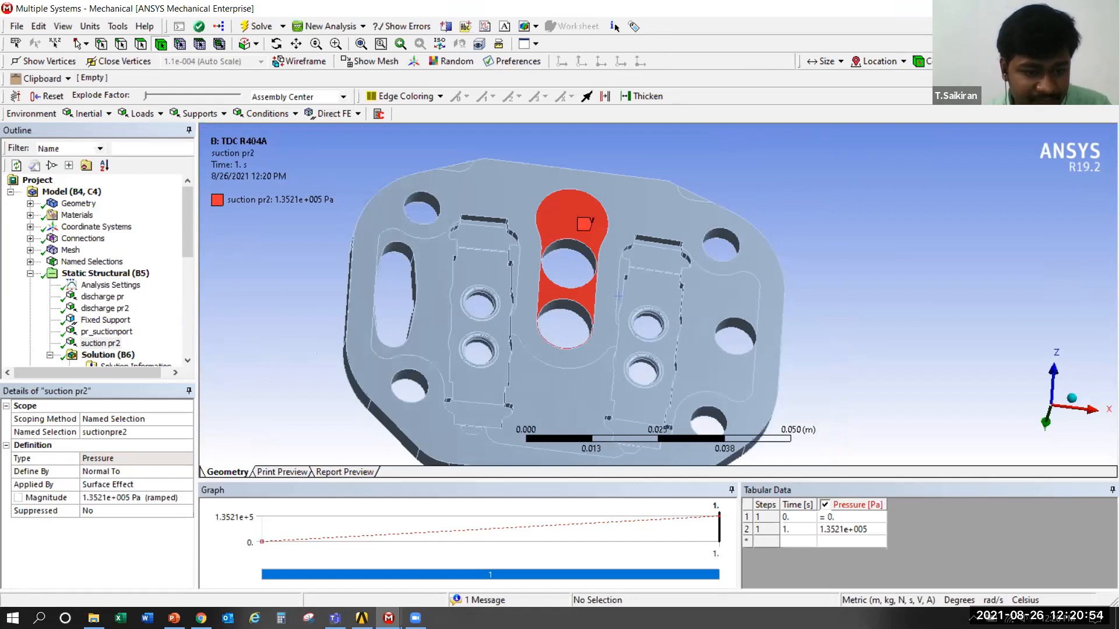
Check the BDC port seat area pressure slide in PowerPoint, and return to the reference model's solution results list
key("alt+Tab")
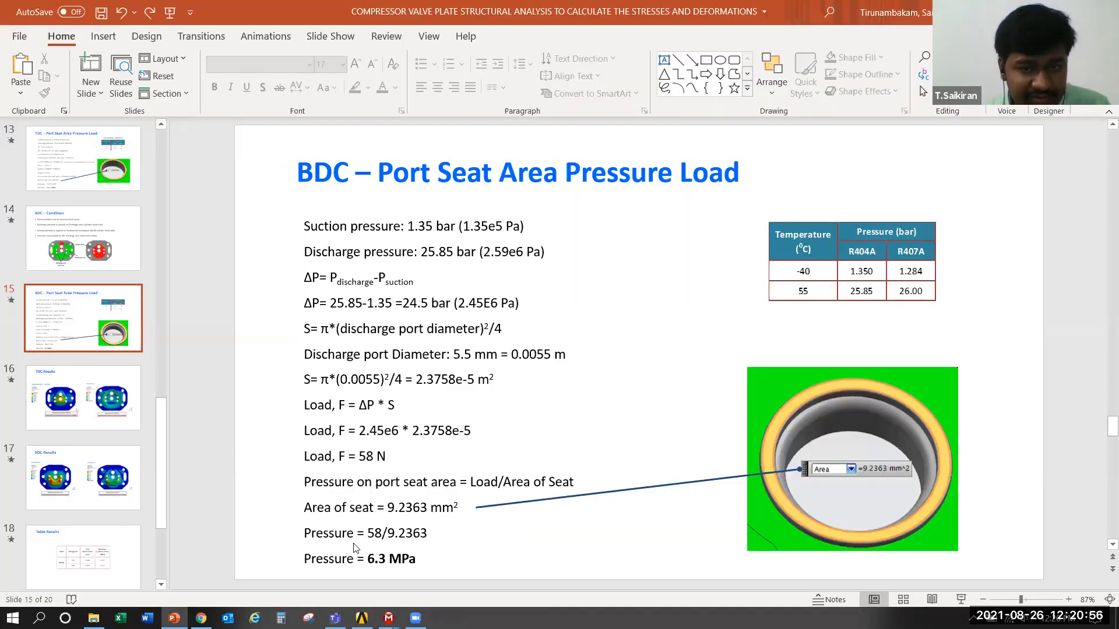
key("alt+Tab")
left_click_drag(185, 221, 188, 269)
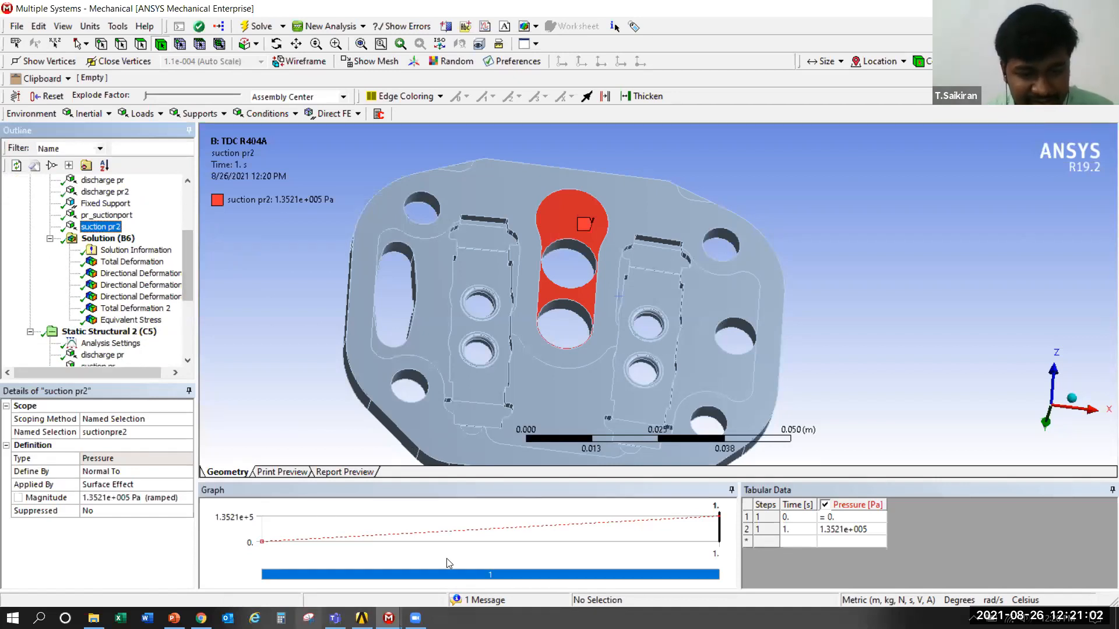
Switch to the D : Static Structural Mechanical window and show all bodies of the assembly
mouse_move(389, 618)
left_click(325, 561)
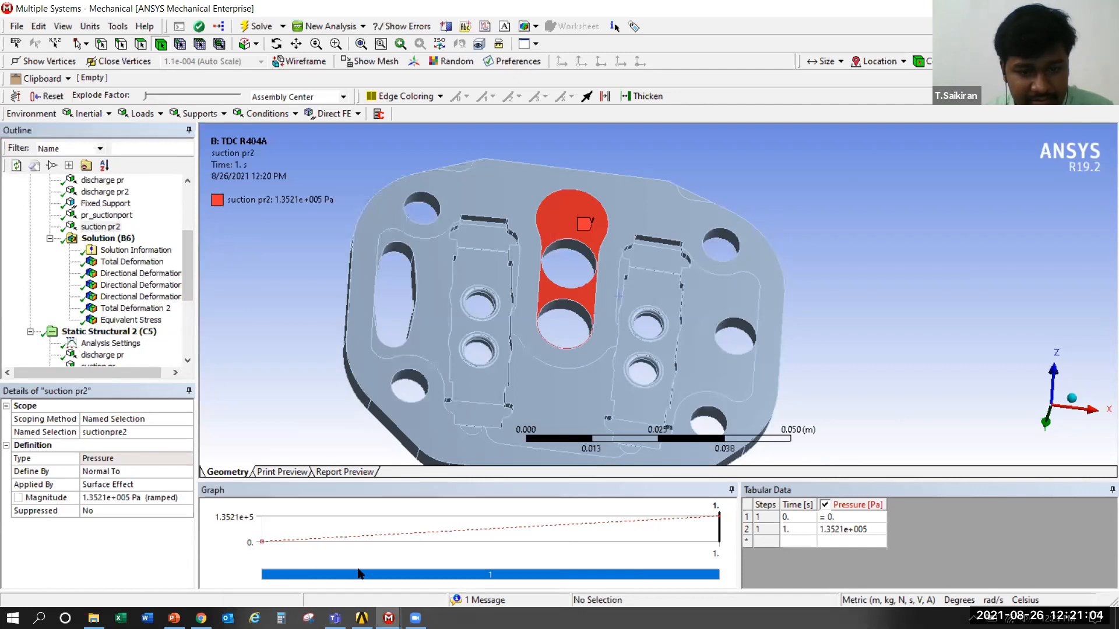
mouse_move(389, 618)
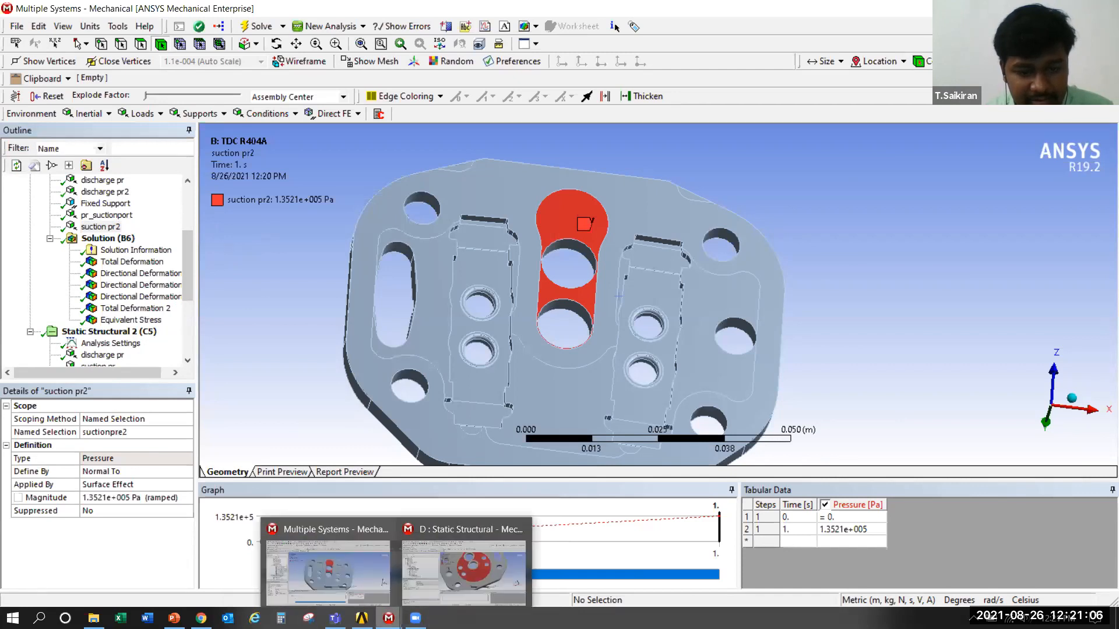
left_click(469, 556)
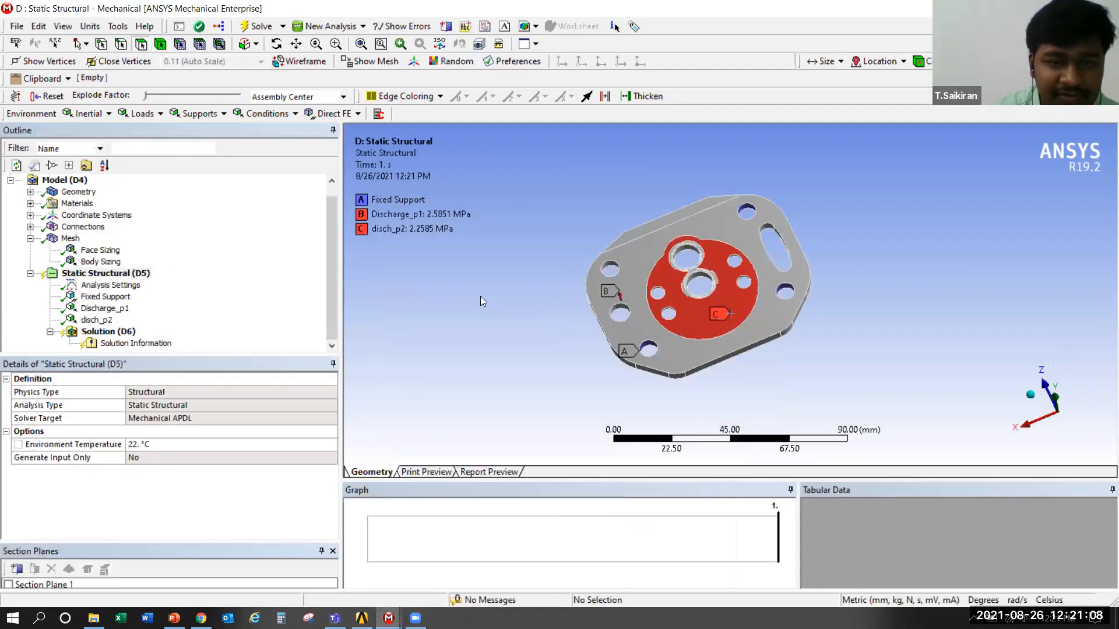
right_click(481, 299)
left_click(532, 344)
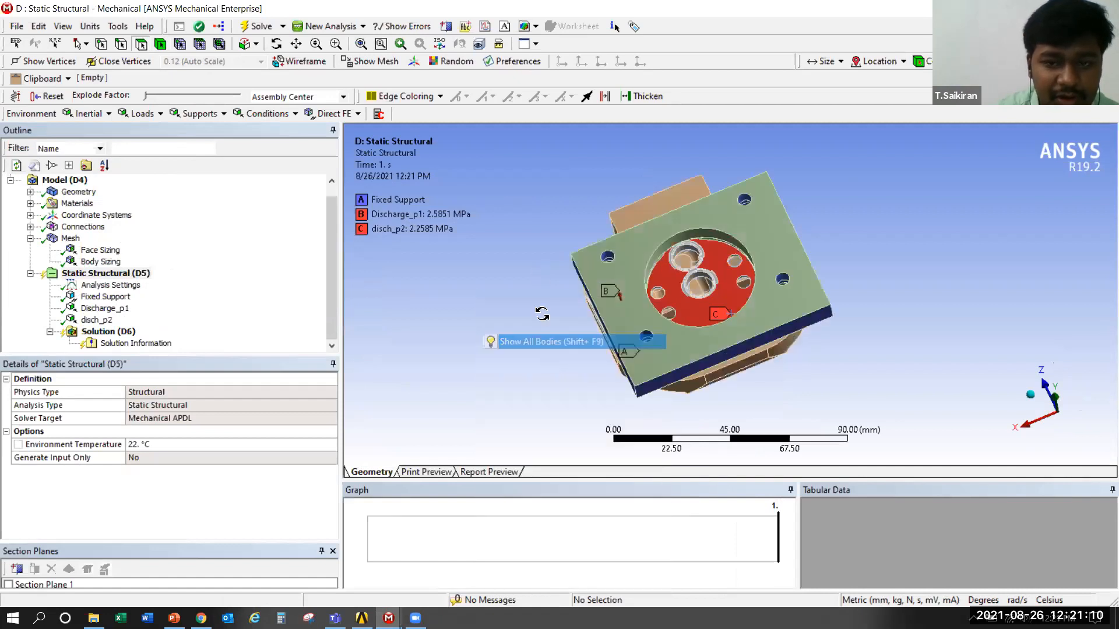
middle_click_drag(529, 319, 518, 391)
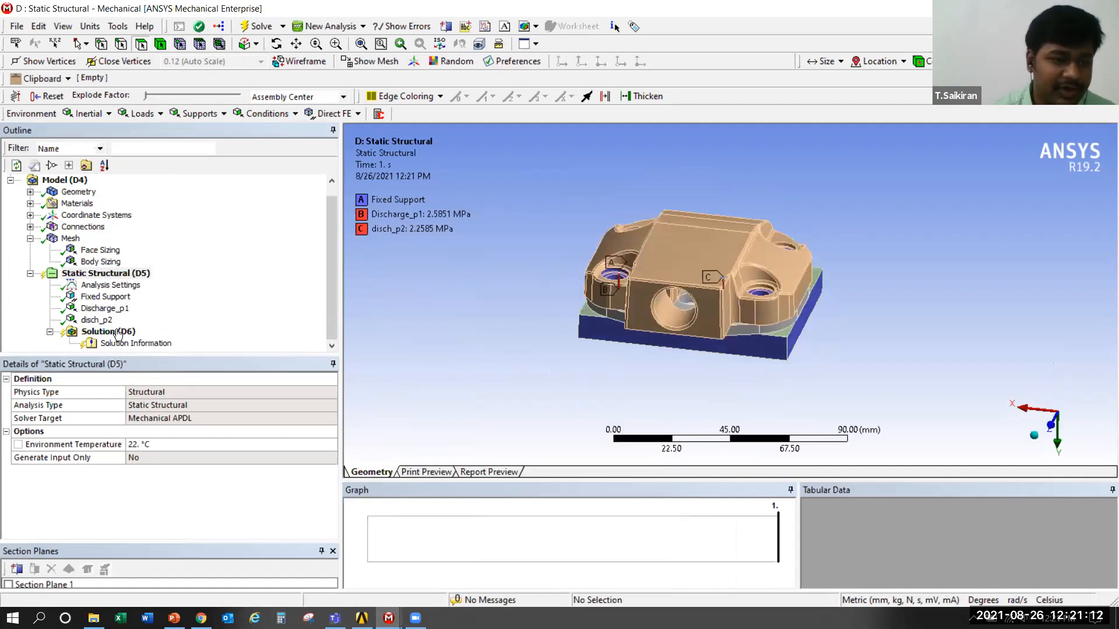
Insert a Total Deformation result under Solution (D6)
left_click(117, 333)
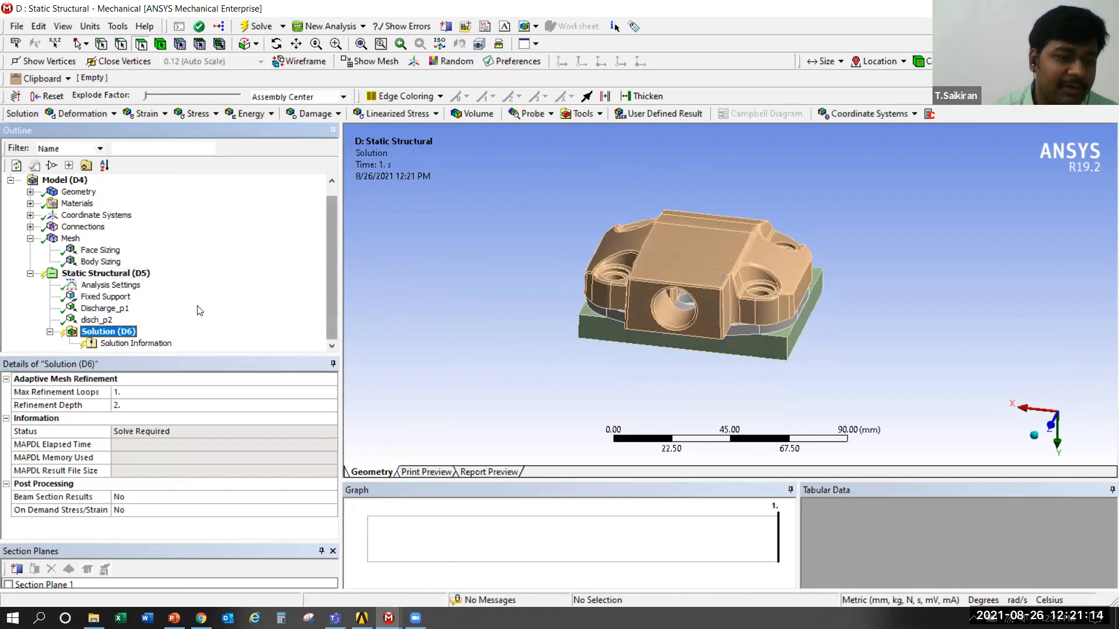
right_click(104, 331)
mouse_move(132, 338)
mouse_move(369, 344)
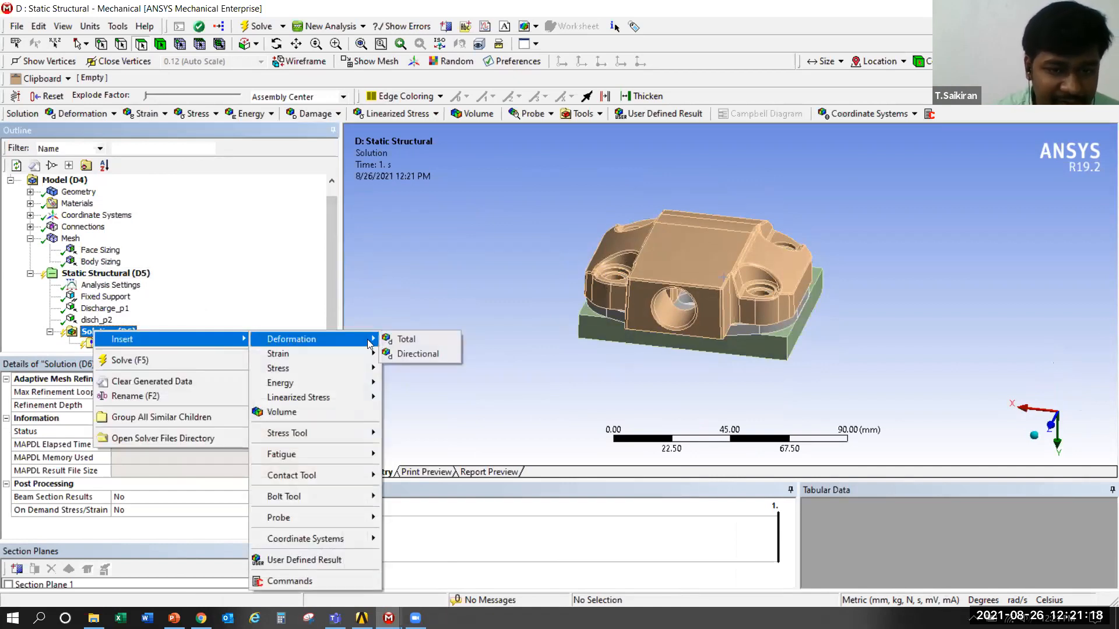
left_click(406, 339)
Add an Equivalent (von-Mises) Stress result for all bodies under Solution (D6)
left_click(102, 320)
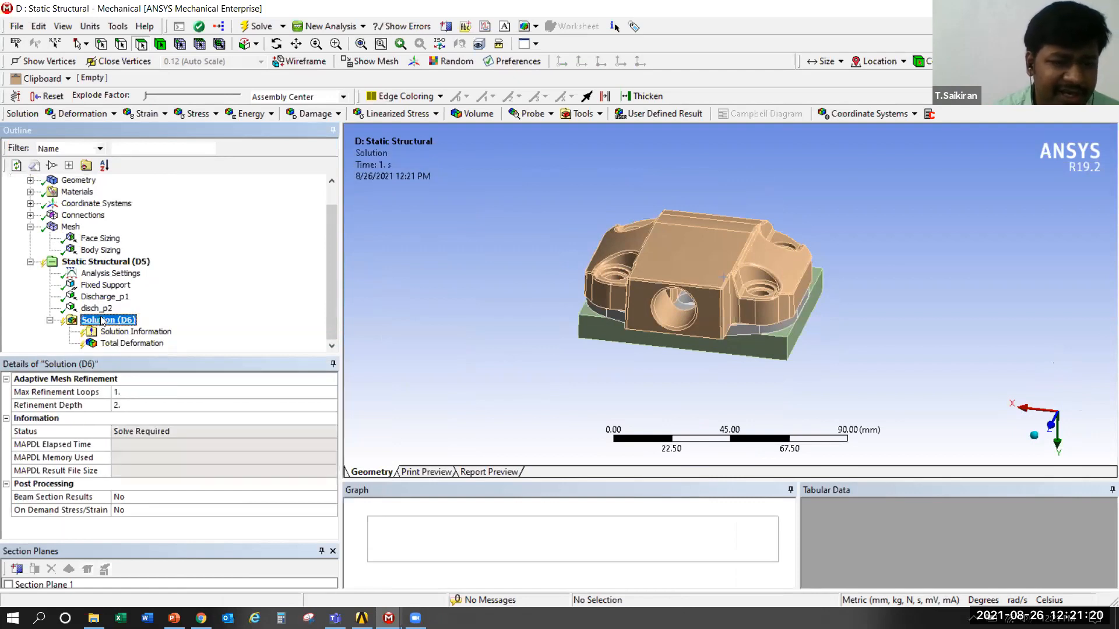
right_click(102, 321)
mouse_move(226, 321)
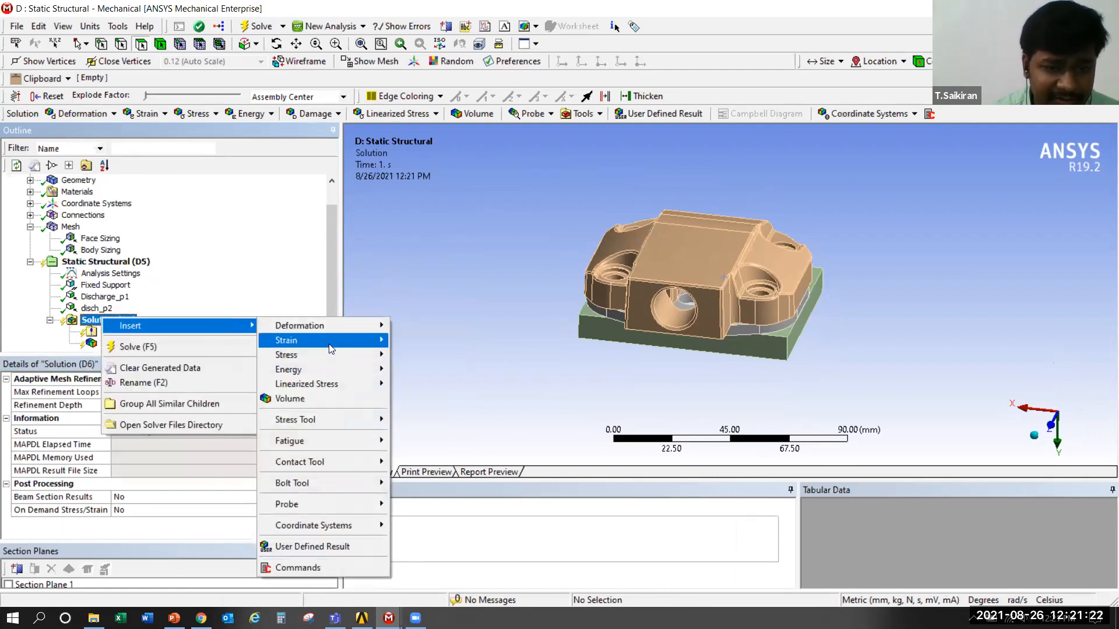
mouse_move(351, 363)
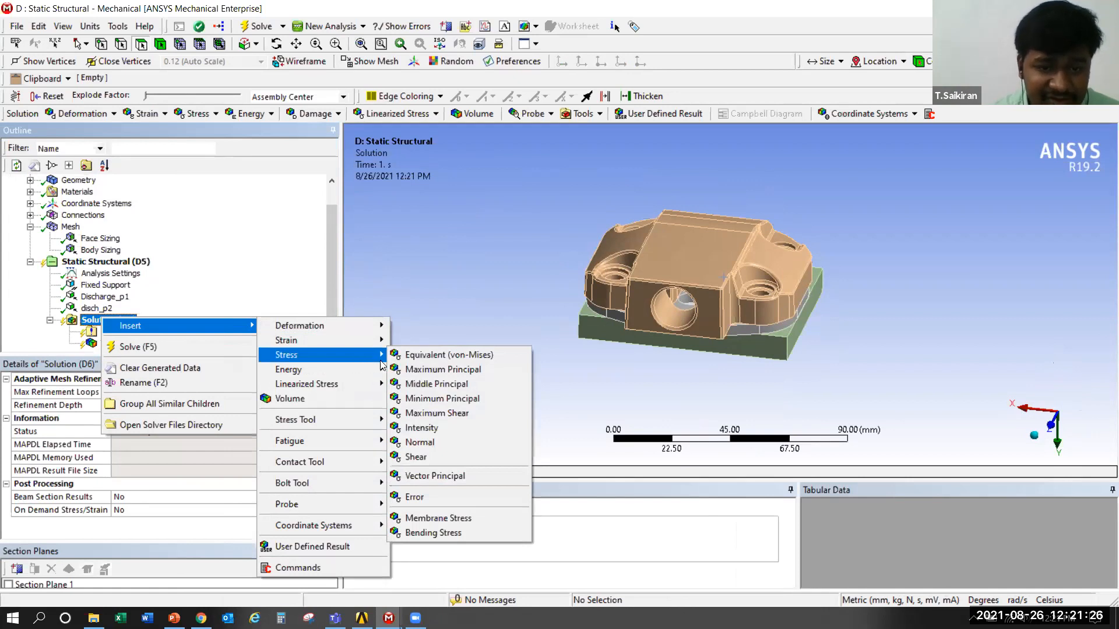
left_click(445, 354)
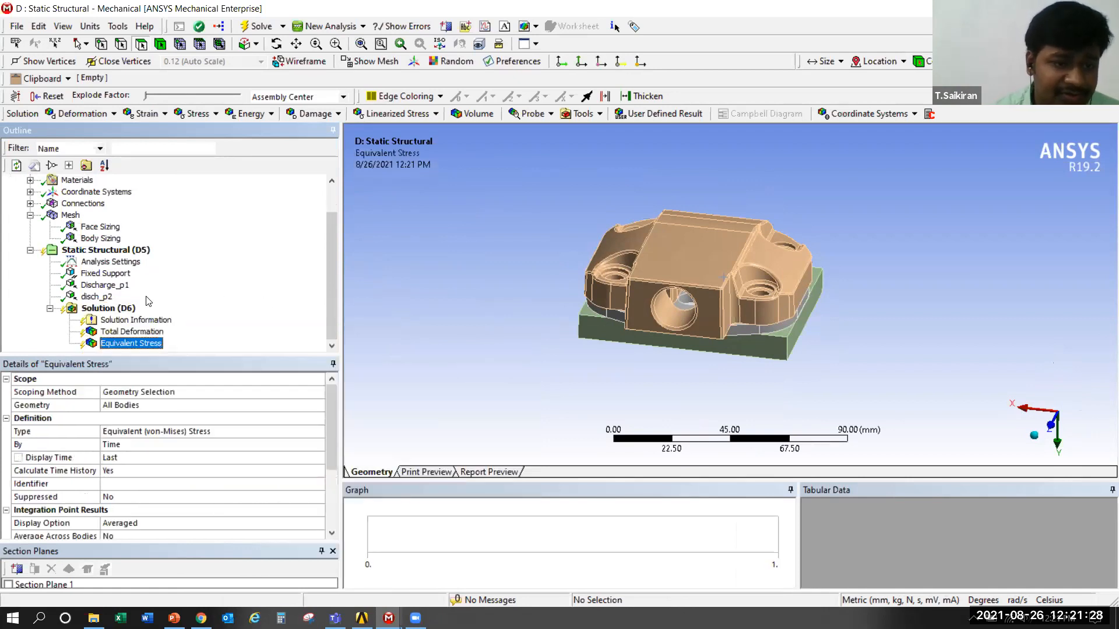
Solve the Static Structural (D5) analysis
left_click(84, 249)
right_click(84, 245)
left_click(152, 274)
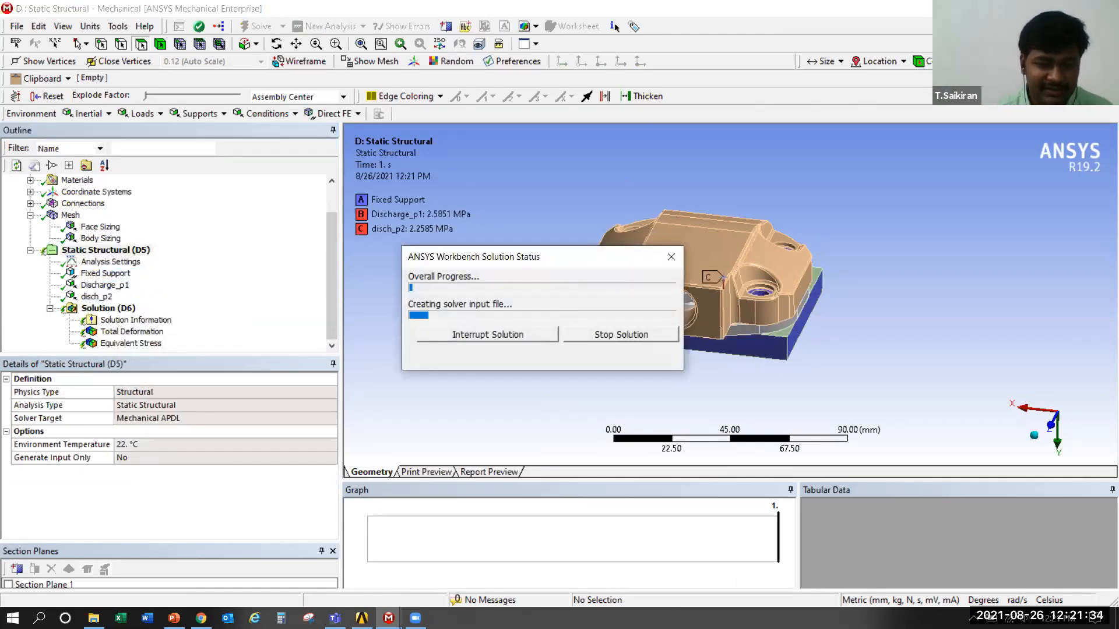
Switch to the Multiple Systems Mechanical window and view the TDC R404A Total Deformation result on the valve plate
mouse_move(389, 618)
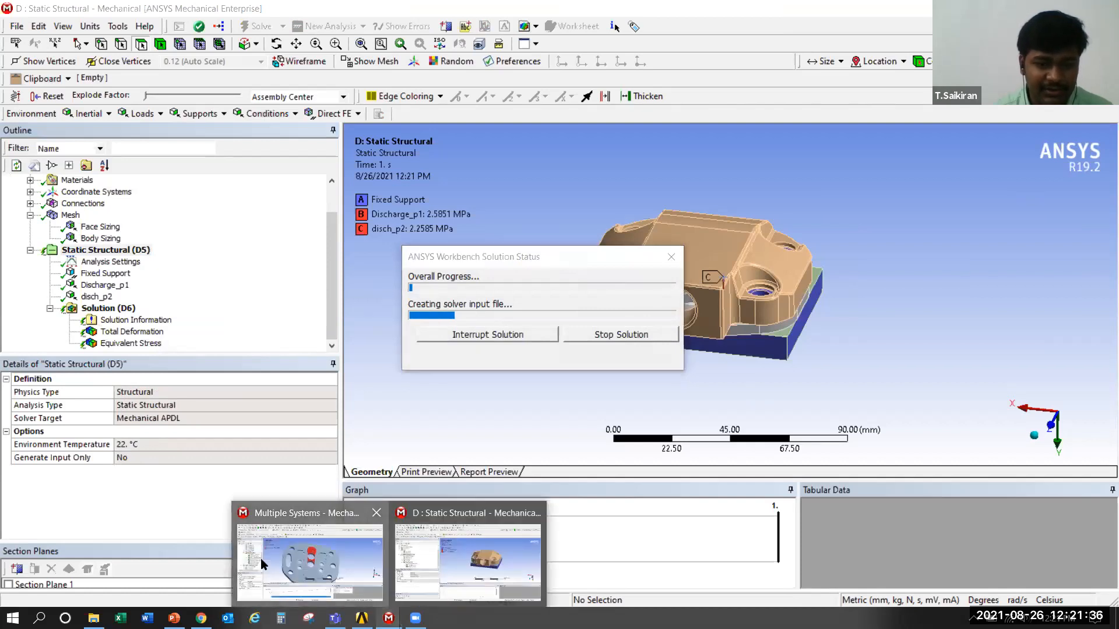
left_click(261, 558)
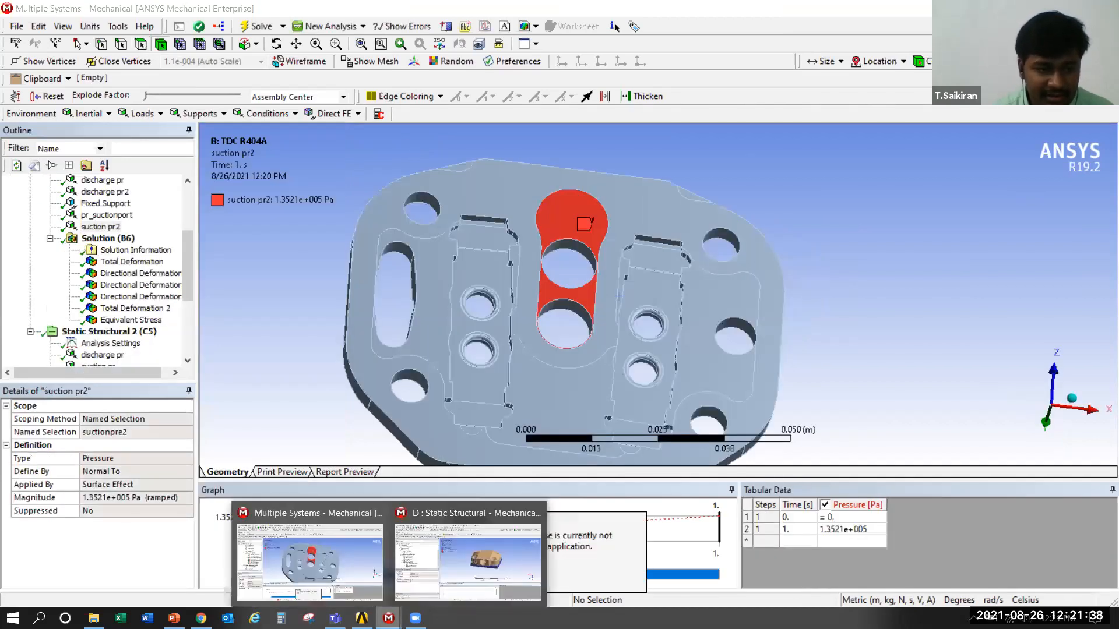
left_click(121, 263)
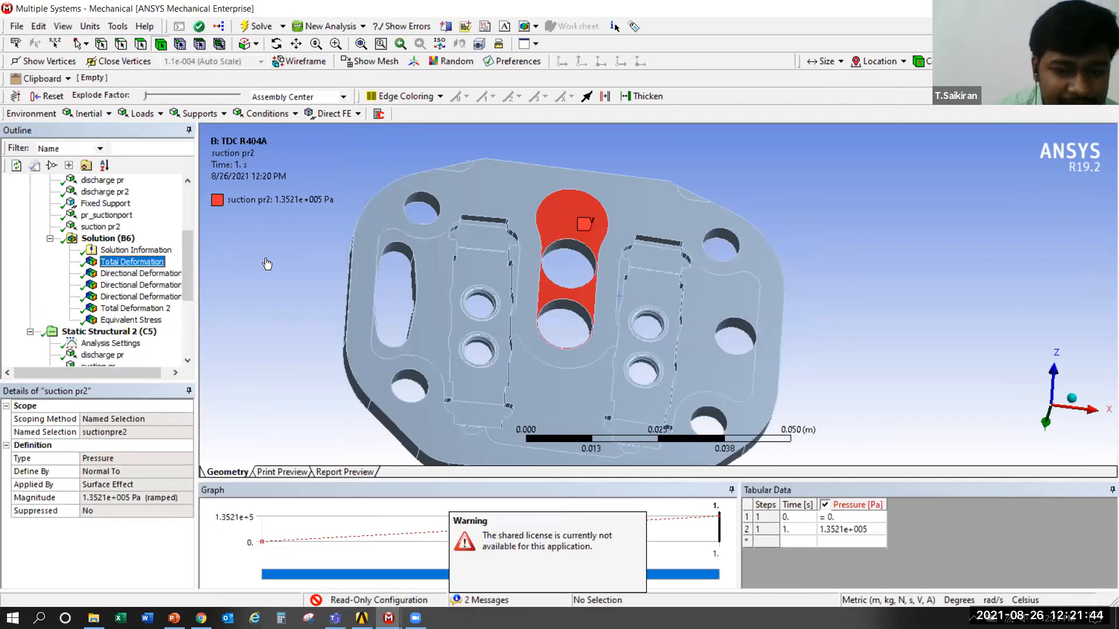
right_click(827, 188)
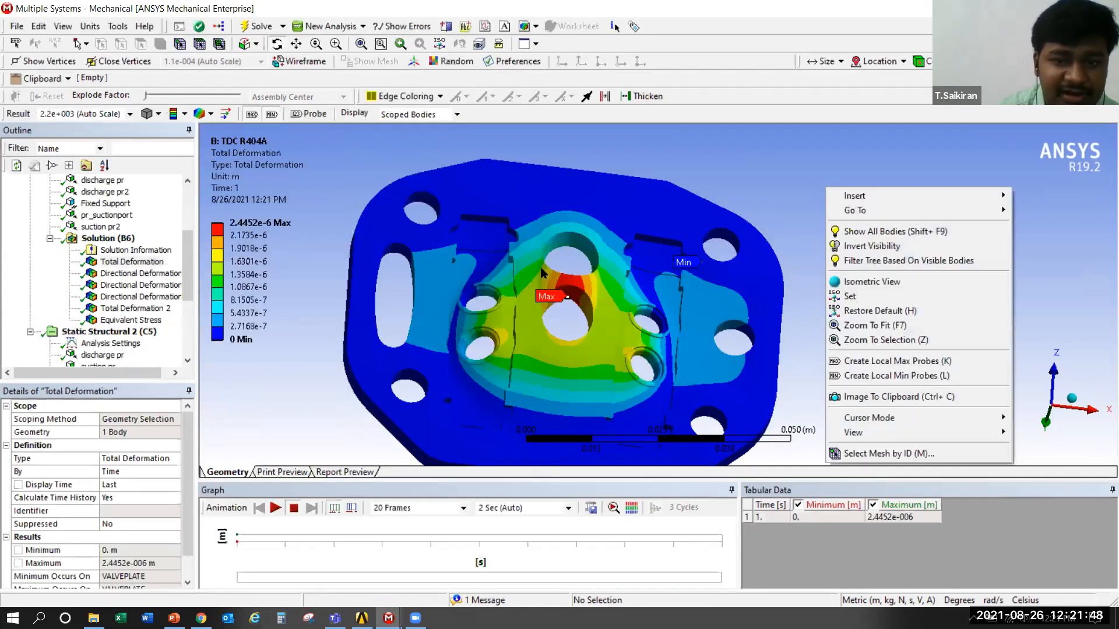
left_click(730, 158)
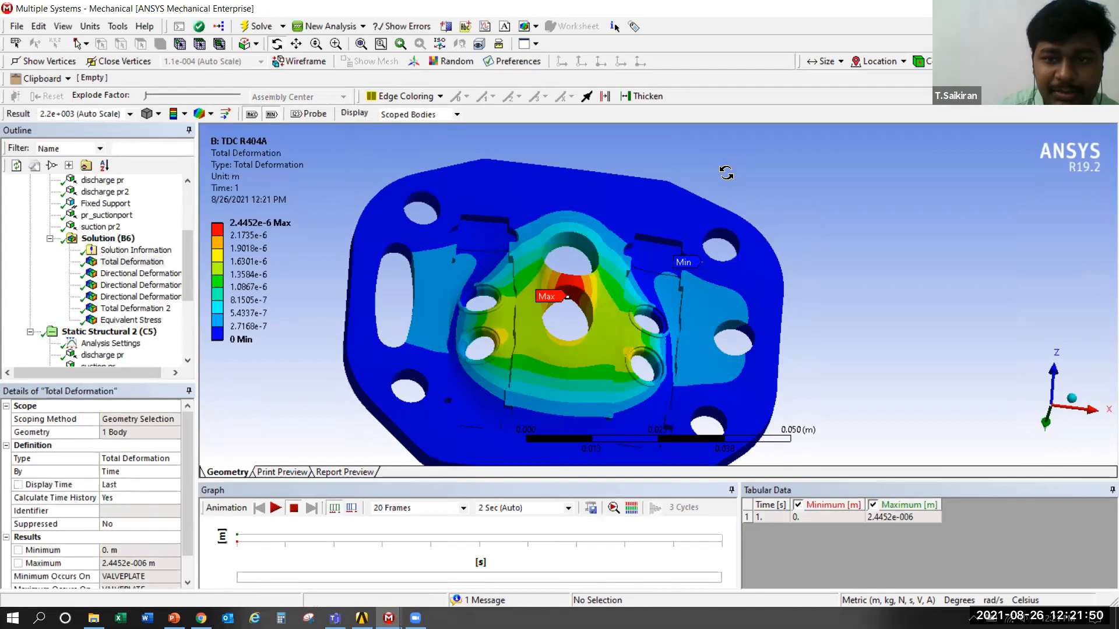
scroll(725, 168, "down", 3)
View the Y-axis Directional Deformation 2 result with the valve plate turned to face the screen squarely
left_click(139, 273)
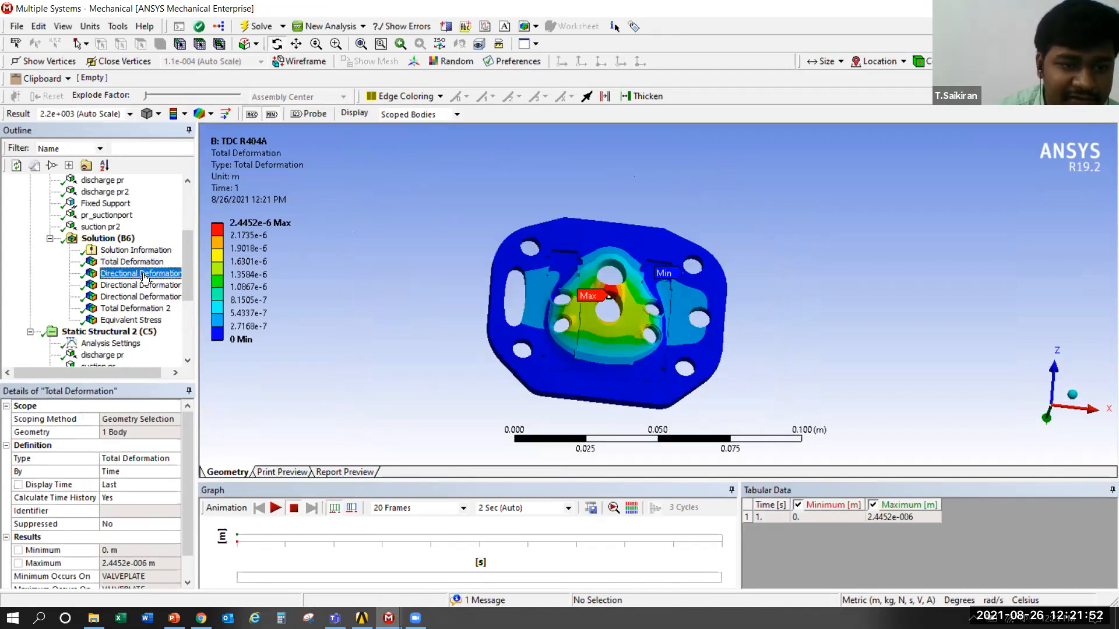
left_click(139, 285)
right_click(238, 223)
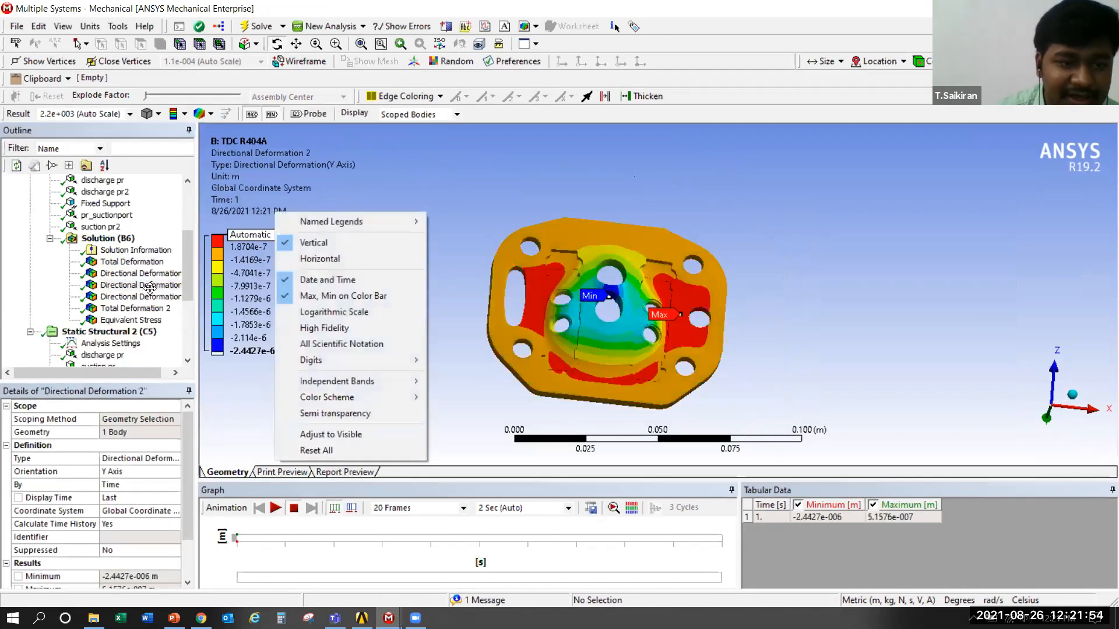
left_click(522, 236)
left_click_drag(522, 236, 553, 302)
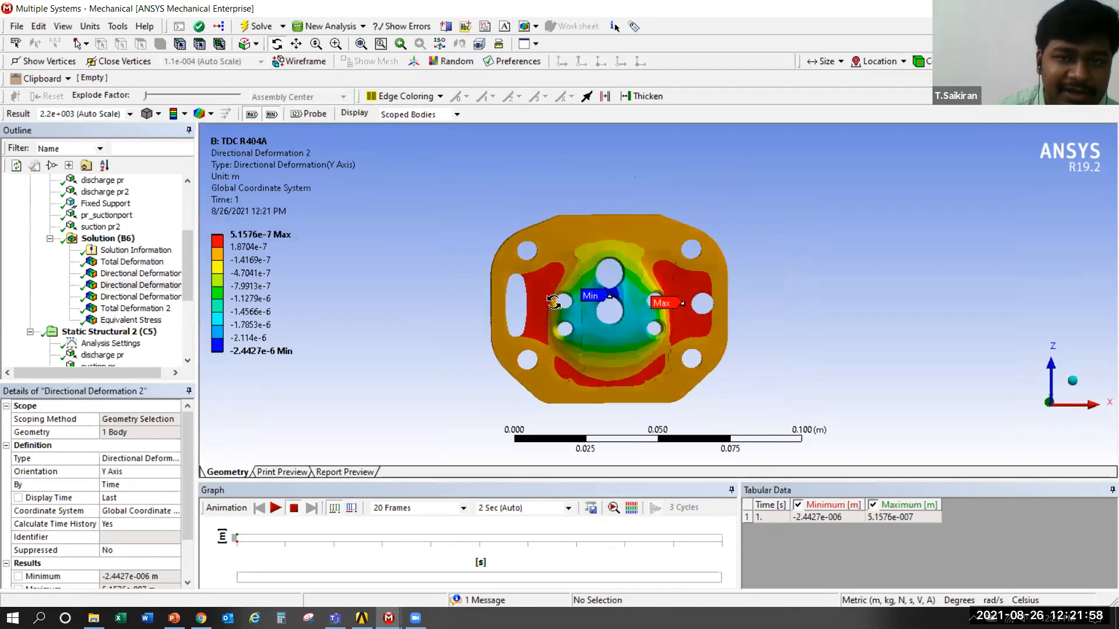
Go through the remaining deformation results and examine the Equivalent Stress plot around the valve plate's central ports
key("Down")
key("Down")
key("Down")
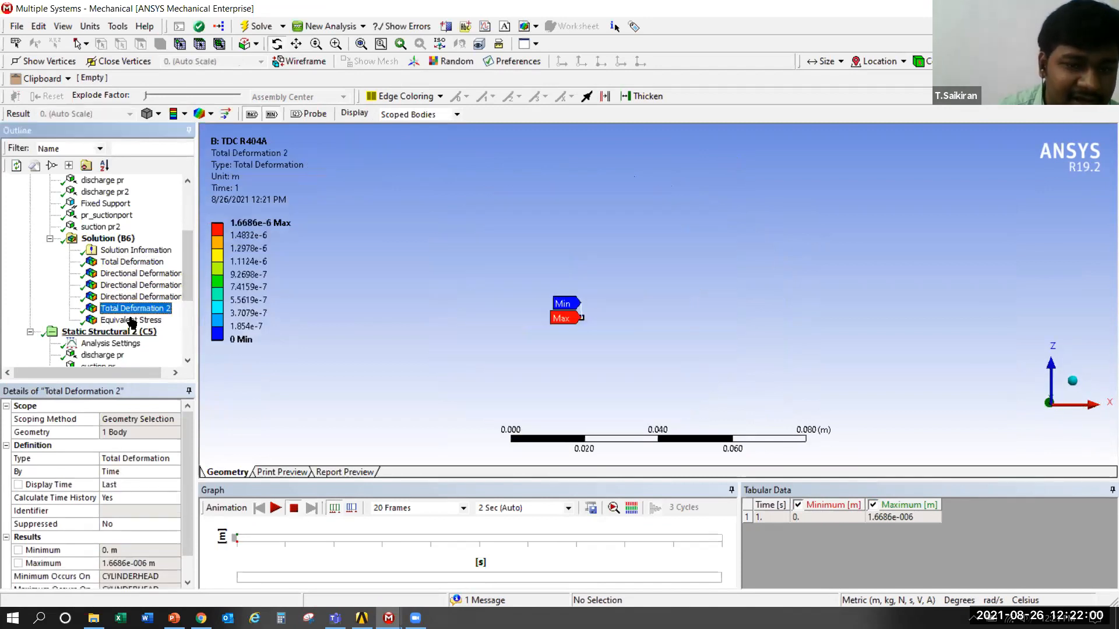
scroll(183, 253, "down", 1)
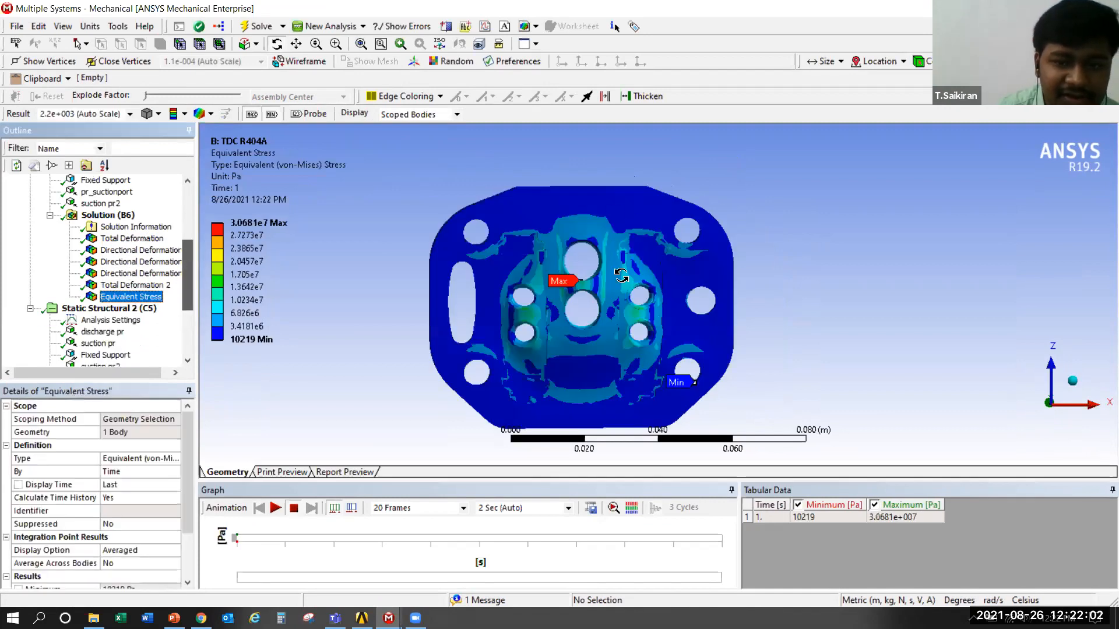
scroll(581, 285, "up", 1)
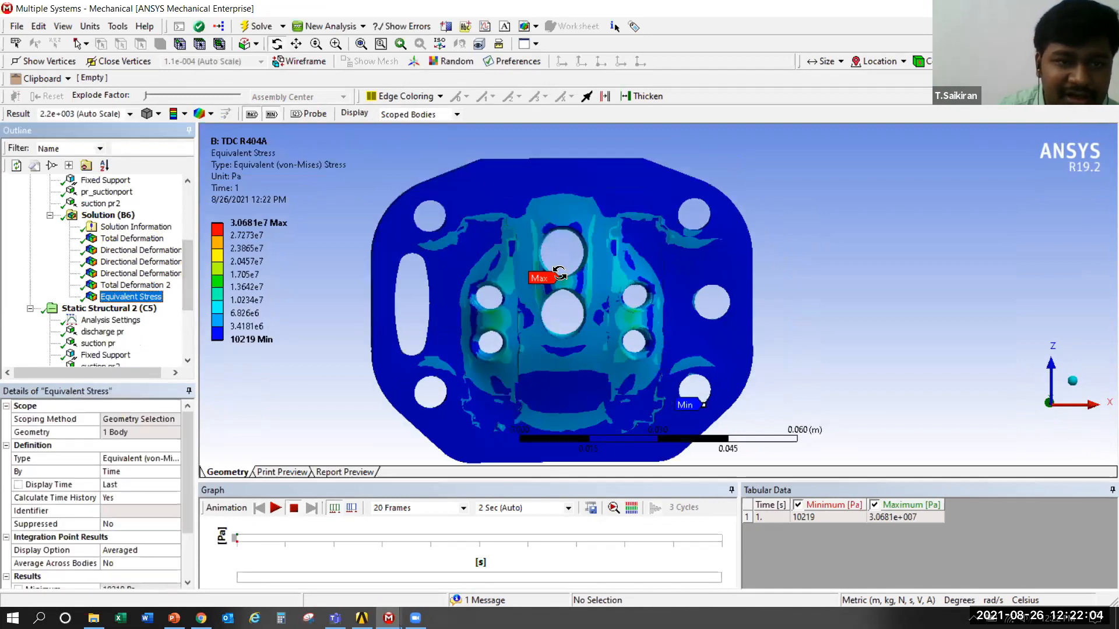
Probe the TDC R404A Total Deformation result at several points around the valve plate's central ports and the small ports beside them
key("Up")
key("Up")
key("Up")
key("Up")
key("Up")
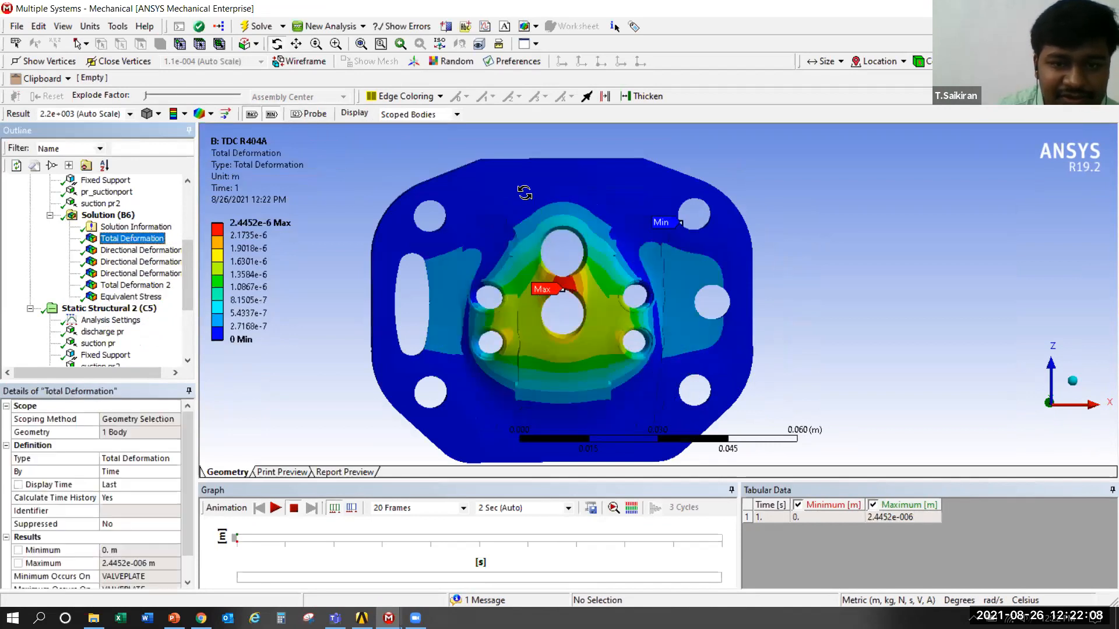
left_click(309, 114)
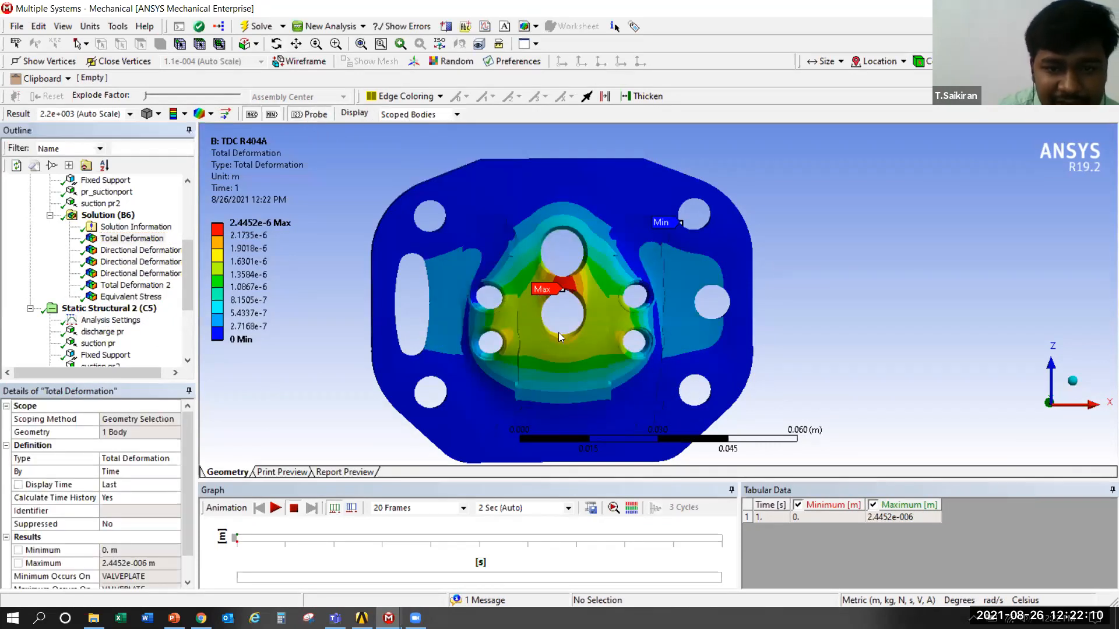
left_click(525, 337)
left_click(588, 346)
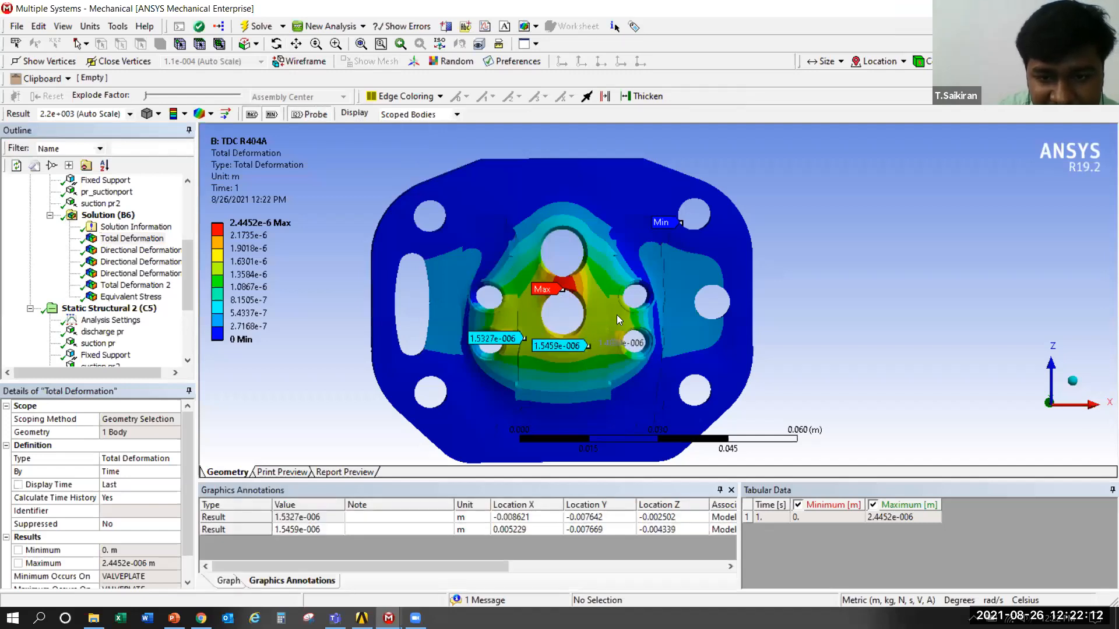
left_click(601, 294)
left_click(571, 288)
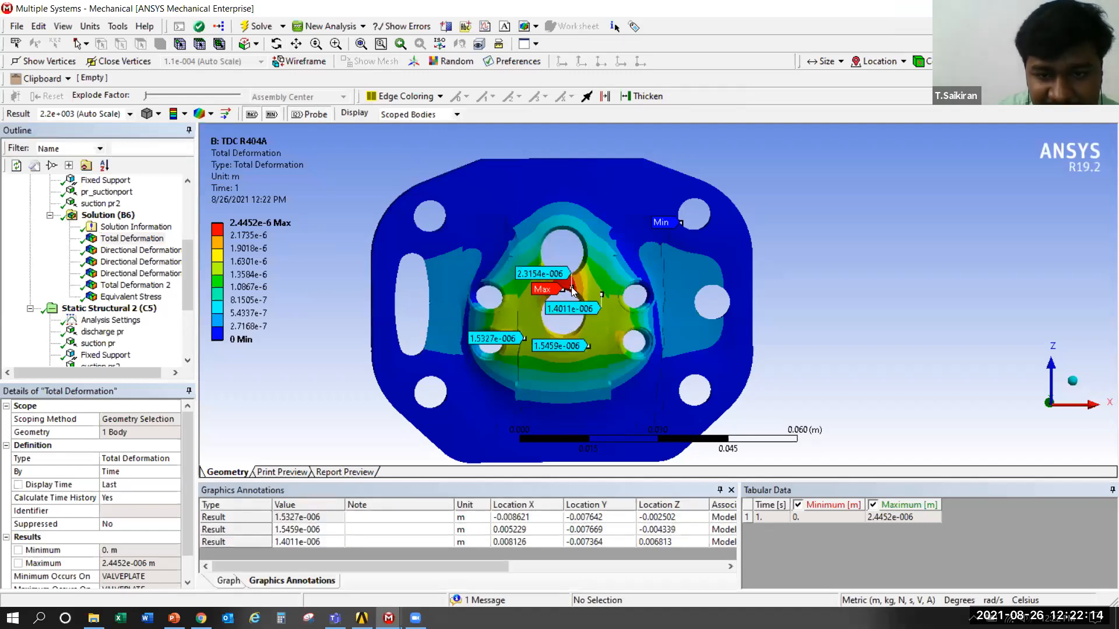
left_click(555, 222)
left_click(535, 248)
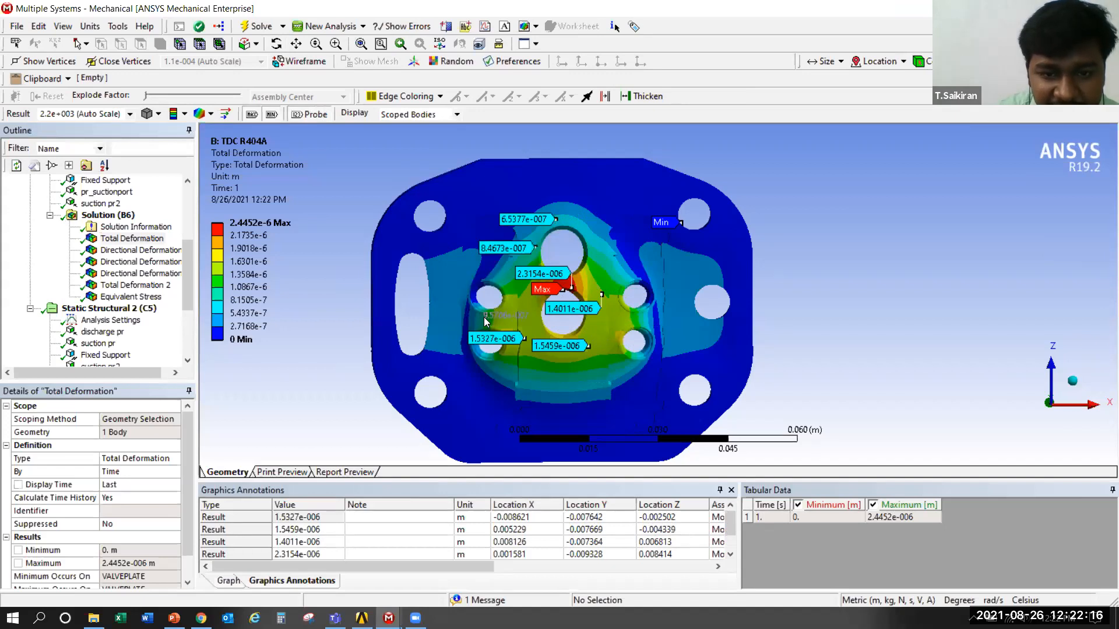
left_click(502, 300)
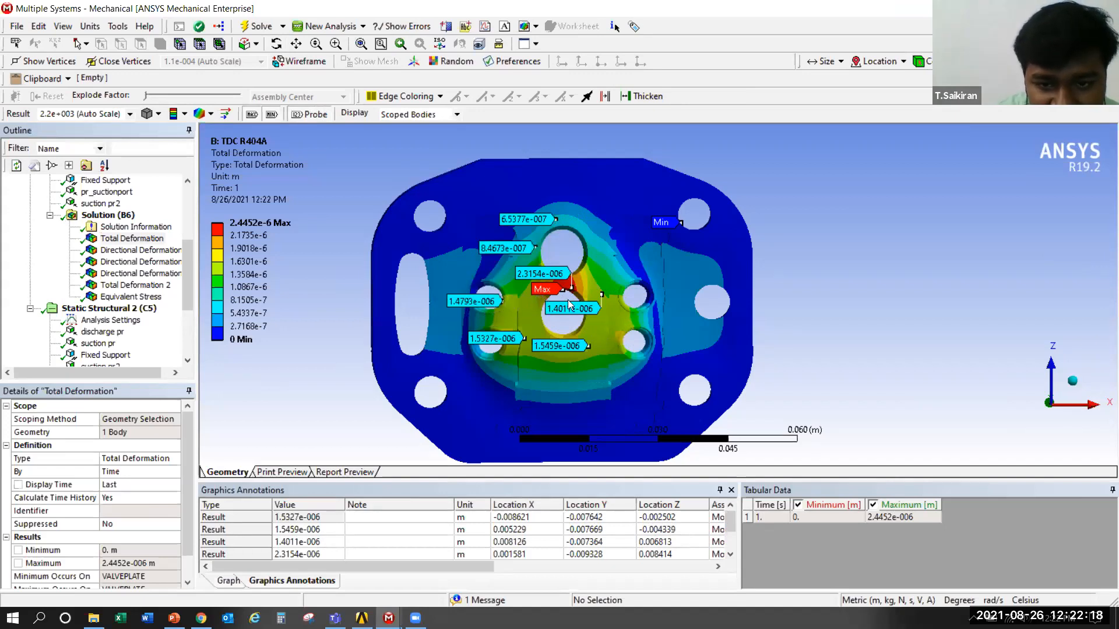
left_click(572, 293)
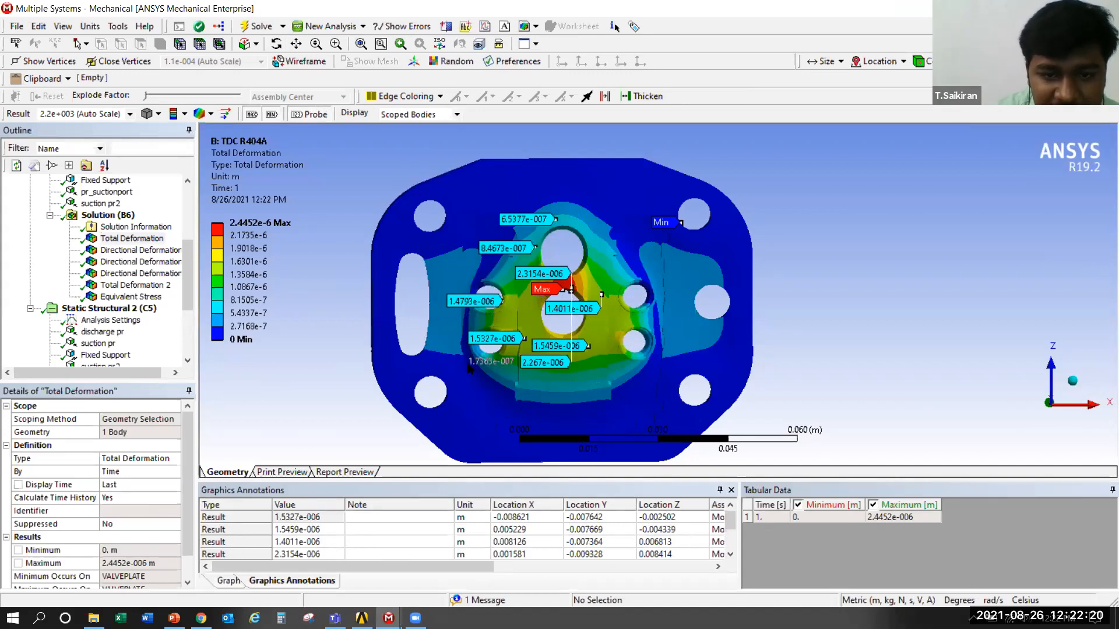
Add deformation probes on the valve plate's outer area and along the lower edge of the deformed central region
left_click(735, 249)
left_click(594, 193)
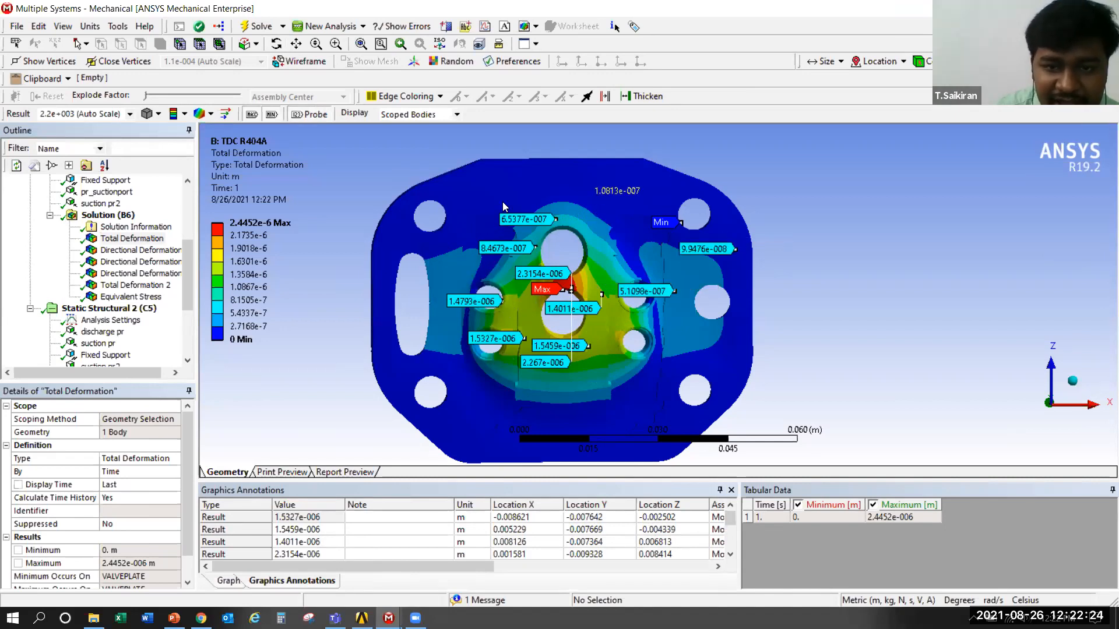
left_click(458, 213)
left_click(394, 243)
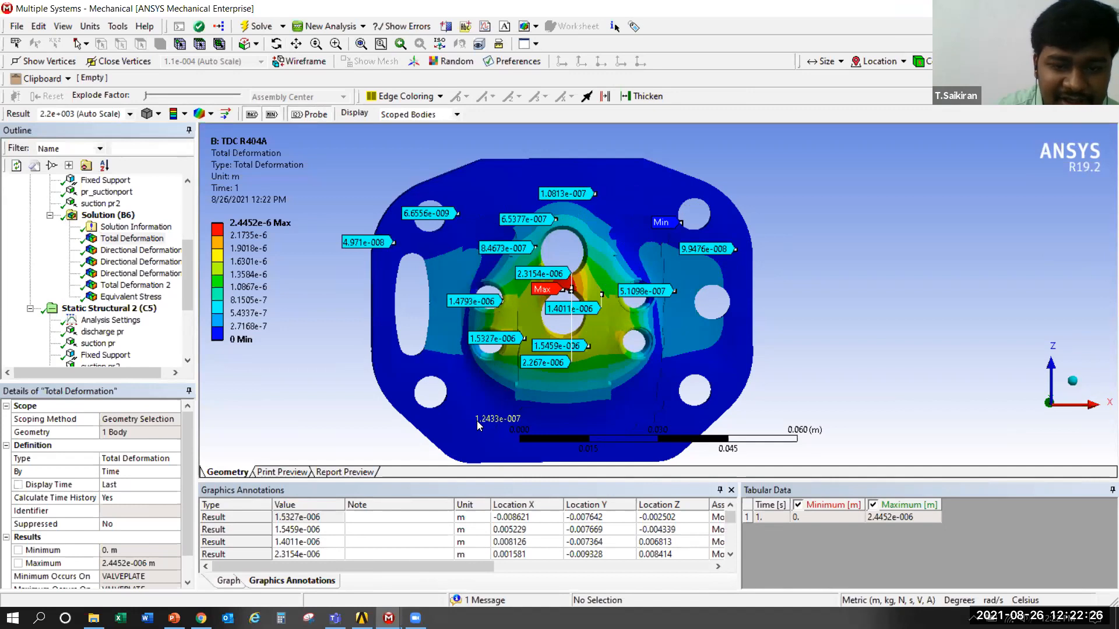
left_click(475, 422)
left_click(588, 375)
left_click(568, 401)
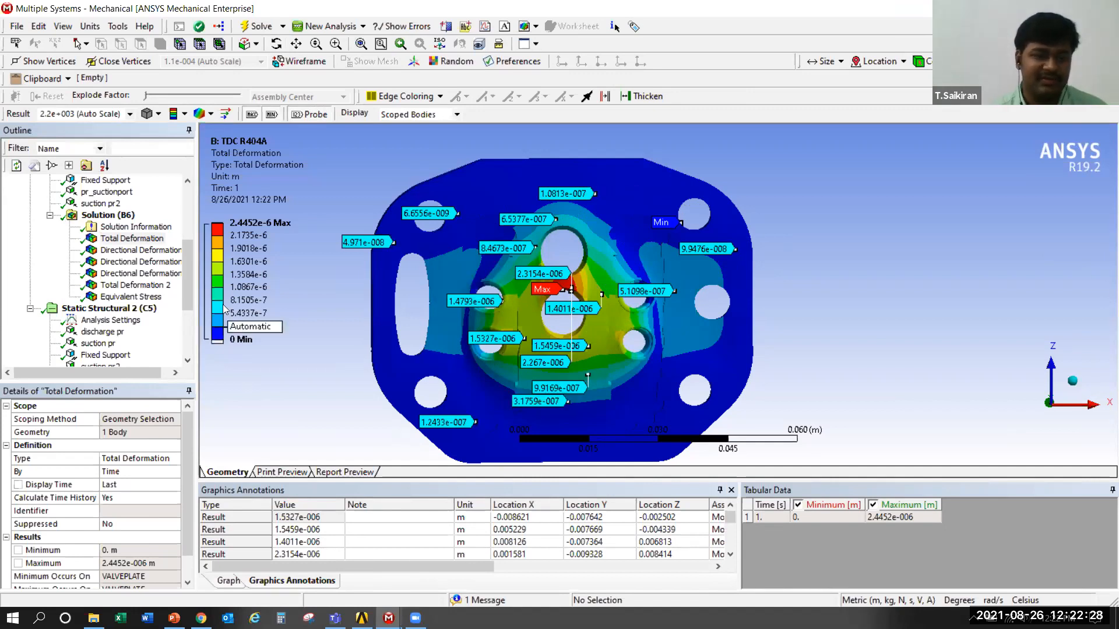
Switch to the Workbench project schematic and return to the Multiple Systems Mechanical window
left_click_drag(189, 288, 189, 310)
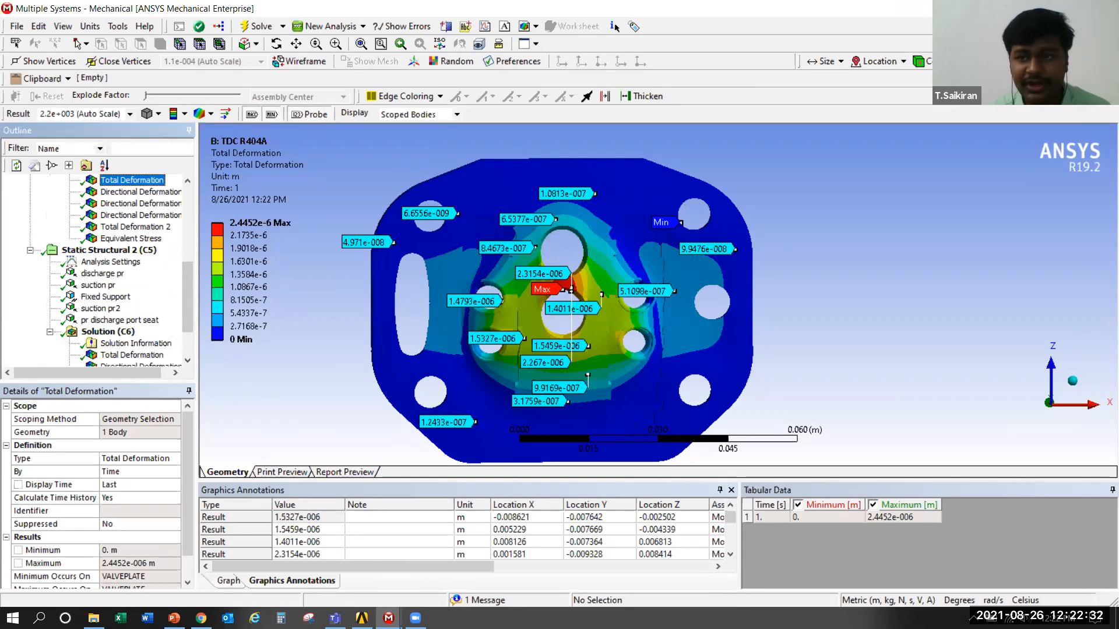
key("alt+Tab")
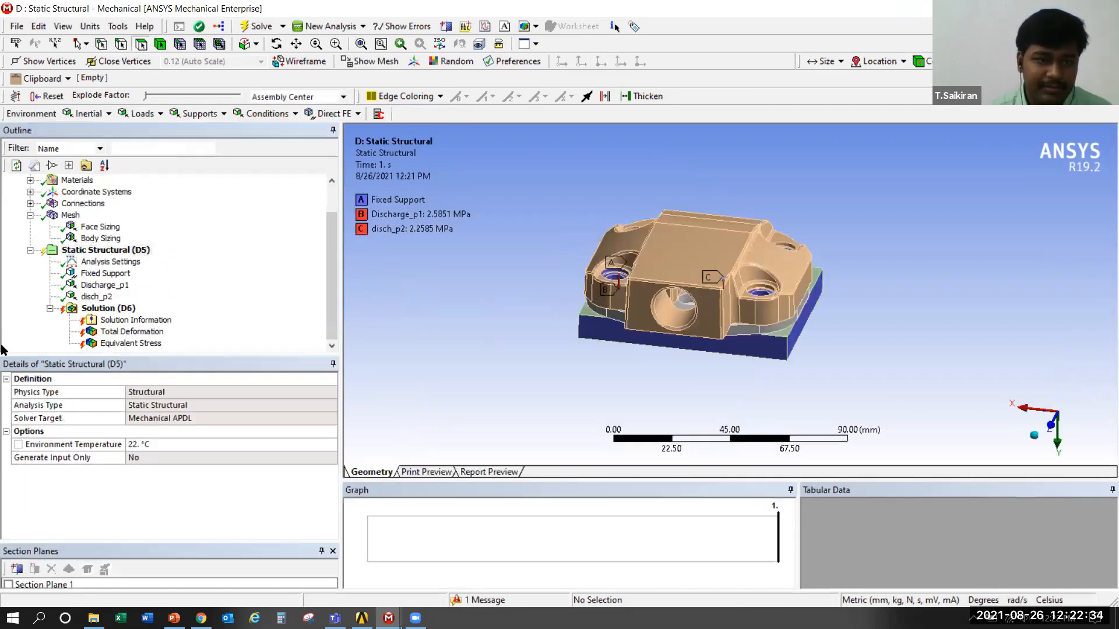
left_click(174, 619)
left_click(361, 618)
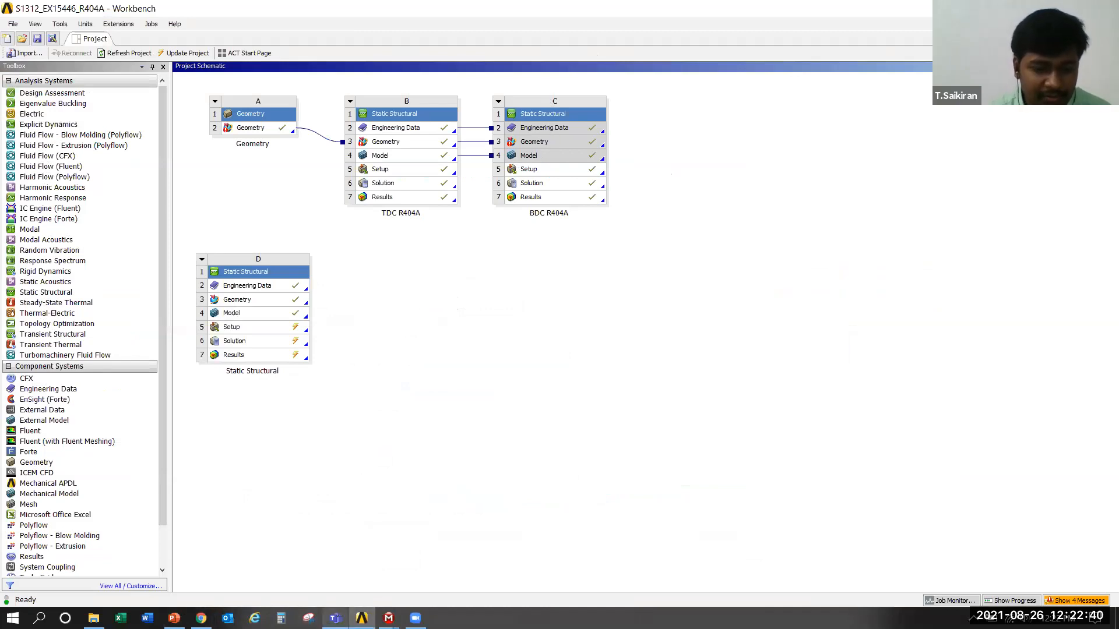
mouse_move(389, 618)
left_click(504, 557)
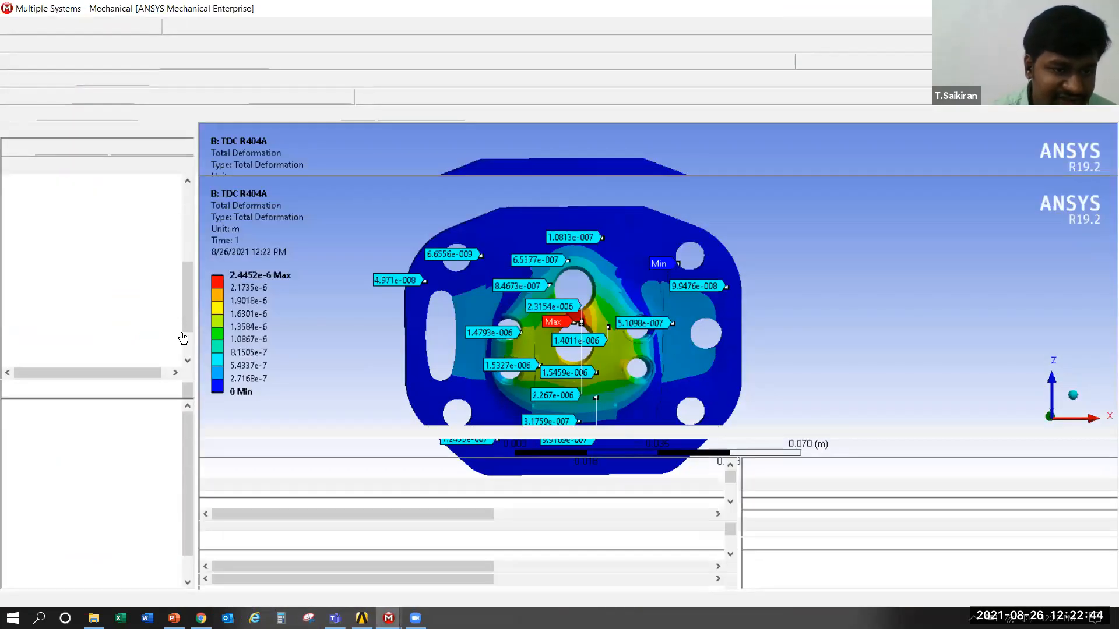
View the BDC R404A X-axis Directional Deformation and Y-axis Directional Deformation 2 results, examining the valve plate from a tilted angle
scroll(139, 324, "down", 2)
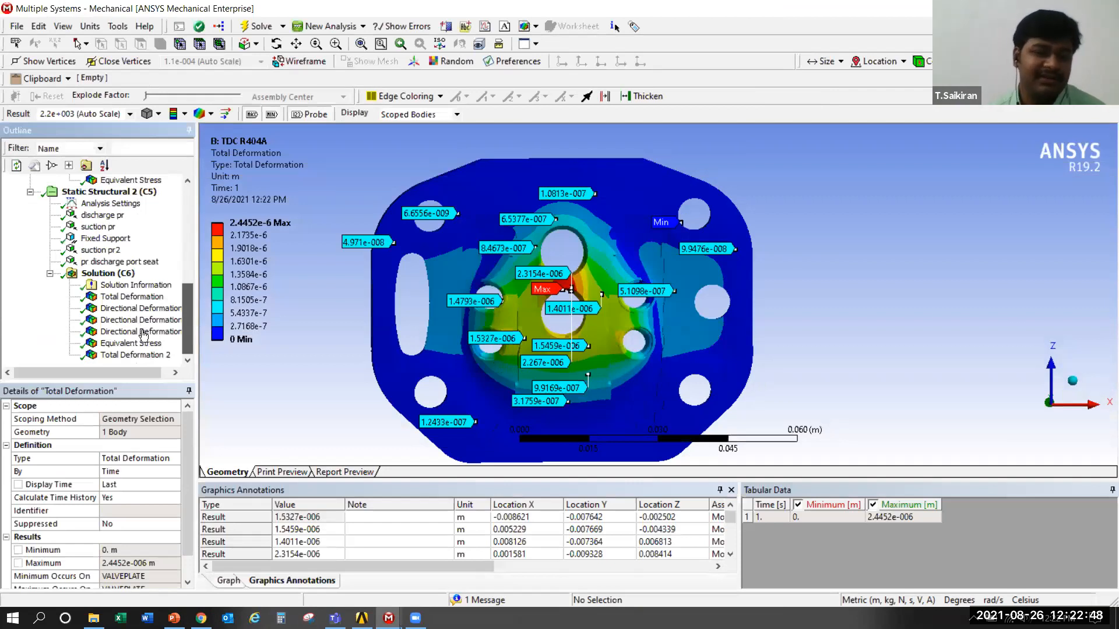
left_click(135, 309)
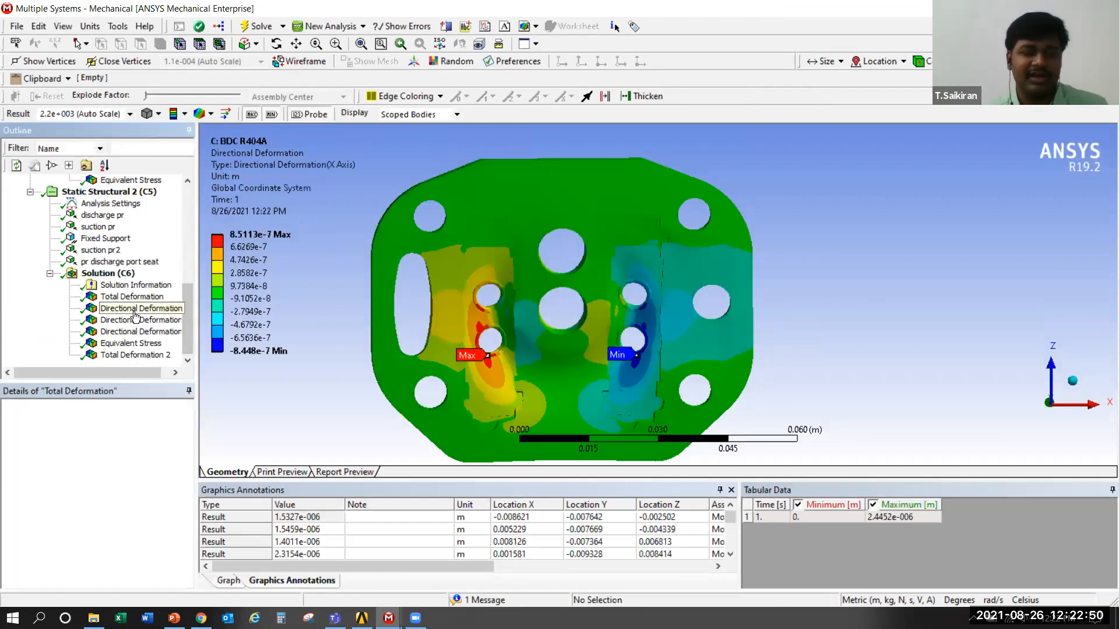
left_click(135, 318)
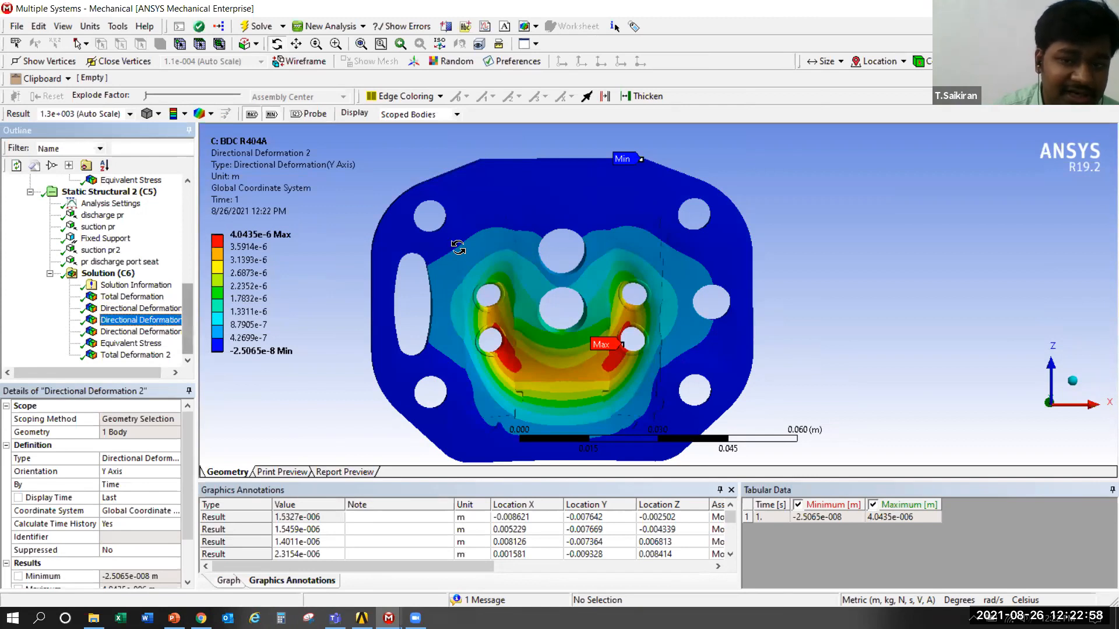
middle_click_drag(458, 271, 373, 282)
scroll(373, 281, "down", 2)
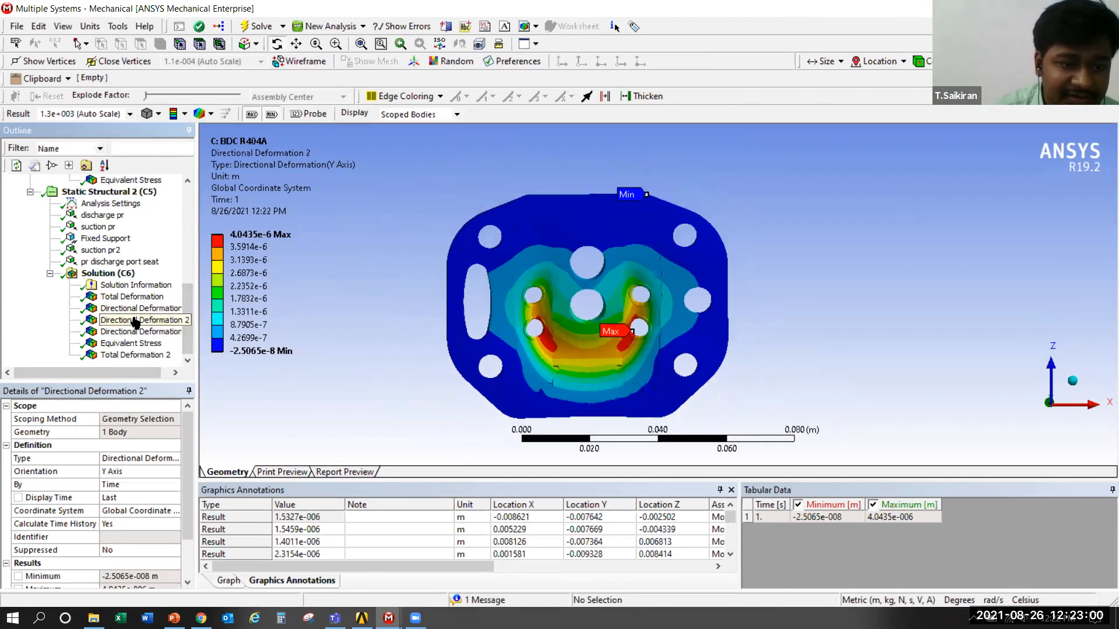
middle_click_drag(533, 311, 561, 211)
scroll(541, 342, "up", 2)
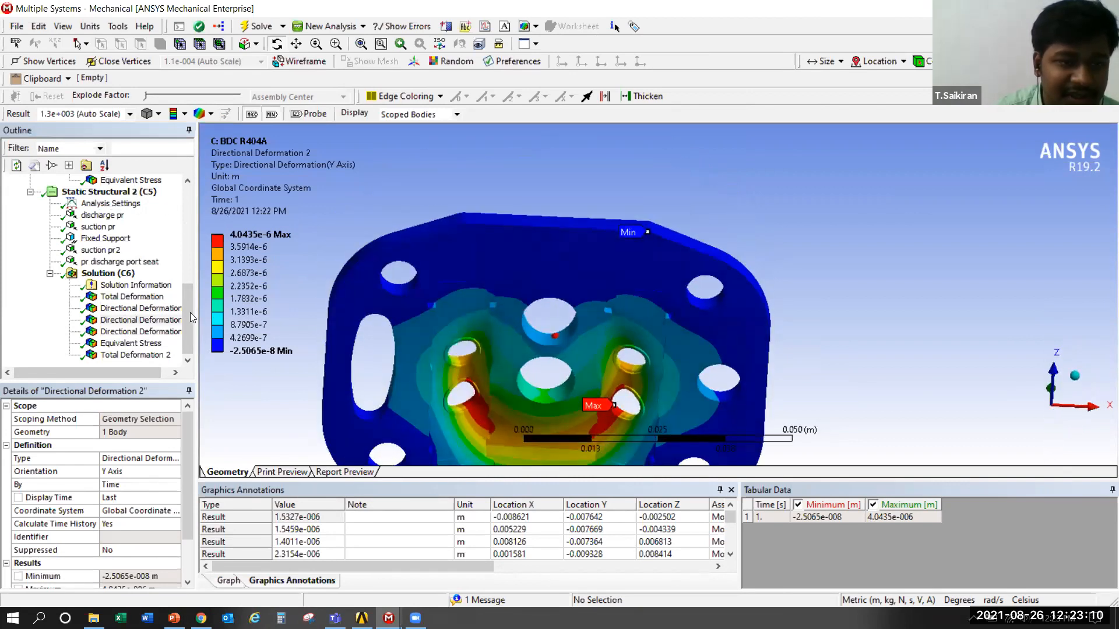
Reopen the TDC R404A Total Deformation result and examine the probed points around the central ports up close
scroll(143, 326, "up", 8)
left_click(131, 320)
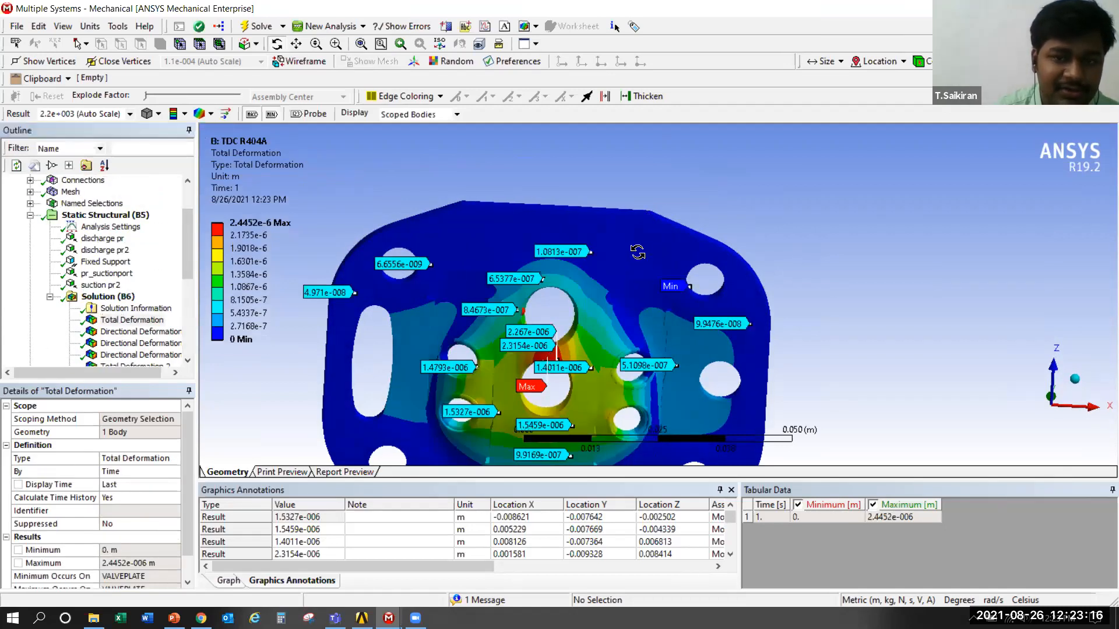
scroll(638, 244, "up", 3)
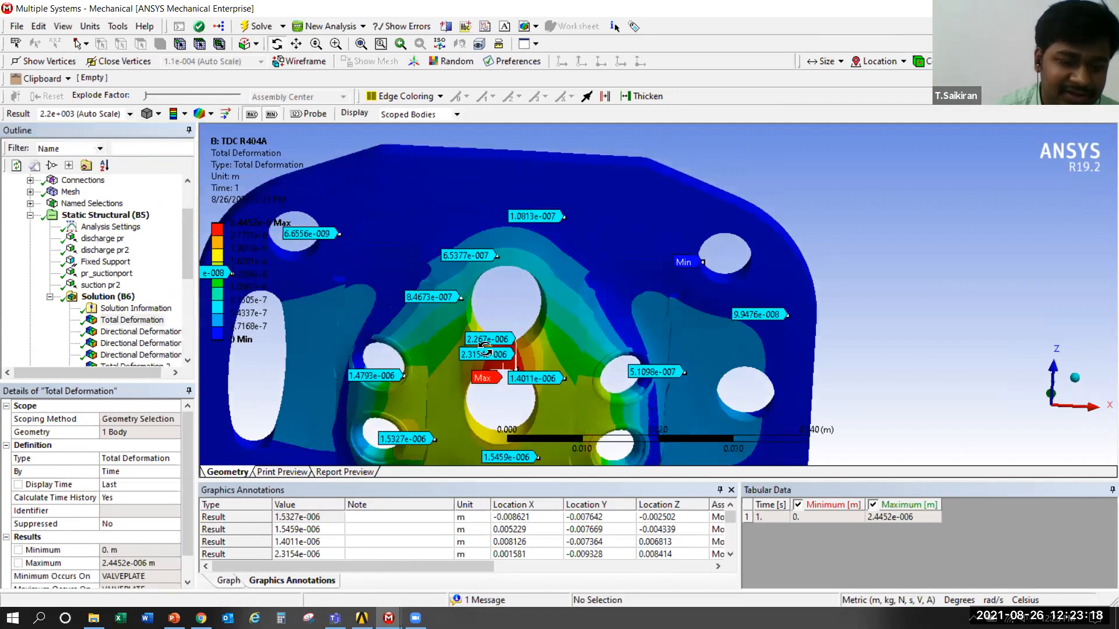
scroll(485, 349, "down", 3)
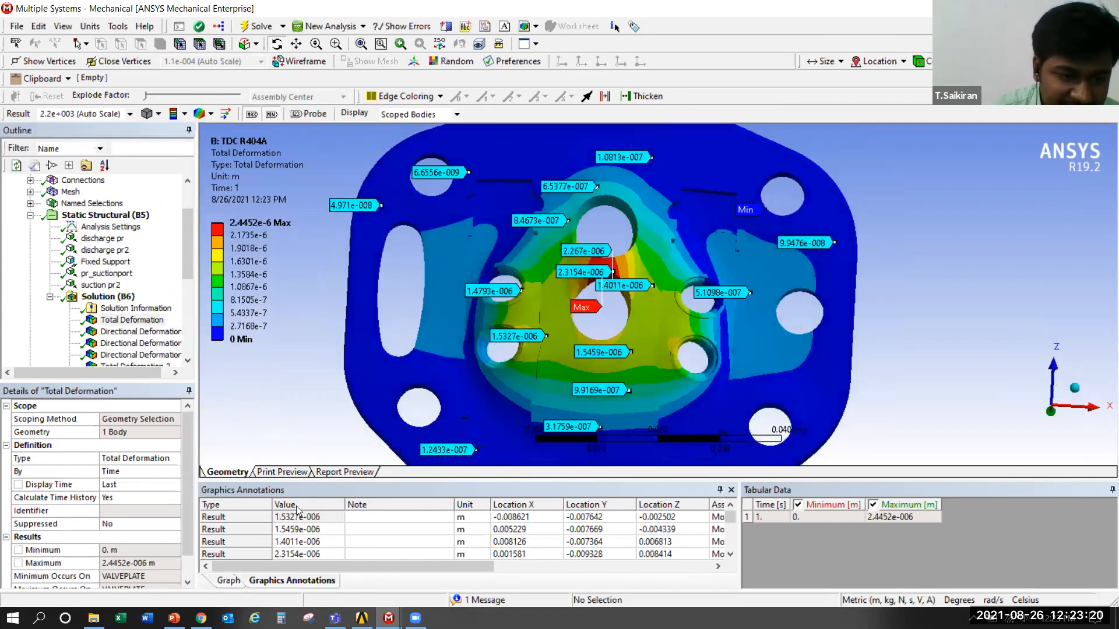
left_click_drag(461, 236, 507, 216)
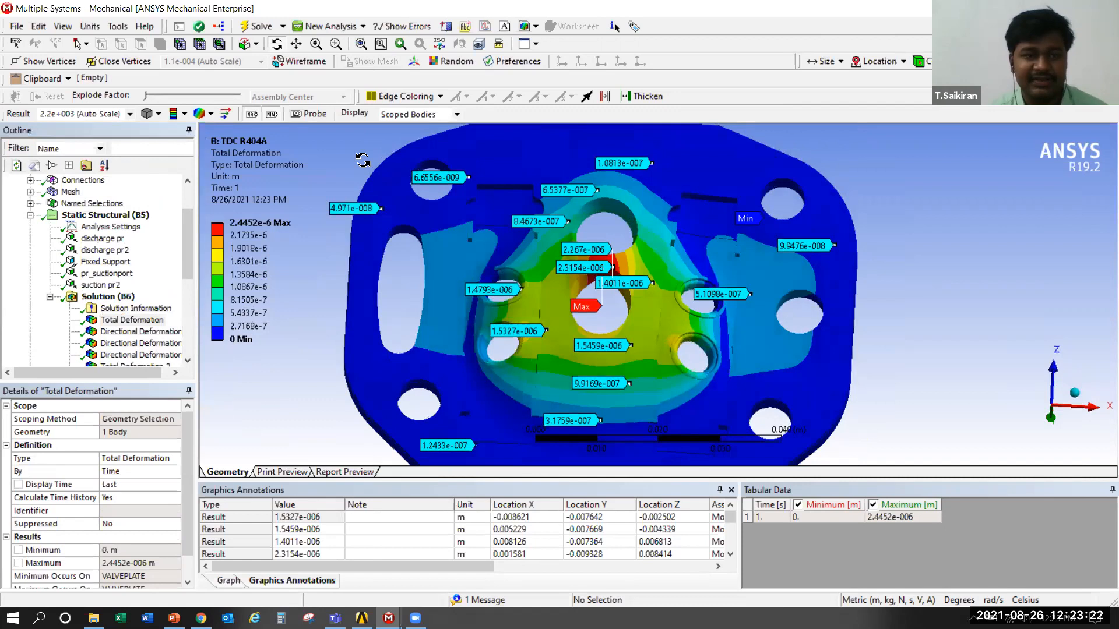
scroll(363, 159, "down", 2)
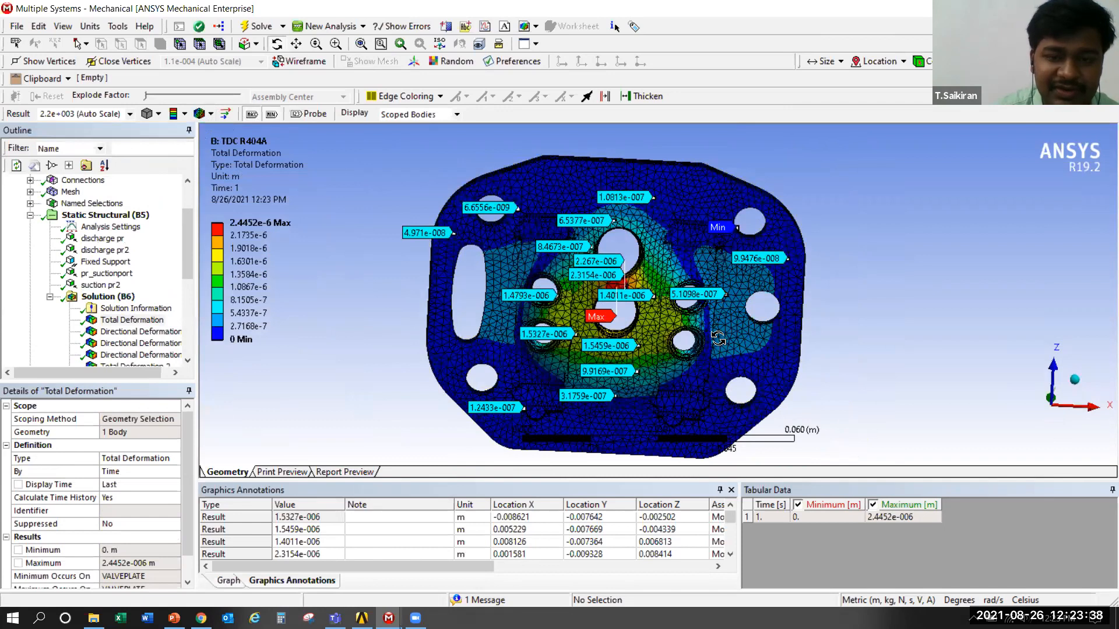
scroll(312, 295, "up", 5)
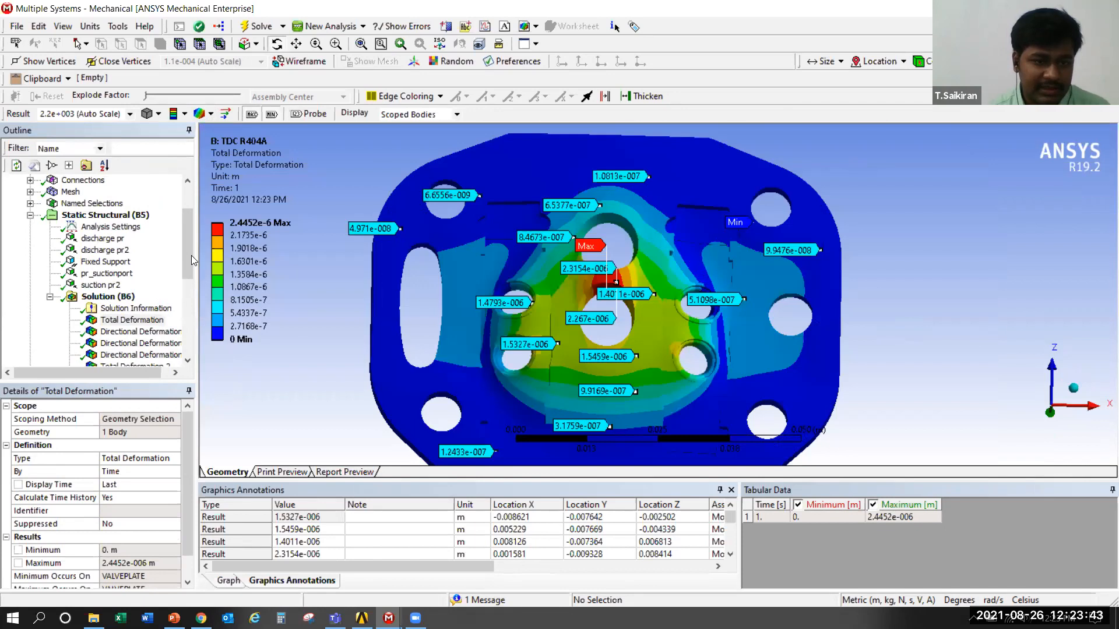
scroll(191, 255, "down", 2)
left_click(188, 318)
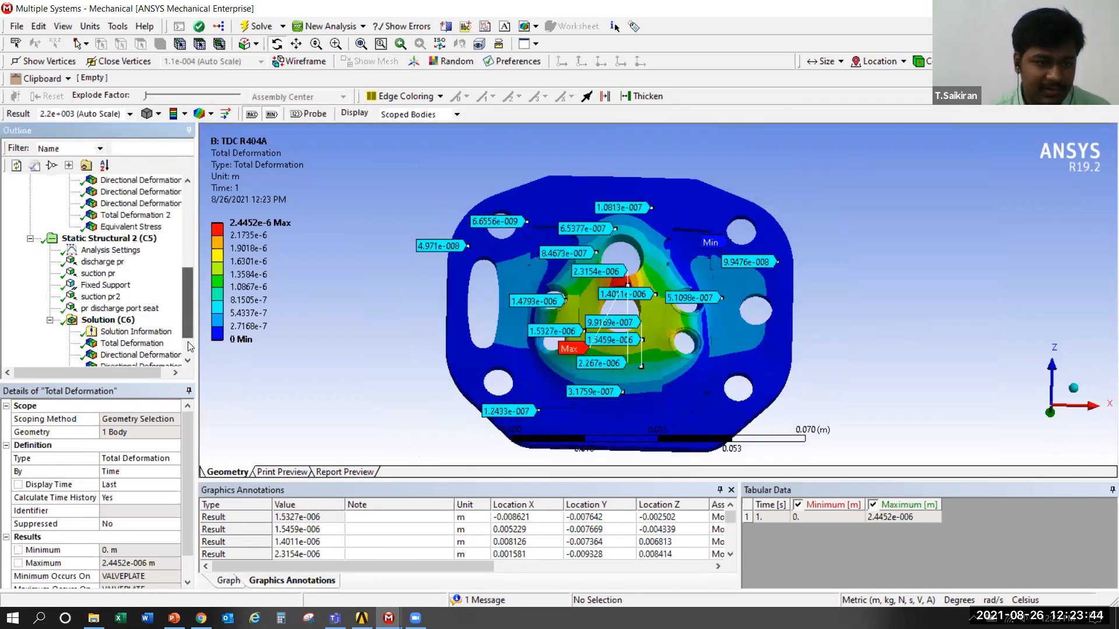
left_click_drag(188, 303, 187, 319)
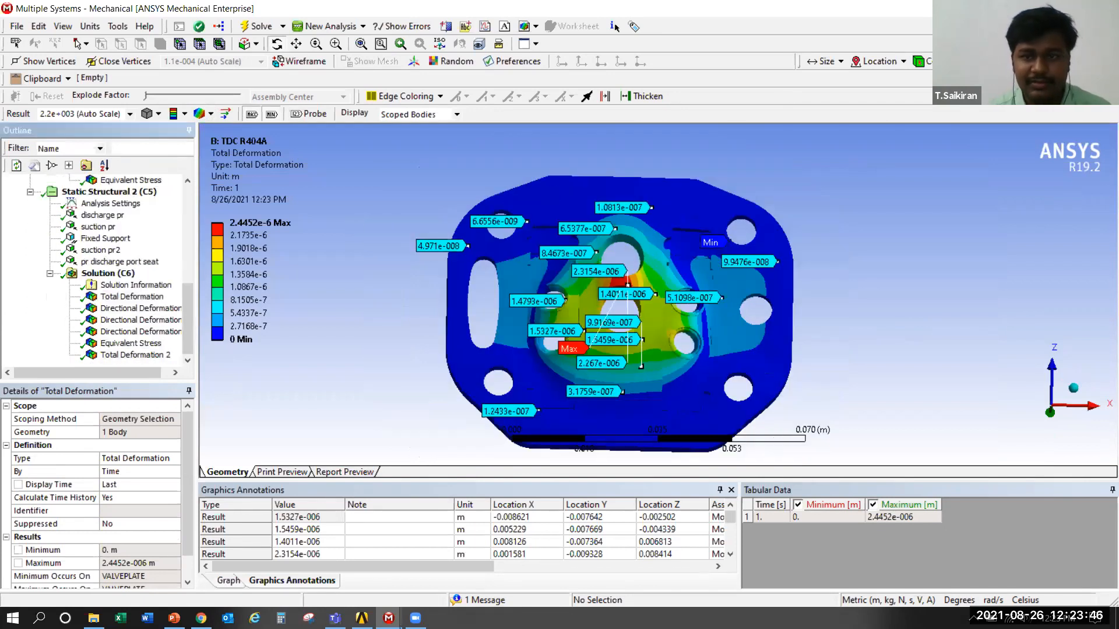
Switch to the PowerPoint presentation and run its slide show from the results slides through the valve plate Goodman Diagram to the Thank You slide
key("alt+Tab")
left_click(1035, 8)
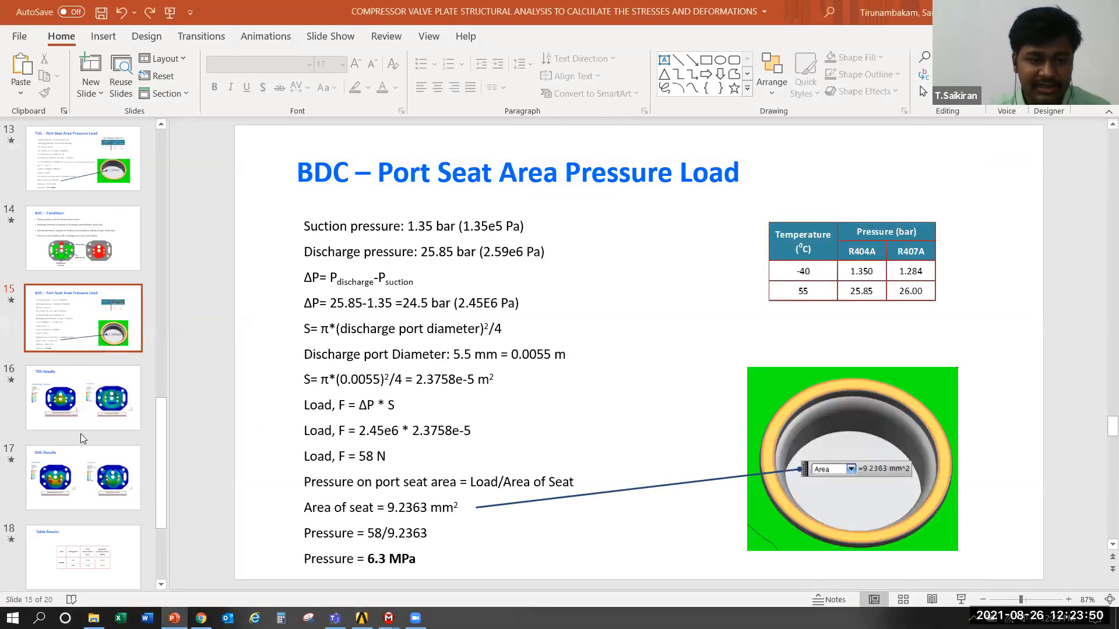
left_click(82, 467)
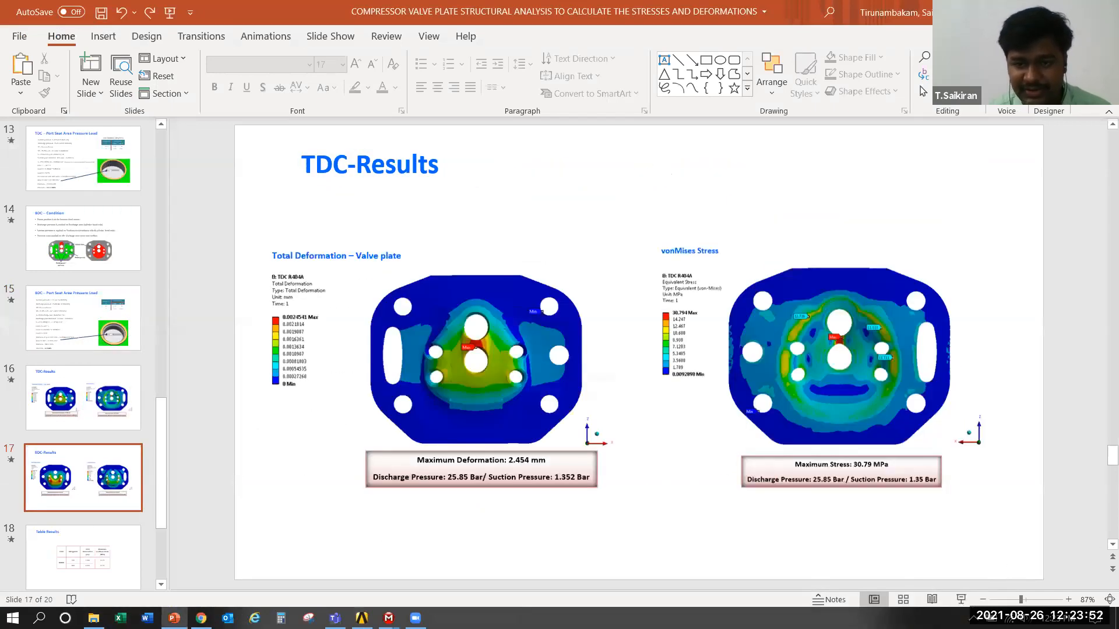
scroll(755, 393, "down", 2)
key("shift+F5")
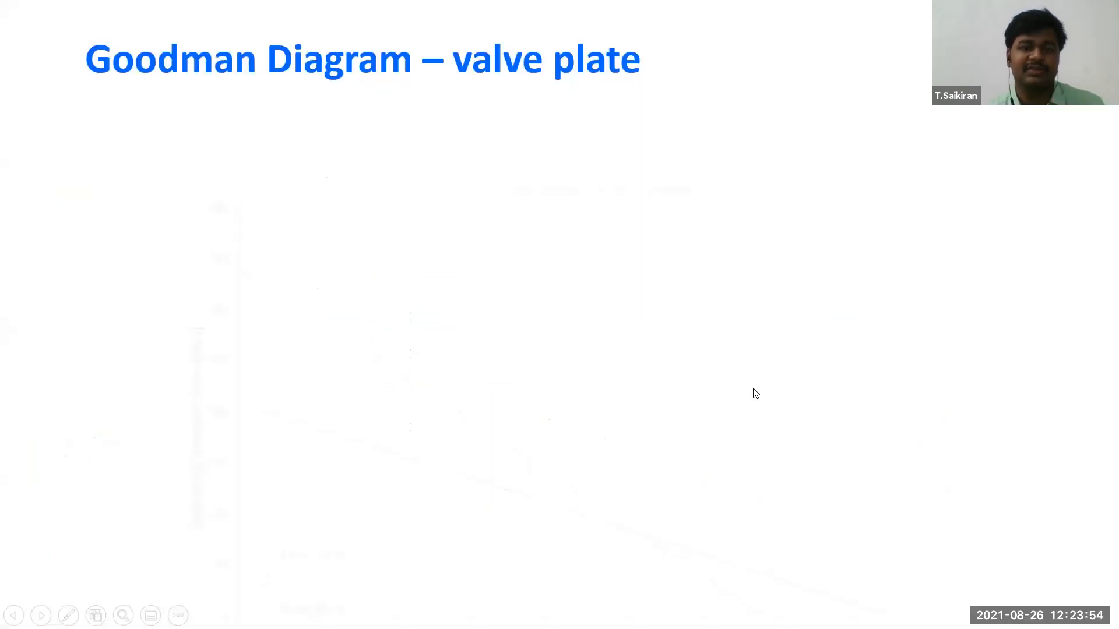
left_click(755, 393)
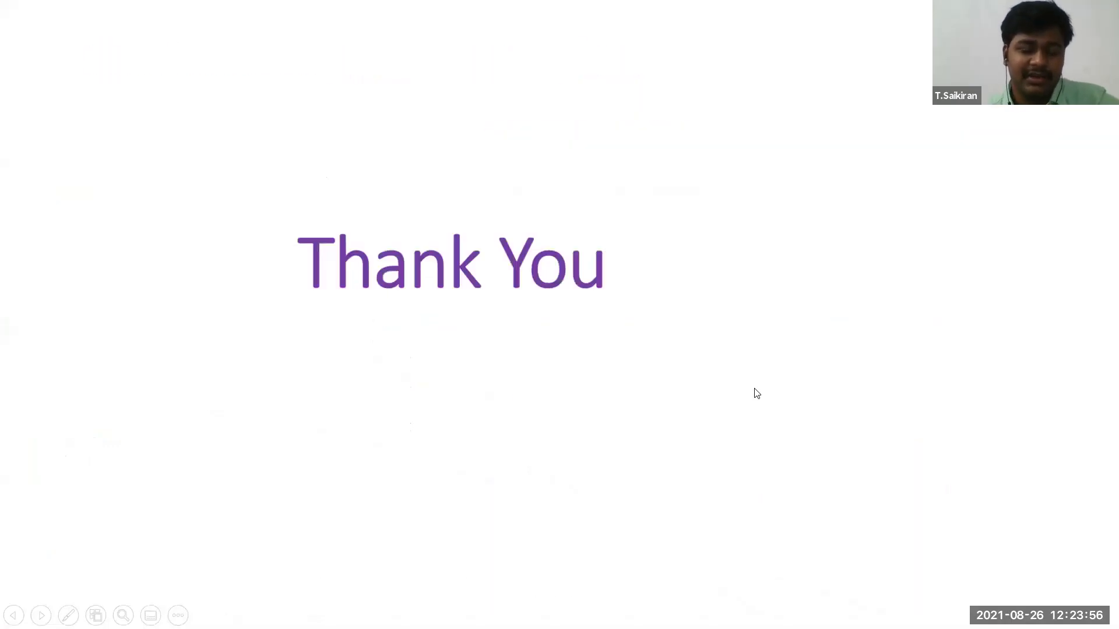
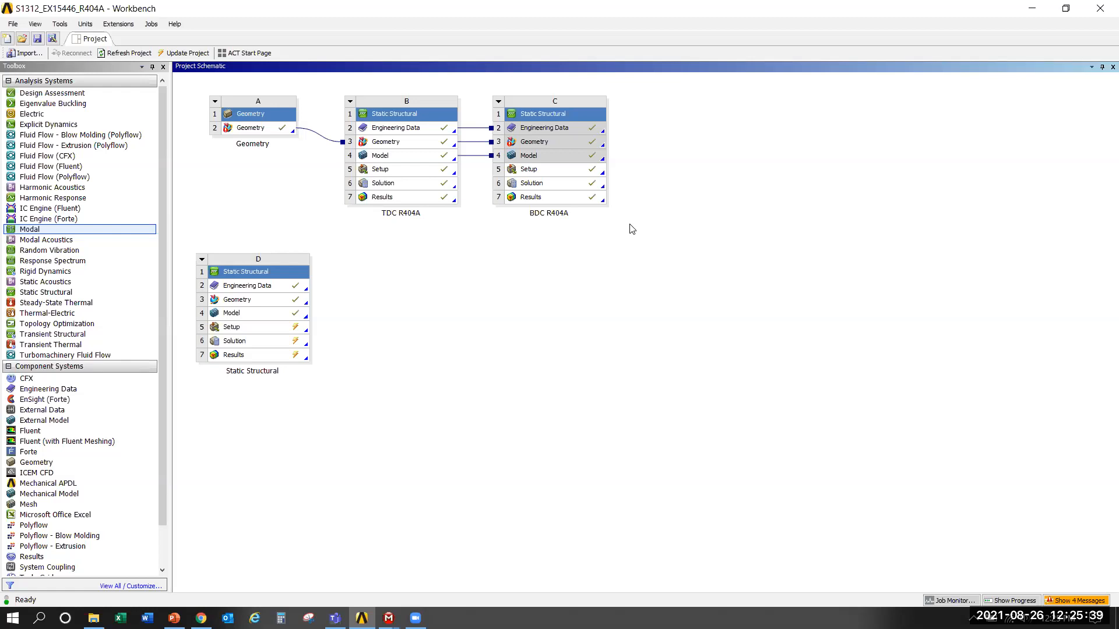
Add a standalone Modal analysis system to the project schematic beside the BDC R404A system
left_click(63, 229)
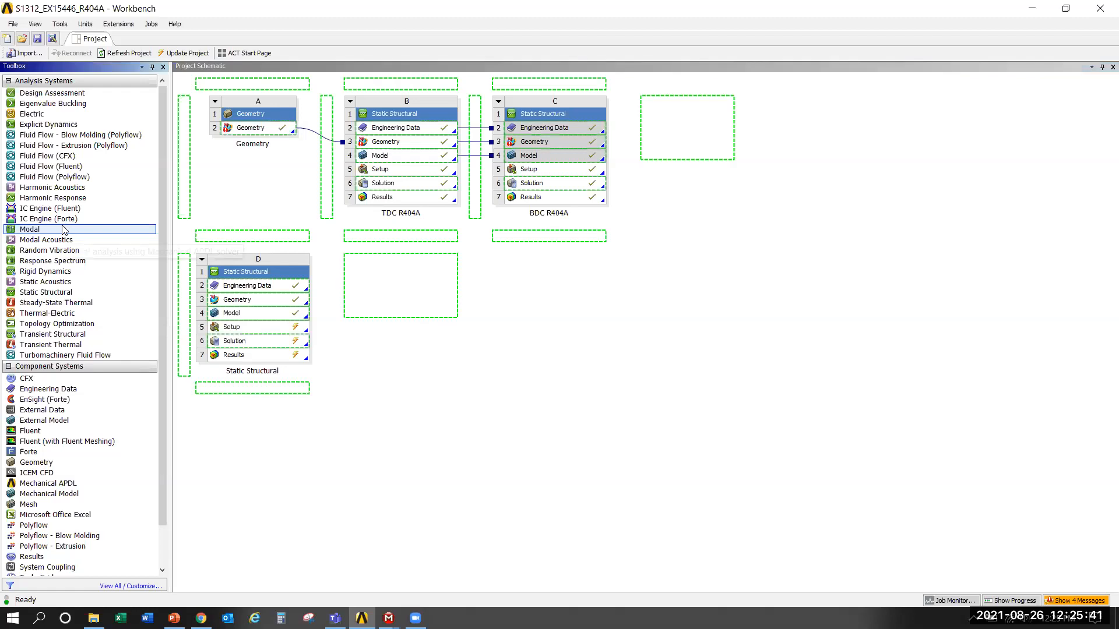
left_click_drag(63, 229, 694, 127)
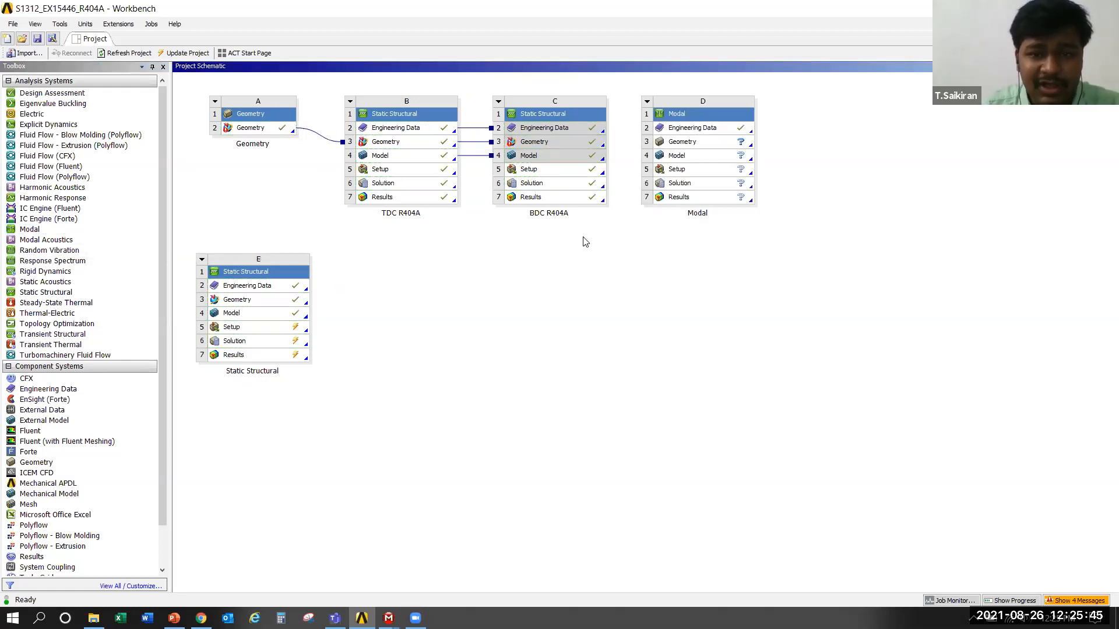
left_click_drag(559, 168, 491, 199)
left_click_drag(431, 173, 584, 333)
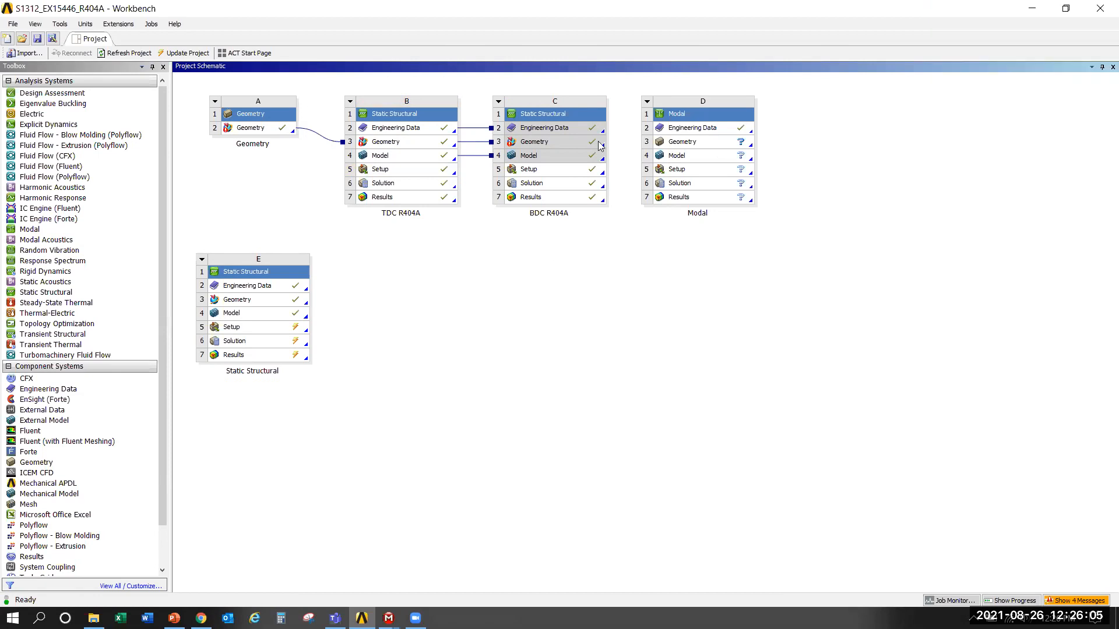
Share the BDC R404A Engineering Data and Geometry with the Modal system, and try to share its Model as well
left_click_drag(669, 127, 676, 126)
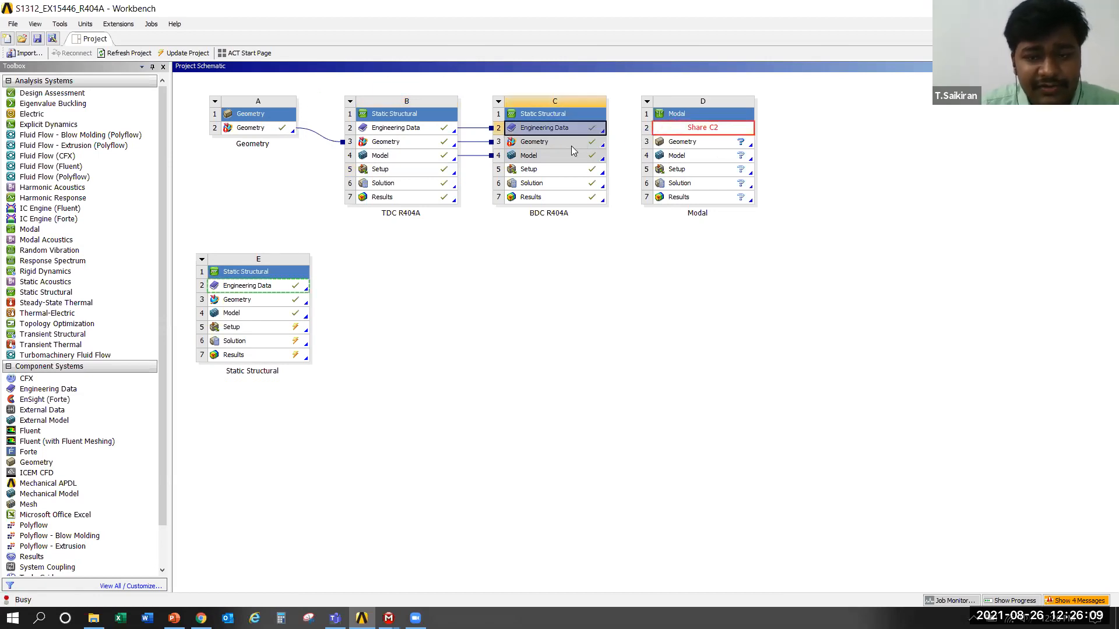
left_click_drag(573, 145, 676, 144)
mouse_move(579, 155)
left_mouse_down()
mouse_move(675, 158)
mouse_move(569, 155)
left_mouse_up()
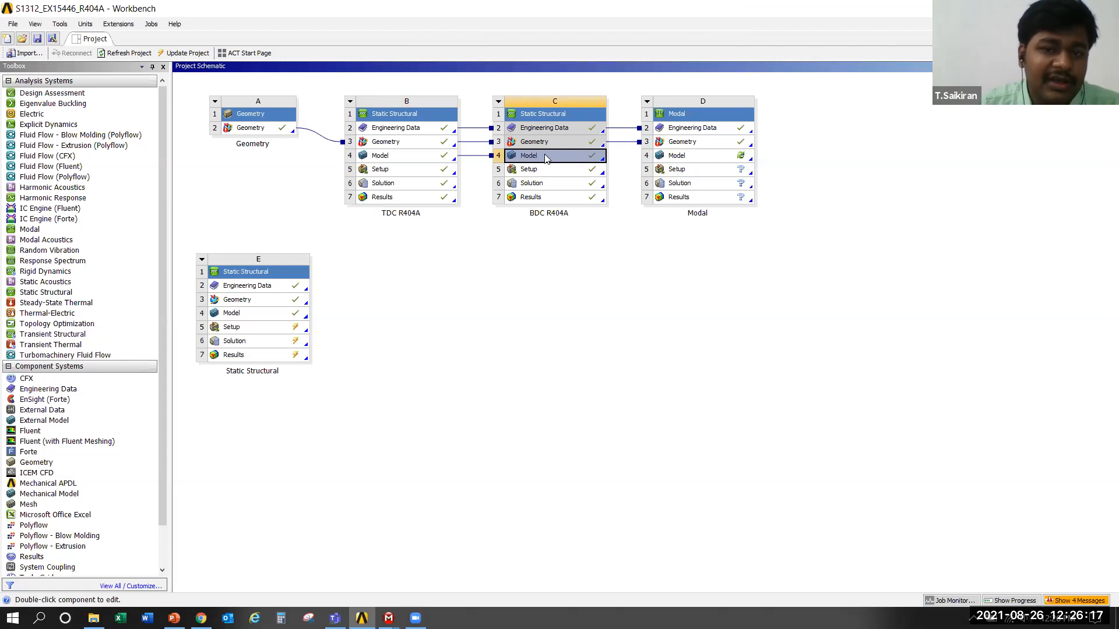
left_click_drag(569, 152, 678, 155)
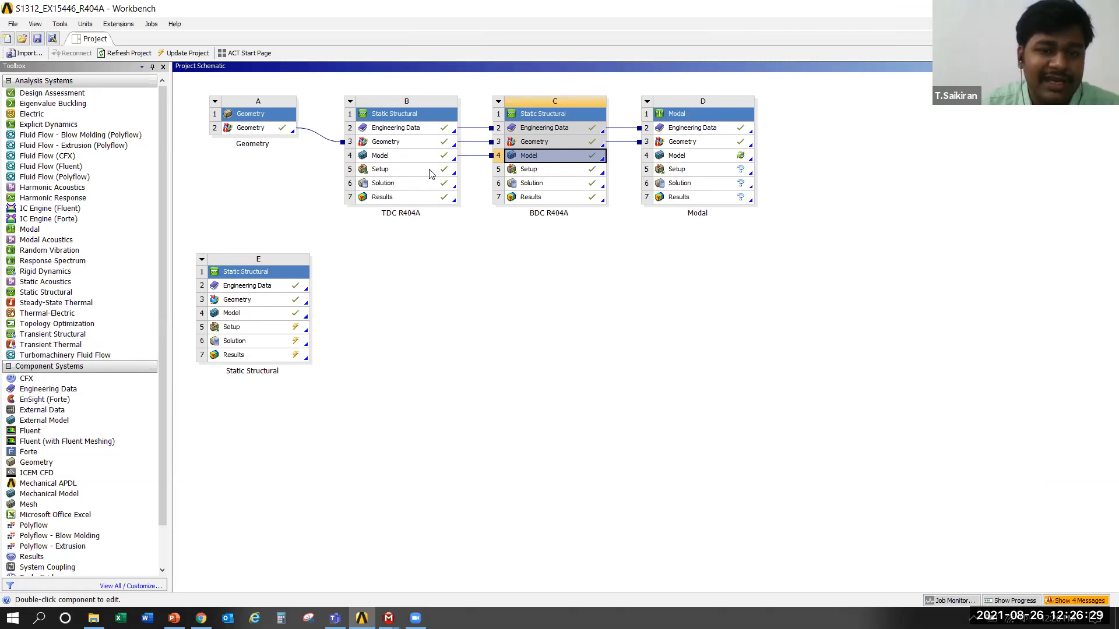
left_click_drag(403, 167, 572, 487)
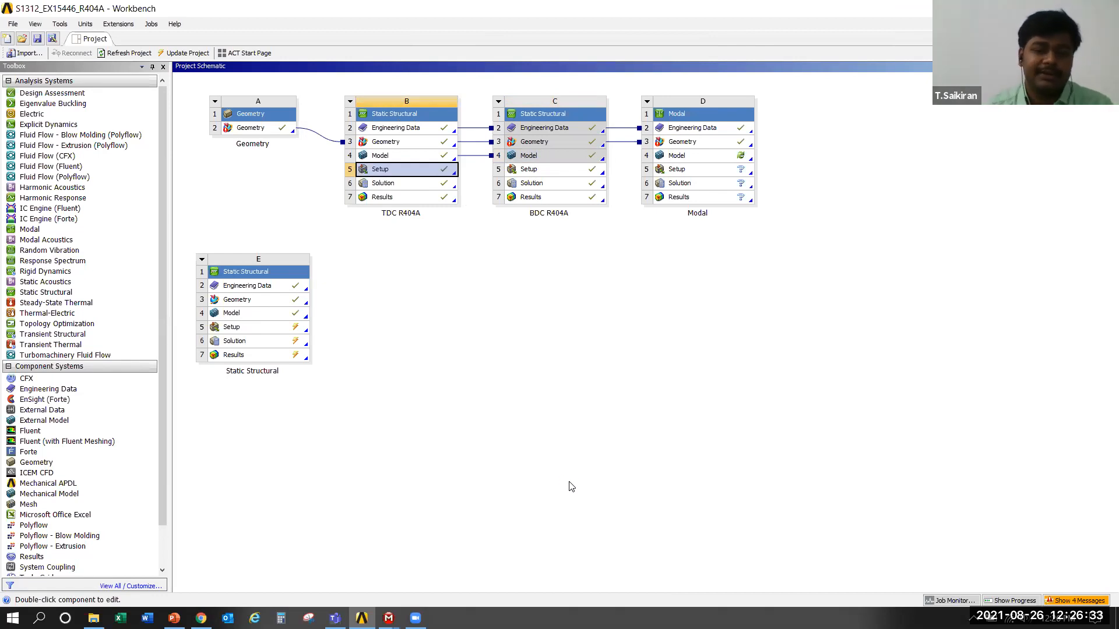
left_click(571, 486)
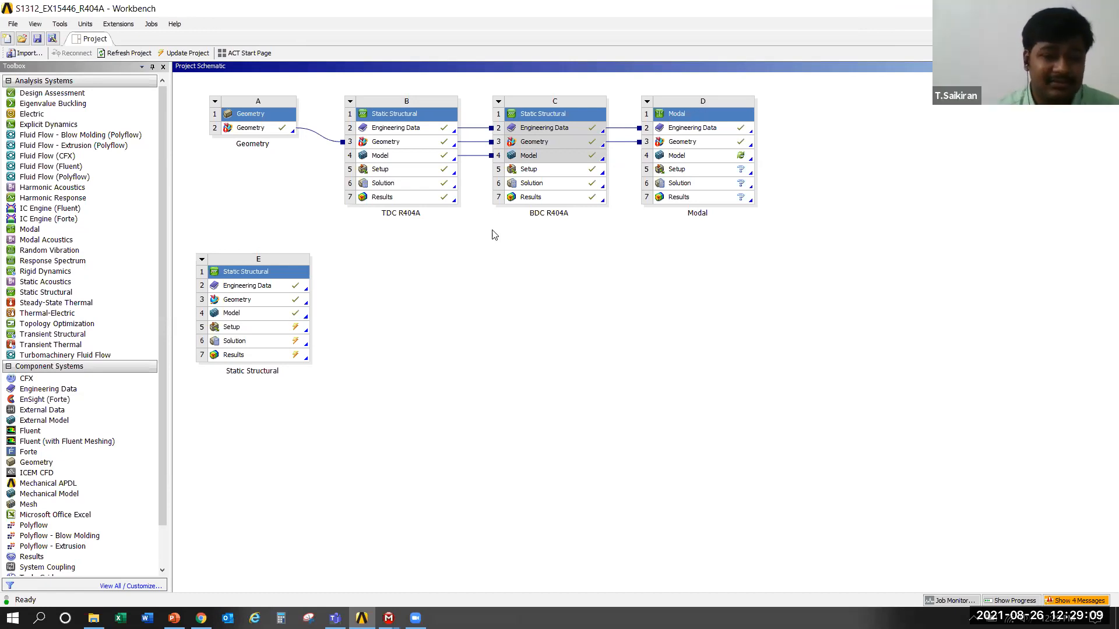
Switch to the E: Static Structural Mechanical window and review the loads and supports that can be inserted under Static Structural
mouse_move(388, 617)
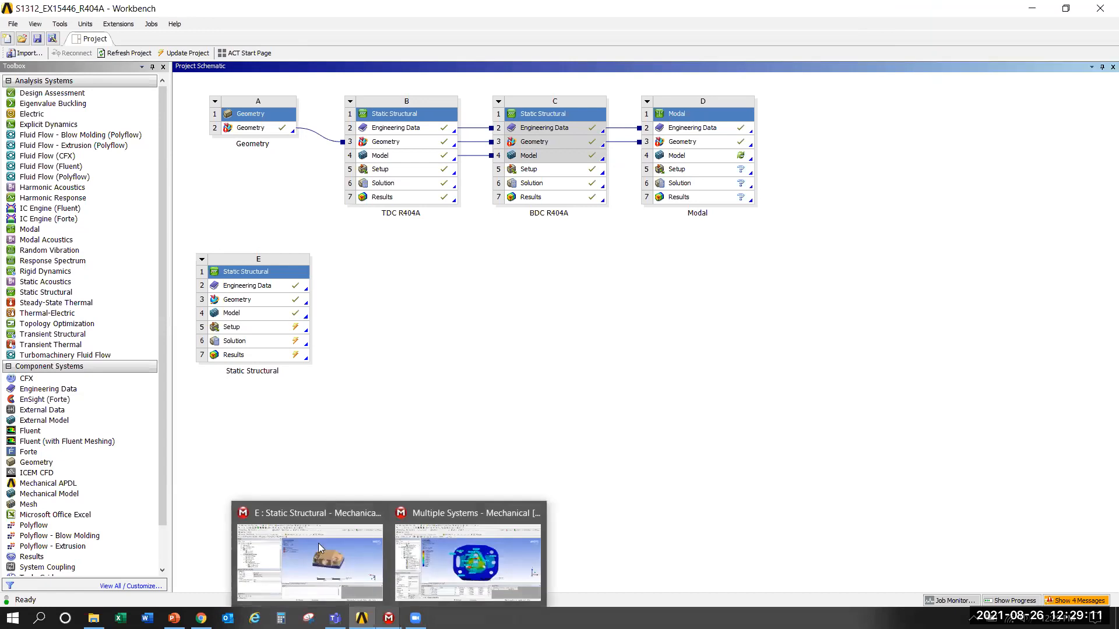
left_click(318, 543)
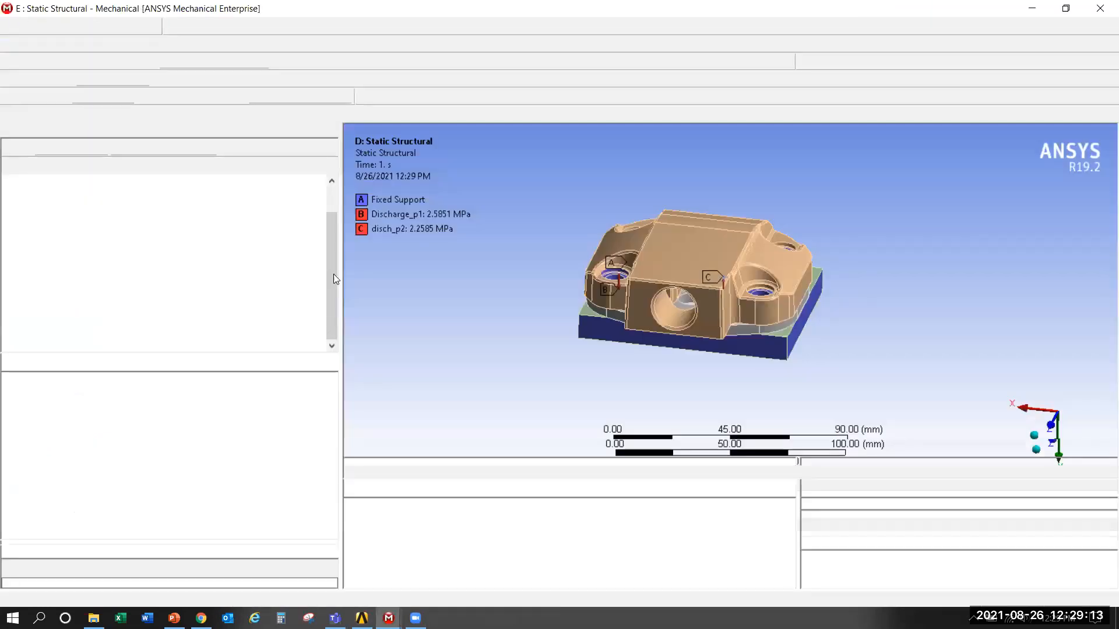
right_click(106, 255)
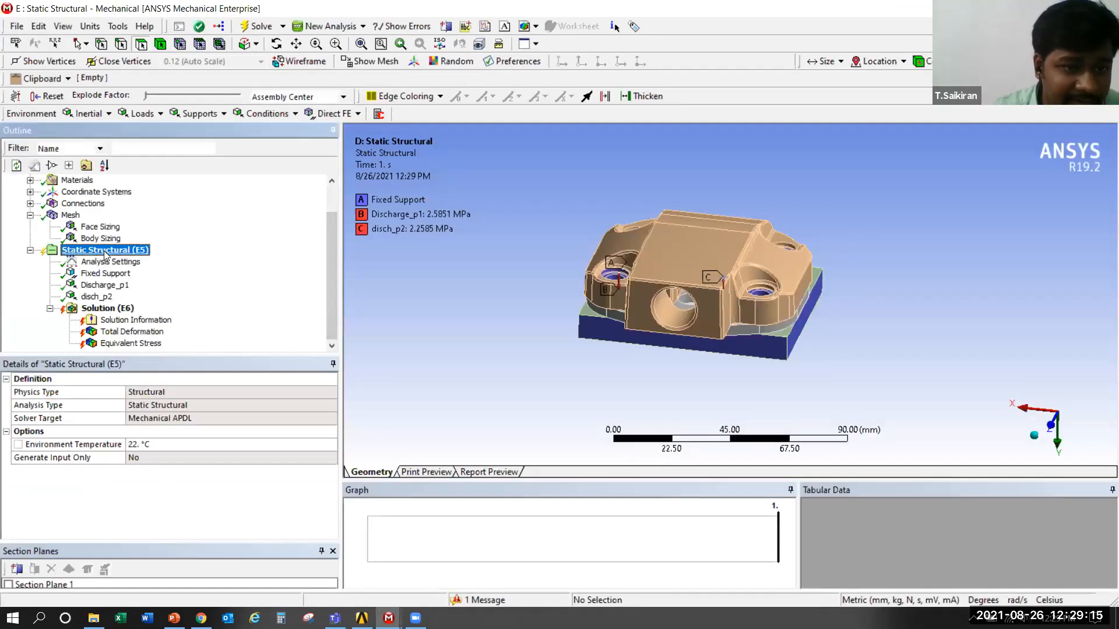
mouse_move(147, 259)
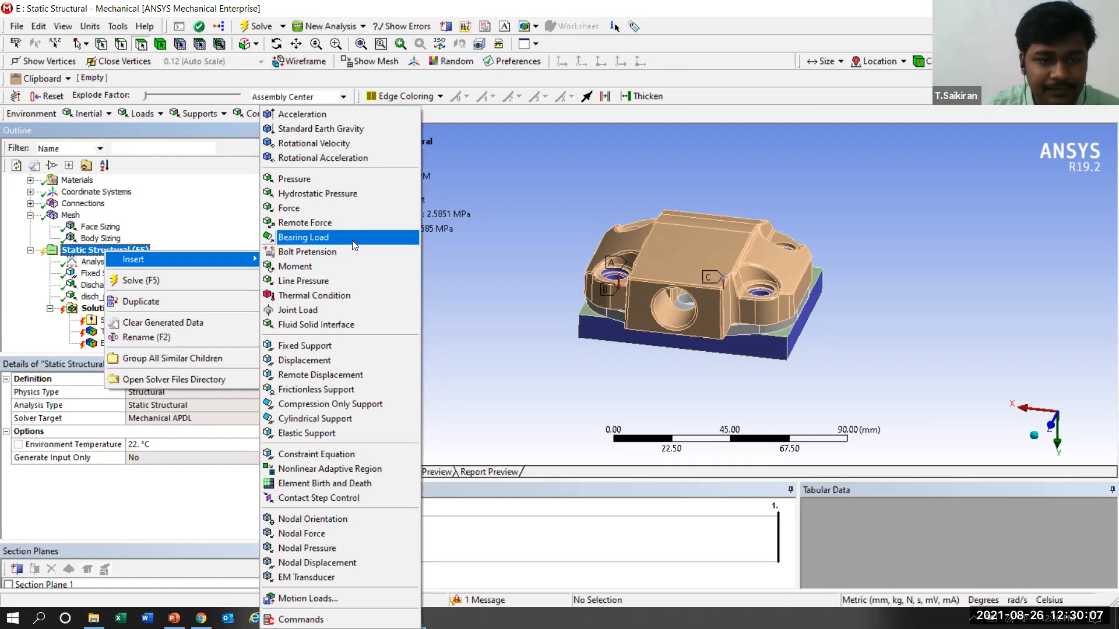
left_click(500, 303)
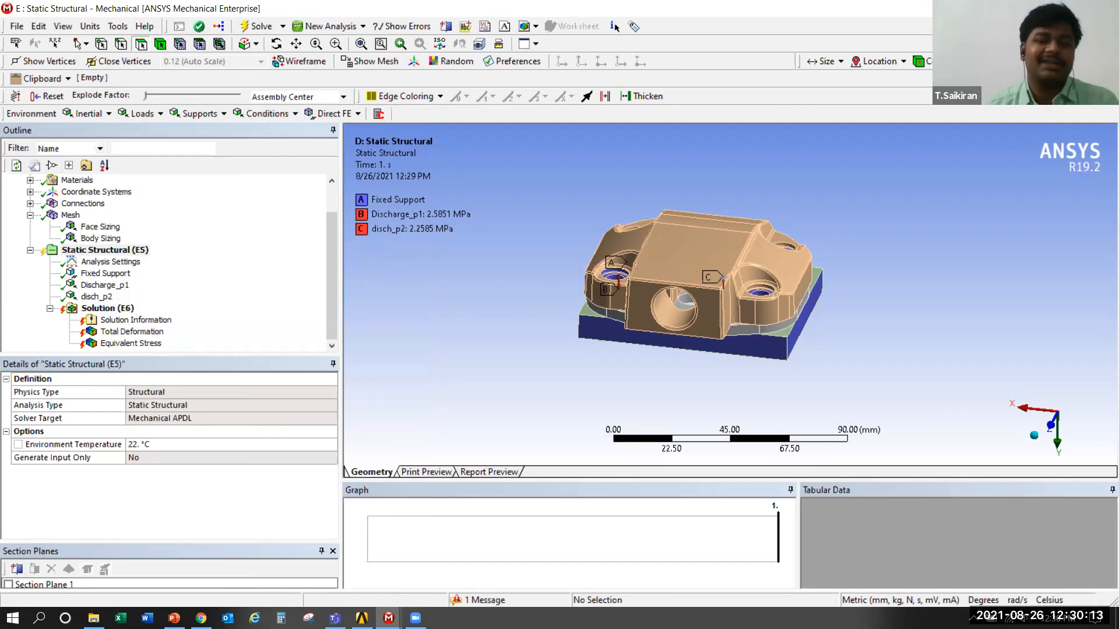
Examine the cylinder head and valve plate assembly with its fixed support and discharge pressures, up close and from slightly different angles
scroll(523, 279, "up", 2)
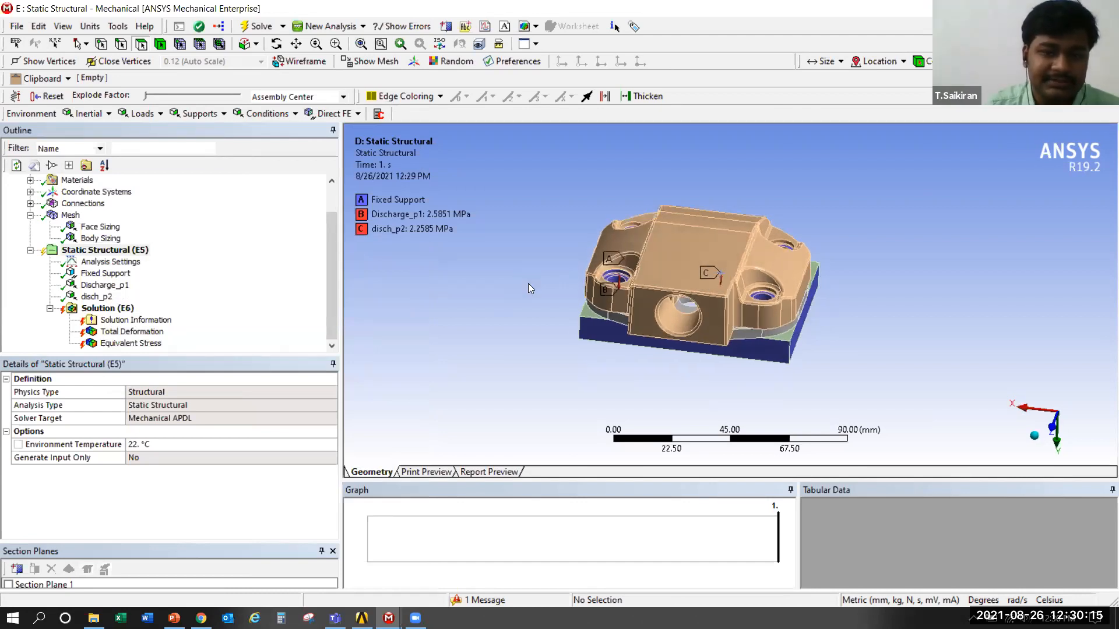
middle_click_drag(808, 190, 804, 228, "ctrl")
scroll(693, 383, "up", 3)
scroll(674, 378, "down", 2)
middle_click_drag(665, 368, 653, 317)
scroll(623, 334, "up", 1)
scroll(624, 334, "up", 2)
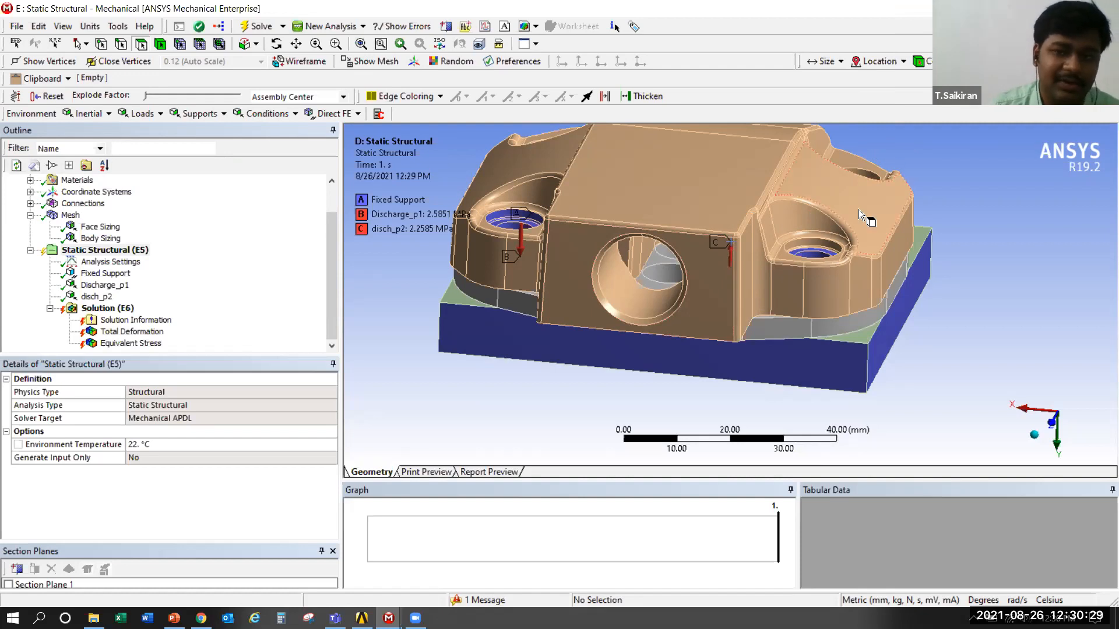
scroll(824, 212, "down", 3)
middle_click_drag(762, 240, 773, 266, "ctrl")
scroll(772, 266, "up", 4)
scroll(780, 263, "down", 2)
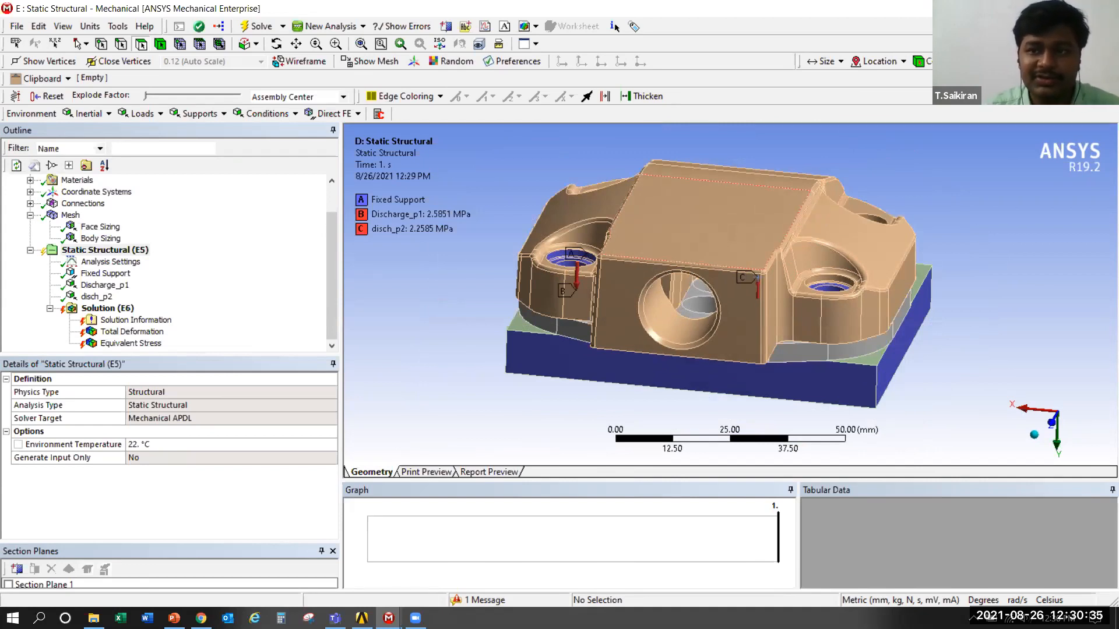
Leave Mechanical and minimize the Workbench, PowerPoint, Chrome and CVR folder windows to show the desktop
key("alt+Tab")
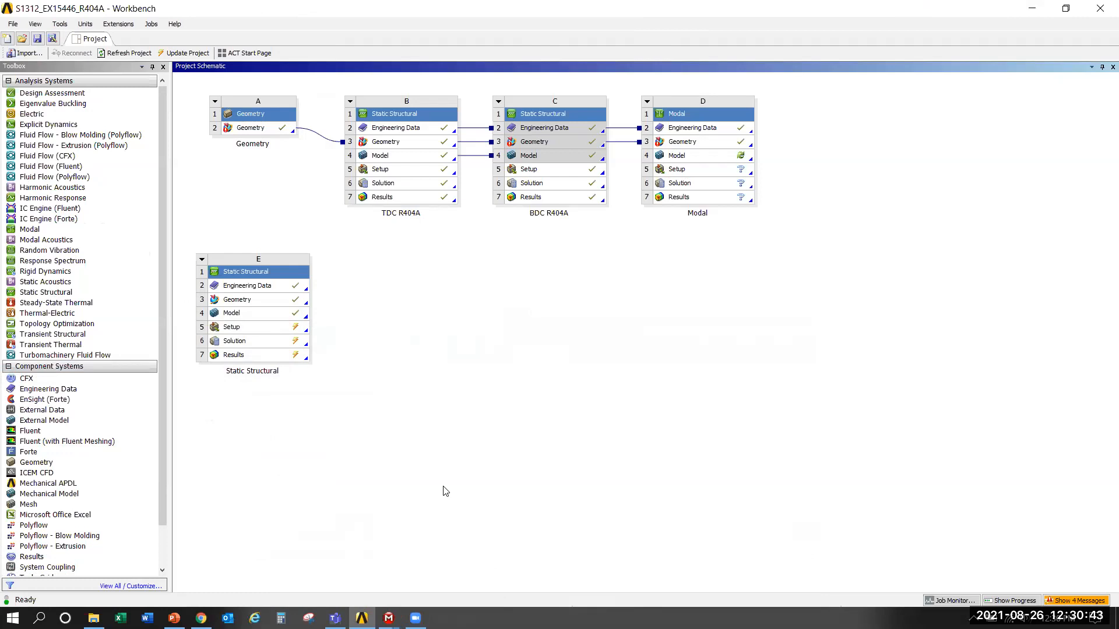
mouse_move(415, 618)
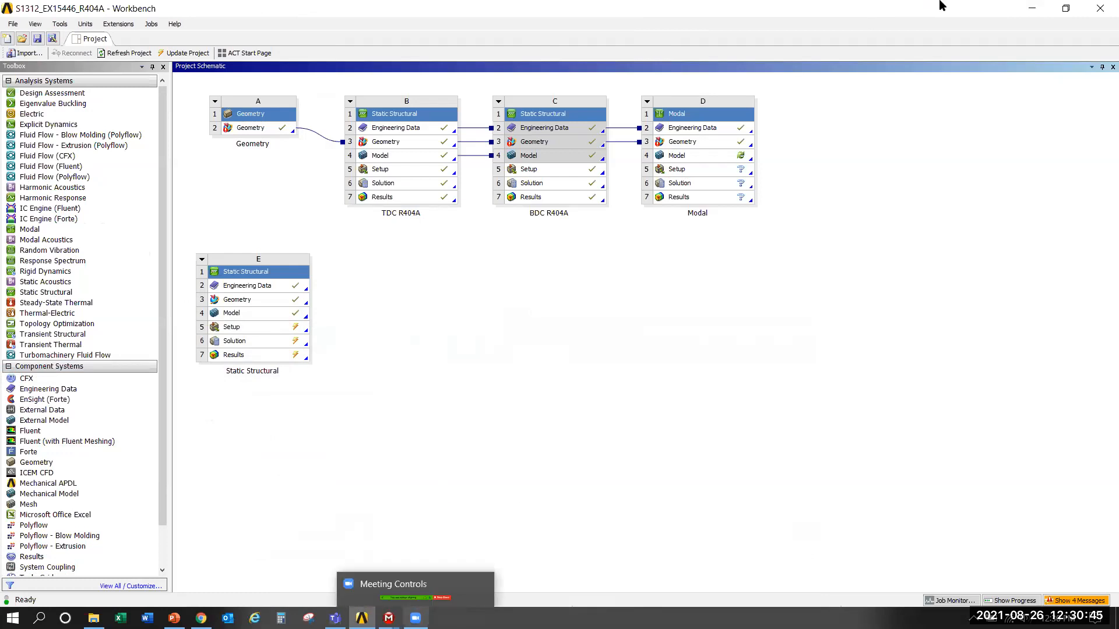
left_click(1032, 10)
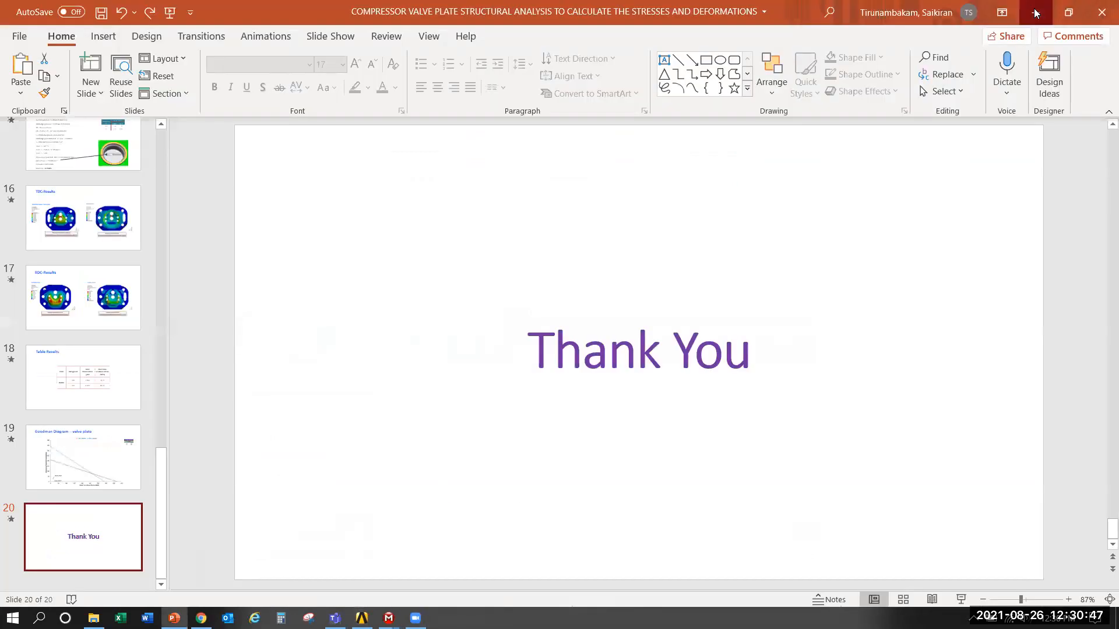
left_click(1035, 12)
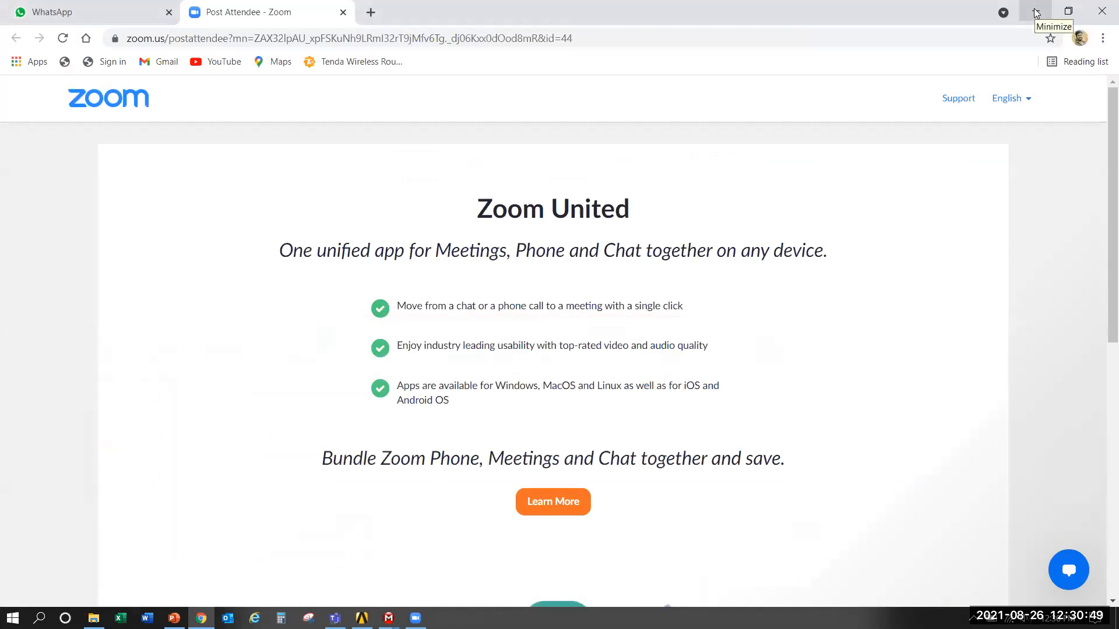
left_click(1036, 13)
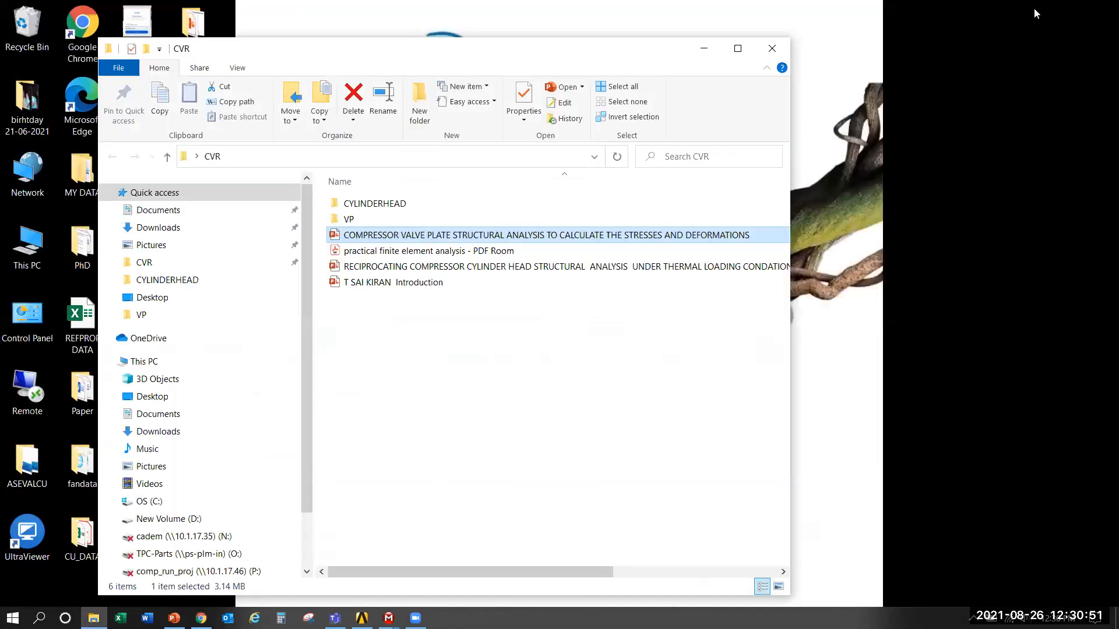
left_click(704, 49)
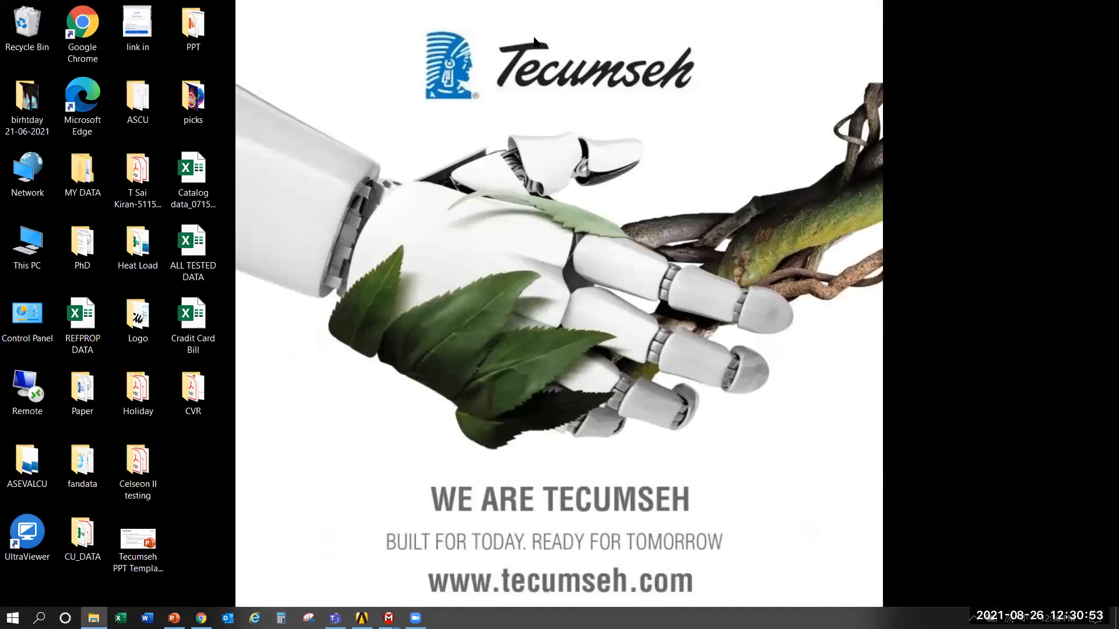